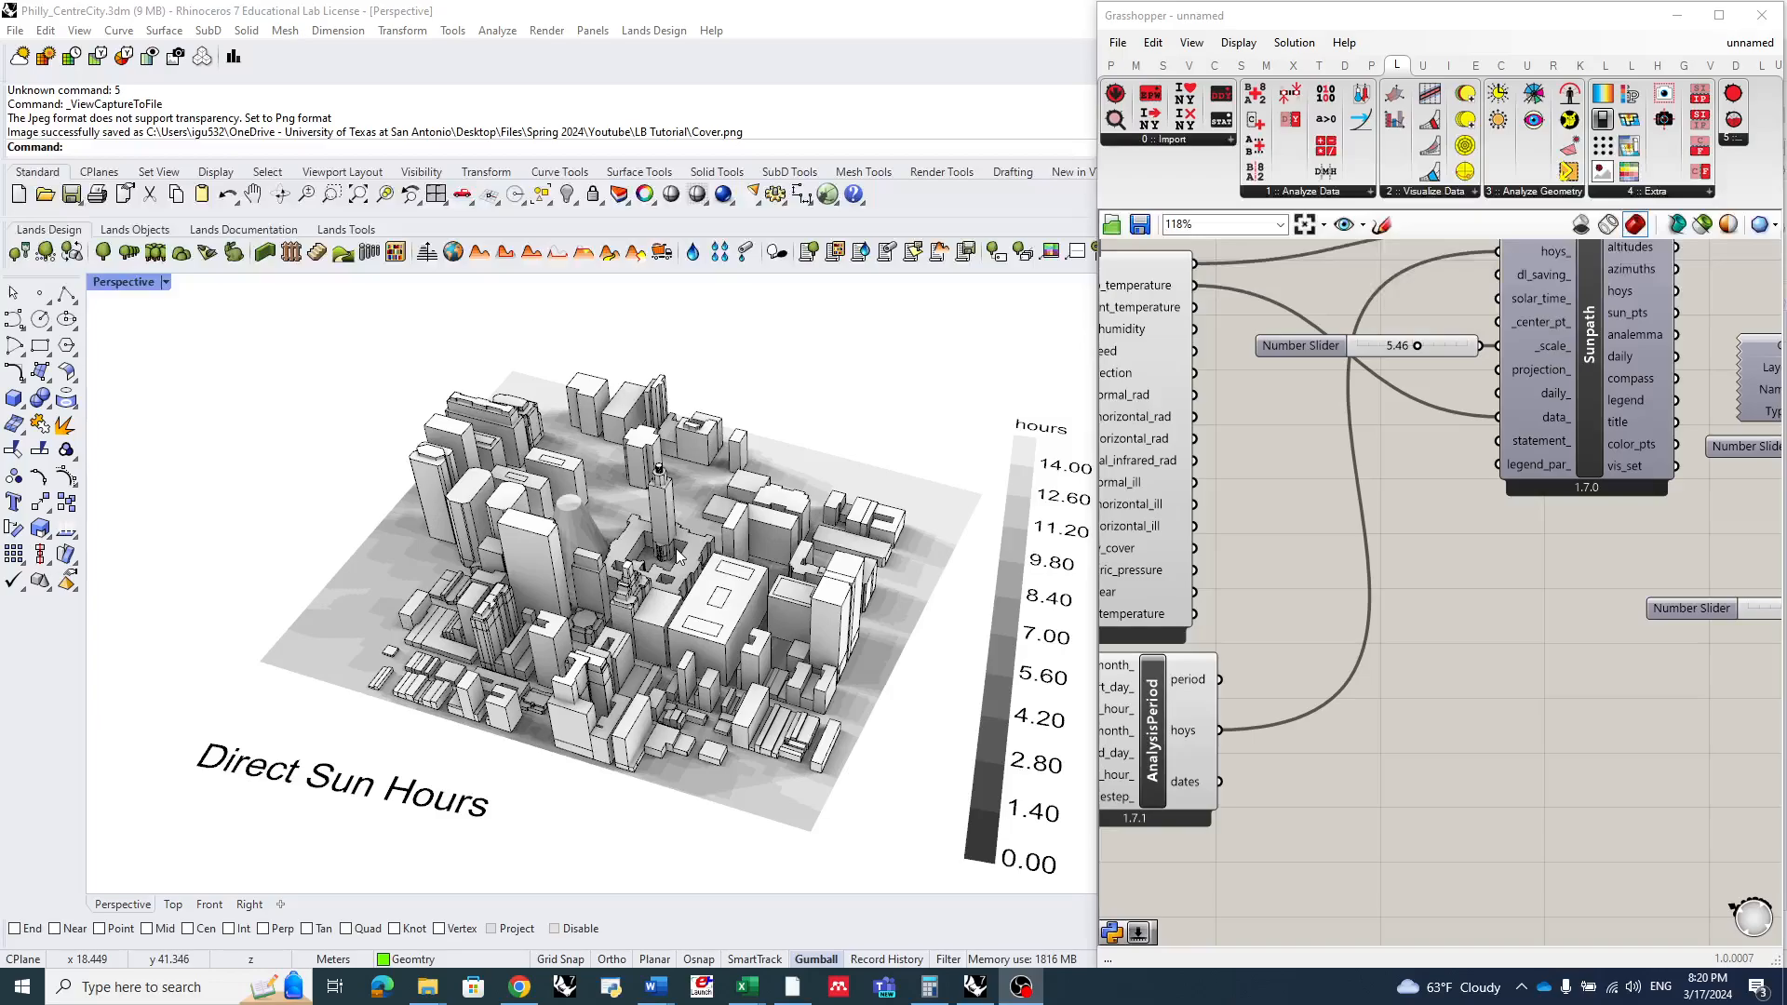
- Delete all the components of the existing sun-analysis definition from the Grasshopper canvas
{"action": "scroll", "coordinate": [666, 677], "scroll_direction": "down", "scroll_amount": 4}
{"action": "right_click_drag", "start_coordinate": [665, 676], "coordinate": [623, 636]}
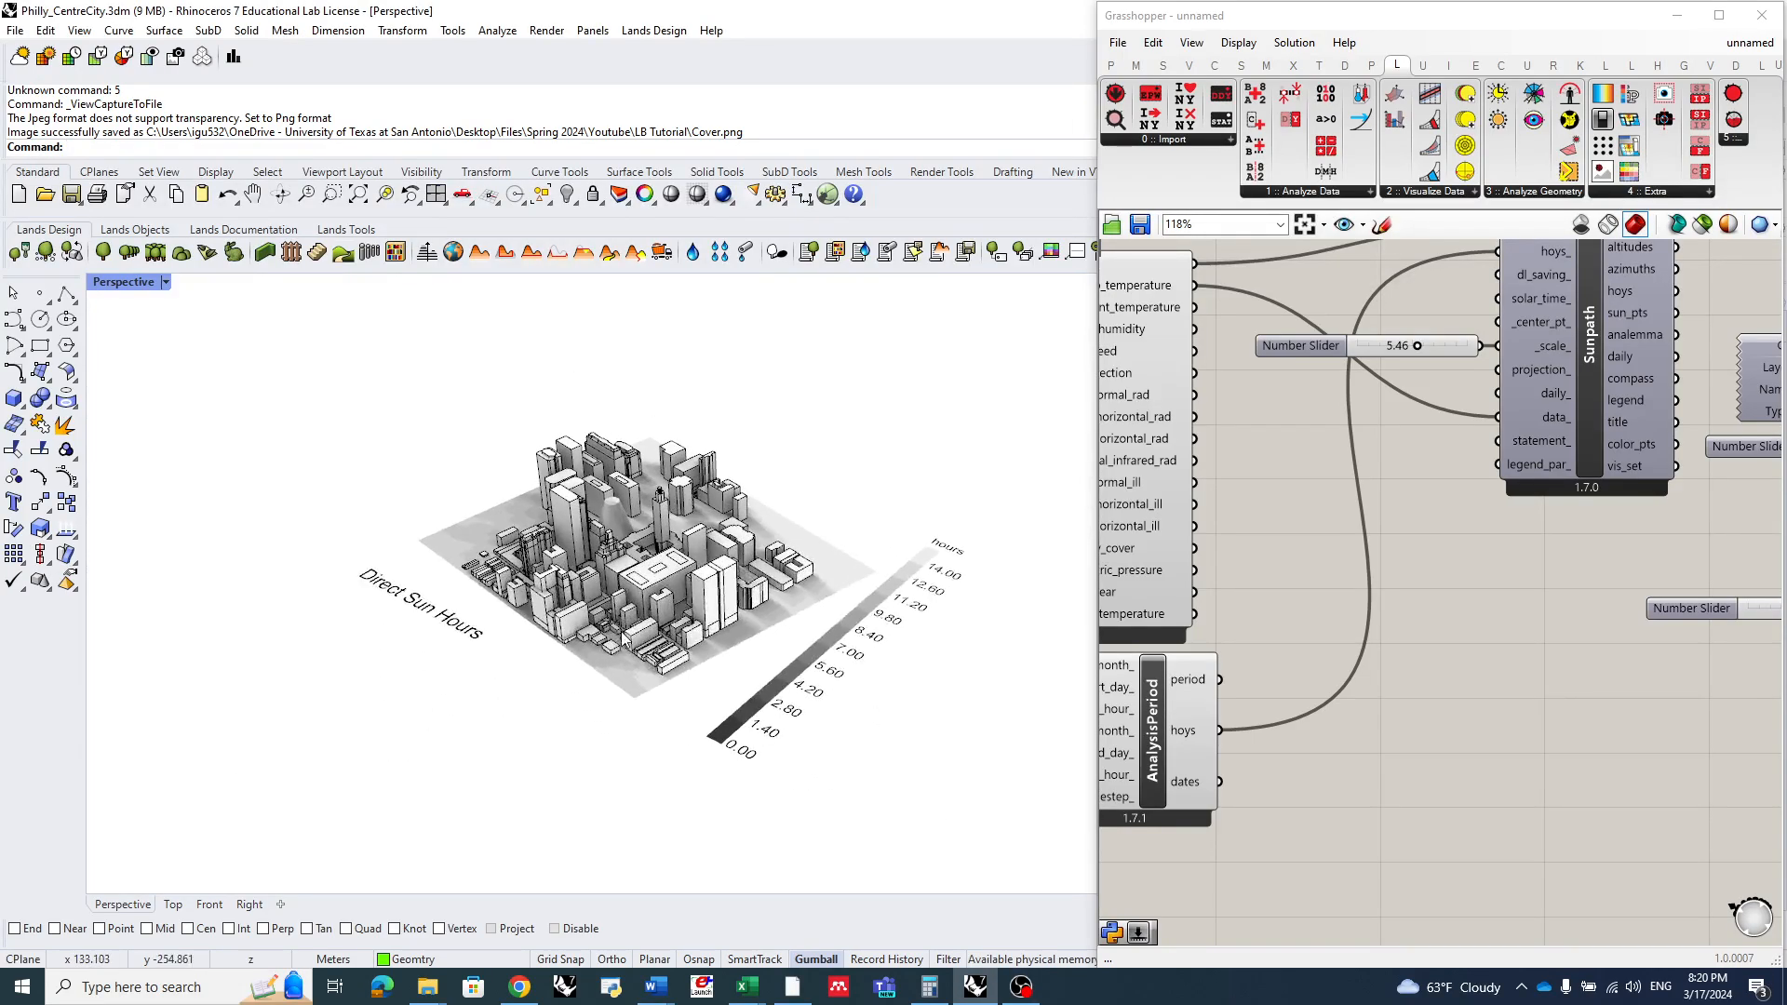
{"action": "scroll", "coordinate": [624, 637], "scroll_direction": "up", "scroll_amount": 5}
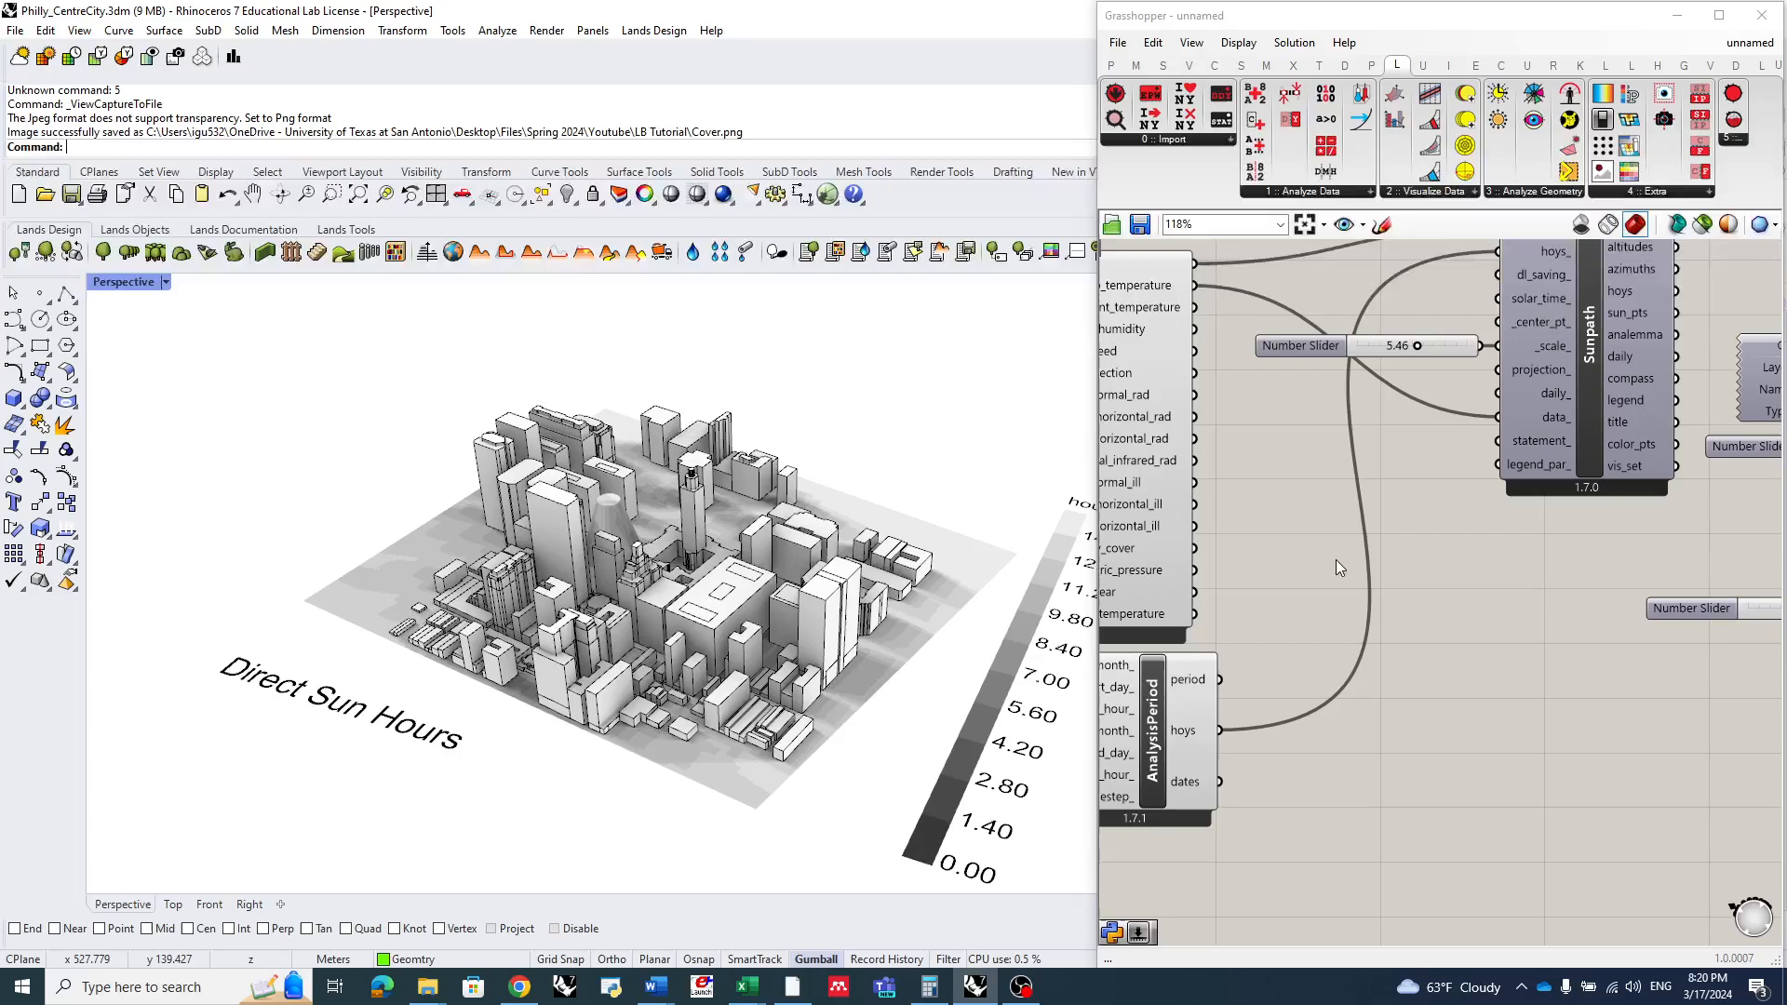
{"action": "scroll", "coordinate": [1337, 560], "scroll_direction": "down", "scroll_amount": 6}
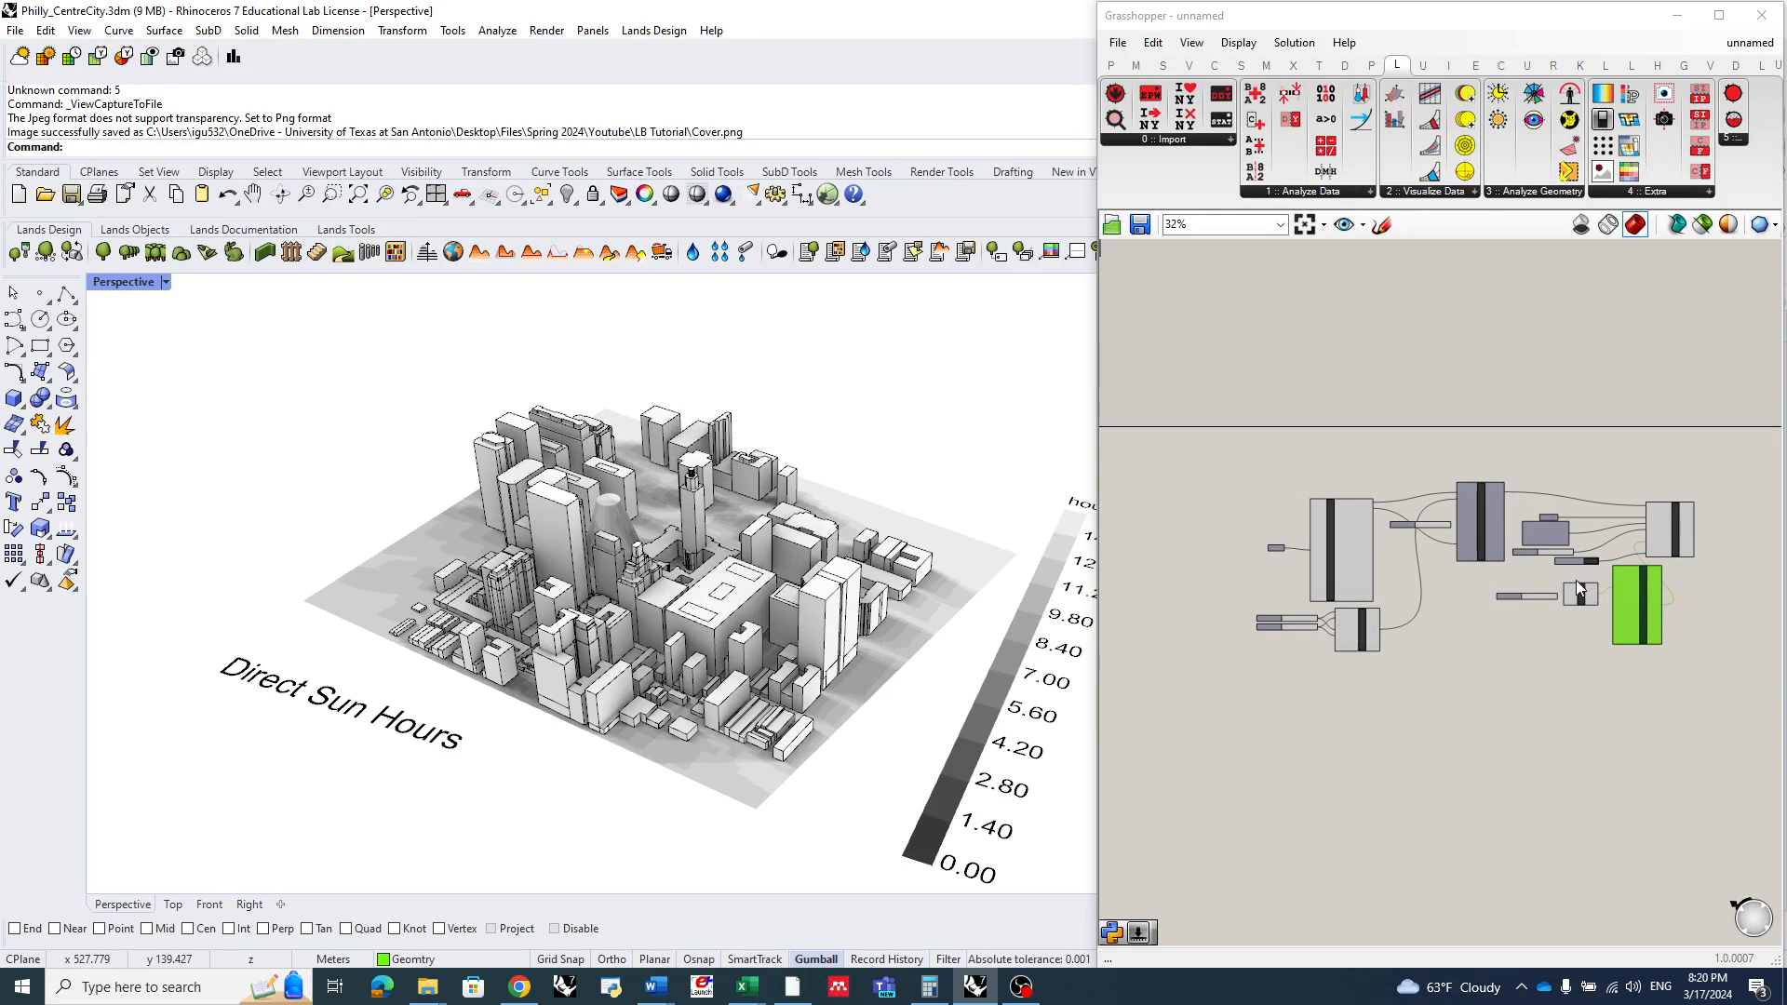
{"action": "left_click_drag", "start_coordinate": [1730, 451], "coordinate": [1249, 672]}
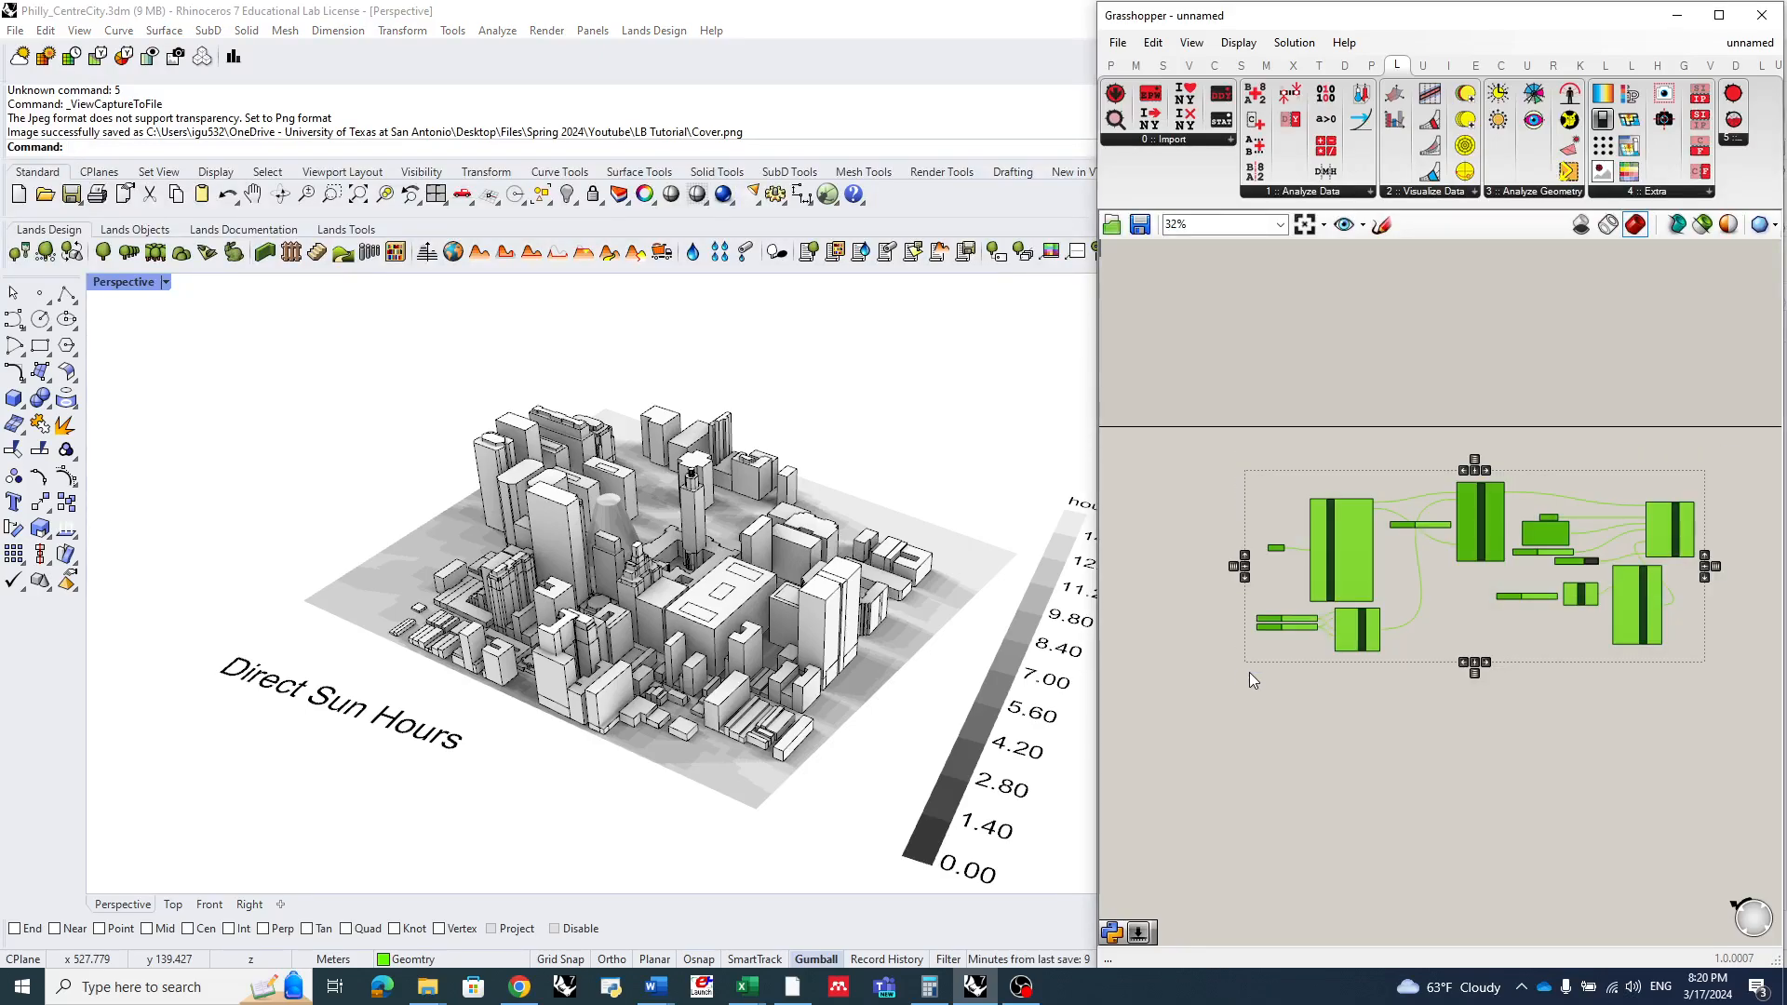
{"action": "key", "text": "Delete"}
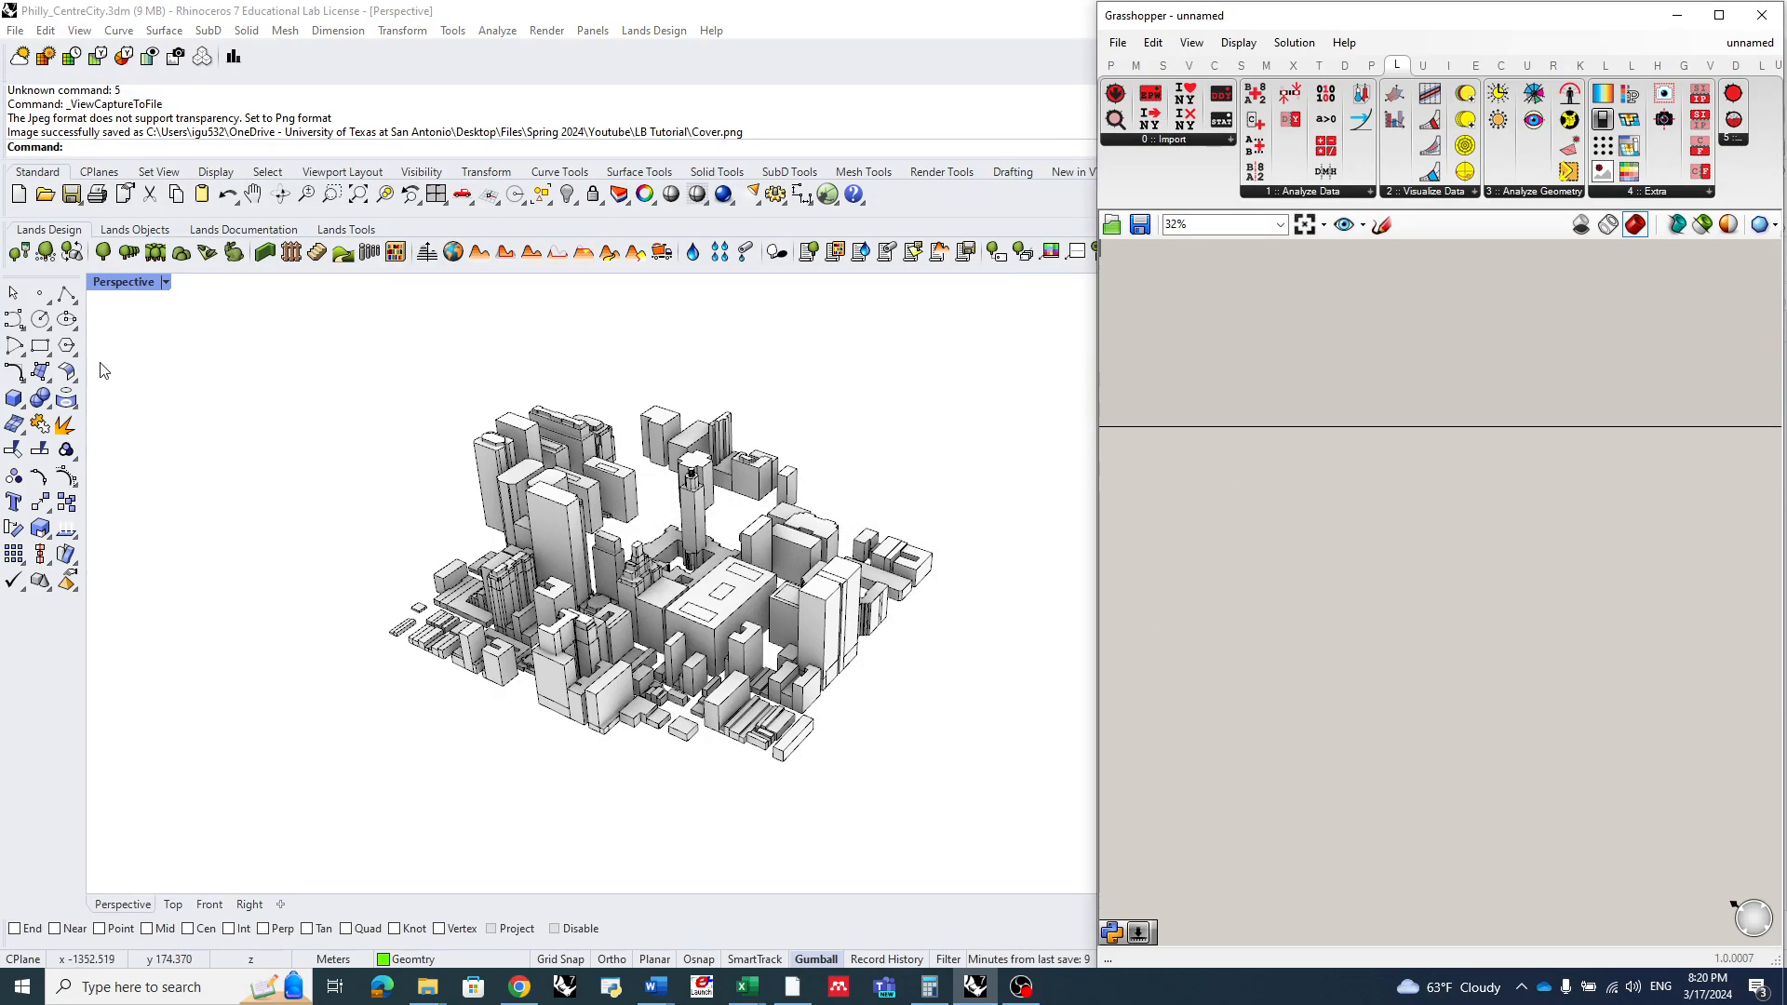
- Set the Perspective viewport's display mode to Shaded
{"action": "double_click", "coordinate": [126, 284]}
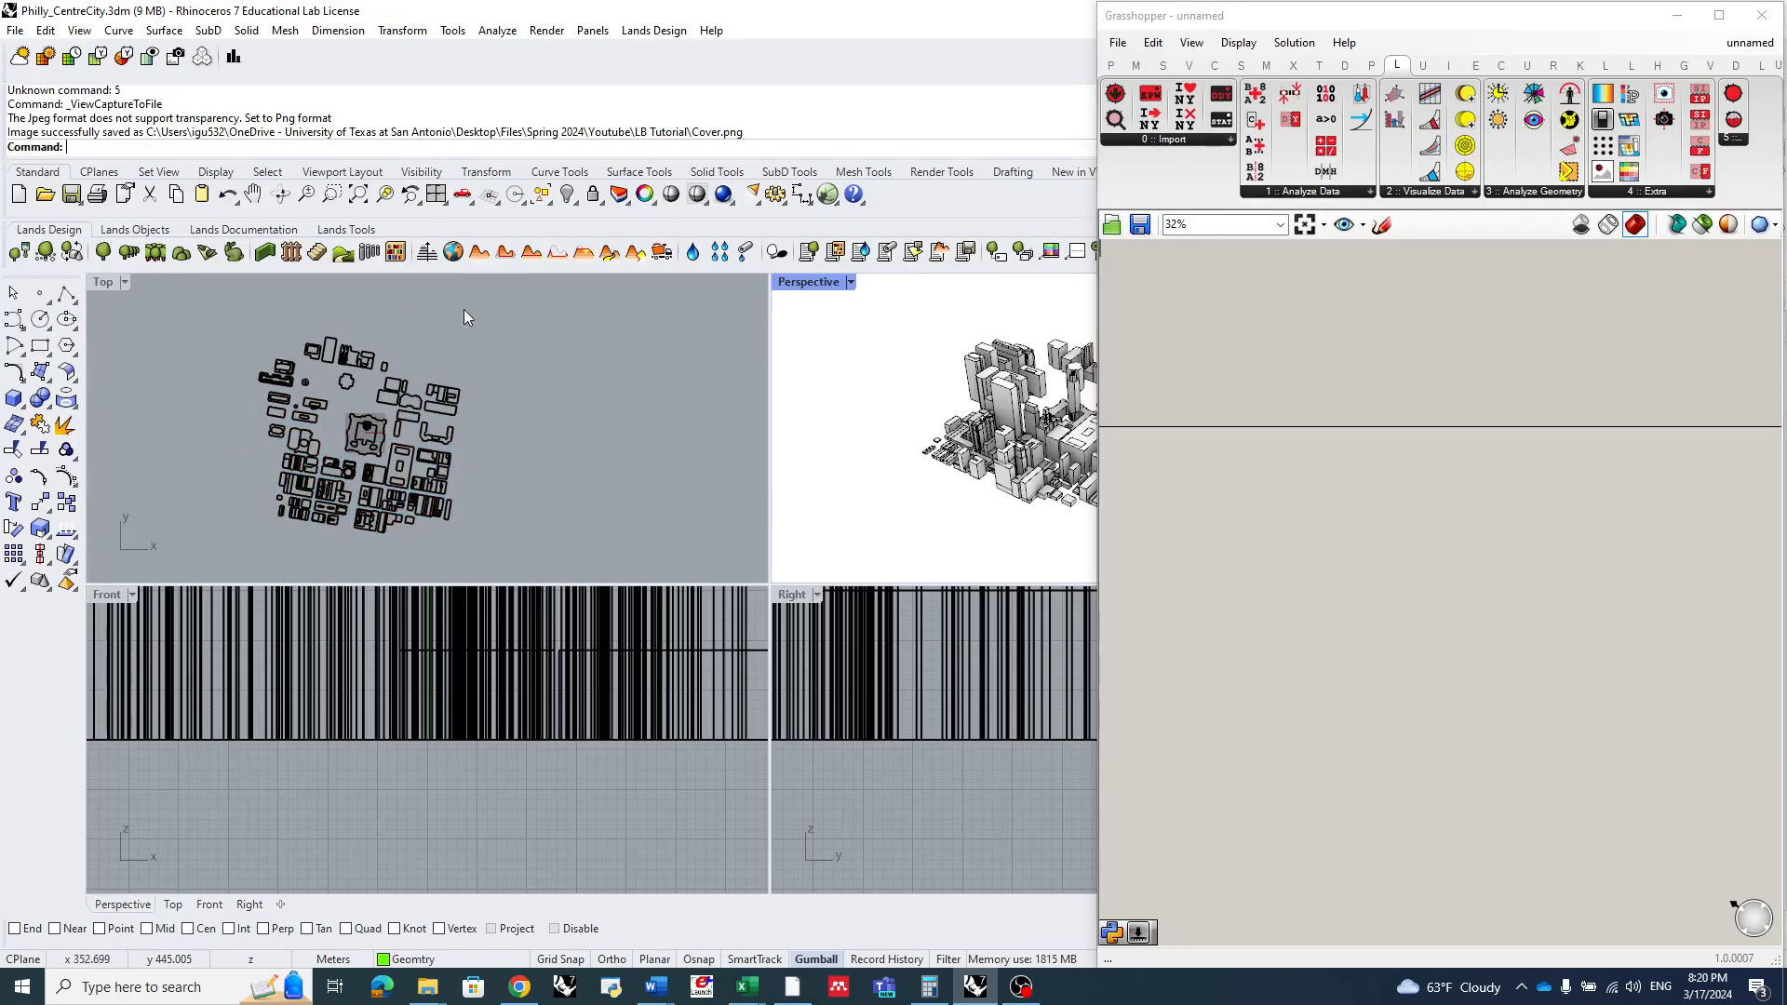
{"action": "double_click", "coordinate": [823, 291]}
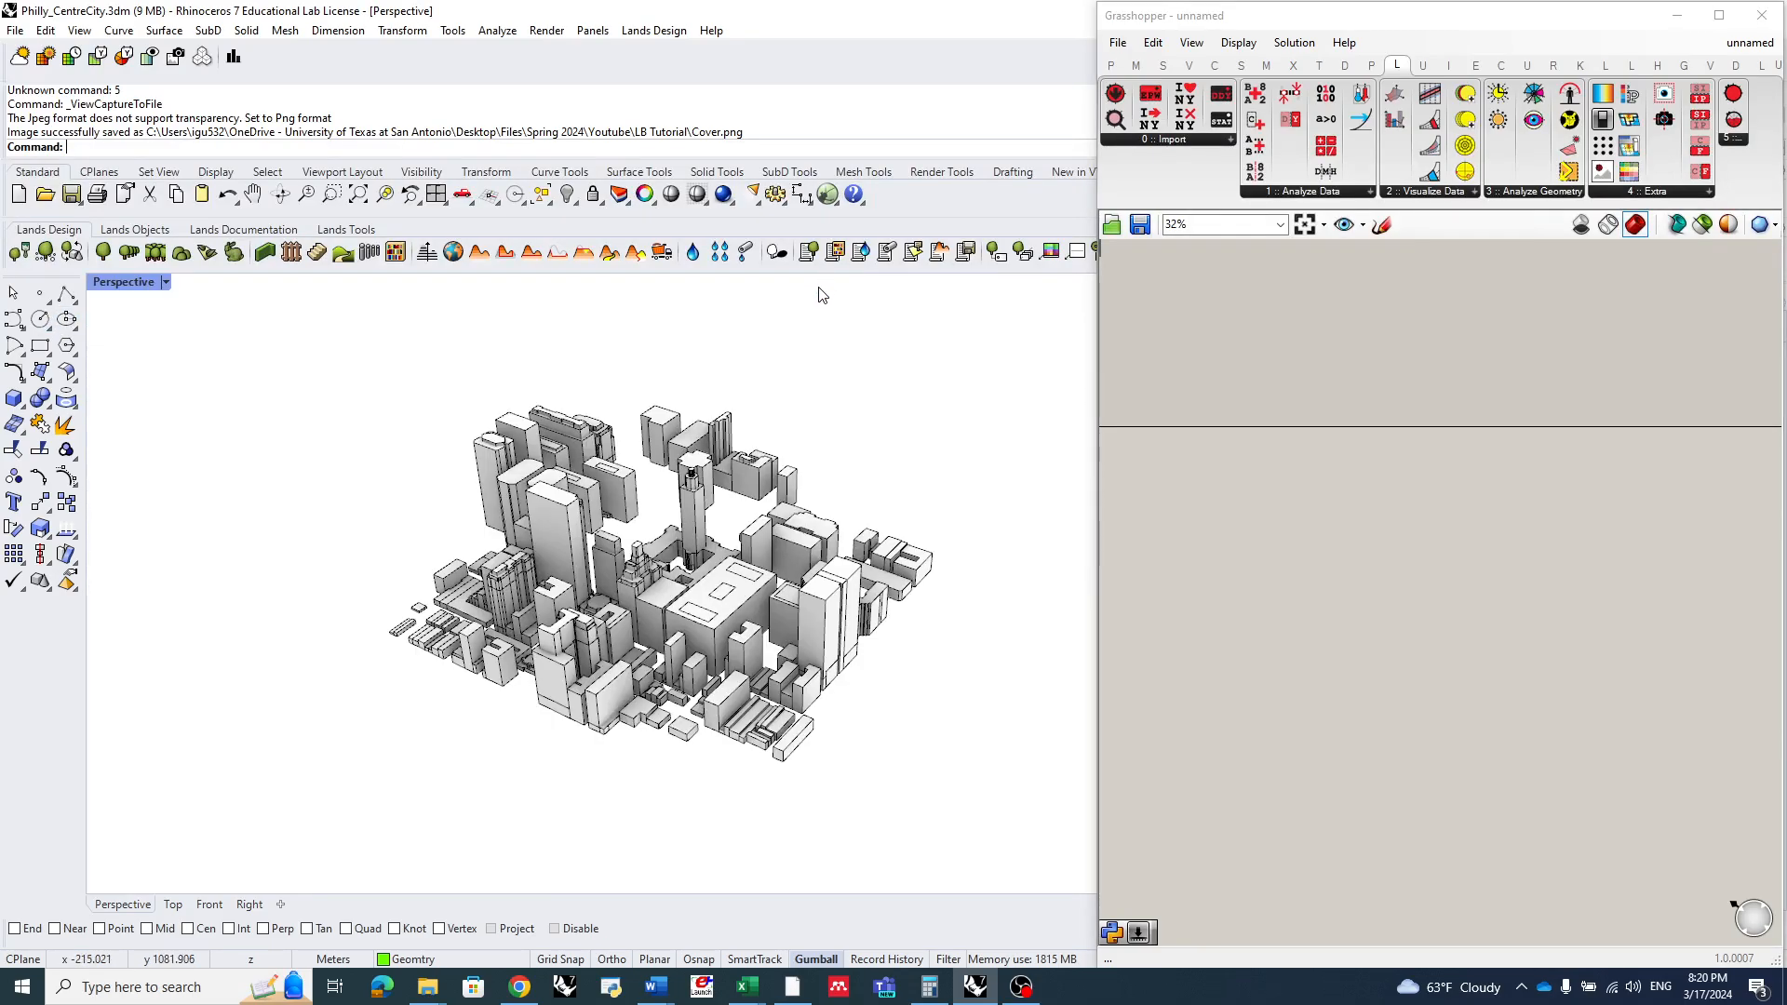
{"action": "left_click", "coordinate": [165, 282]}
{"action": "left_click", "coordinate": [223, 329]}
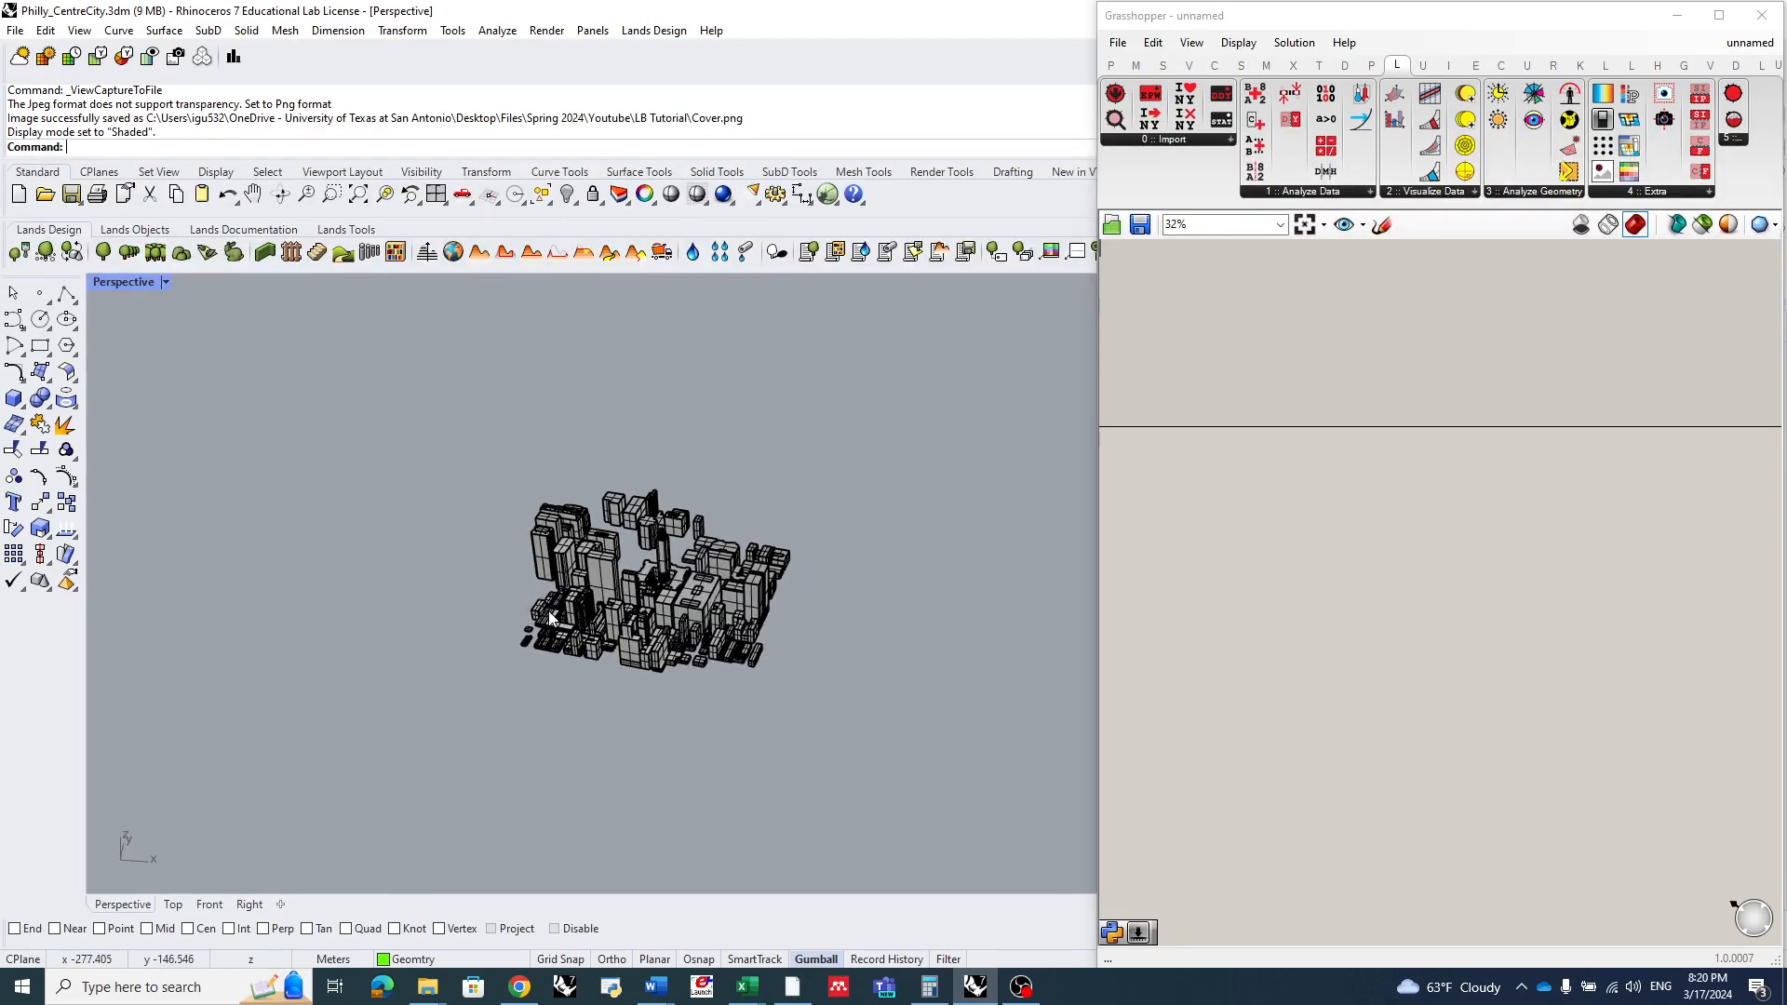
- Delete all the building polysurfaces from the Rhino model
{"action": "scroll", "coordinate": [911, 473], "scroll_direction": "up", "scroll_amount": 2}
{"action": "left_click_drag", "start_coordinate": [1059, 372], "coordinate": [149, 894]}
{"action": "key", "text": "Delete"}
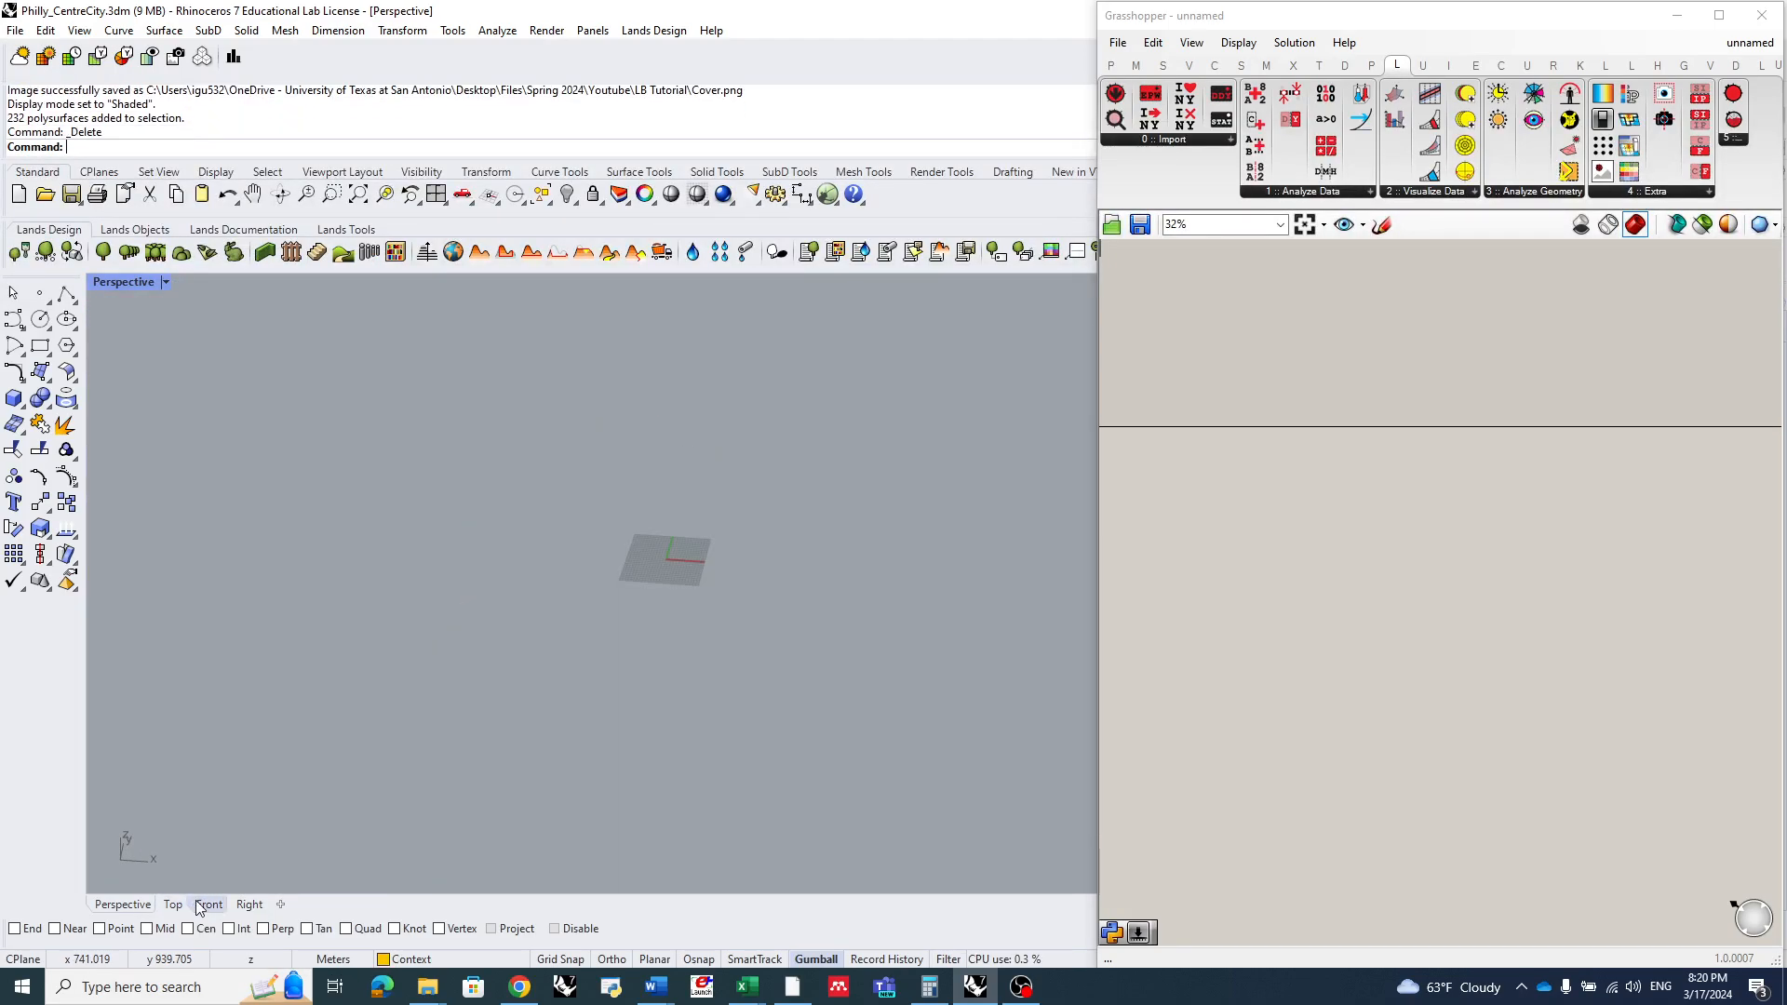
{"action": "right_click_drag", "start_coordinate": [598, 714], "coordinate": [714, 640]}
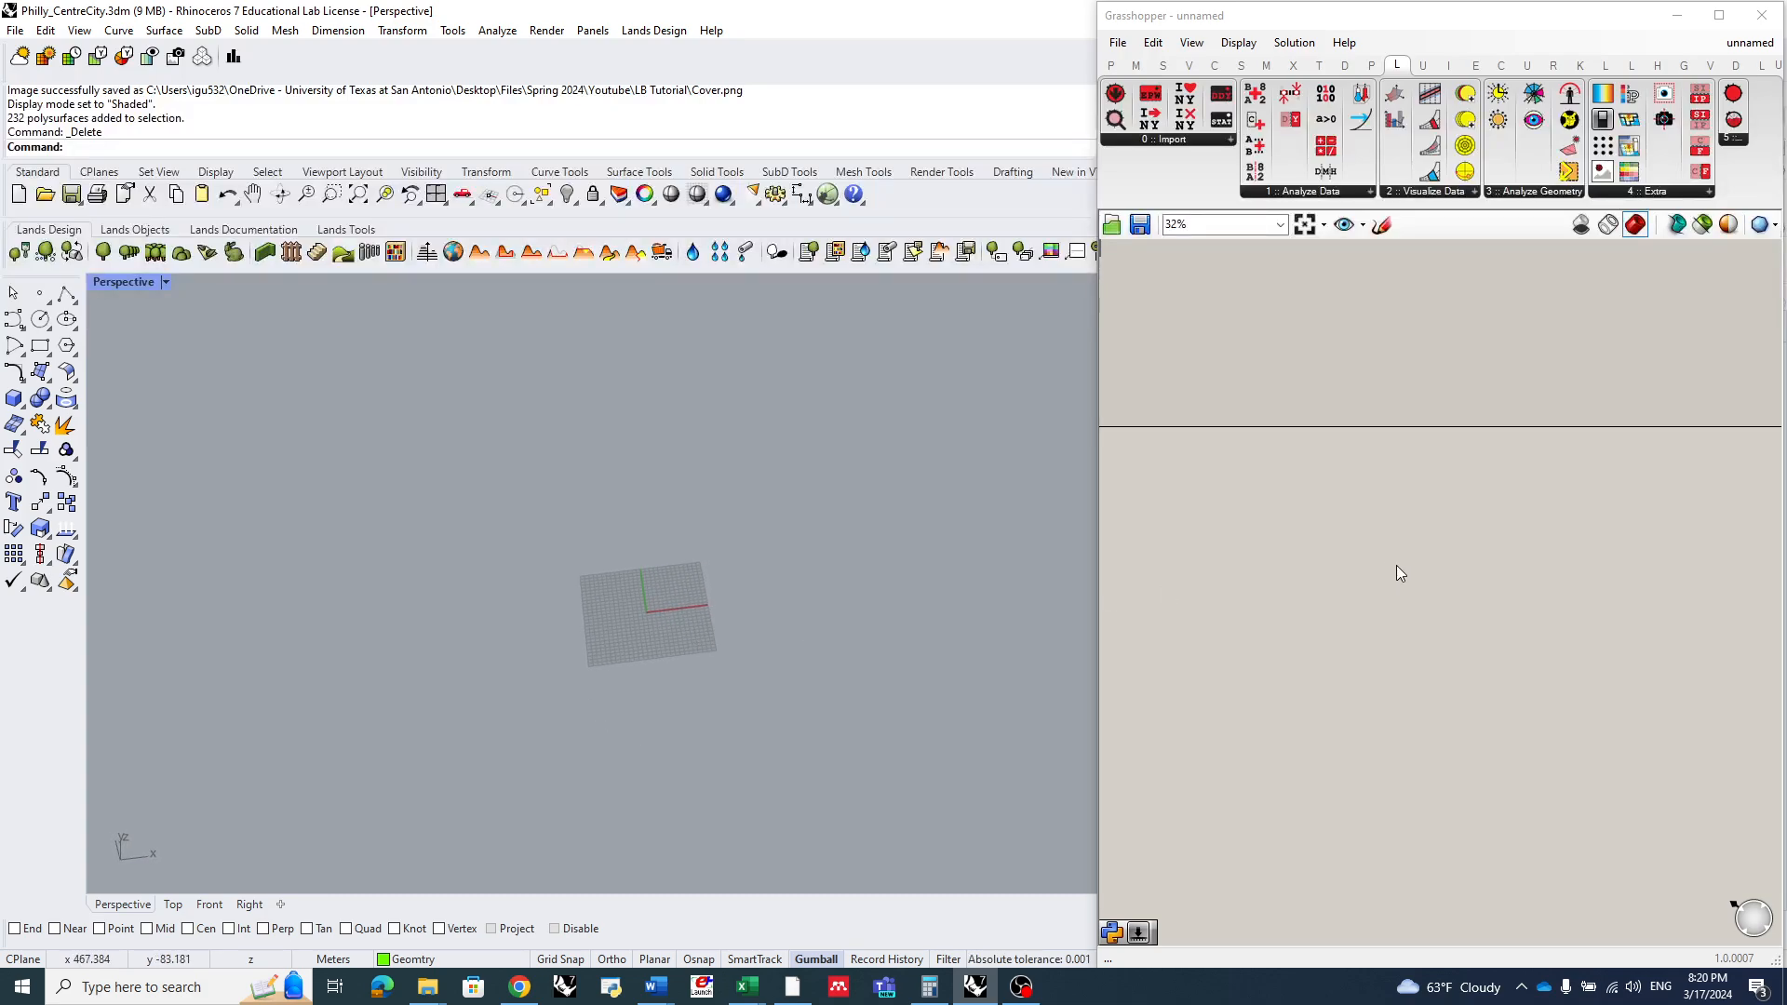
- Place the Gismo_Gismo component near the upper-left corner of the empty Grasshopper canvas
{"action": "scroll", "coordinate": [1396, 566], "scroll_direction": "down", "scroll_amount": 2}
{"action": "left_click", "coordinate": [1684, 65]}
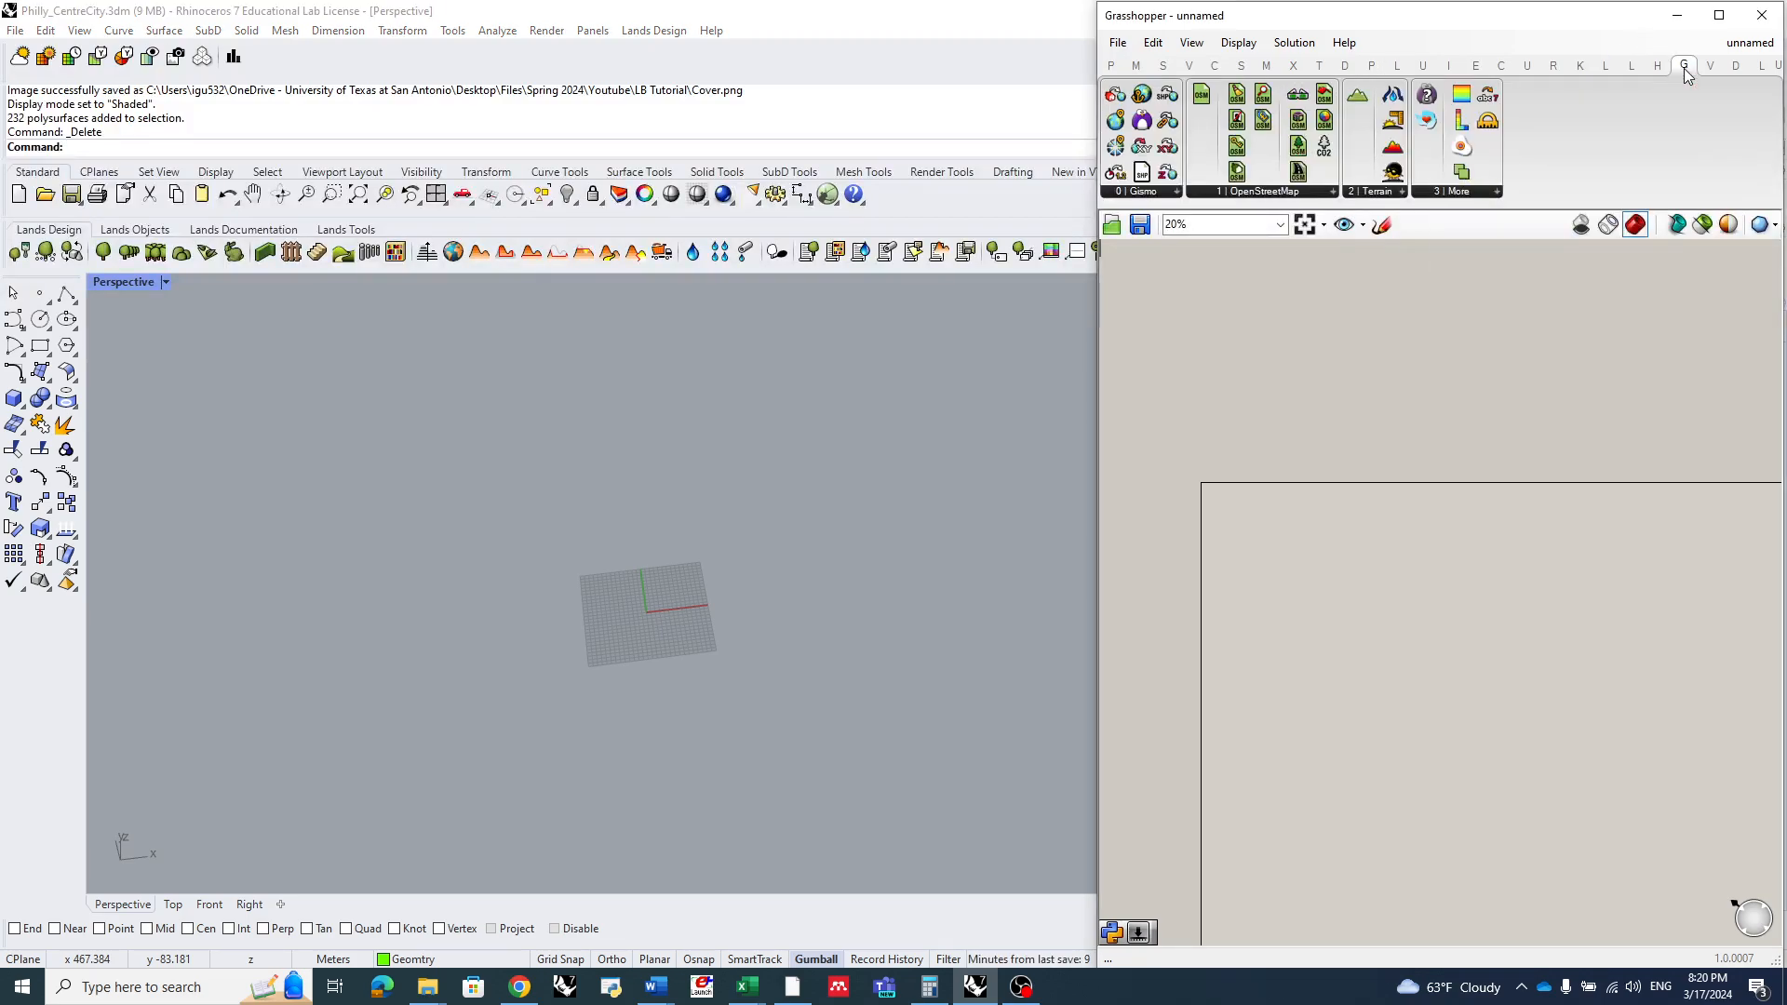
{"action": "left_click", "coordinate": [1151, 193]}
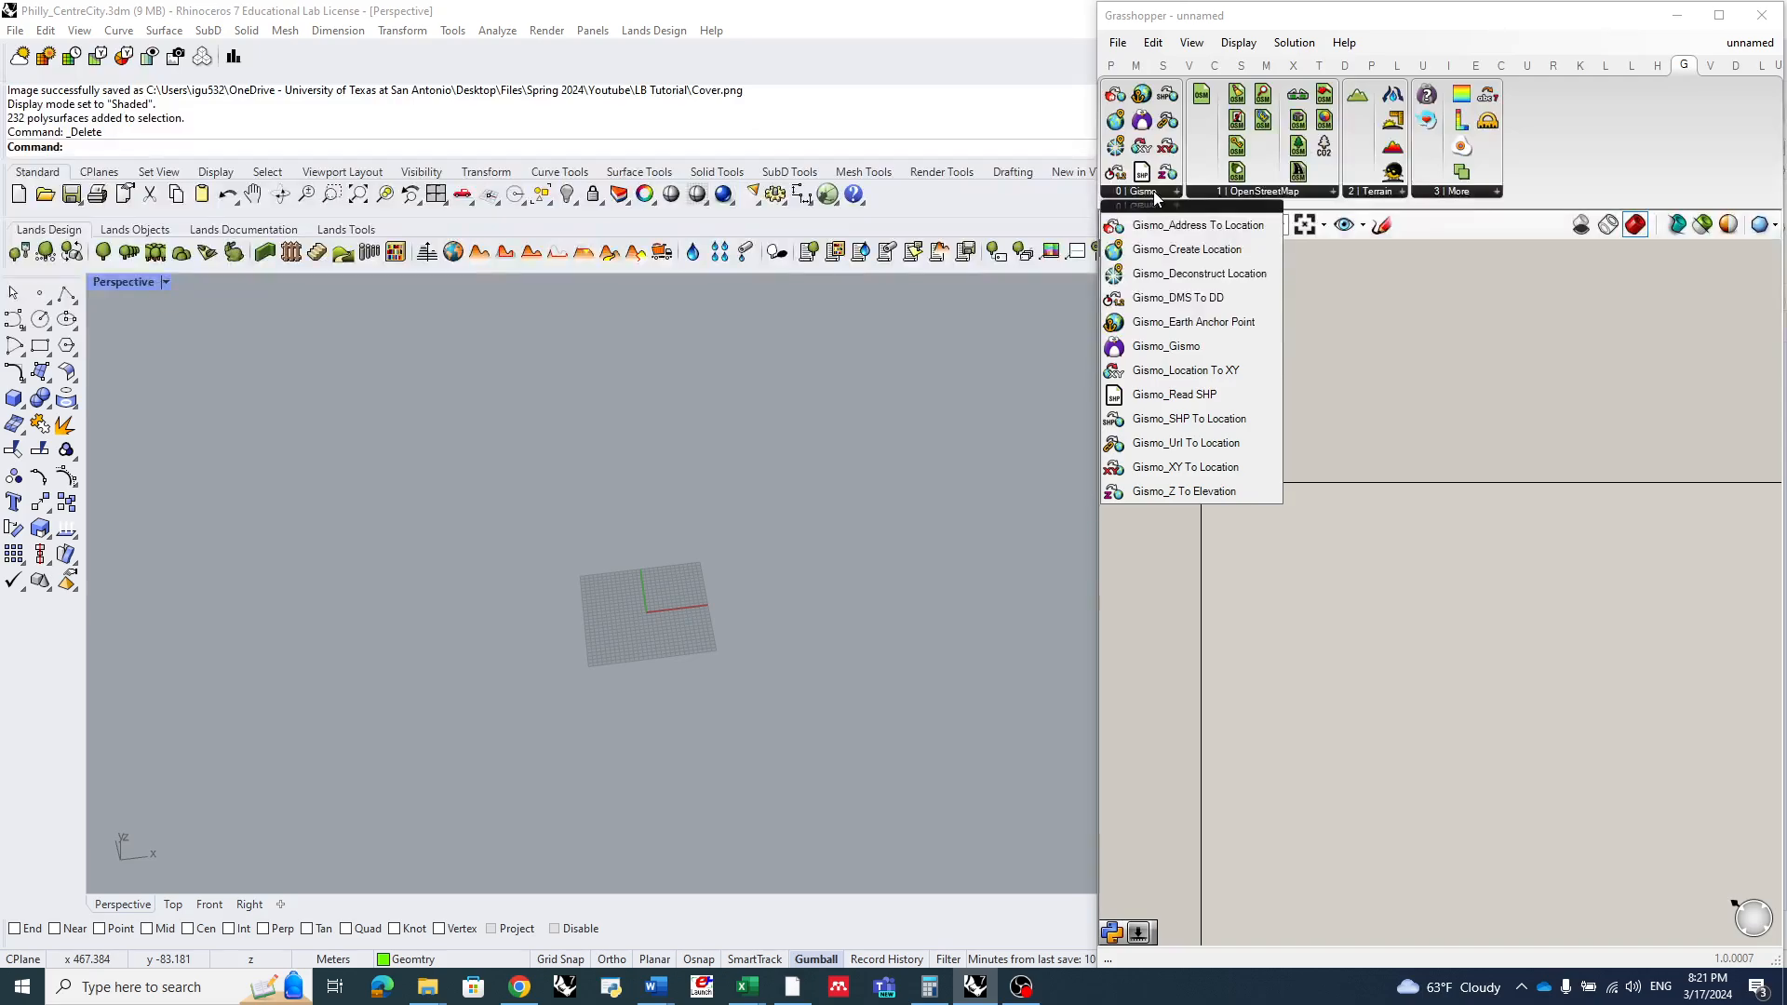
{"action": "left_click_drag", "start_coordinate": [1163, 346], "coordinate": [1204, 421]}
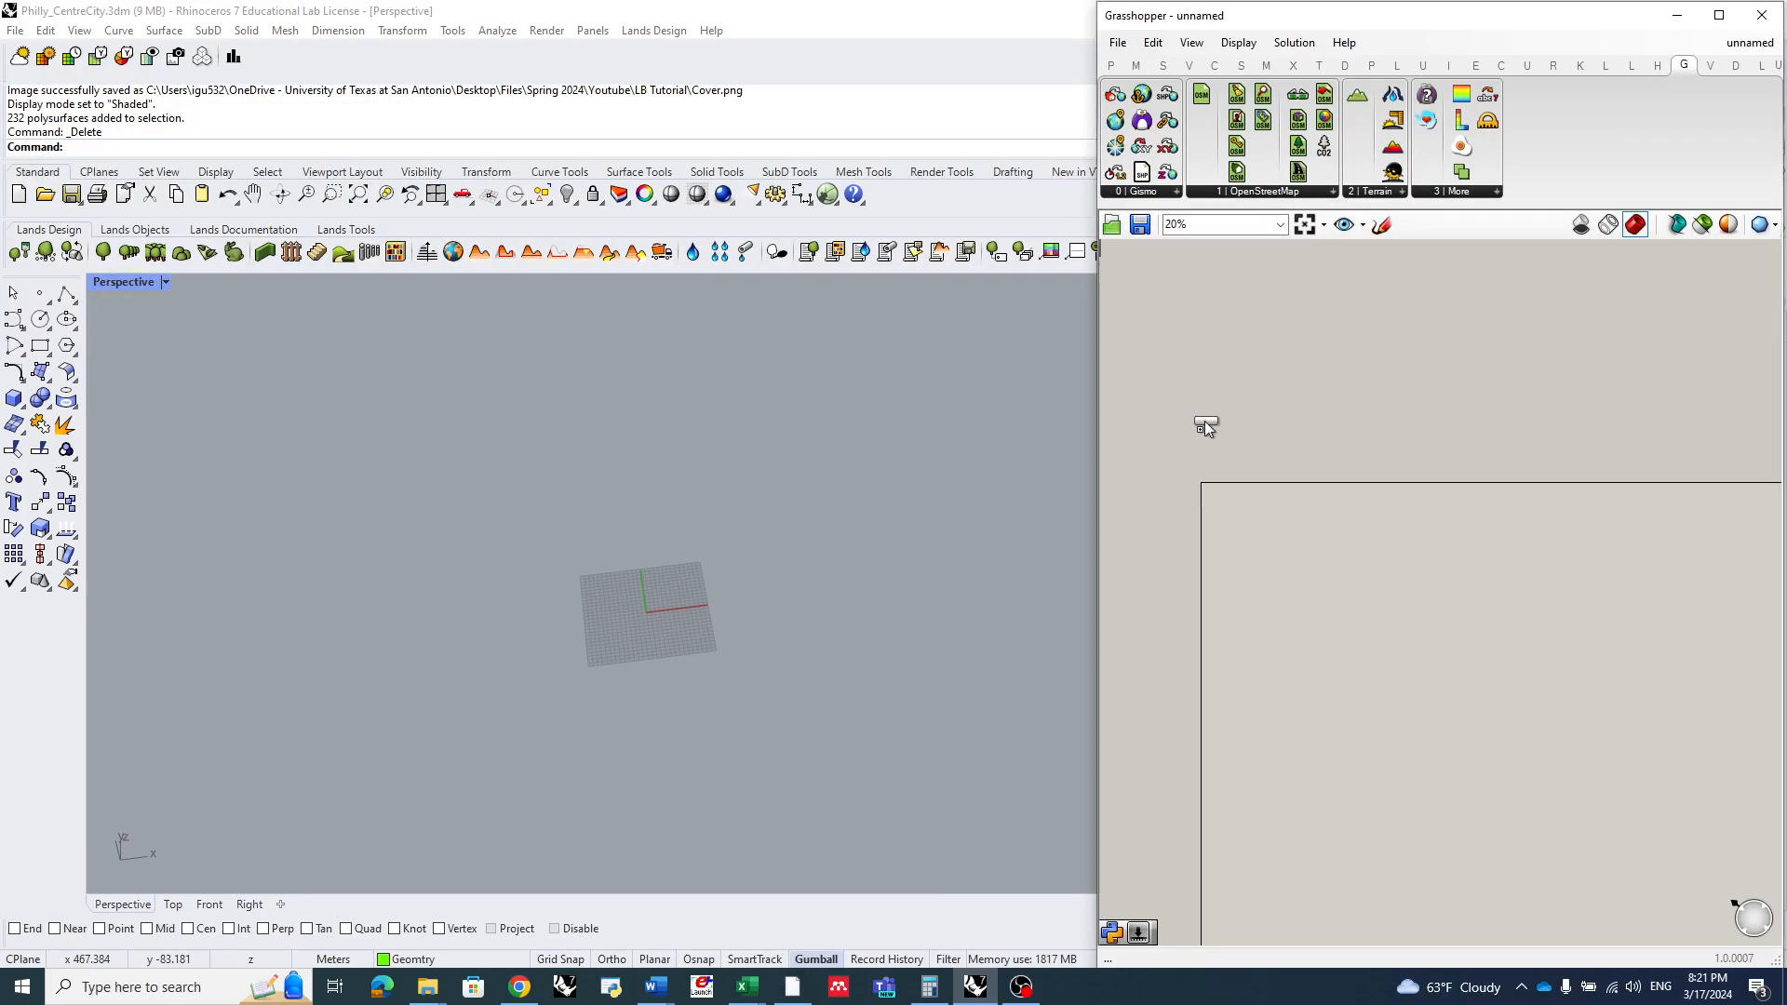
{"action": "left_click", "coordinate": [1276, 527]}
{"action": "scroll", "coordinate": [1290, 522], "scroll_direction": "up", "scroll_amount": 6}
{"action": "left_click_drag", "start_coordinate": [1241, 512], "coordinate": [1194, 466]}
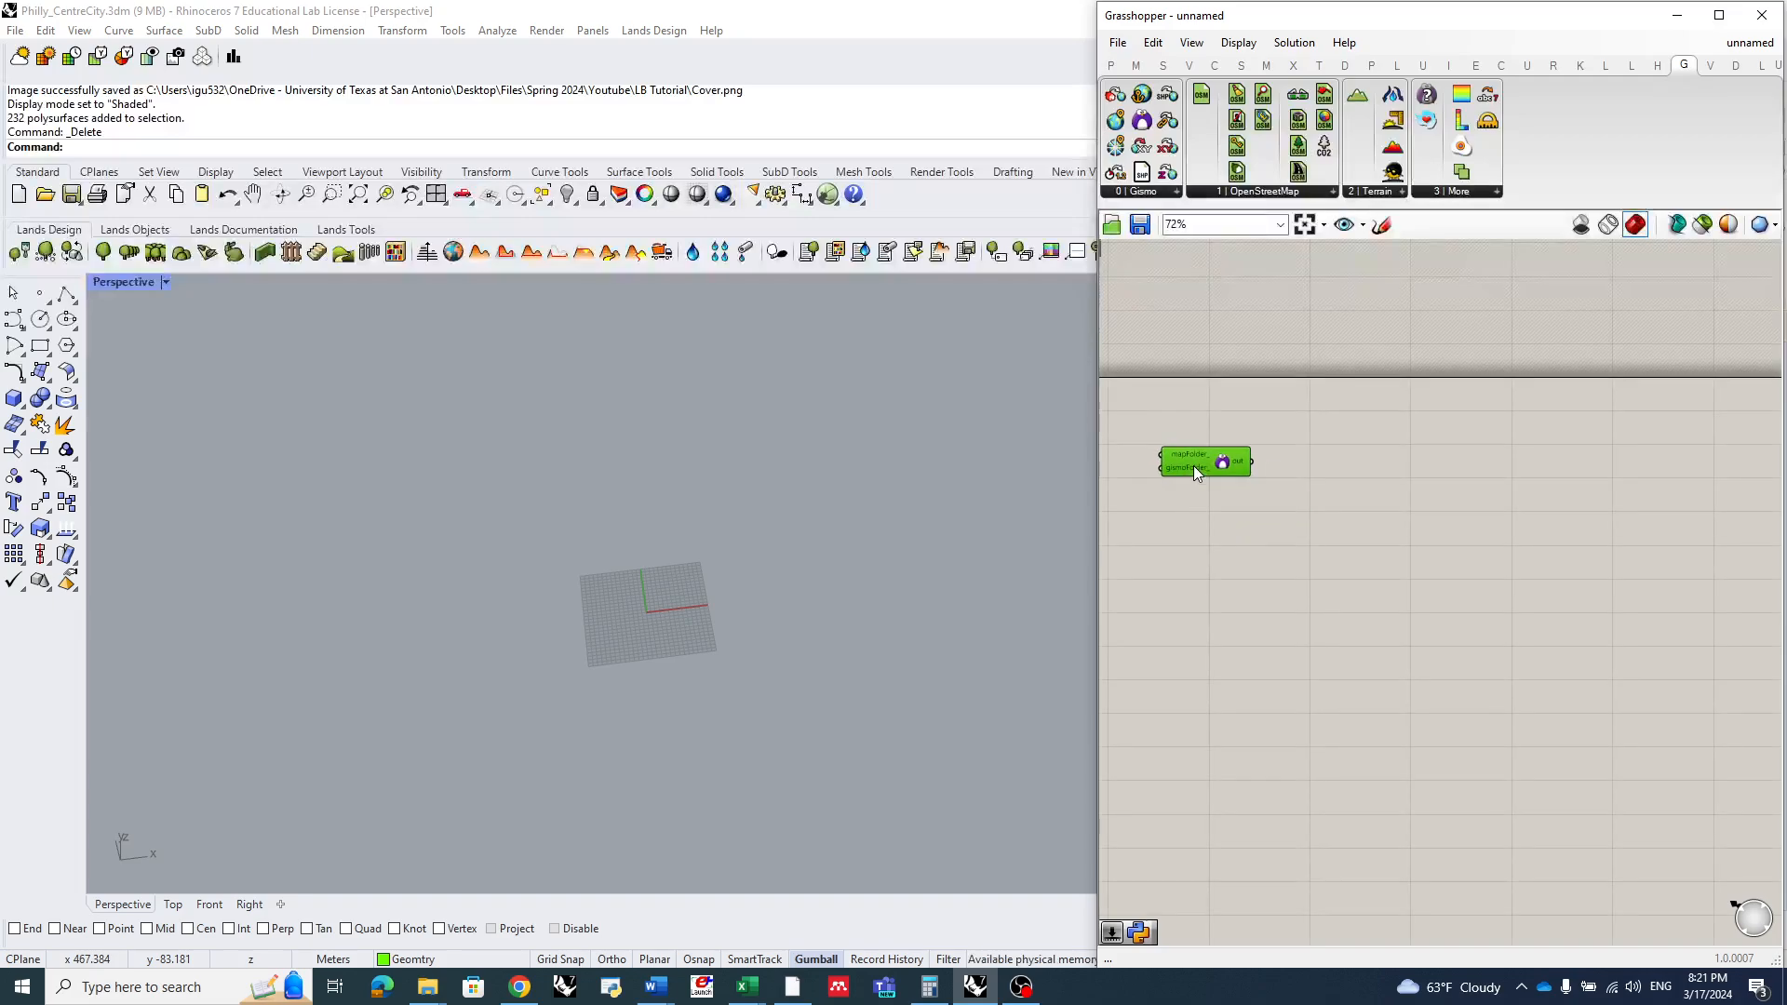
- Add the Gismo Create Location component below the Gismo component
{"action": "left_click", "coordinate": [1167, 192]}
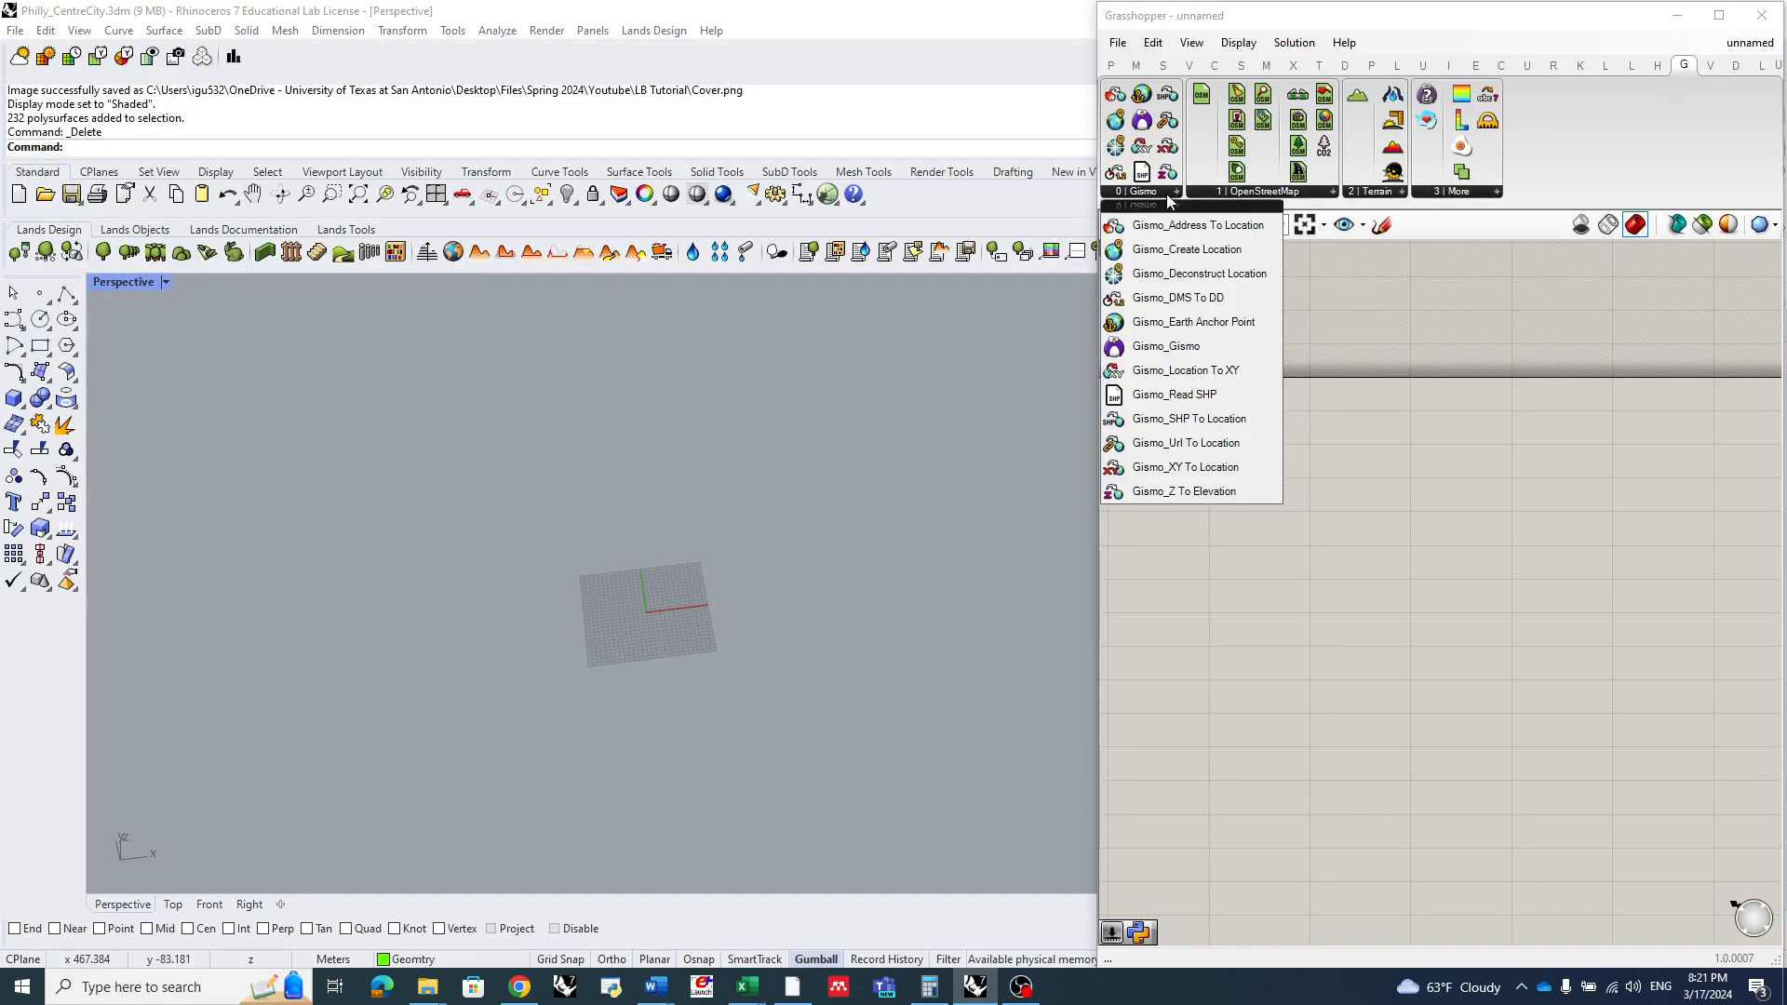
{"action": "left_click", "coordinate": [1165, 252]}
{"action": "left_click", "coordinate": [1309, 606]}
{"action": "scroll", "coordinate": [1337, 594], "scroll_direction": "up", "scroll_amount": 4}
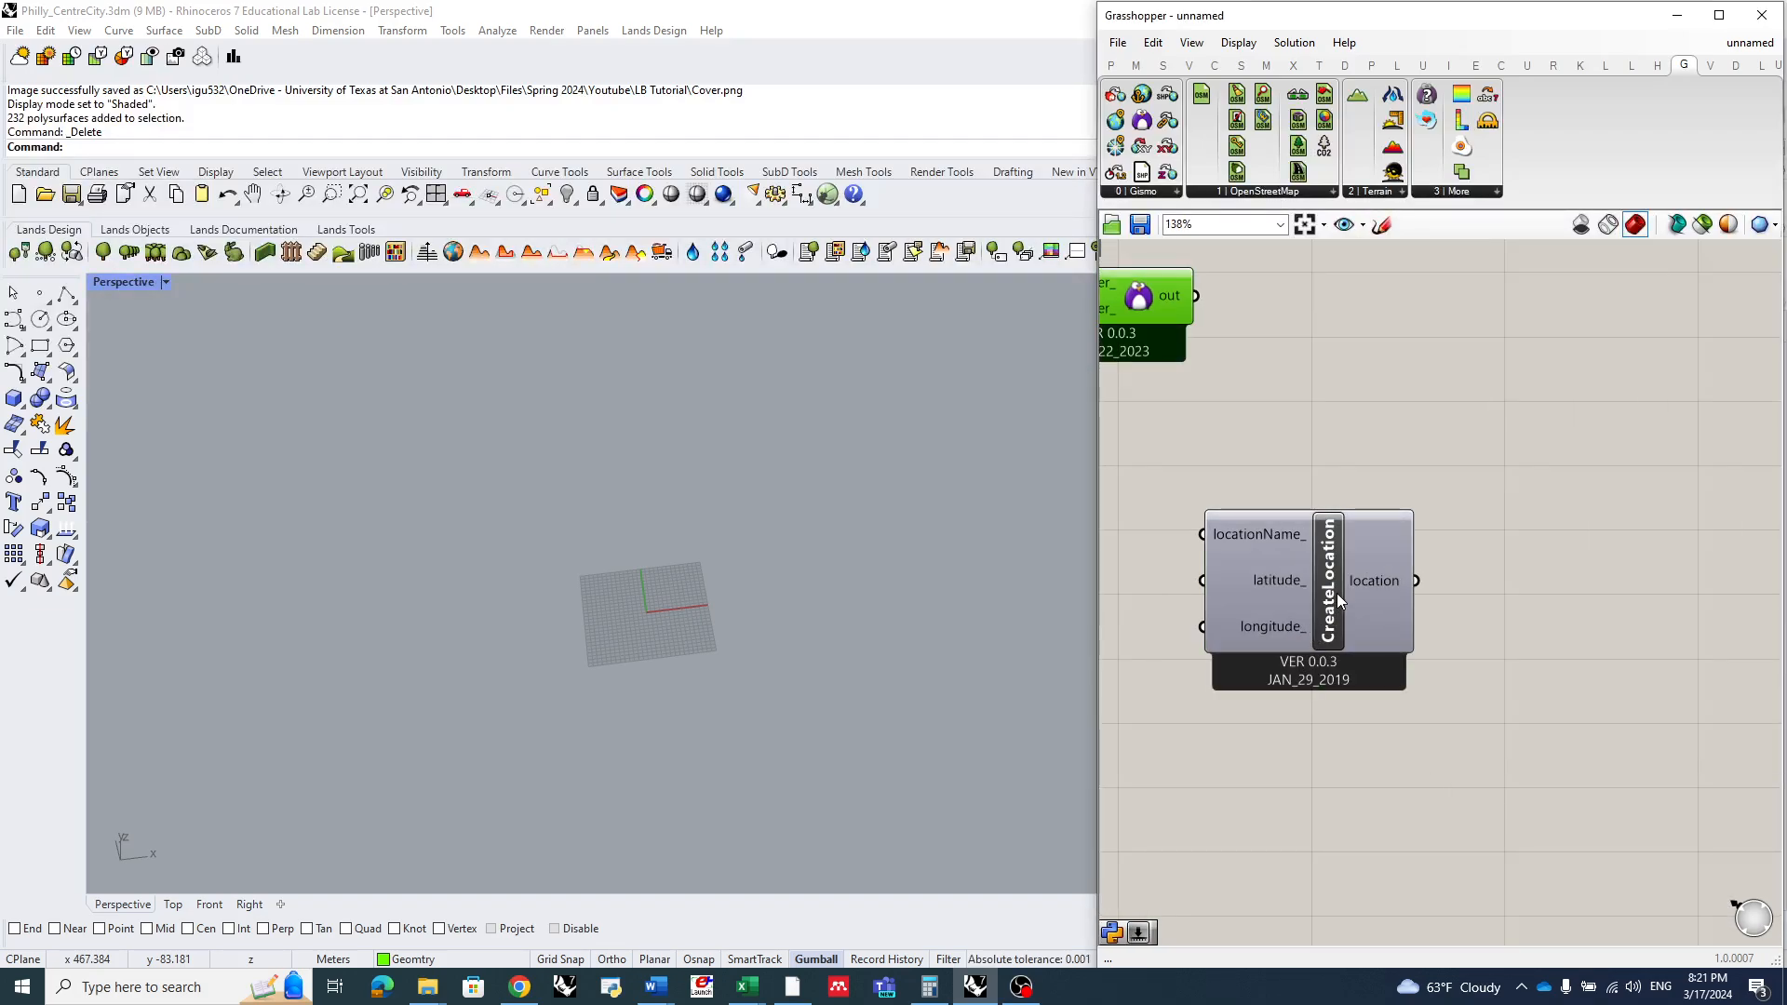
- Add a panel containing Philadelphia_CentreCity and connect it to the locationName_ input of CreateLocation
{"action": "double_click", "coordinate": [1259, 494]}
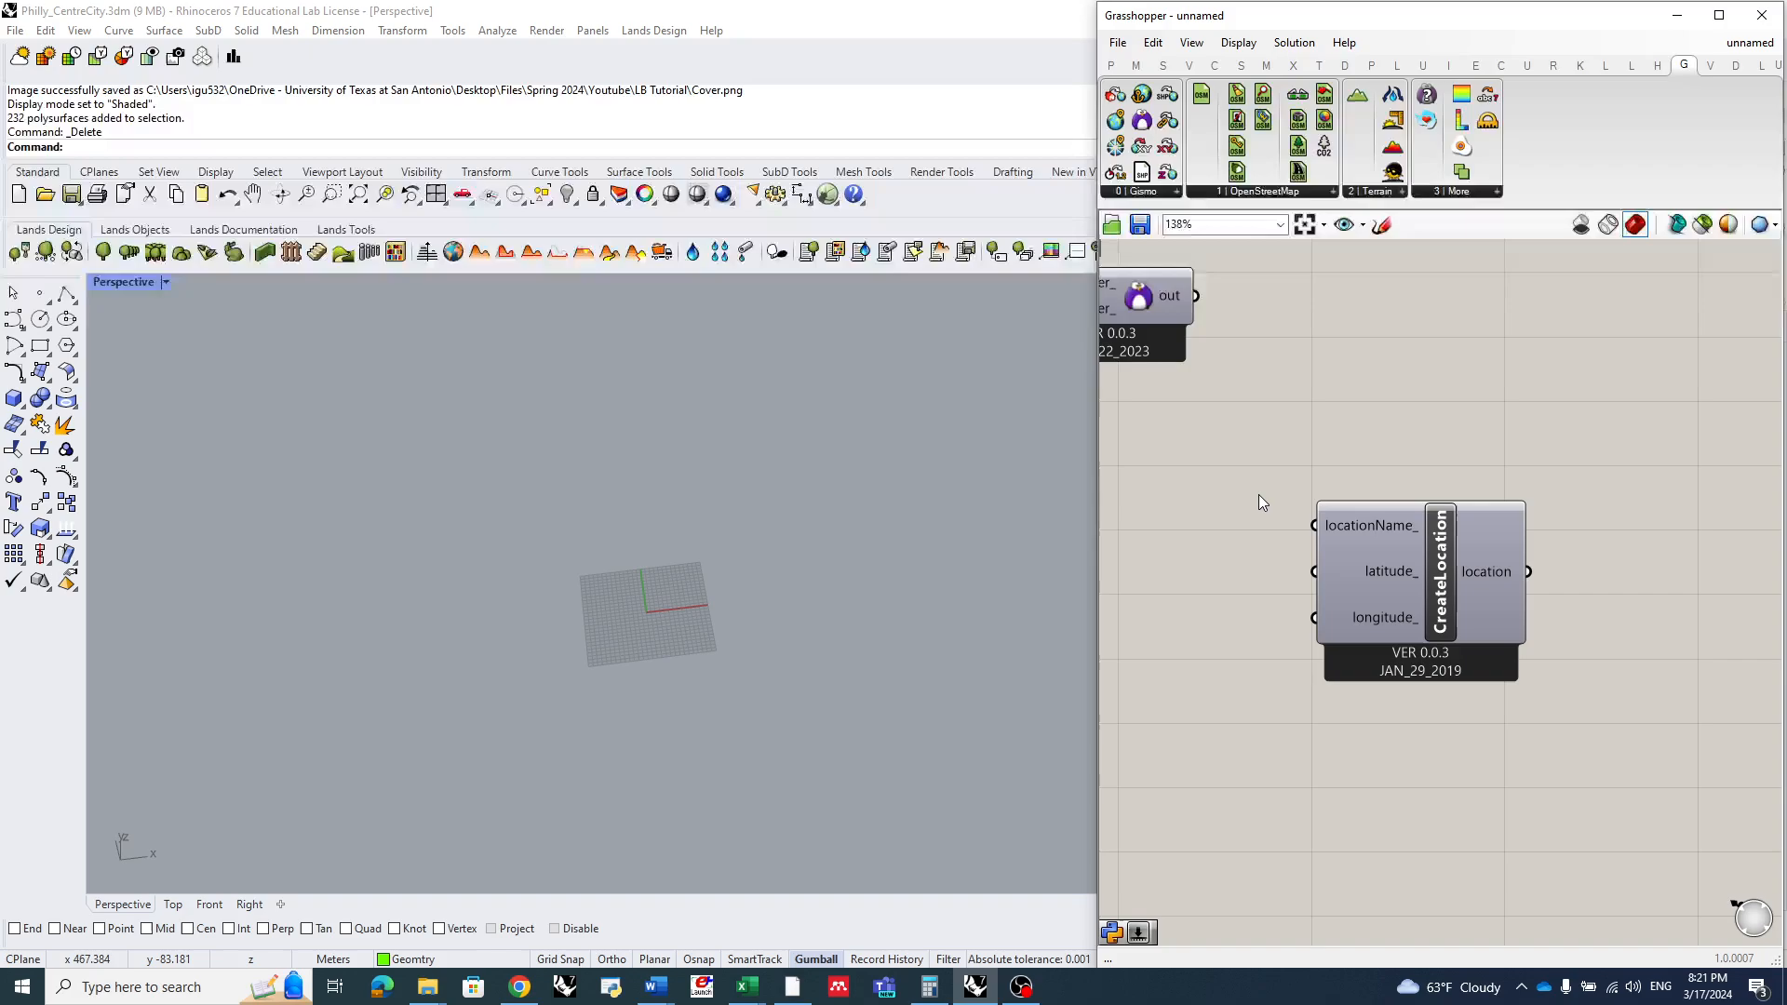
{"action": "type", "text": "\""}
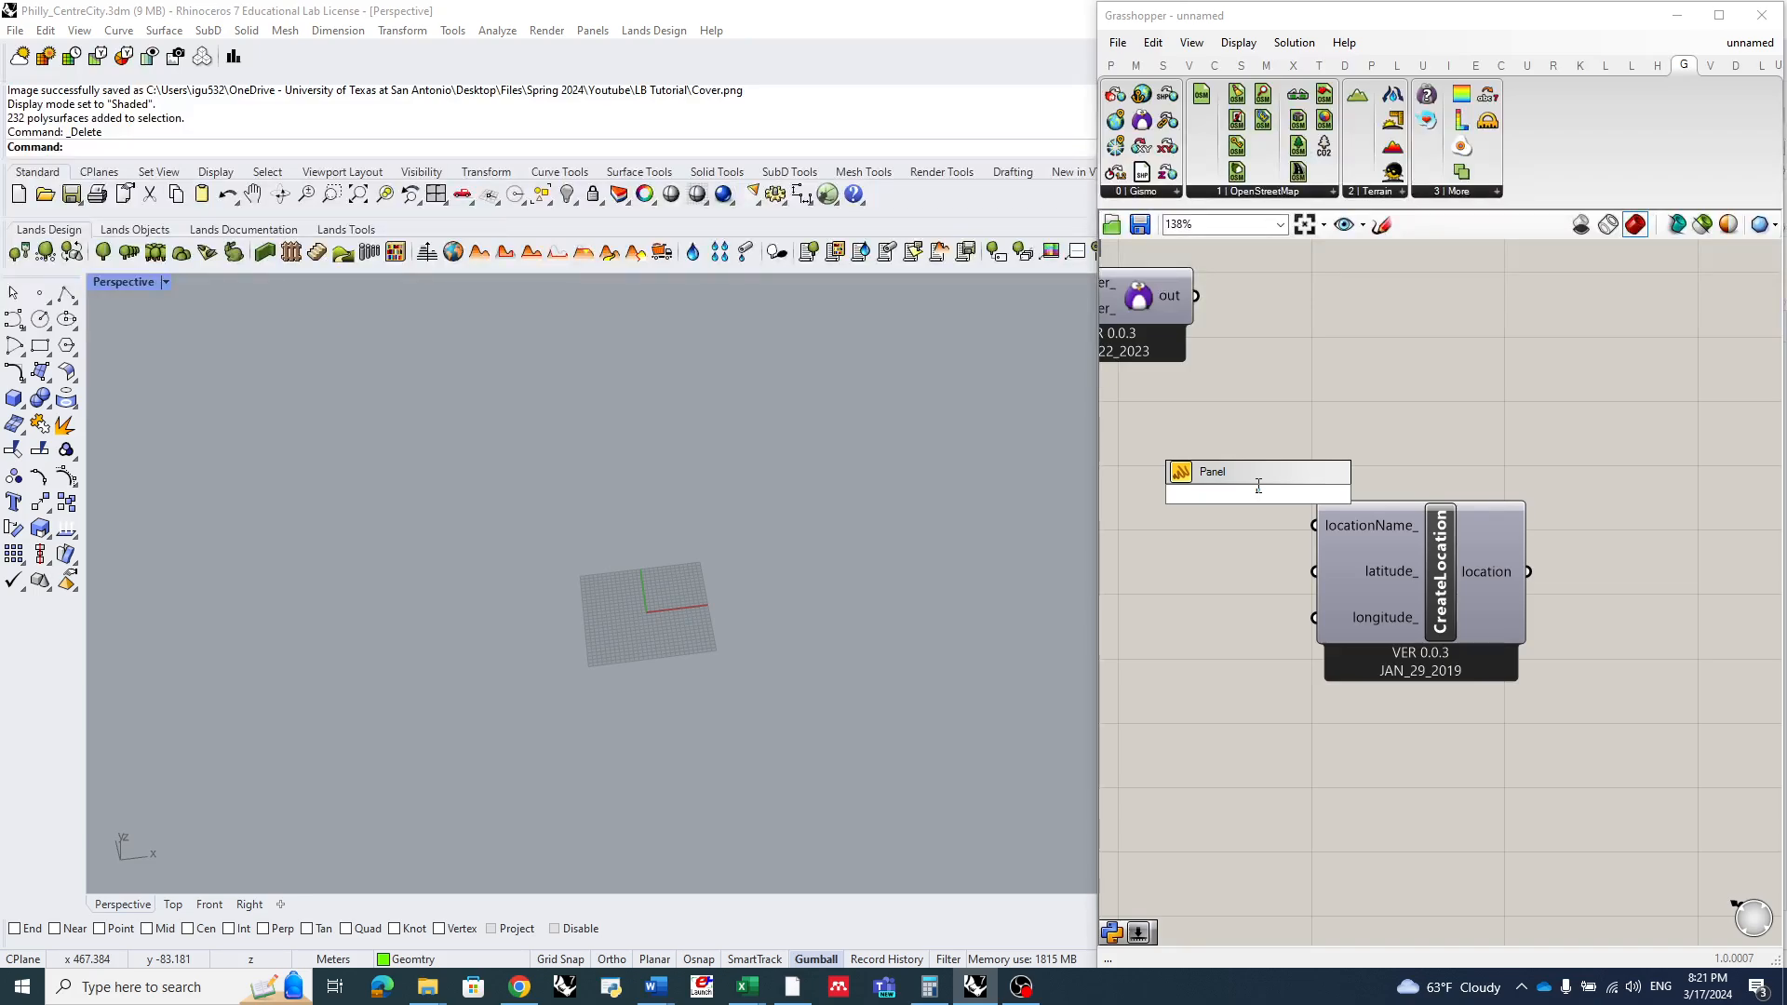
{"action": "key", "text": "Caps_Lock"}
{"action": "type", "text": "P"}
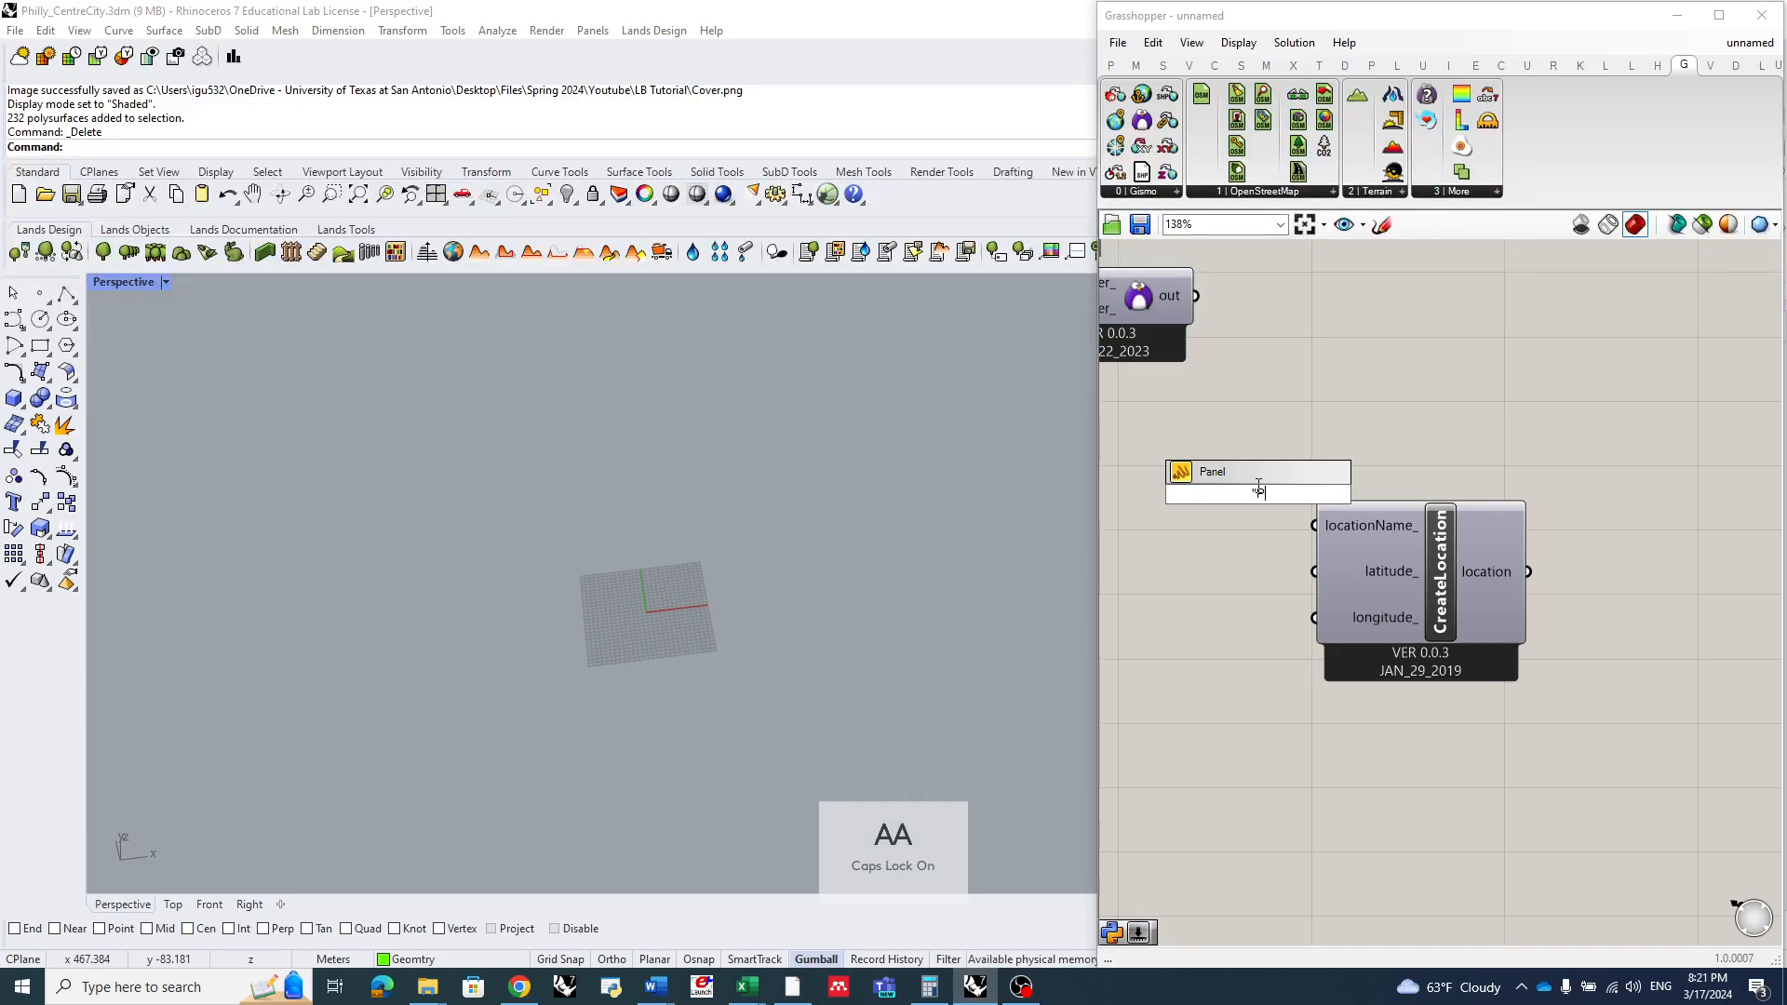
{"action": "key", "text": "Caps_Lock"}
{"action": "type", "text": "hilad"}
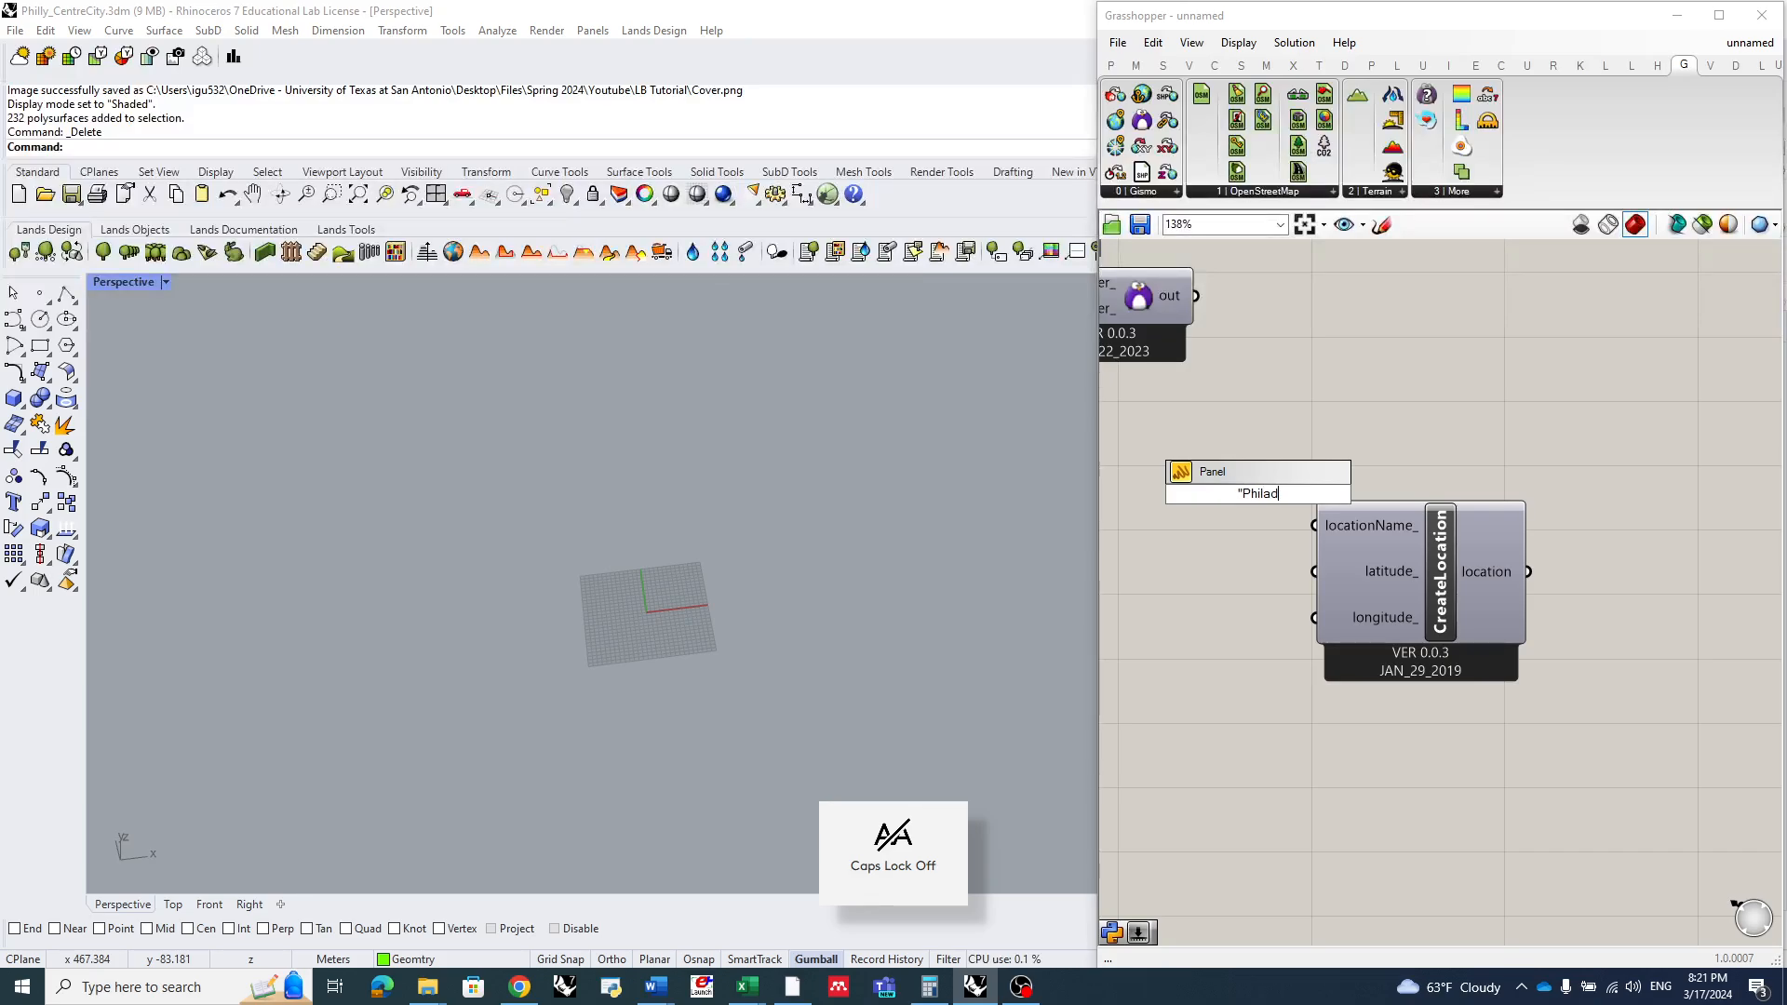
{"action": "type", "text": "elphia_"}
{"action": "key", "text": "Caps_Lock"}
{"action": "type", "text": "C"}
{"action": "key", "text": "Caps_Lock"}
{"action": "type", "text": "entre"}
{"action": "key", "text": "Caps_Lock"}
{"action": "type", "text": "C"}
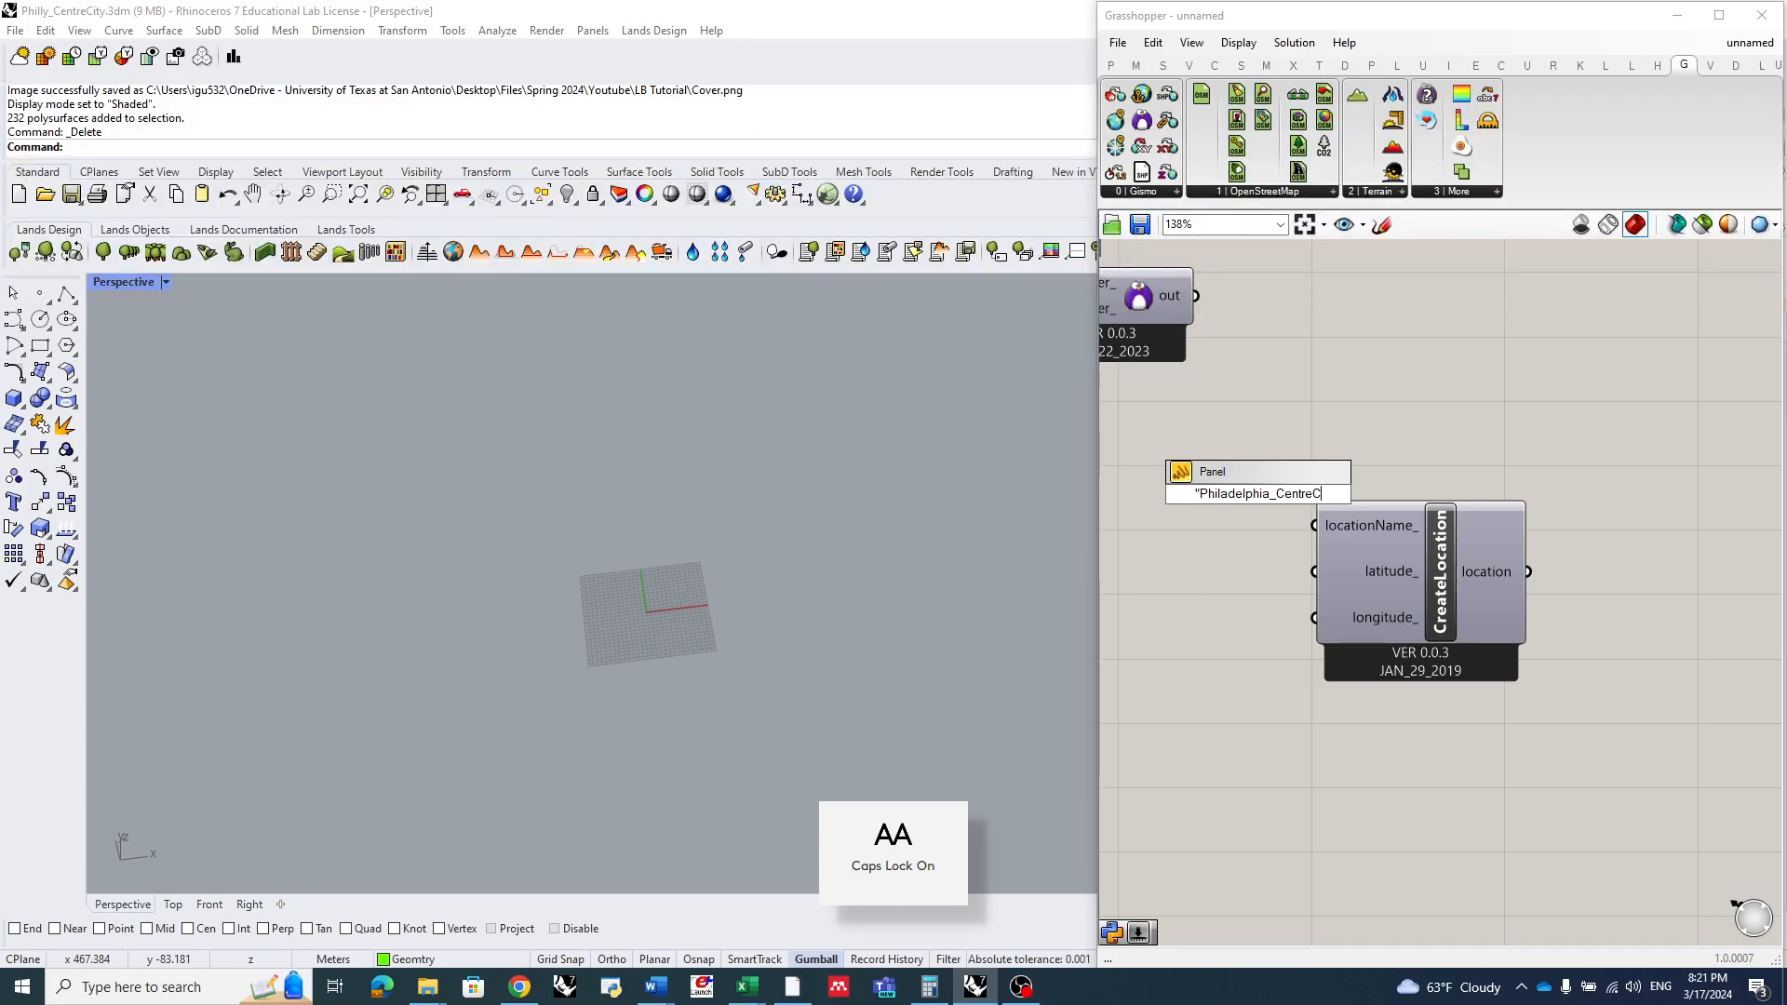
{"action": "key", "text": "Caps_Lock"}
{"action": "type", "text": "ity"}
{"action": "key", "text": "Return"}
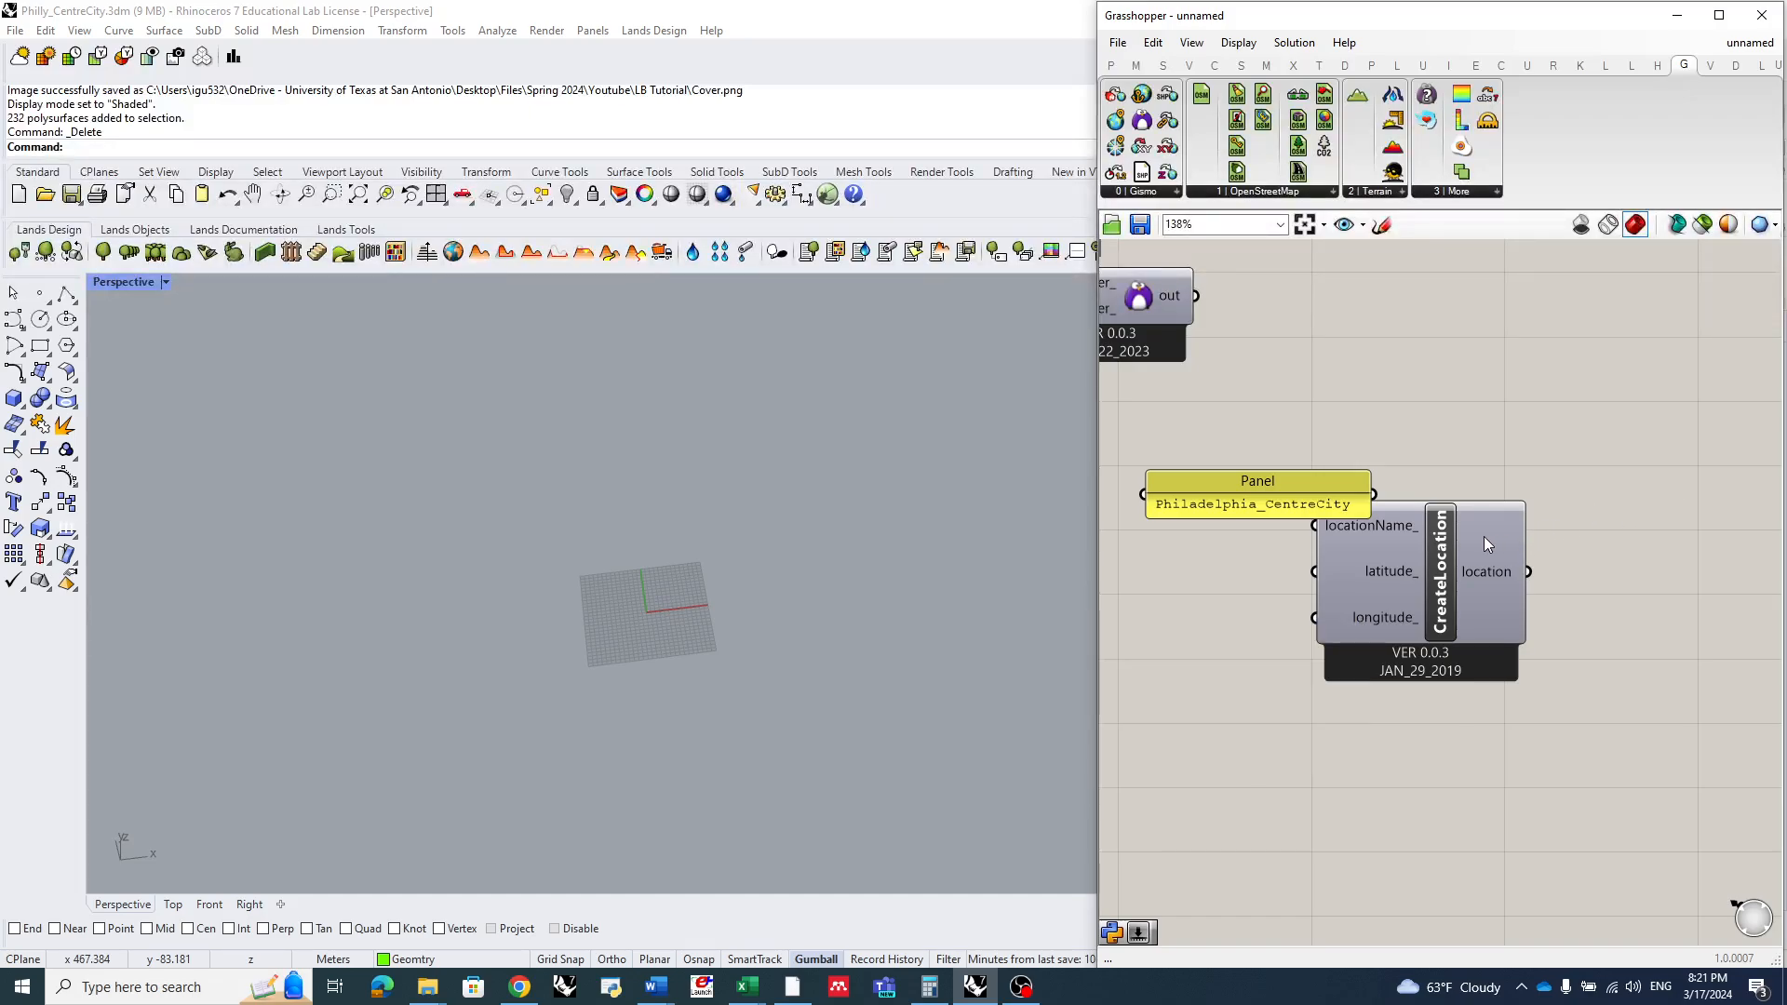
{"action": "left_click_drag", "start_coordinate": [1484, 538], "coordinate": [1563, 544]}
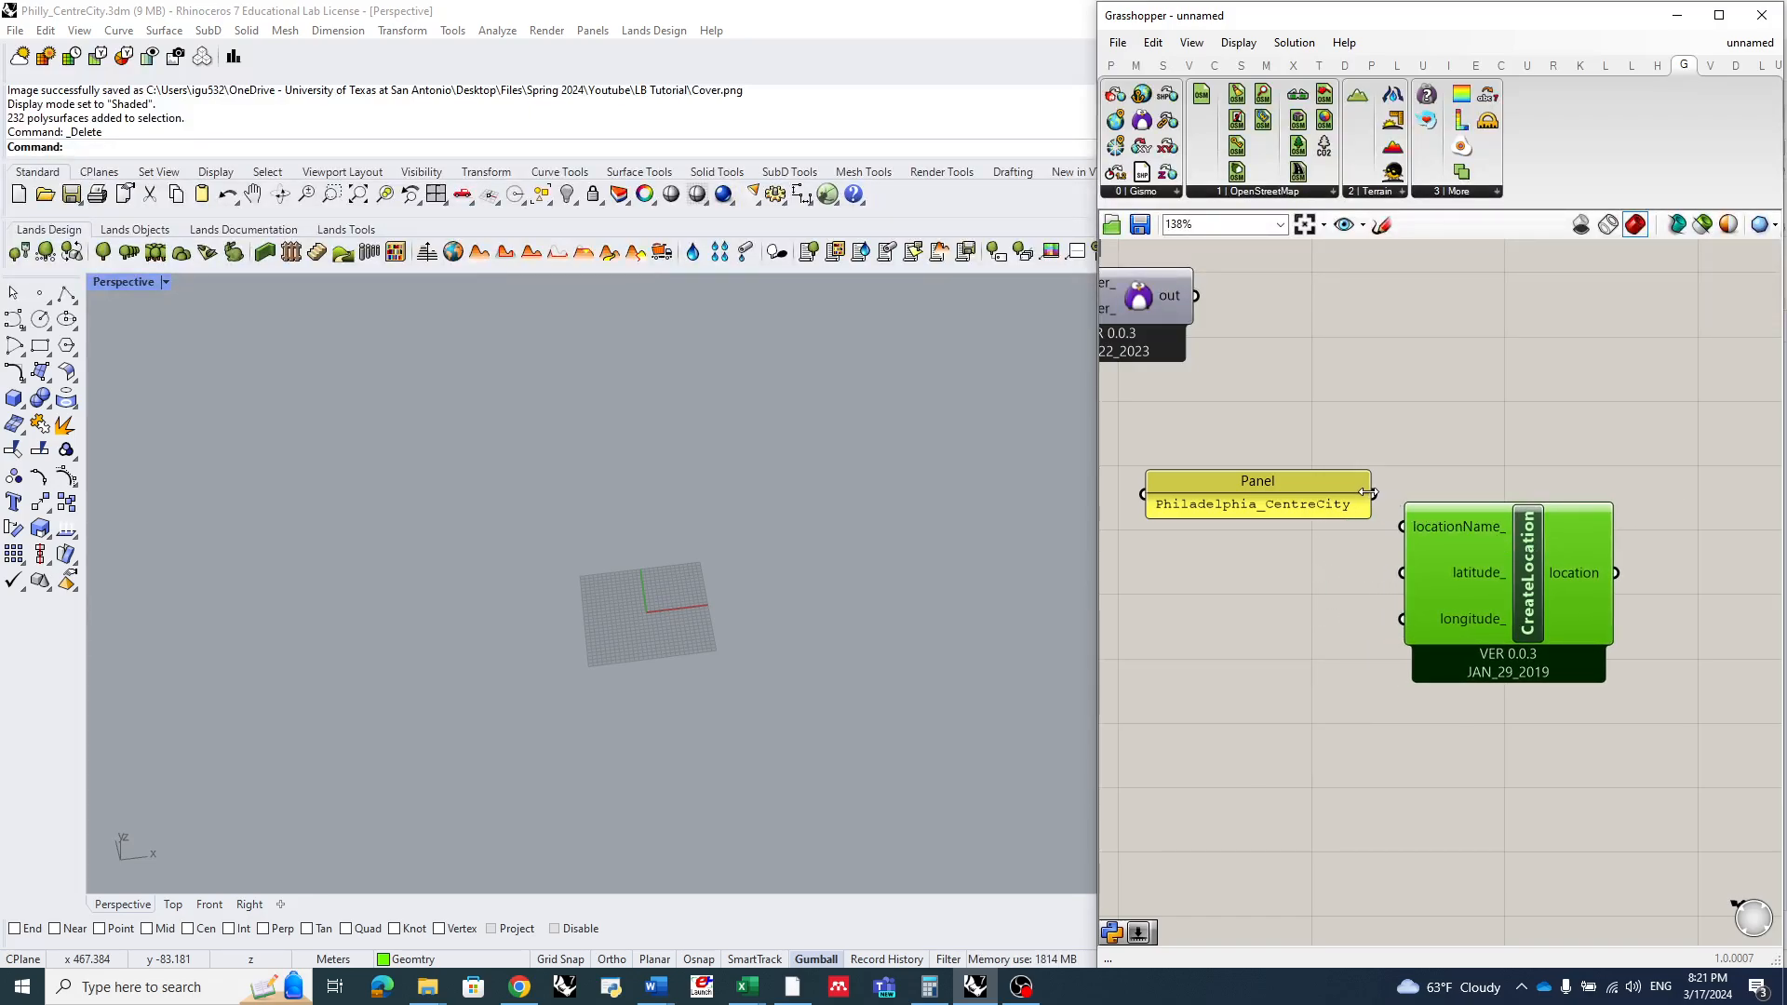
{"action": "mouse_move", "coordinate": [1367, 492]}
{"action": "left_mouse_down"}
{"action": "mouse_move", "coordinate": [1392, 493]}
{"action": "mouse_move", "coordinate": [1347, 495]}
{"action": "left_mouse_up"}
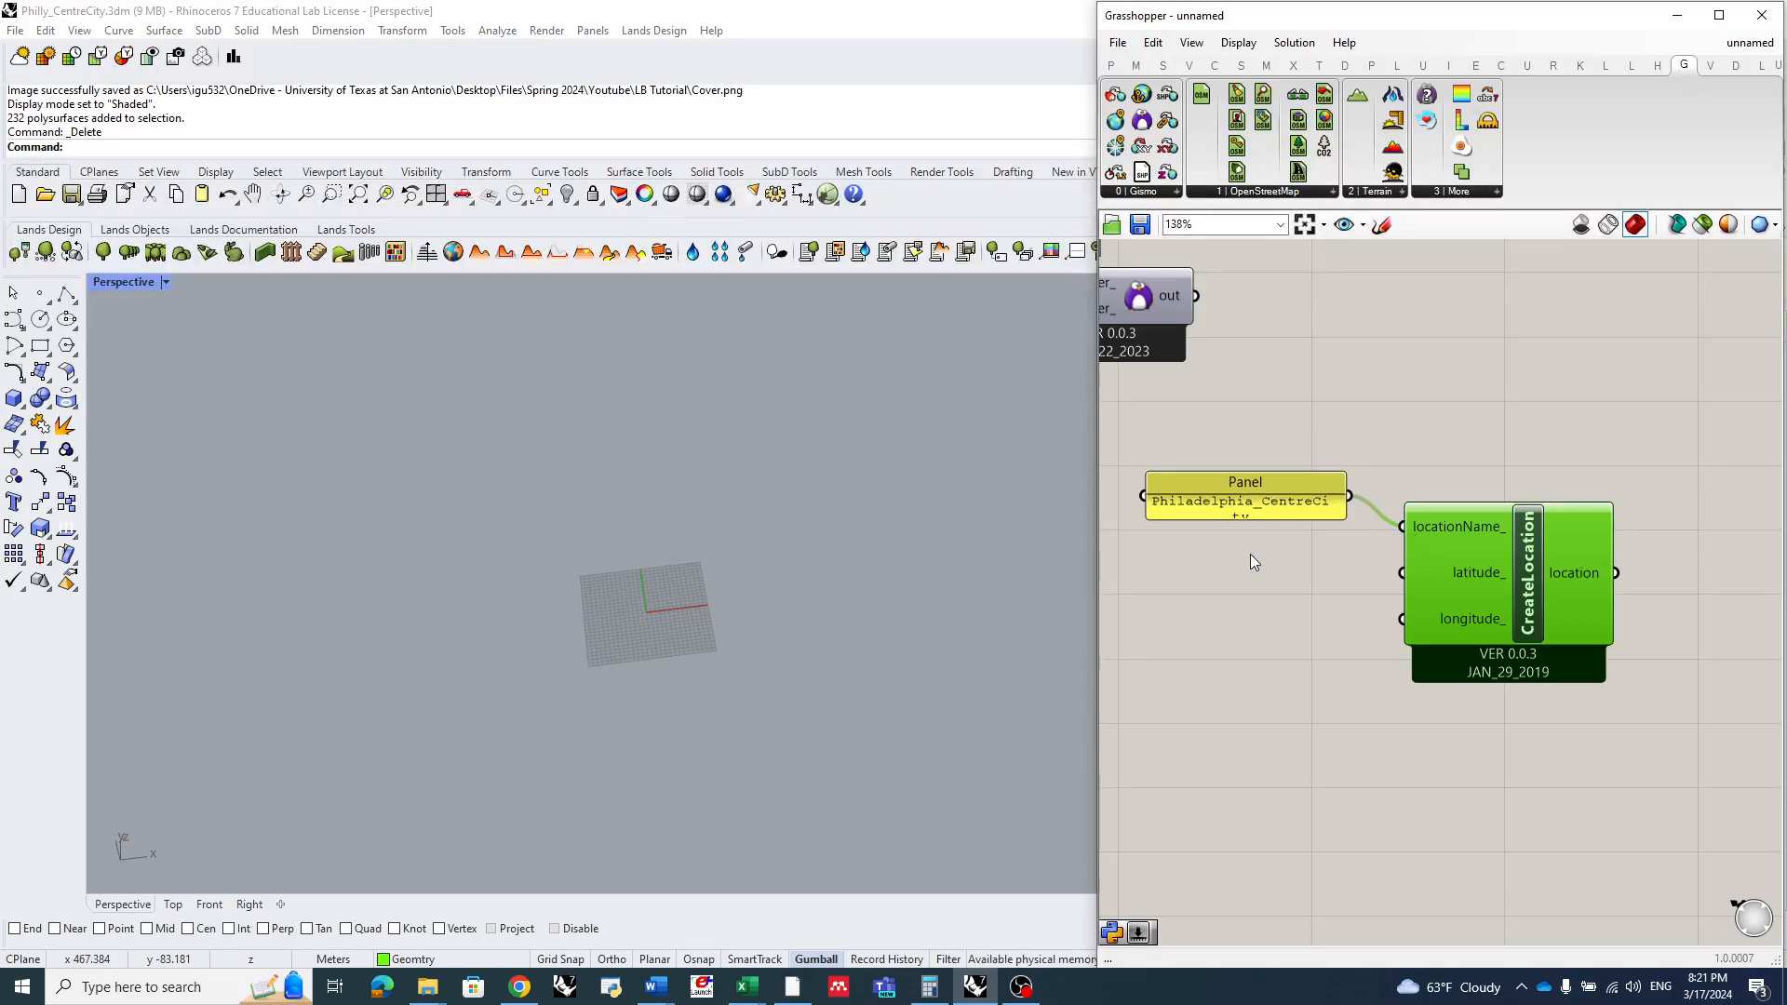
- Switch to Google Earth Pro, place a new placemark in central Philadelphia at about 39.9534°, -75.1644°, and hide the historical imagery slider
{"action": "left_click", "coordinate": [791, 993]}
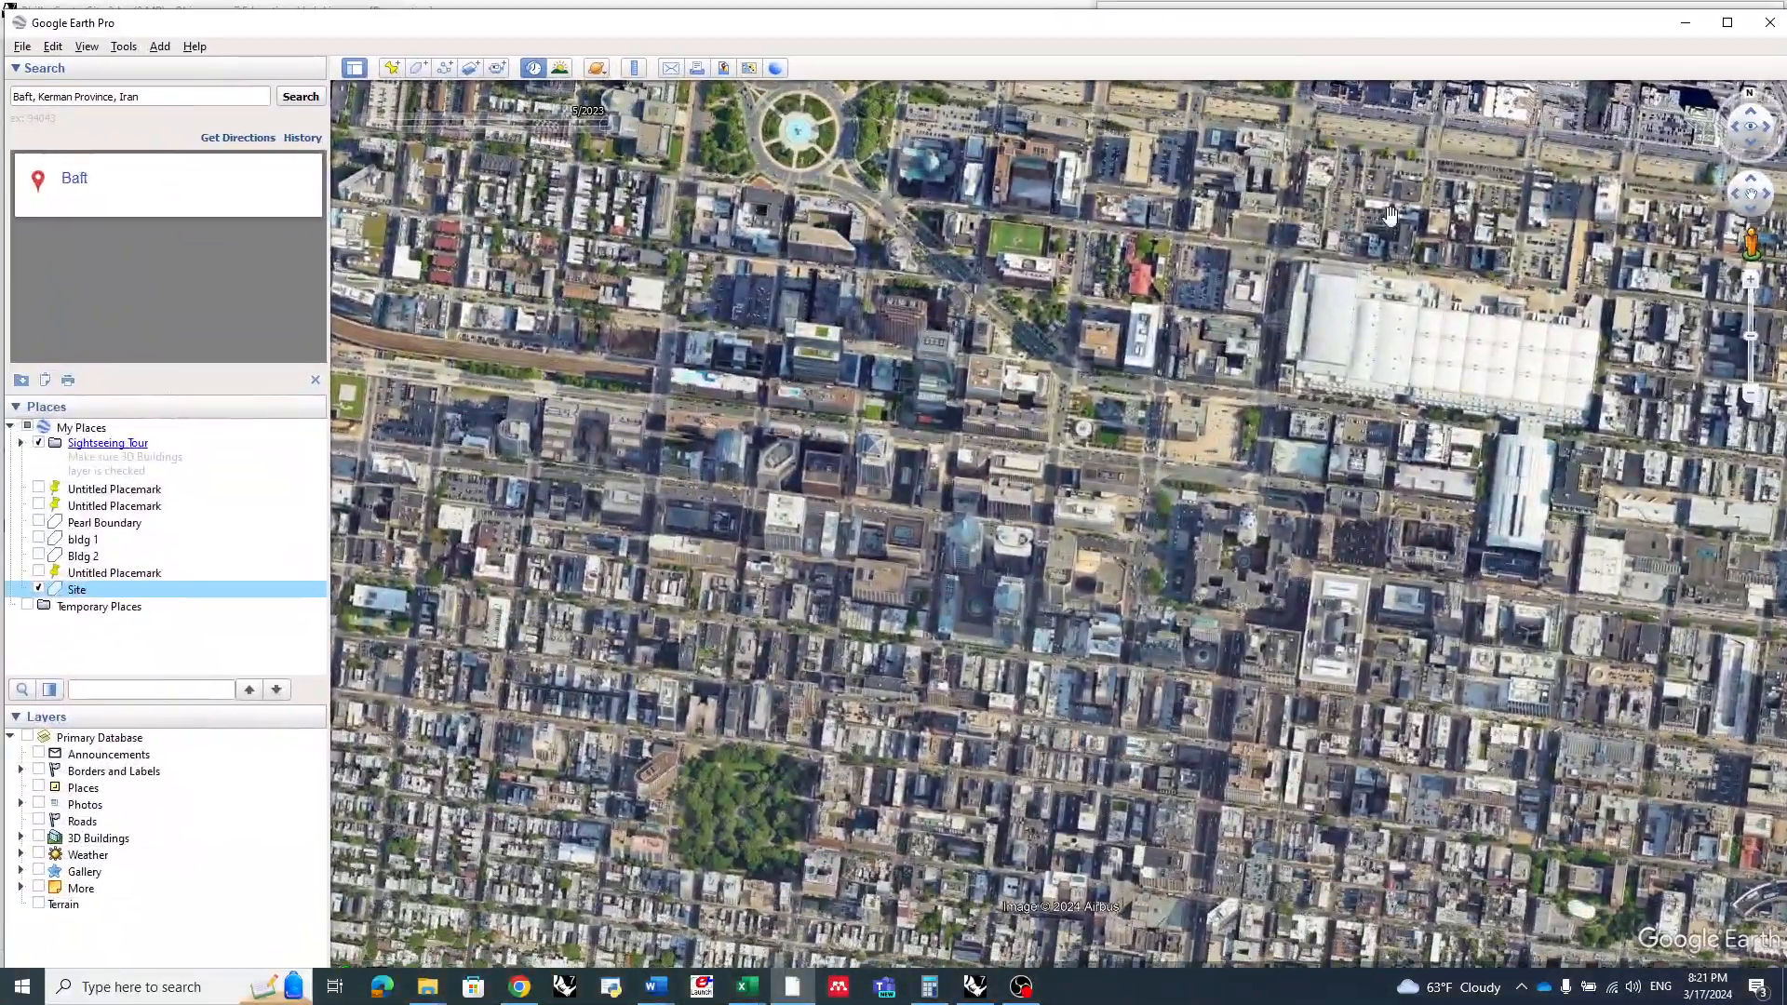
{"action": "scroll", "coordinate": [1061, 507], "scroll_direction": "down", "scroll_amount": 5}
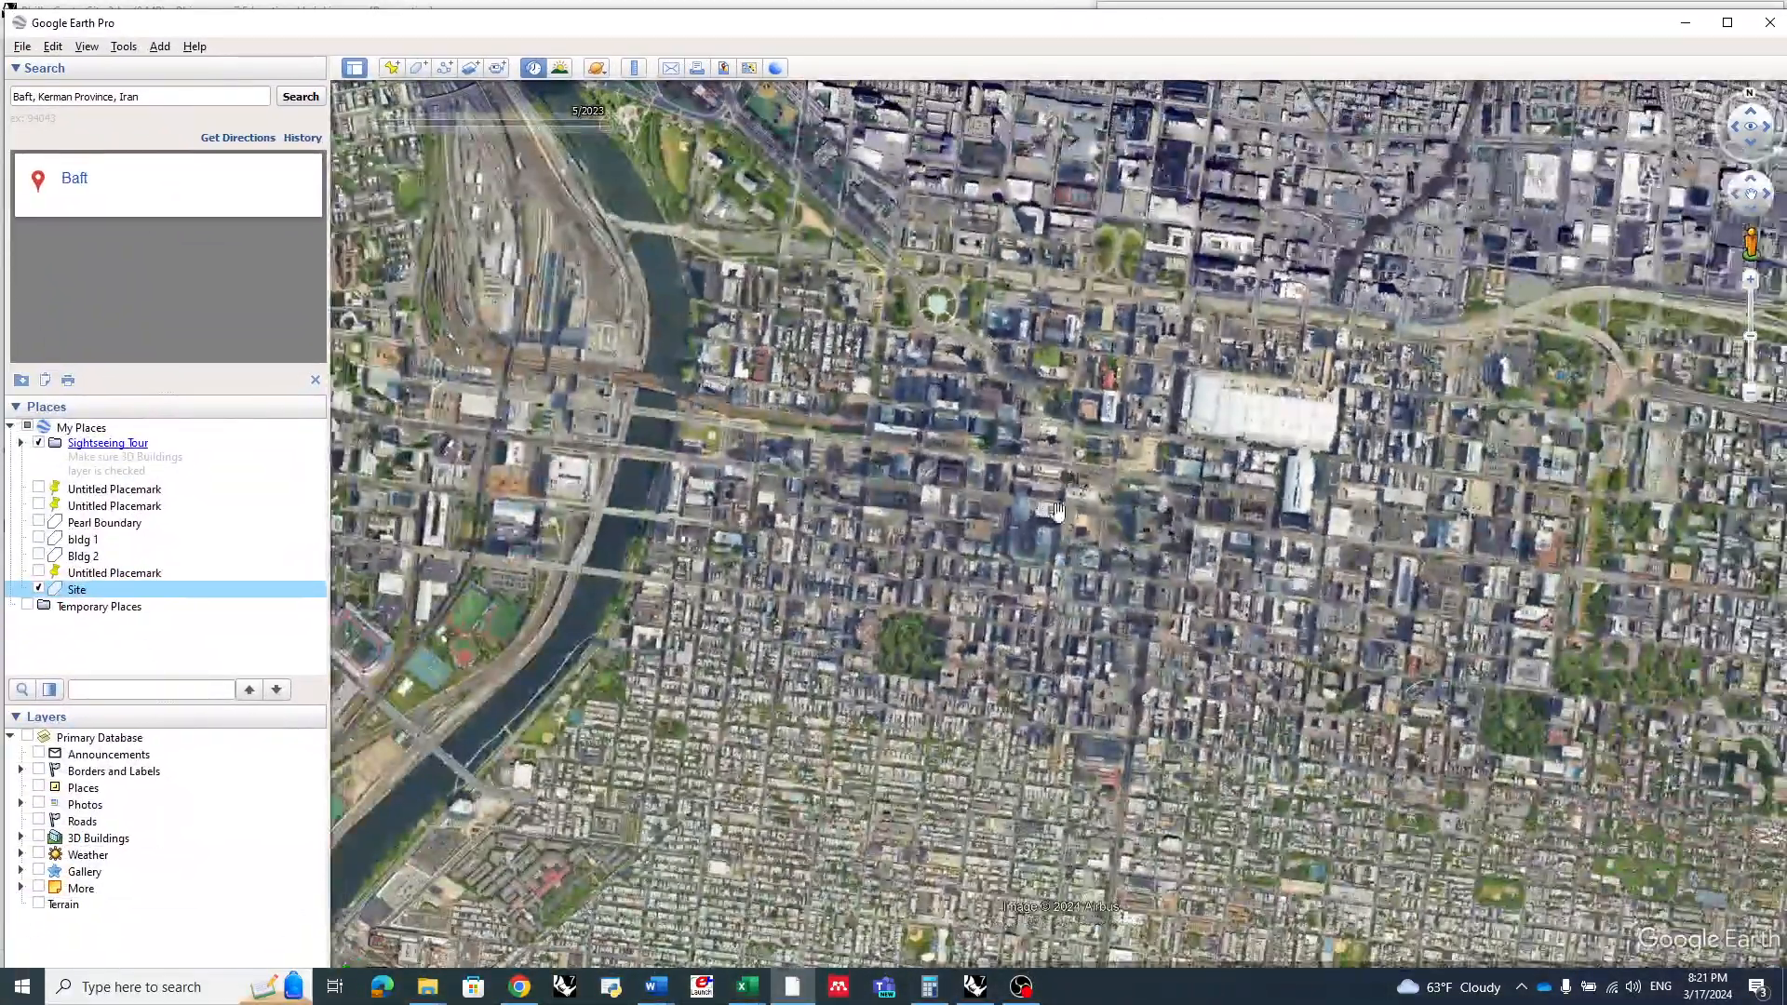
{"action": "scroll", "coordinate": [1058, 510], "scroll_direction": "down", "scroll_amount": 3}
{"action": "scroll", "coordinate": [1015, 518], "scroll_direction": "down", "scroll_amount": 3}
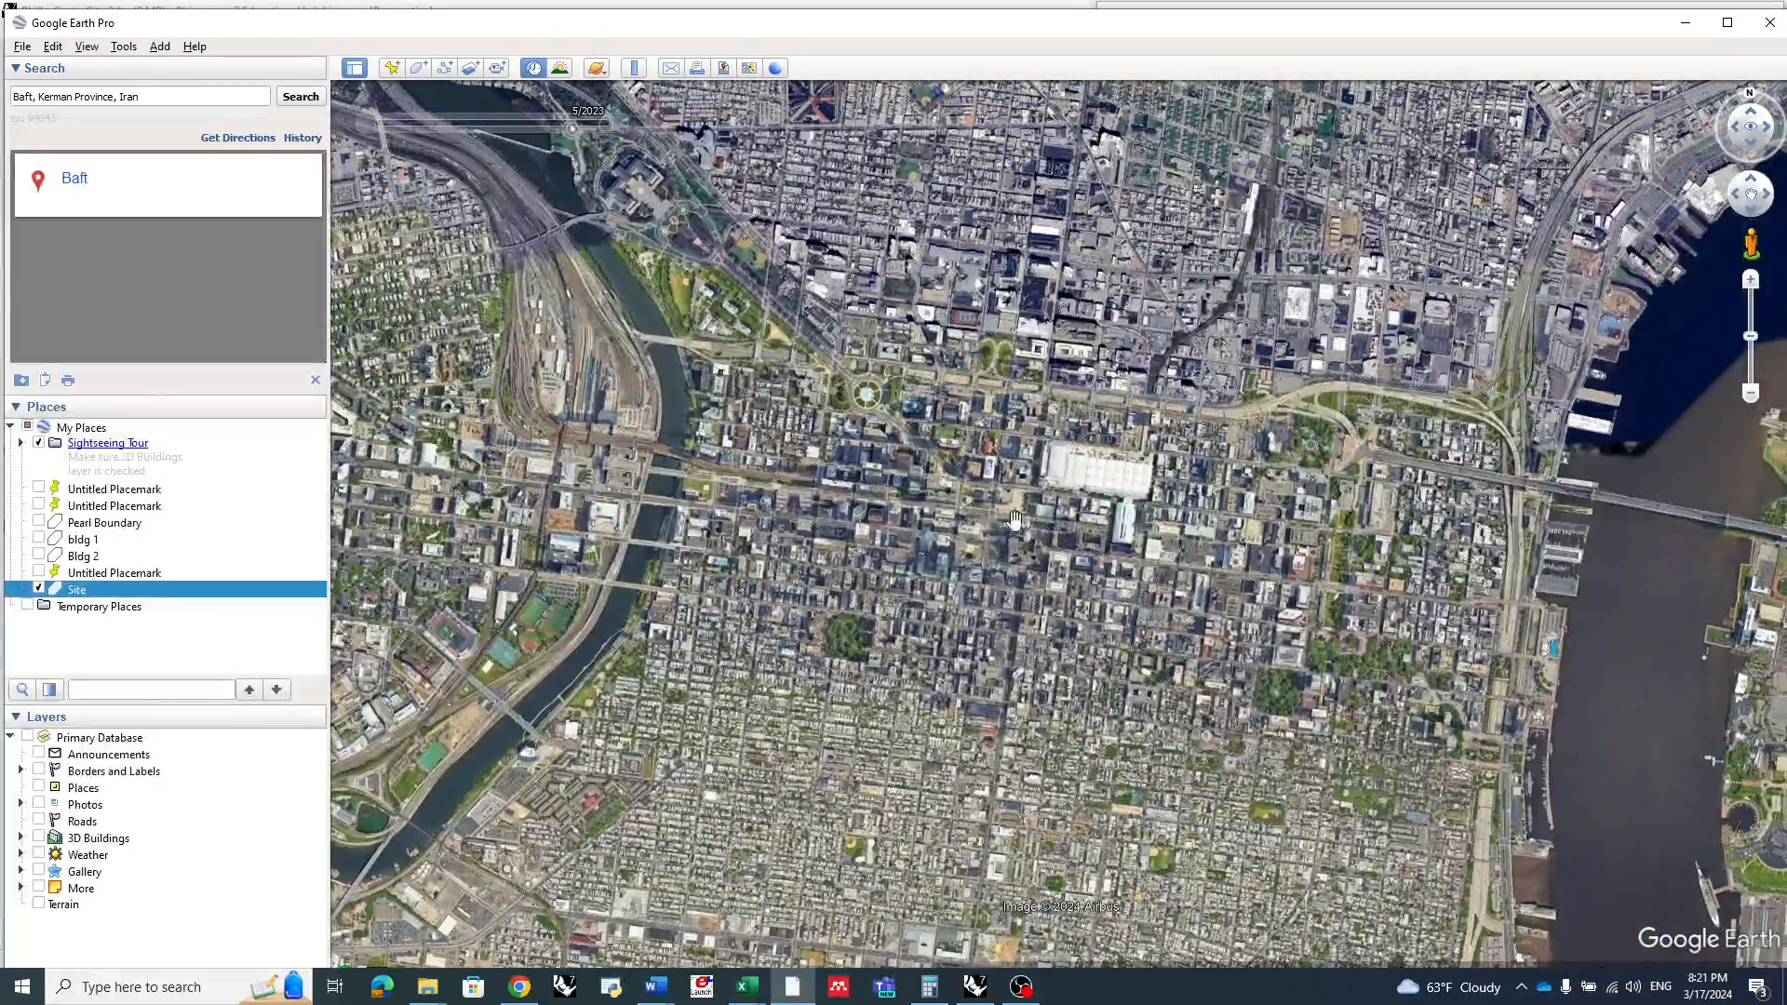
{"action": "left_click", "coordinate": [391, 67]}
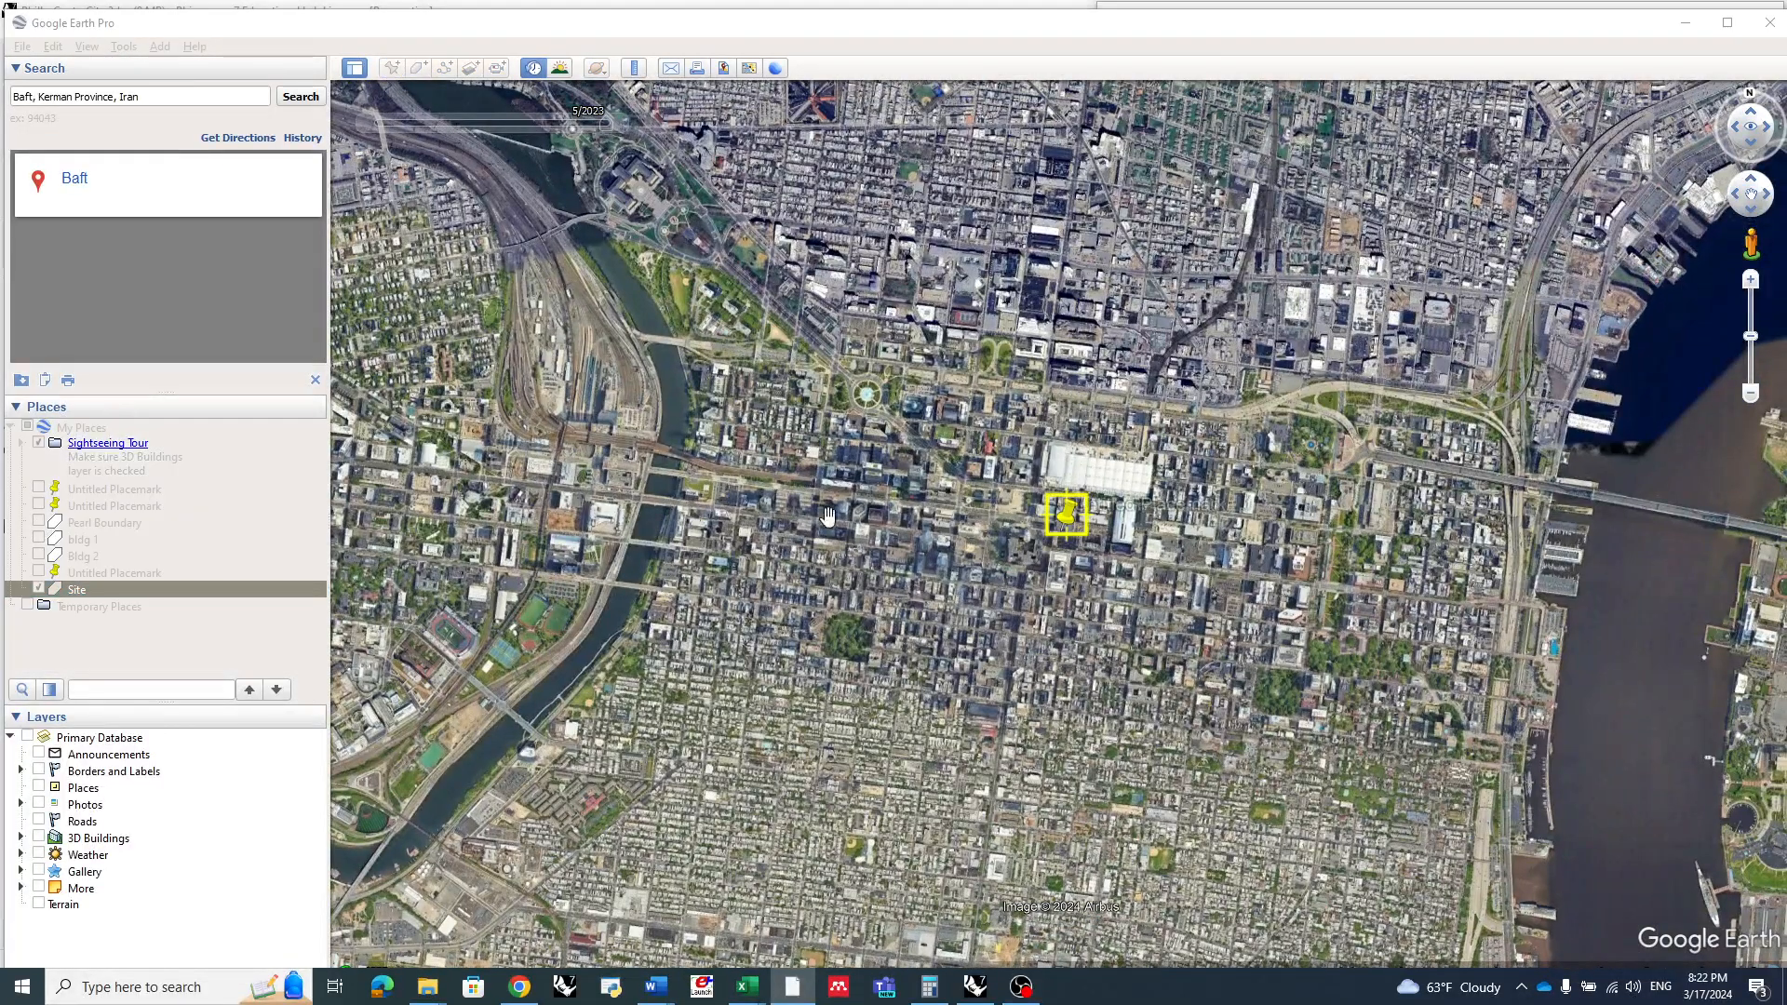
{"action": "left_click_drag", "start_coordinate": [1066, 522], "coordinate": [1010, 528]}
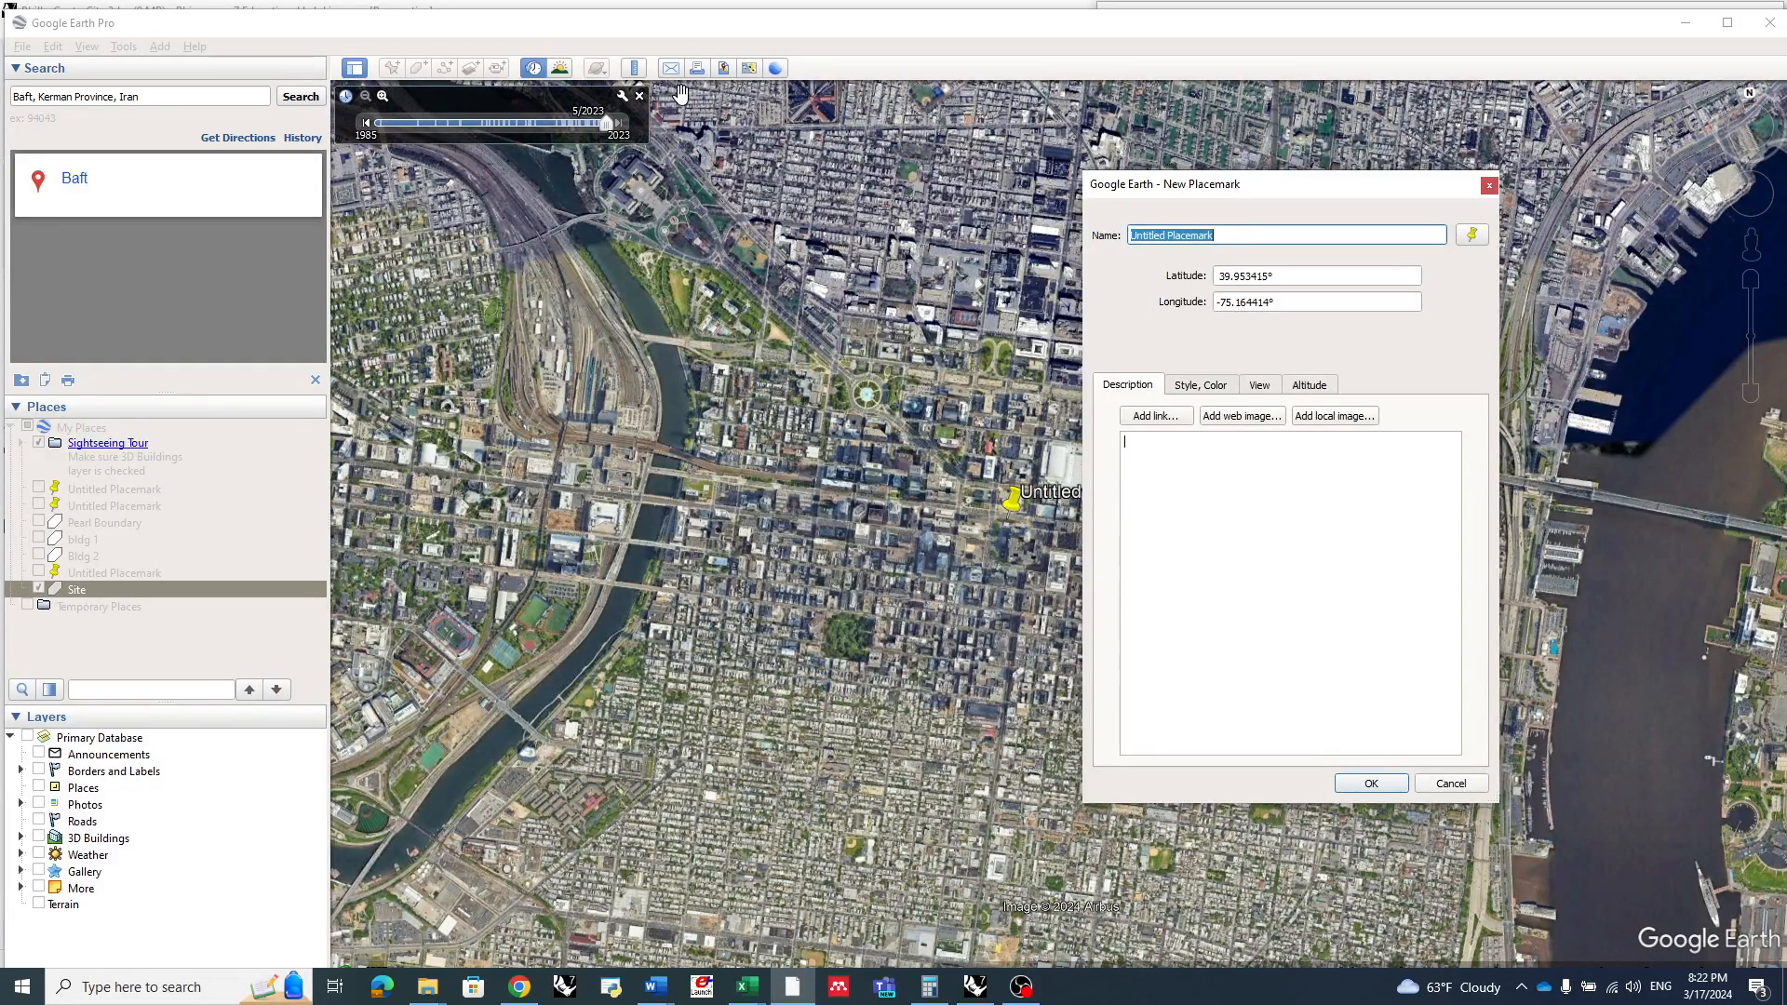
{"action": "left_click", "coordinate": [639, 97]}
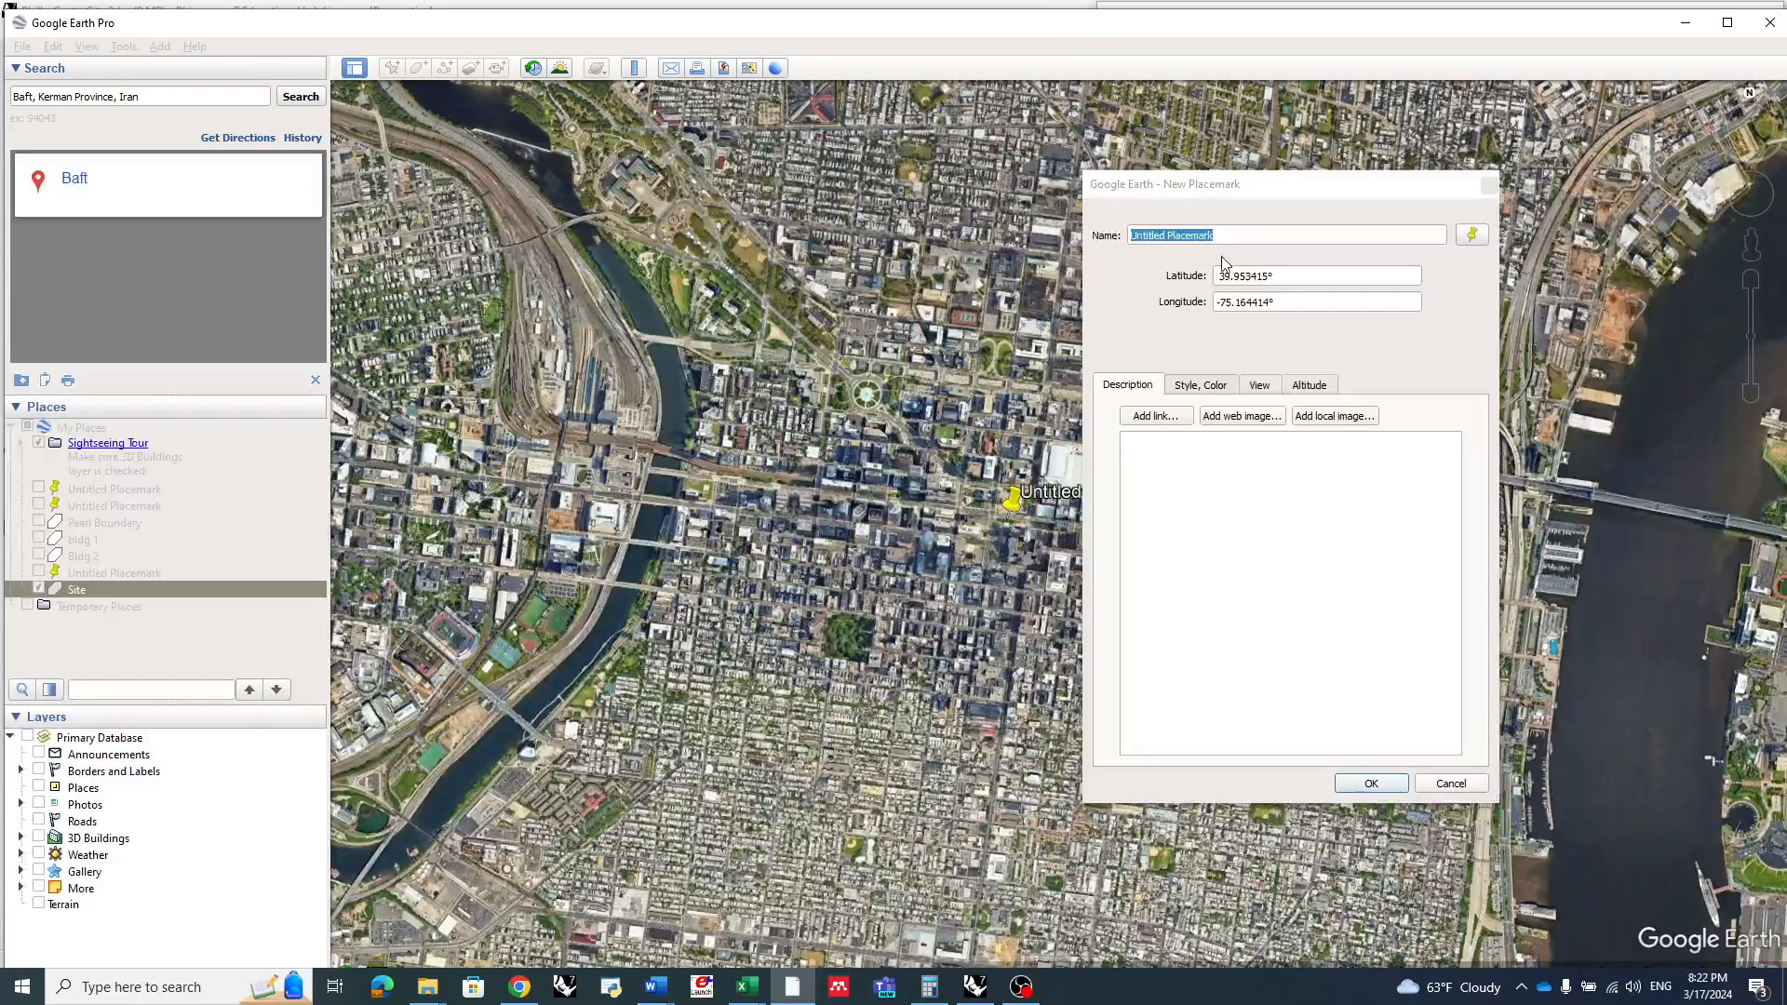
- Copy the placemark's latitude and add a Grasshopper panel containing 39.953415 beside the CreateLocation component
{"action": "left_click_drag", "start_coordinate": [1272, 277], "coordinate": [1180, 282]}
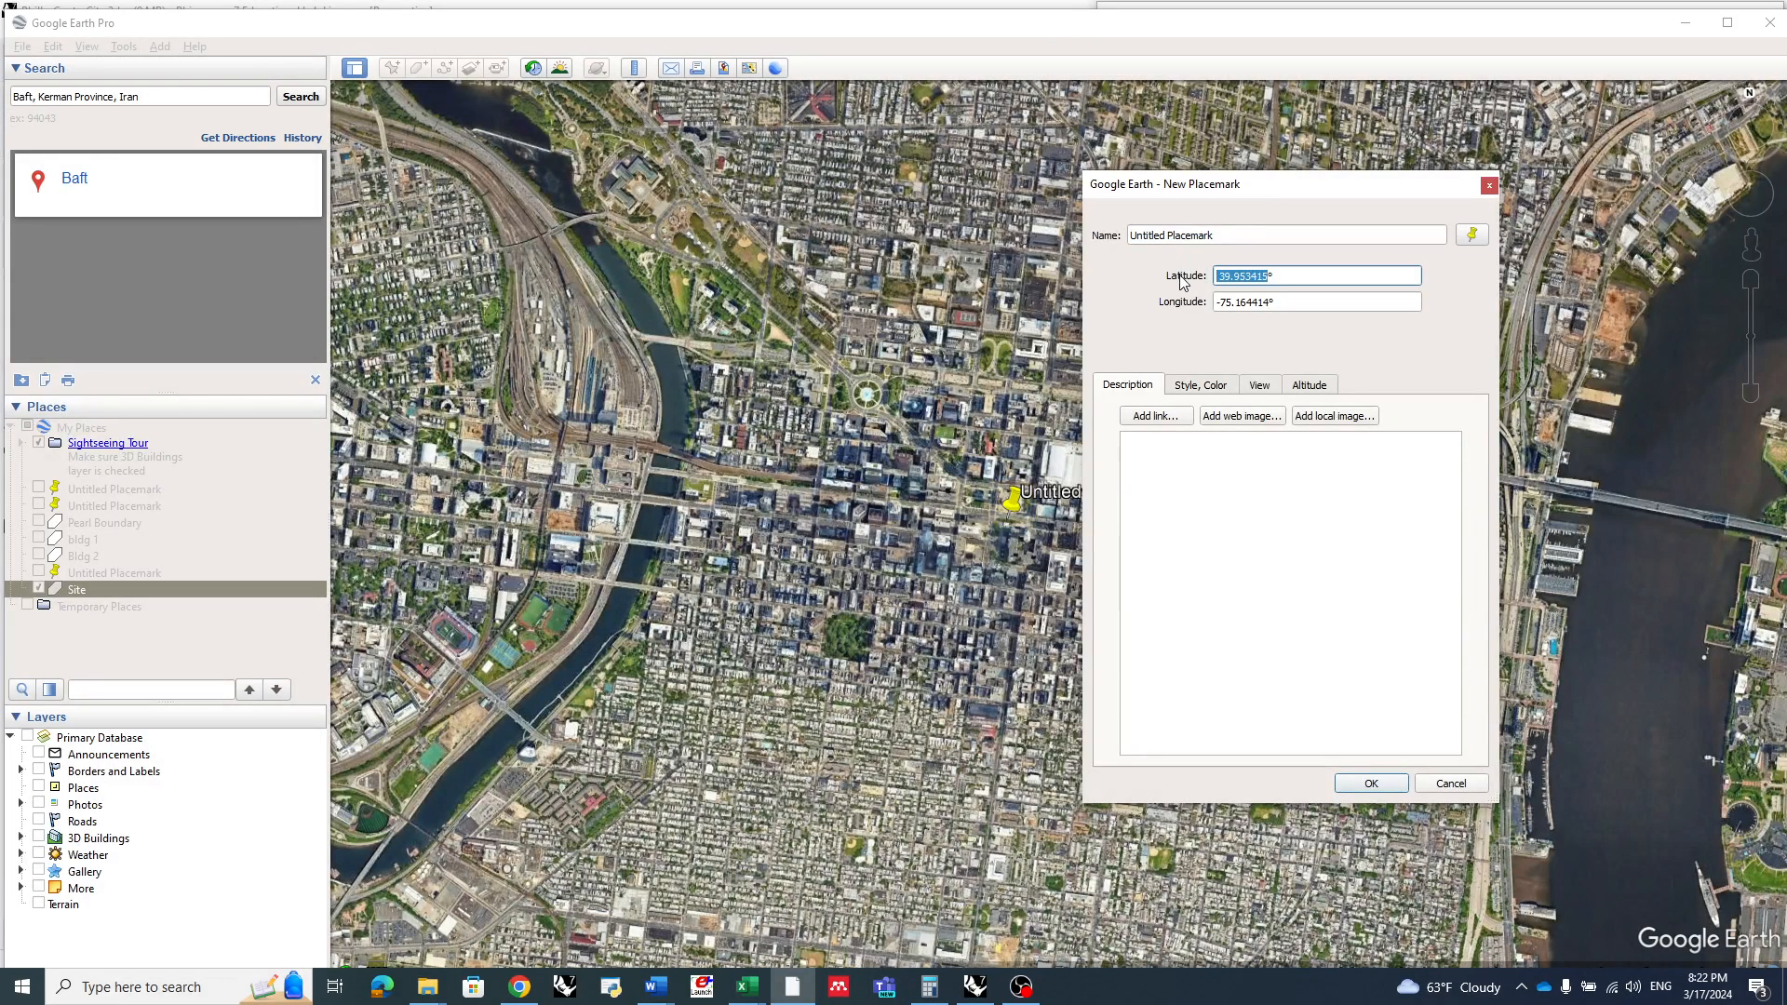
{"action": "left_click_drag", "start_coordinate": [1153, 28], "coordinate": [1786, 117]}
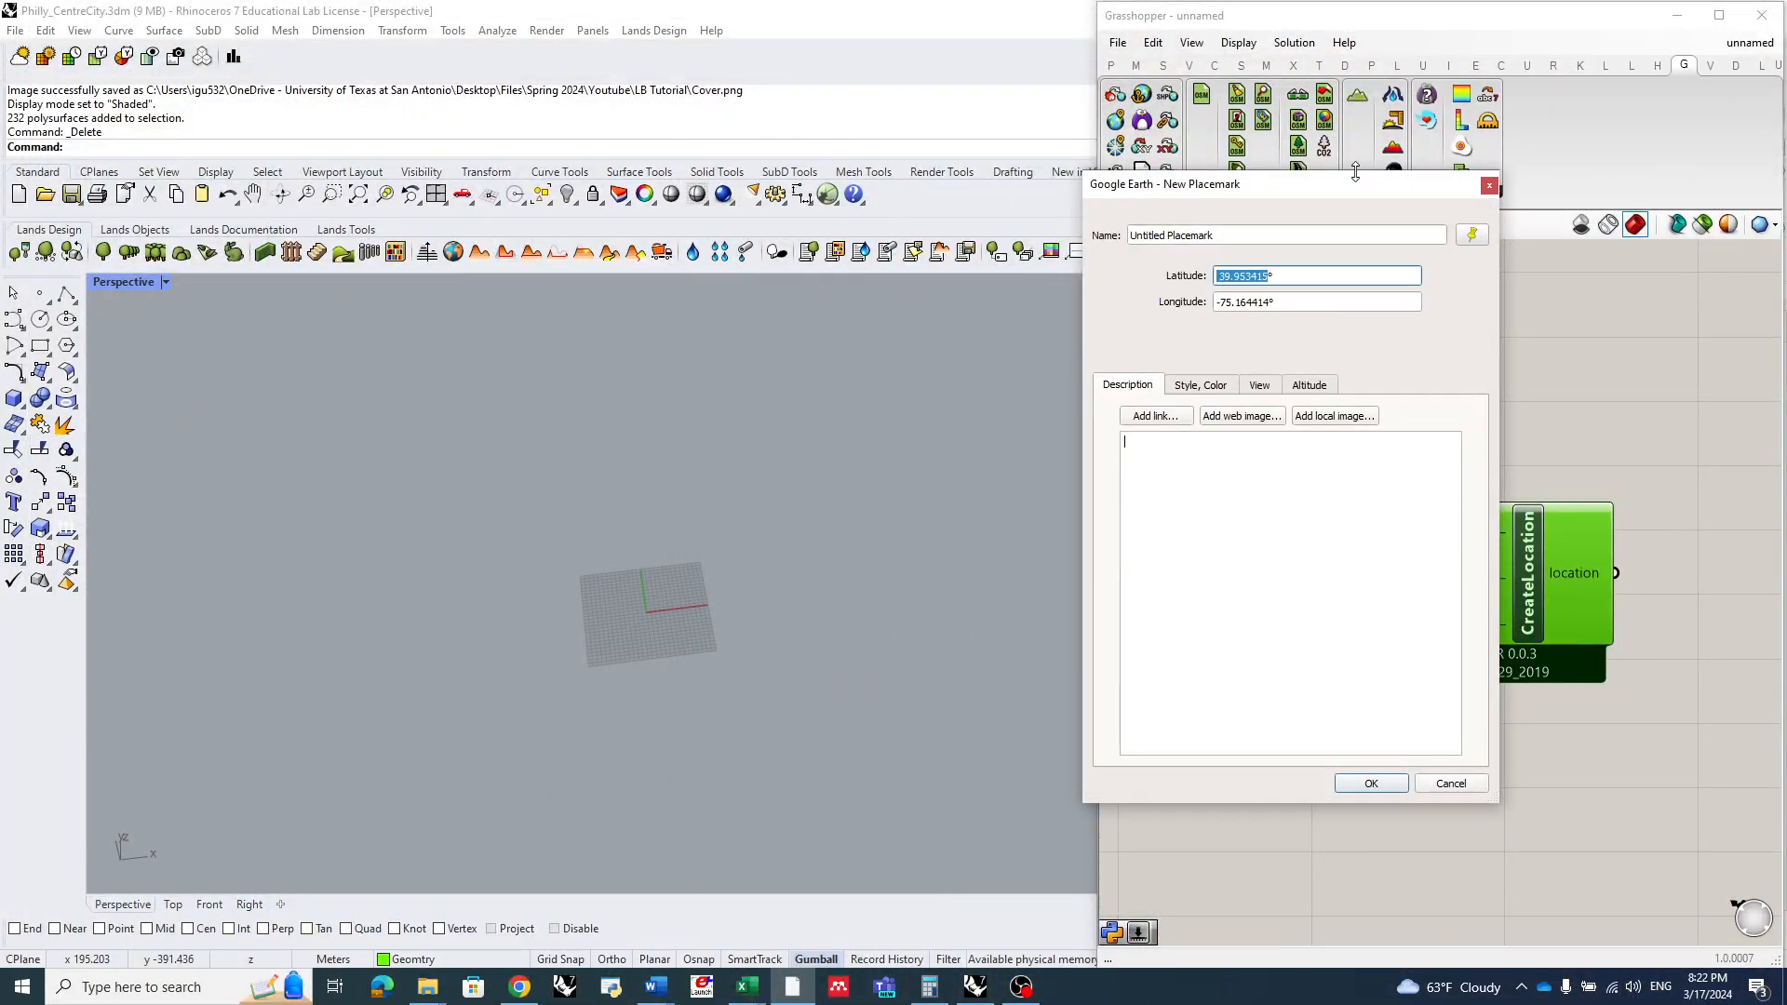
{"action": "left_click_drag", "start_coordinate": [1345, 184], "coordinate": [1786, 228]}
{"action": "double_click", "coordinate": [1224, 625]}
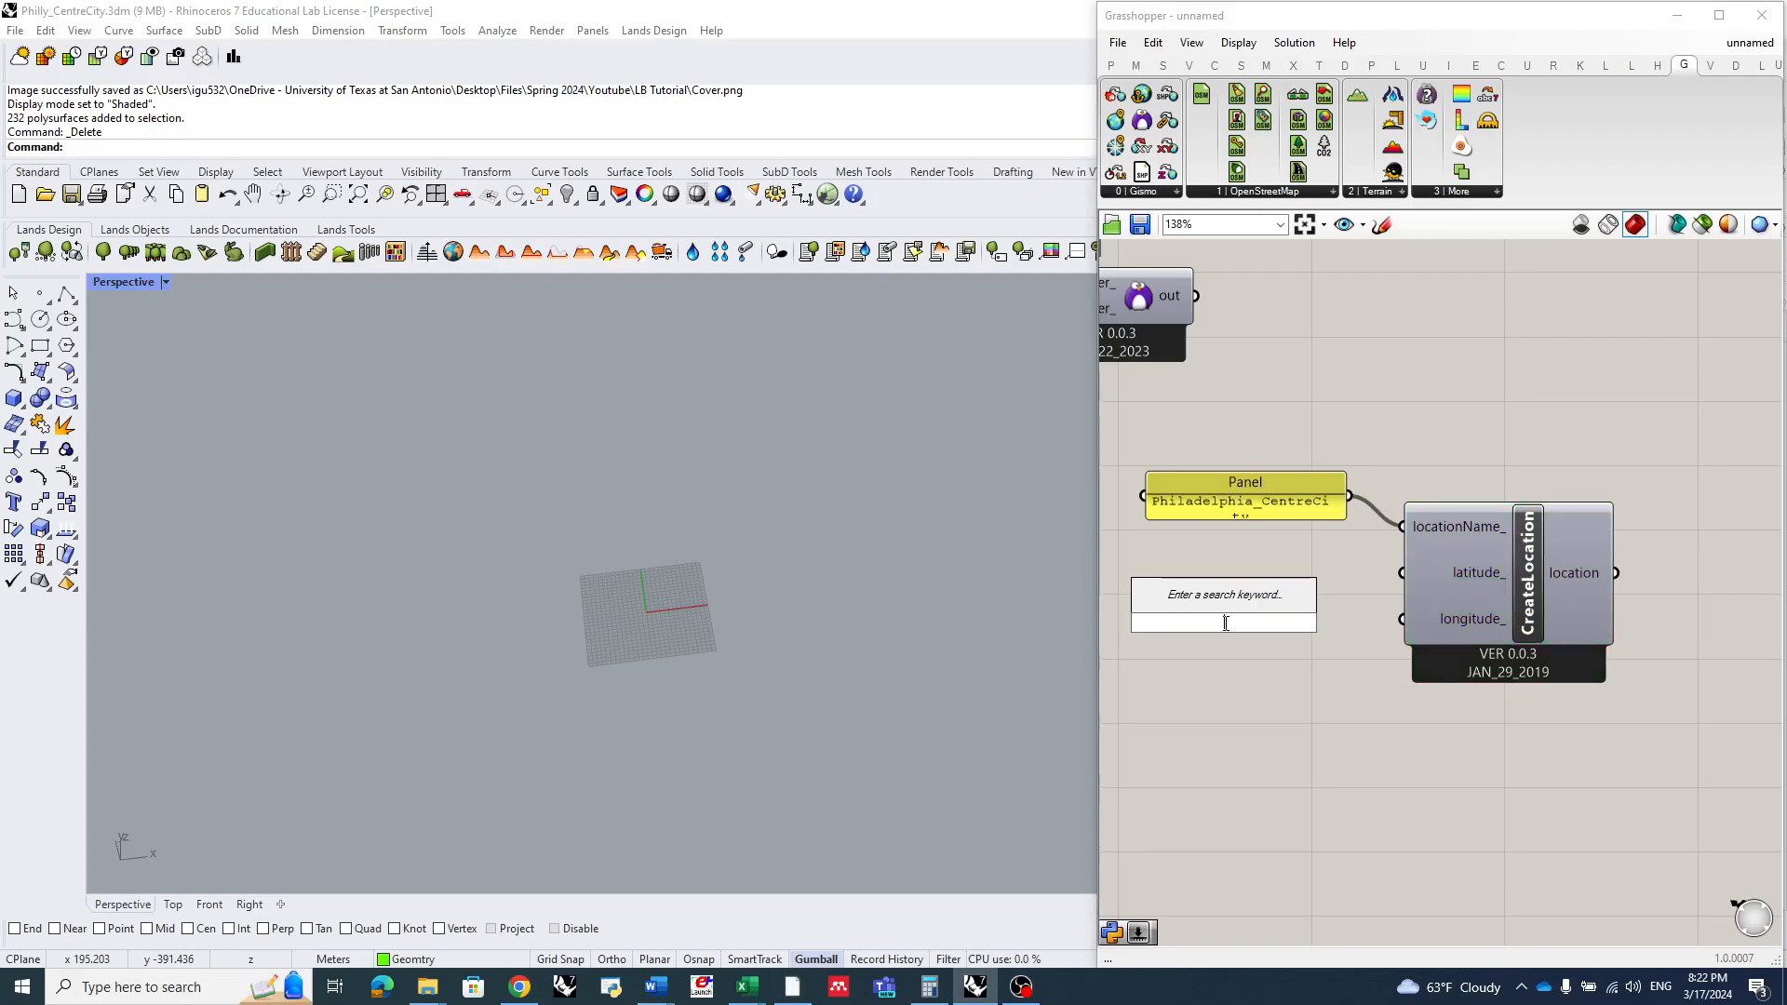
{"action": "type", "text": "Panel"}
{"action": "type", "text": "\" 39.953415"}
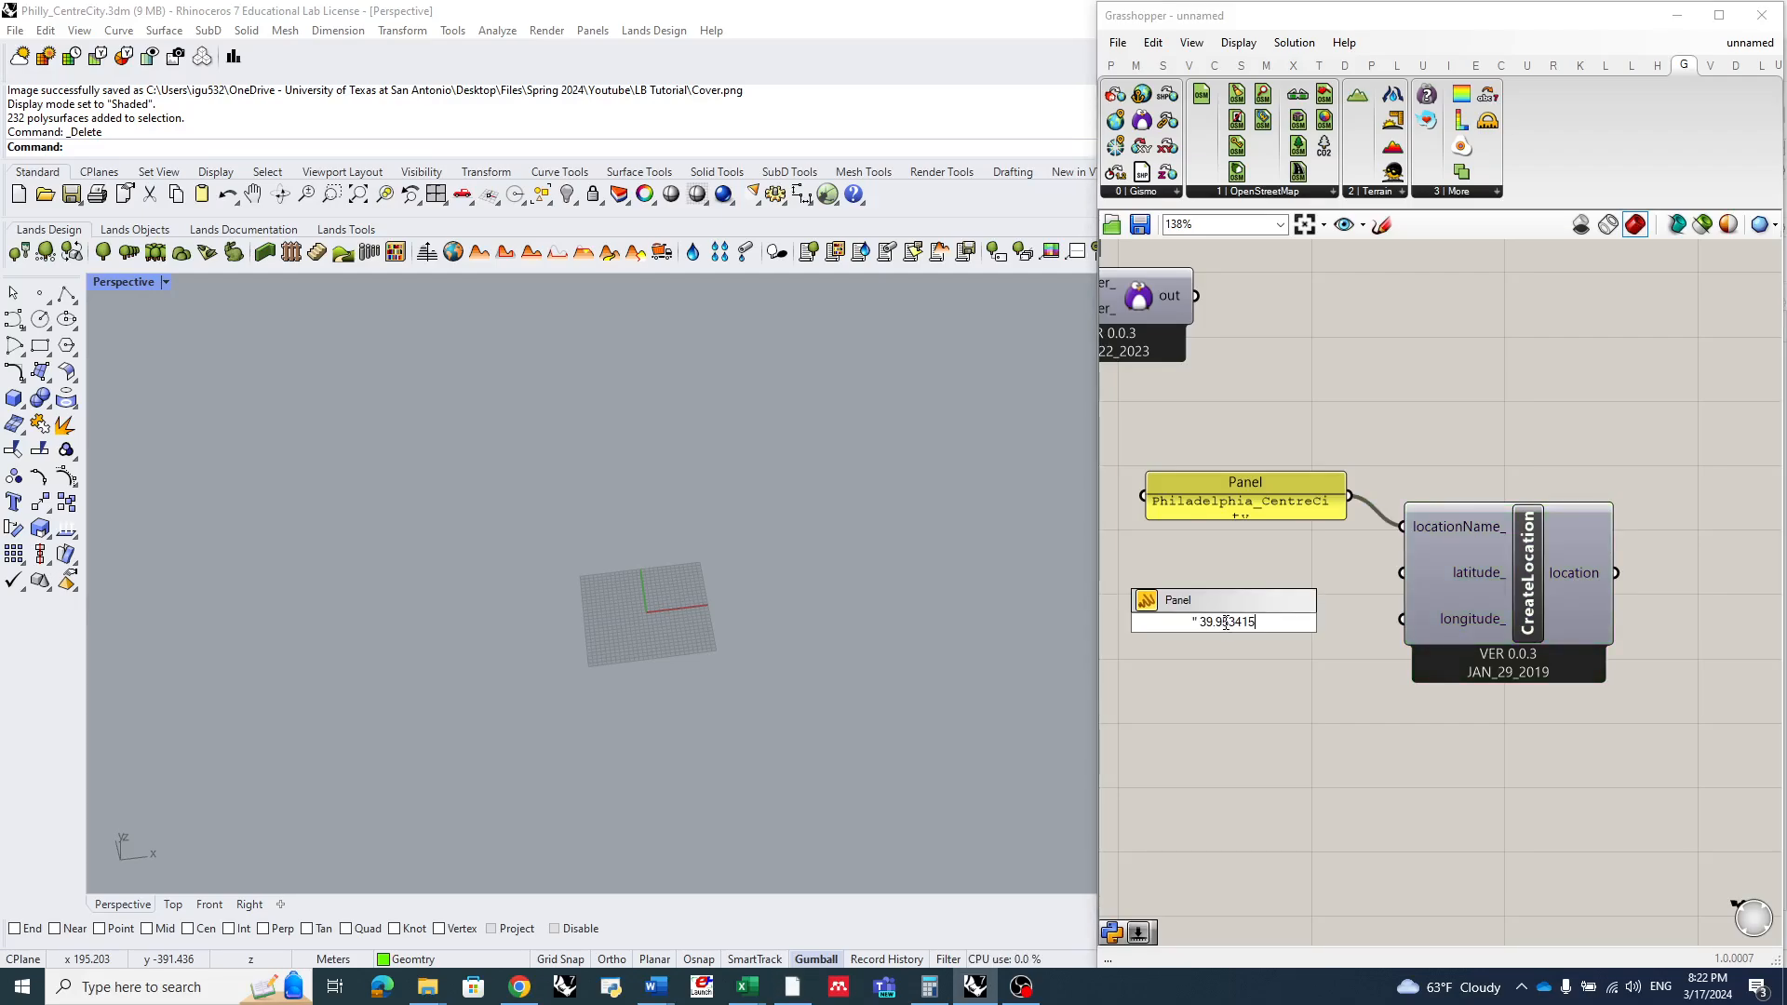
{"action": "key", "text": "Return"}
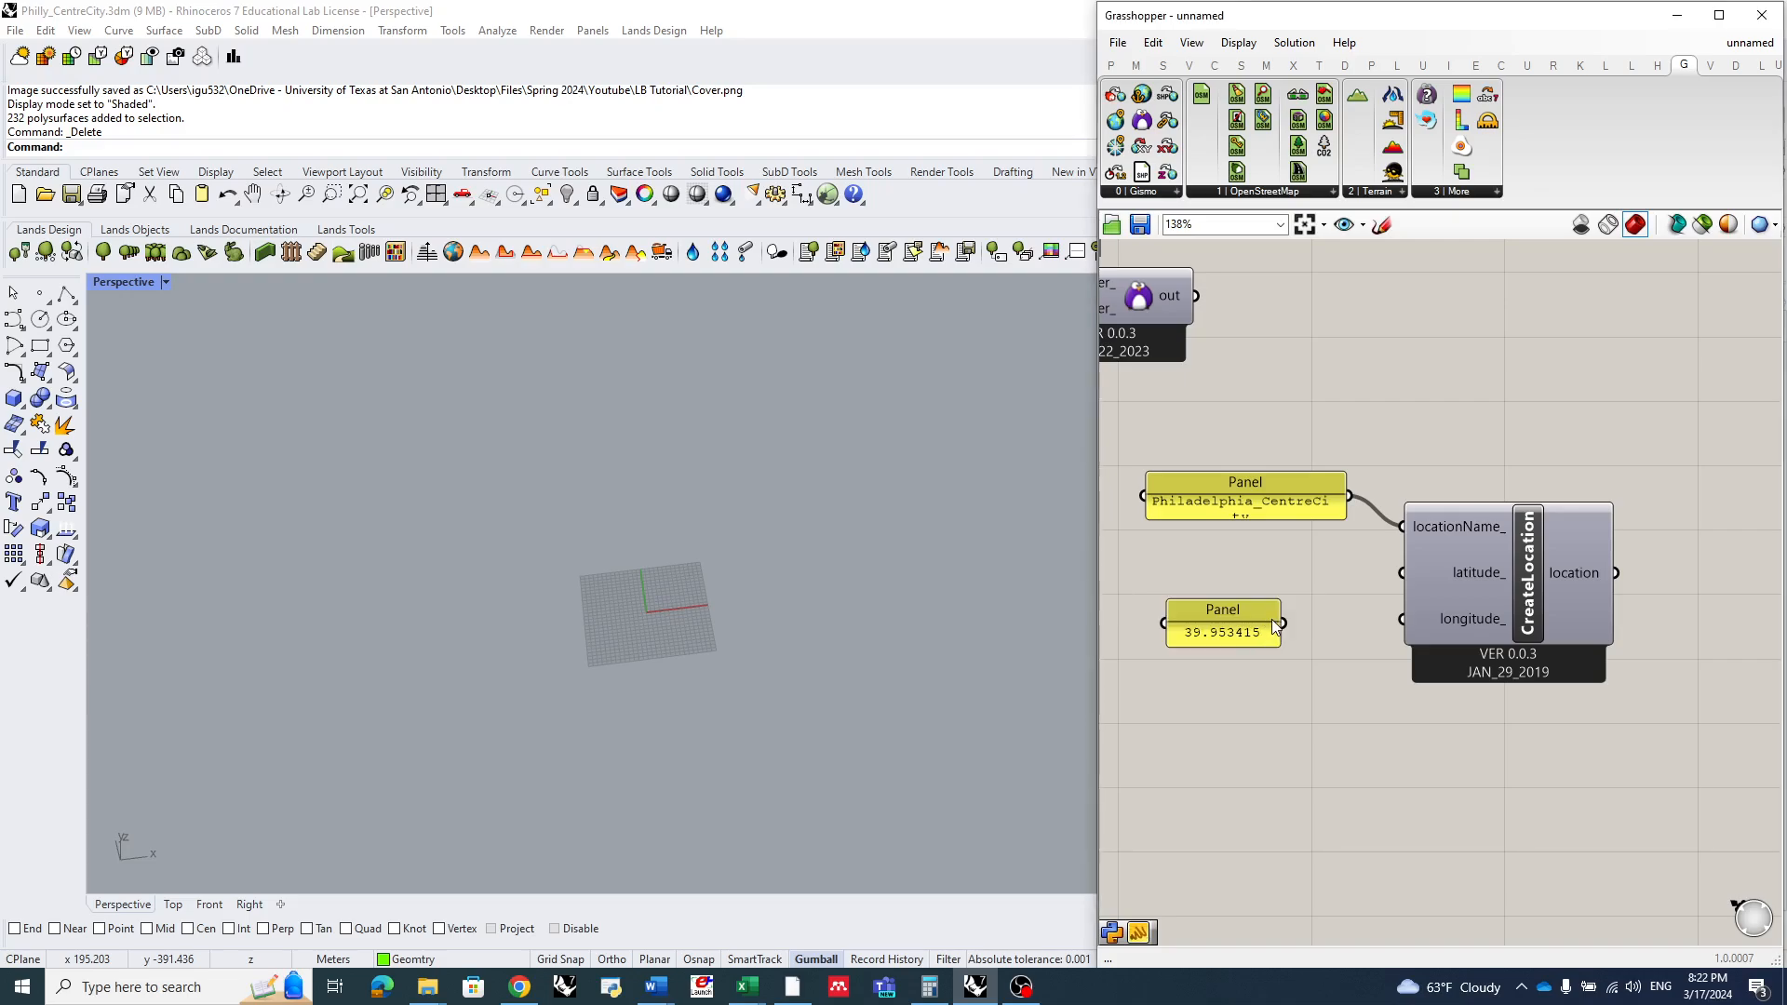
- Connect the 39.953415 panel to CreateLocation's latitude_ input and copy the longitude from the Google Earth placemark
{"action": "left_click_drag", "start_coordinate": [1261, 615], "coordinate": [1402, 572]}
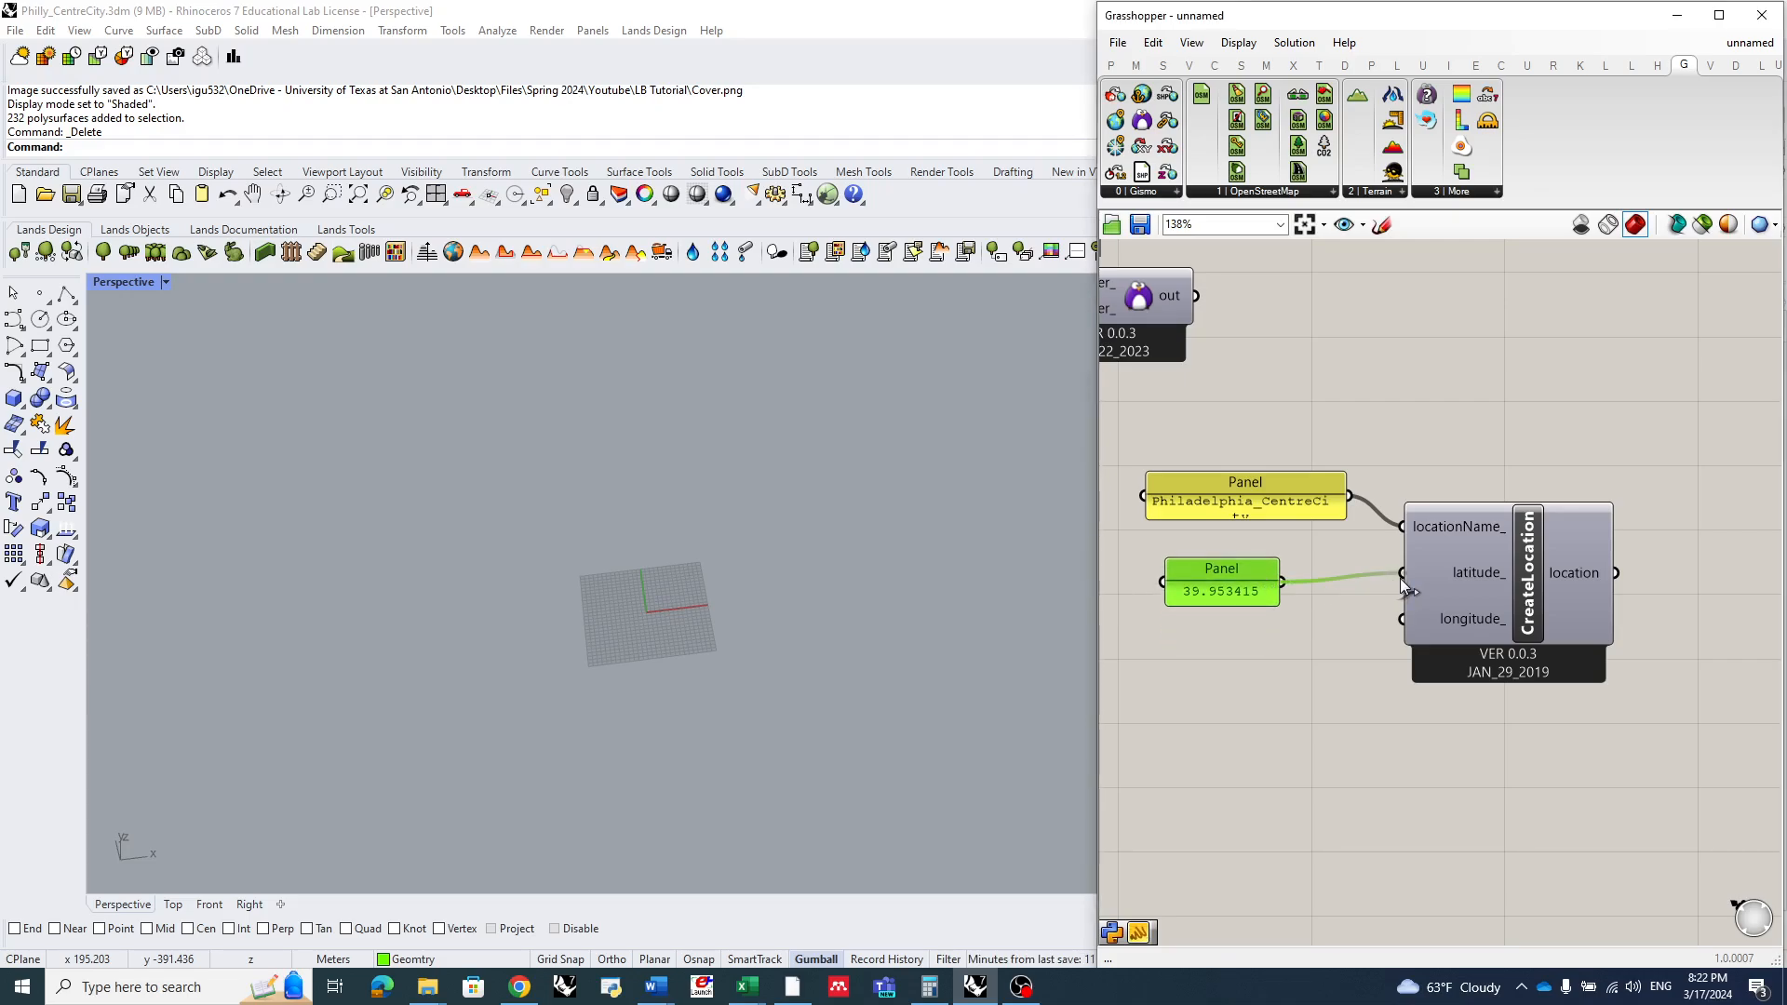
{"action": "left_click", "coordinate": [1305, 650]}
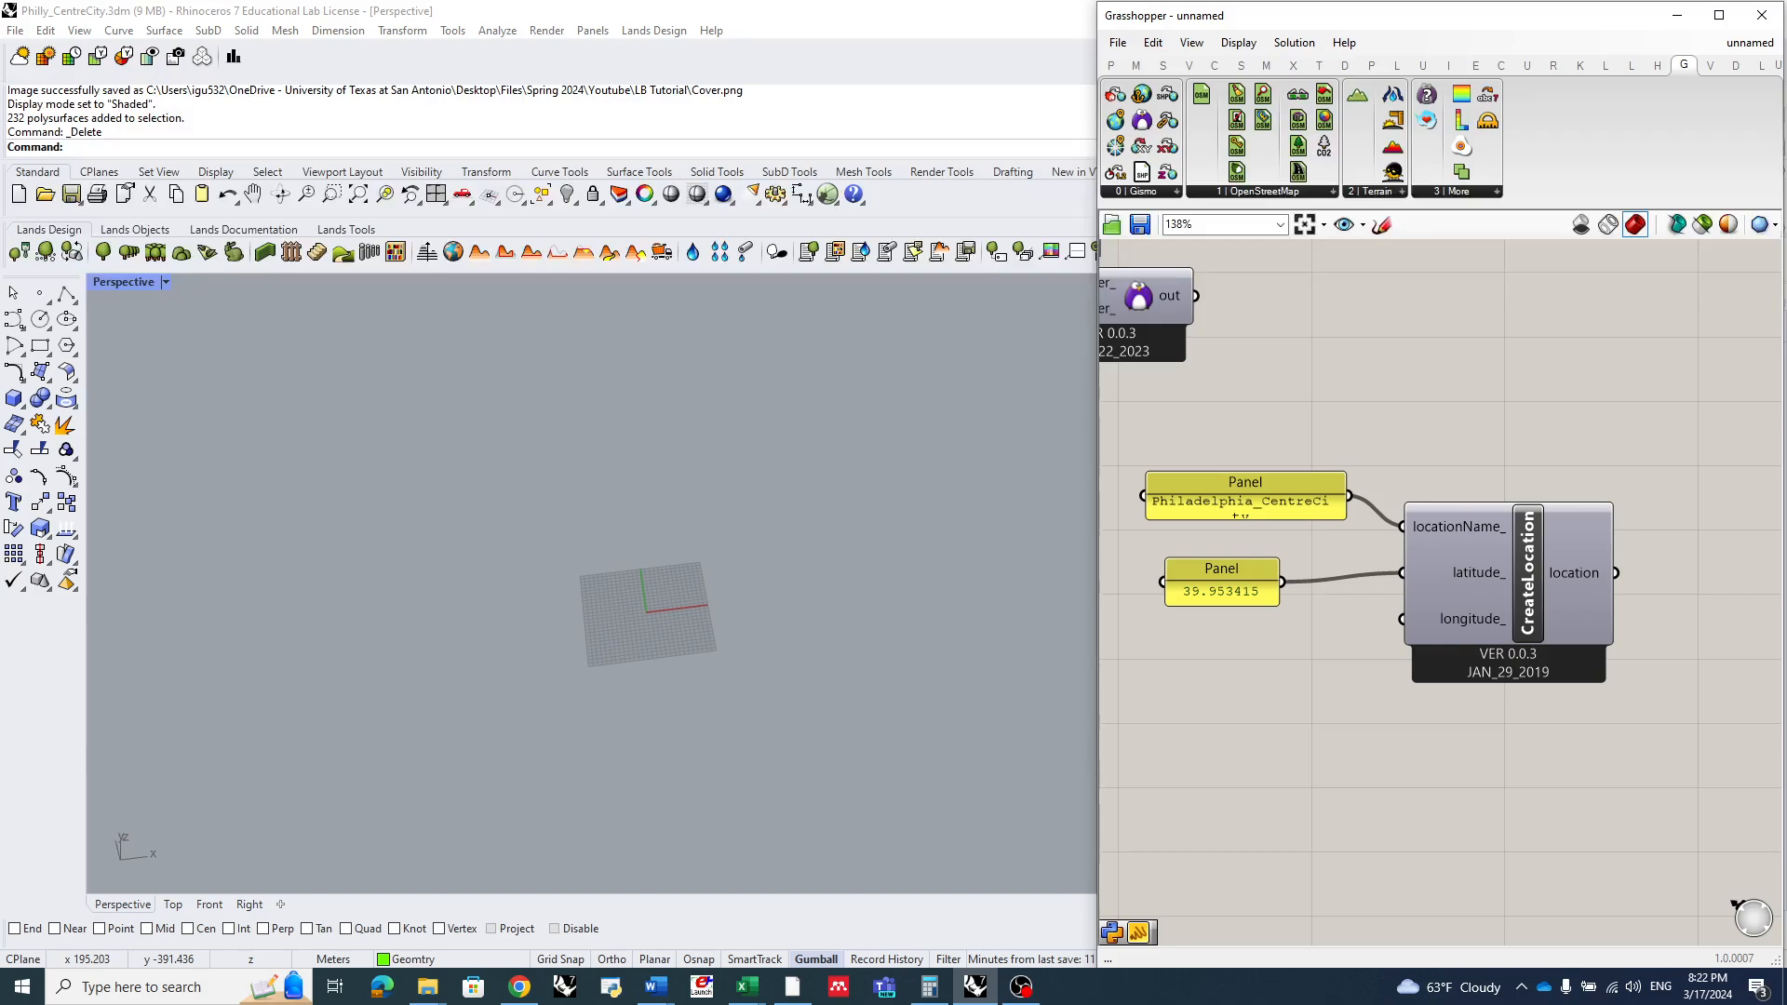
{"action": "left_click_drag", "start_coordinate": [1786, 223], "coordinate": [1428, 224]}
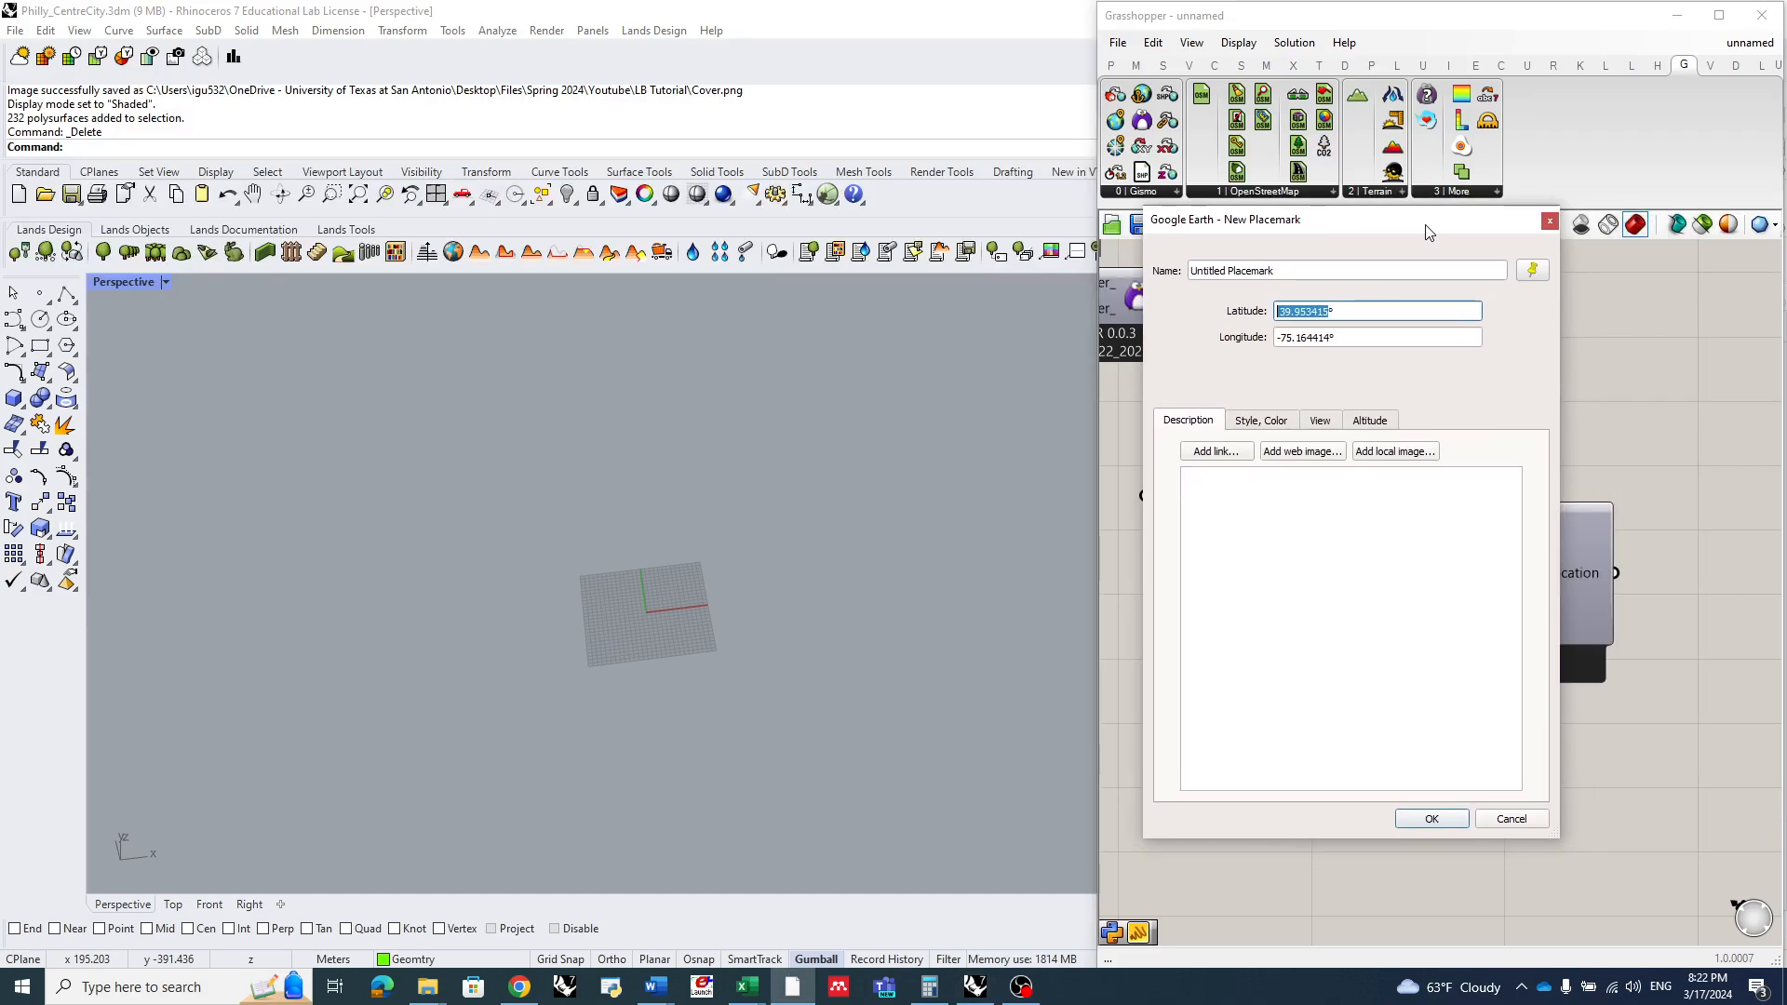
{"action": "left_click_drag", "start_coordinate": [1333, 340], "coordinate": [1285, 343]}
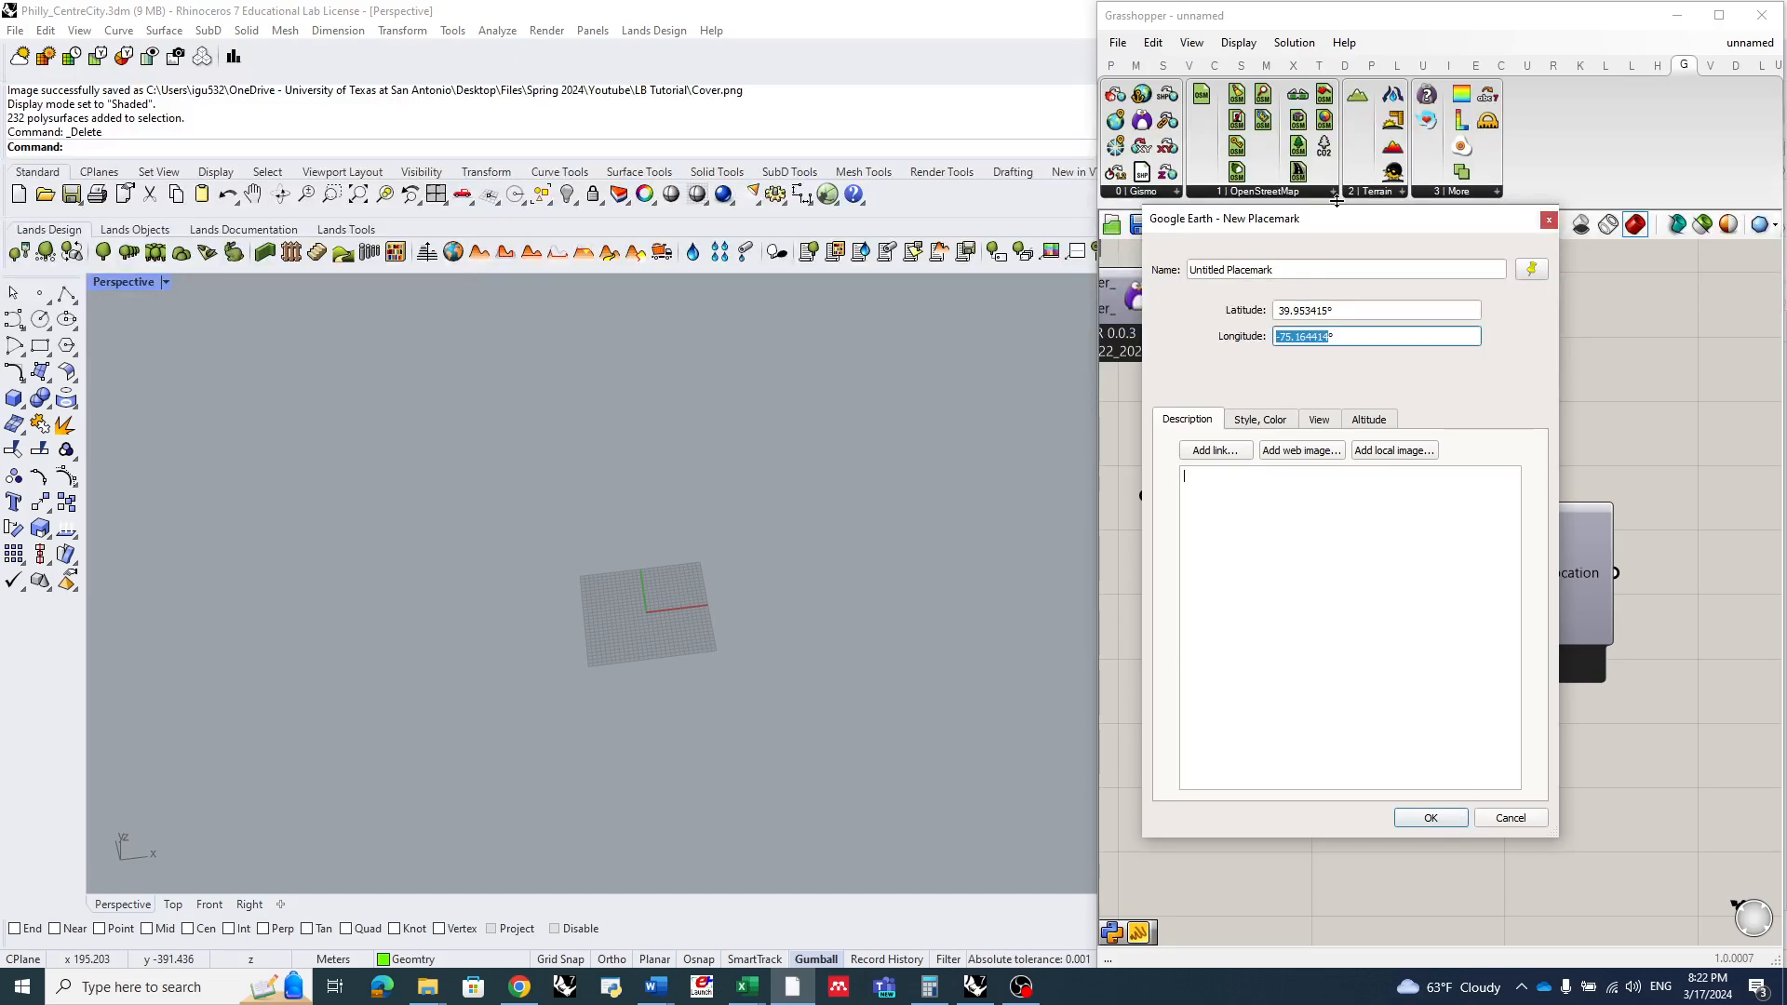
{"action": "left_click_drag", "start_coordinate": [1330, 223], "coordinate": [1786, 242]}
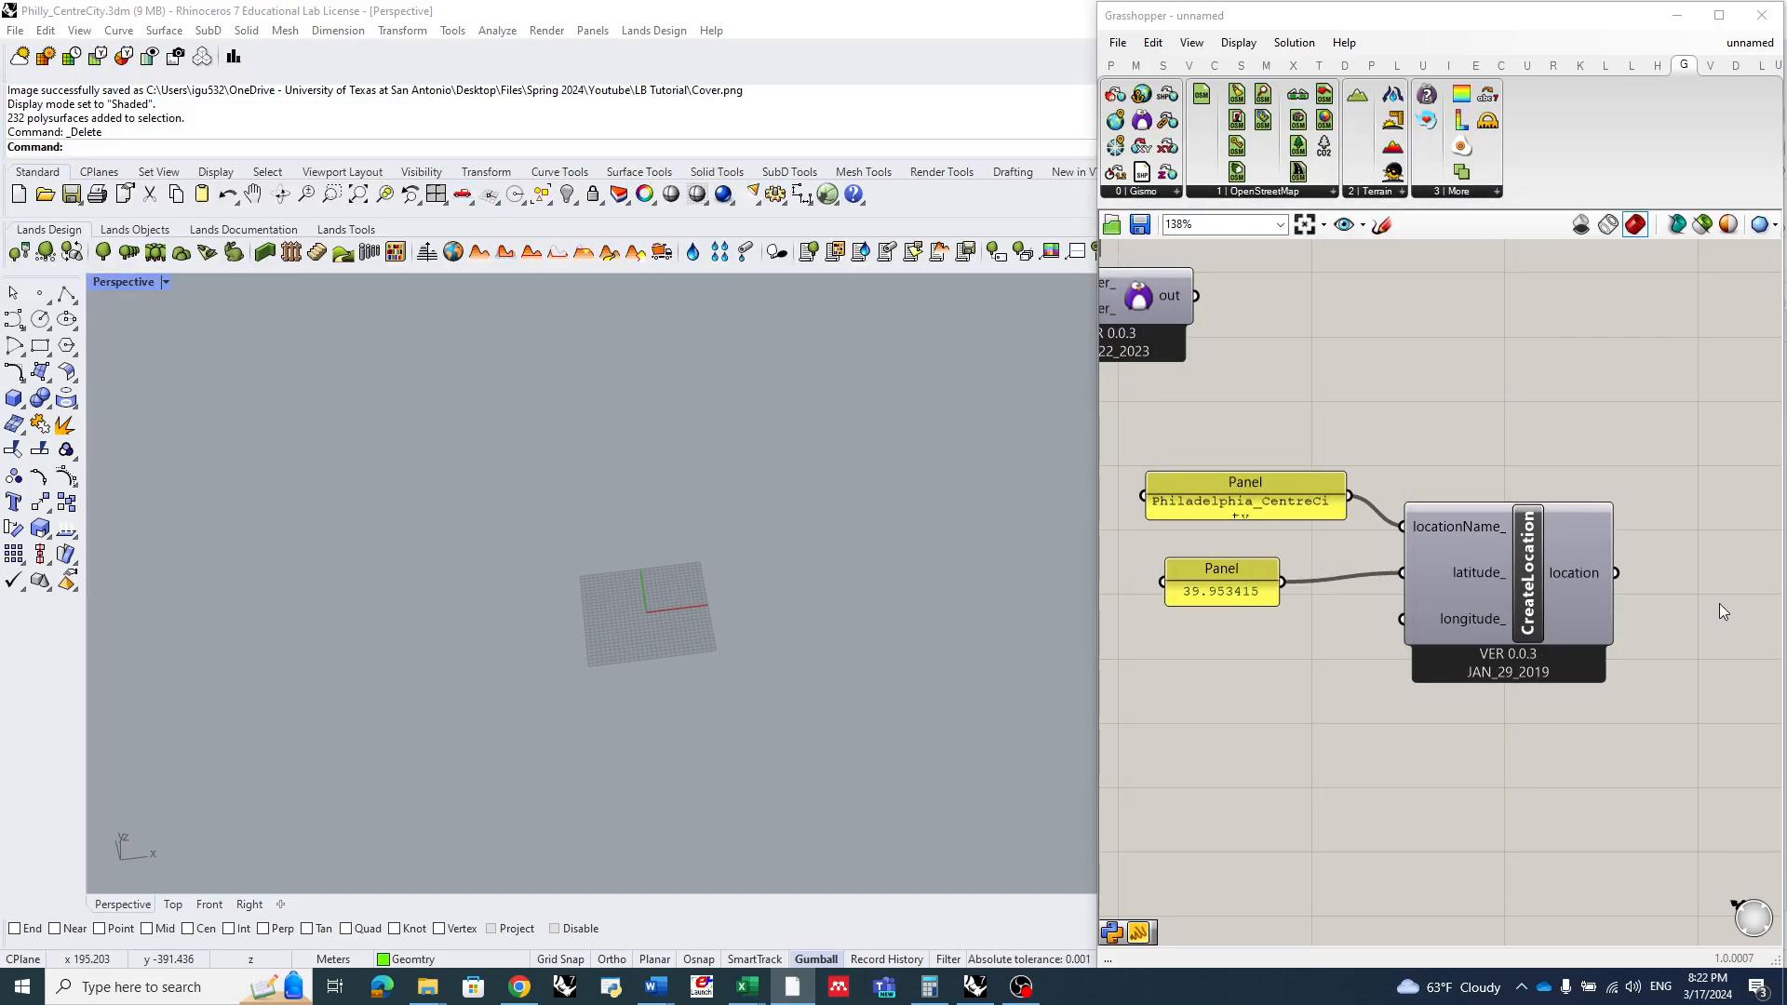
- Add a Grasshopper panel containing -75.164414 and connect it to the longitude_ input of CreateLocation
{"action": "double_click", "coordinate": [1333, 711]}
{"action": "type", "text": "\""}
{"action": "type", "text": "-75.164414"}
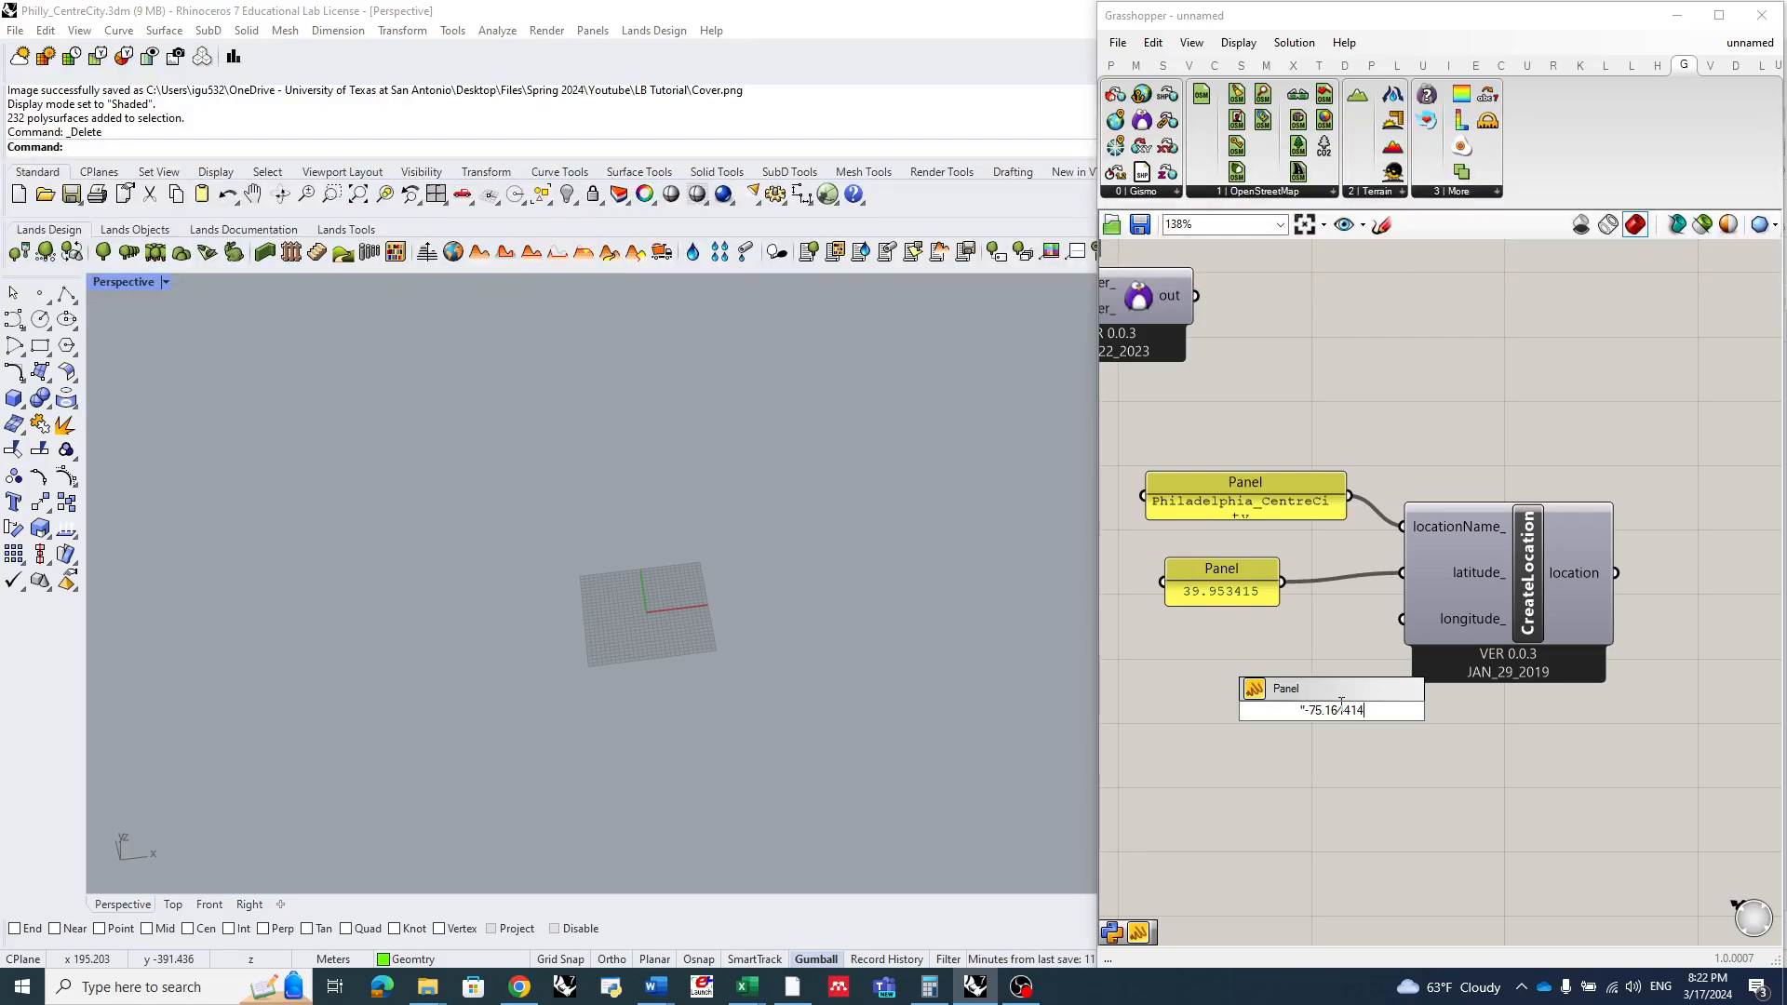
{"action": "key", "text": "Return"}
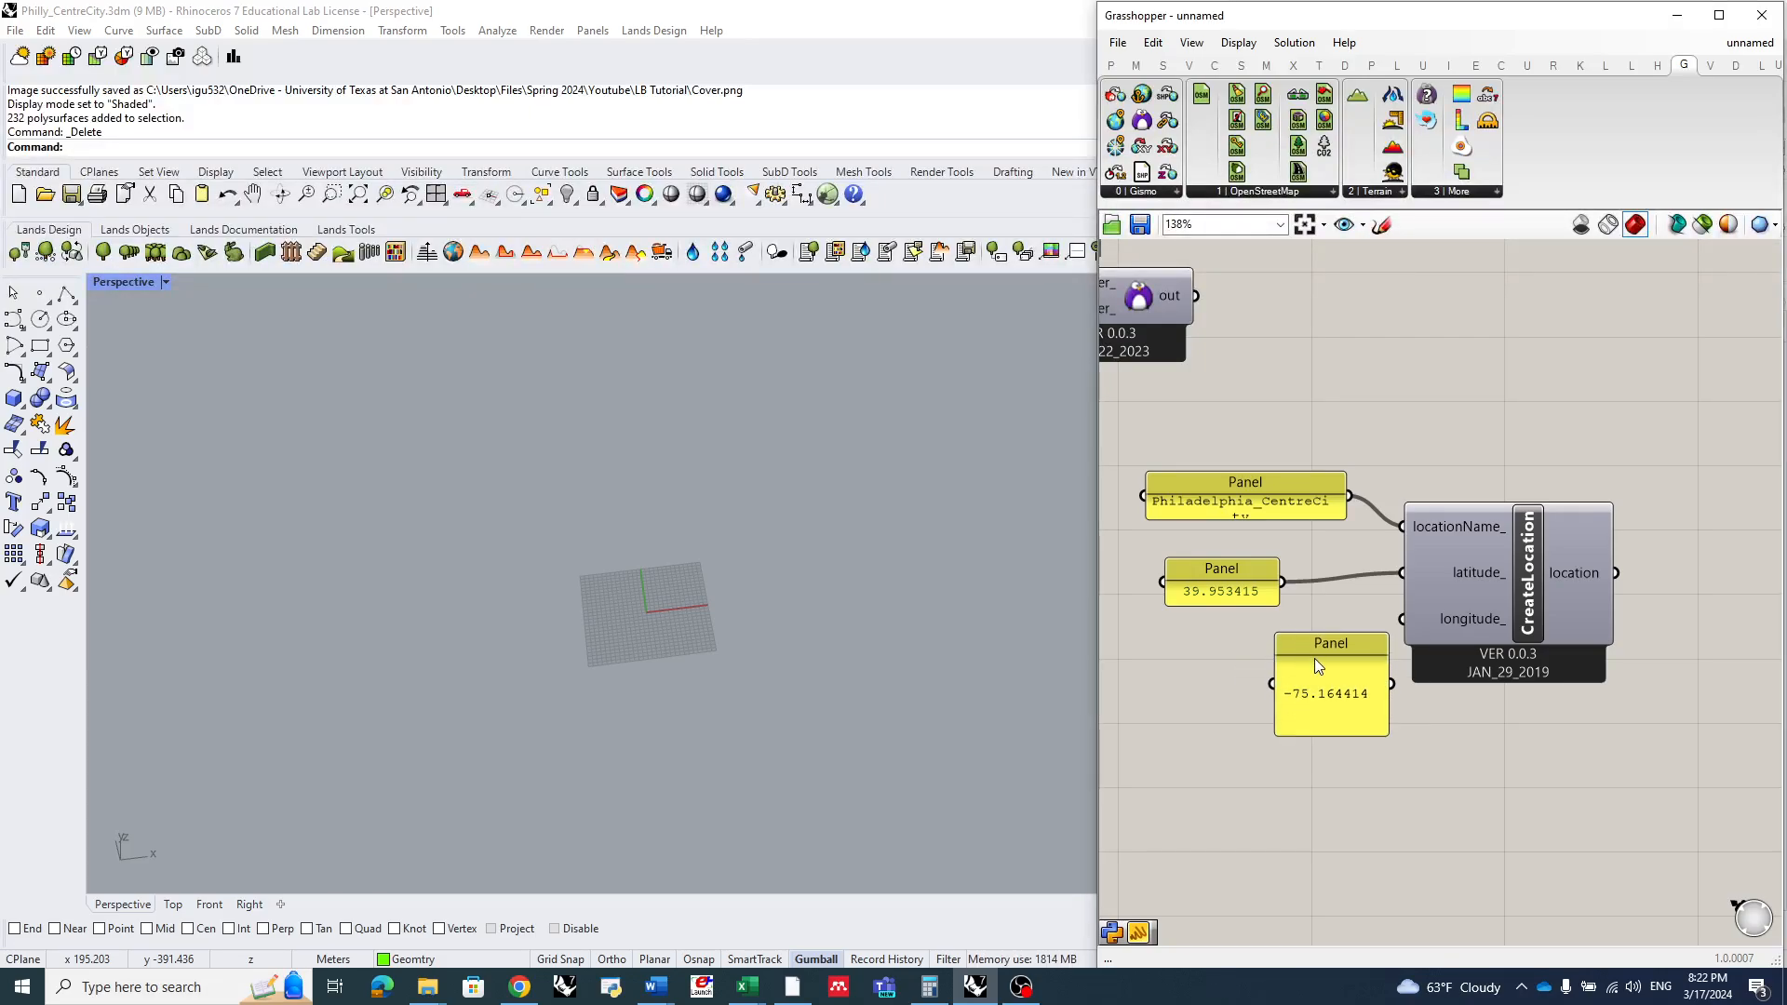
{"action": "left_click_drag", "start_coordinate": [1335, 636], "coordinate": [1400, 620]}
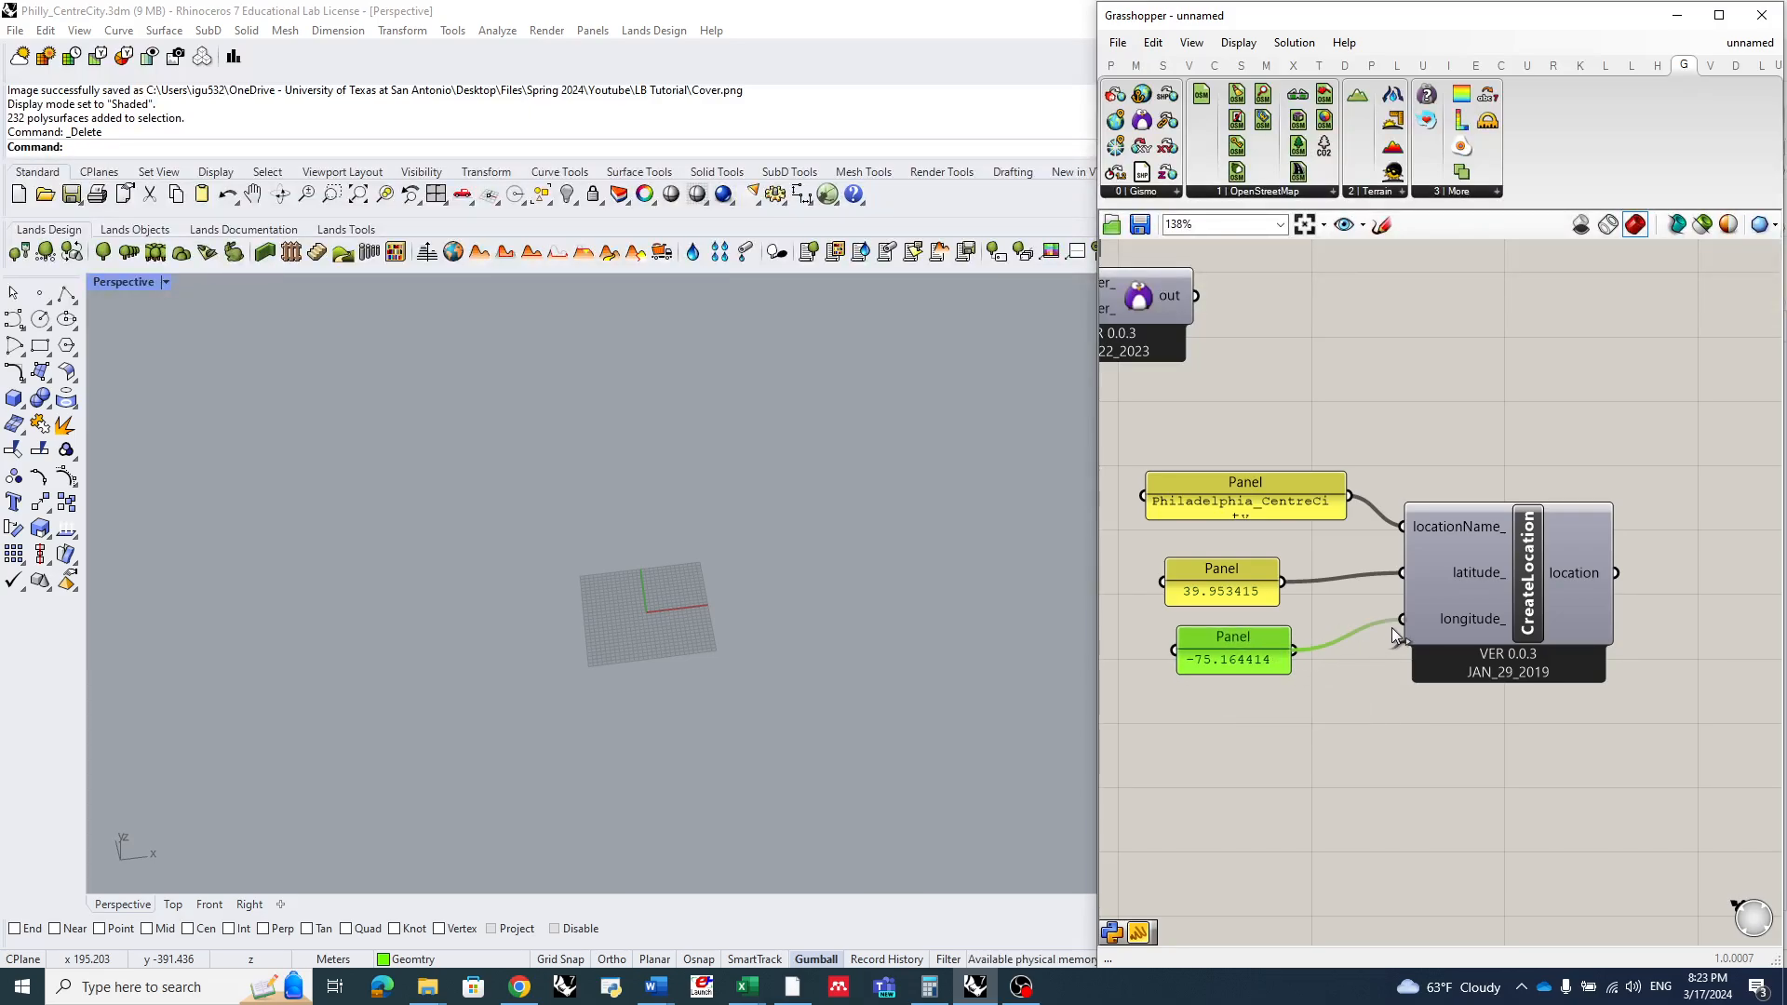
- Add the Gismo OSM Shapes component beside CreateLocation and connect the location output to its _location input
{"action": "scroll", "coordinate": [1218, 647], "scroll_direction": "down", "scroll_amount": 4}
{"action": "scroll", "coordinate": [1445, 629], "scroll_direction": "up", "scroll_amount": 2}
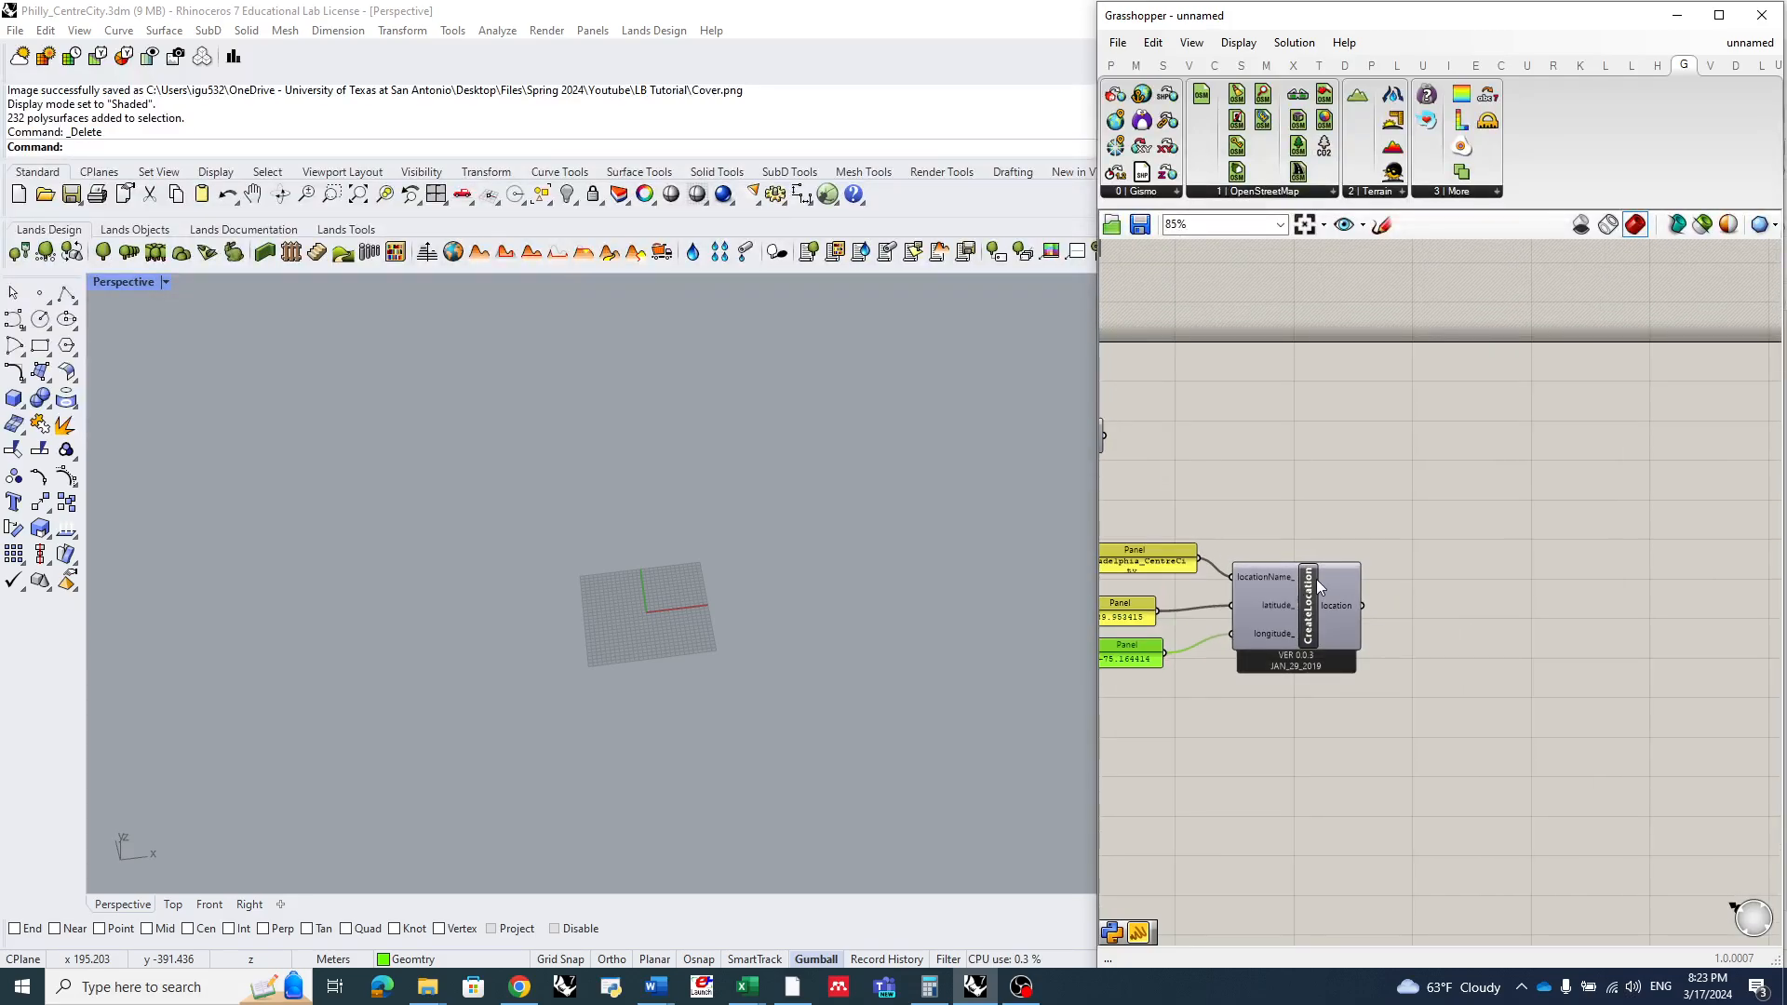
{"action": "scroll", "coordinate": [1210, 517], "scroll_direction": "down", "scroll_amount": 2}
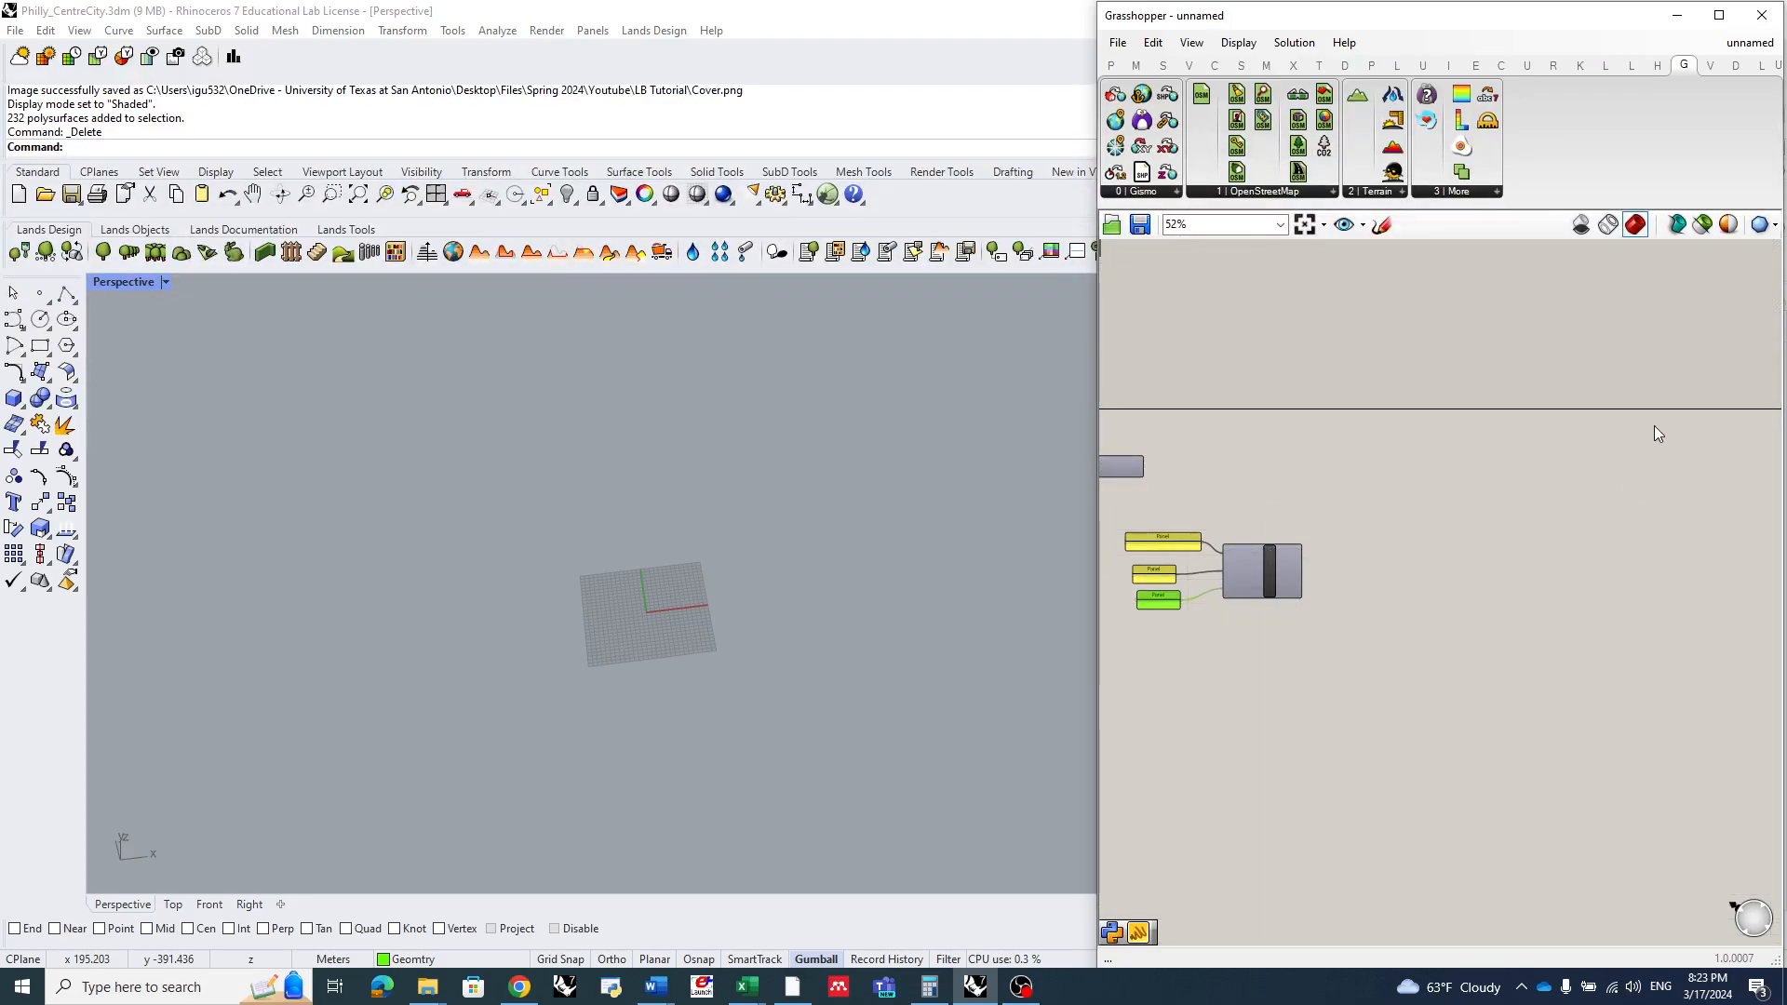
{"action": "left_click", "coordinate": [1245, 193]}
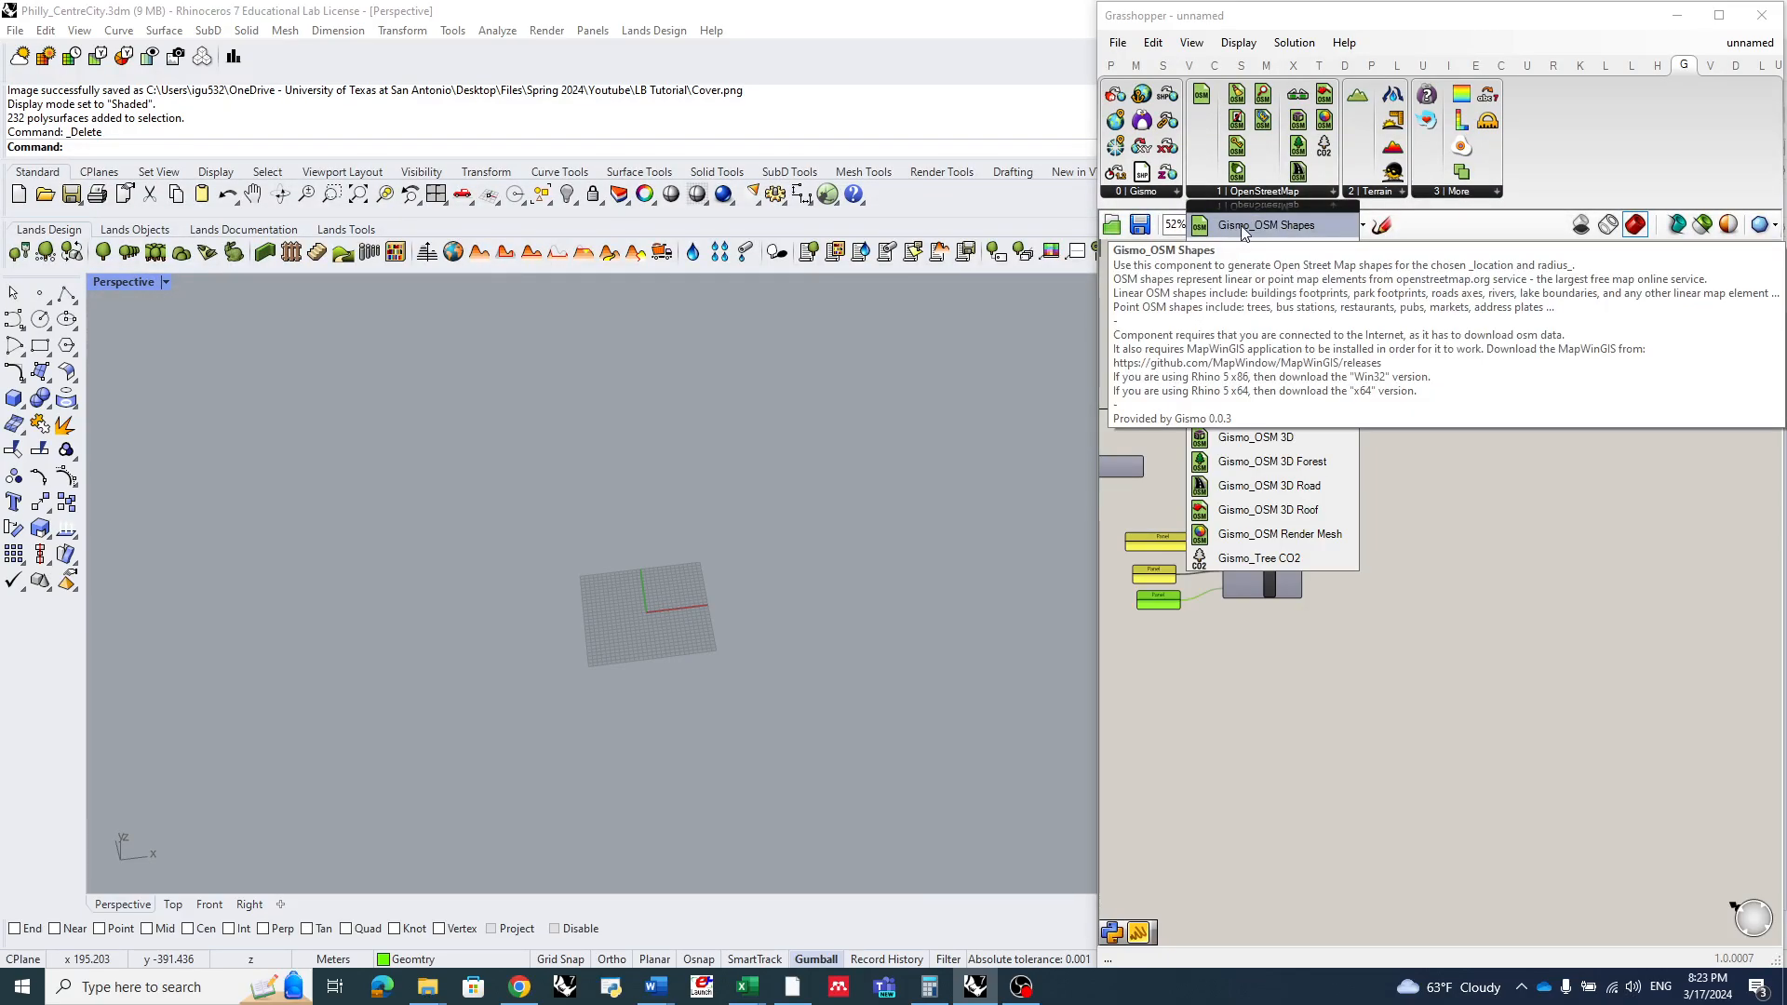
{"action": "left_click_drag", "start_coordinate": [1253, 232], "coordinate": [1536, 551]}
{"action": "scroll", "coordinate": [1536, 551], "scroll_direction": "up", "scroll_amount": 5}
{"action": "left_click_drag", "start_coordinate": [1502, 490], "coordinate": [1343, 464]}
{"action": "scroll", "coordinate": [1567, 518], "scroll_direction": "down", "scroll_amount": 3}
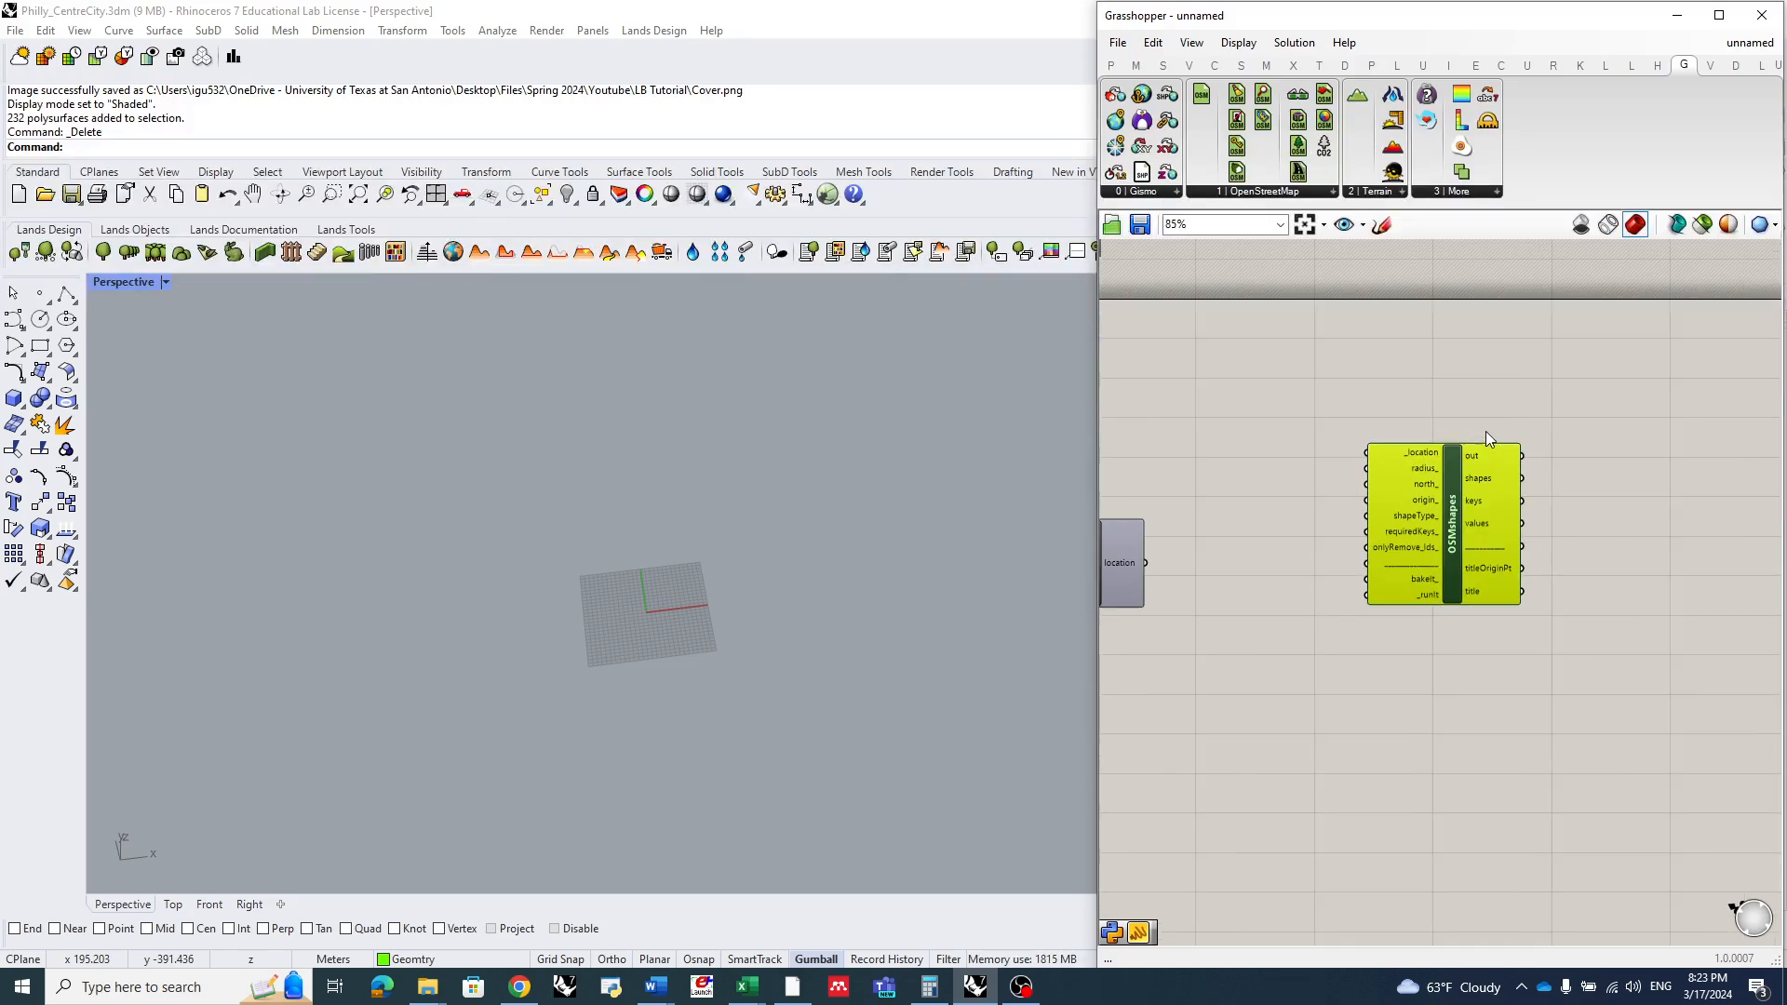
{"action": "scroll", "coordinate": [1486, 434], "scroll_direction": "up", "scroll_amount": 1}
{"action": "scroll", "coordinate": [1606, 494], "scroll_direction": "down", "scroll_amount": 2}
{"action": "scroll", "coordinate": [1289, 543], "scroll_direction": "up", "scroll_amount": 1}
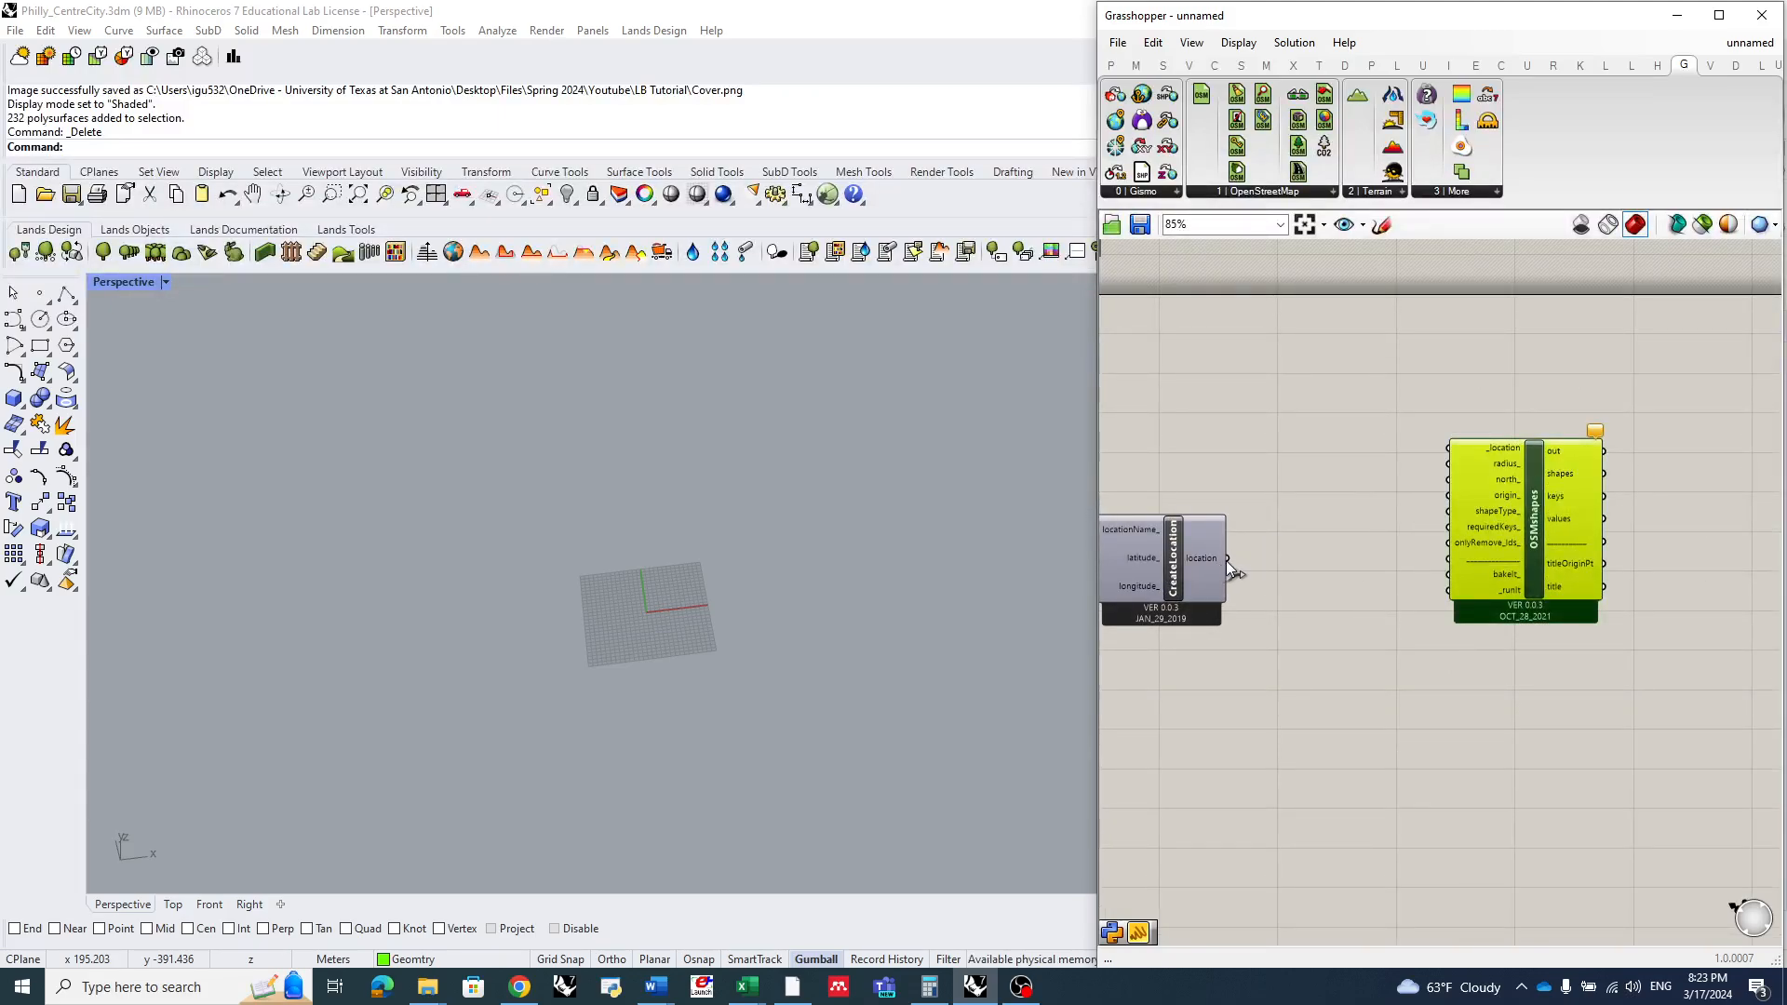
{"action": "left_click_drag", "start_coordinate": [1227, 559], "coordinate": [1446, 452]}
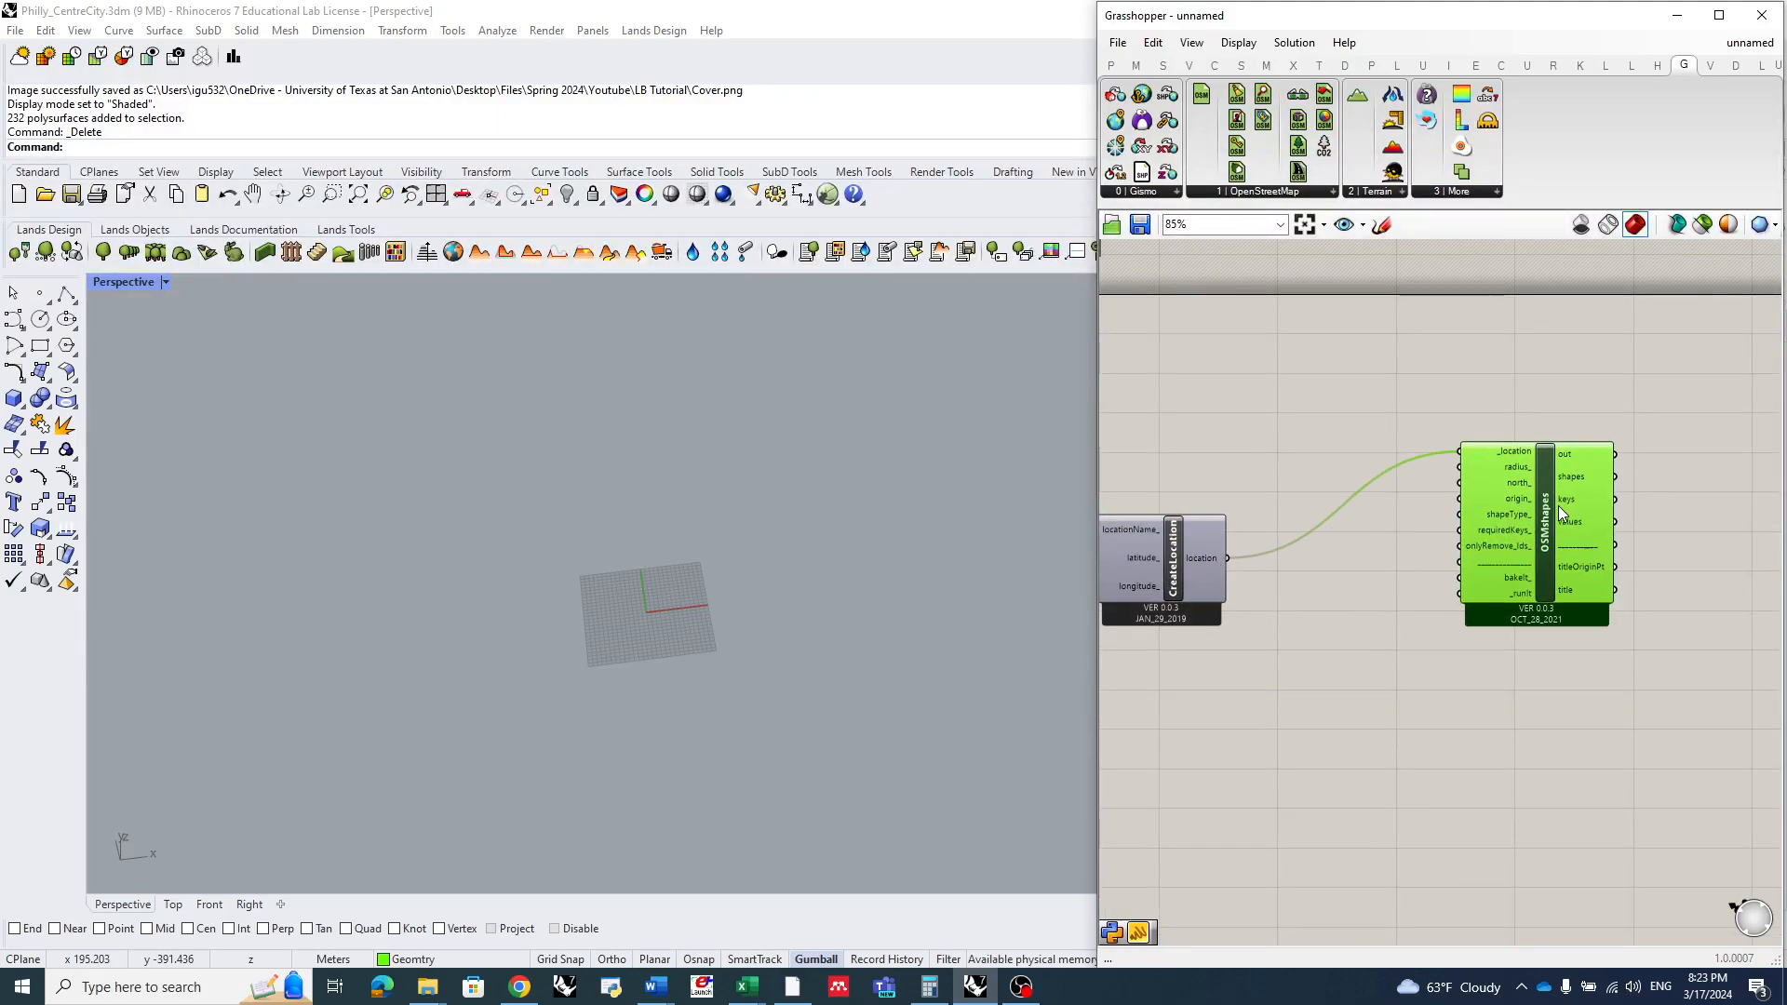
{"action": "scroll", "coordinate": [1527, 473], "scroll_direction": "up", "scroll_amount": 3}
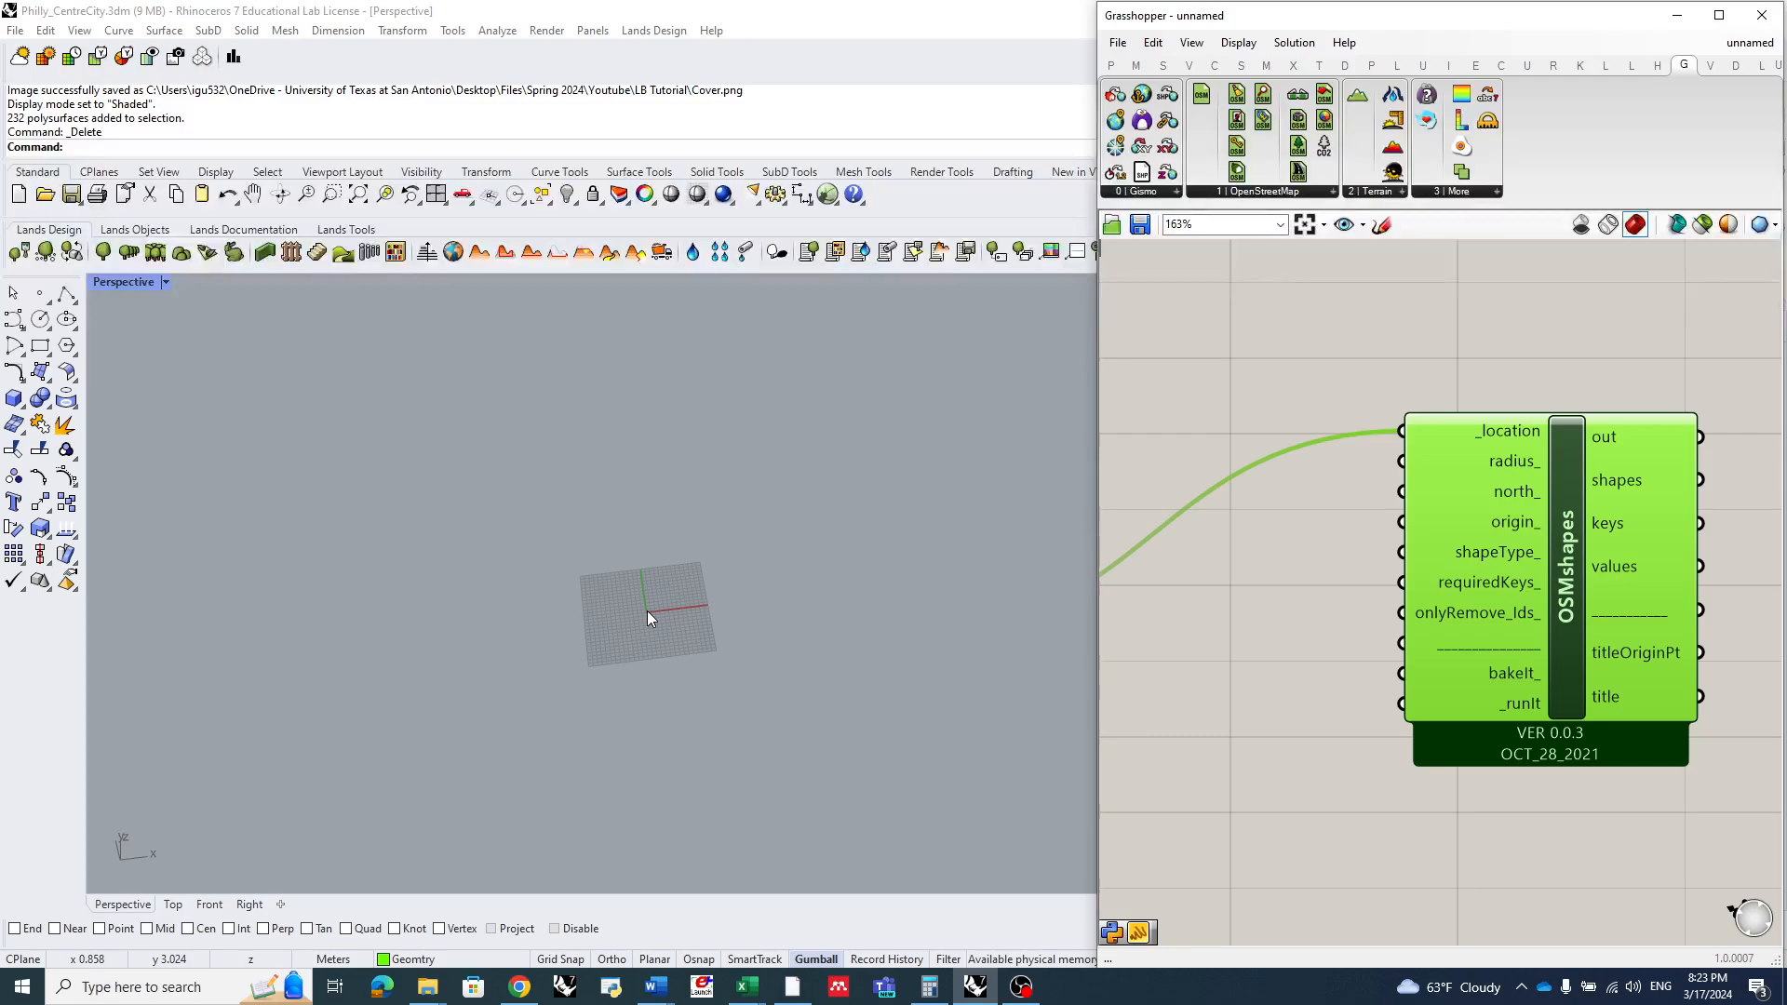
{"action": "scroll", "coordinate": [1541, 601], "scroll_direction": "down", "scroll_amount": 4}
{"action": "scroll", "coordinate": [1263, 618], "scroll_direction": "up", "scroll_amount": 2}
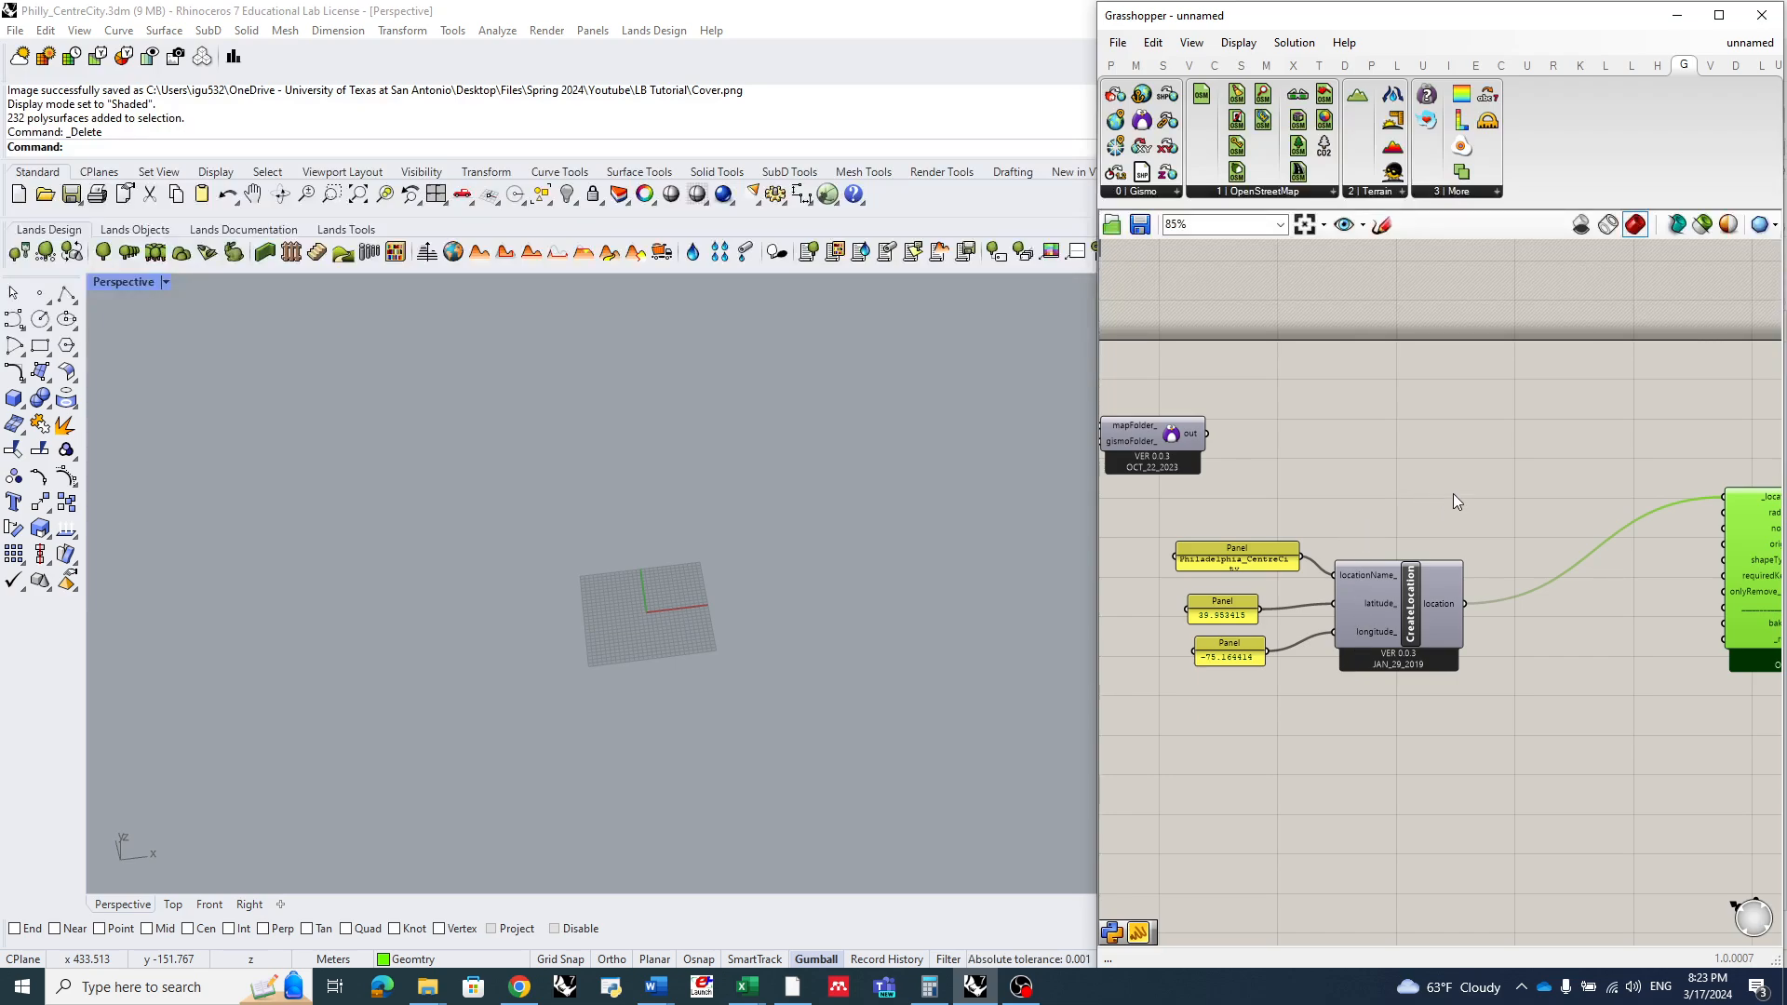
{"action": "scroll", "coordinate": [1285, 628], "scroll_direction": "down", "scroll_amount": 2}
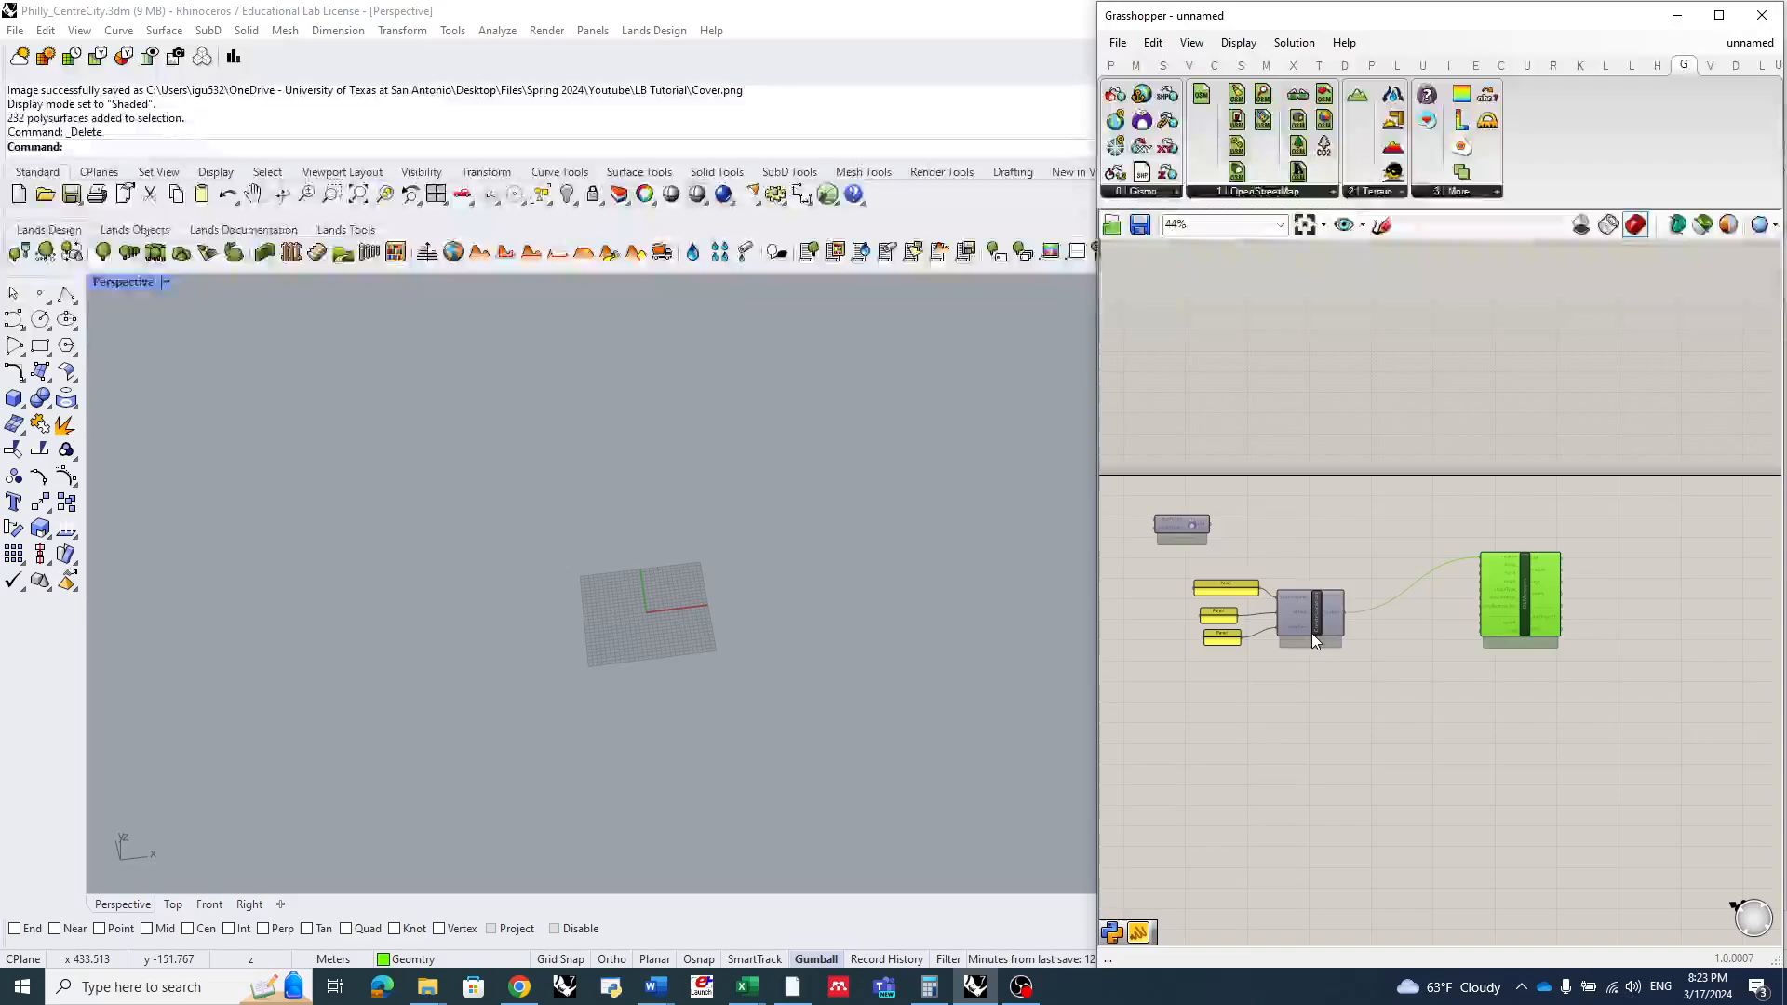
{"action": "scroll", "coordinate": [1495, 566], "scroll_direction": "up", "scroll_amount": 2}
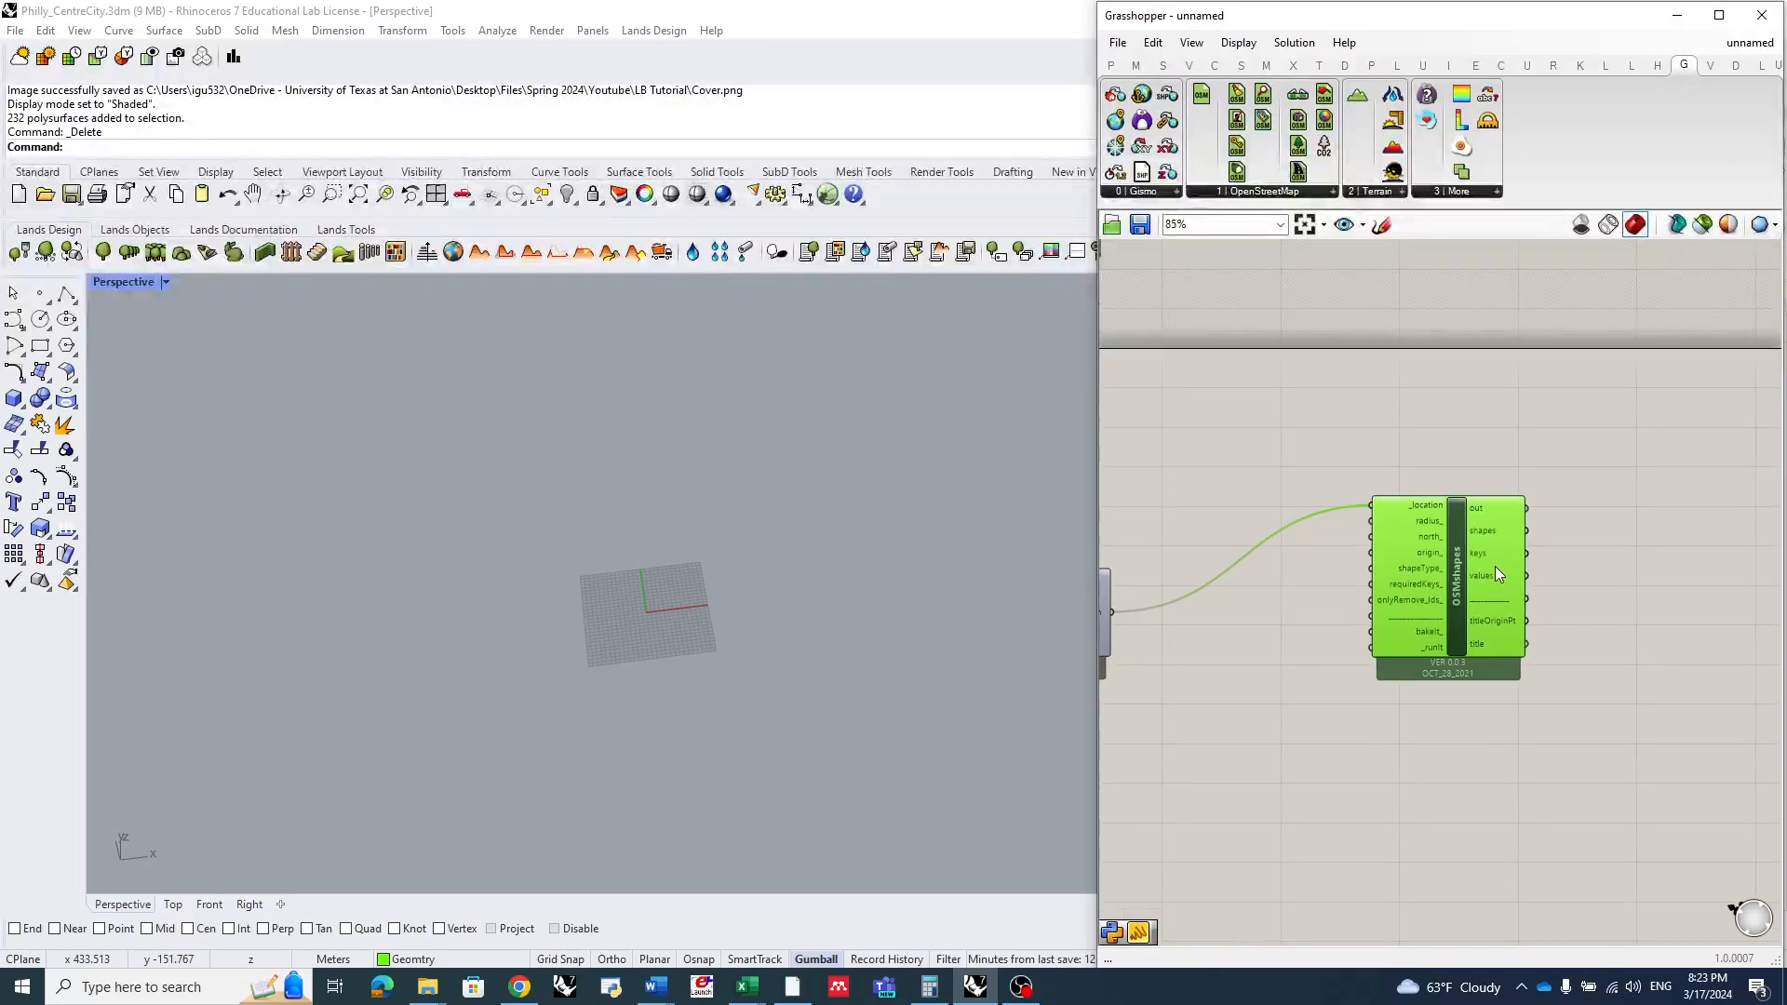
{"action": "double_click", "coordinate": [1313, 620]}
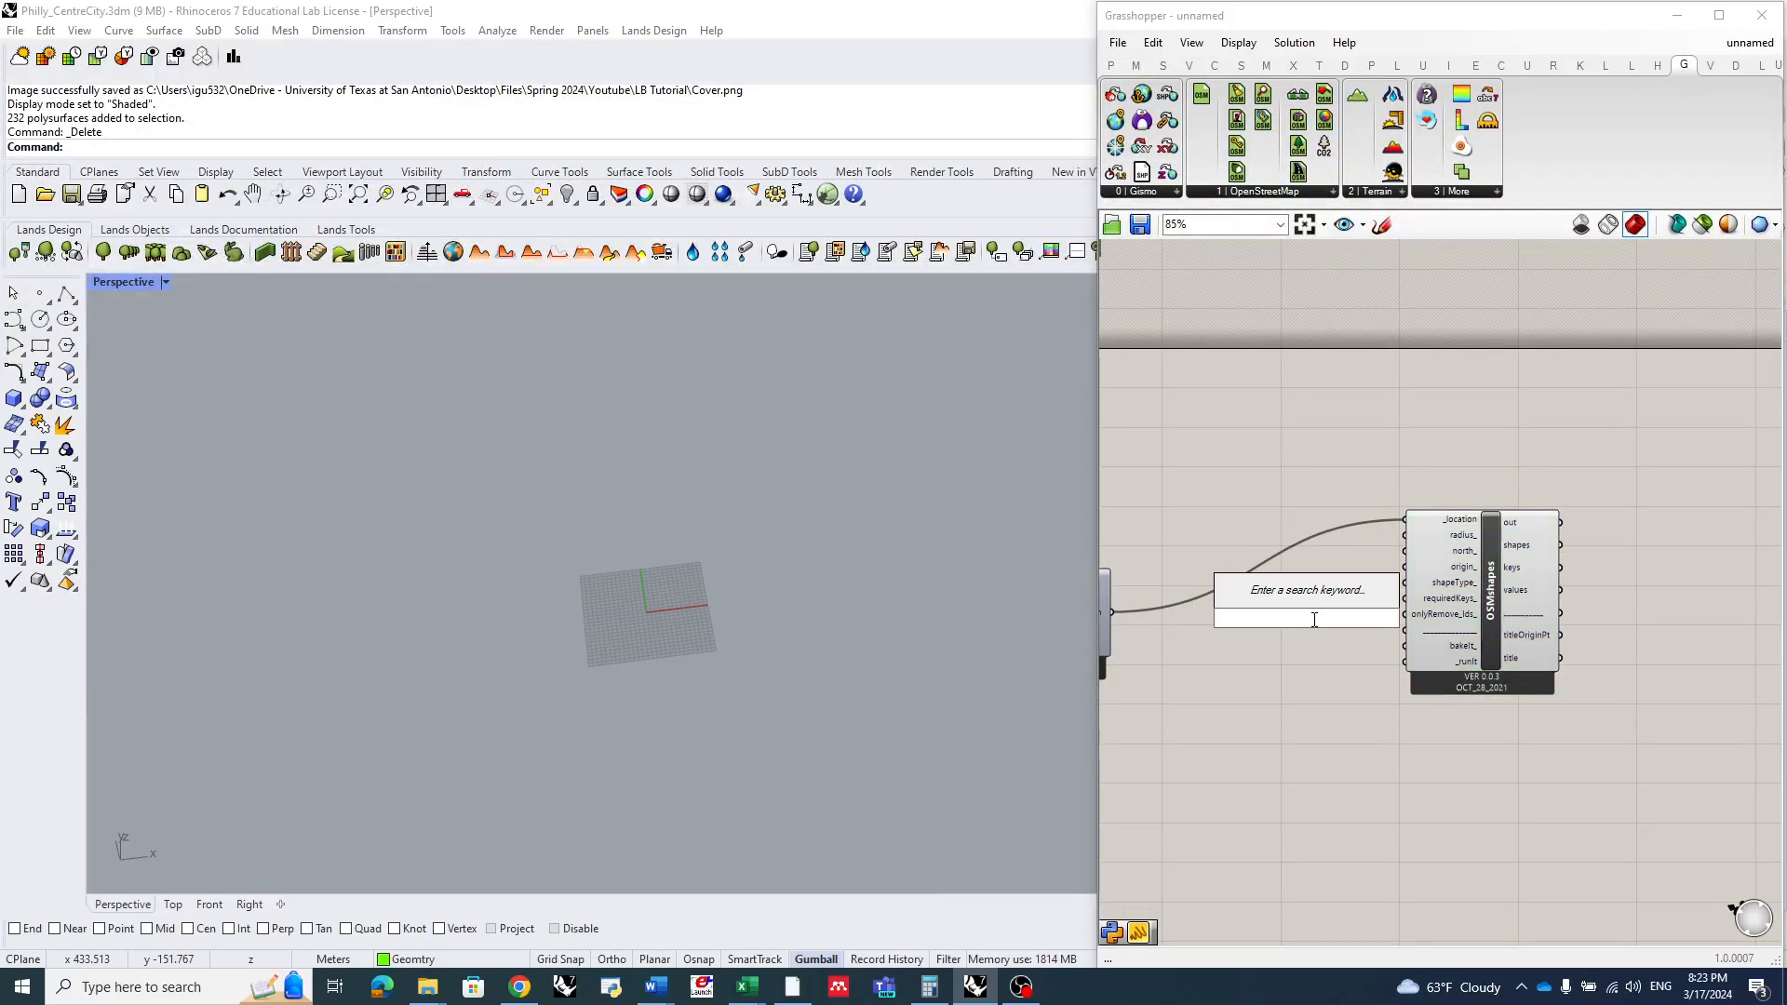
{"action": "type", "text": "300"}
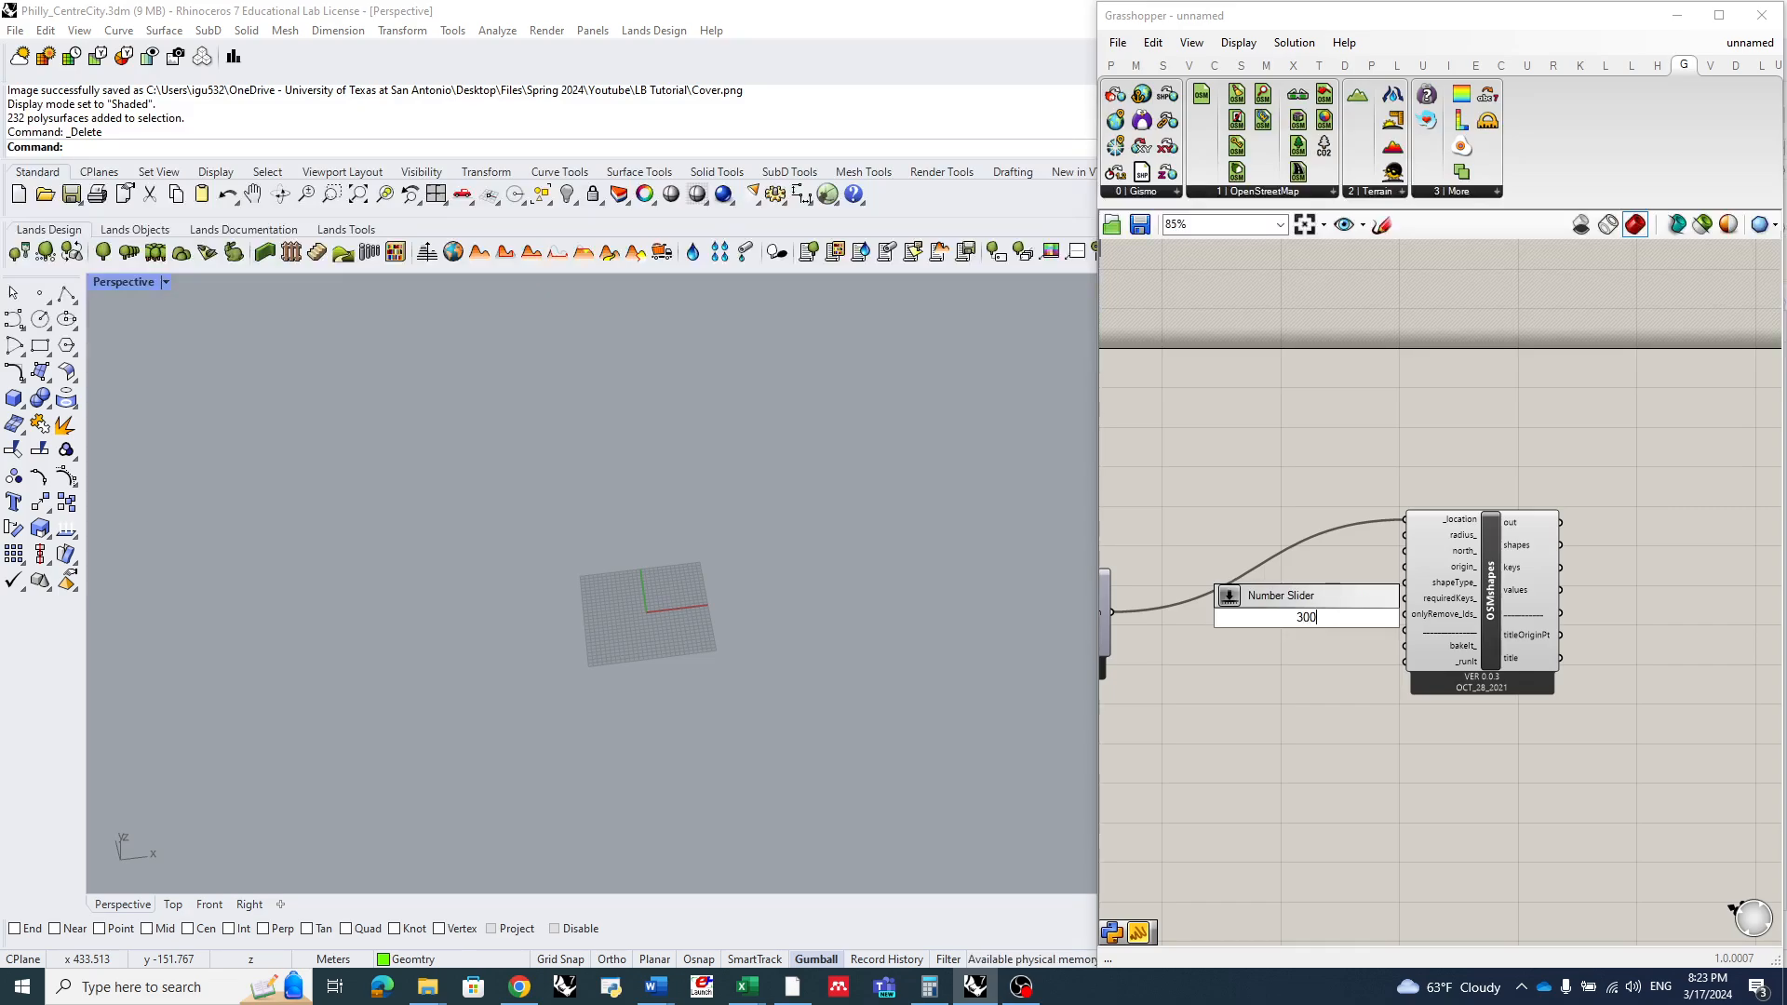
{"action": "key", "text": "Escape"}
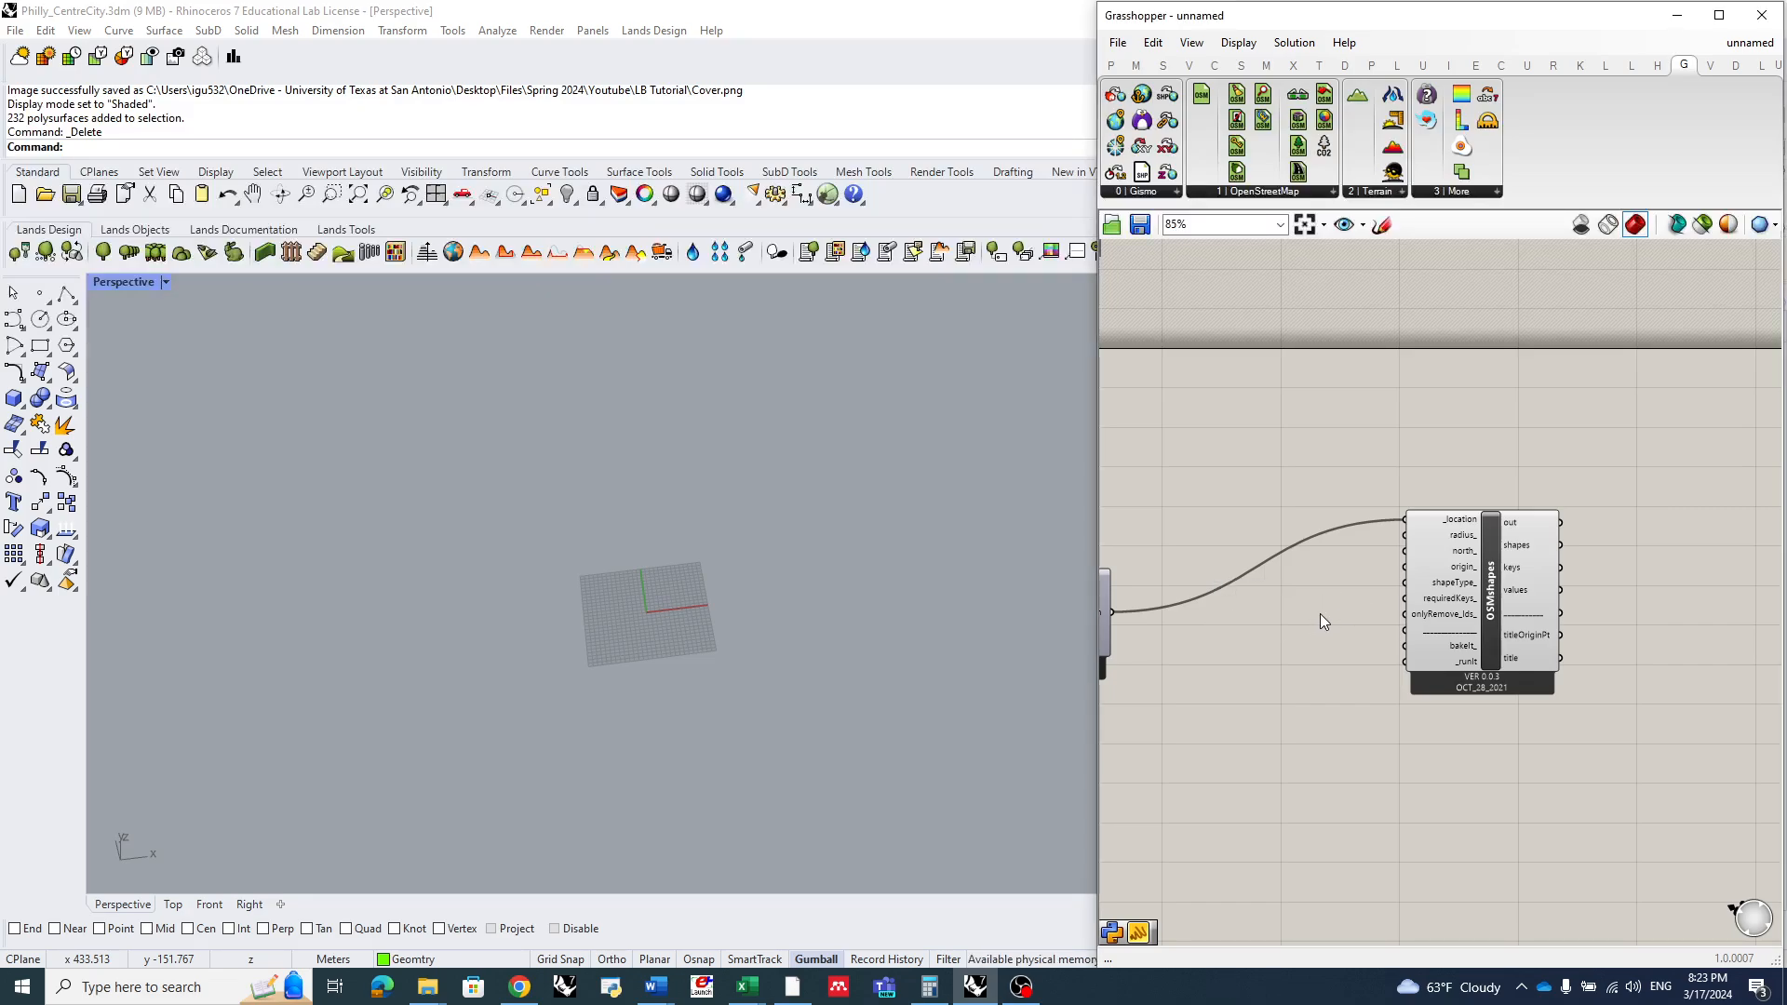
- Add a panel containing 300 between CreateLocation and OSMshapes and connect it to the radius_ input
{"action": "double_click", "coordinate": [1309, 614]}
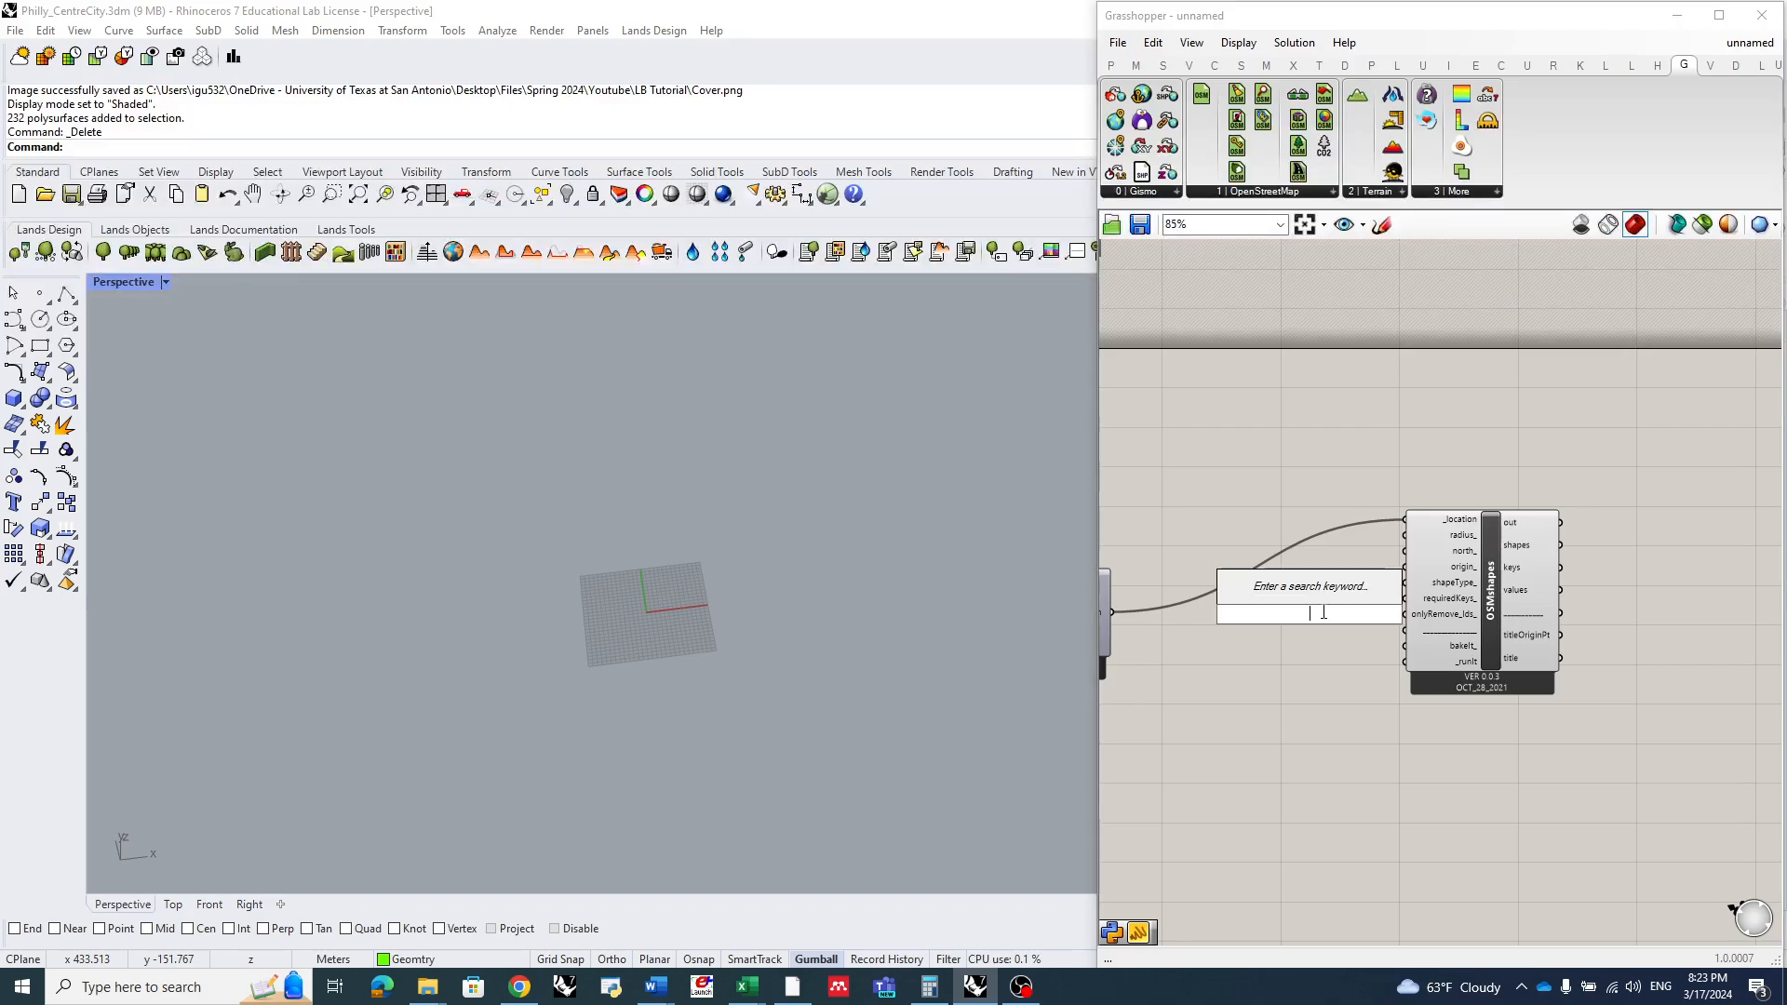
{"action": "type", "text": "\"3"}
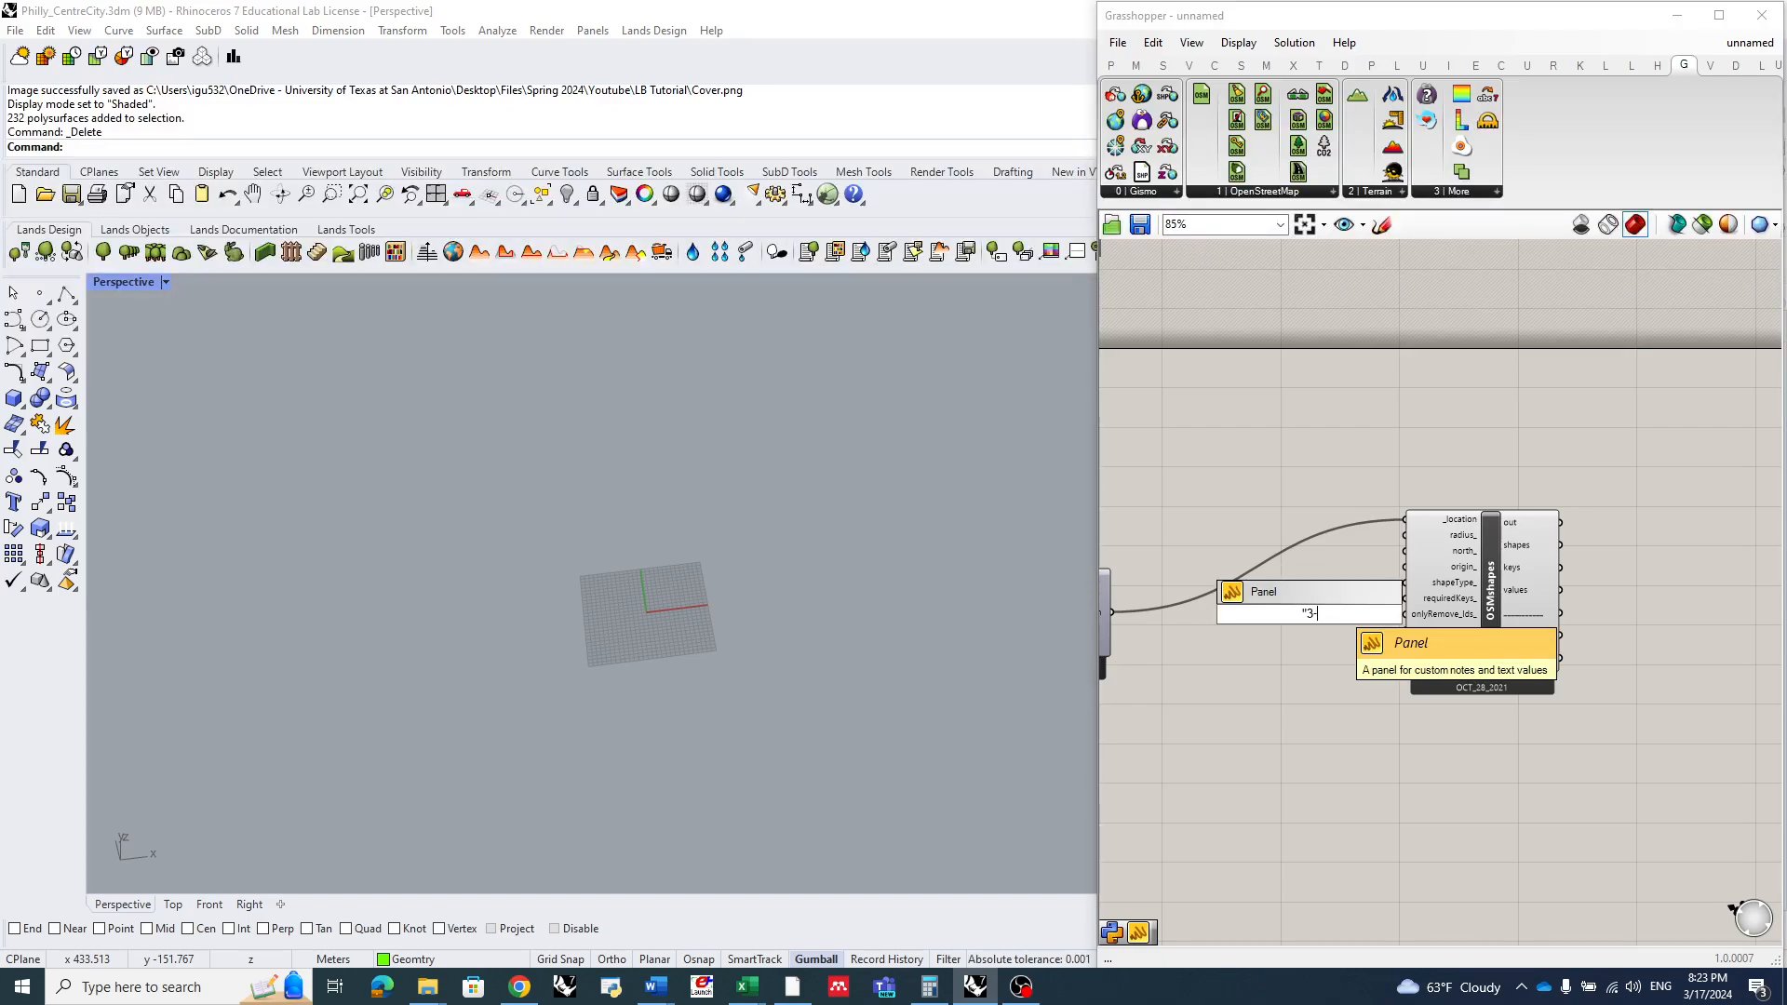
{"action": "type", "text": "-00"}
{"action": "key", "text": "Return"}
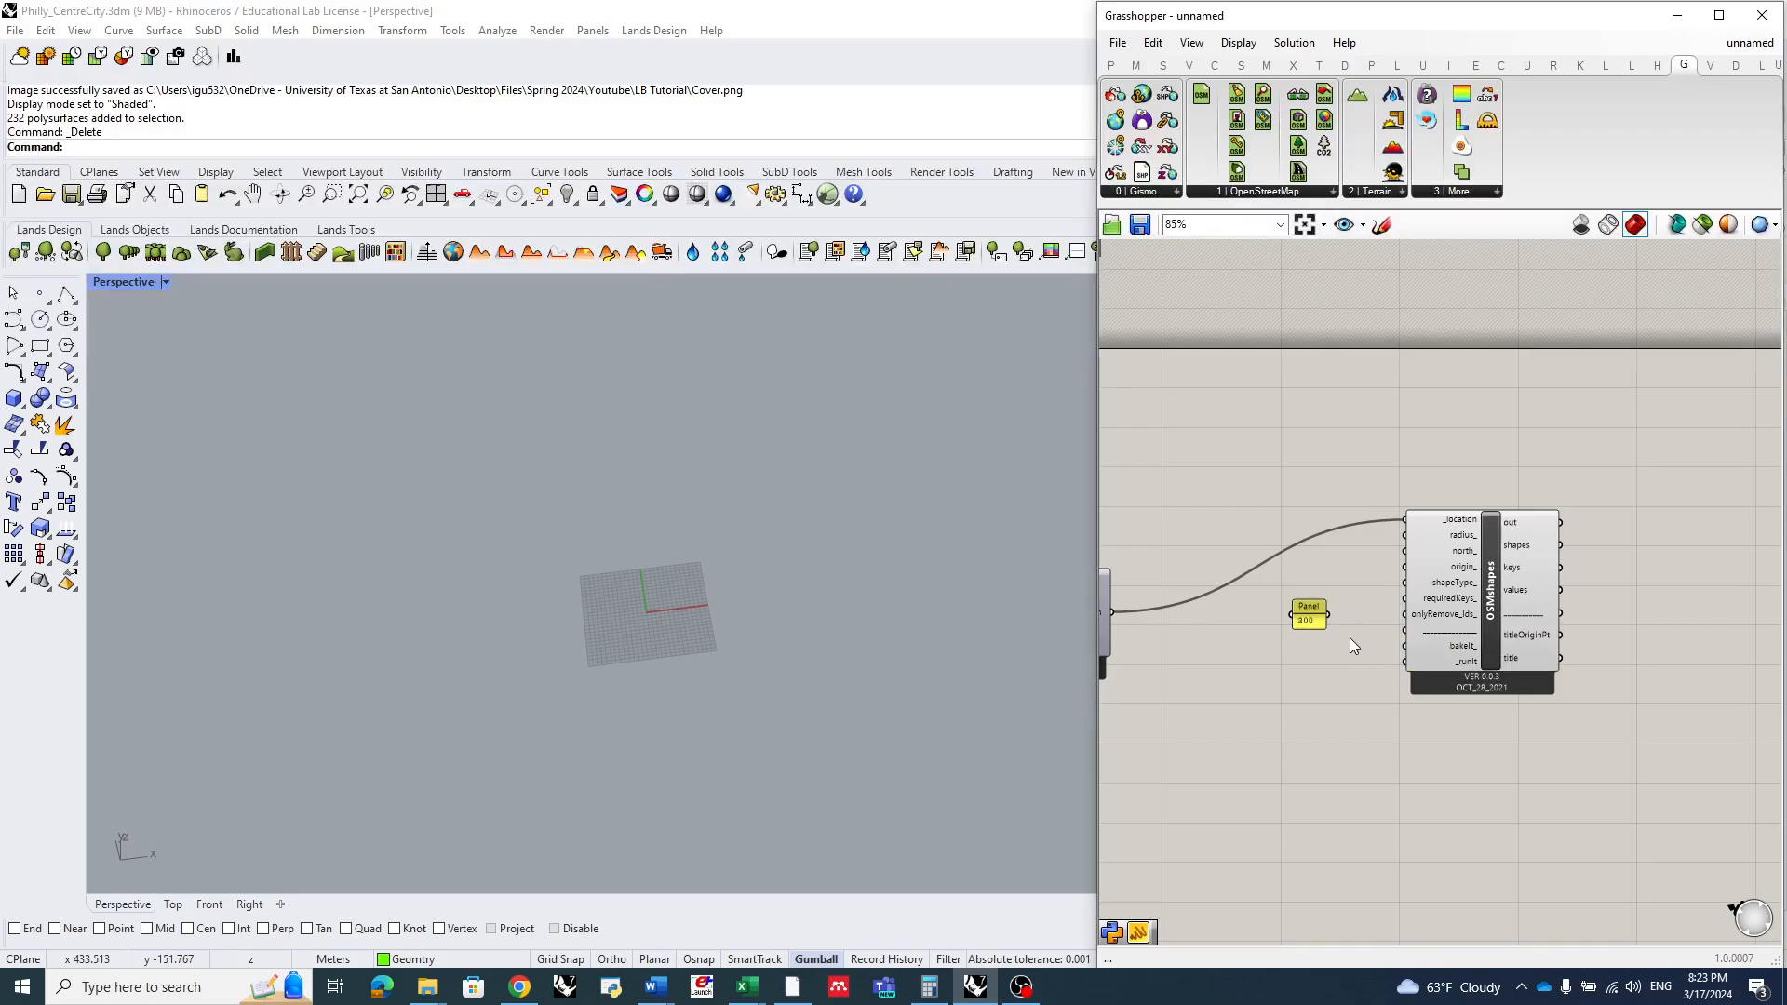
{"action": "left_click", "coordinate": [1307, 607]}
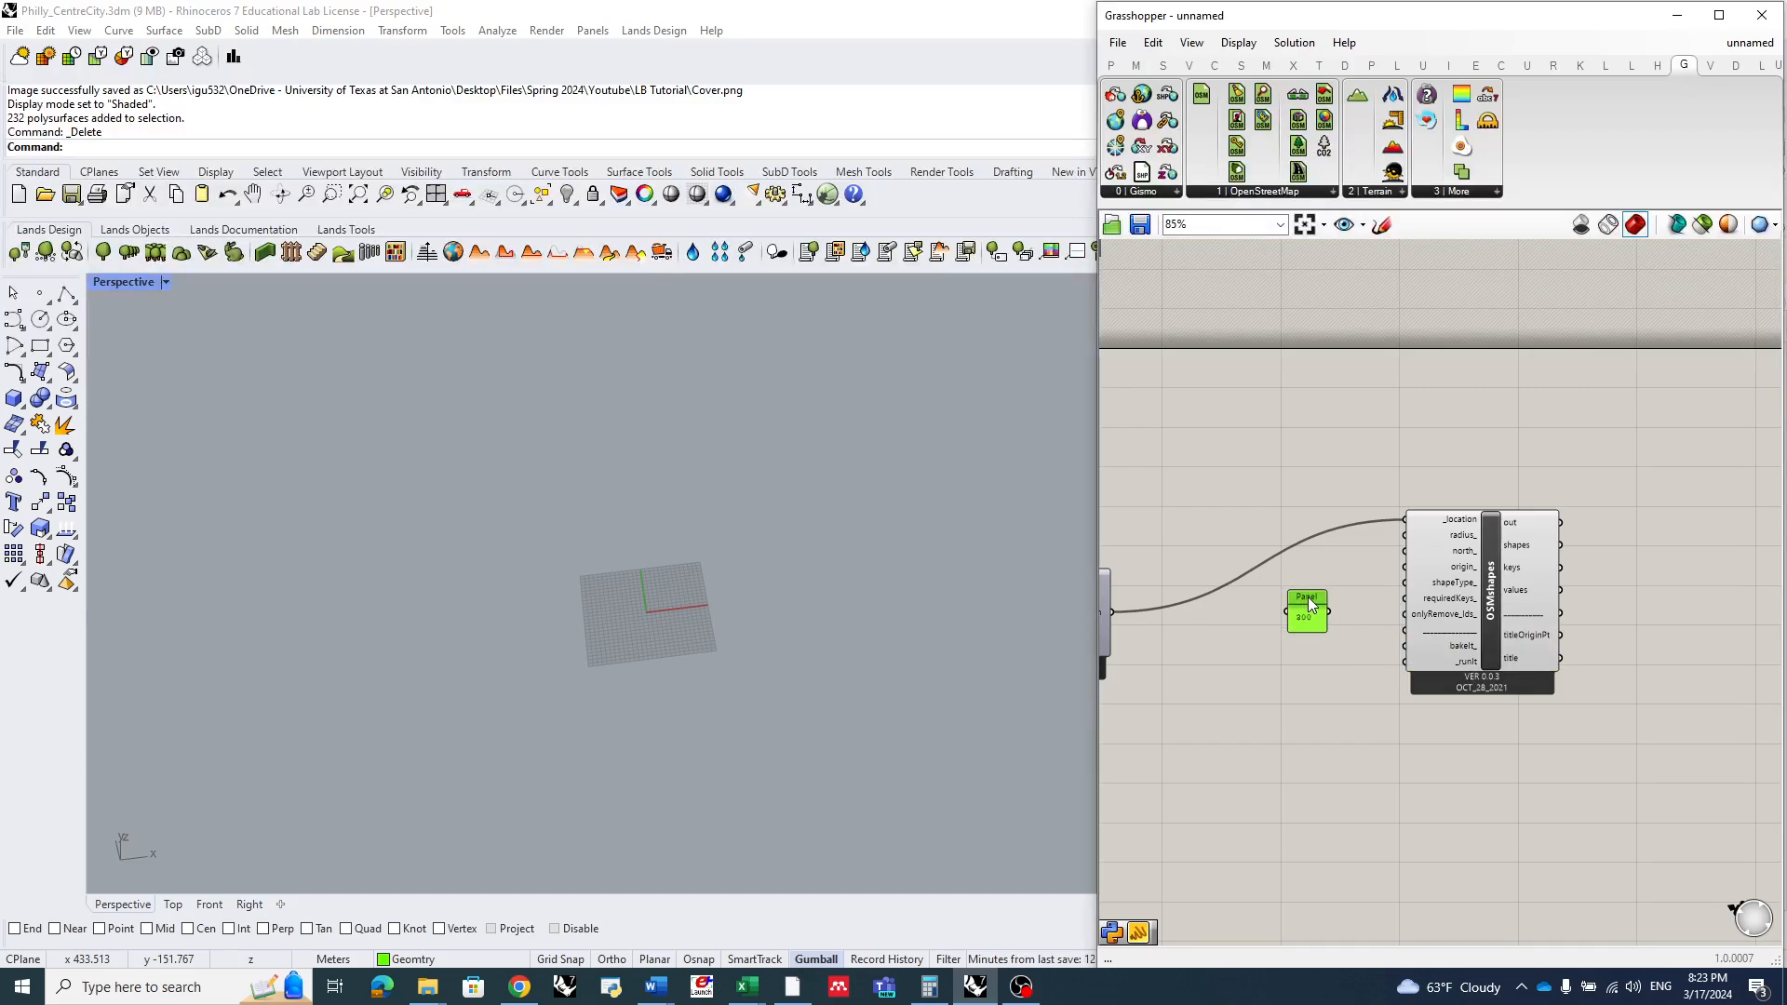
{"action": "left_click_drag", "start_coordinate": [1311, 605], "coordinate": [1298, 581]}
{"action": "scroll", "coordinate": [1318, 585], "scroll_direction": "up", "scroll_amount": 2}
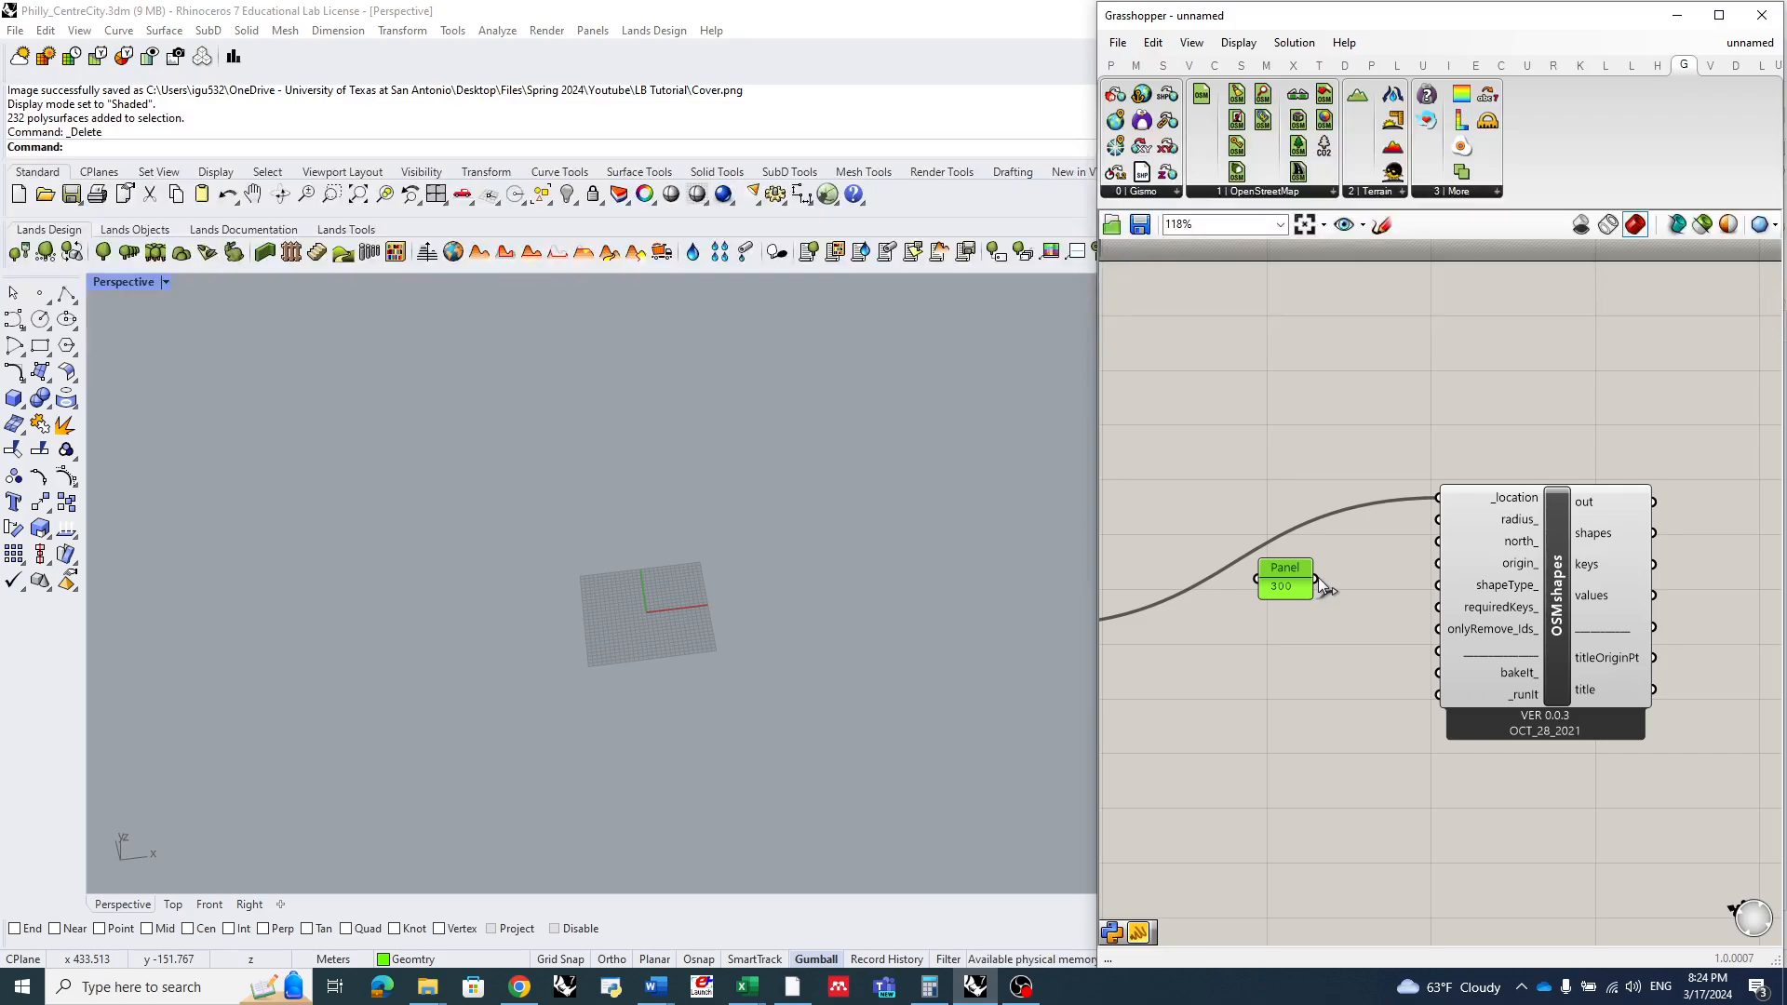
{"action": "left_click_drag", "start_coordinate": [1316, 579], "coordinate": [1406, 565]}
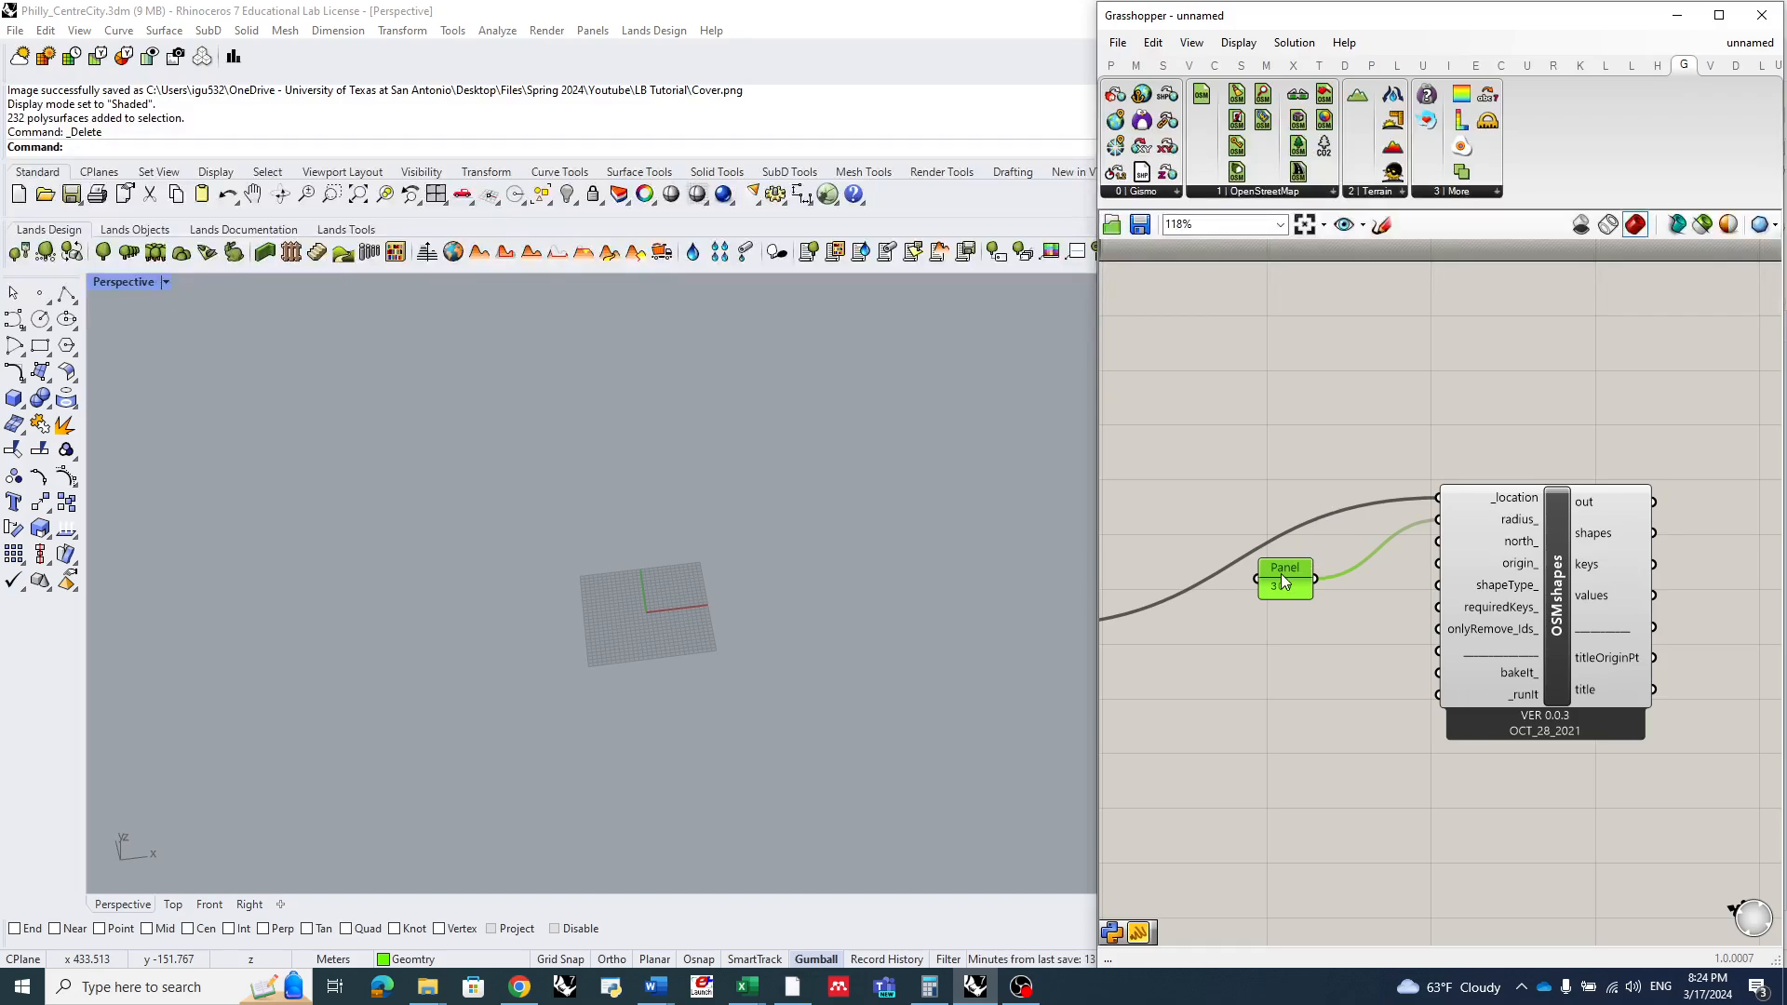
{"action": "left_click_drag", "start_coordinate": [1282, 579], "coordinate": [1275, 554]}
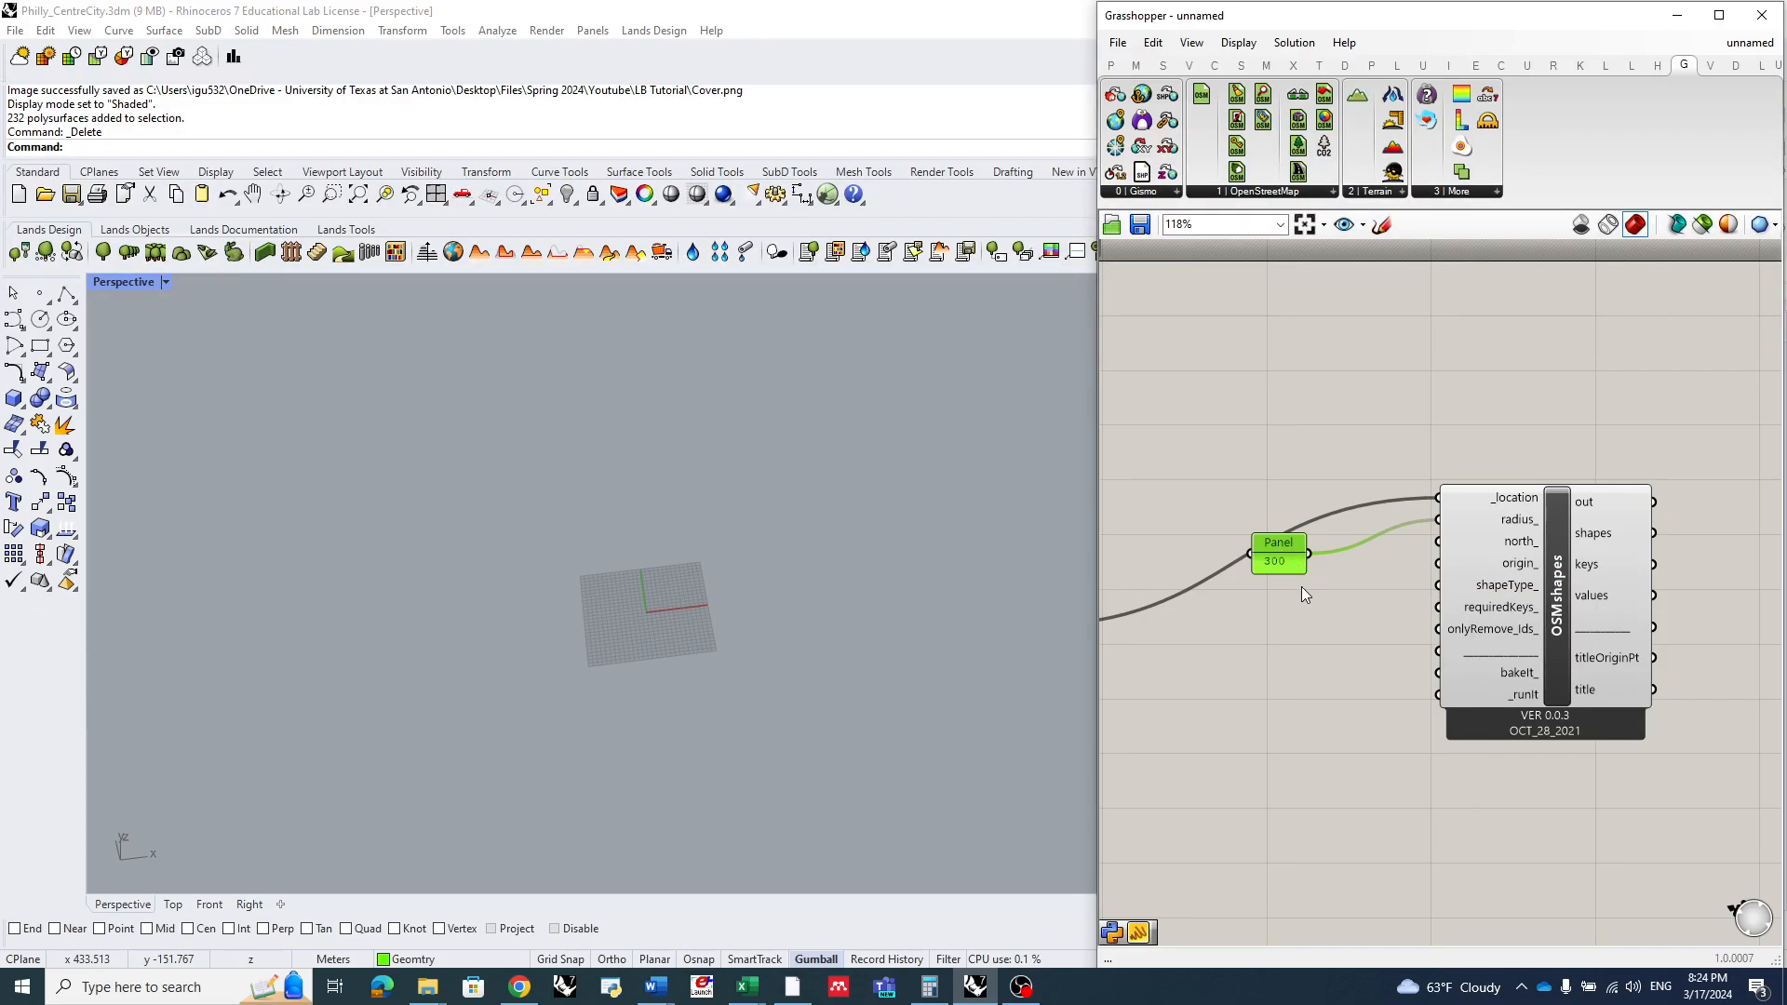
- Add the Gismo OSM Objects list, set to Building, below the 300 panel and shift OSMshapes away to make room
{"action": "left_click", "coordinate": [1322, 192]}
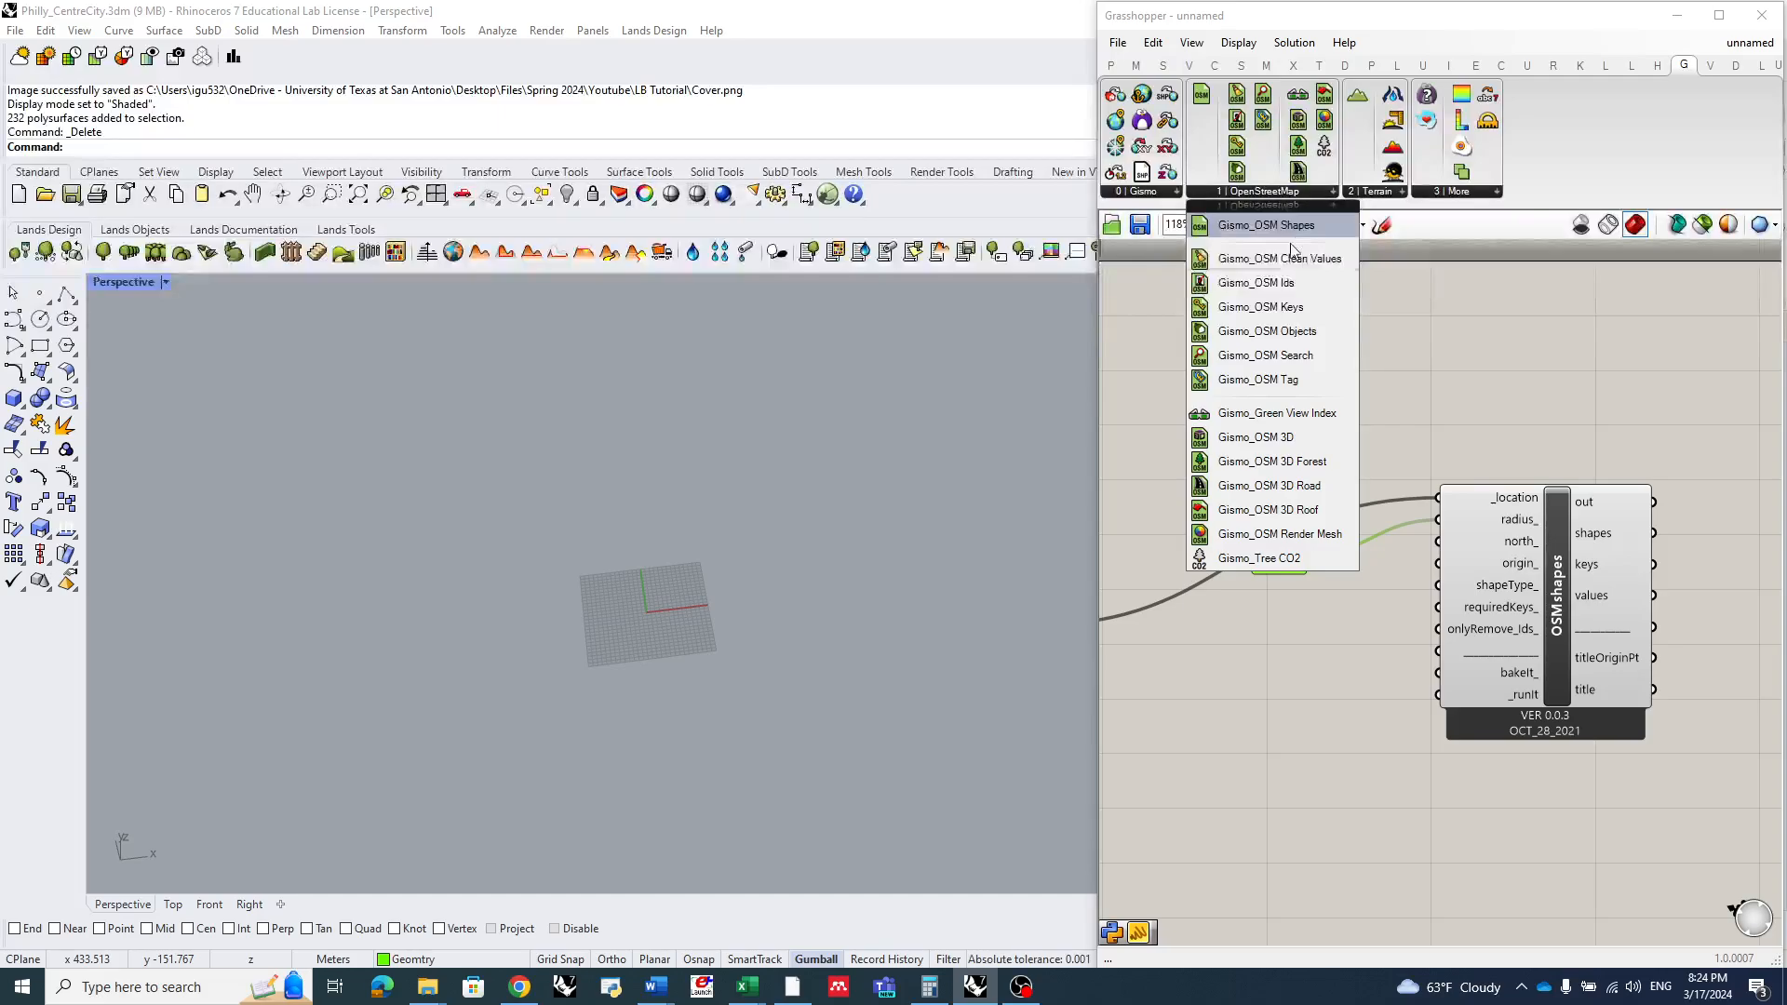
{"action": "left_click", "coordinate": [1280, 330]}
{"action": "left_click", "coordinate": [1290, 666]}
{"action": "left_click_drag", "start_coordinate": [1242, 663], "coordinate": [1136, 663]}
{"action": "left_click_drag", "start_coordinate": [1547, 605], "coordinate": [1604, 598]}
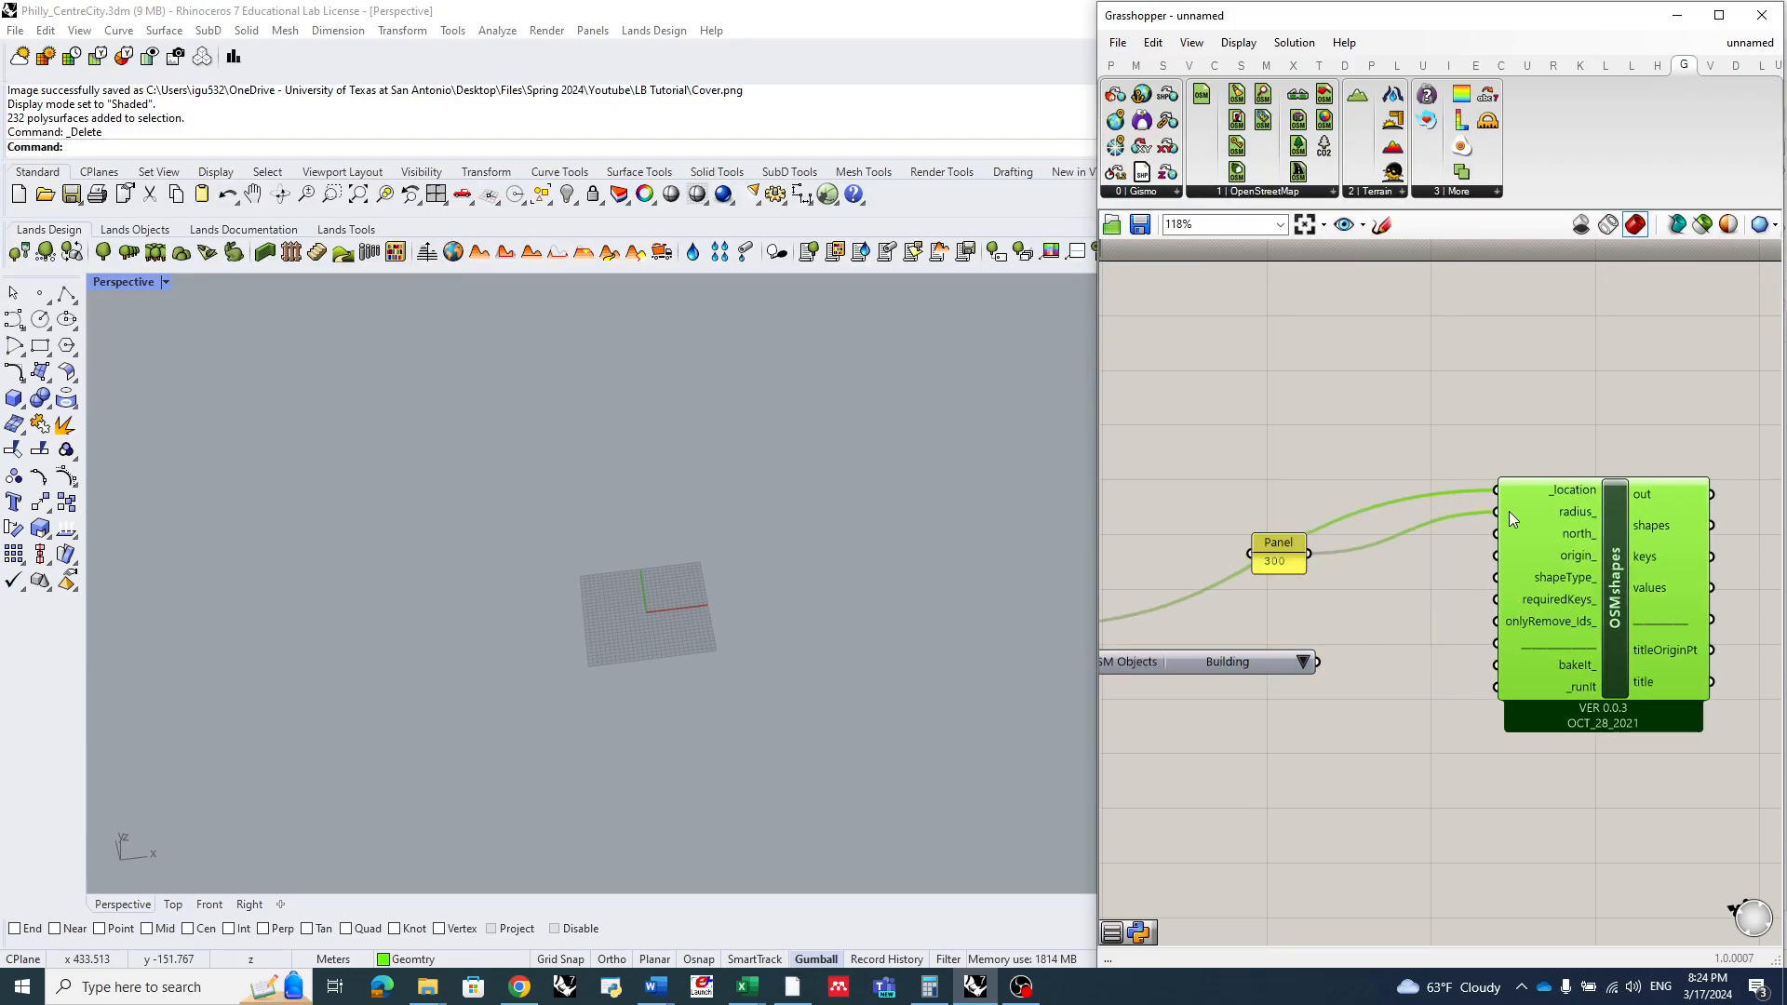
- Add the Gismo OSM Keys component just beneath the OSM Objects list
{"action": "left_click", "coordinate": [1275, 191]}
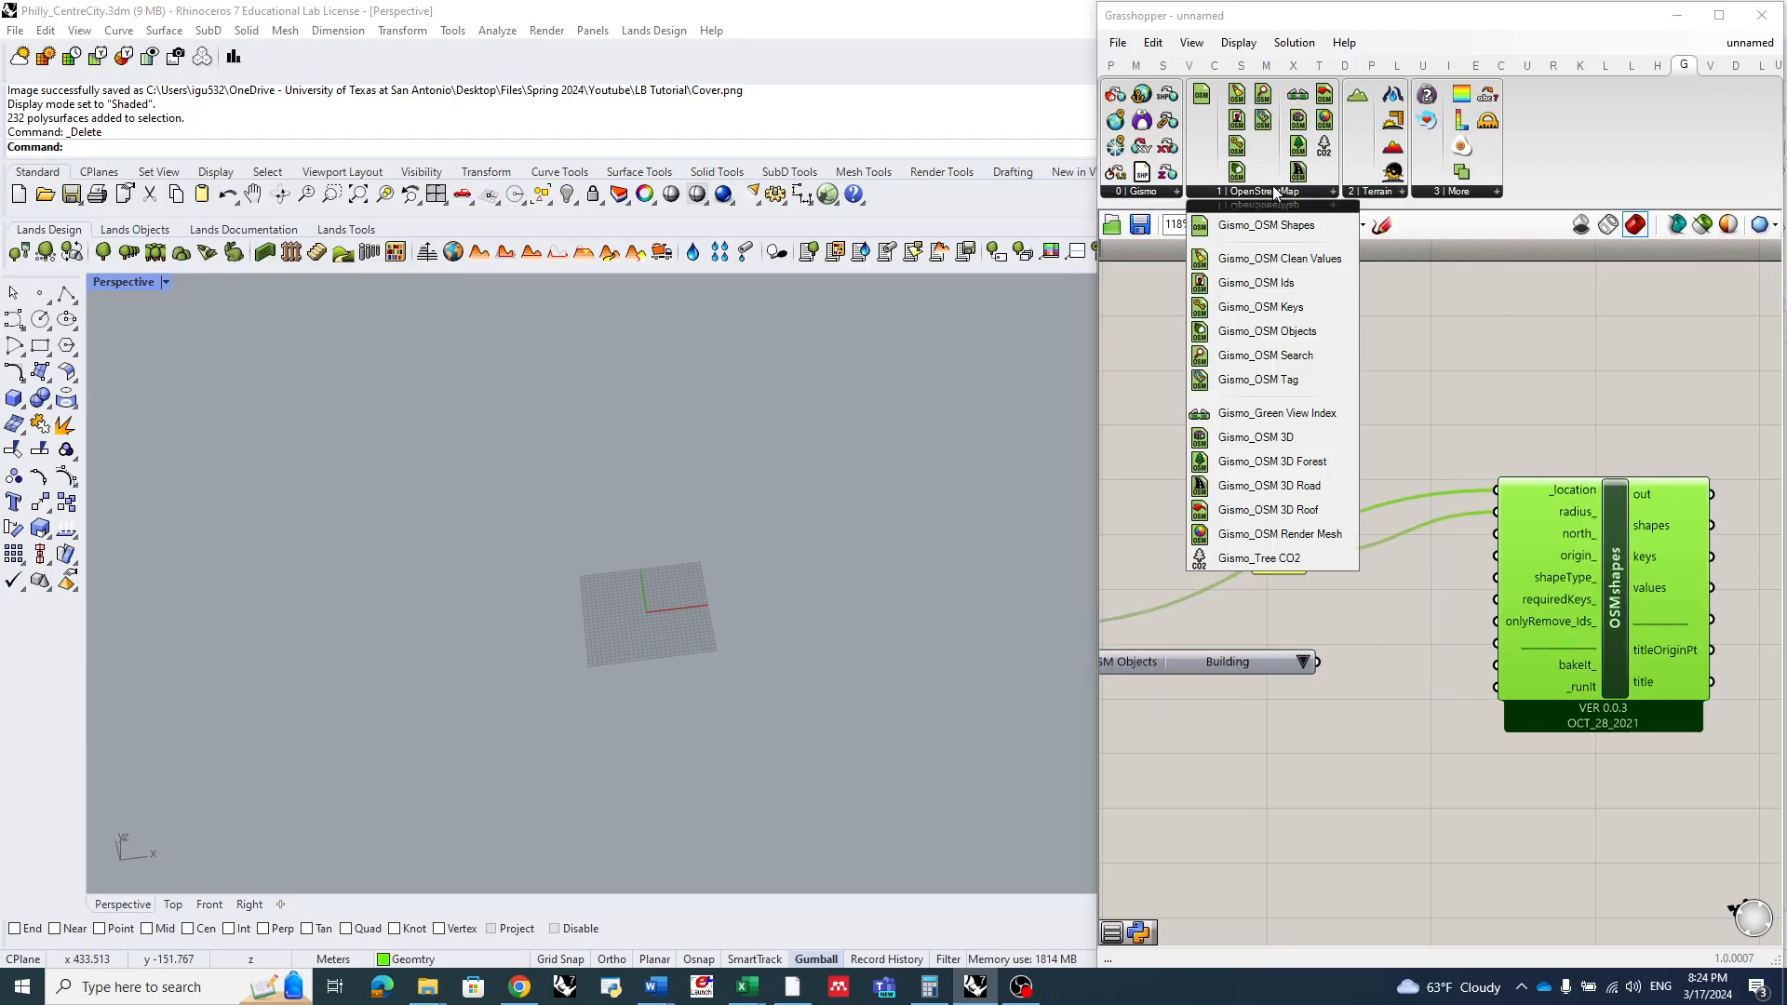
{"action": "left_click", "coordinate": [1266, 331]}
{"action": "left_click", "coordinate": [1387, 773]}
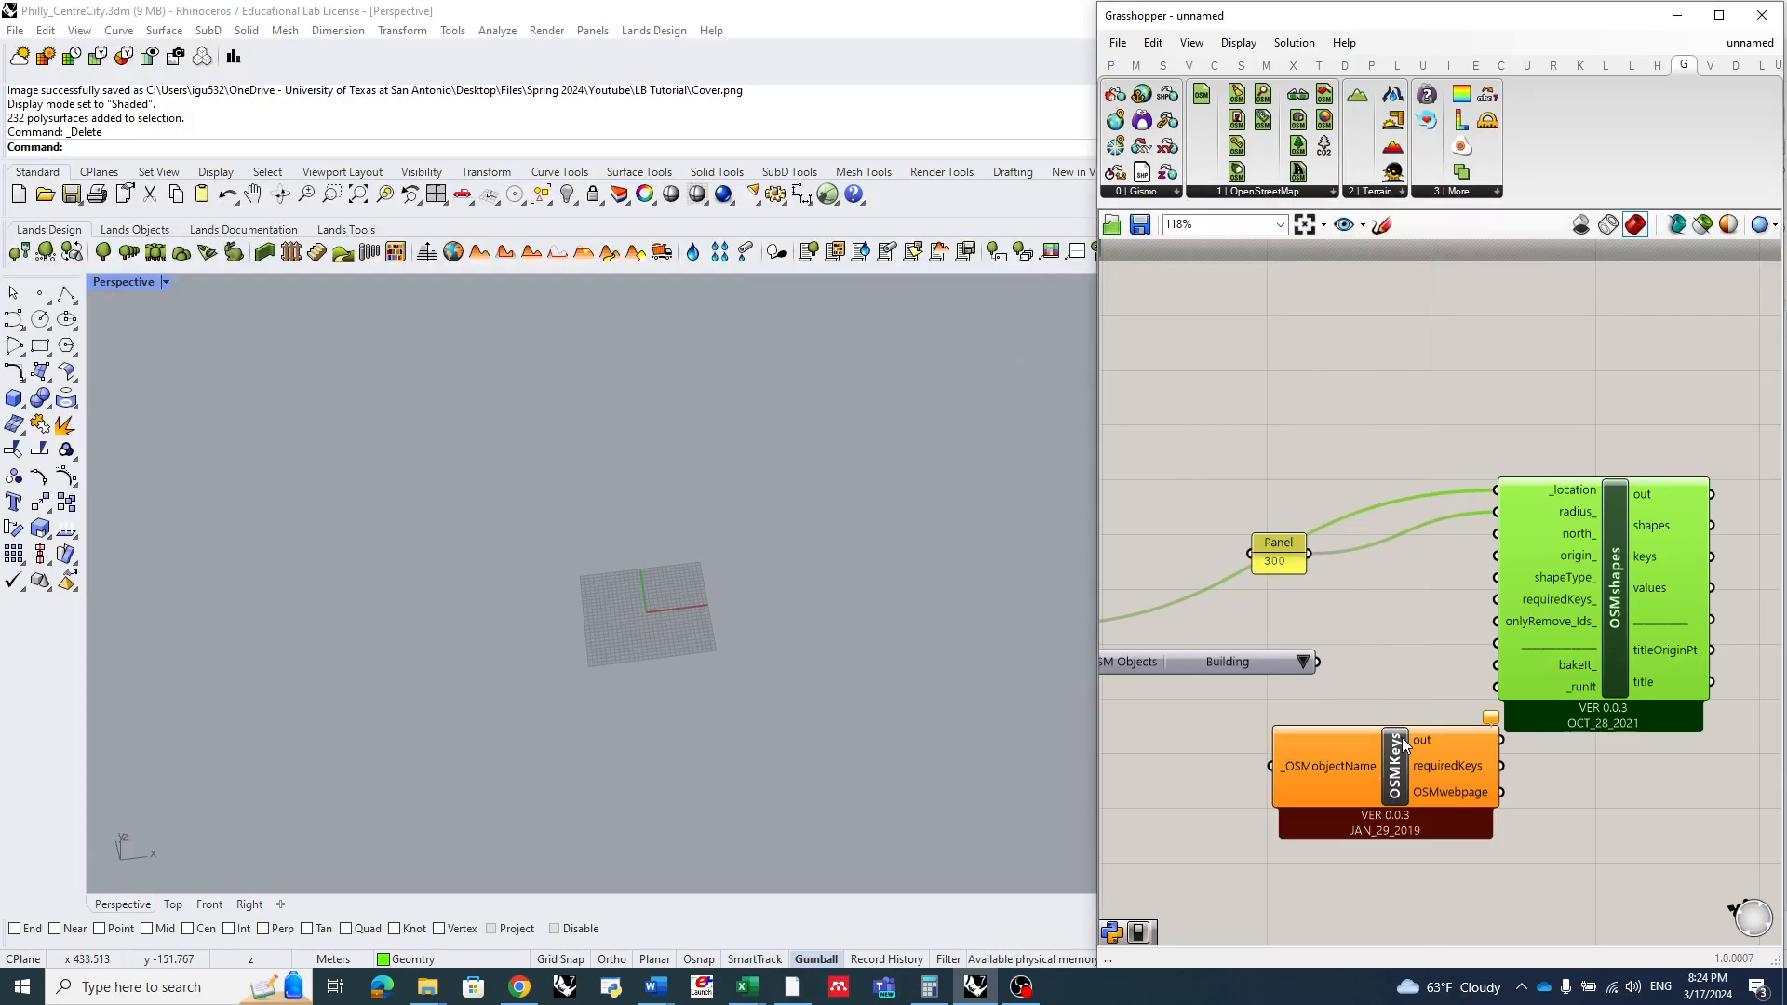
{"action": "left_click_drag", "start_coordinate": [1407, 770], "coordinate": [1368, 731]}
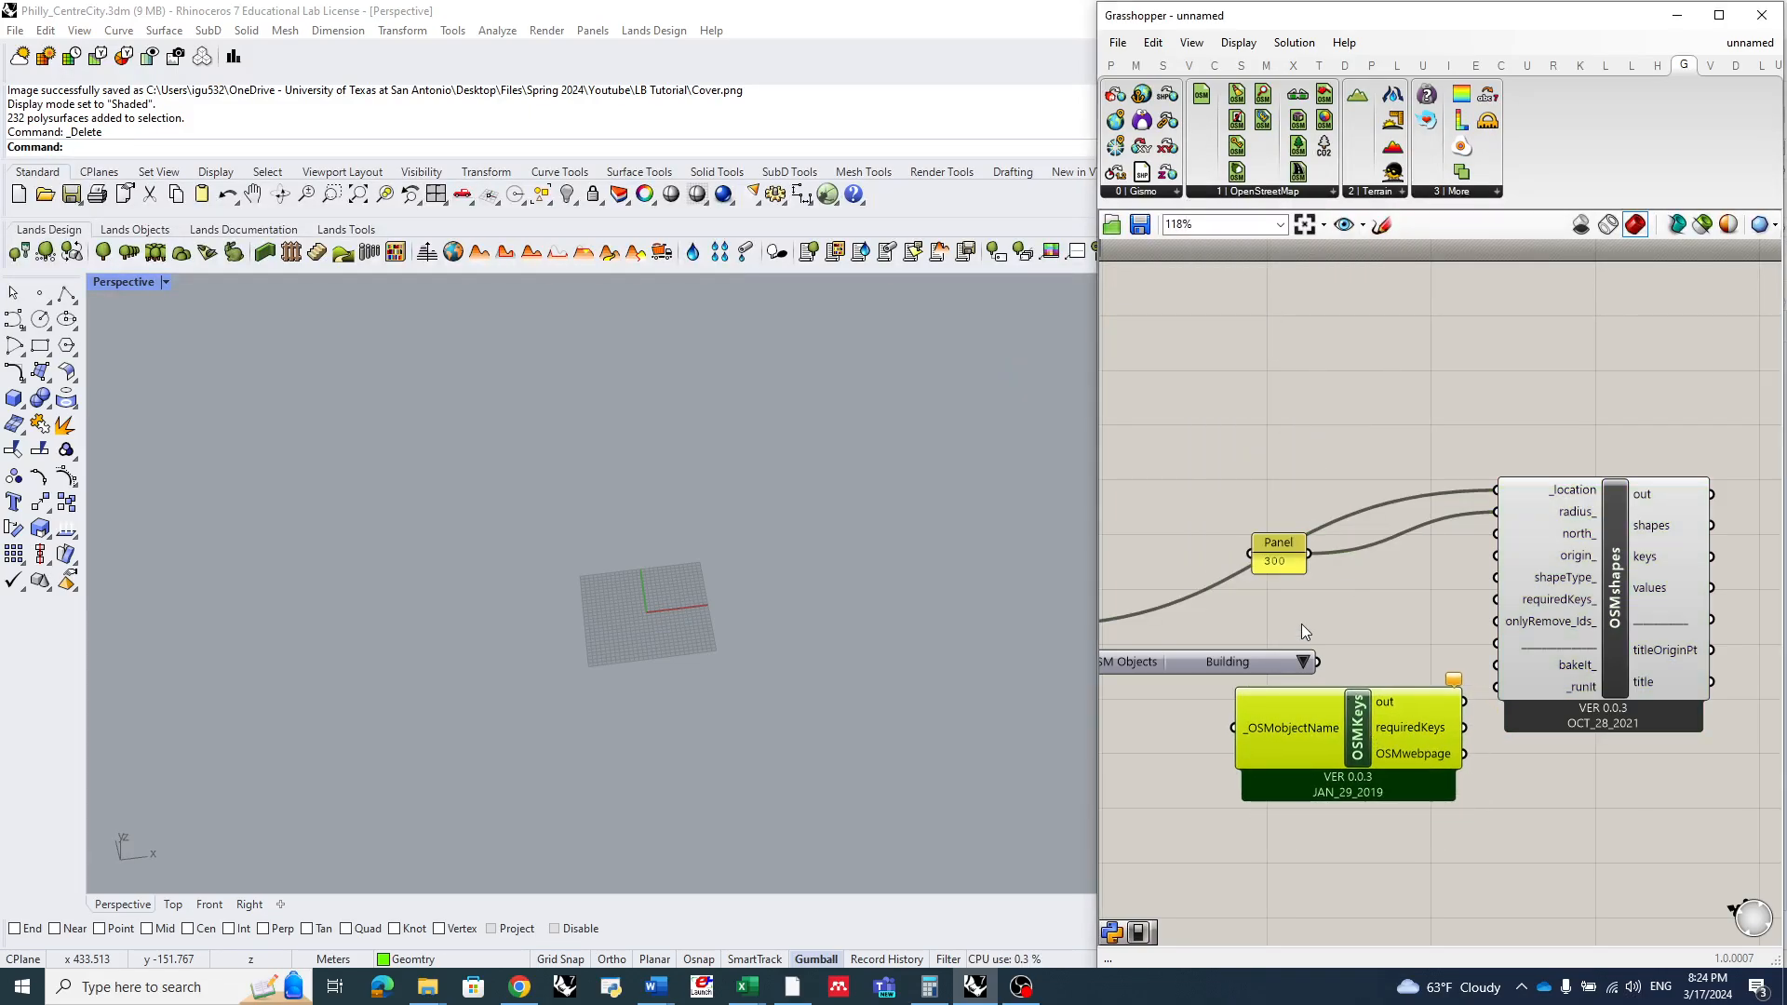
- Connect the Building OSM Objects list to OSMKeys' _OSMobjectName input and space OSMshapes further away from OSMKeys
{"action": "right_click_drag", "start_coordinate": [1164, 759], "coordinate": [1226, 694]}
{"action": "left_click_drag", "start_coordinate": [1192, 595], "coordinate": [1085, 672]}
{"action": "left_click_drag", "start_coordinate": [1280, 674], "coordinate": [1387, 665]}
{"action": "scroll", "coordinate": [1252, 684], "scroll_direction": "down", "scroll_amount": 3}
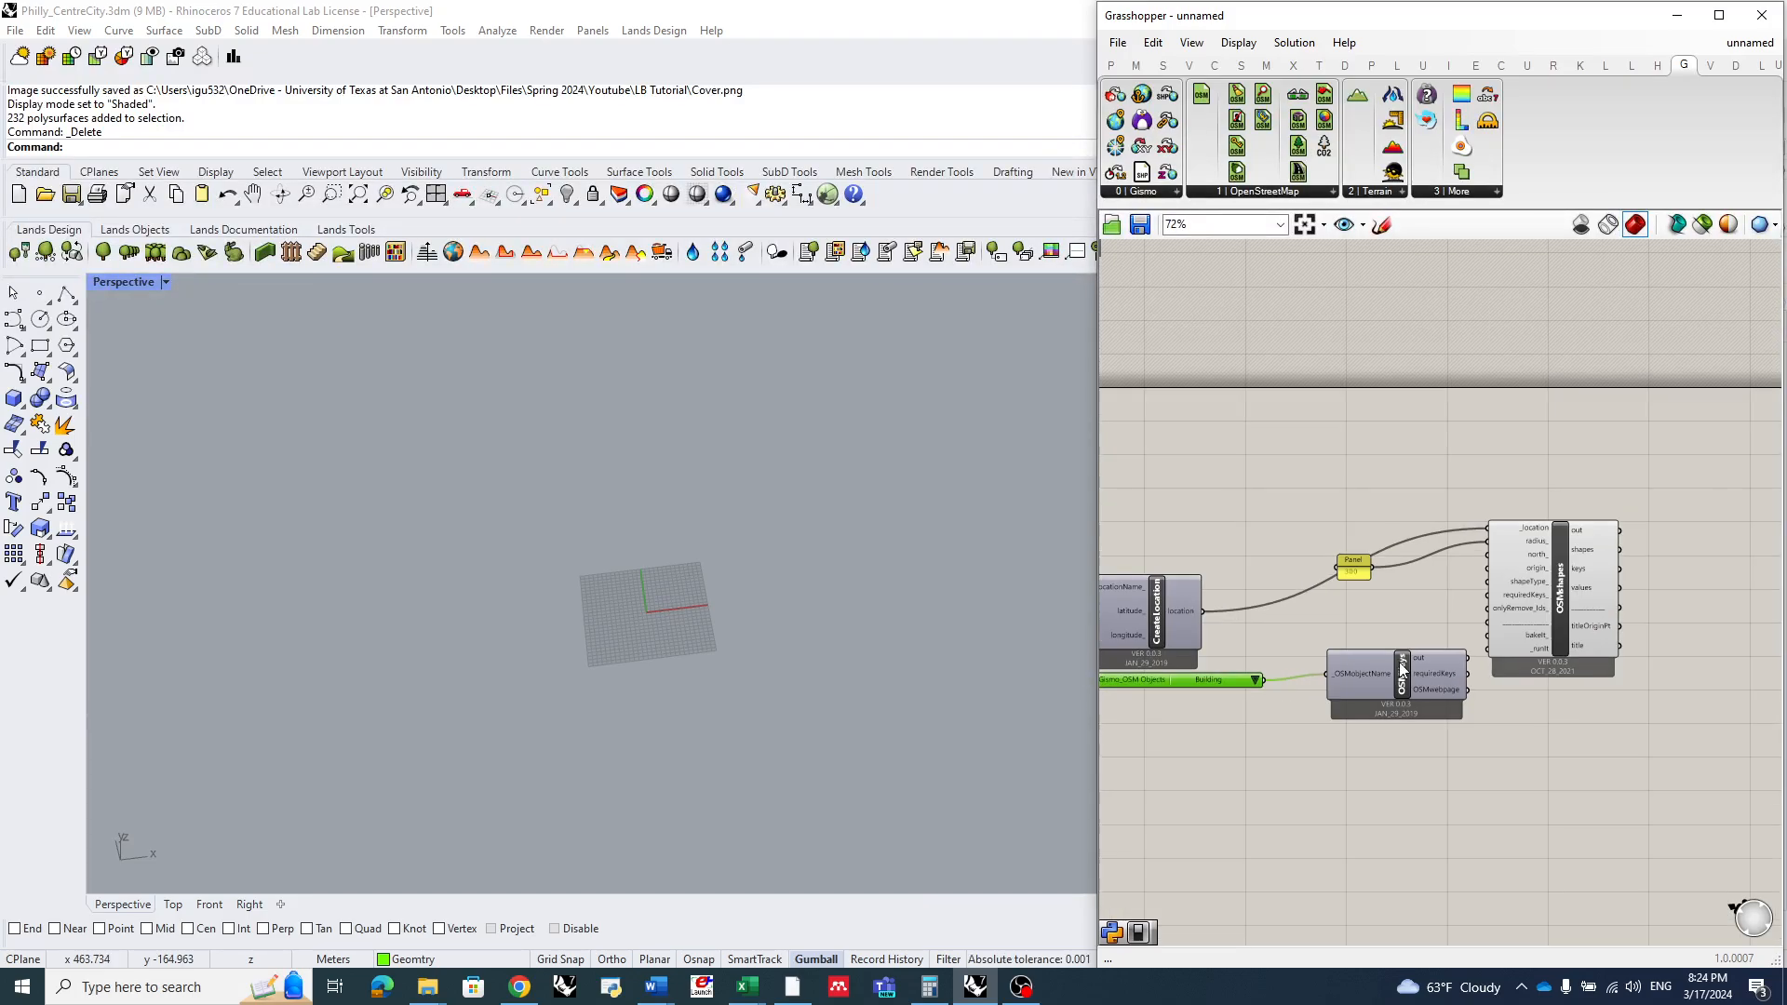
{"action": "scroll", "coordinate": [1518, 649], "scroll_direction": "up", "scroll_amount": 3}
{"action": "left_click_drag", "start_coordinate": [1583, 590], "coordinate": [1634, 596]}
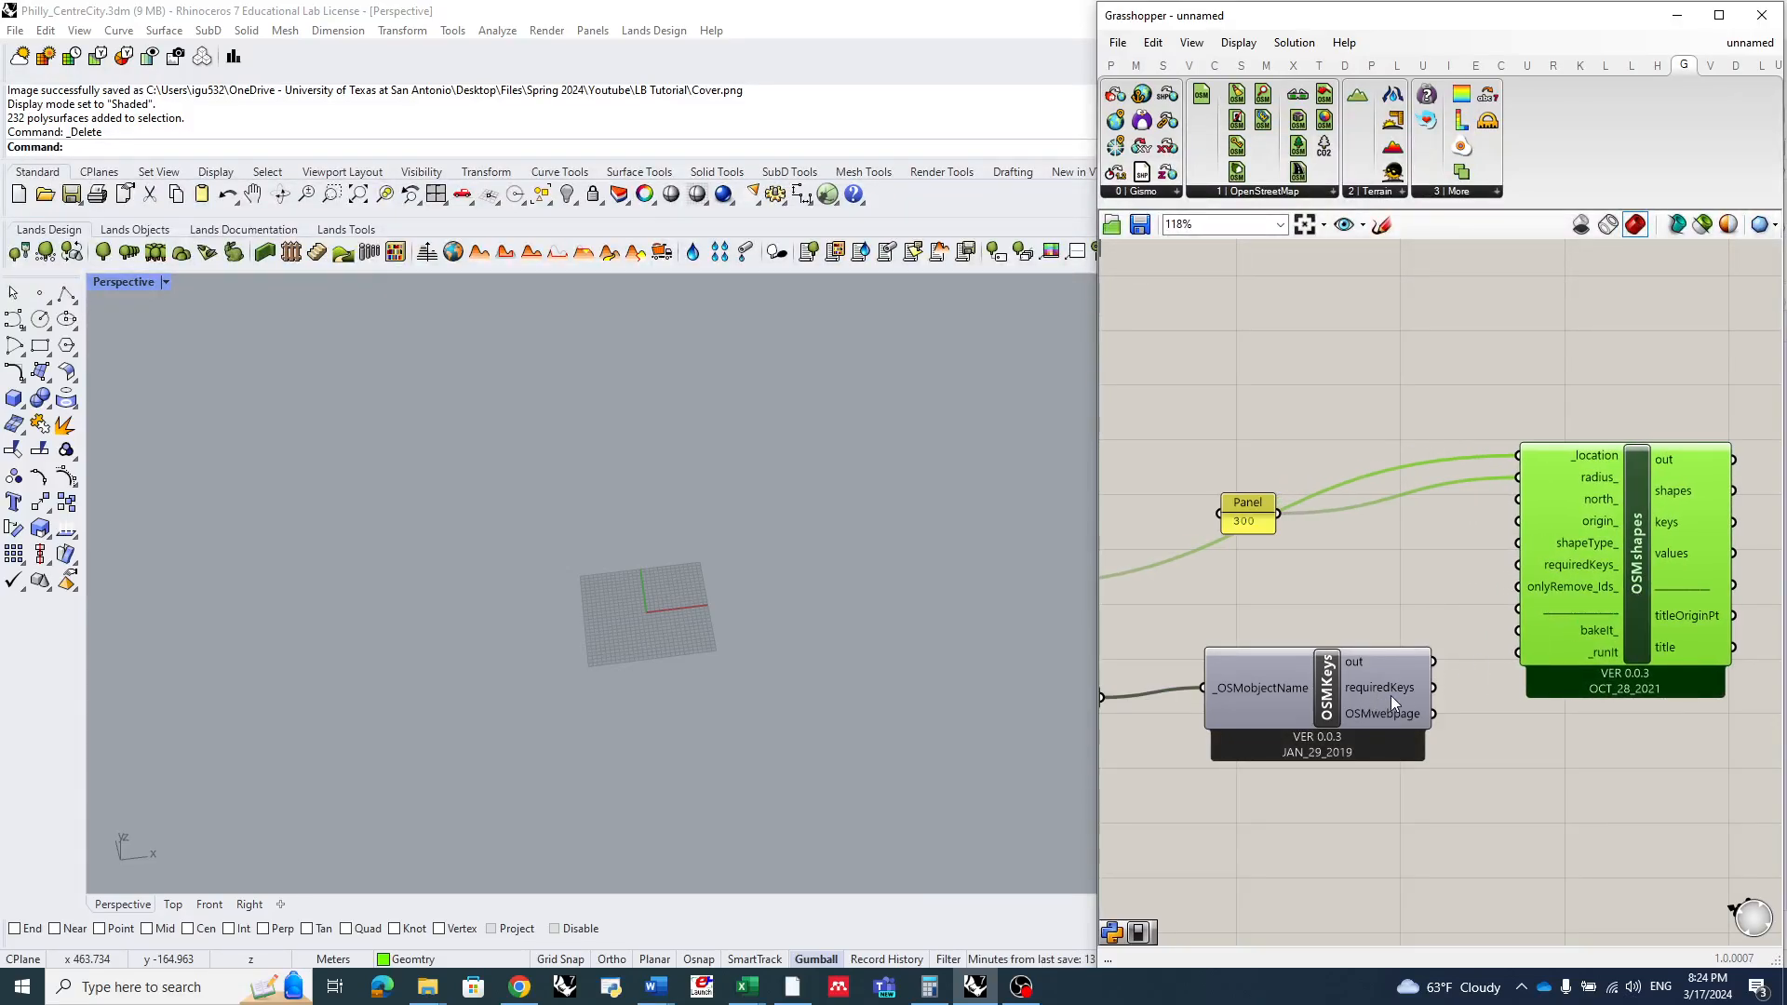
- Connect the requiredKeys output of OSMKeys to the requiredKeys_ input of OSMshapes
{"action": "left_click_drag", "start_coordinate": [1434, 662], "coordinate": [1518, 566]}
{"action": "scroll", "coordinate": [1322, 558], "scroll_direction": "down", "scroll_amount": 3}
{"action": "scroll", "coordinate": [1545, 619], "scroll_direction": "up", "scroll_amount": 3}
{"action": "left_click_drag", "start_coordinate": [1405, 543], "coordinate": [1547, 547]}
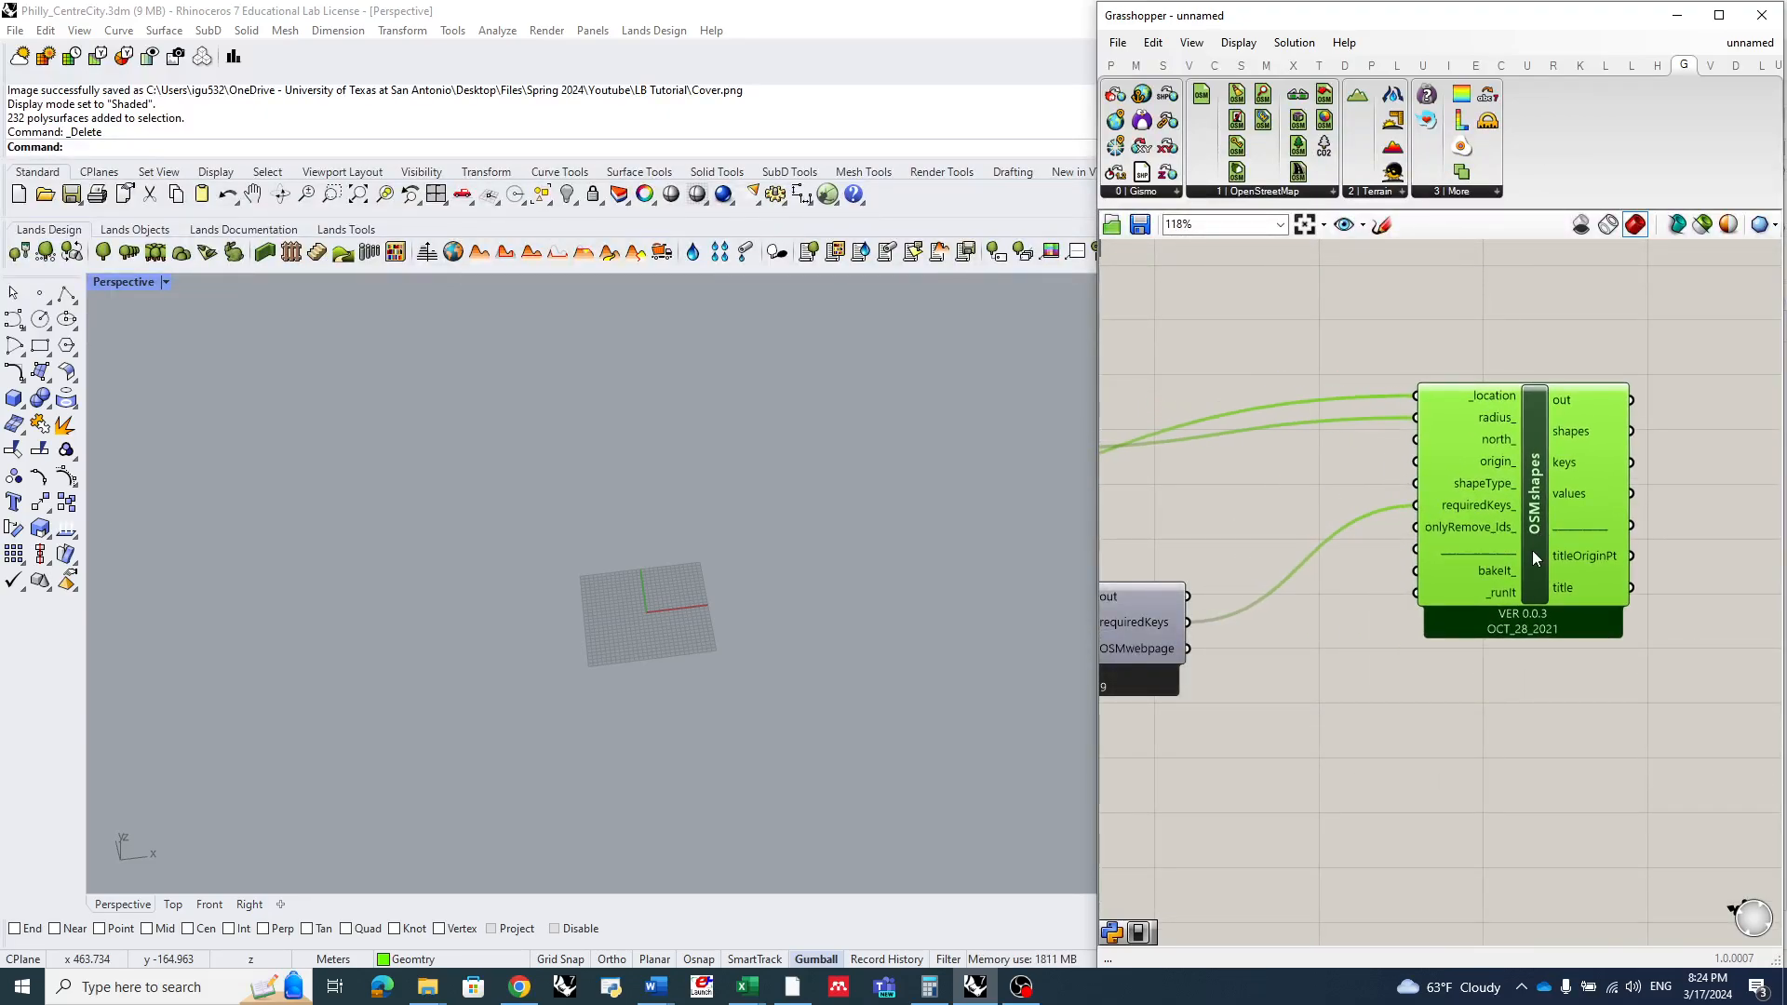
- Add a Boolean Toggle set to True near OSMshapes and connect it to the _runit input to generate the shapes
{"action": "double_click", "coordinate": [1422, 731]}
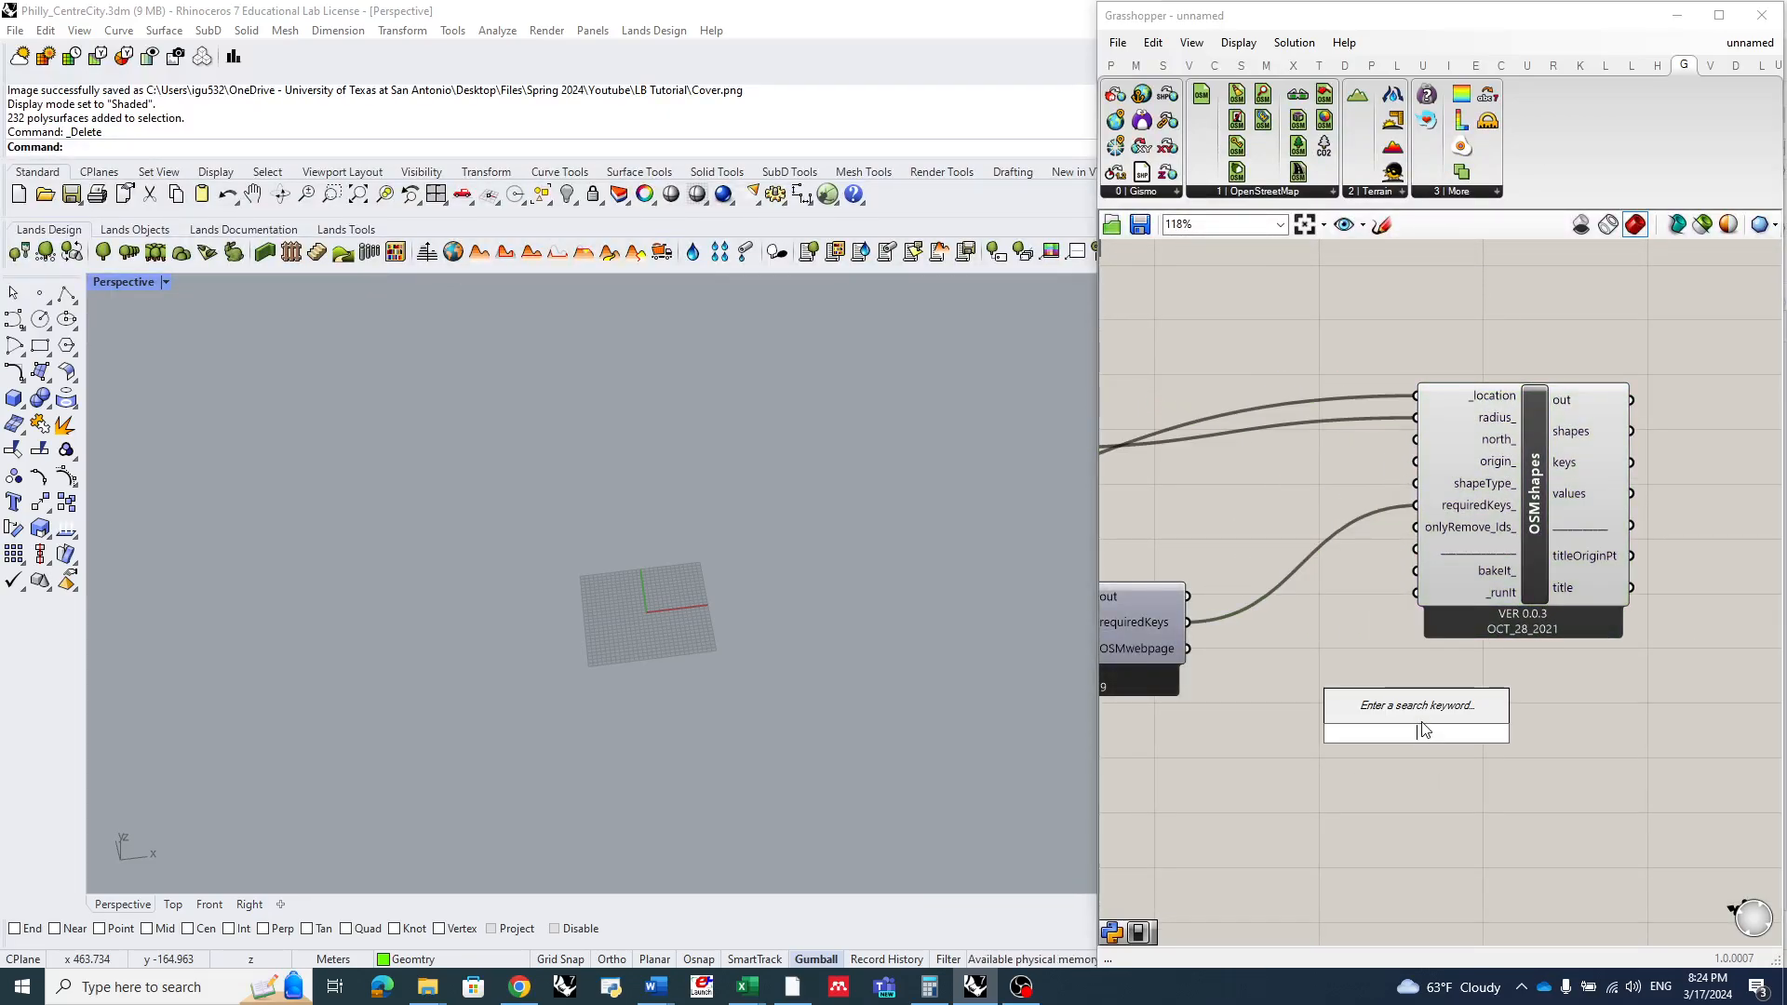
{"action": "type", "text": "boole"}
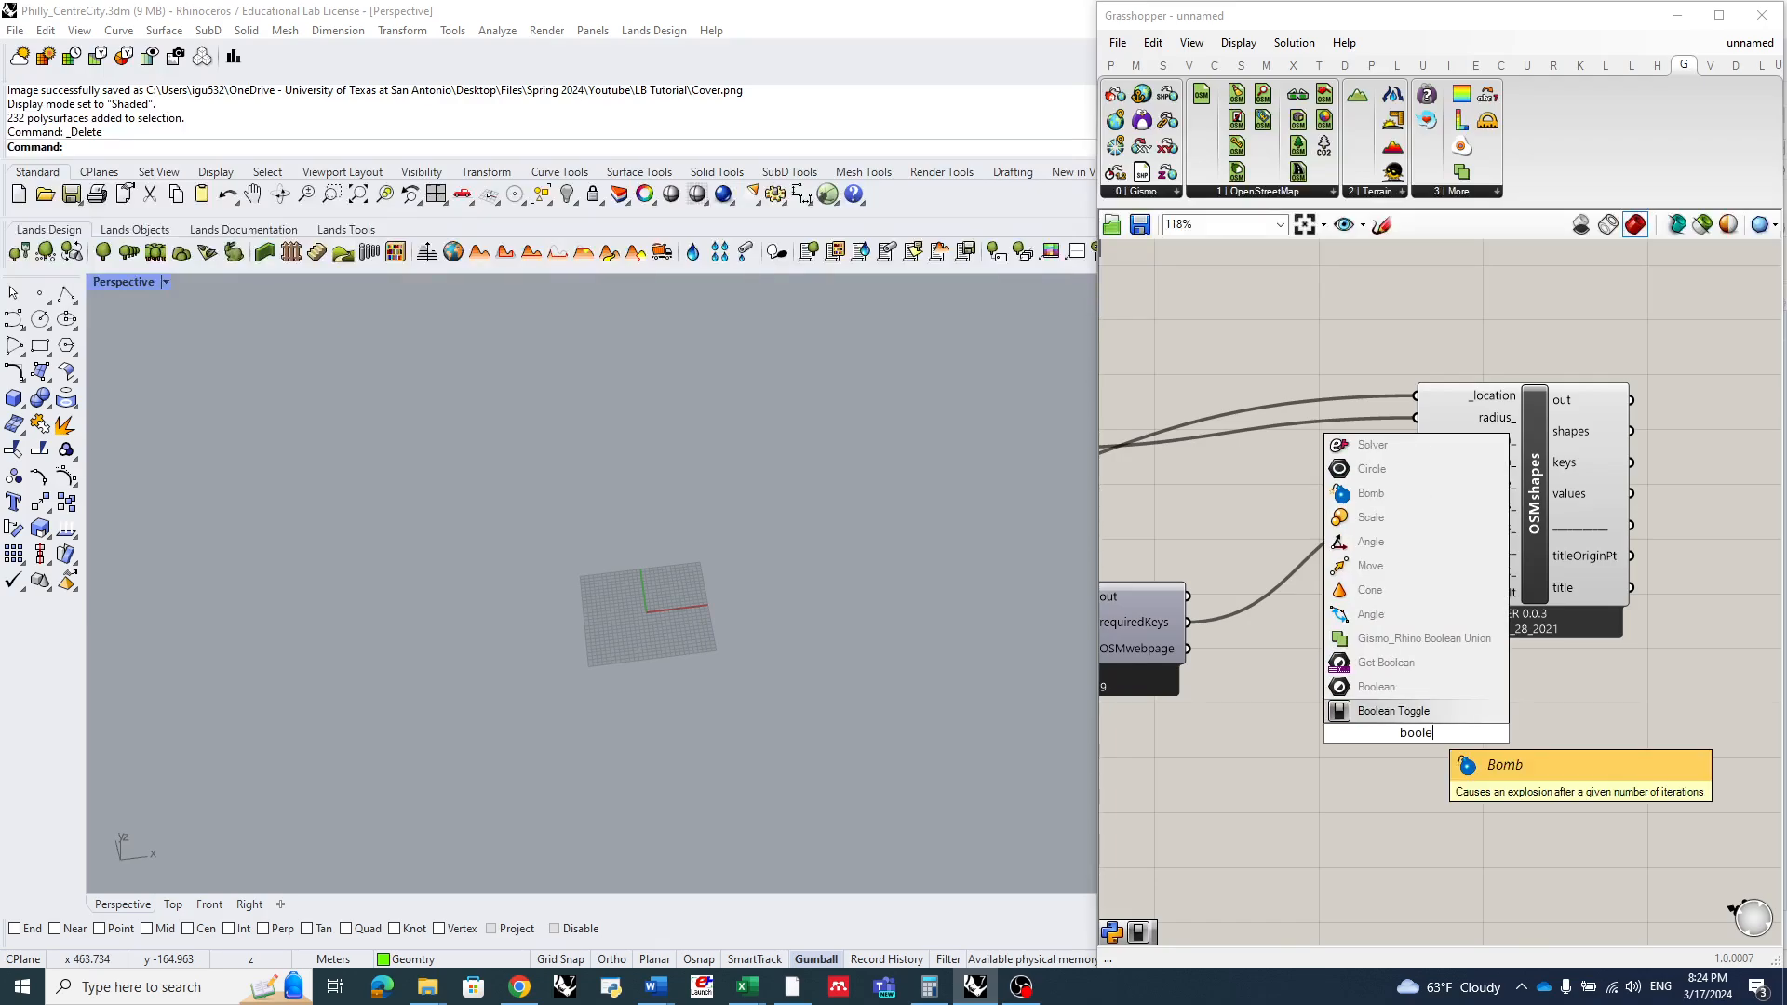
{"action": "left_click", "coordinate": [1405, 709]}
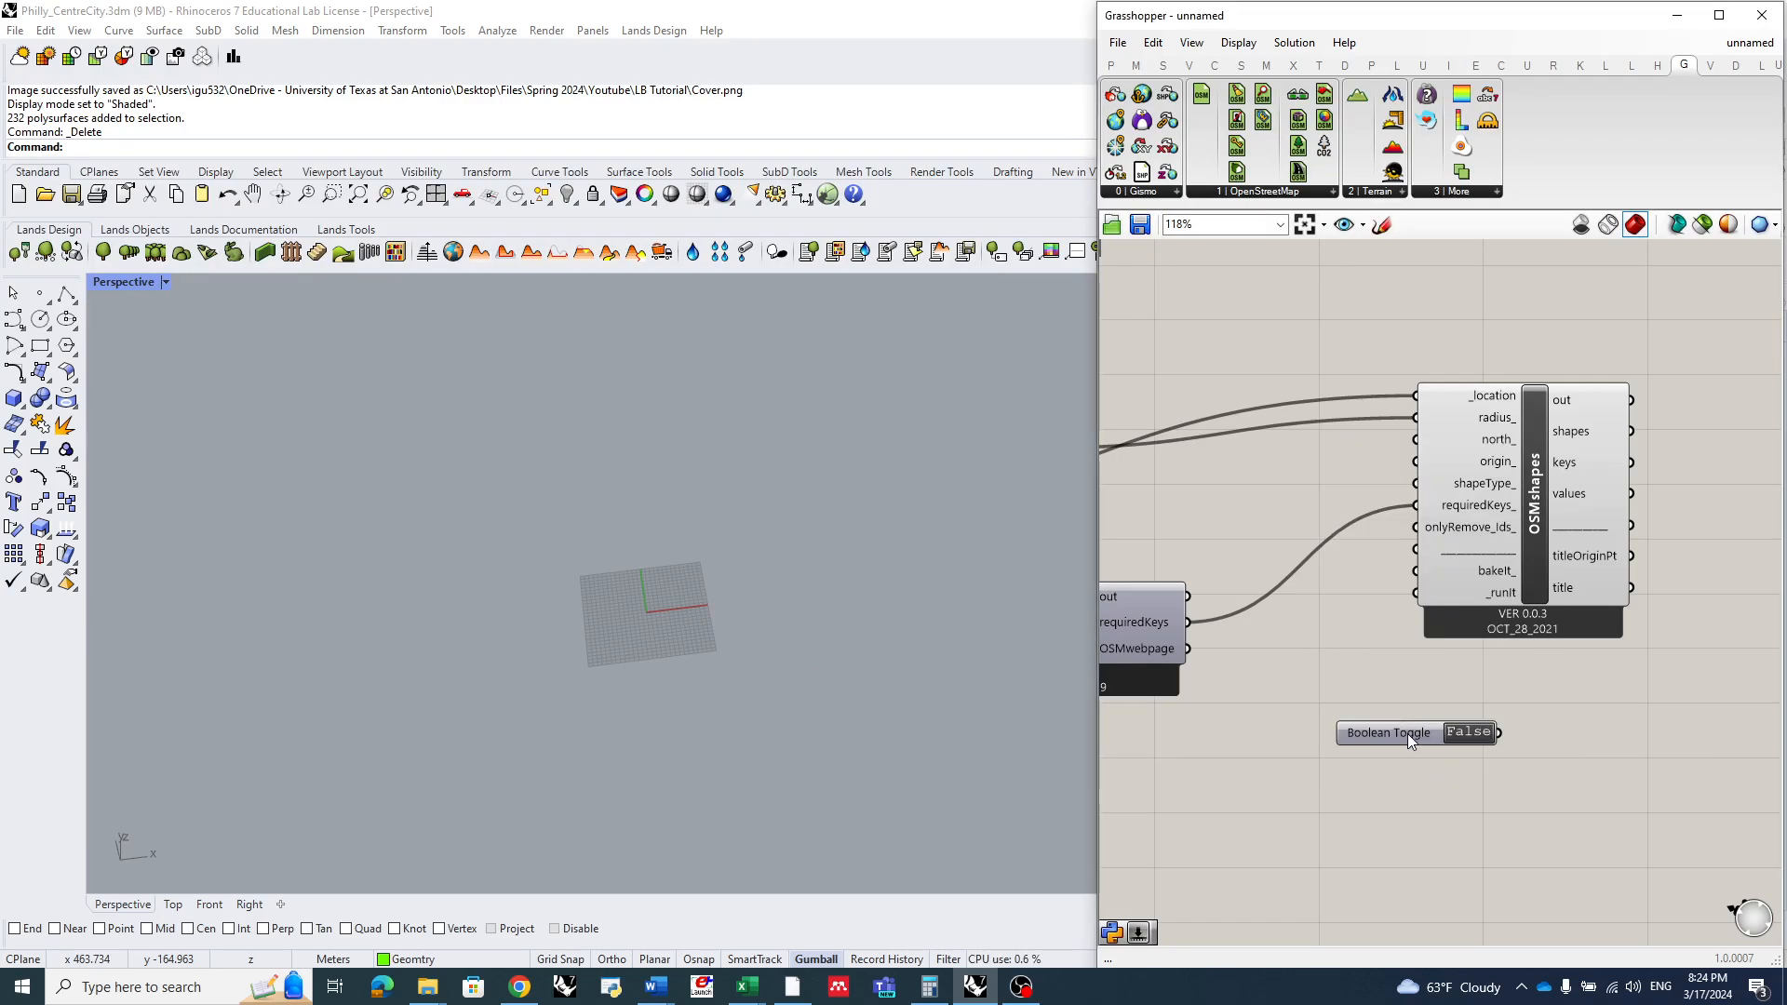
{"action": "left_click_drag", "start_coordinate": [1408, 733], "coordinate": [1322, 681]}
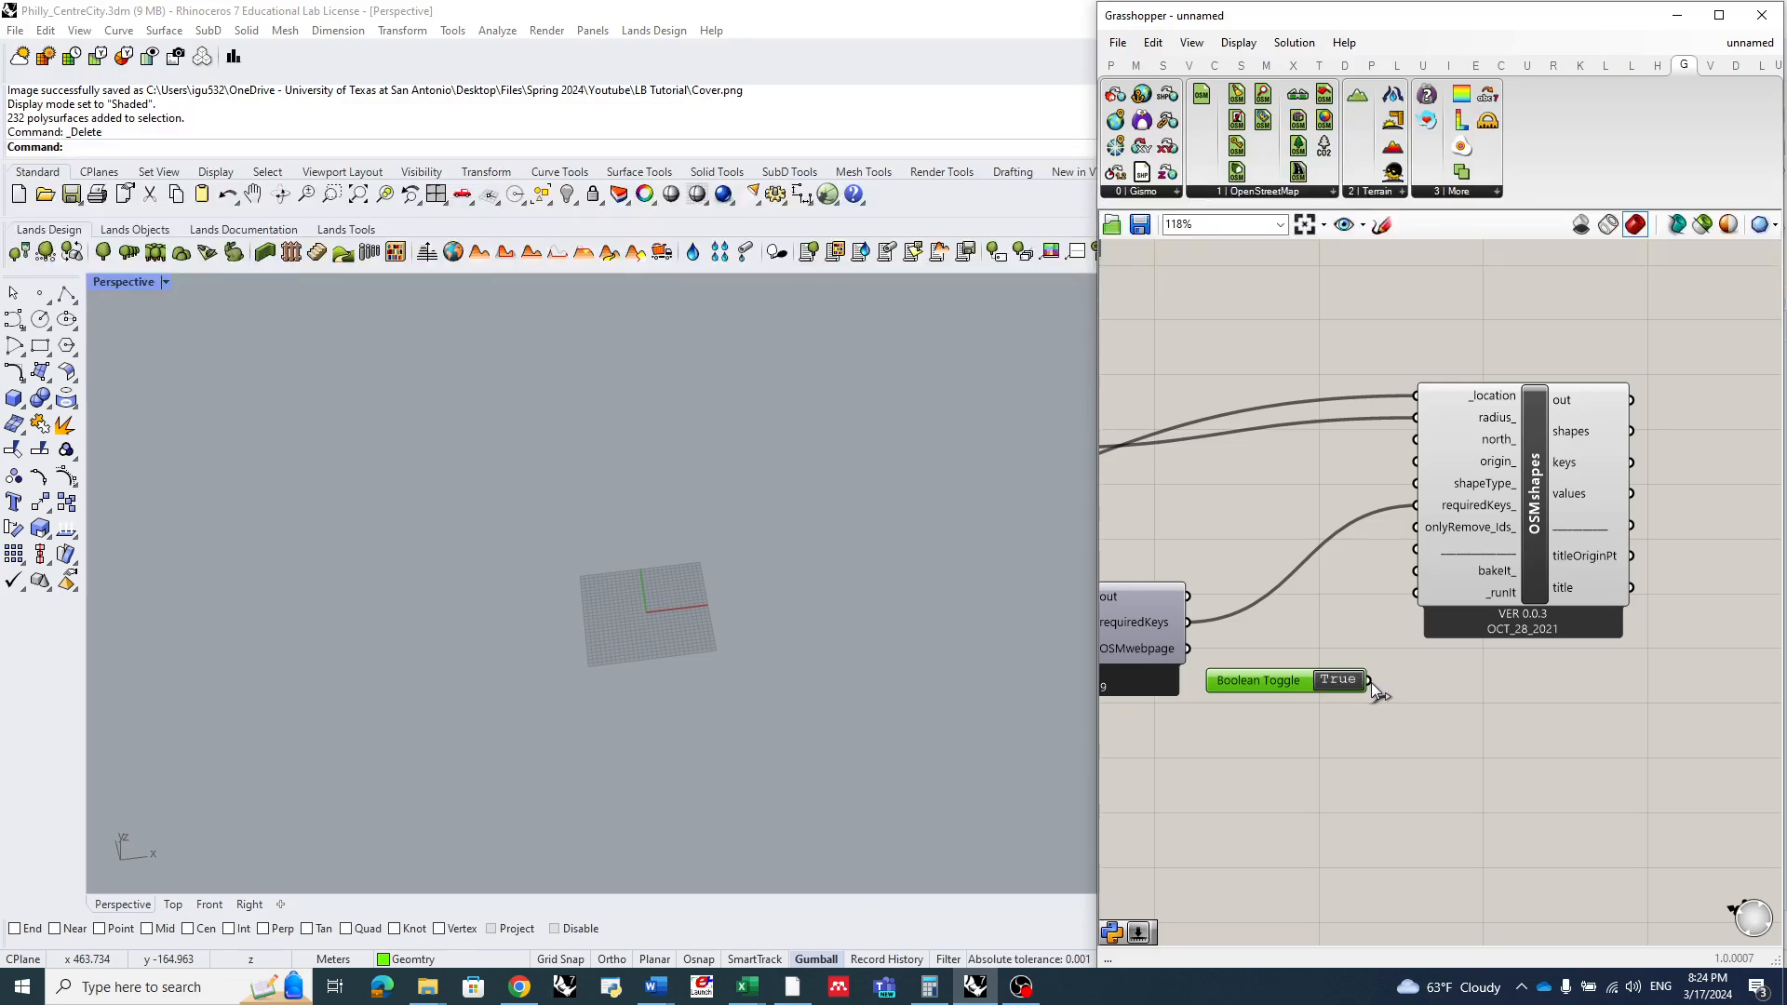
{"action": "left_click_drag", "start_coordinate": [1368, 681], "coordinate": [1406, 600]}
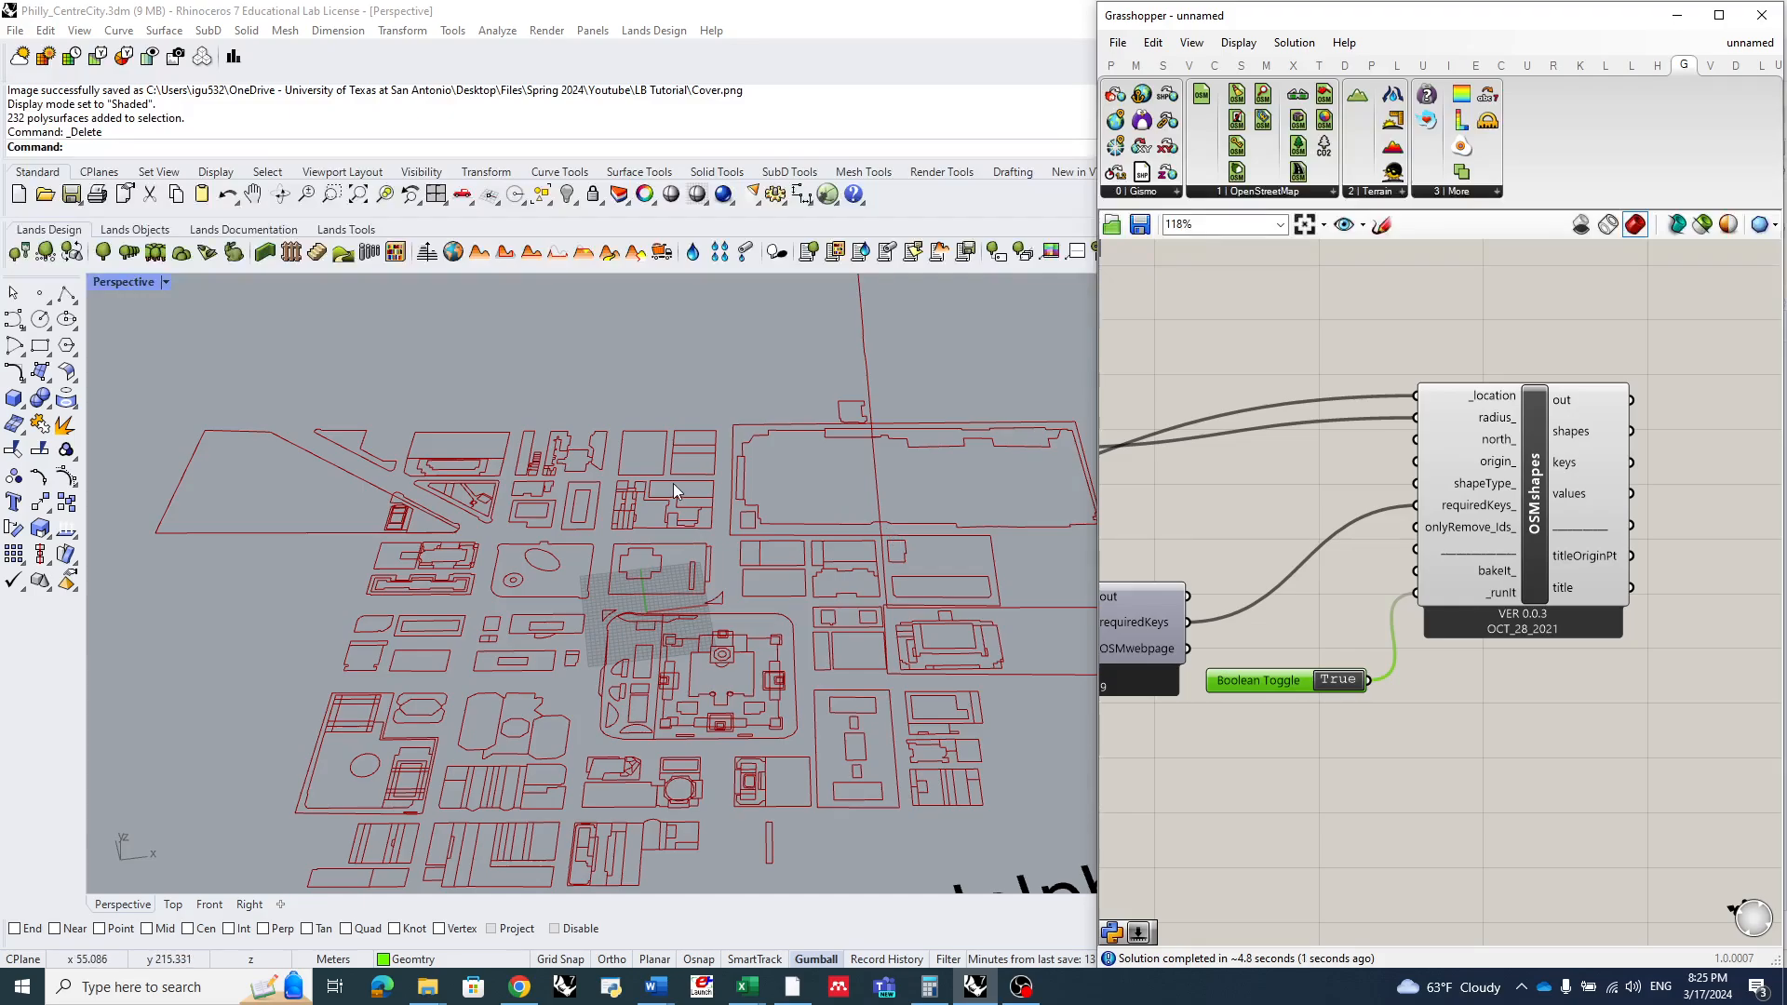
{"action": "scroll", "coordinate": [673, 484], "scroll_direction": "down", "scroll_amount": 5}
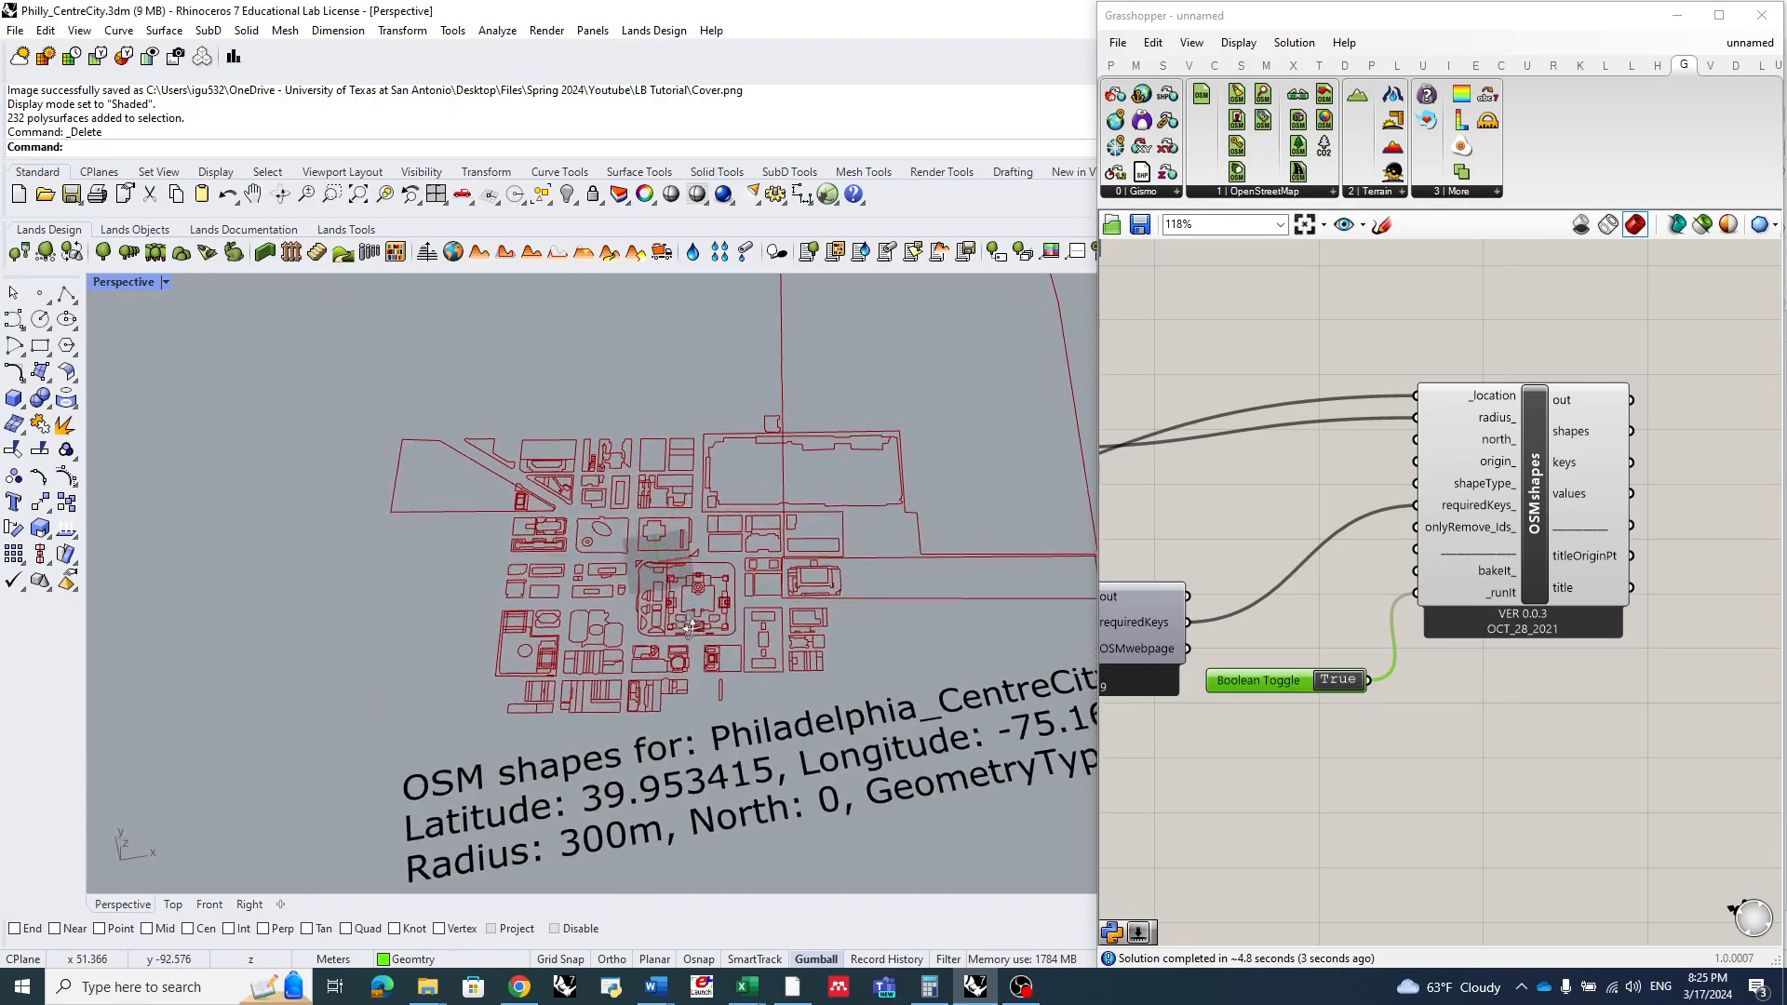
{"action": "scroll", "coordinate": [606, 572], "scroll_direction": "up", "scroll_amount": 3}
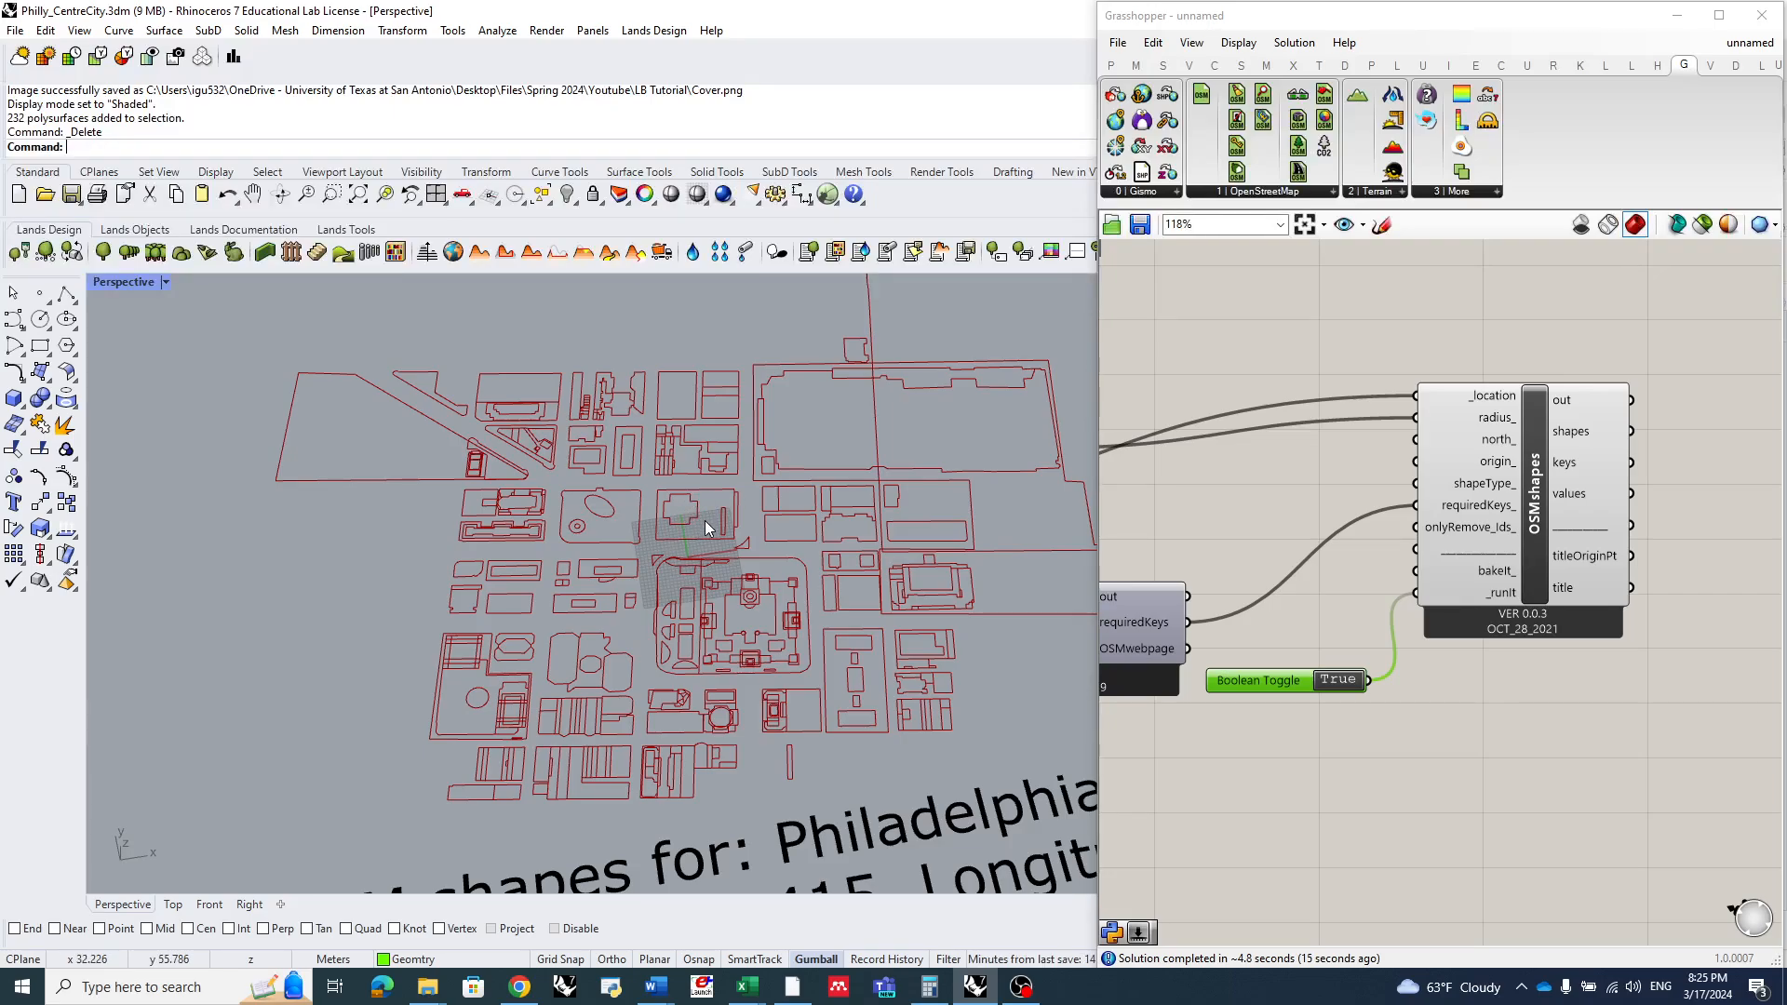
{"action": "right_click_drag", "start_coordinate": [702, 610], "coordinate": [711, 538]}
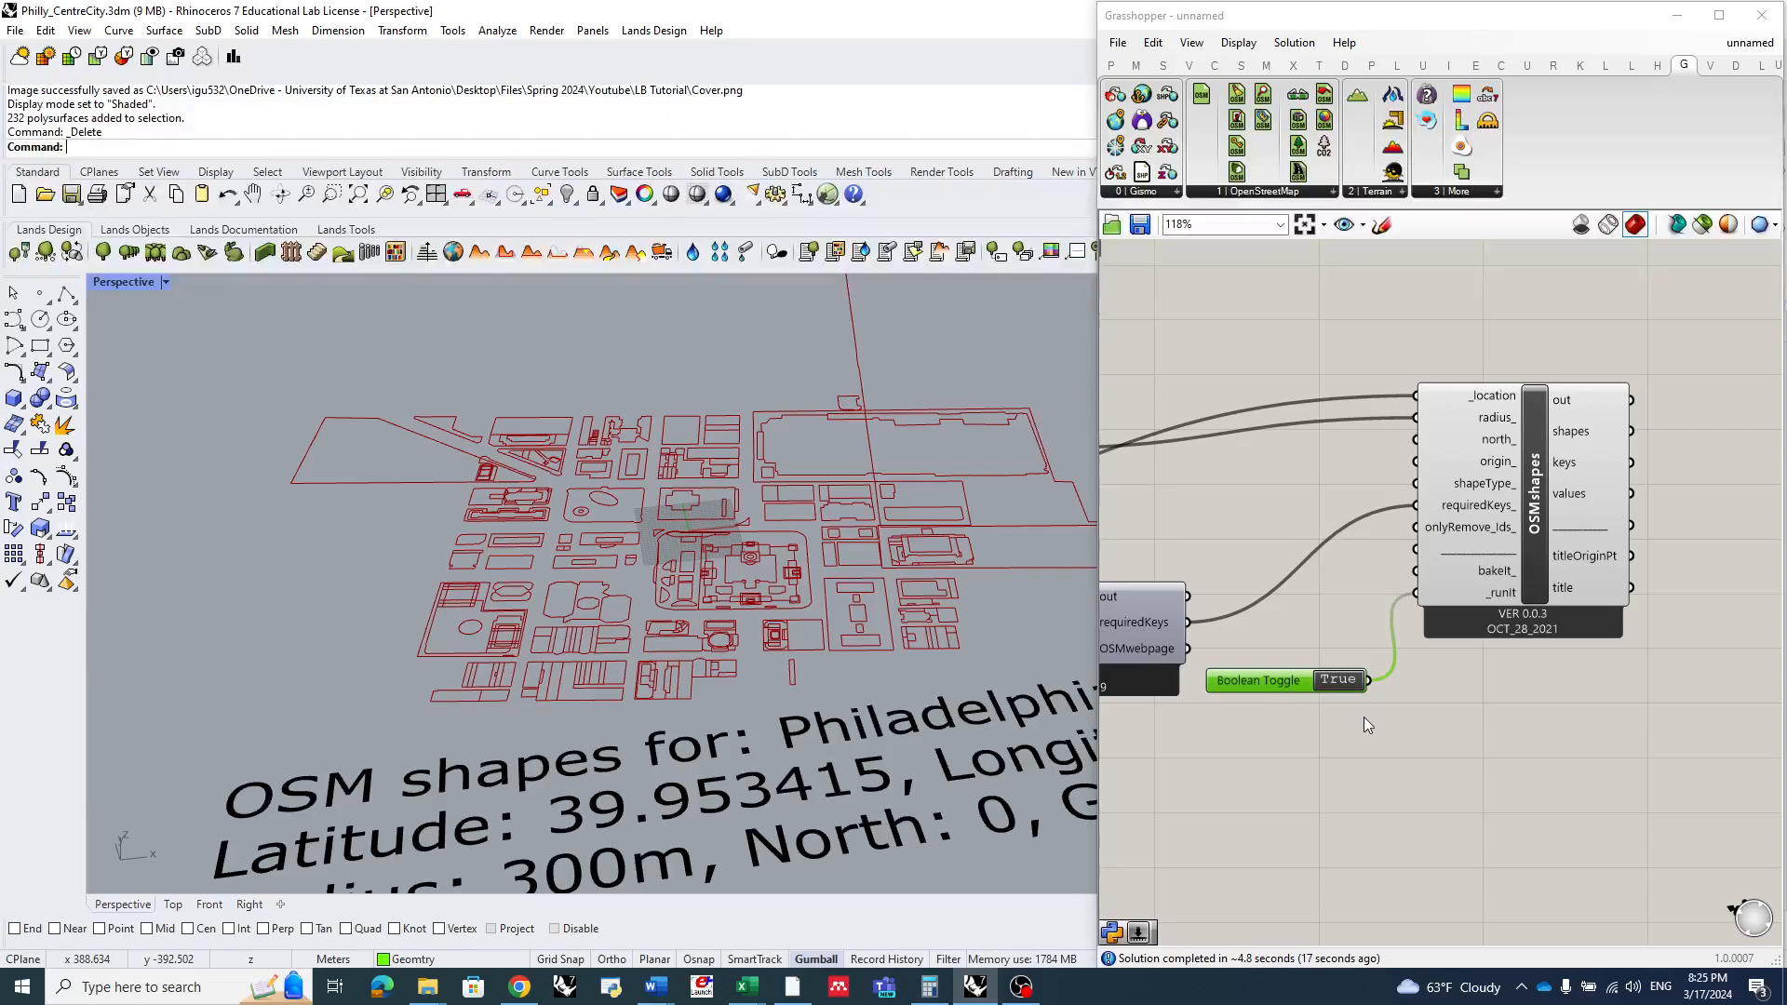
- Add the Gismo OSM 3D component beyond the output side of OSMshapes
{"action": "left_click", "coordinate": [1314, 189]}
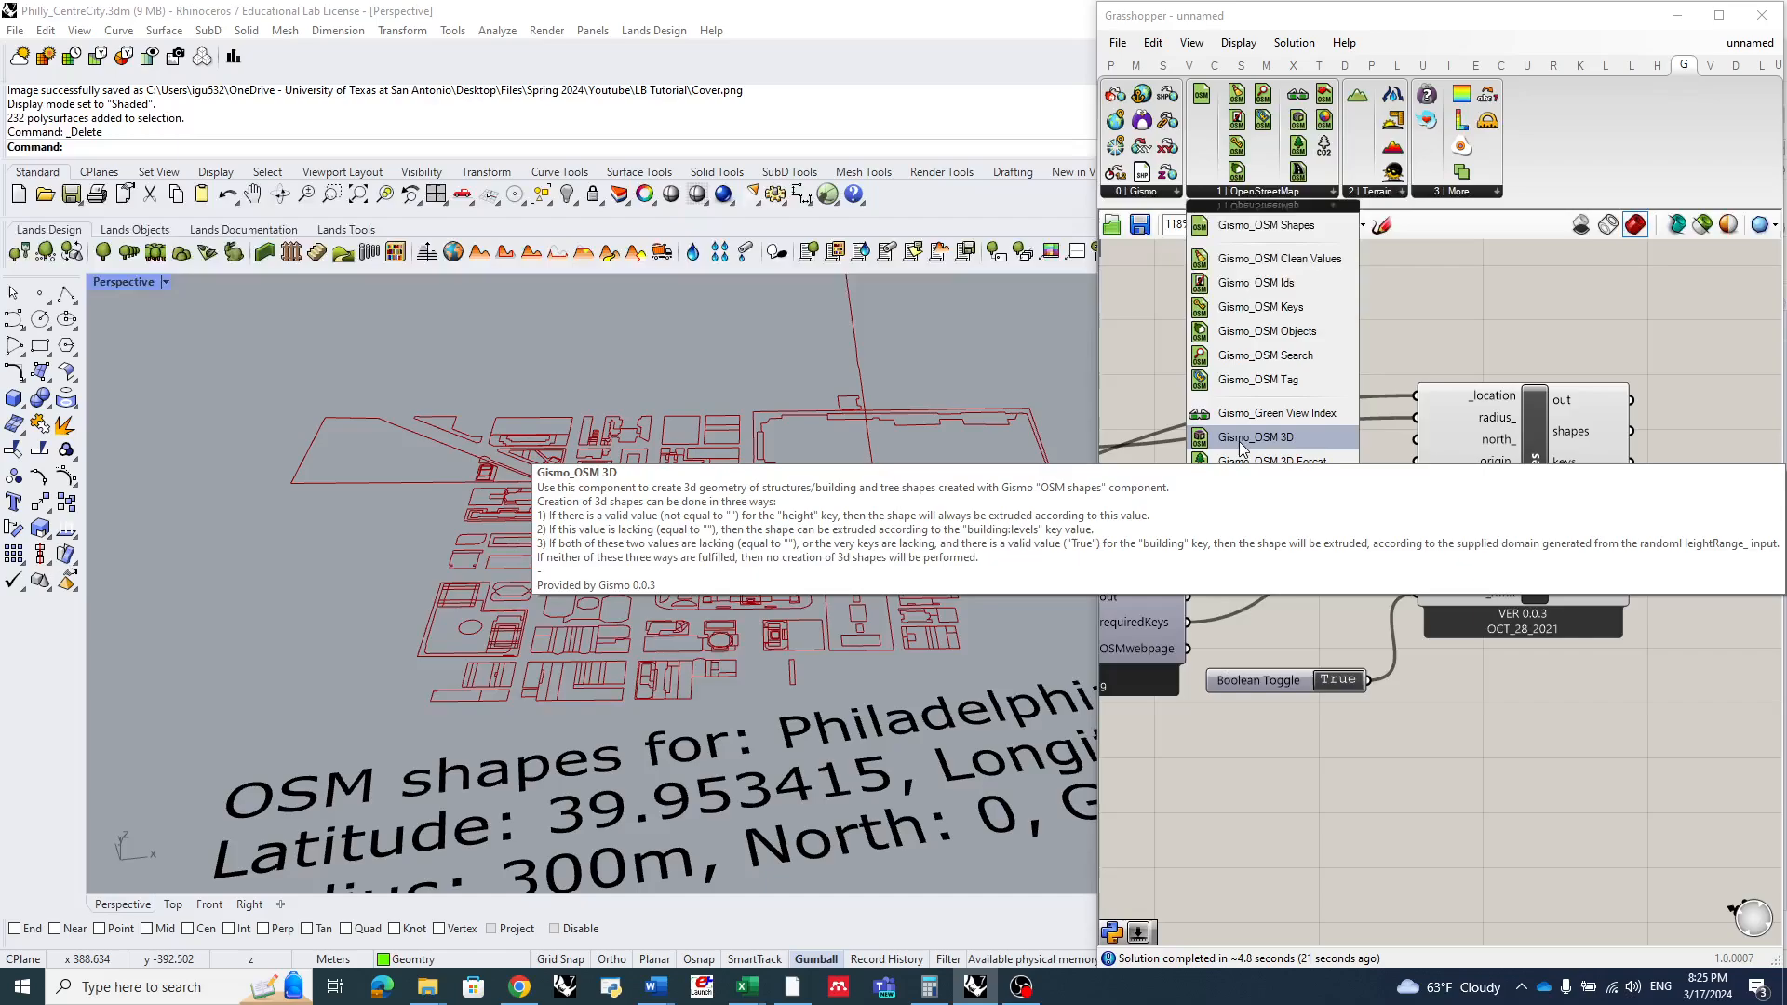
{"action": "left_click", "coordinate": [1254, 441]}
{"action": "scroll", "coordinate": [1207, 467], "scroll_direction": "down", "scroll_amount": 5}
{"action": "scroll", "coordinate": [1539, 495], "scroll_direction": "up", "scroll_amount": 3}
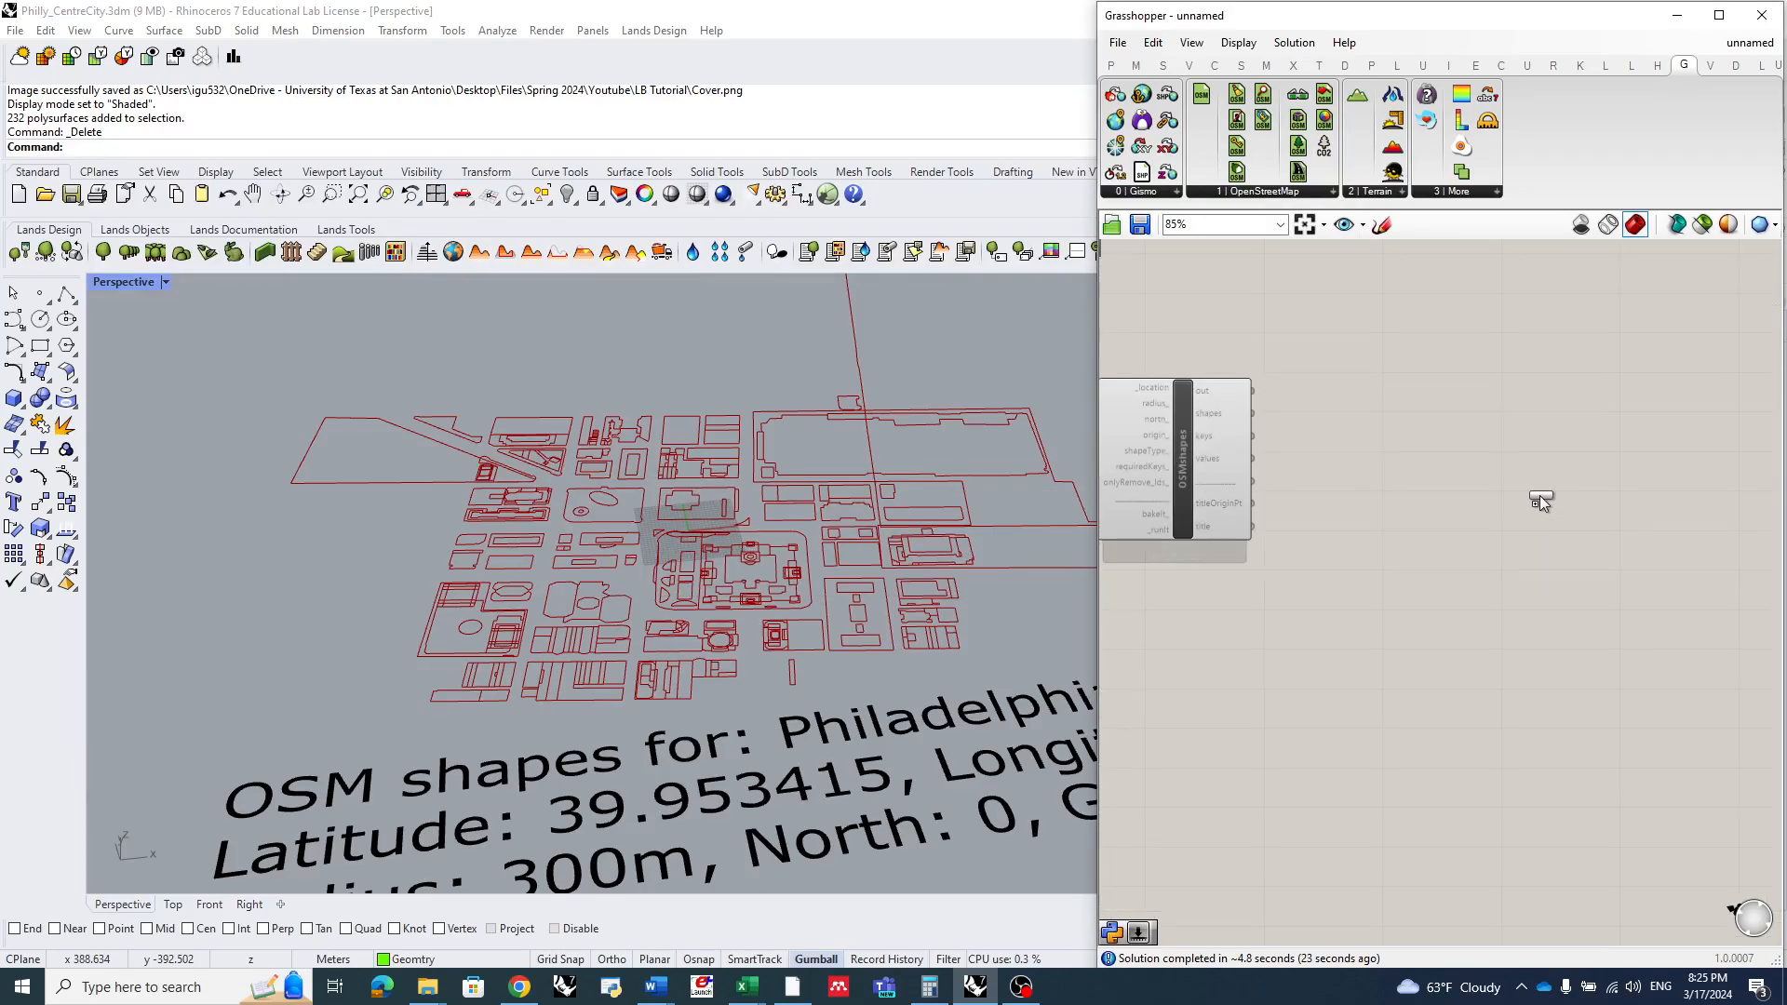
{"action": "left_click", "coordinate": [1482, 439]}
{"action": "left_click", "coordinate": [1498, 439]}
{"action": "scroll", "coordinate": [1519, 467], "scroll_direction": "up", "scroll_amount": 2}
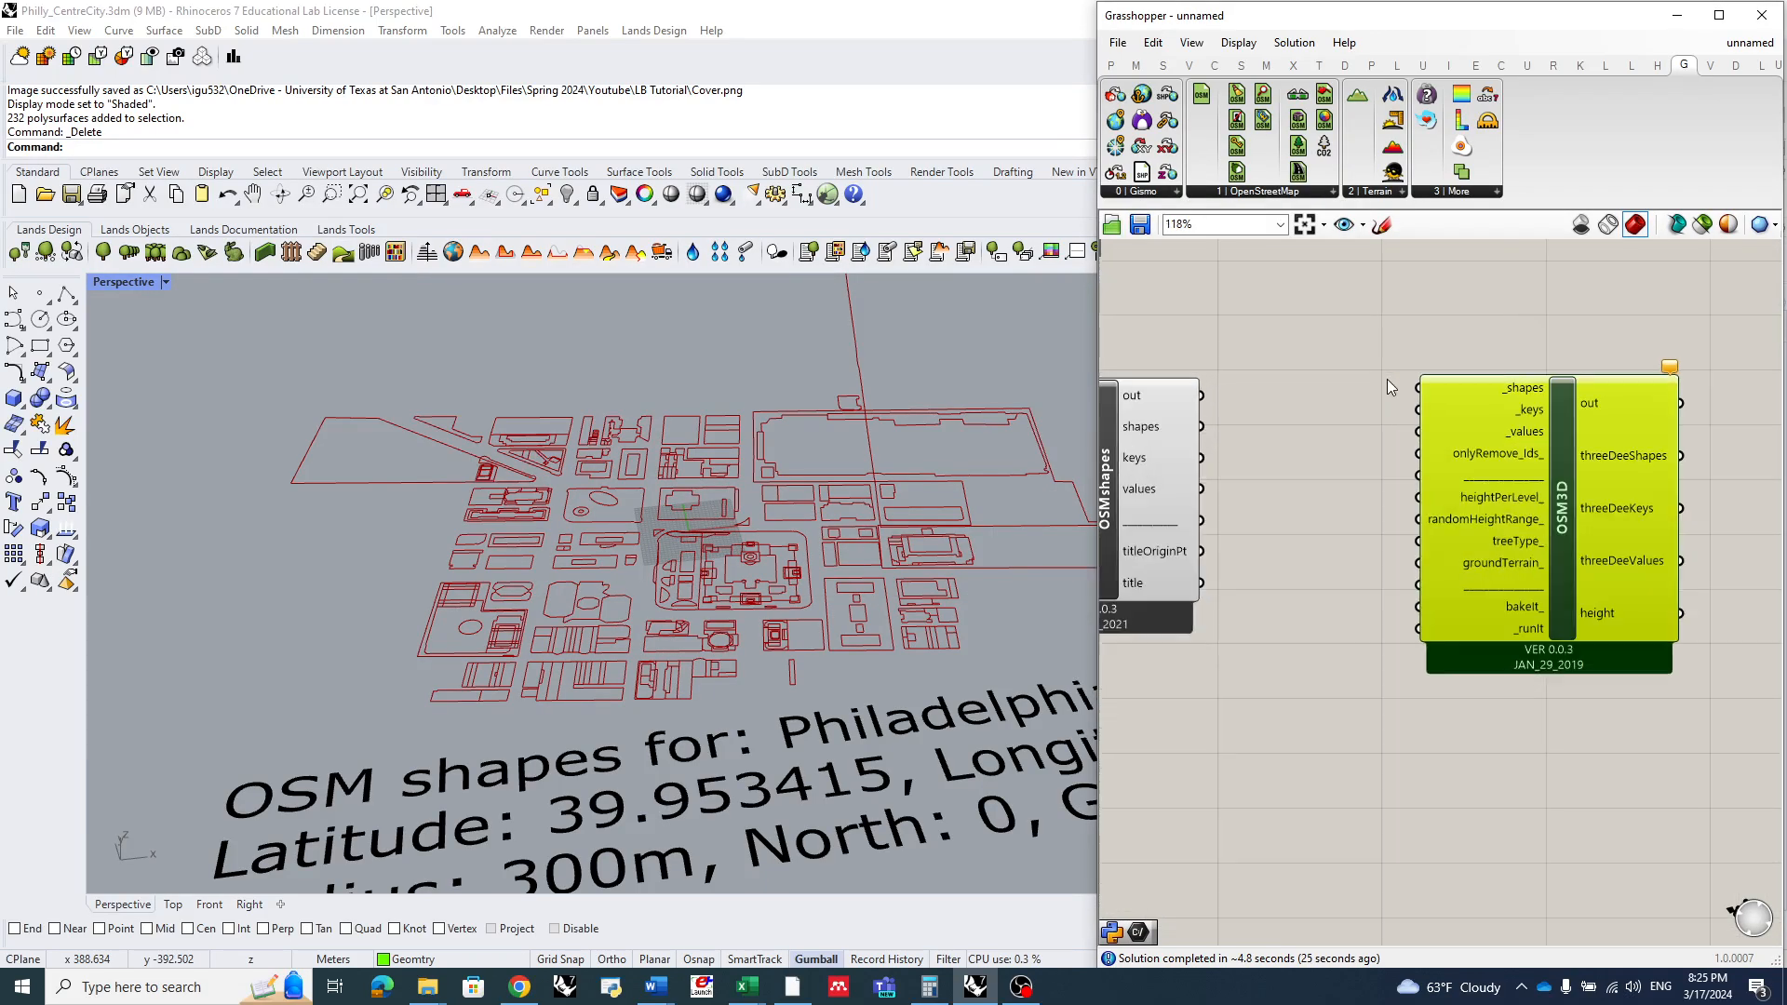
{"action": "scroll", "coordinate": [1573, 451], "scroll_direction": "down", "scroll_amount": 2}
{"action": "scroll", "coordinate": [1461, 409], "scroll_direction": "up", "scroll_amount": 2}
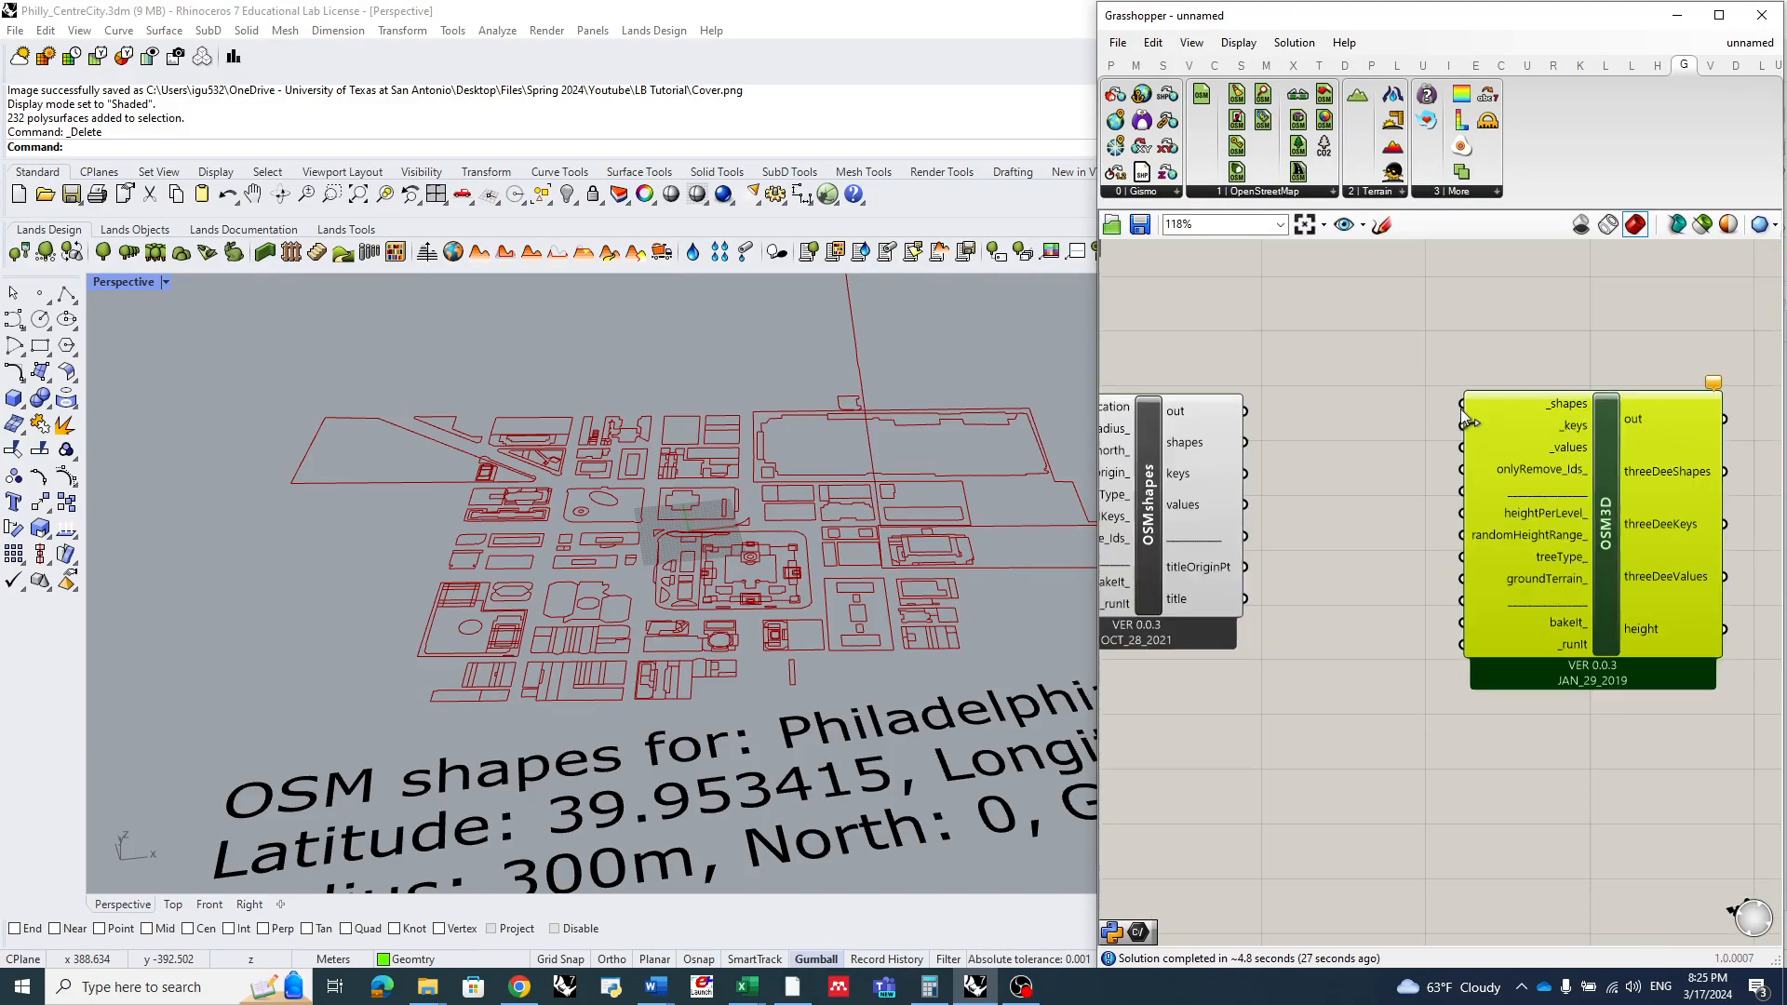
- Connect the OSMshapes shapes, keys and values outputs to the matching OSM3D inputs and shift OSM3D slightly away
{"action": "left_click_drag", "start_coordinate": [1246, 443], "coordinate": [1461, 404]}
{"action": "left_click_drag", "start_coordinate": [1246, 474], "coordinate": [1460, 426]}
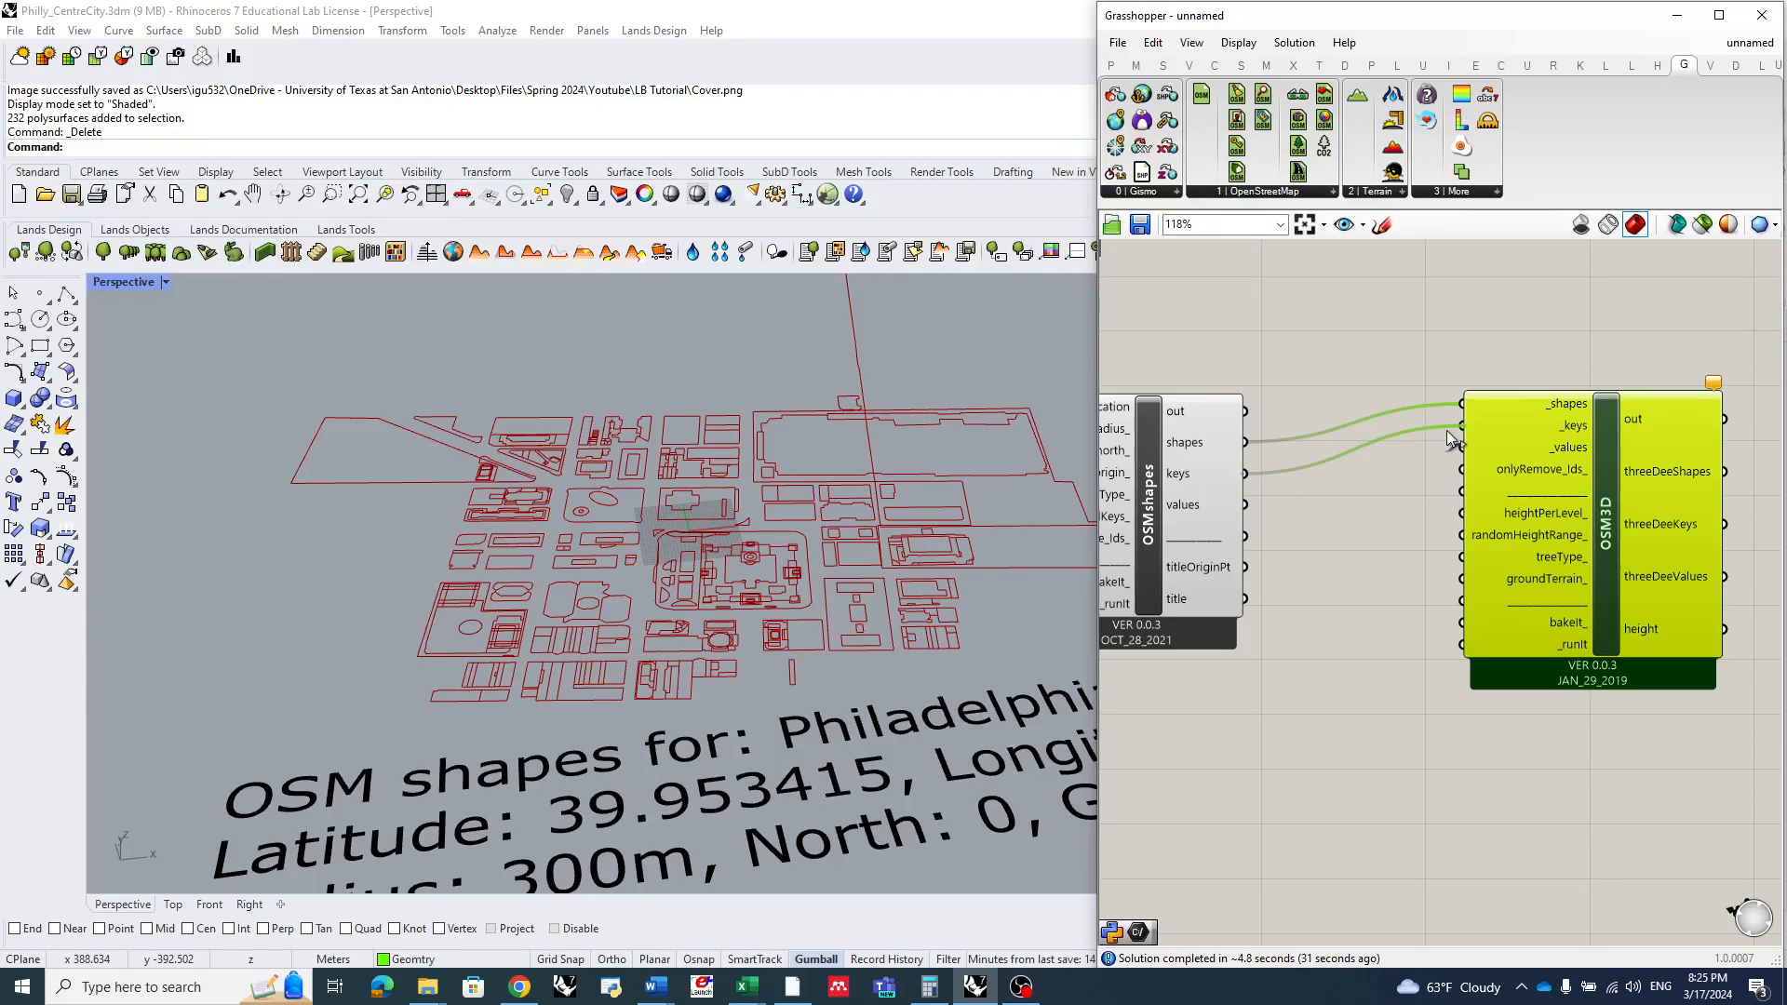
{"action": "left_click_drag", "start_coordinate": [1246, 505], "coordinate": [1461, 448]}
{"action": "left_click_drag", "start_coordinate": [1612, 563], "coordinate": [1633, 581]}
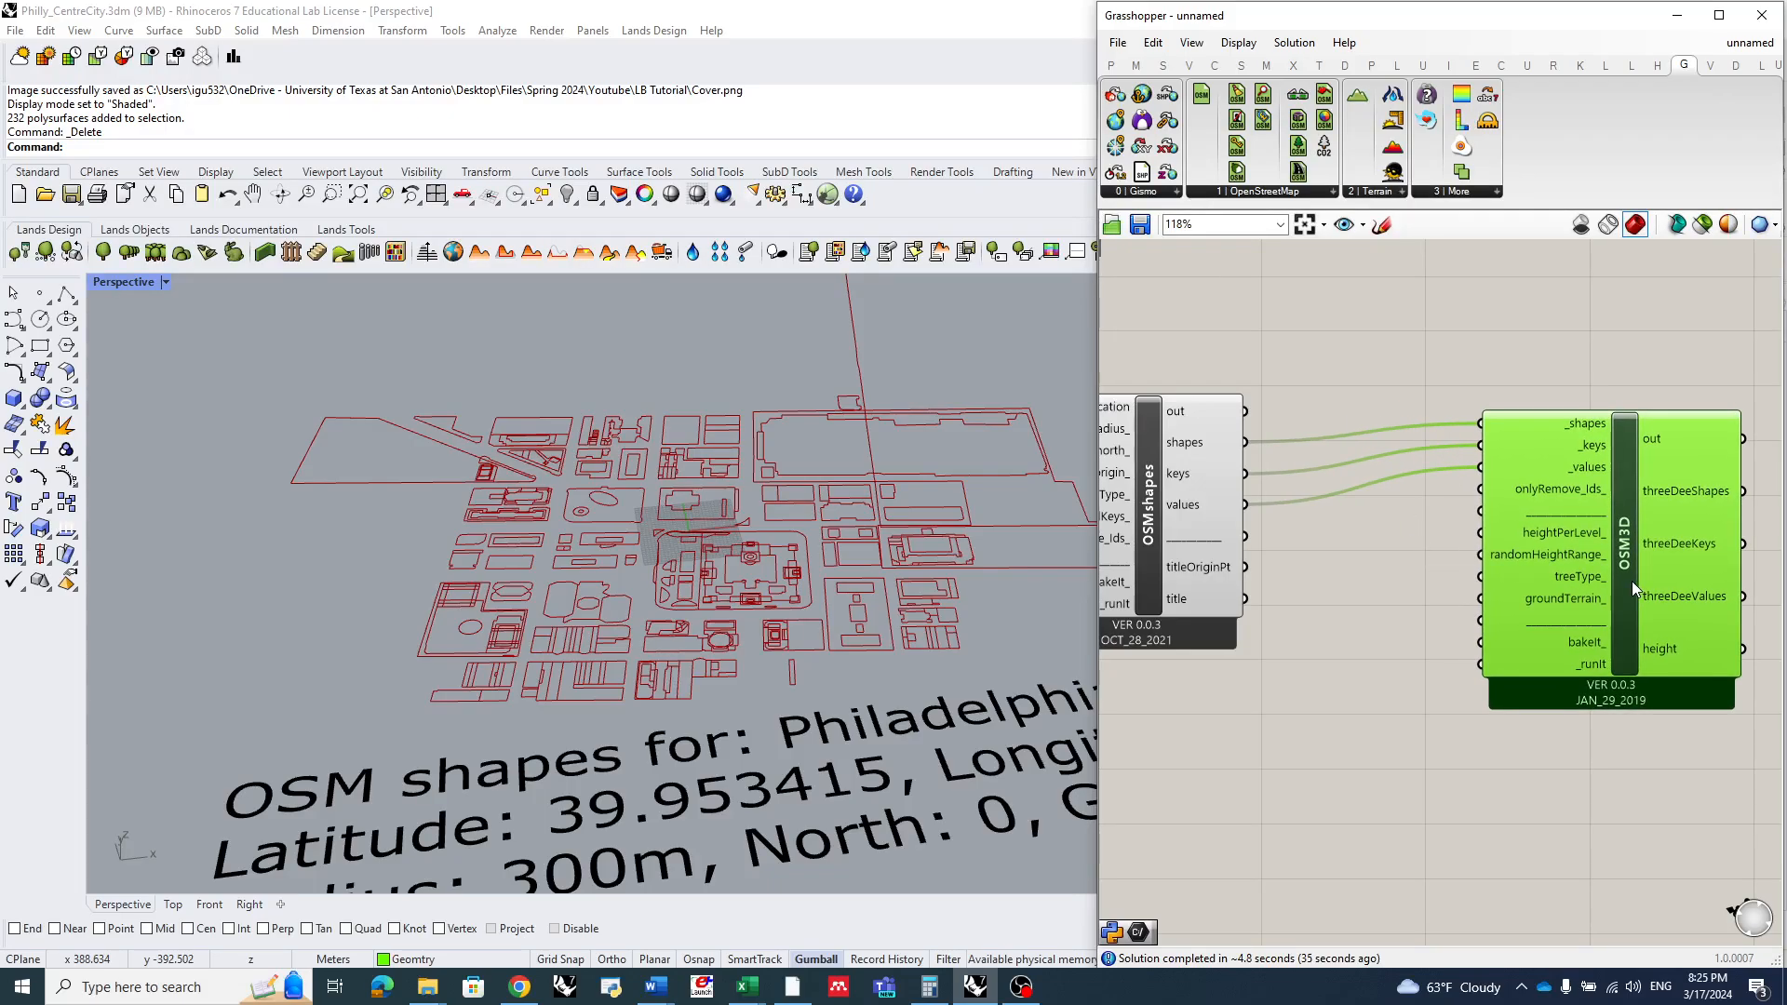
- Add a second Boolean Toggle set to True between OSMshapes and OSM3D and connect it to the _runit input of OSM3D
{"action": "scroll", "coordinate": [1564, 558], "scroll_direction": "down", "scroll_amount": 4}
{"action": "scroll", "coordinate": [1475, 668], "scroll_direction": "up", "scroll_amount": 4}
{"action": "left_click", "coordinate": [1471, 663]}
{"action": "double_click", "coordinate": [1471, 665]}
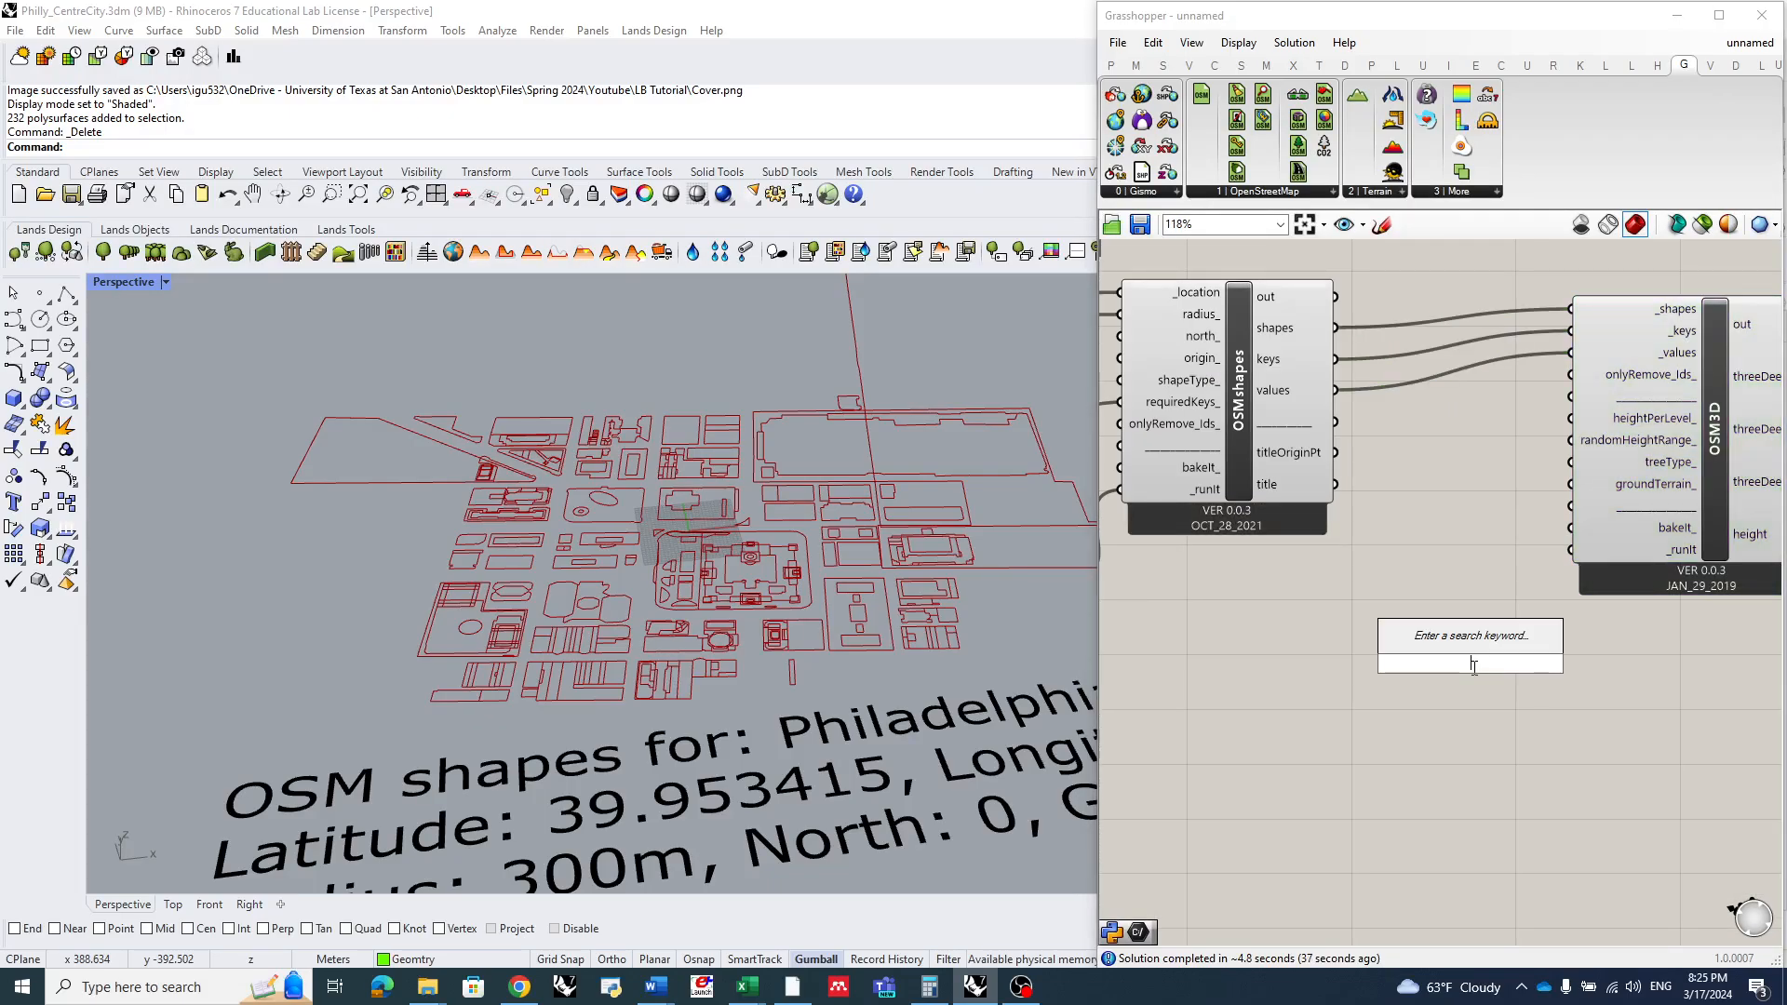
{"action": "type", "text": "bool"}
{"action": "left_click", "coordinate": [1456, 620]}
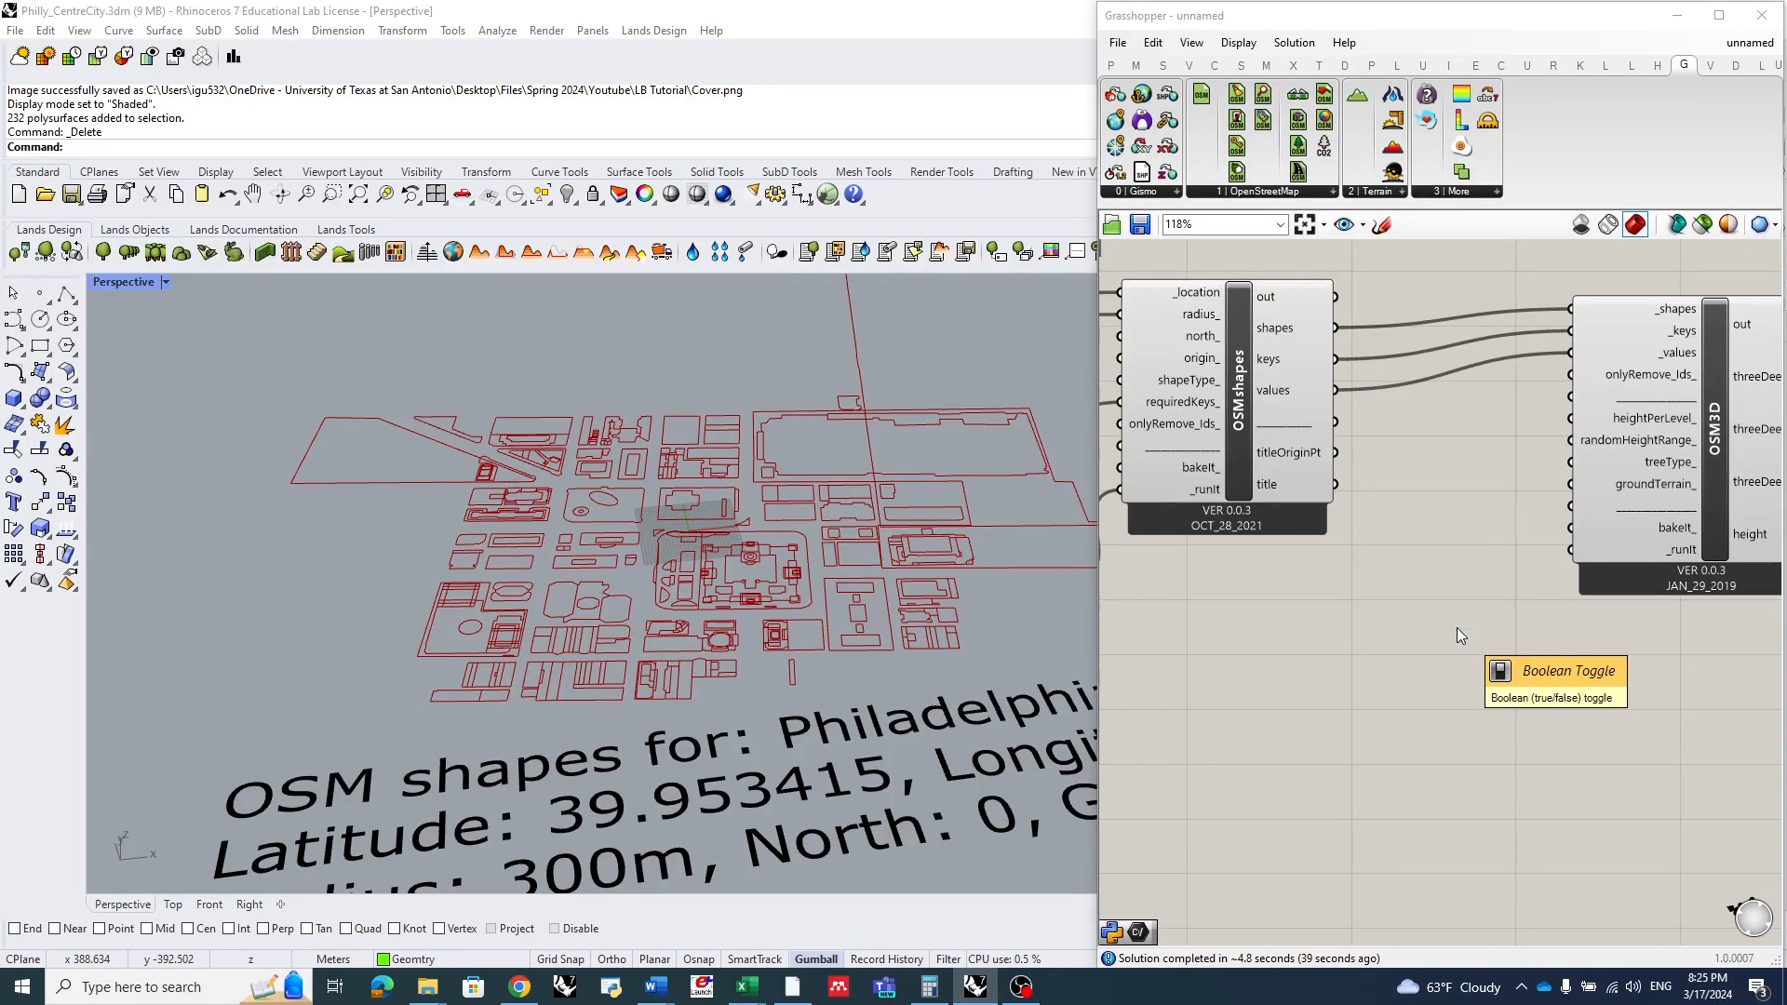
{"action": "left_click_drag", "start_coordinate": [1480, 665], "coordinate": [1430, 570]}
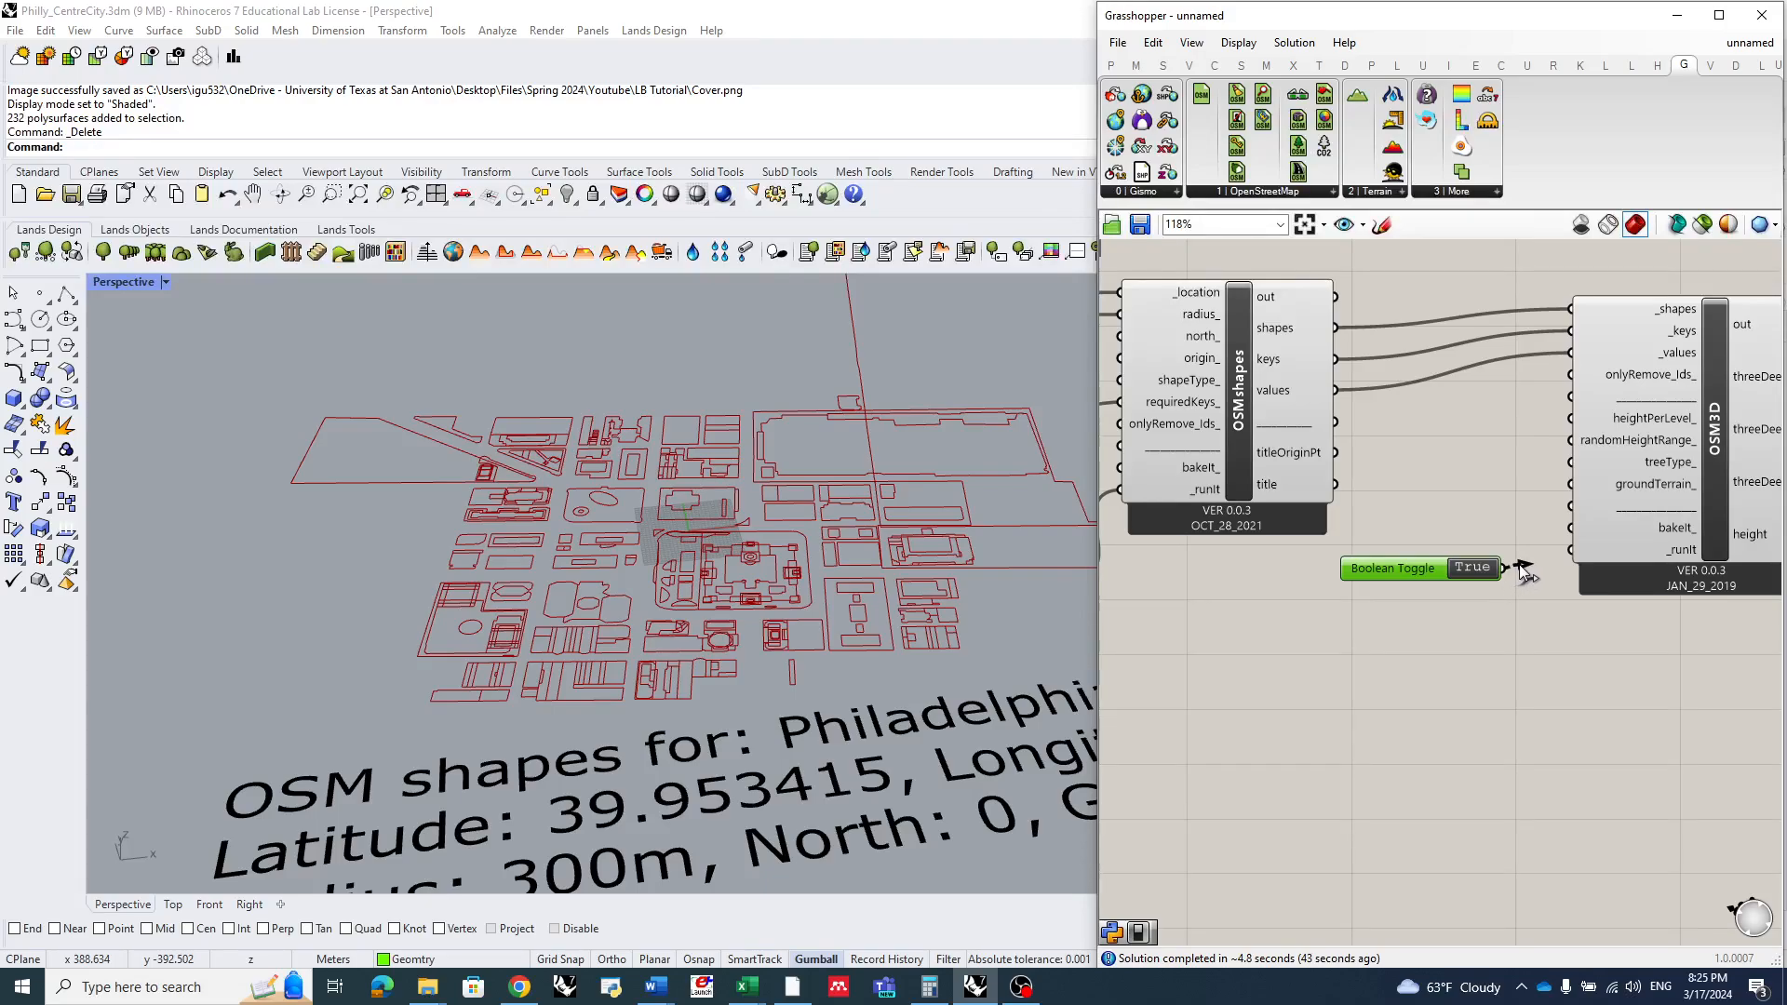
{"action": "left_click_drag", "start_coordinate": [1504, 568], "coordinate": [1570, 553]}
{"action": "right_click_drag", "start_coordinate": [631, 580], "coordinate": [660, 612]}
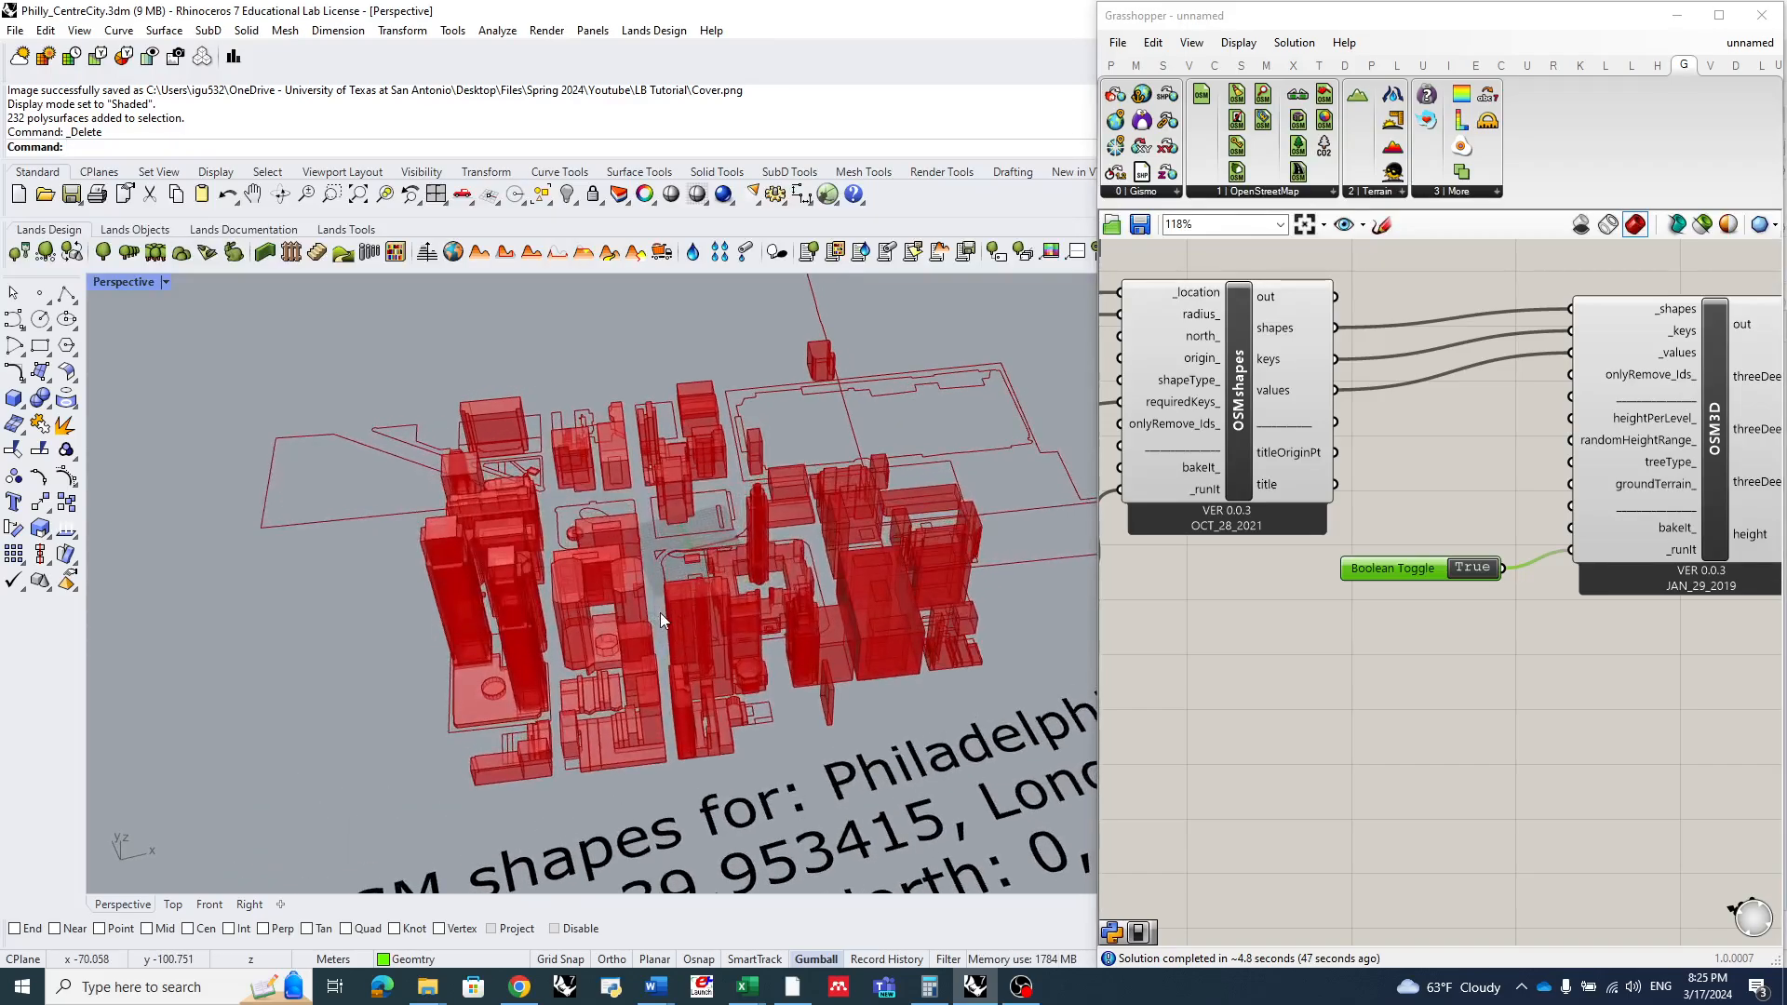
{"action": "scroll", "coordinate": [521, 601], "scroll_direction": "up", "scroll_amount": 2}
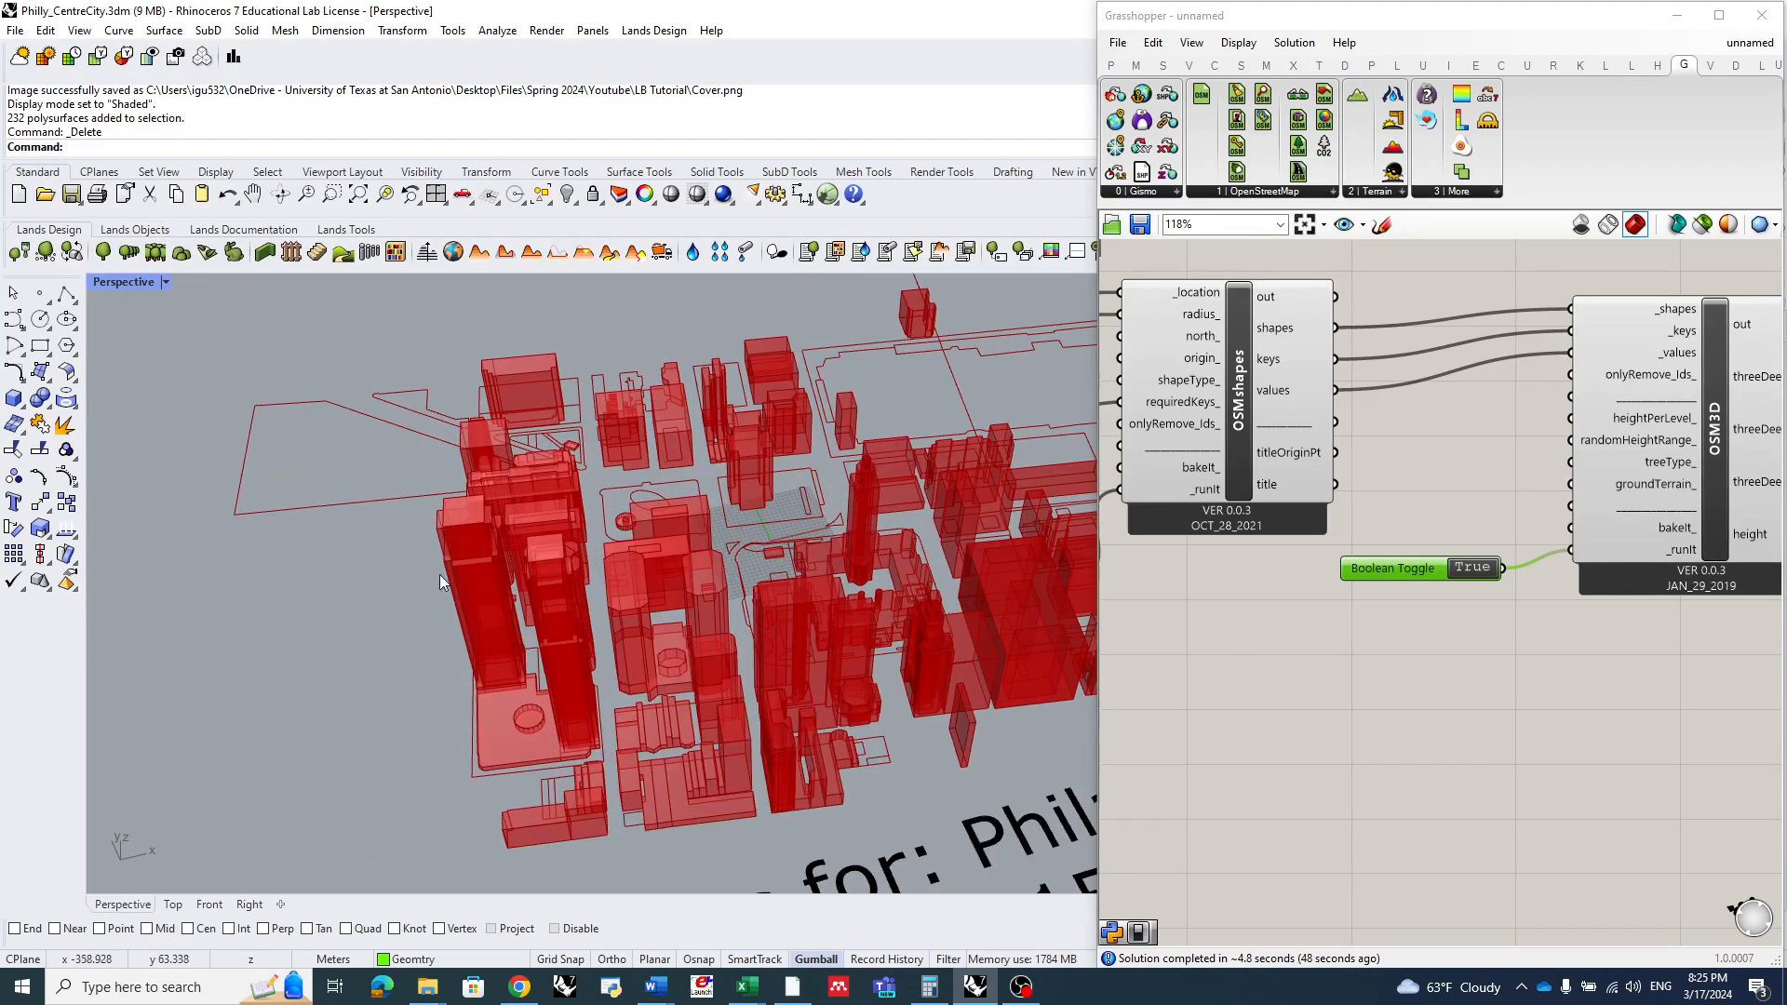
- Switch the Perspective viewport to Rendered display and examine the 3D building preview from several angles
{"action": "left_click", "coordinate": [165, 282]}
{"action": "left_click", "coordinate": [224, 343]}
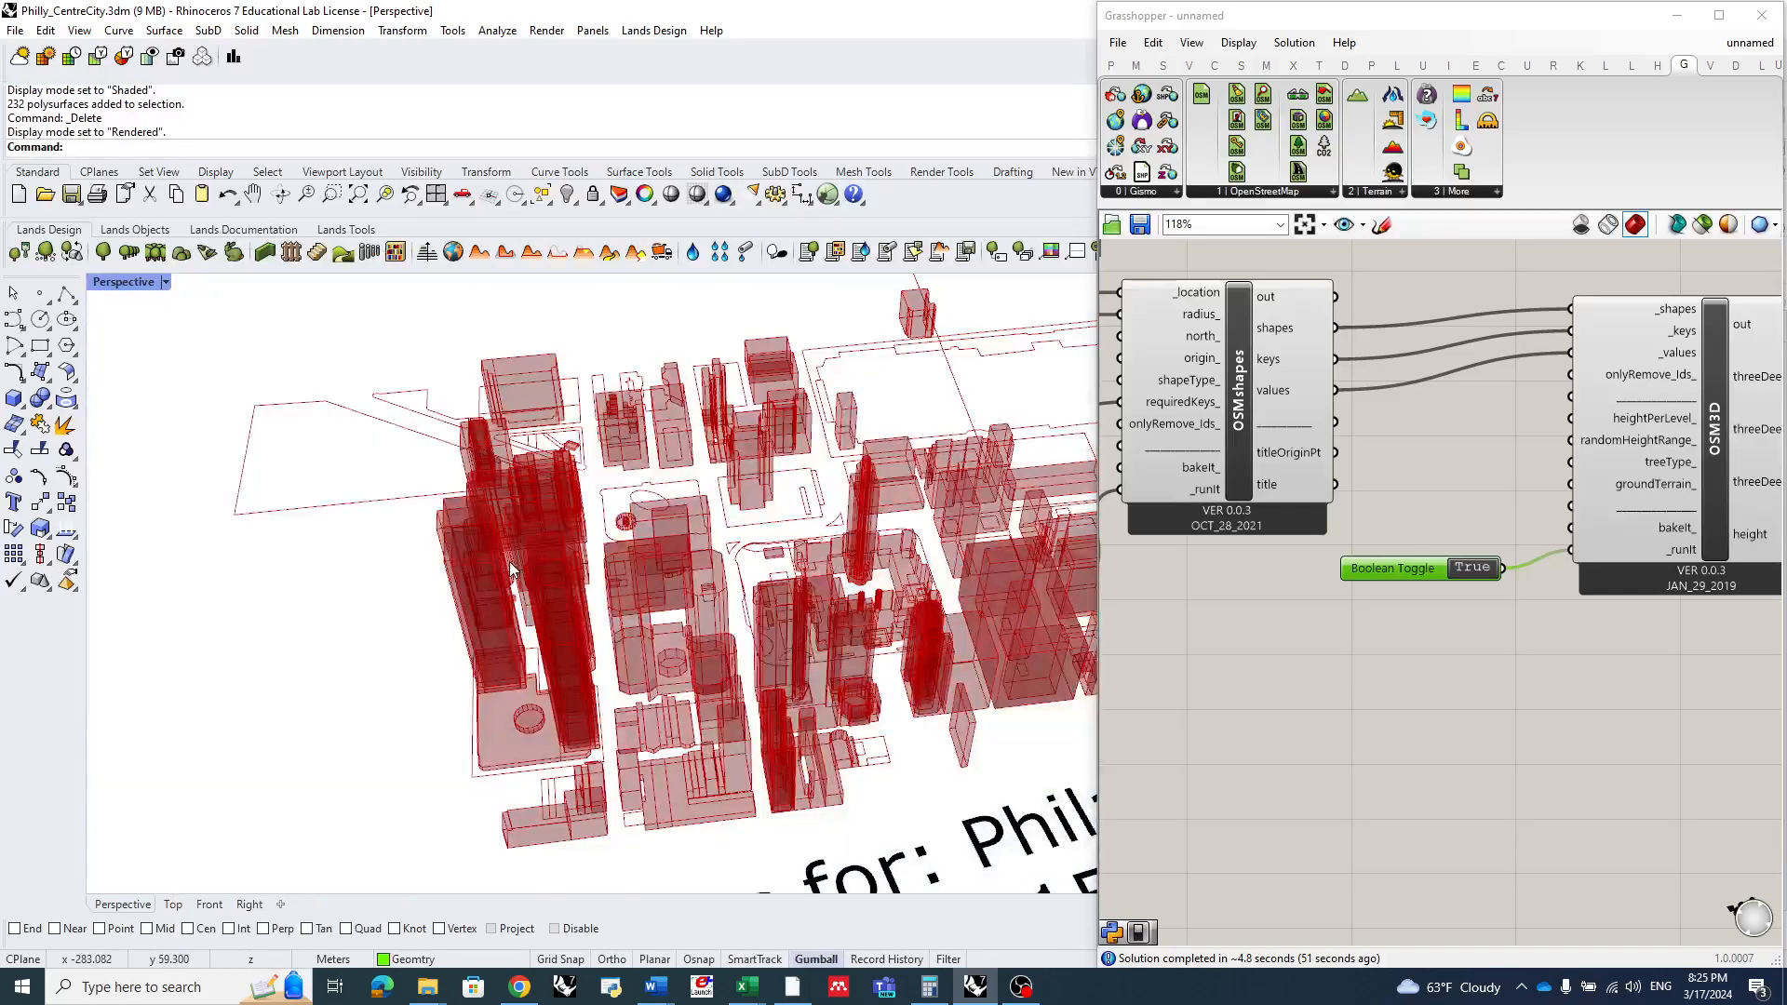
{"action": "left_click", "coordinate": [1506, 713]}
{"action": "right_click_drag", "start_coordinate": [567, 745], "coordinate": [661, 694]}
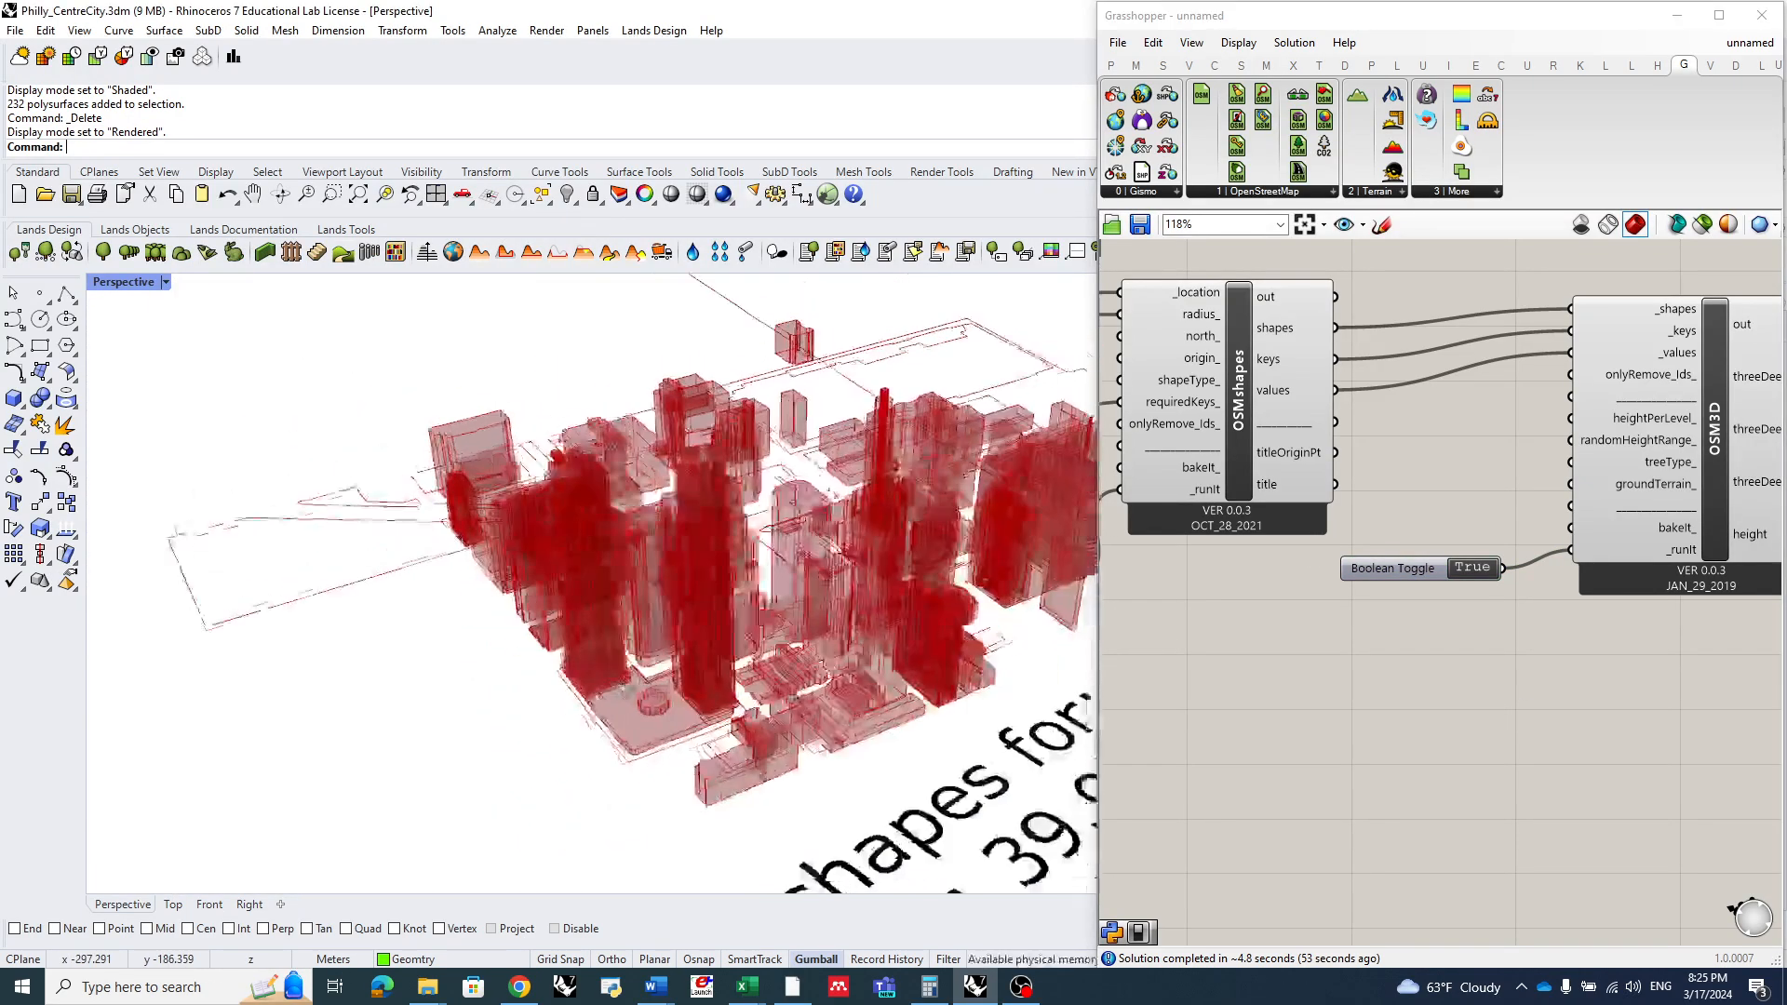
{"action": "scroll", "coordinate": [686, 582], "scroll_direction": "down", "scroll_amount": 6}
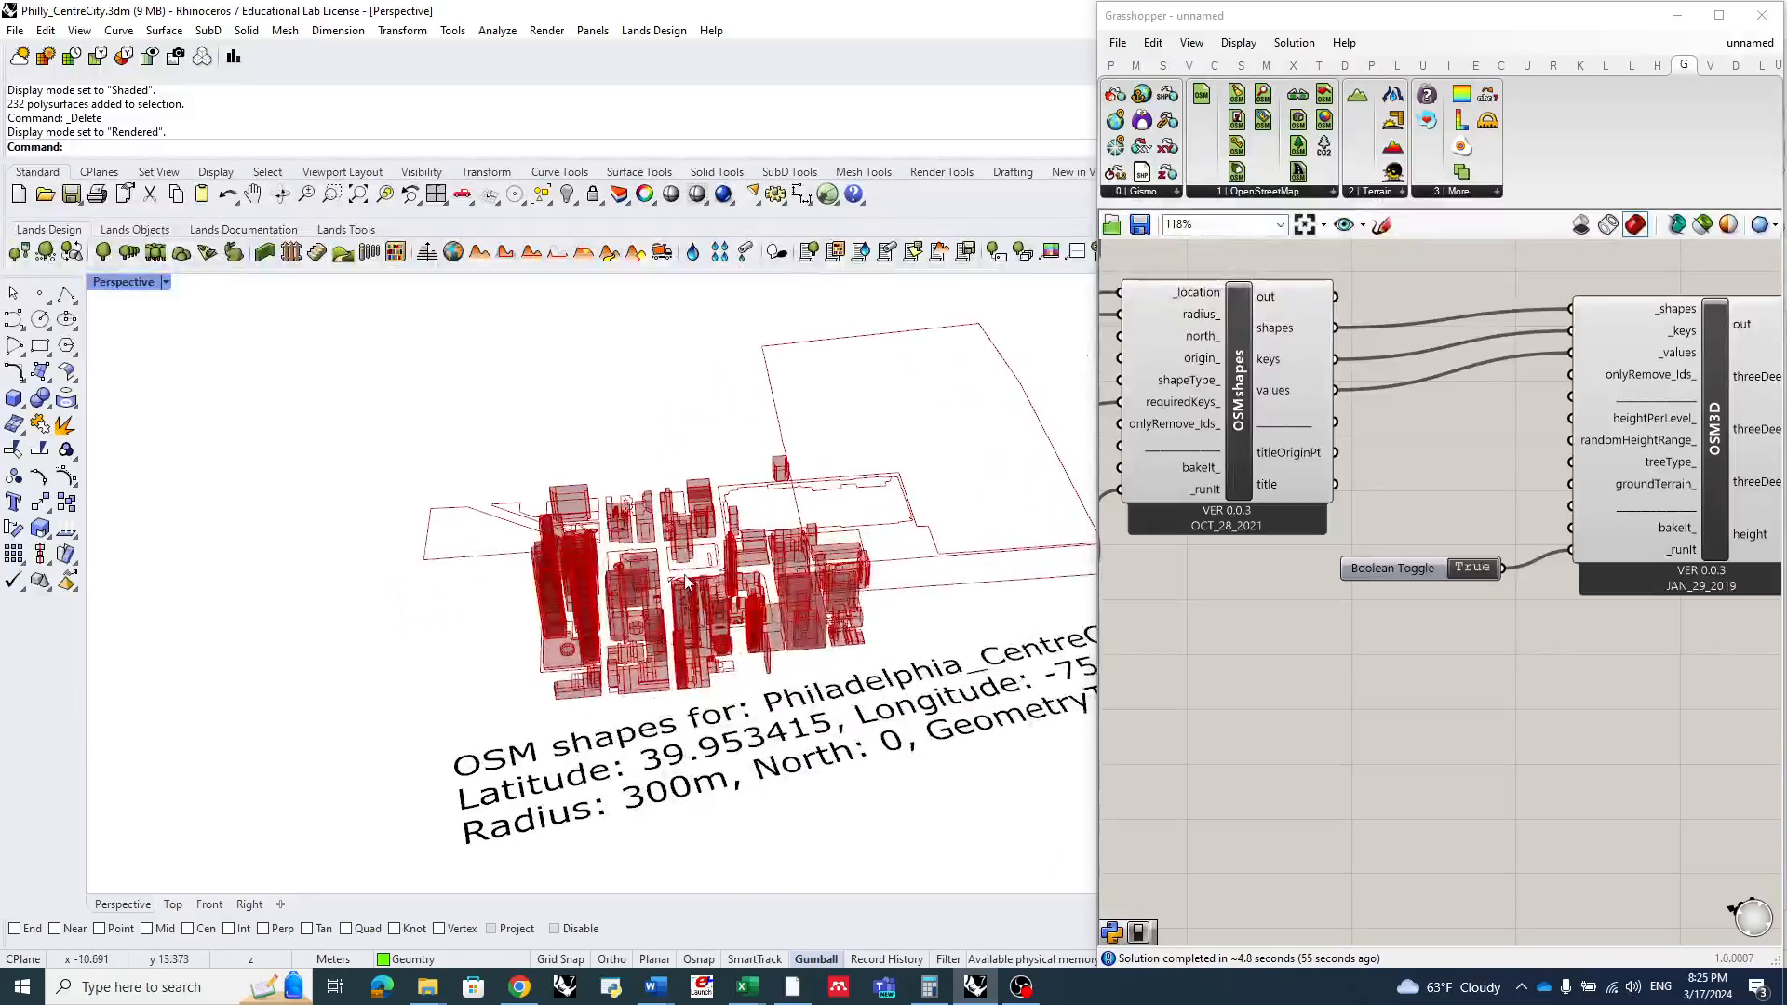
{"action": "right_click_drag", "start_coordinate": [686, 581], "coordinate": [637, 681]}
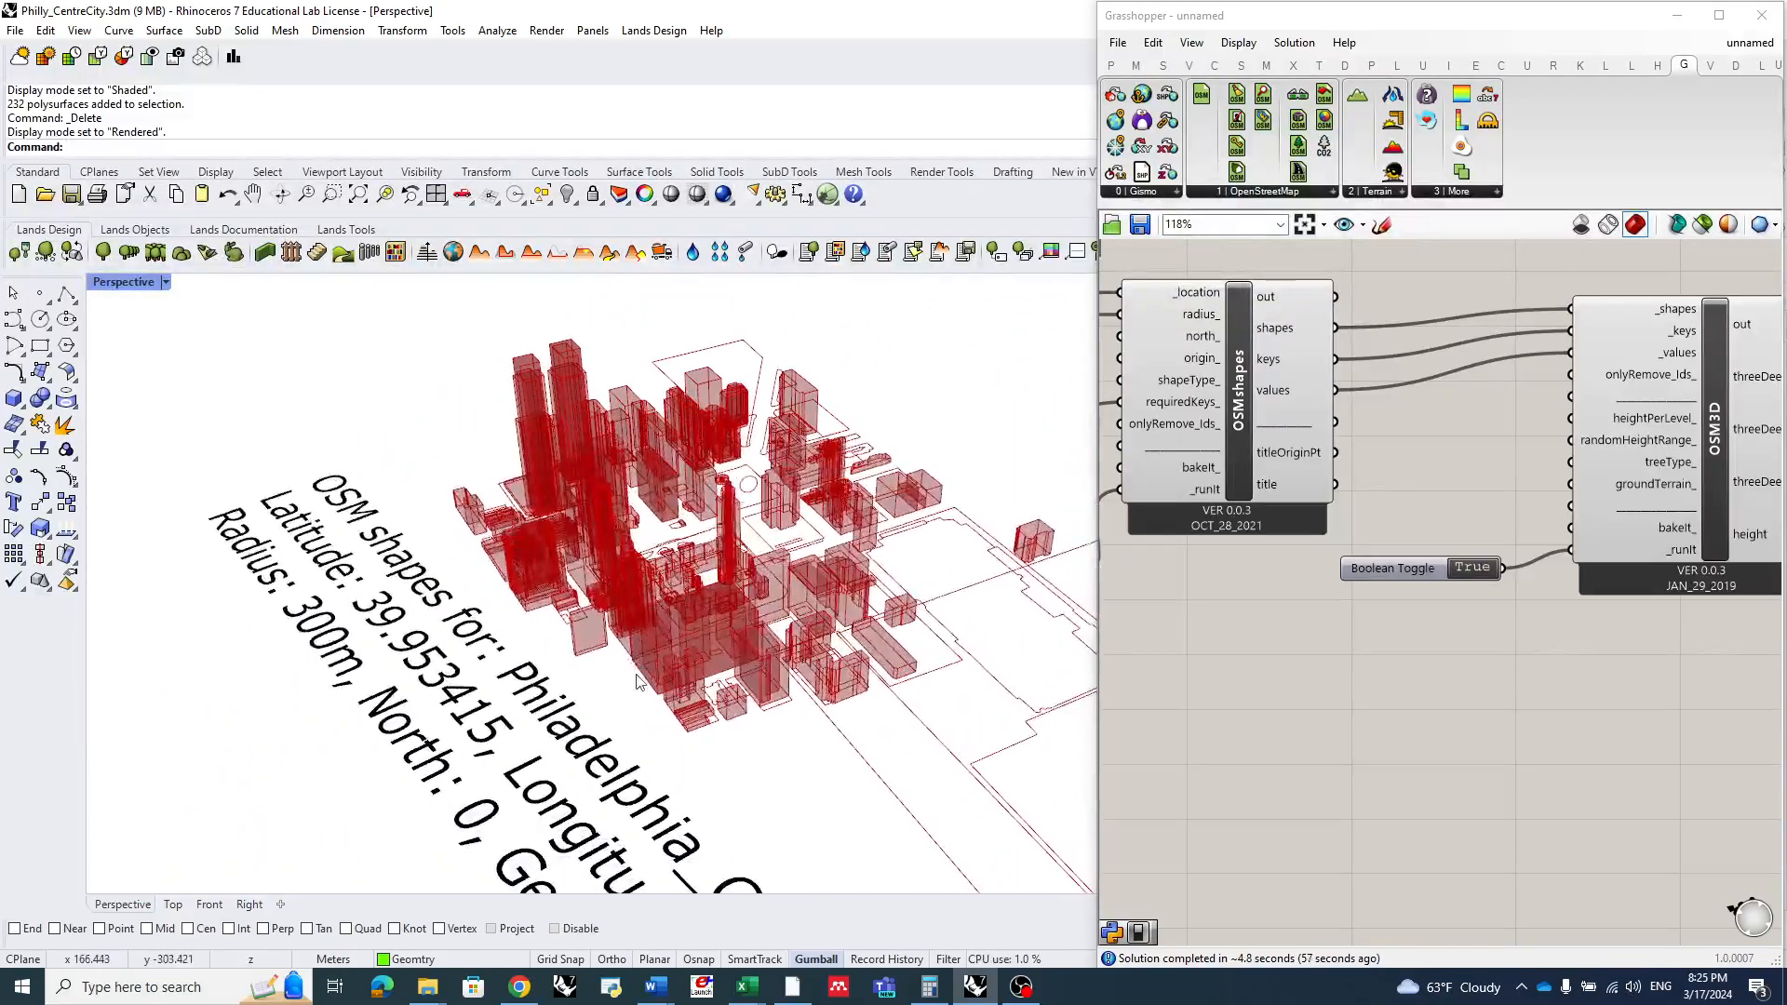
{"action": "scroll", "coordinate": [643, 549], "scroll_direction": "up", "scroll_amount": 4}
{"action": "right_click_drag", "start_coordinate": [642, 549], "coordinate": [814, 507]}
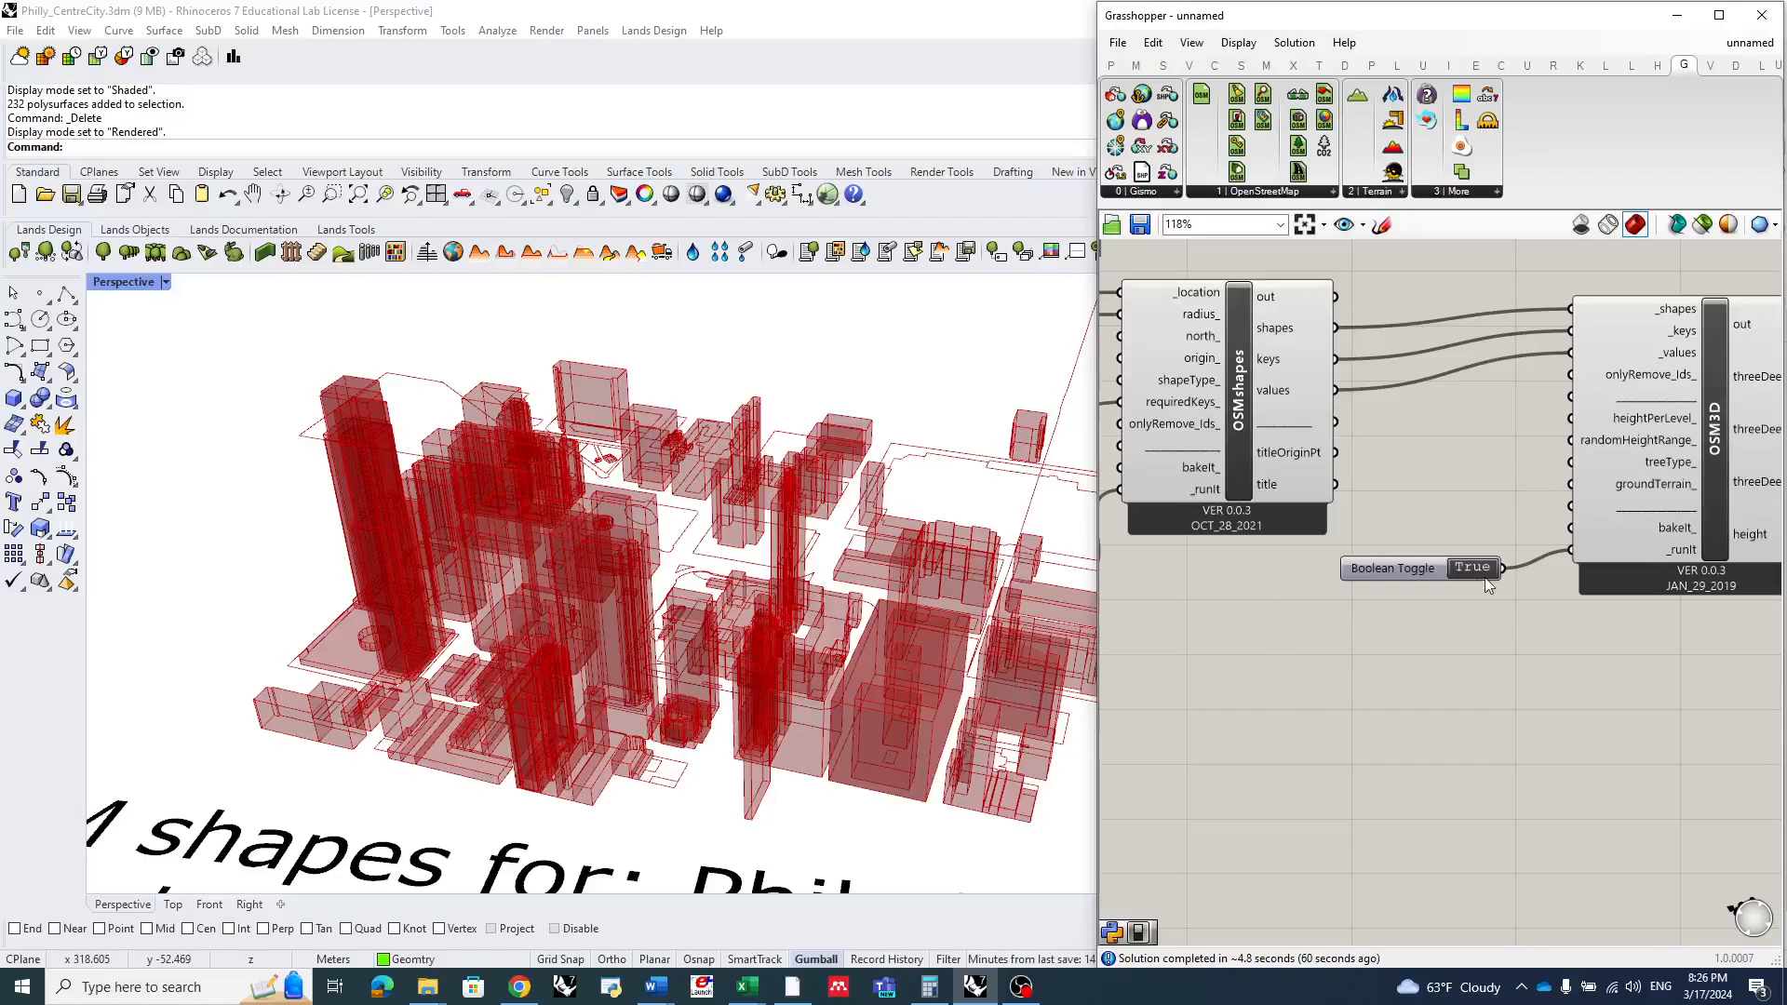
- Connect the True toggle to the bakeIt_ input of OSM3D as well, so the buildings are baked into Rhino
{"action": "scroll", "coordinate": [1489, 574], "scroll_direction": "down", "scroll_amount": 4}
{"action": "scroll", "coordinate": [1603, 556], "scroll_direction": "up", "scroll_amount": 4}
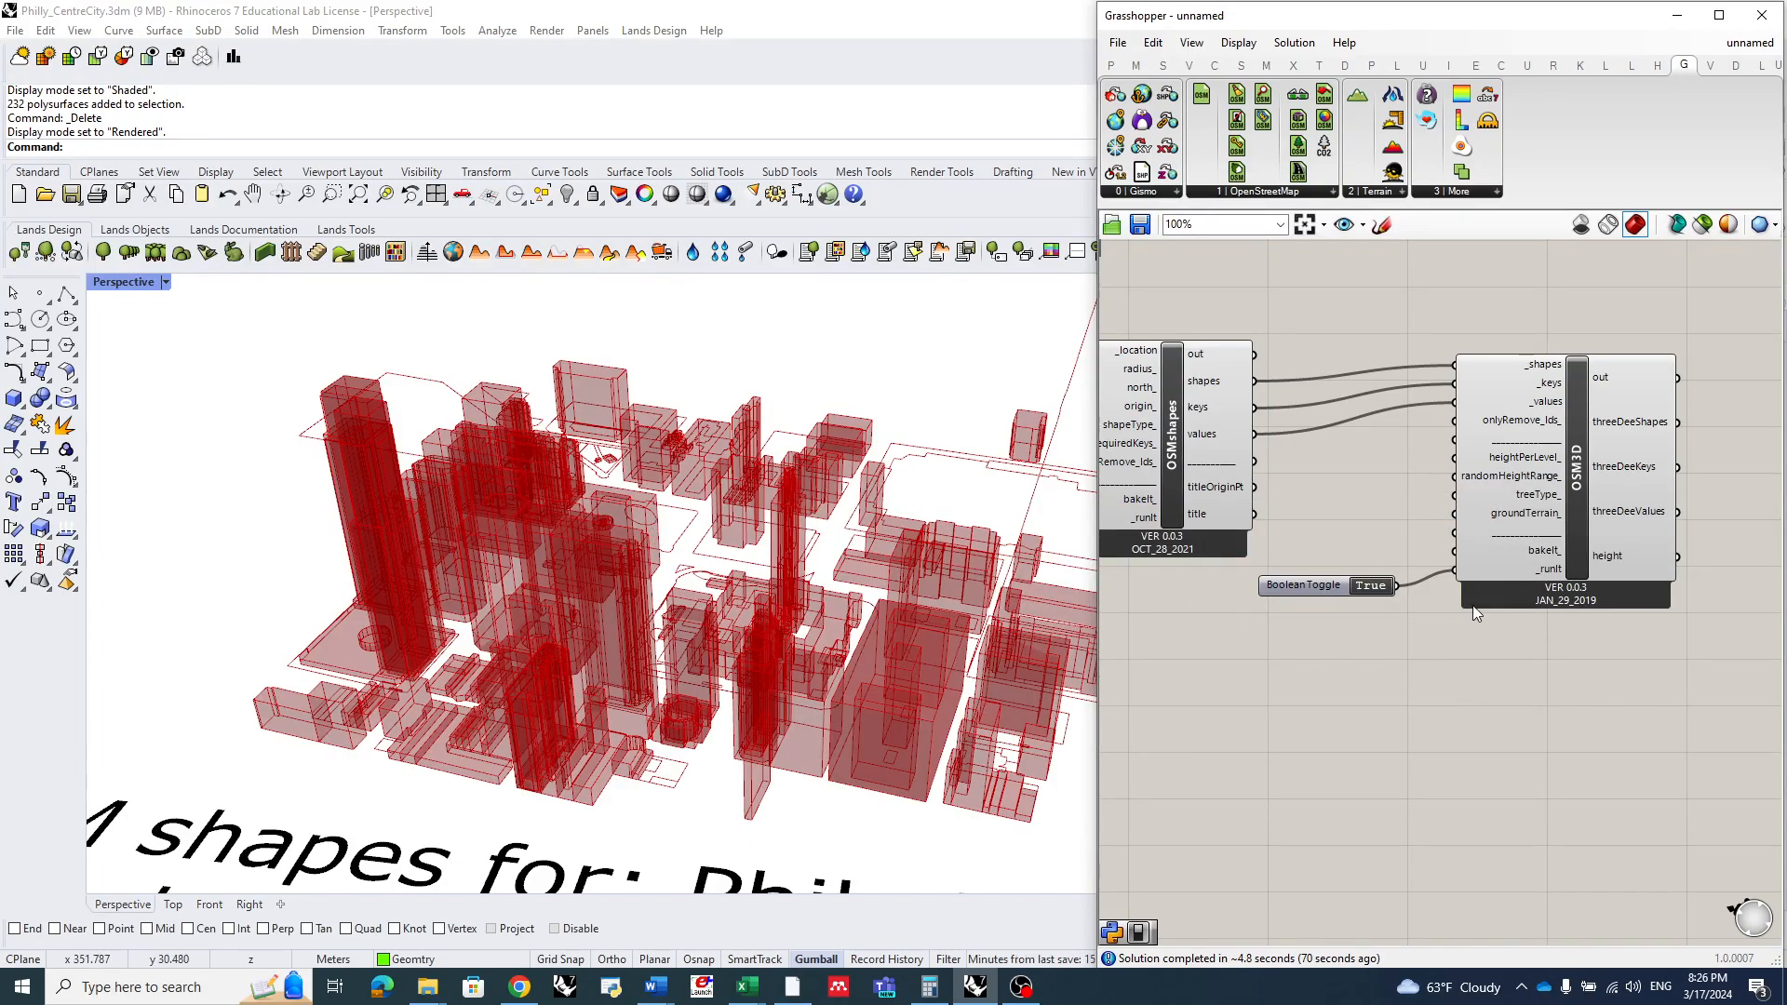
{"action": "left_click_drag", "start_coordinate": [1397, 586], "coordinate": [1458, 558]}
{"action": "scroll", "coordinate": [379, 602], "scroll_direction": "down", "scroll_amount": 6}
{"action": "right_click_drag", "start_coordinate": [270, 550], "coordinate": [333, 517]}
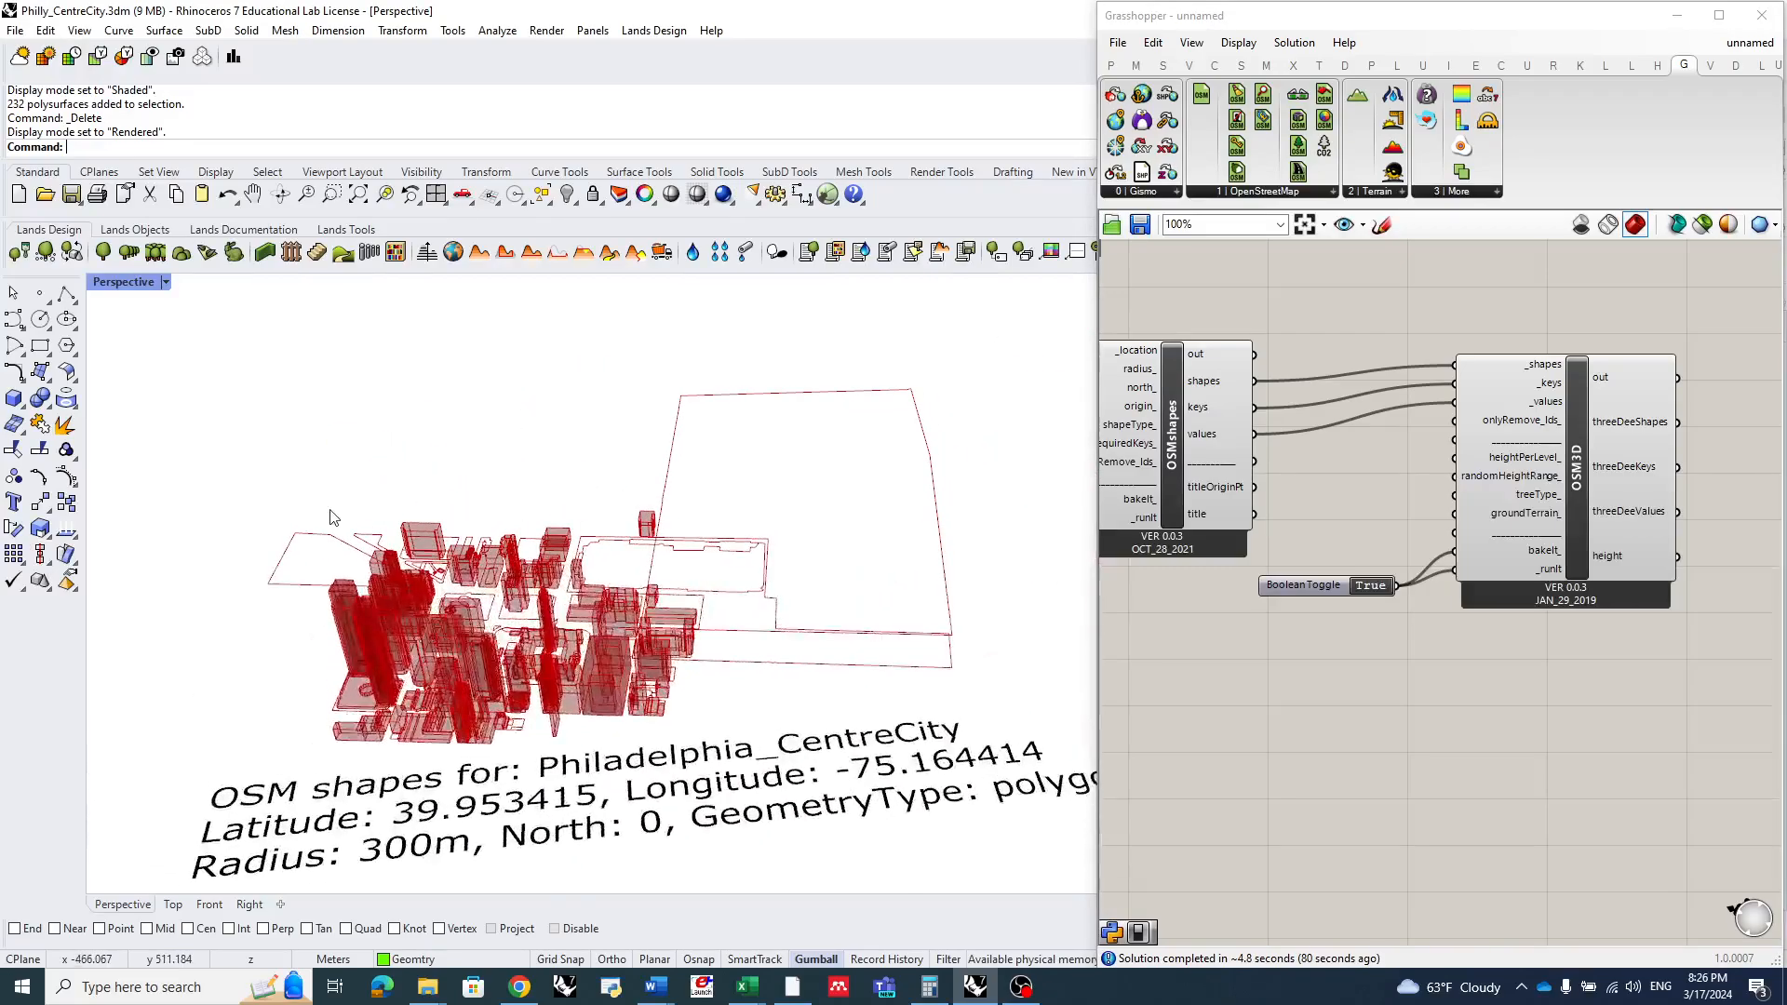
- Set the Perspective viewport's display mode back to Shaded and maximize that viewport
{"action": "double_click", "coordinate": [126, 282]}
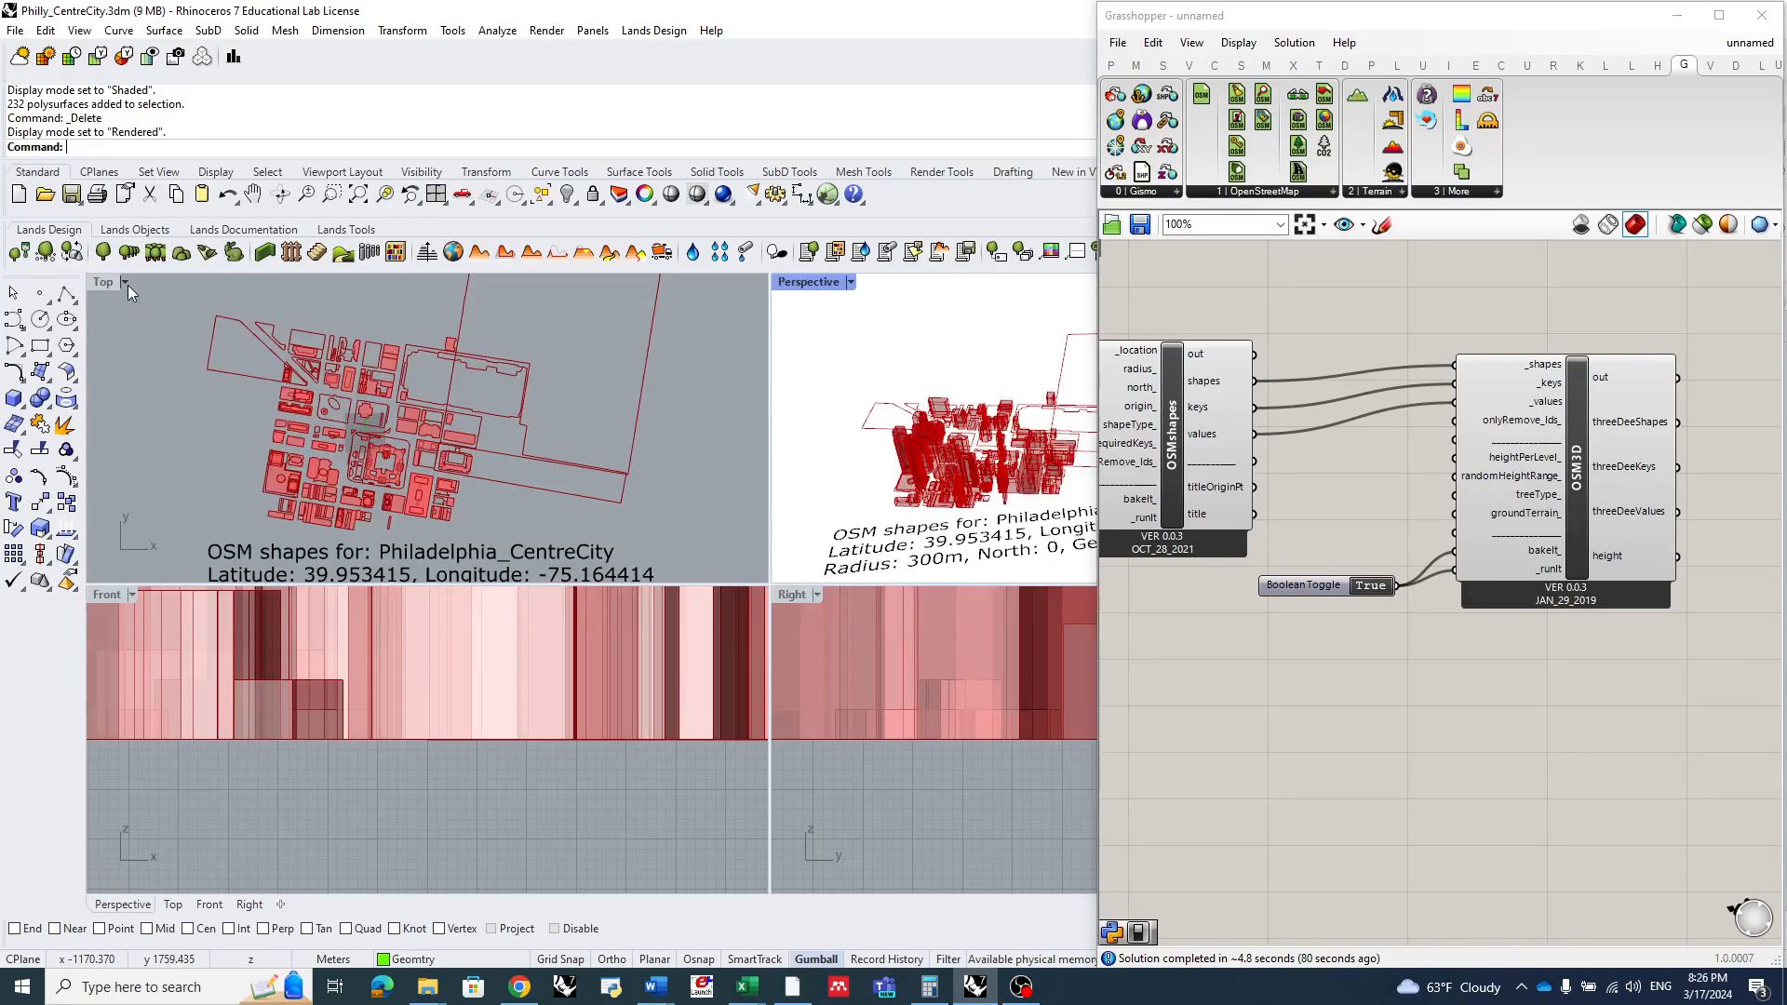
{"action": "left_click", "coordinate": [851, 282]}
{"action": "left_click", "coordinate": [894, 337]}
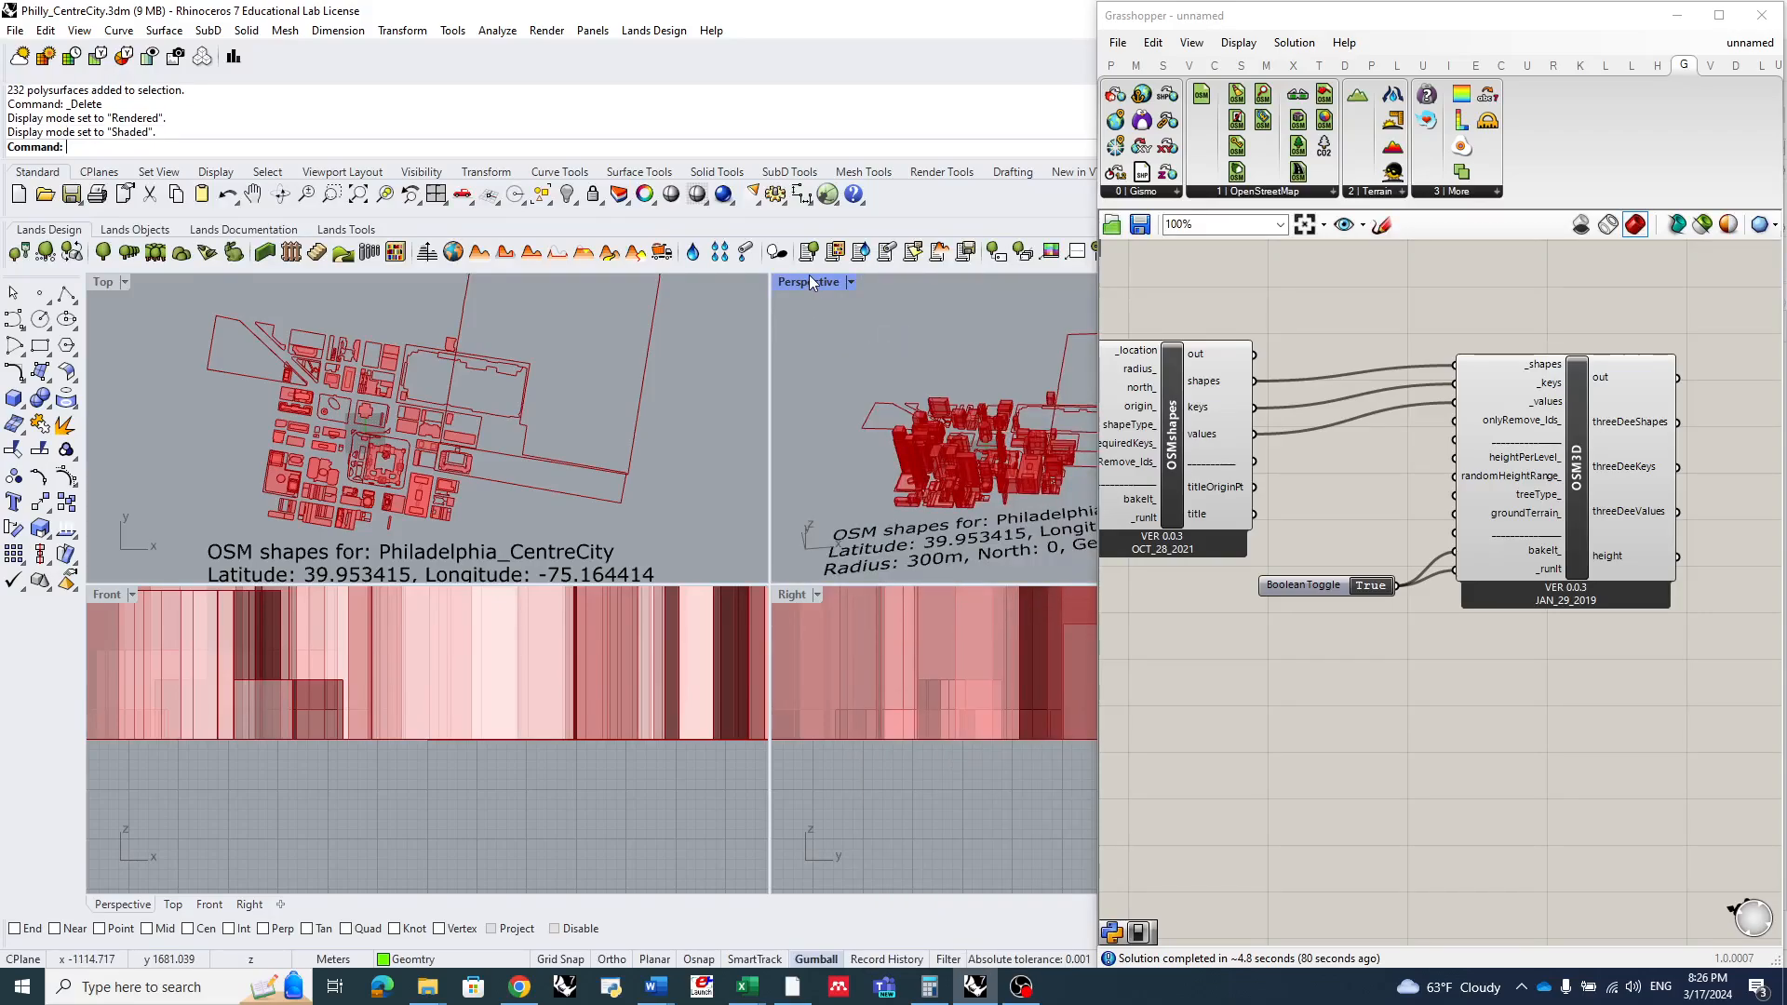
{"action": "double_click", "coordinate": [808, 279]}
- Collapse the Grasshopper window and turn on the 3D_SHAPES_0 layer under GISMO > OSM to show the baked buildings
{"action": "double_click", "coordinate": [1376, 25]}
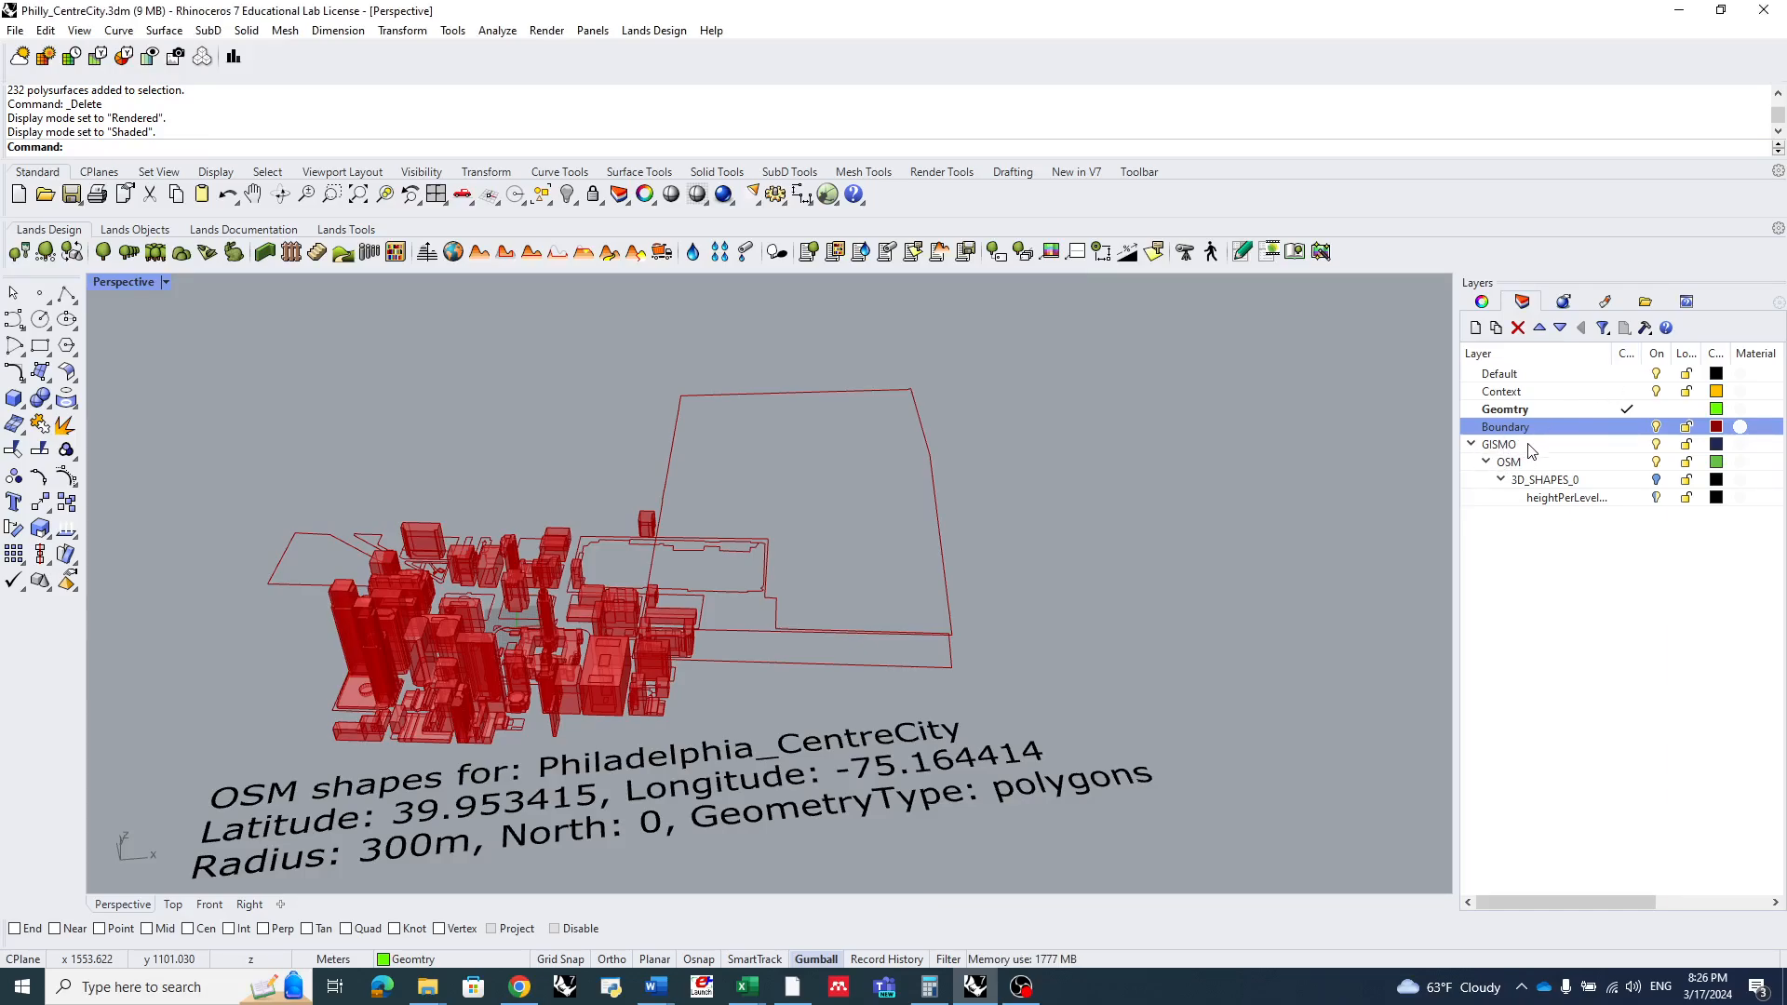
{"action": "left_click", "coordinate": [1657, 482]}
{"action": "scroll", "coordinate": [400, 647], "scroll_direction": "up", "scroll_amount": 5}
{"action": "mouse_move", "coordinate": [401, 647]}
{"action": "right_mouse_down"}
{"action": "mouse_move", "coordinate": [610, 631]}
{"action": "mouse_move", "coordinate": [592, 651]}
{"action": "right_mouse_up"}
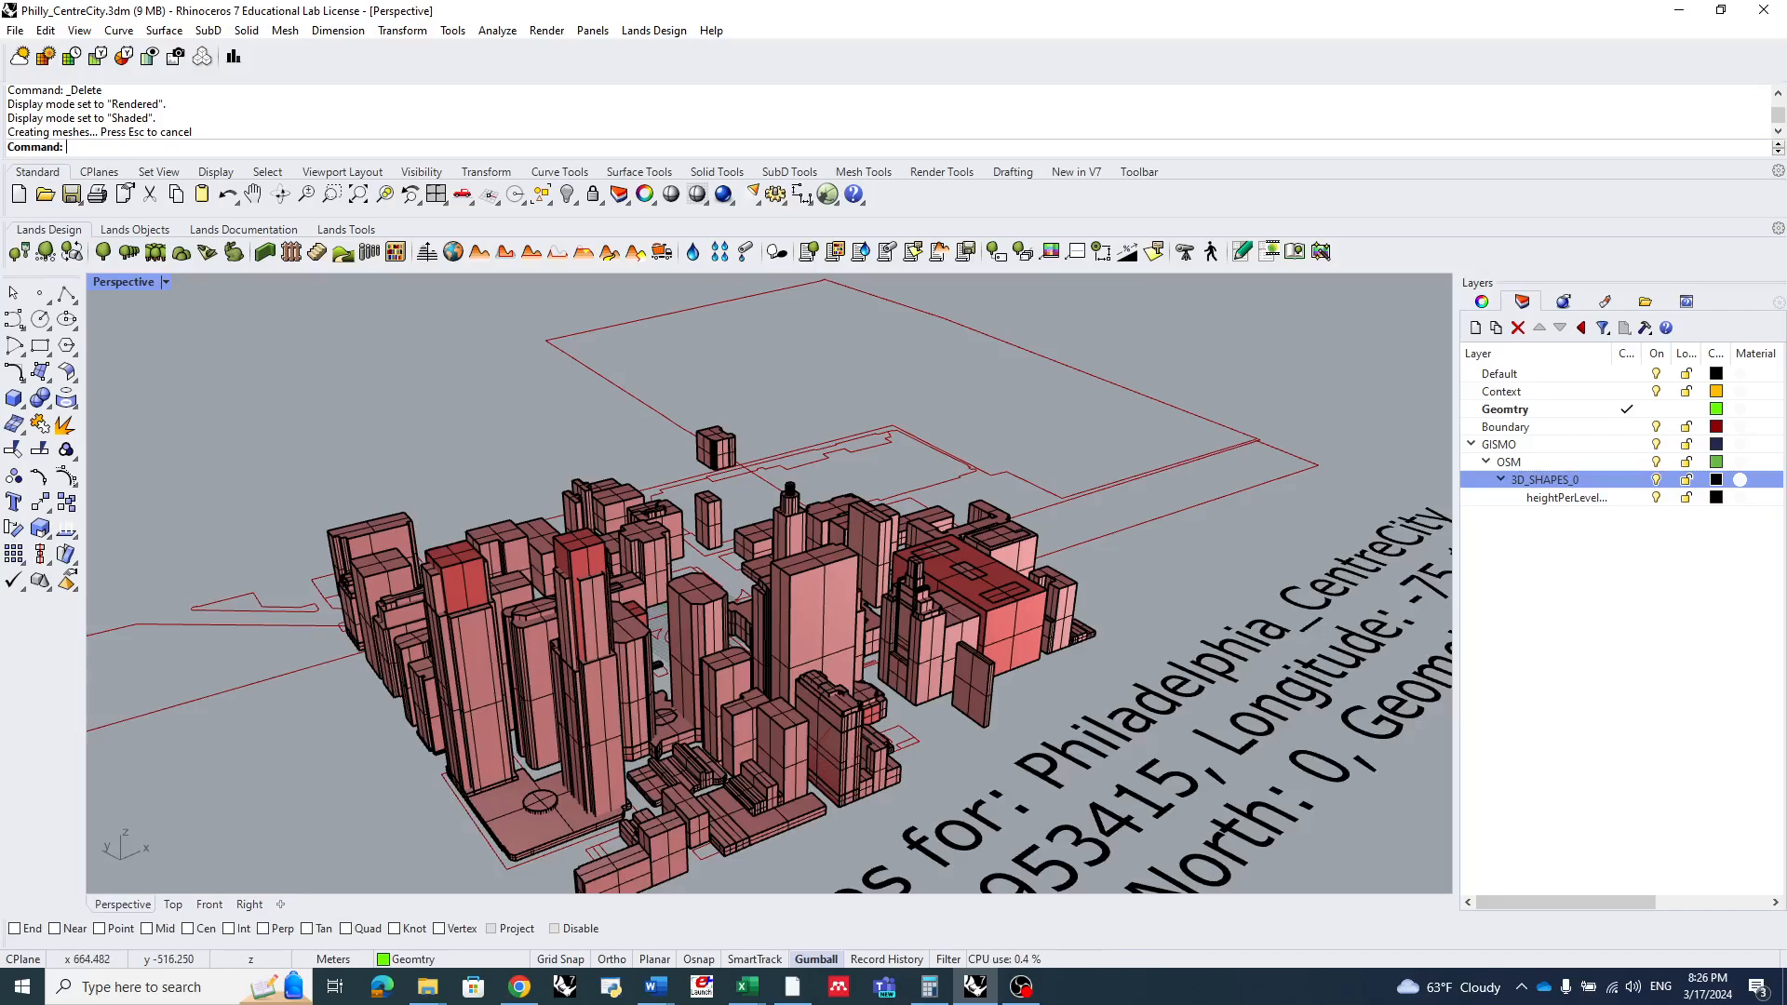
- Bring Grasshopper back, delete all components from its canvas, and review the baked buildings in the Perspective viewport
{"action": "left_click_drag", "start_coordinate": [1786, 56], "coordinate": [1499, 41]}
{"action": "scroll", "coordinate": [1466, 408], "scroll_direction": "down", "scroll_amount": 7}
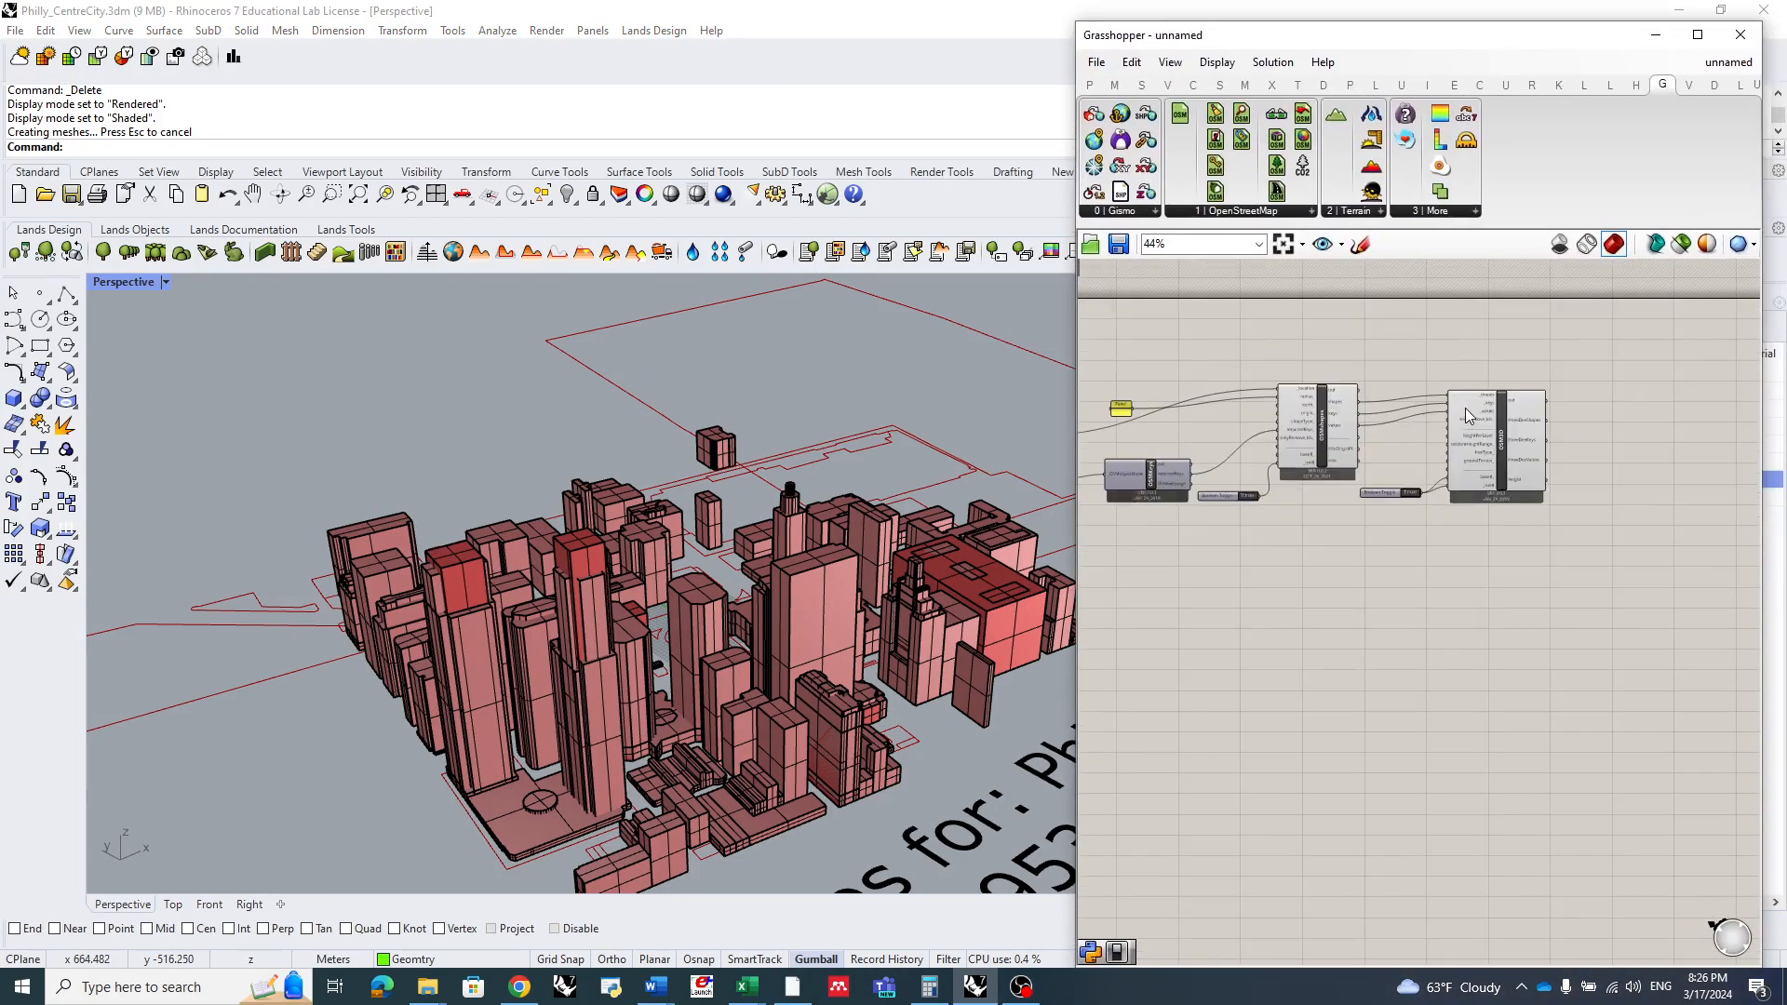
{"action": "scroll", "coordinate": [1349, 415], "scroll_direction": "up", "scroll_amount": 2}
{"action": "left_click_drag", "start_coordinate": [1671, 352], "coordinate": [1110, 533]}
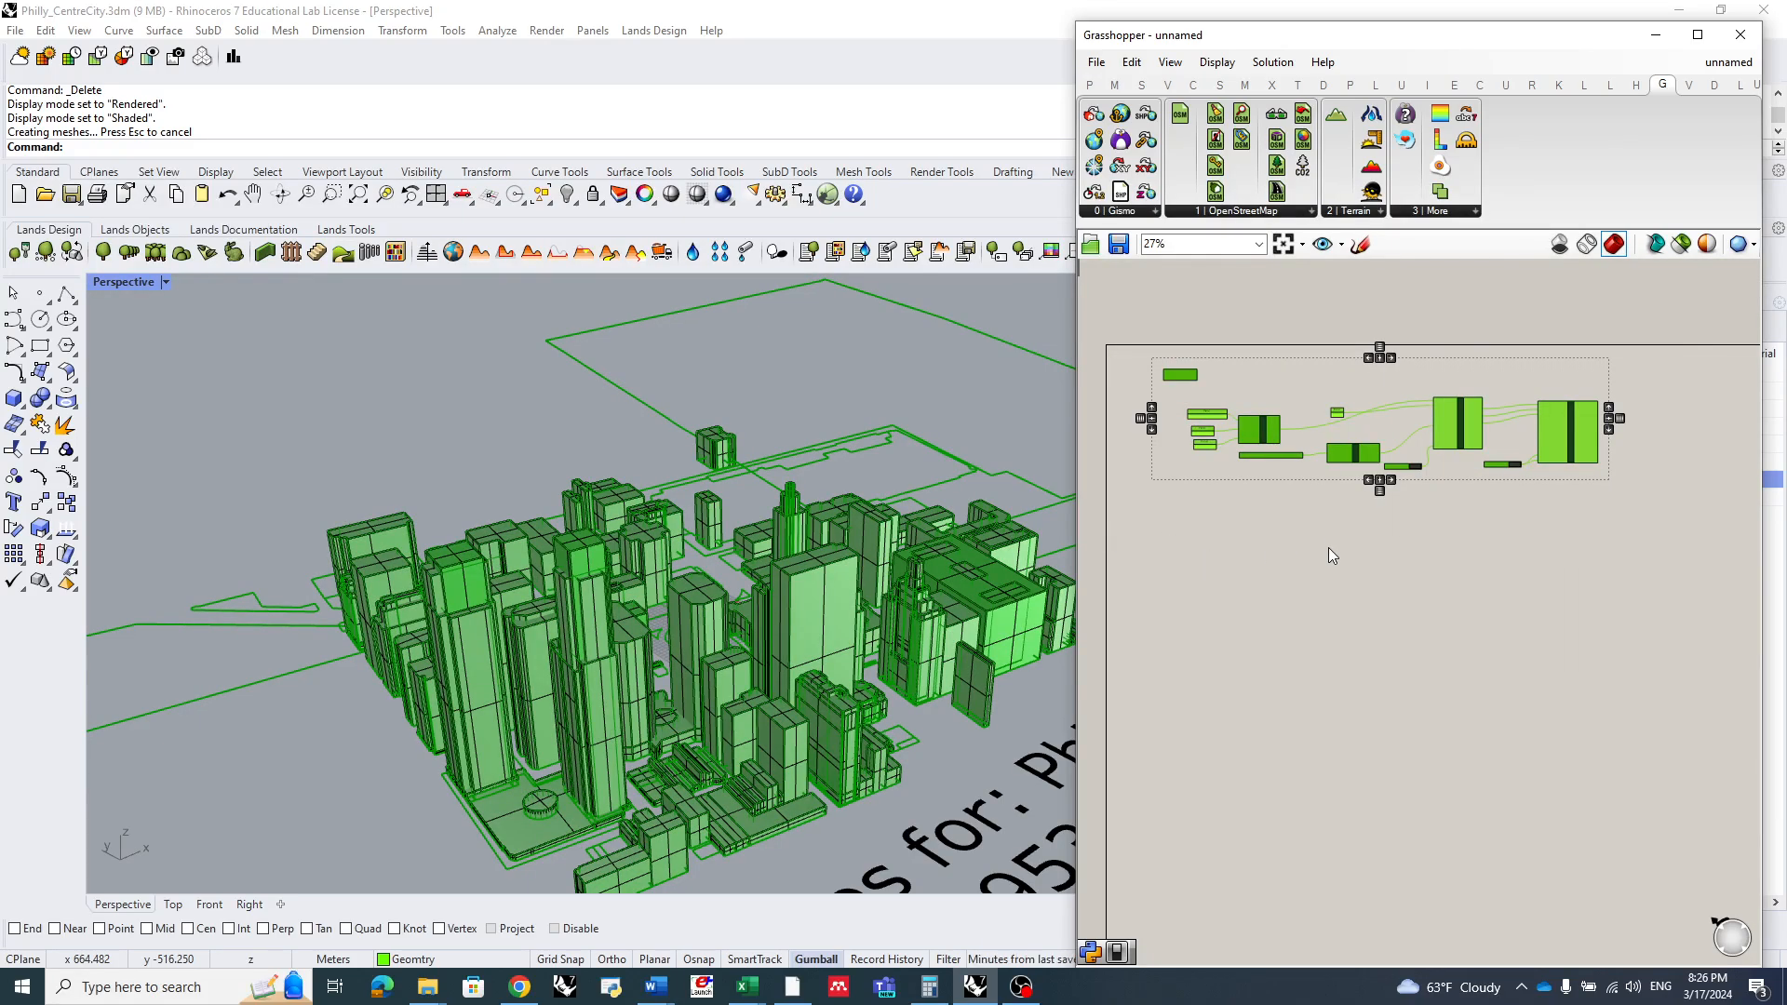
{"action": "key", "text": "Delete"}
{"action": "scroll", "coordinate": [610, 596], "scroll_direction": "down", "scroll_amount": 8}
{"action": "right_click_drag", "start_coordinate": [610, 619], "coordinate": [703, 745]}
{"action": "scroll", "coordinate": [693, 621], "scroll_direction": "up", "scroll_amount": 4}
{"action": "right_click_drag", "start_coordinate": [694, 622], "coordinate": [592, 501]}
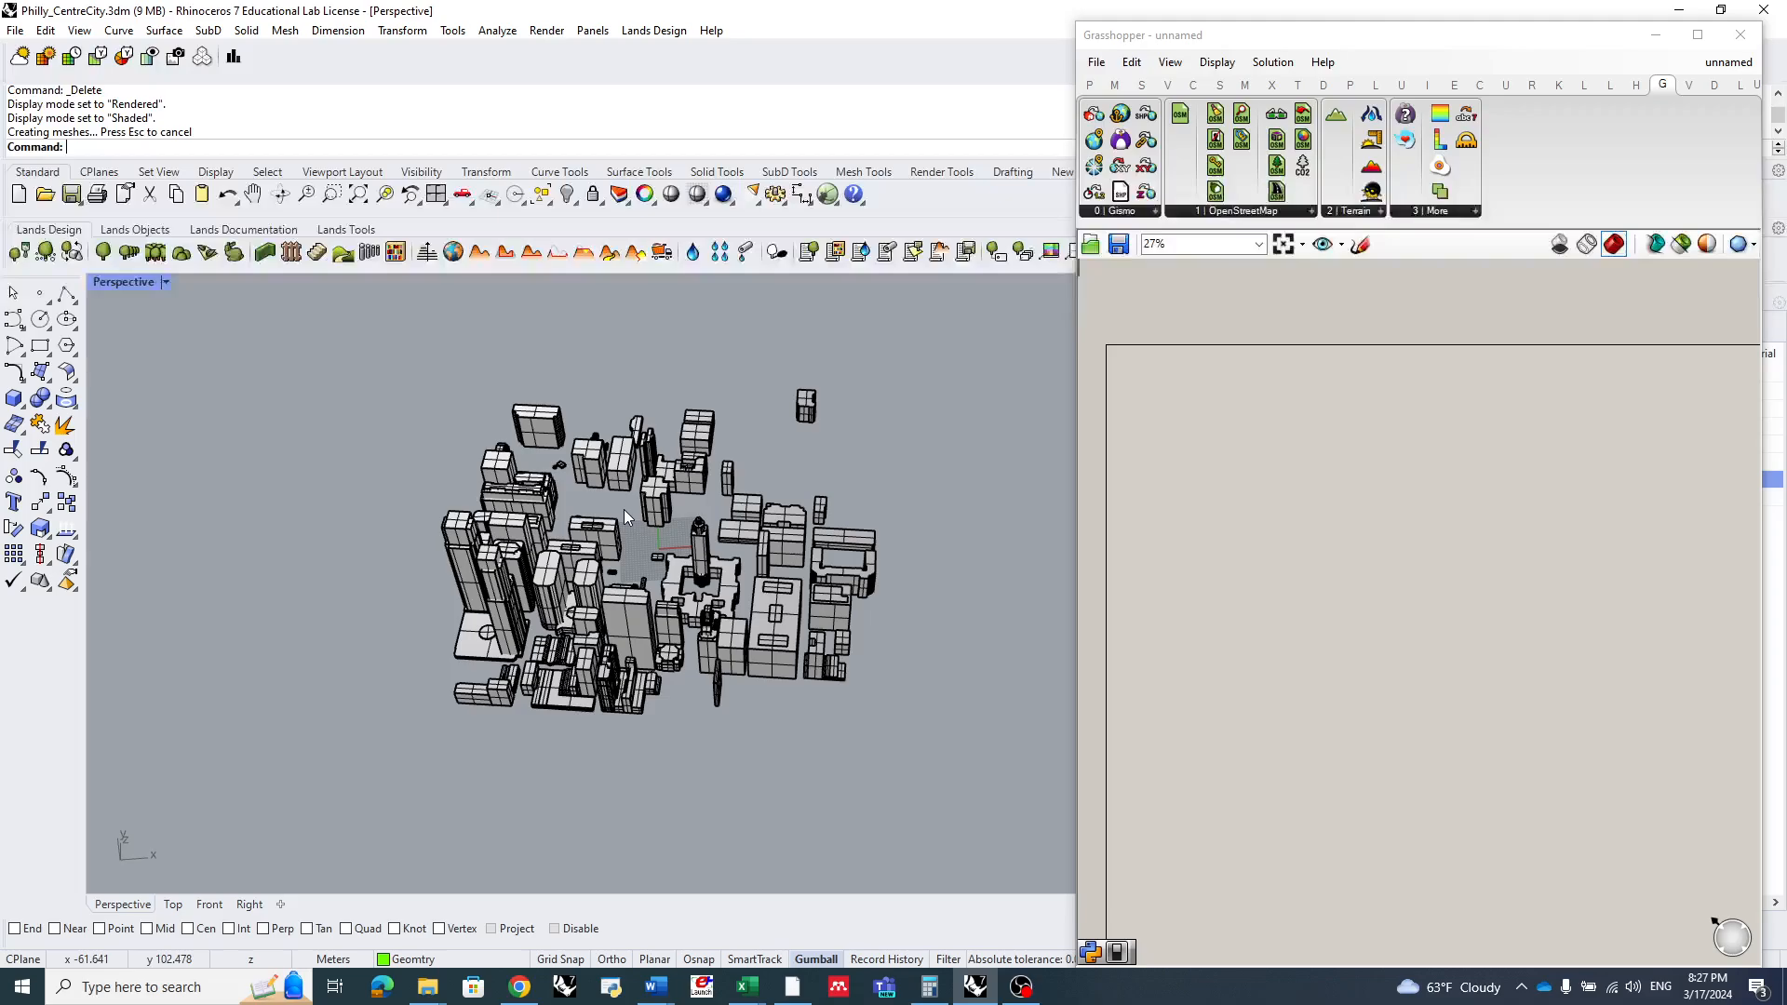
{"action": "right_click_drag", "start_coordinate": [640, 601], "coordinate": [574, 602]}
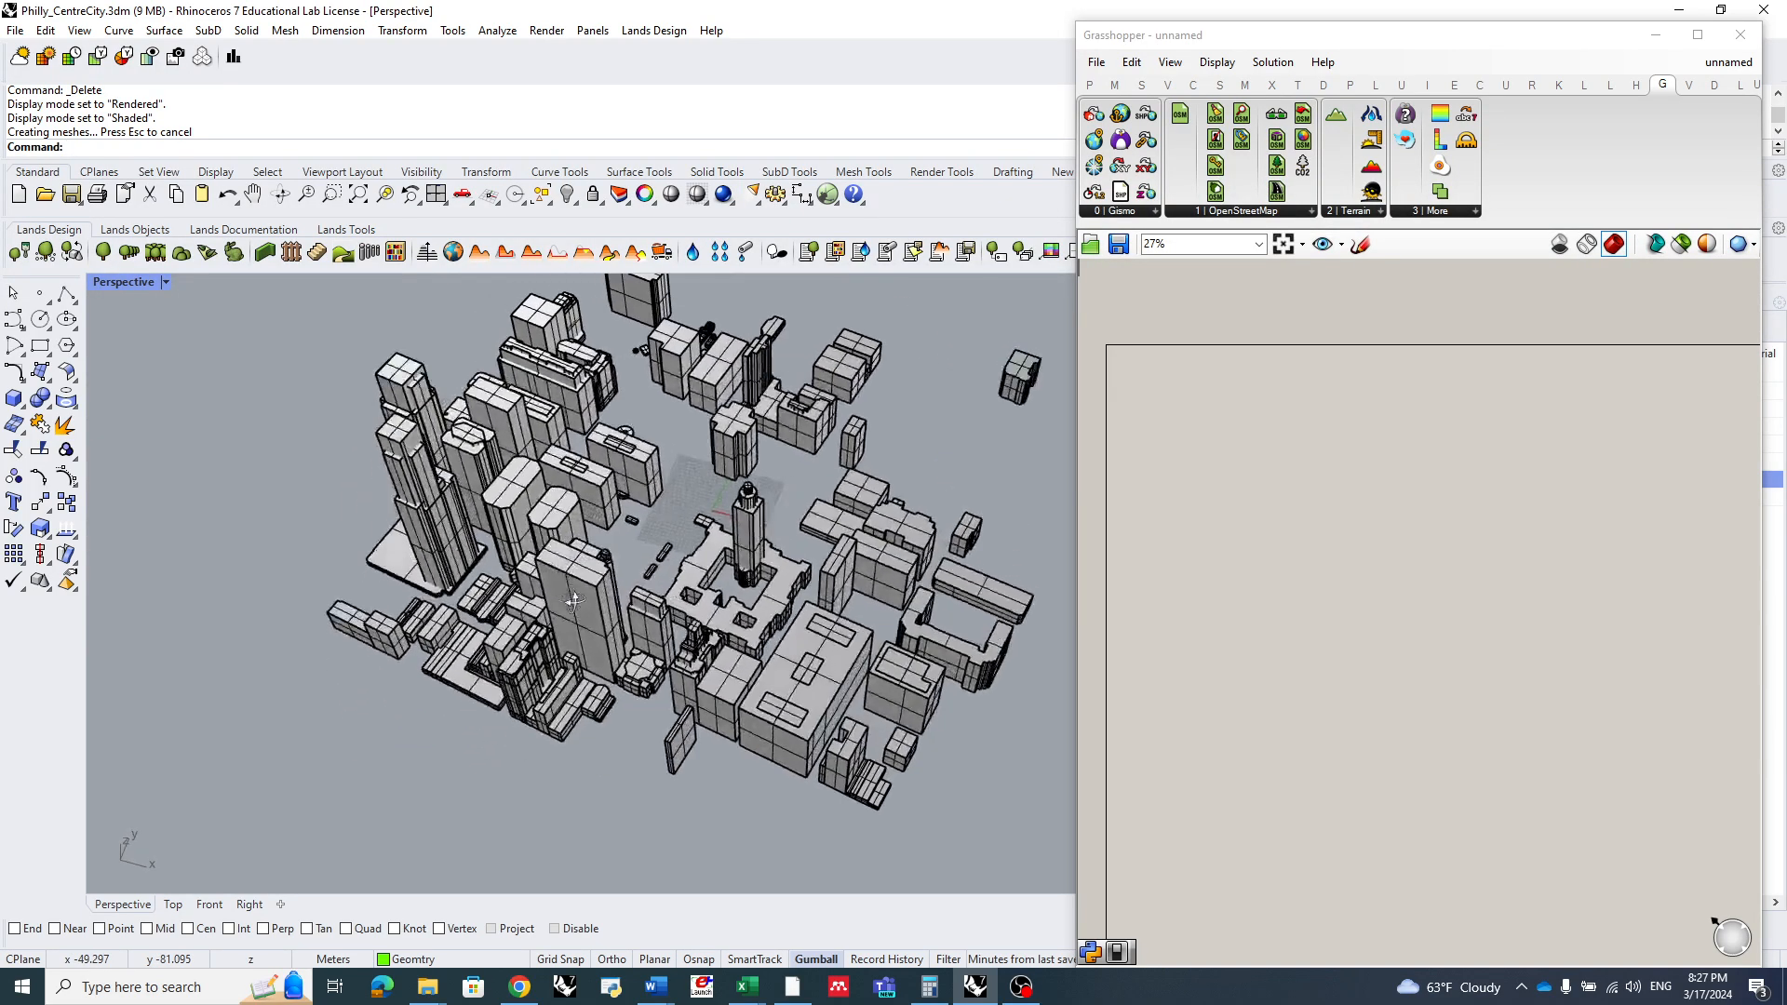
- Create a four-corner ground surface in the Top viewport that encloses the footprints of all the buildings
{"action": "scroll", "coordinate": [732, 594], "scroll_direction": "up", "scroll_amount": 2}
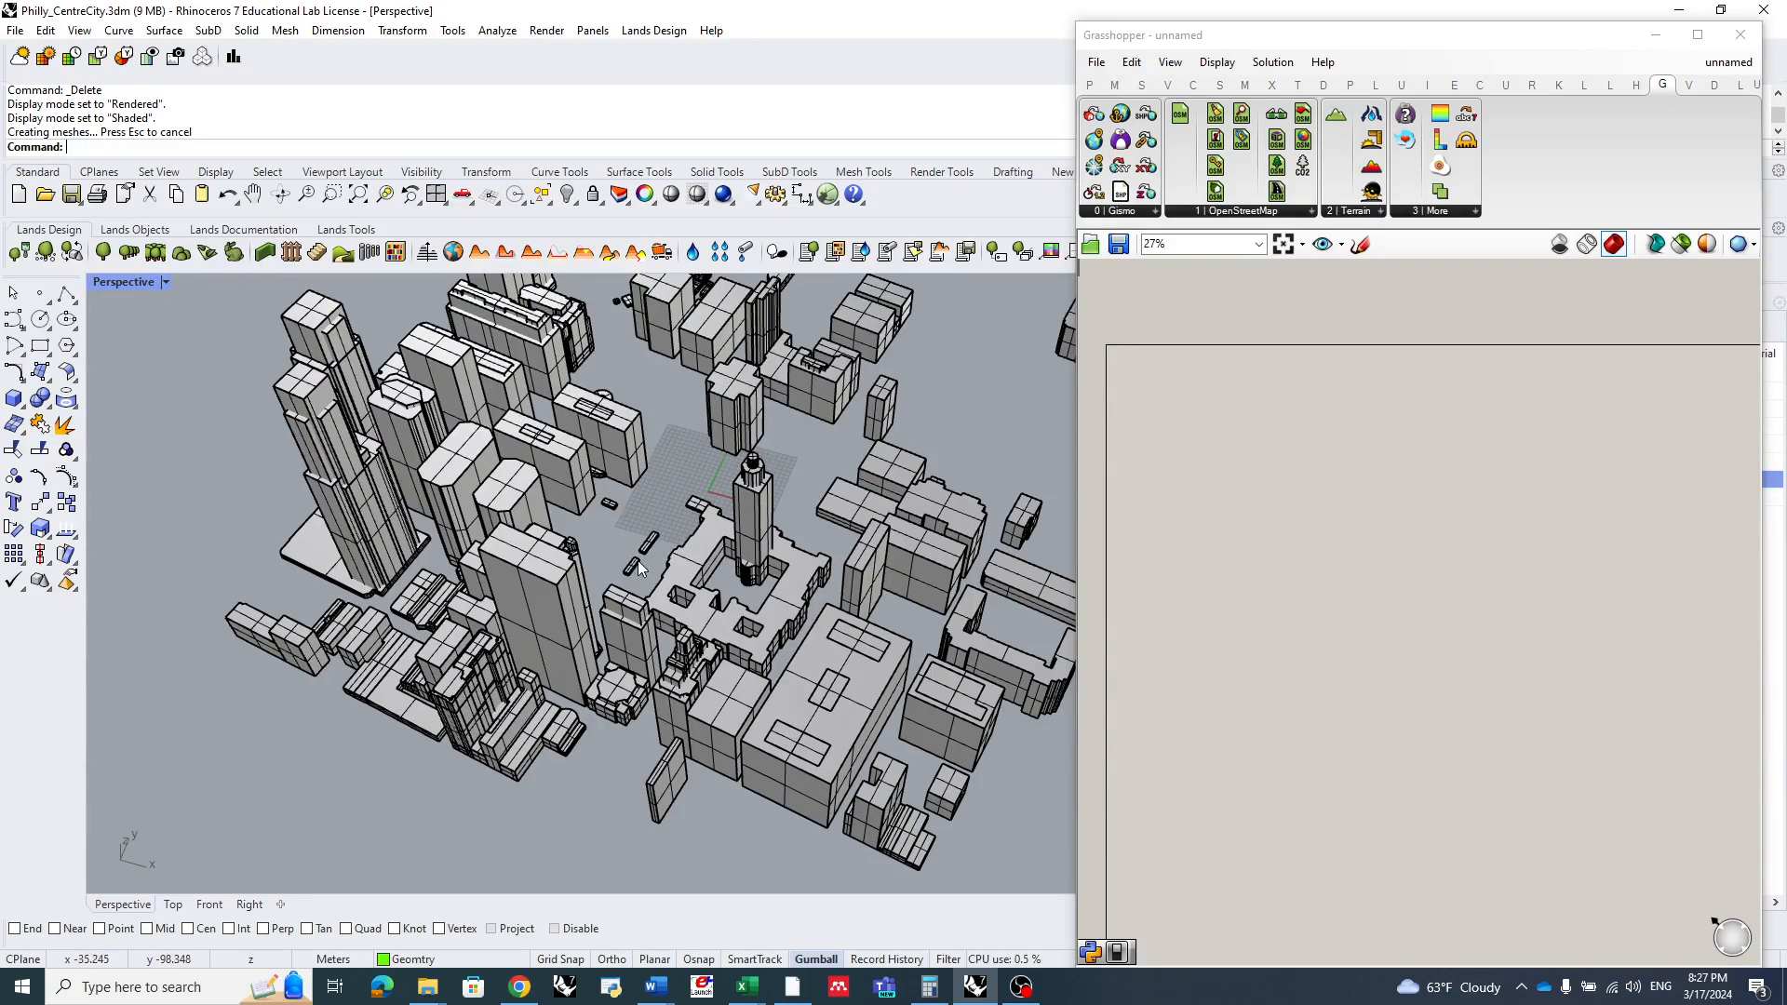
{"action": "scroll", "coordinate": [638, 561], "scroll_direction": "down", "scroll_amount": 4}
{"action": "right_click_drag", "start_coordinate": [638, 560], "coordinate": [676, 665]}
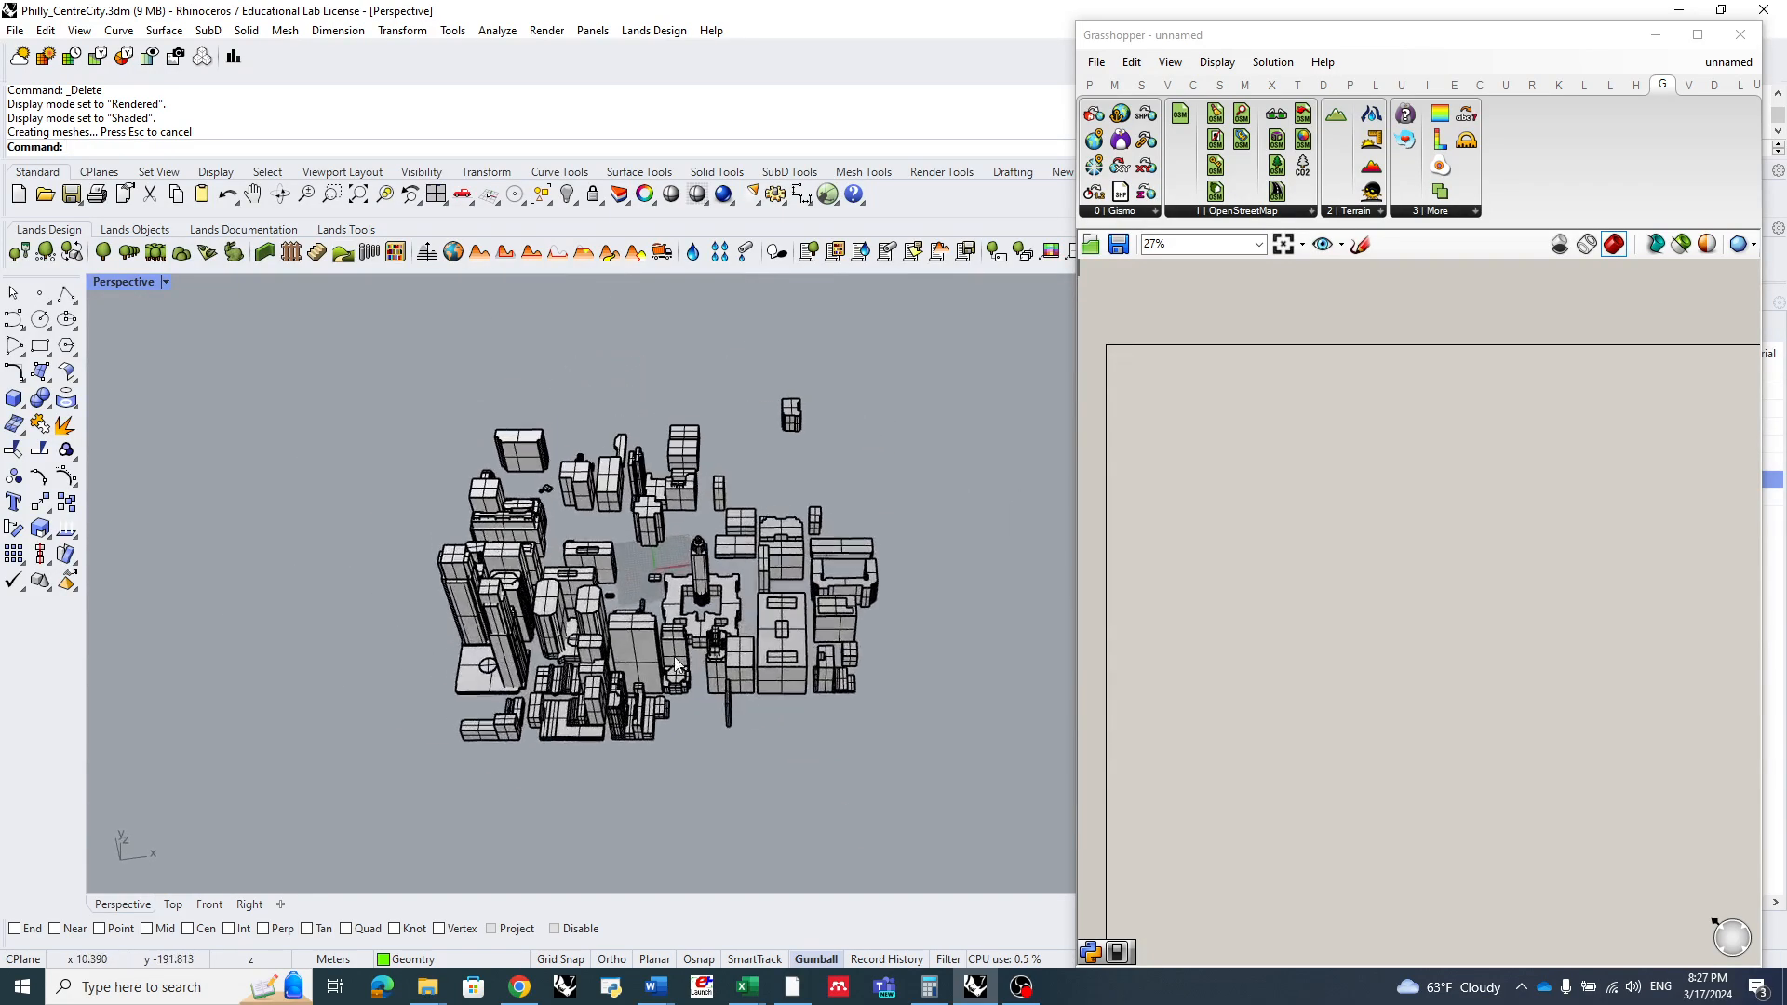
{"action": "left_click", "coordinate": [64, 388]}
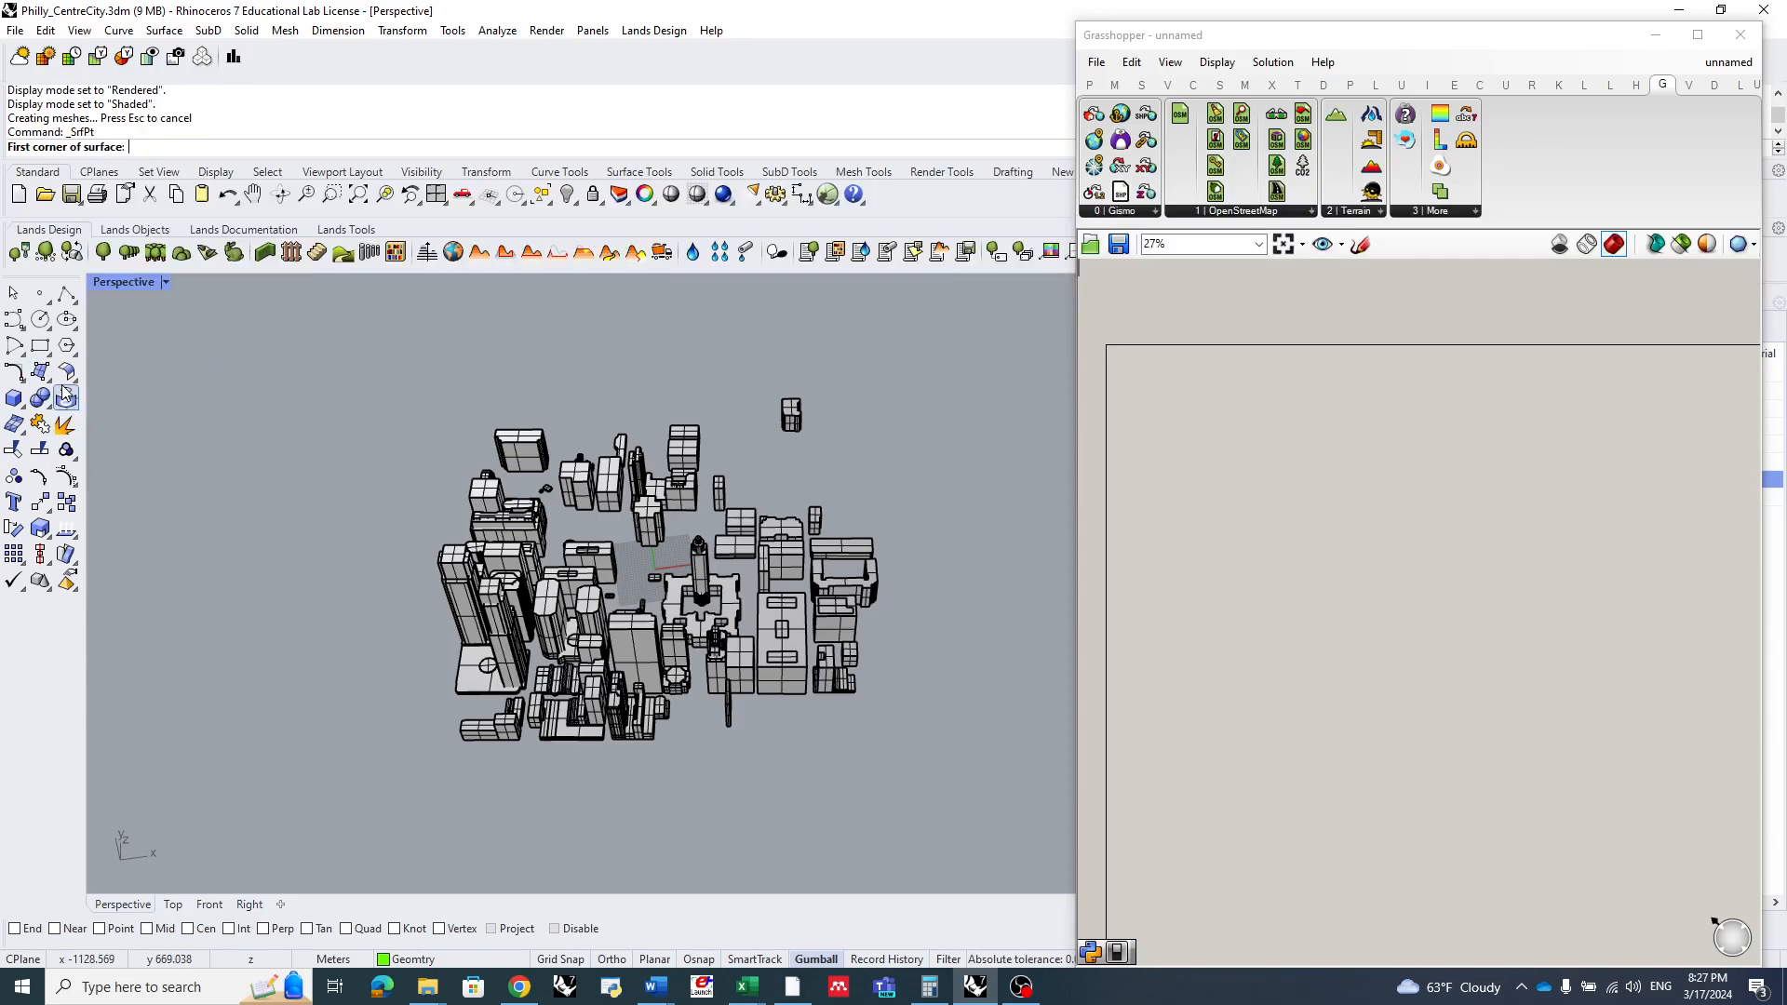
{"action": "double_click", "coordinate": [123, 283]}
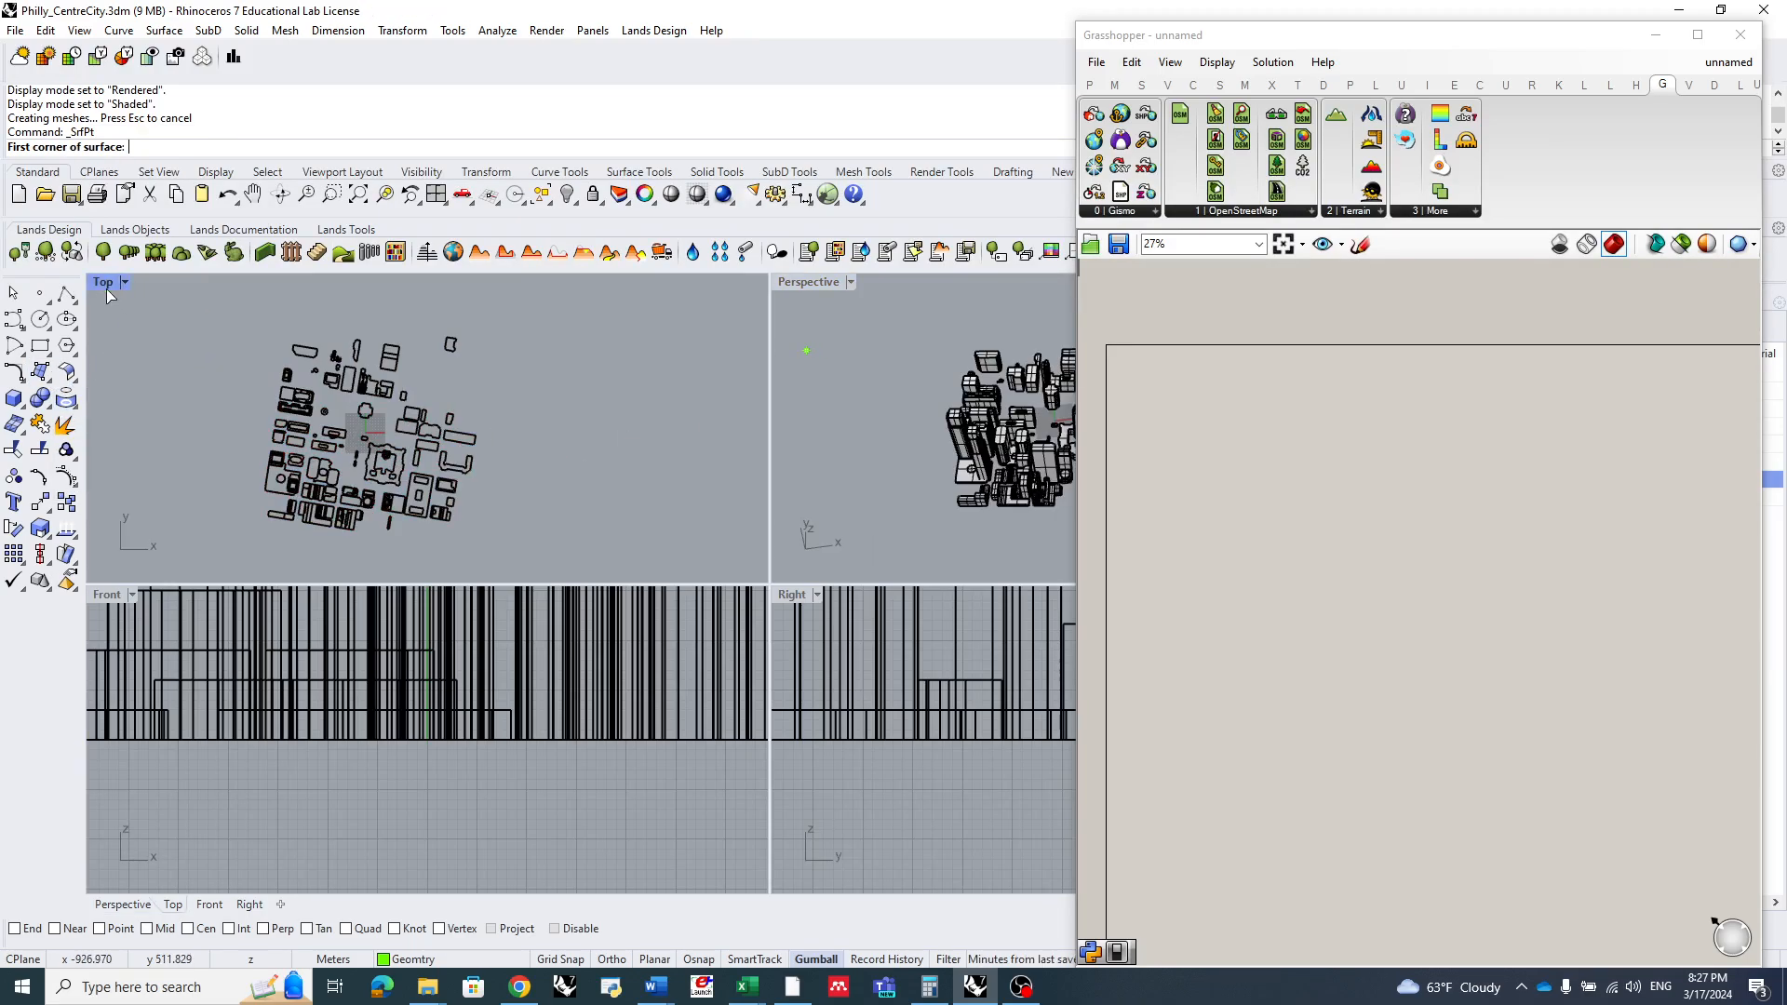
{"action": "double_click", "coordinate": [106, 283]}
{"action": "scroll", "coordinate": [371, 484], "scroll_direction": "down", "scroll_amount": 2}
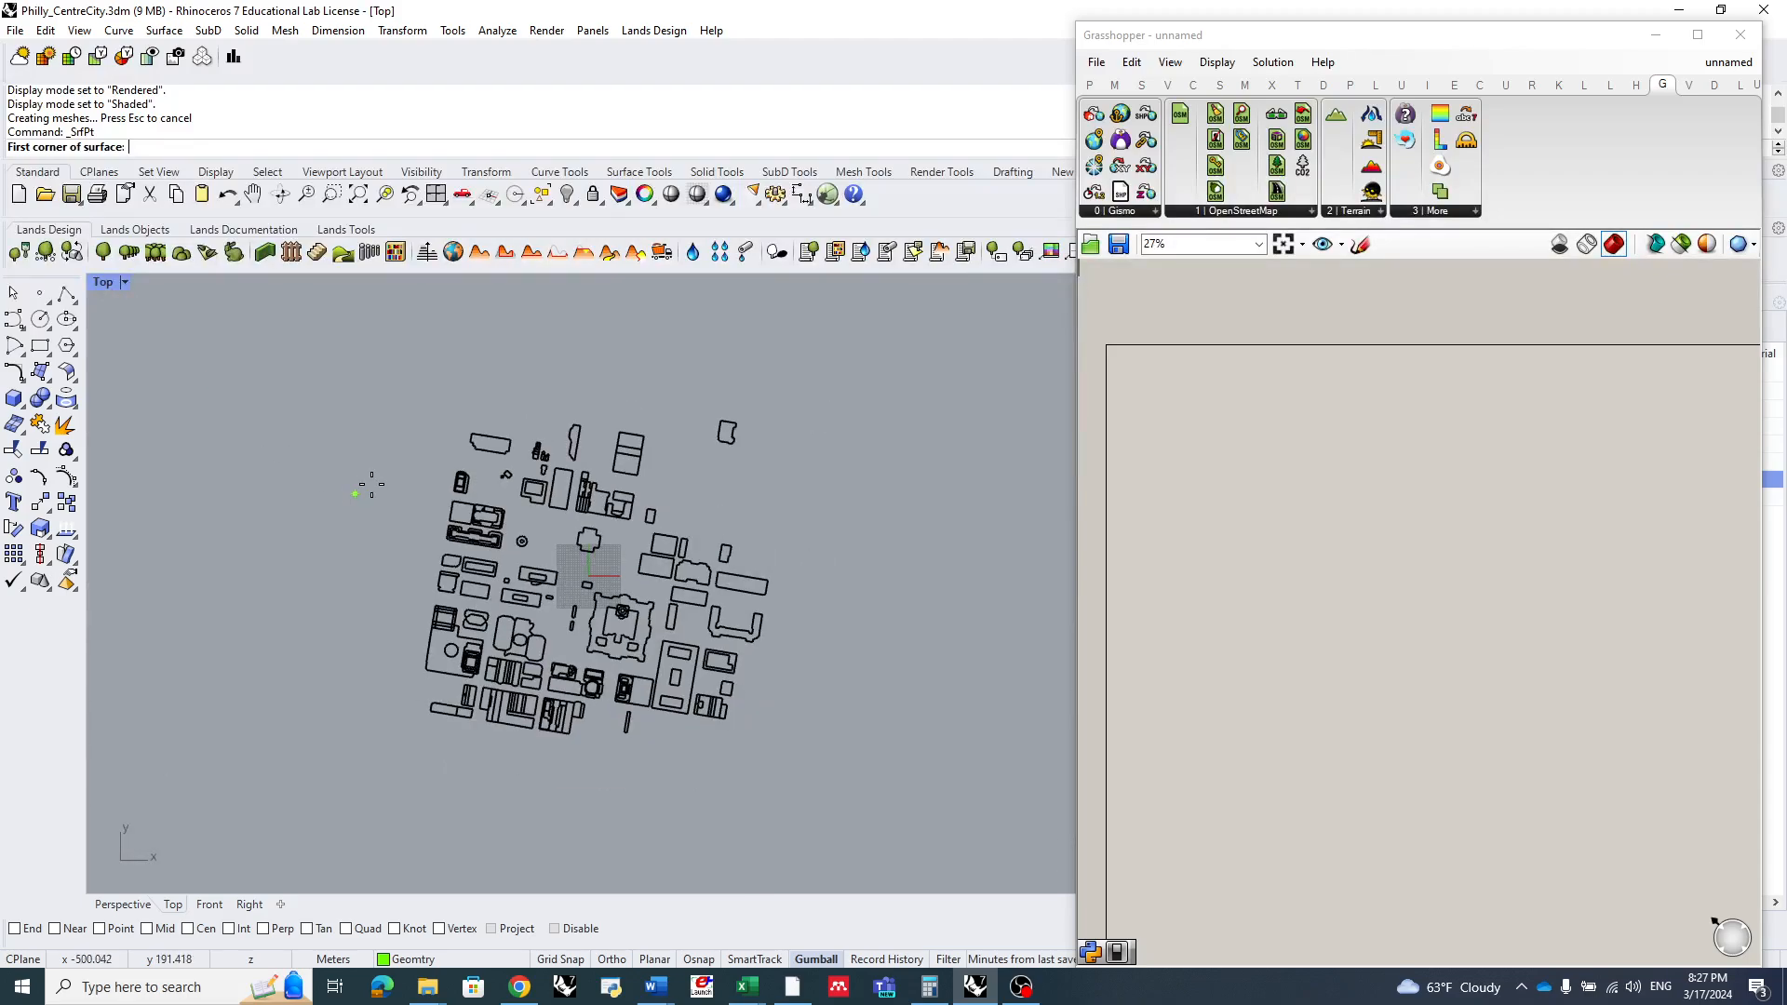
{"action": "left_click", "coordinate": [449, 387]}
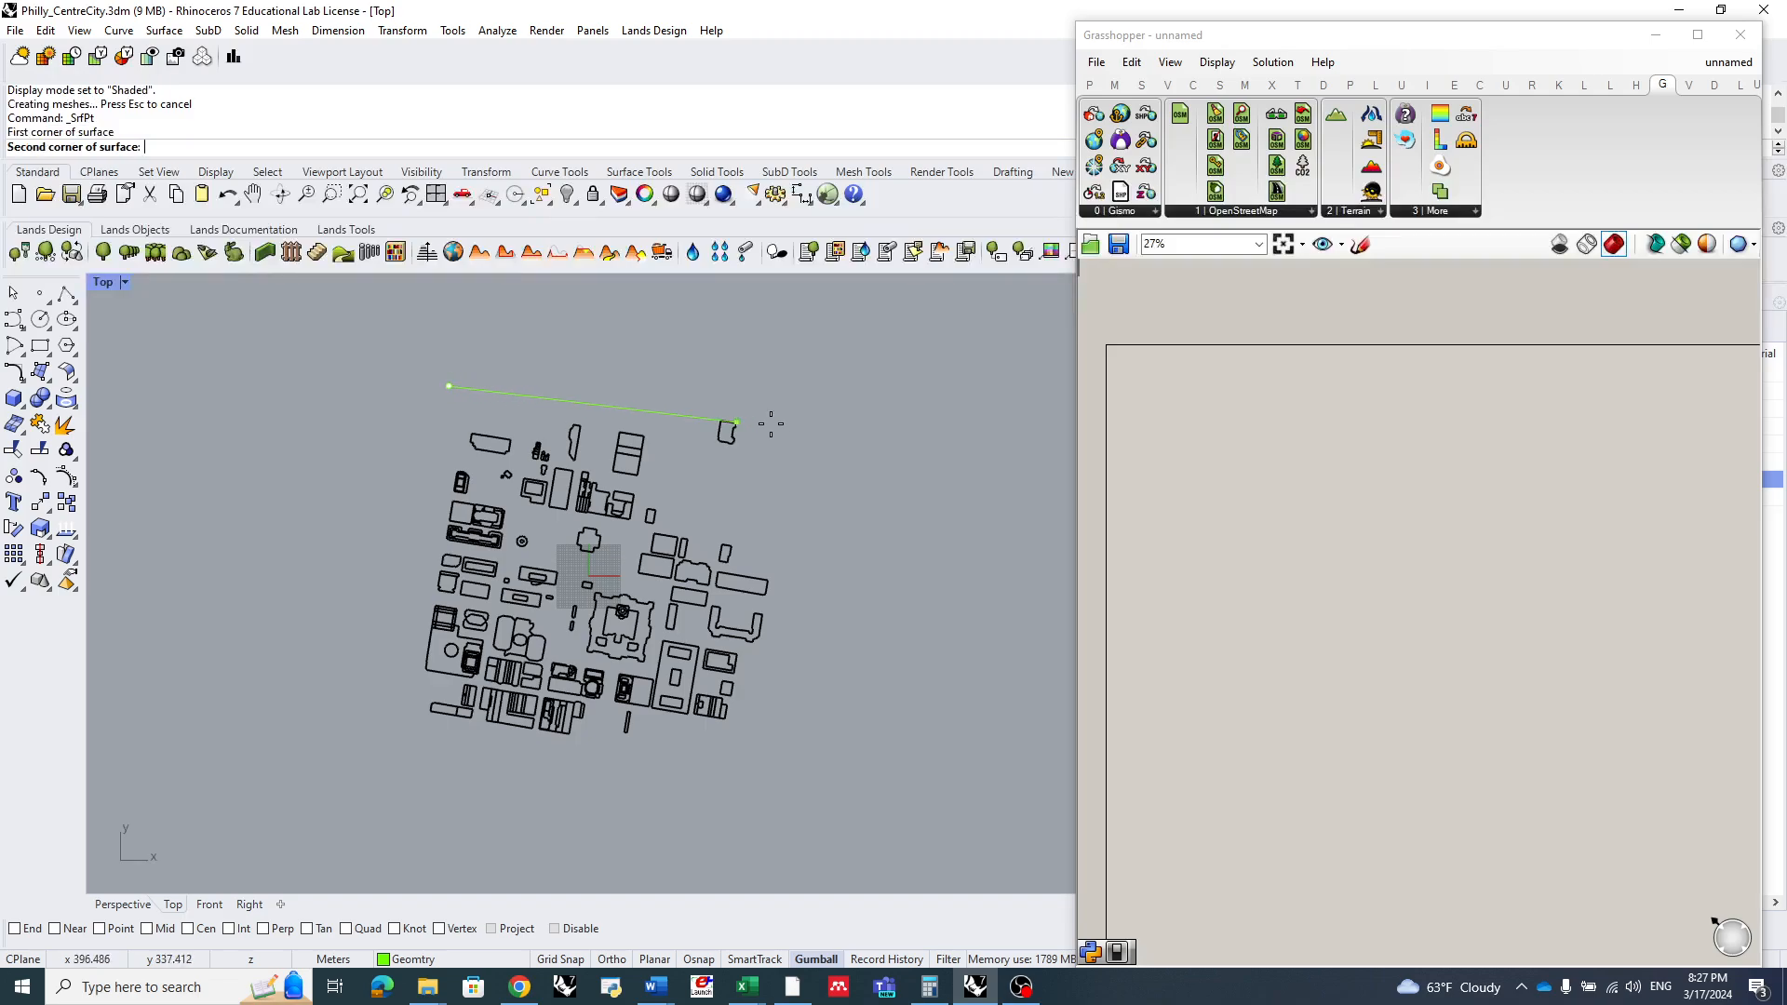
{"action": "left_click", "coordinate": [830, 427]}
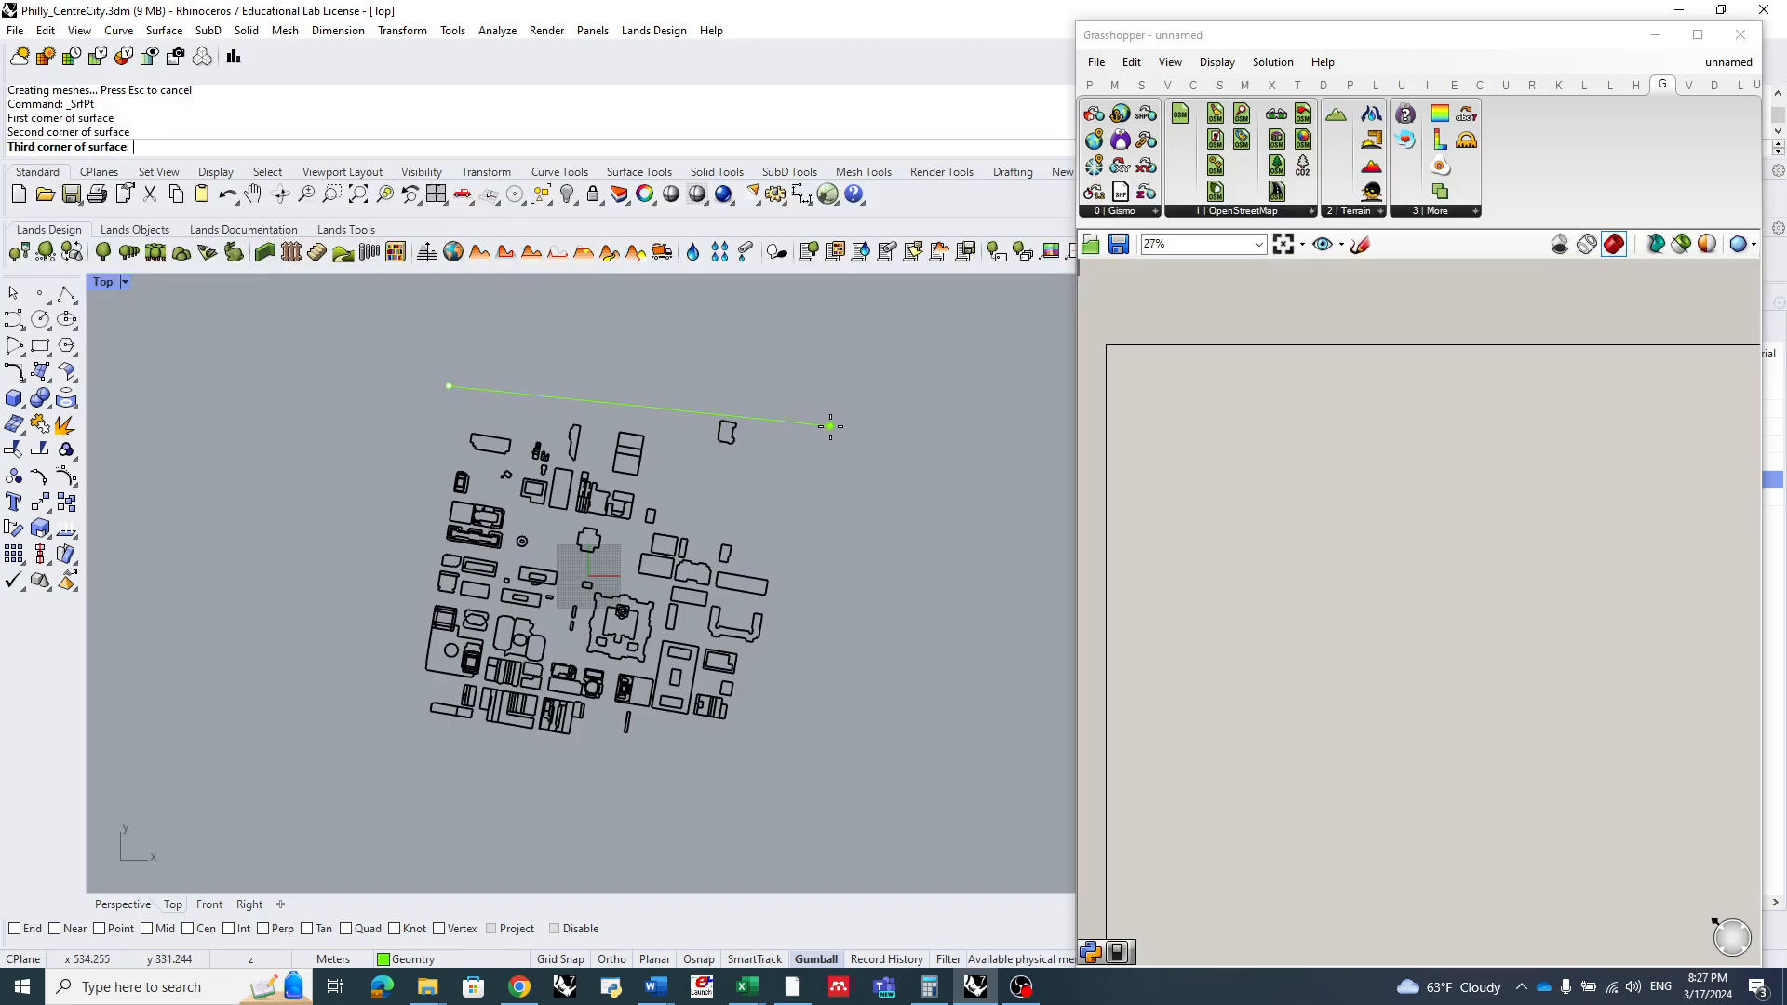
{"action": "left_click", "coordinate": [722, 774]}
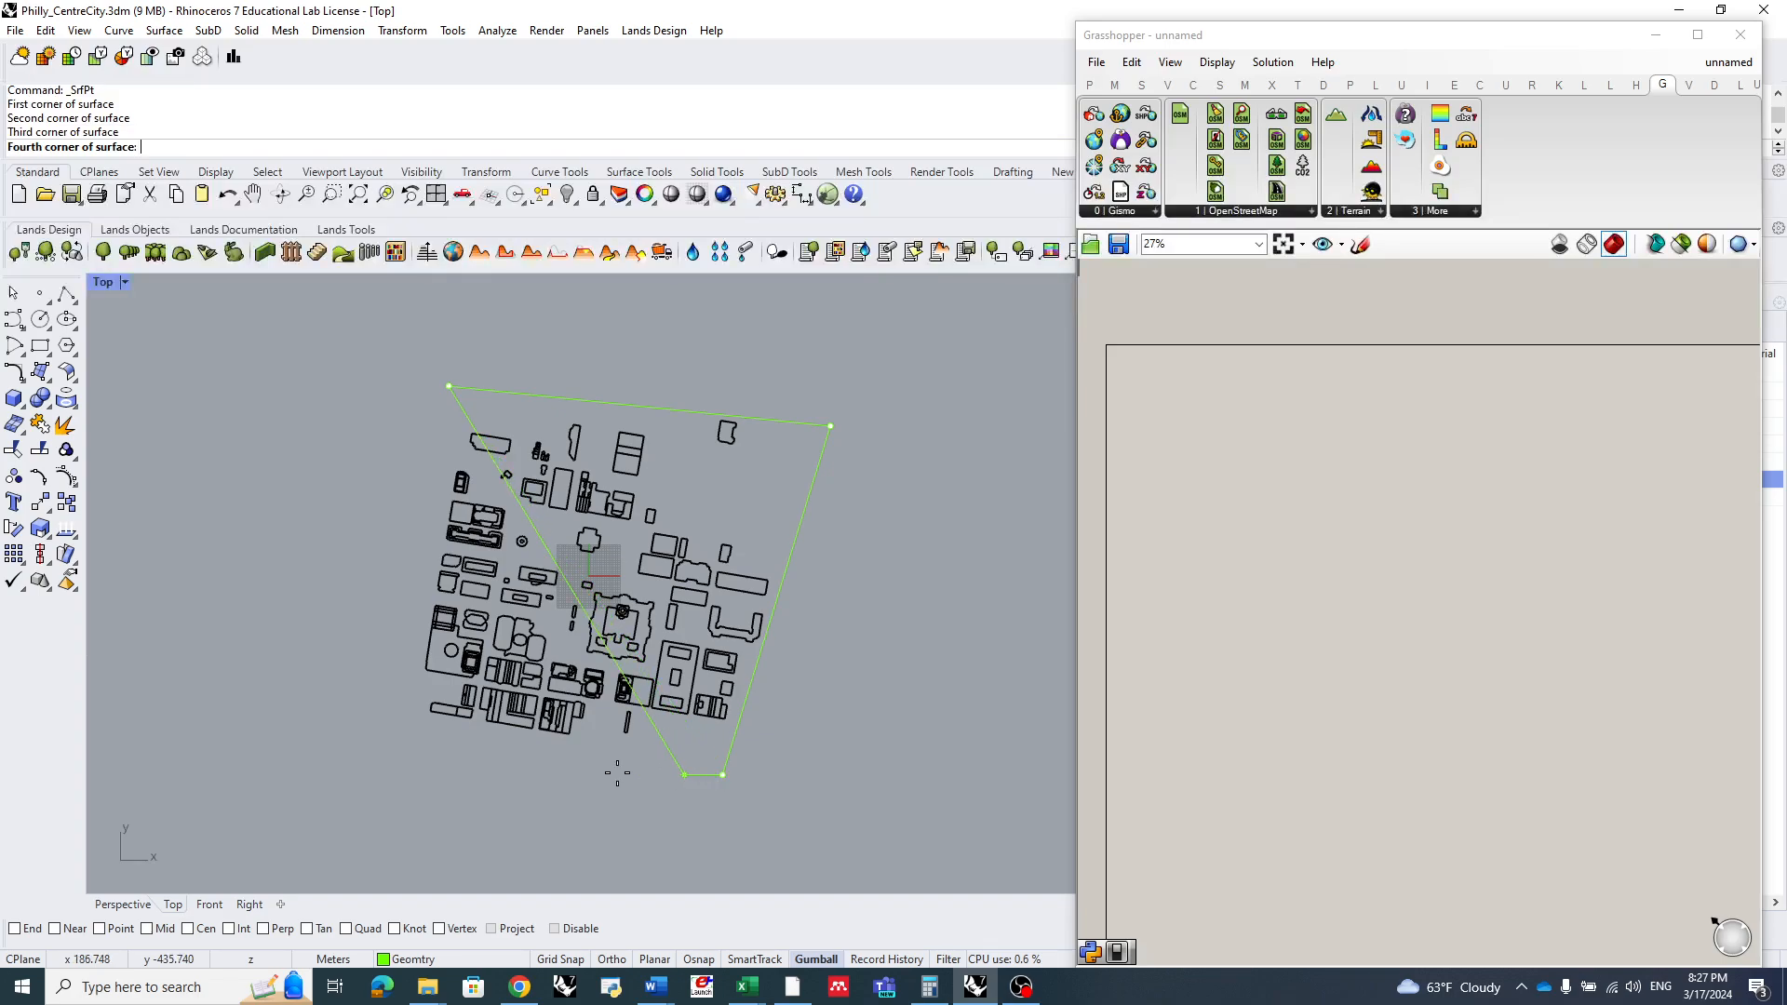
{"action": "left_click", "coordinate": [408, 723]}
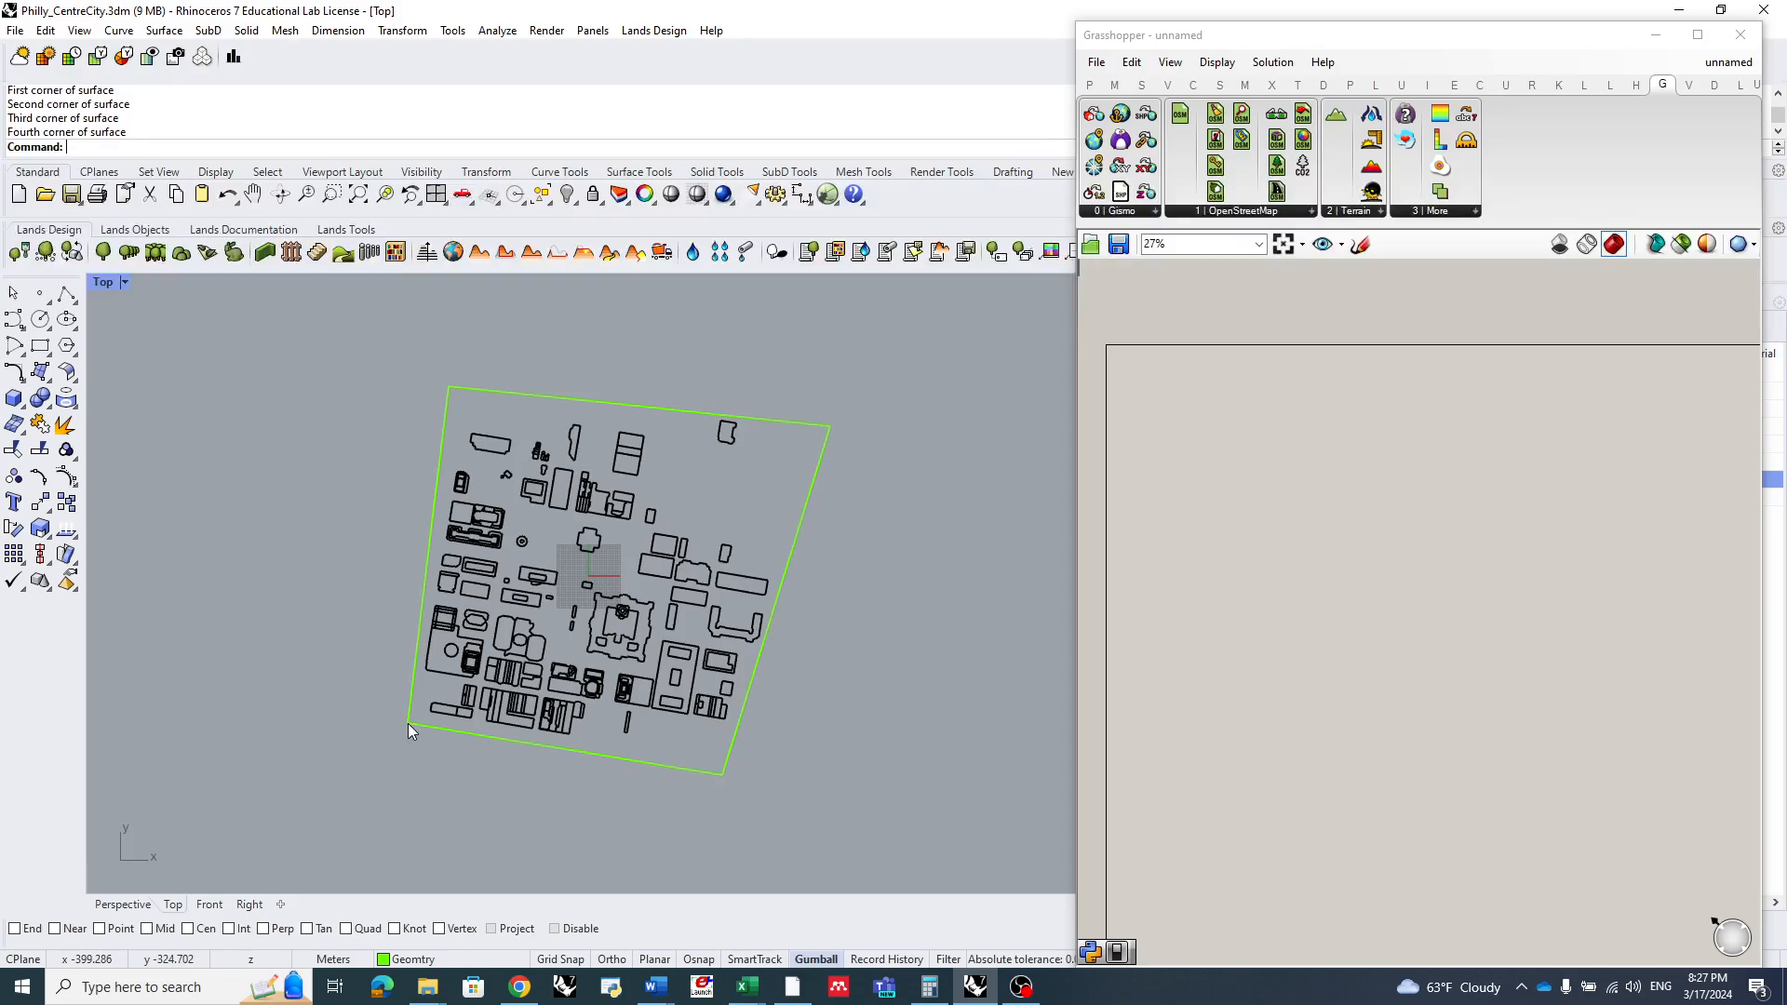
- Flip the direction of the new ground surface in the maximized Perspective viewport
{"action": "double_click", "coordinate": [104, 281]}
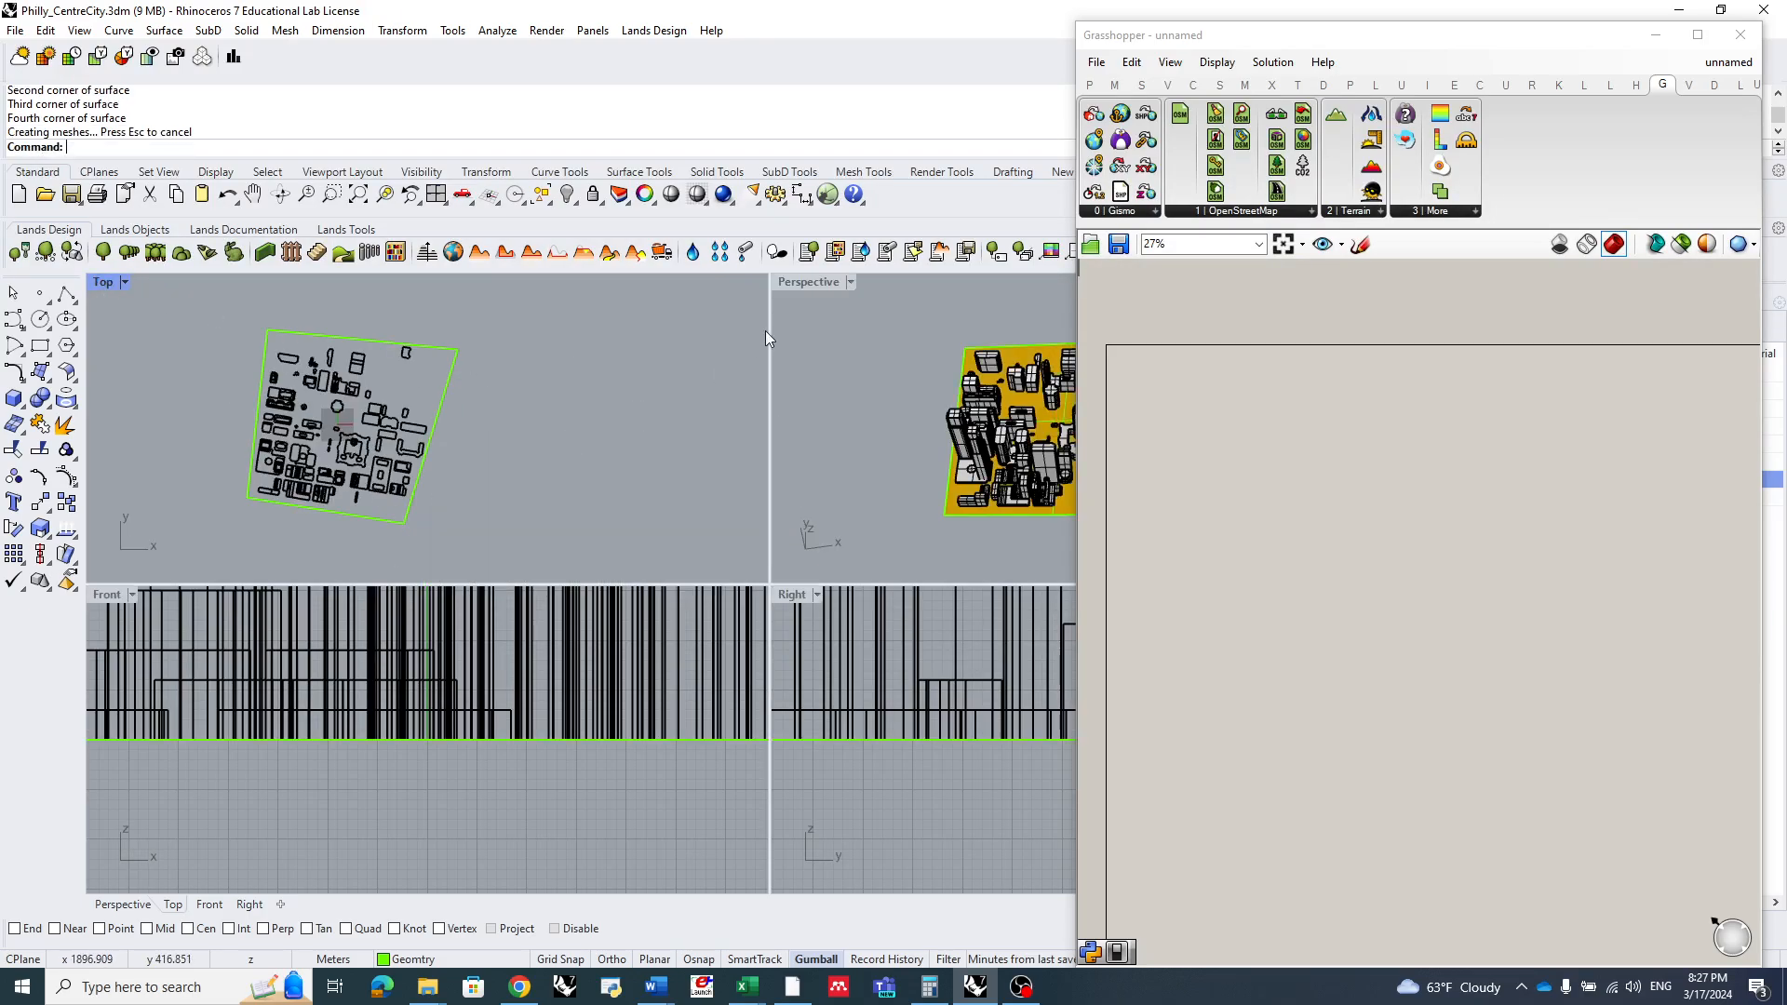
{"action": "double_click", "coordinate": [813, 281]}
{"action": "right_click_drag", "start_coordinate": [659, 611], "coordinate": [765, 526]}
{"action": "left_click", "coordinate": [771, 473]}
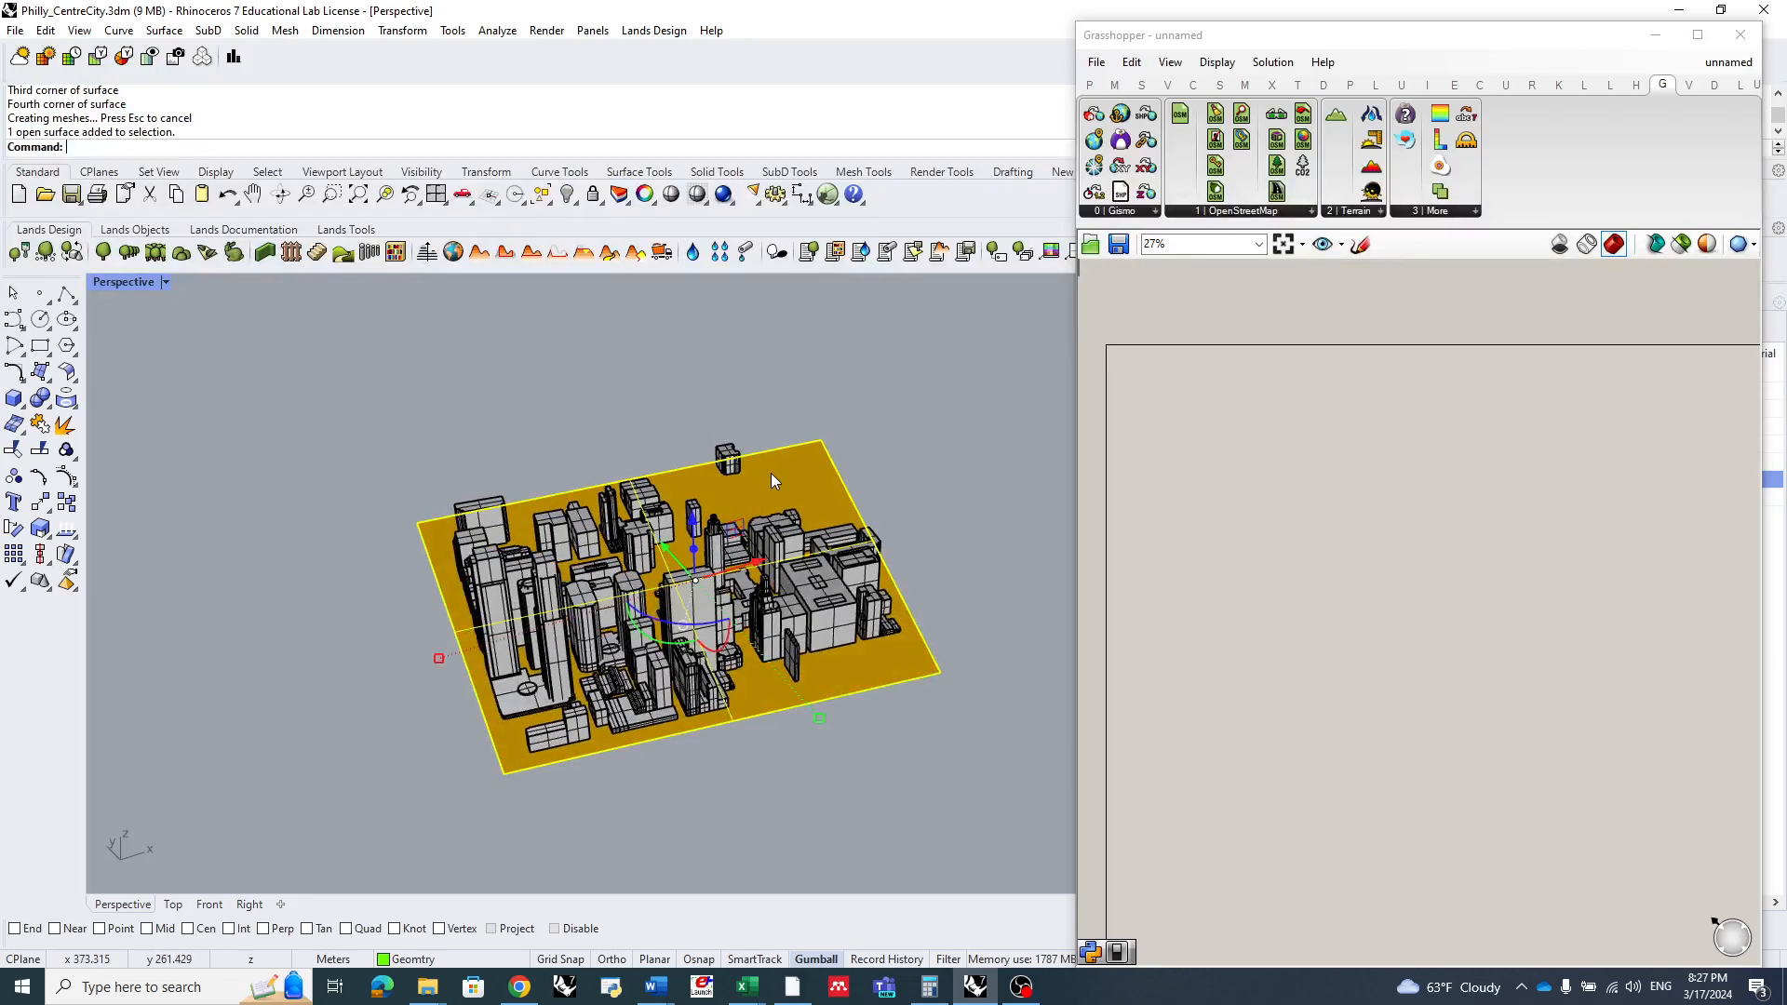
{"action": "type", "text": "Glip"}
{"action": "key", "text": "Return"}
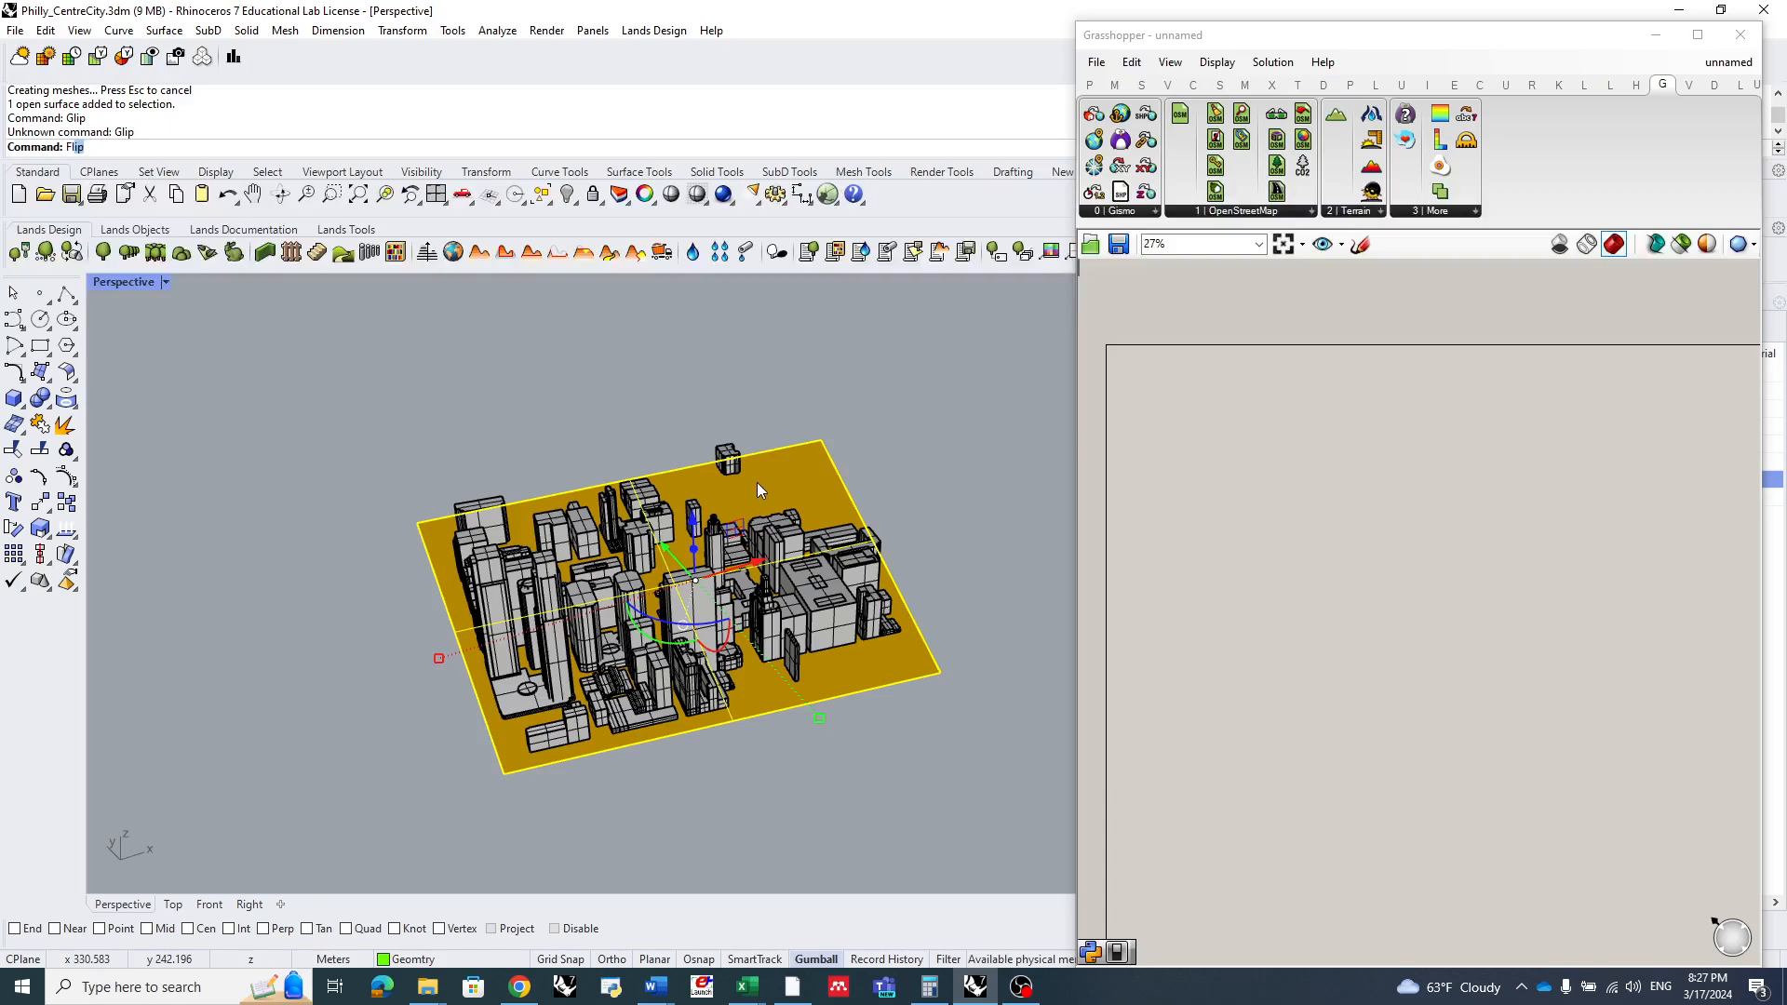
{"action": "key", "text": "Return"}
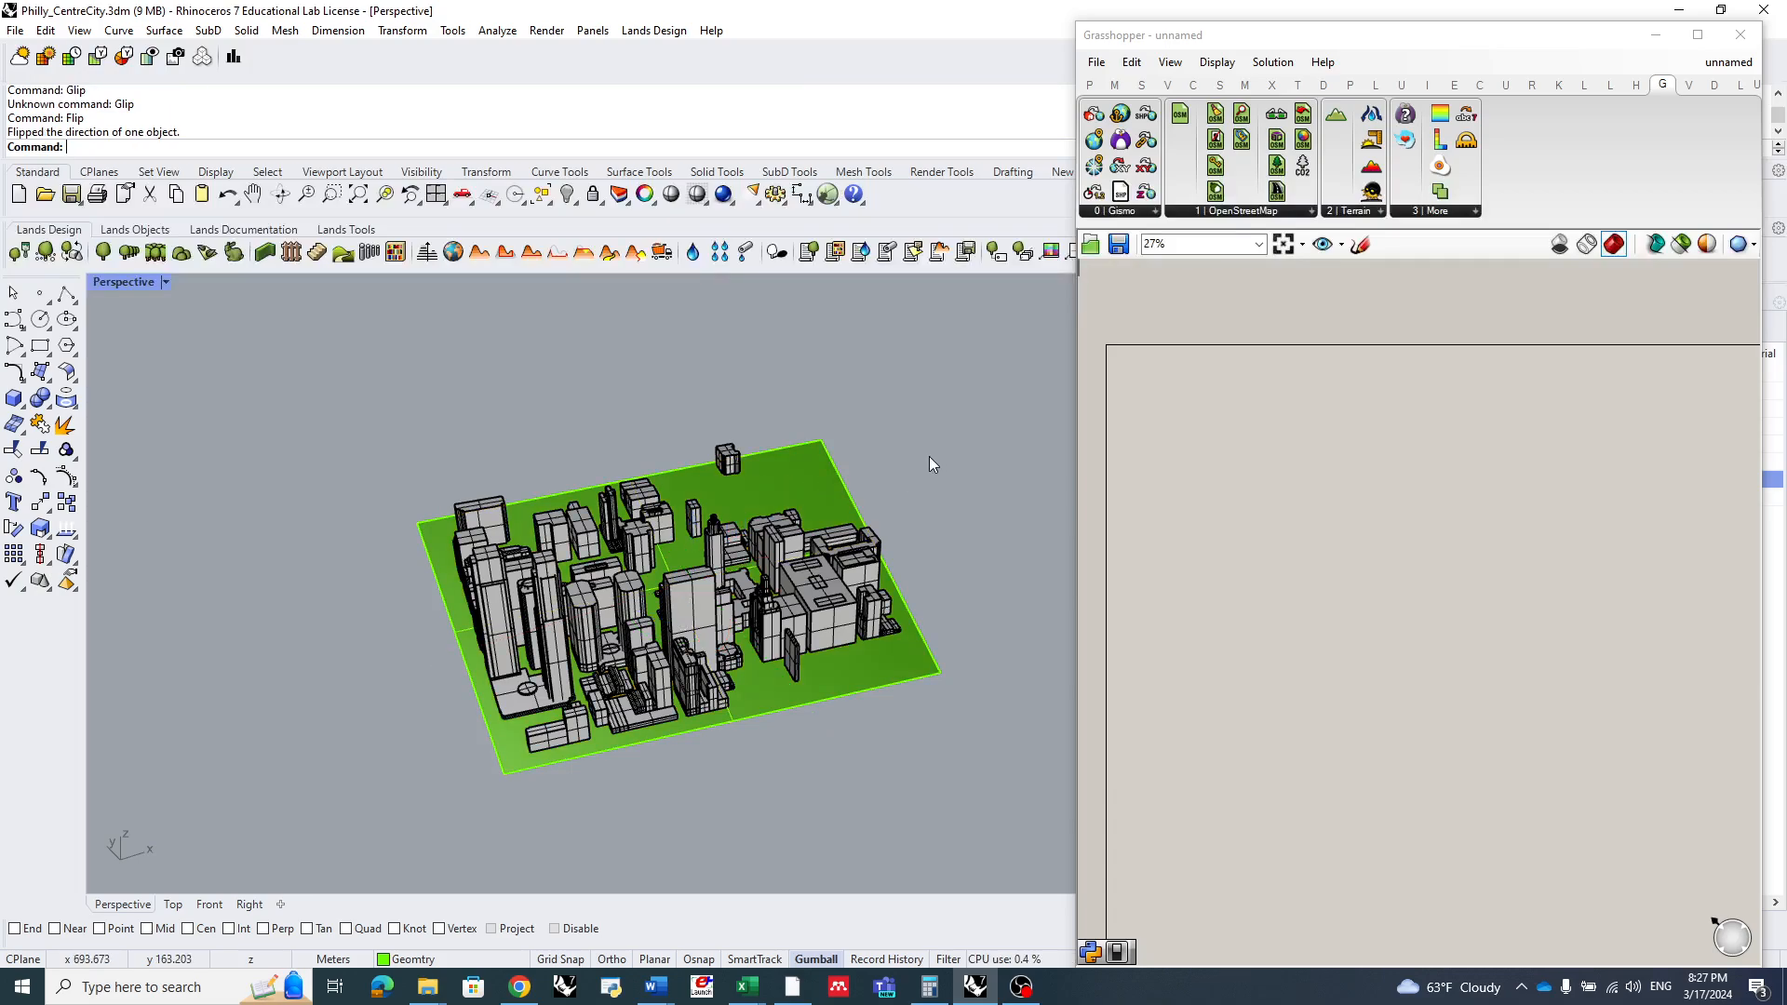
- Ungroup the baked buildings on the 3D_SHAPES_0 layer and clear the selection
{"action": "scroll", "coordinate": [651, 621], "scroll_direction": "up", "scroll_amount": 3}
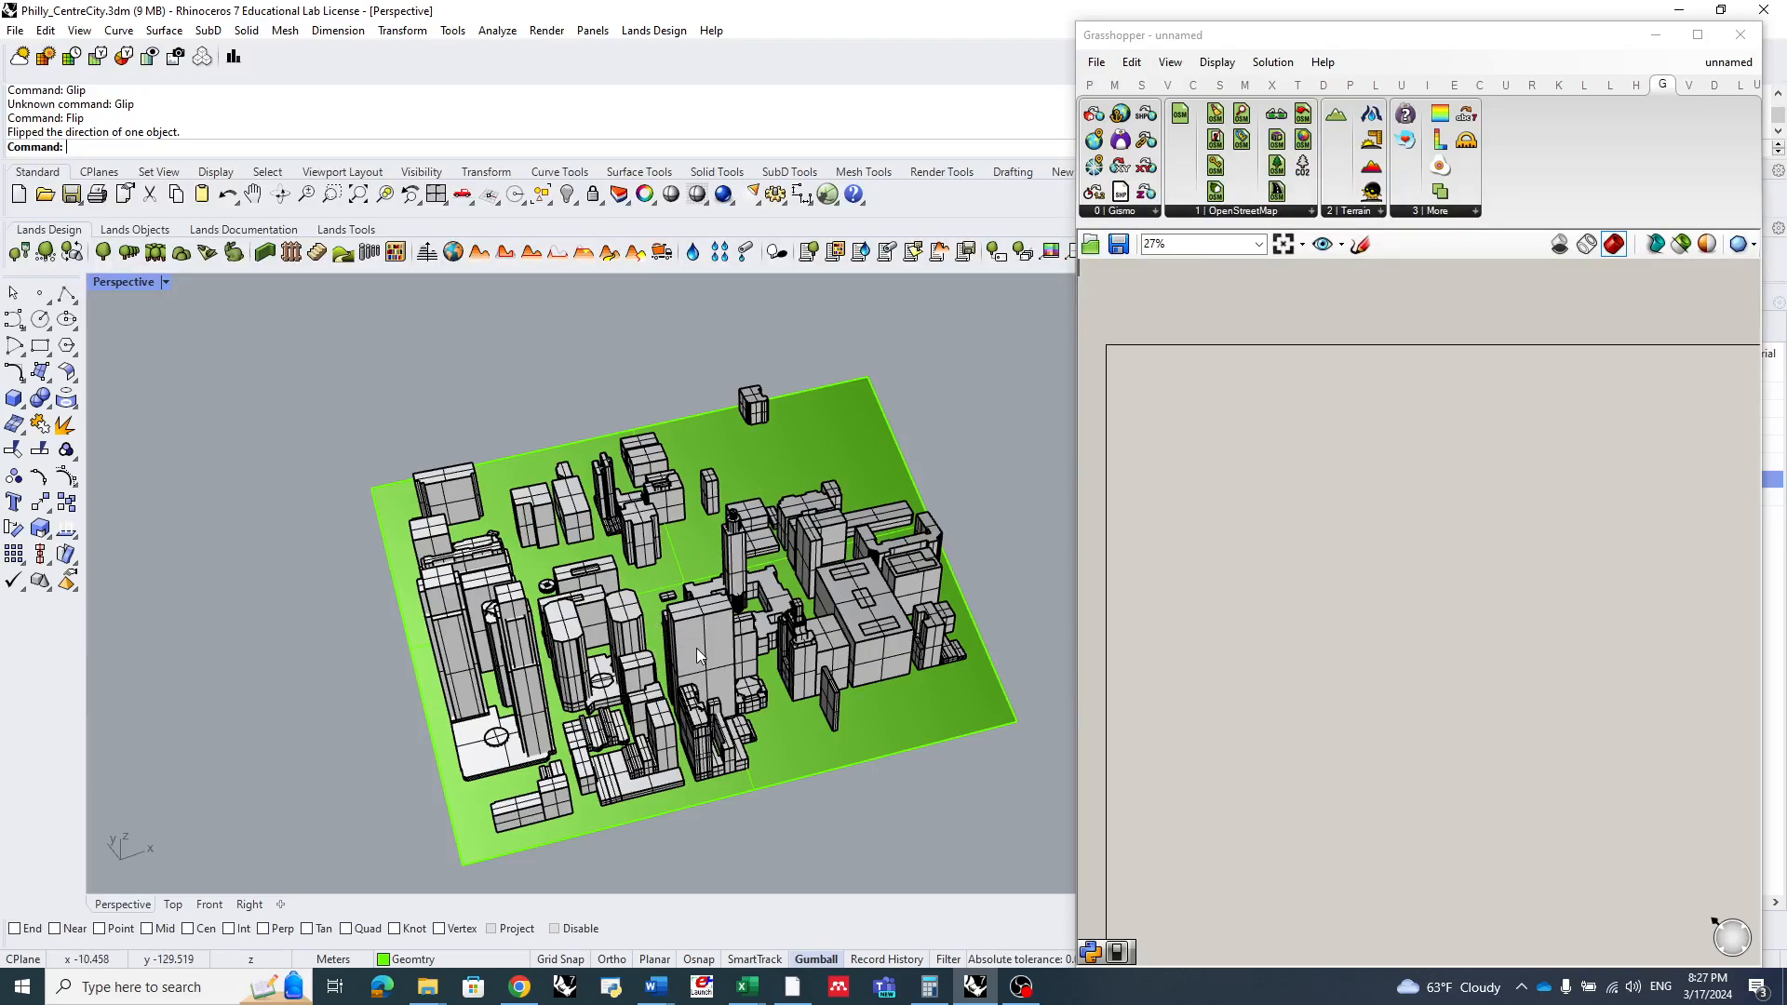
{"action": "left_click", "coordinate": [698, 649]}
{"action": "type", "text": "Un"}
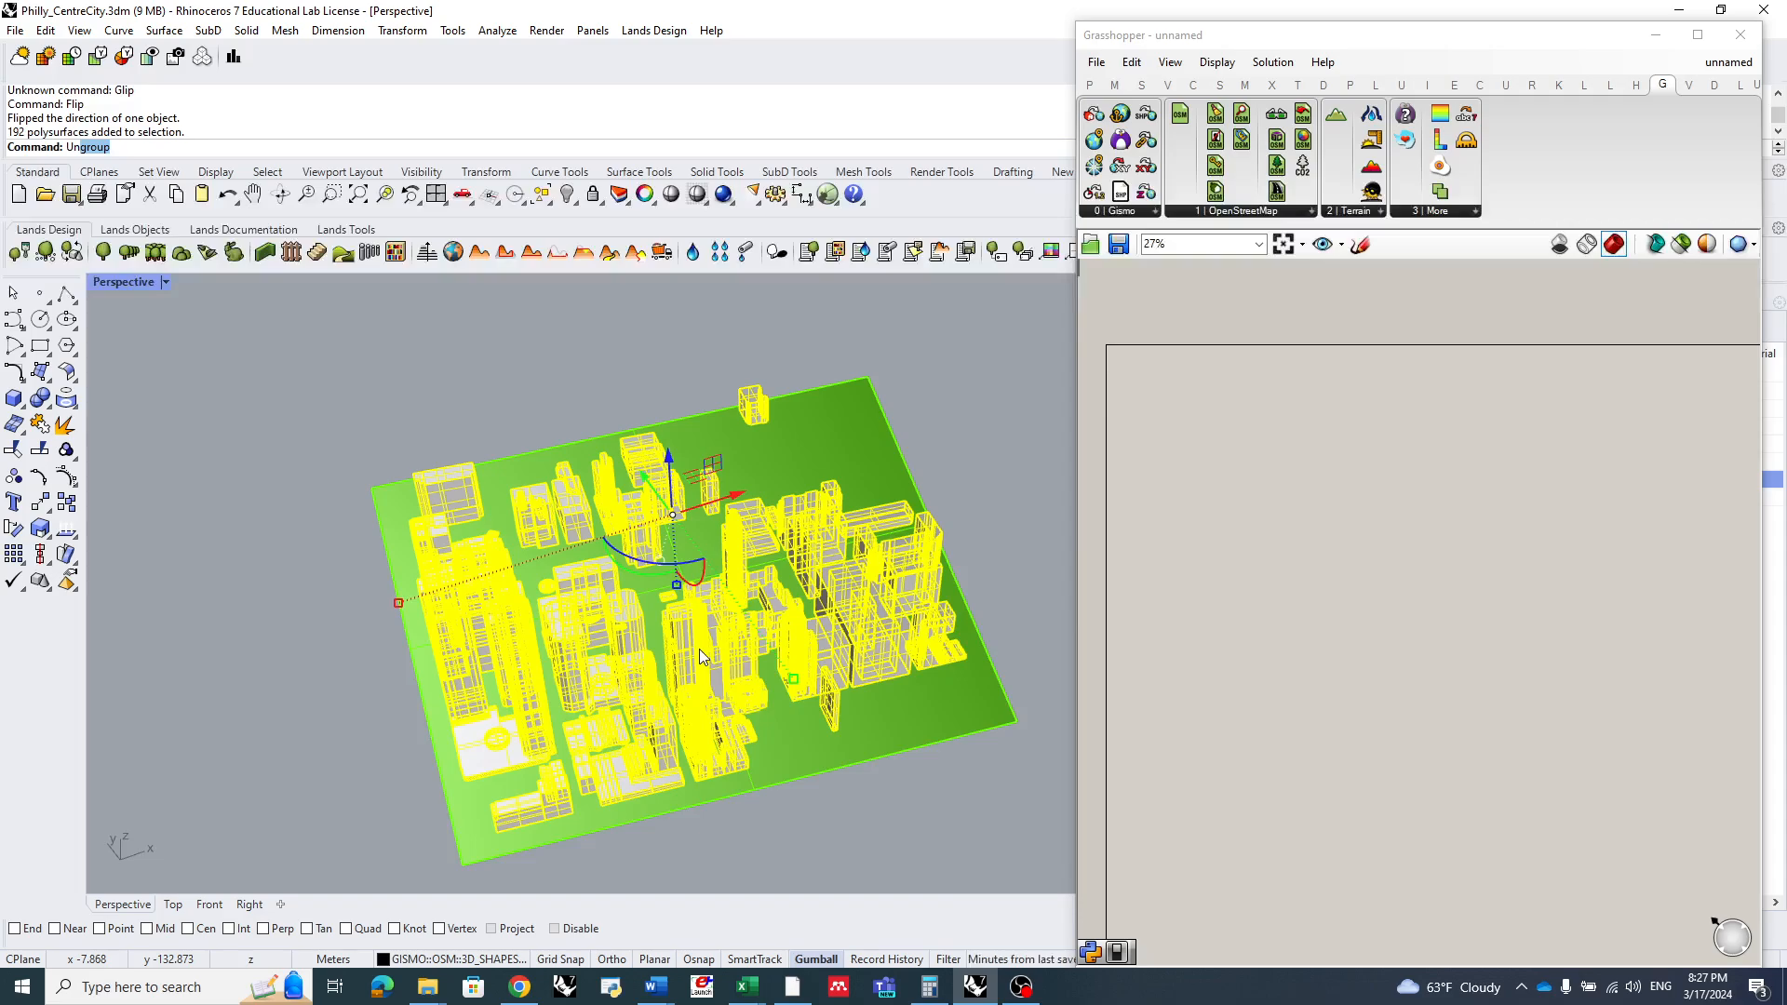
{"action": "type", "text": "group"}
{"action": "key", "text": "Return"}
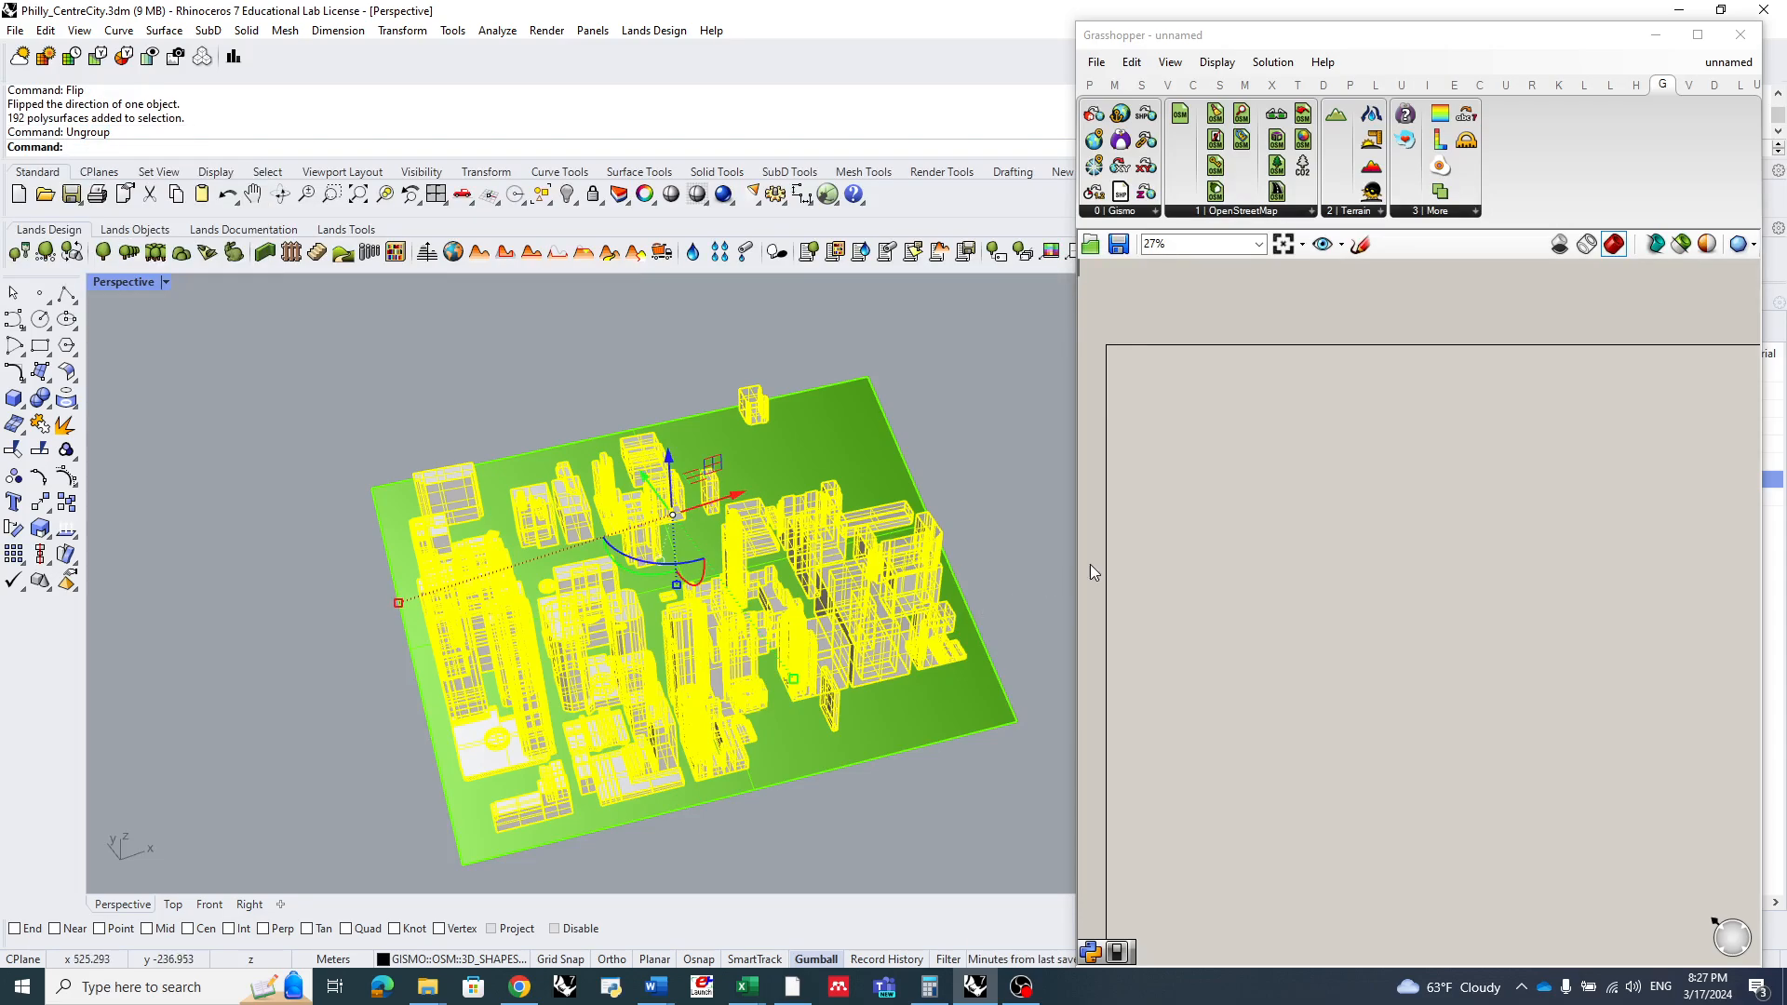
{"action": "left_click", "coordinate": [1024, 460]}
- Delete the four small low blocks in the open plaza beside the courtyard building with the central tower
{"action": "right_click_drag", "start_coordinate": [737, 488], "coordinate": [654, 544]}
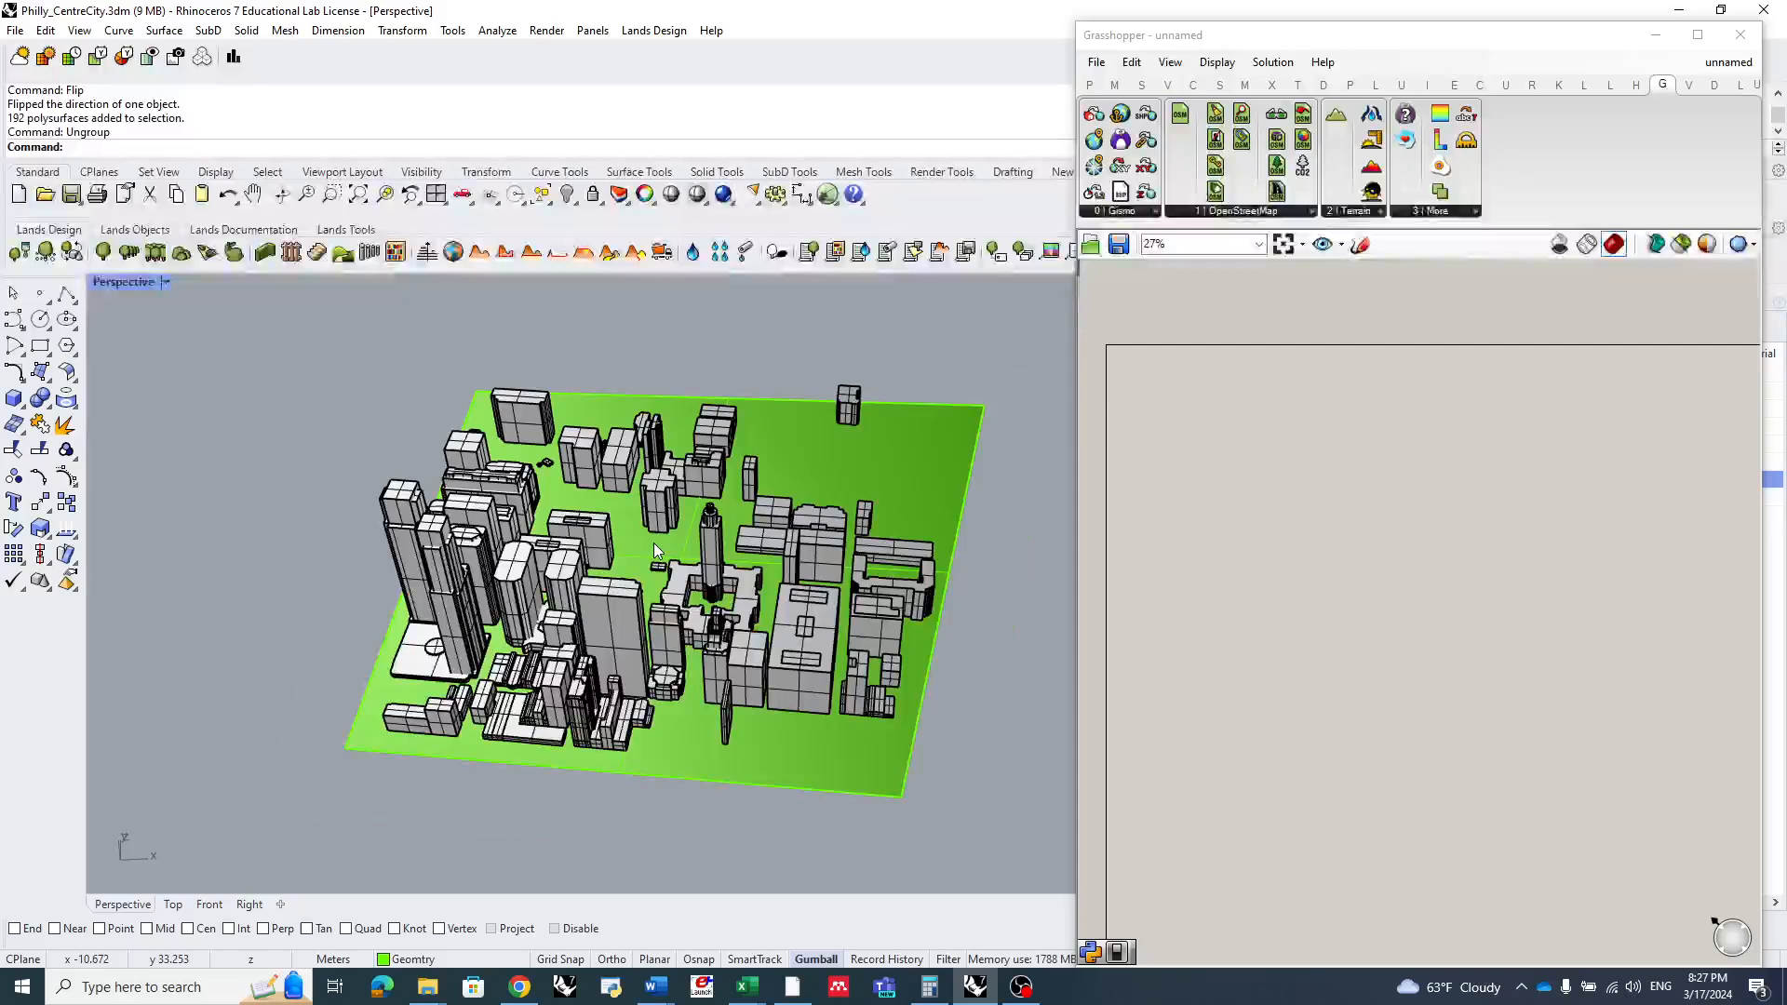
{"action": "scroll", "coordinate": [606, 614], "scroll_direction": "up", "scroll_amount": 4}
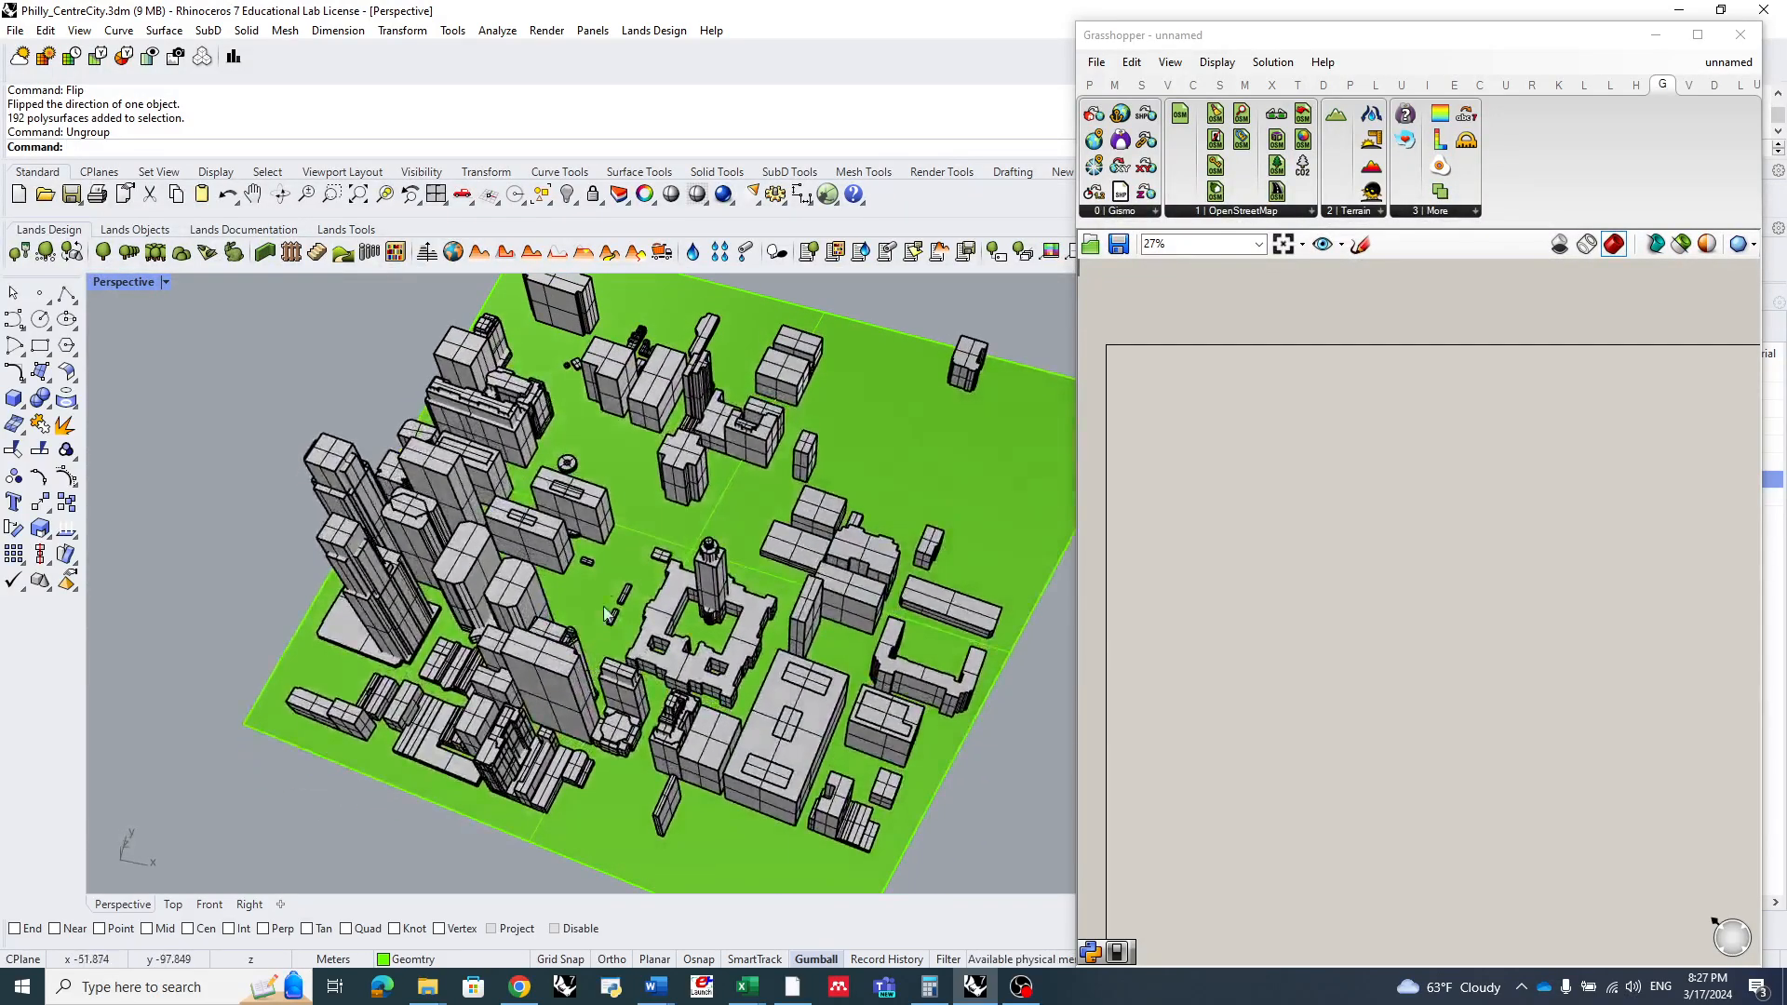
{"action": "scroll", "coordinate": [606, 615], "scroll_direction": "up", "scroll_amount": 3}
{"action": "scroll", "coordinate": [660, 597], "scroll_direction": "up", "scroll_amount": 2}
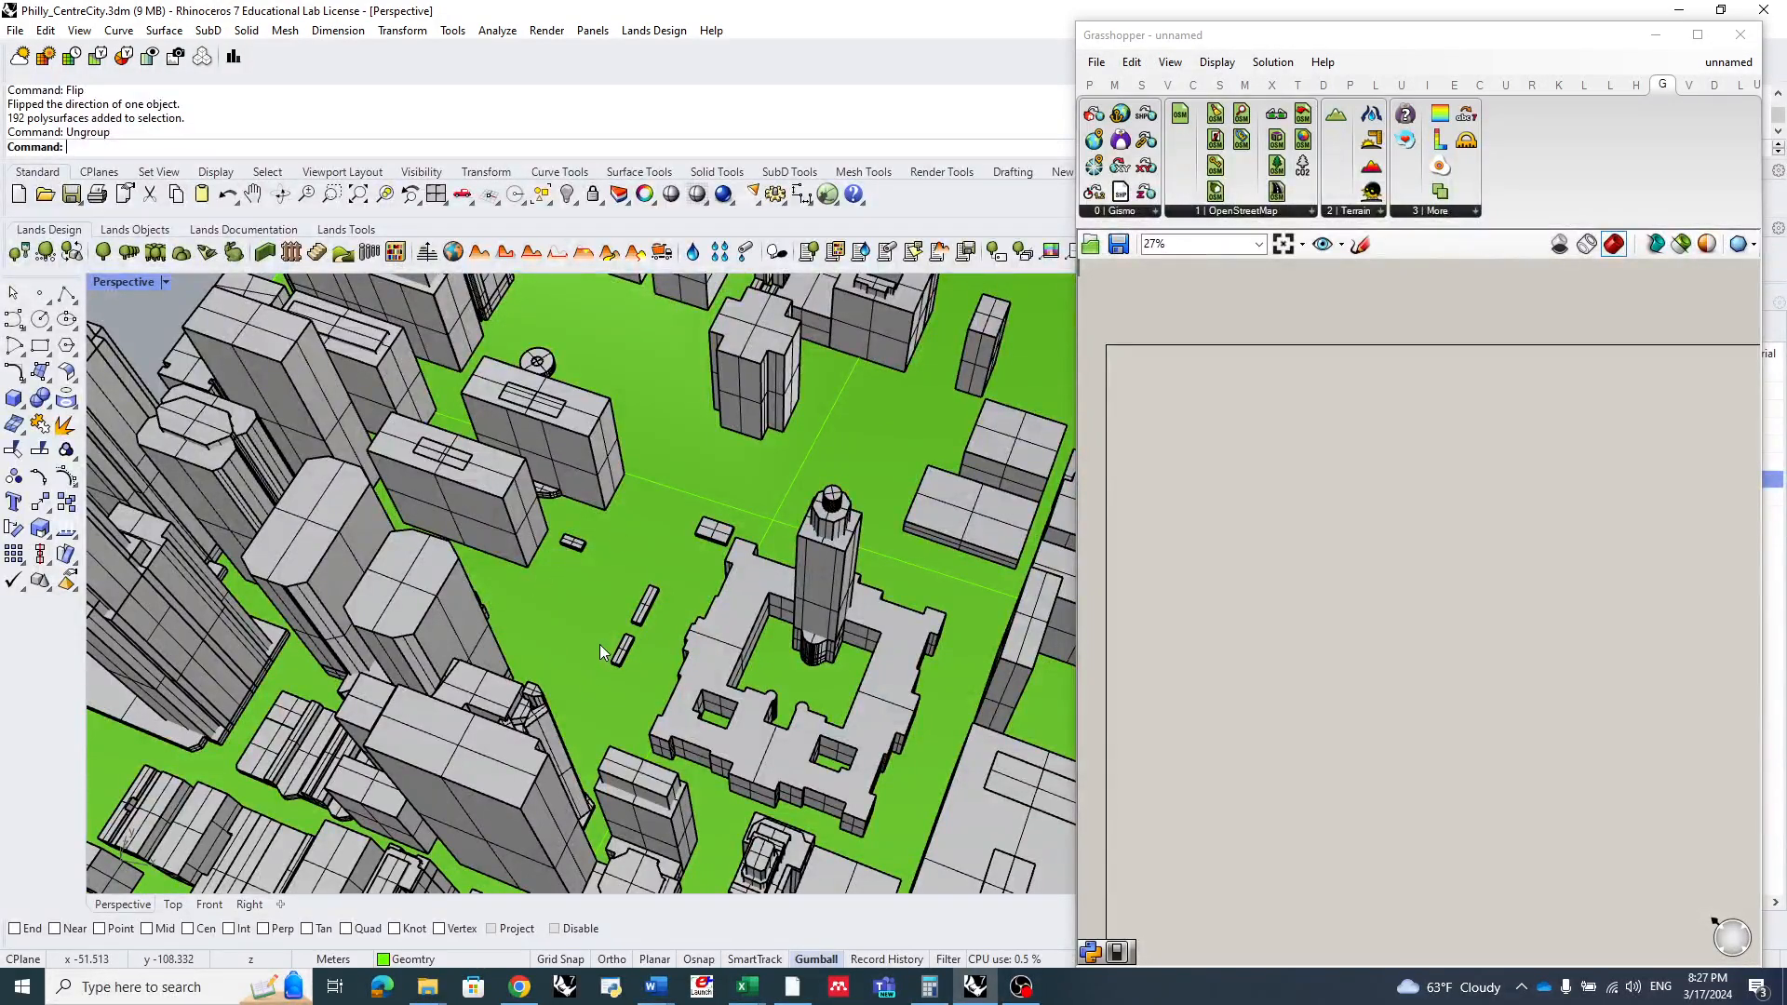
{"action": "left_click", "coordinate": [647, 613]}
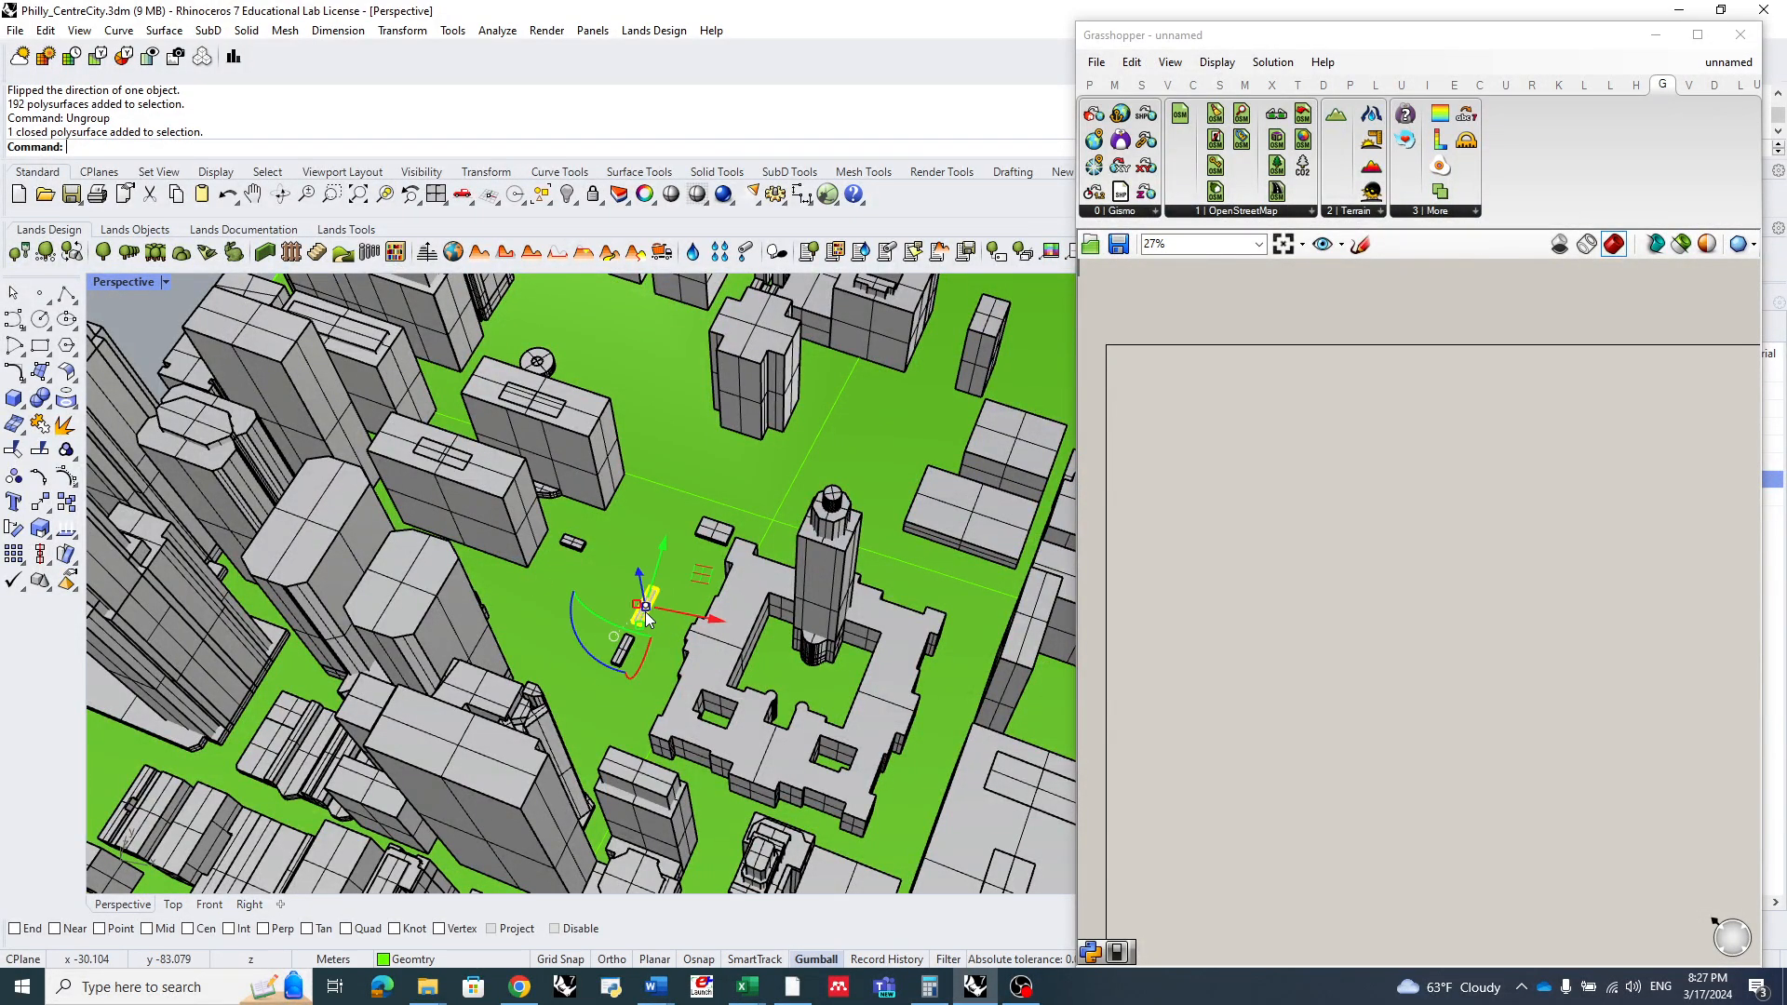
{"action": "key", "text": "Delete"}
{"action": "left_click", "coordinate": [714, 529]}
{"action": "key", "text": "Delete"}
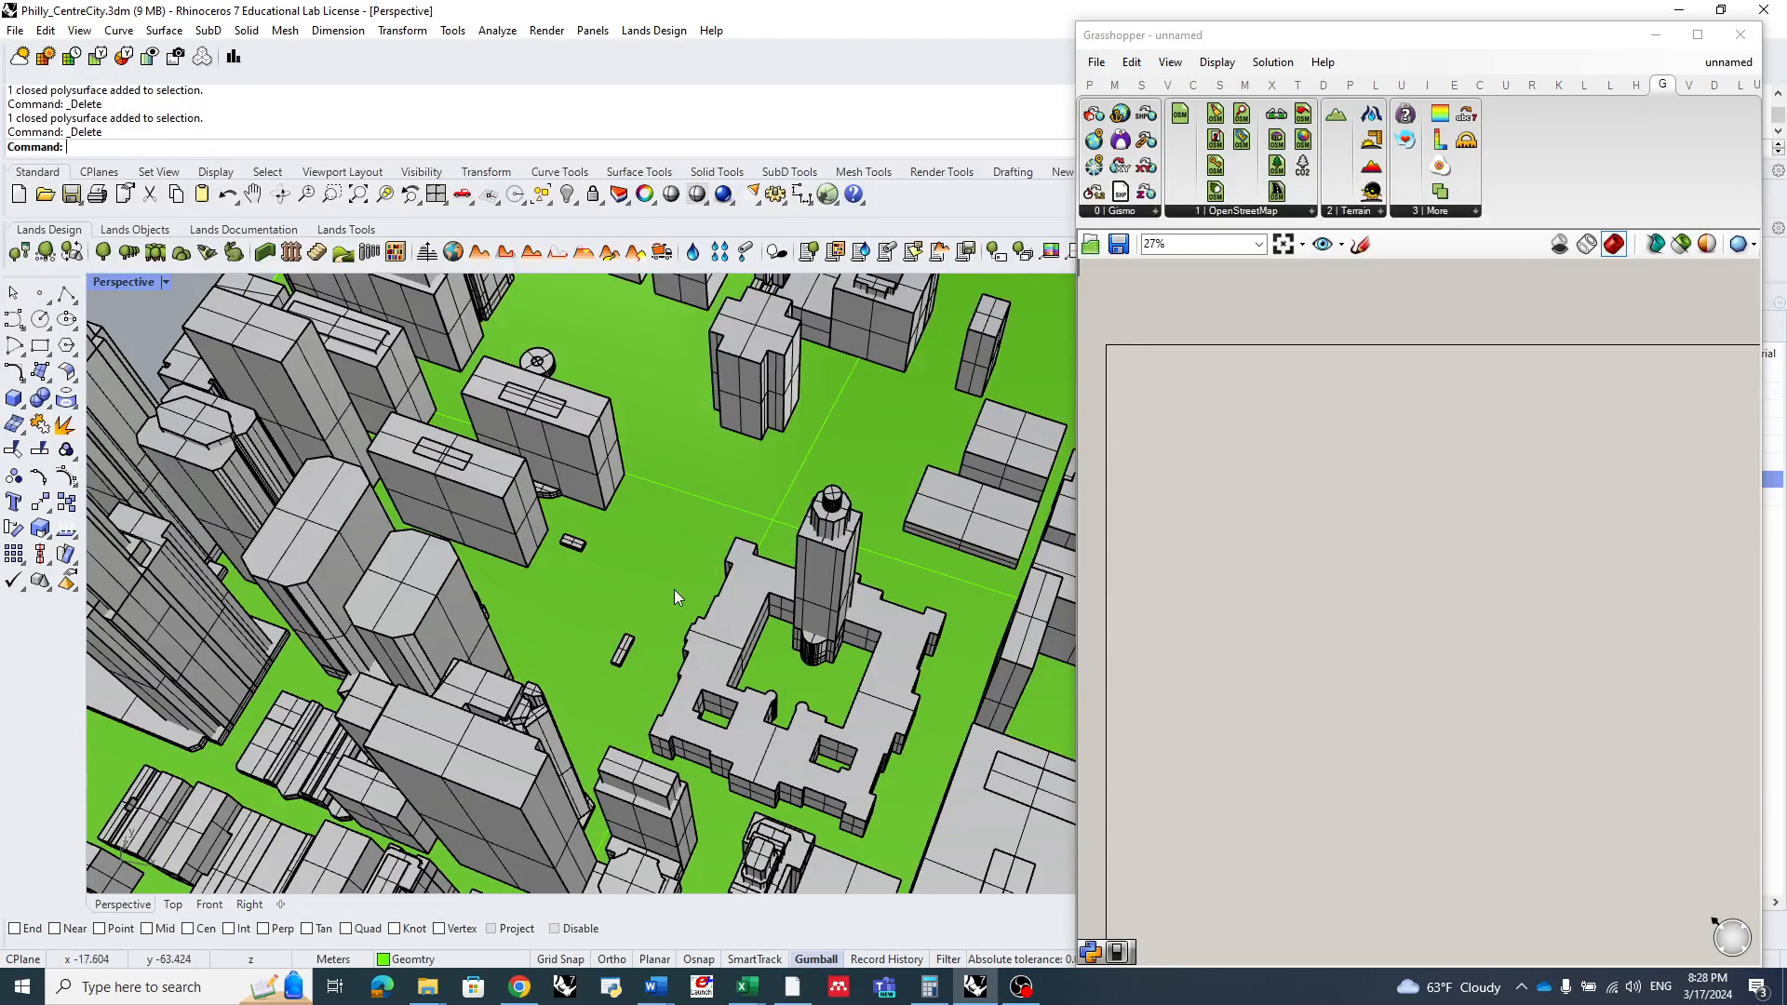
{"action": "left_click", "coordinate": [612, 664]}
{"action": "key", "text": "Delete"}
{"action": "left_click", "coordinate": [574, 546]}
{"action": "key", "text": "Delete"}
- Model a solid truncated cone standing on the cleared plaza beside the courtyard building, narrower at its top
{"action": "right_click_drag", "start_coordinate": [641, 646], "coordinate": [549, 588]}
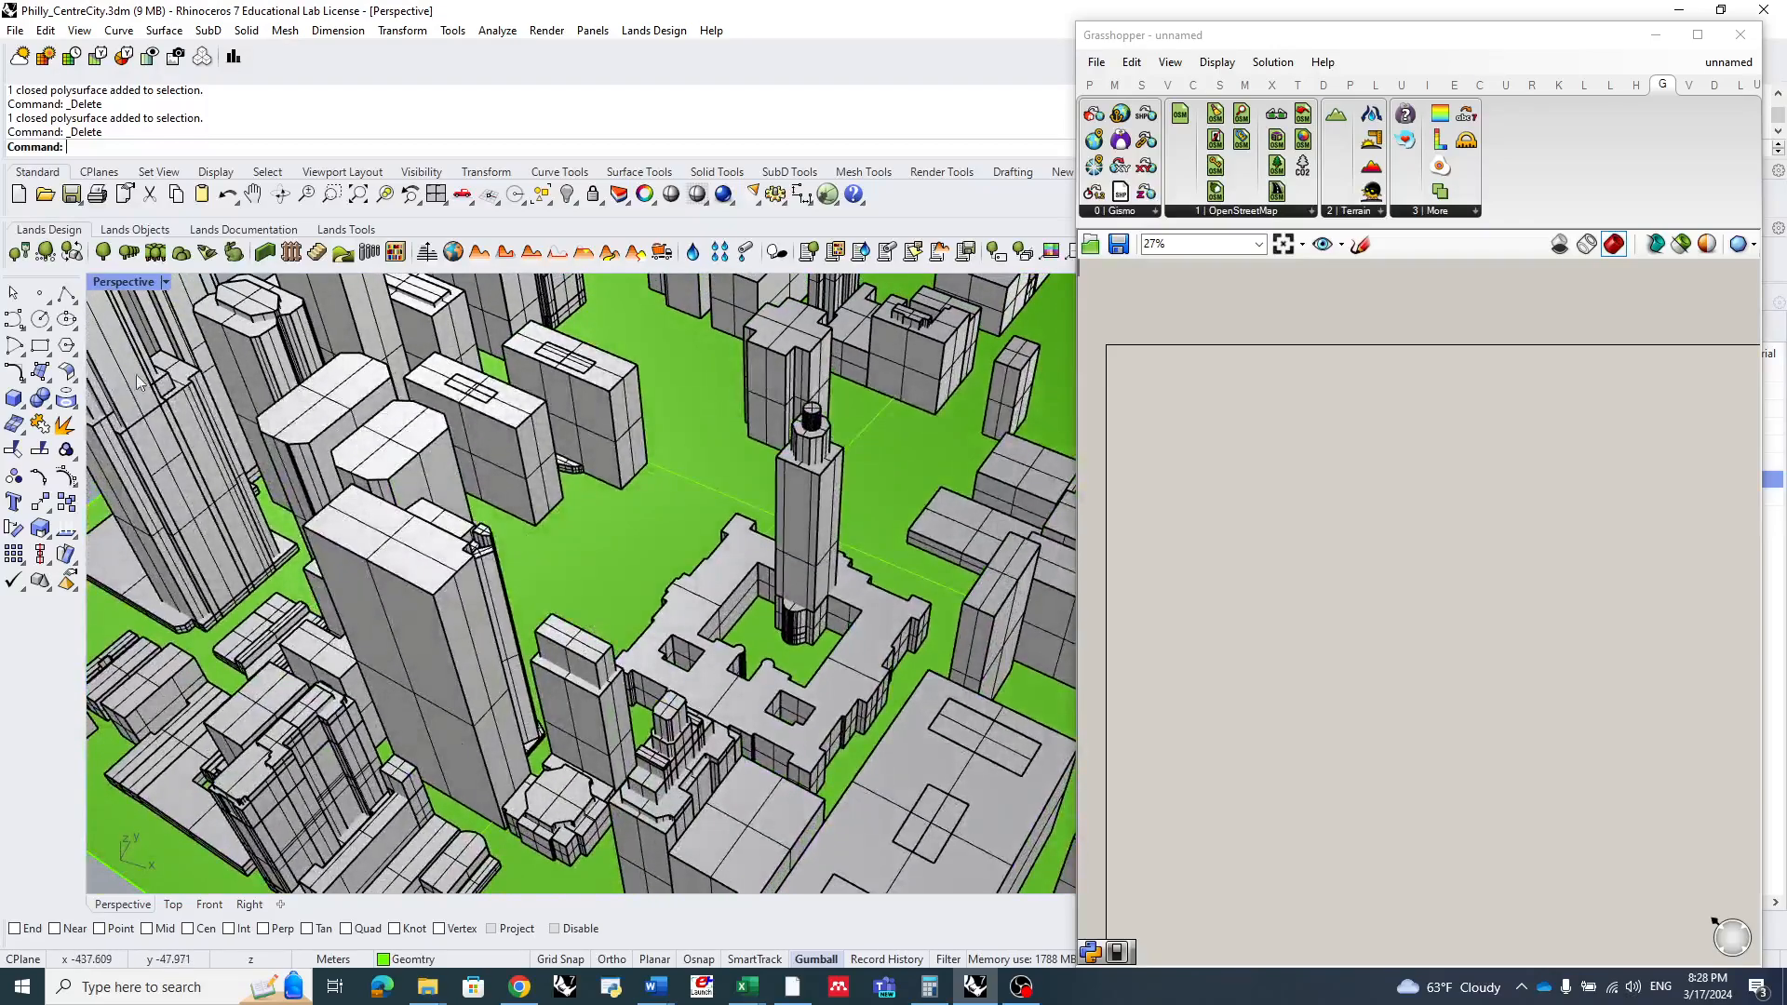
{"action": "mouse_move", "coordinate": [22, 413]}
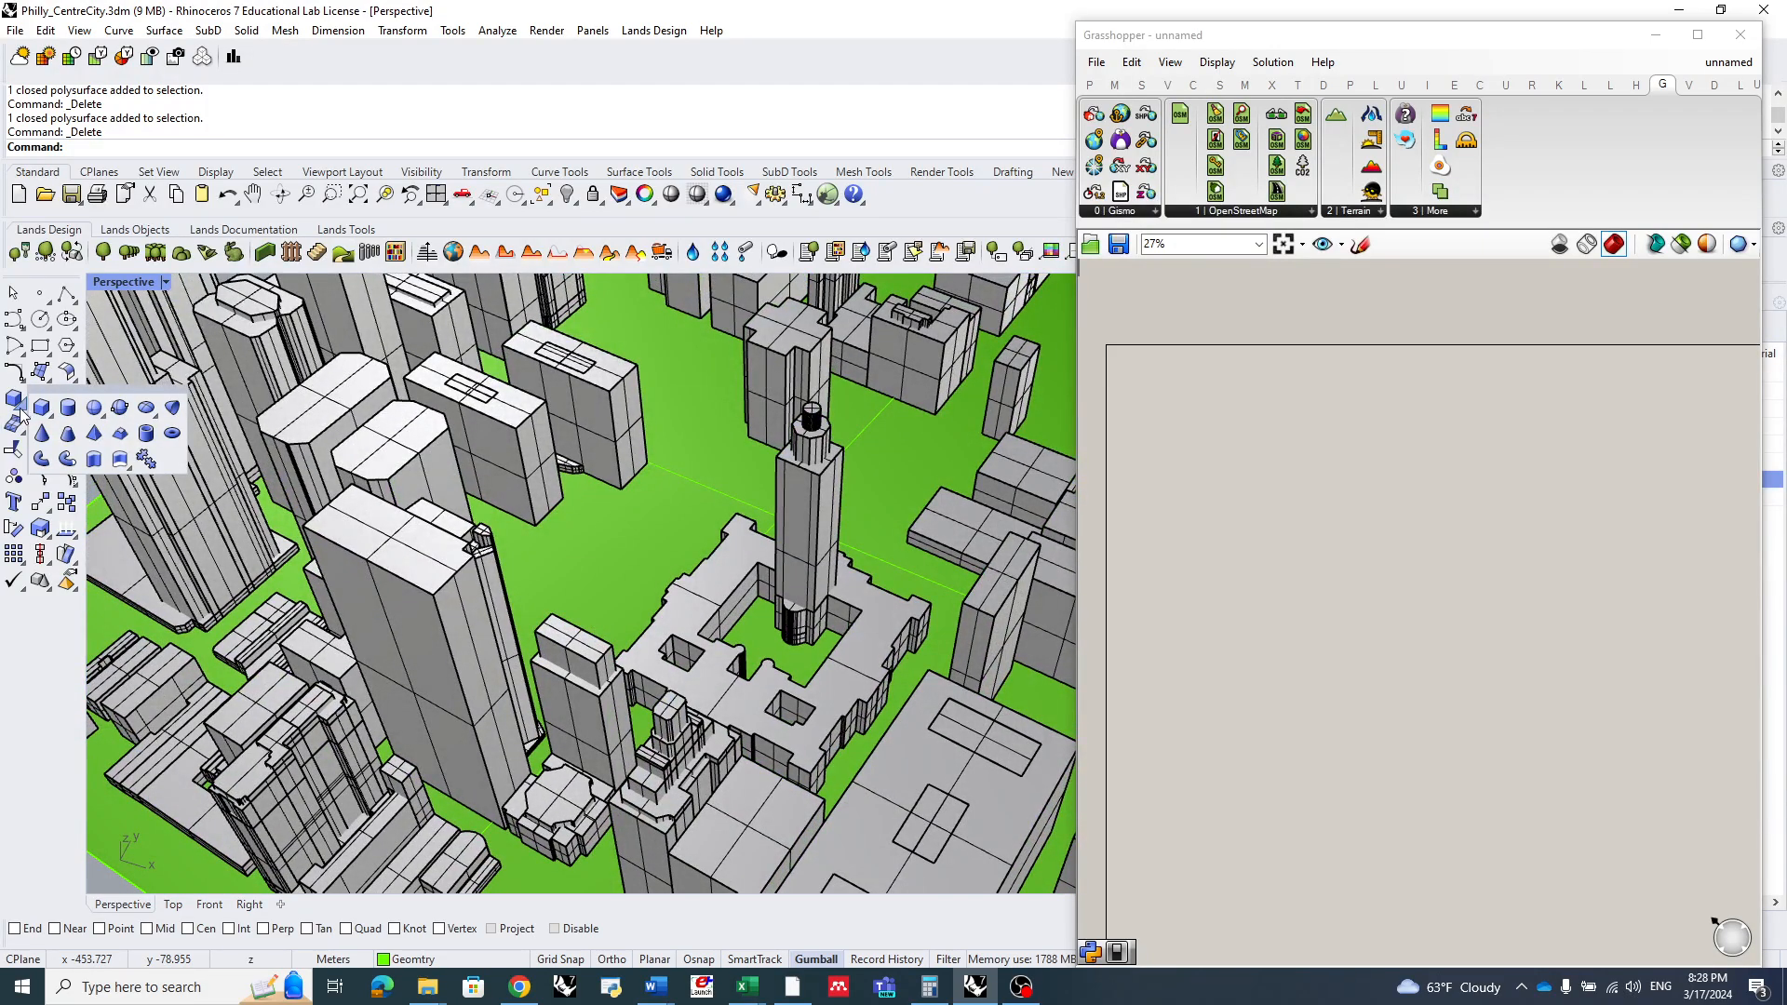
{"action": "left_click", "coordinate": [69, 435]}
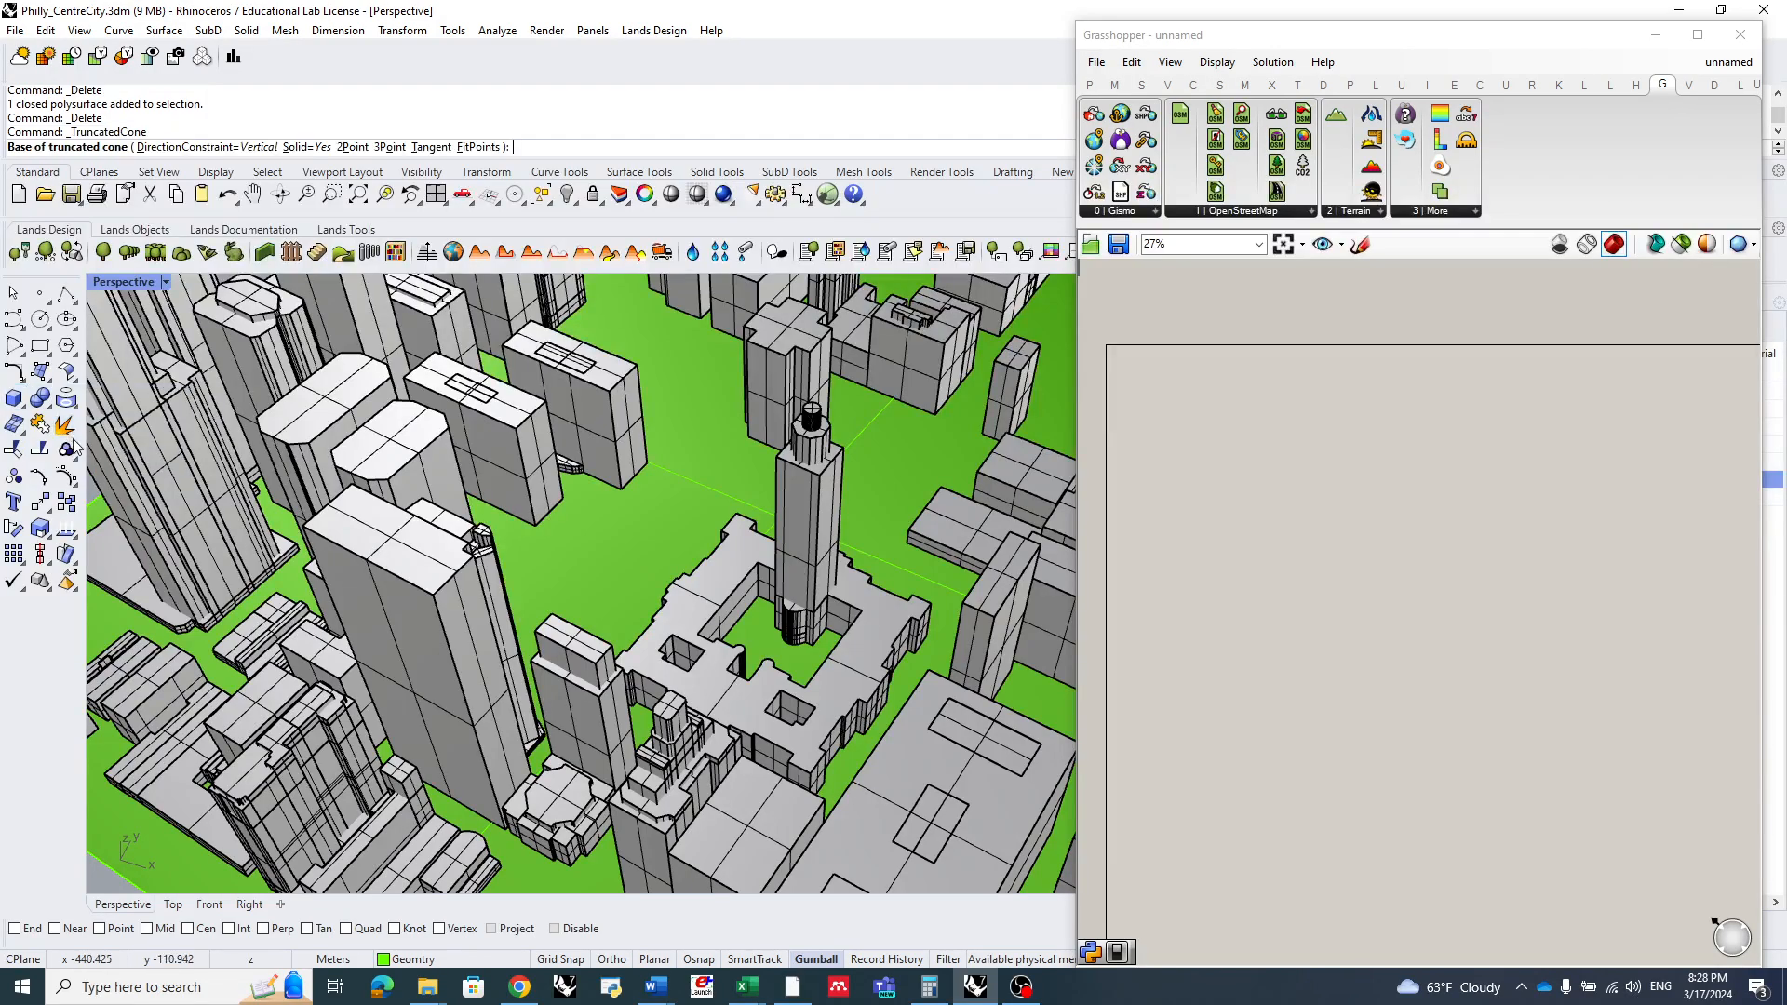
{"action": "left_click", "coordinate": [579, 543]}
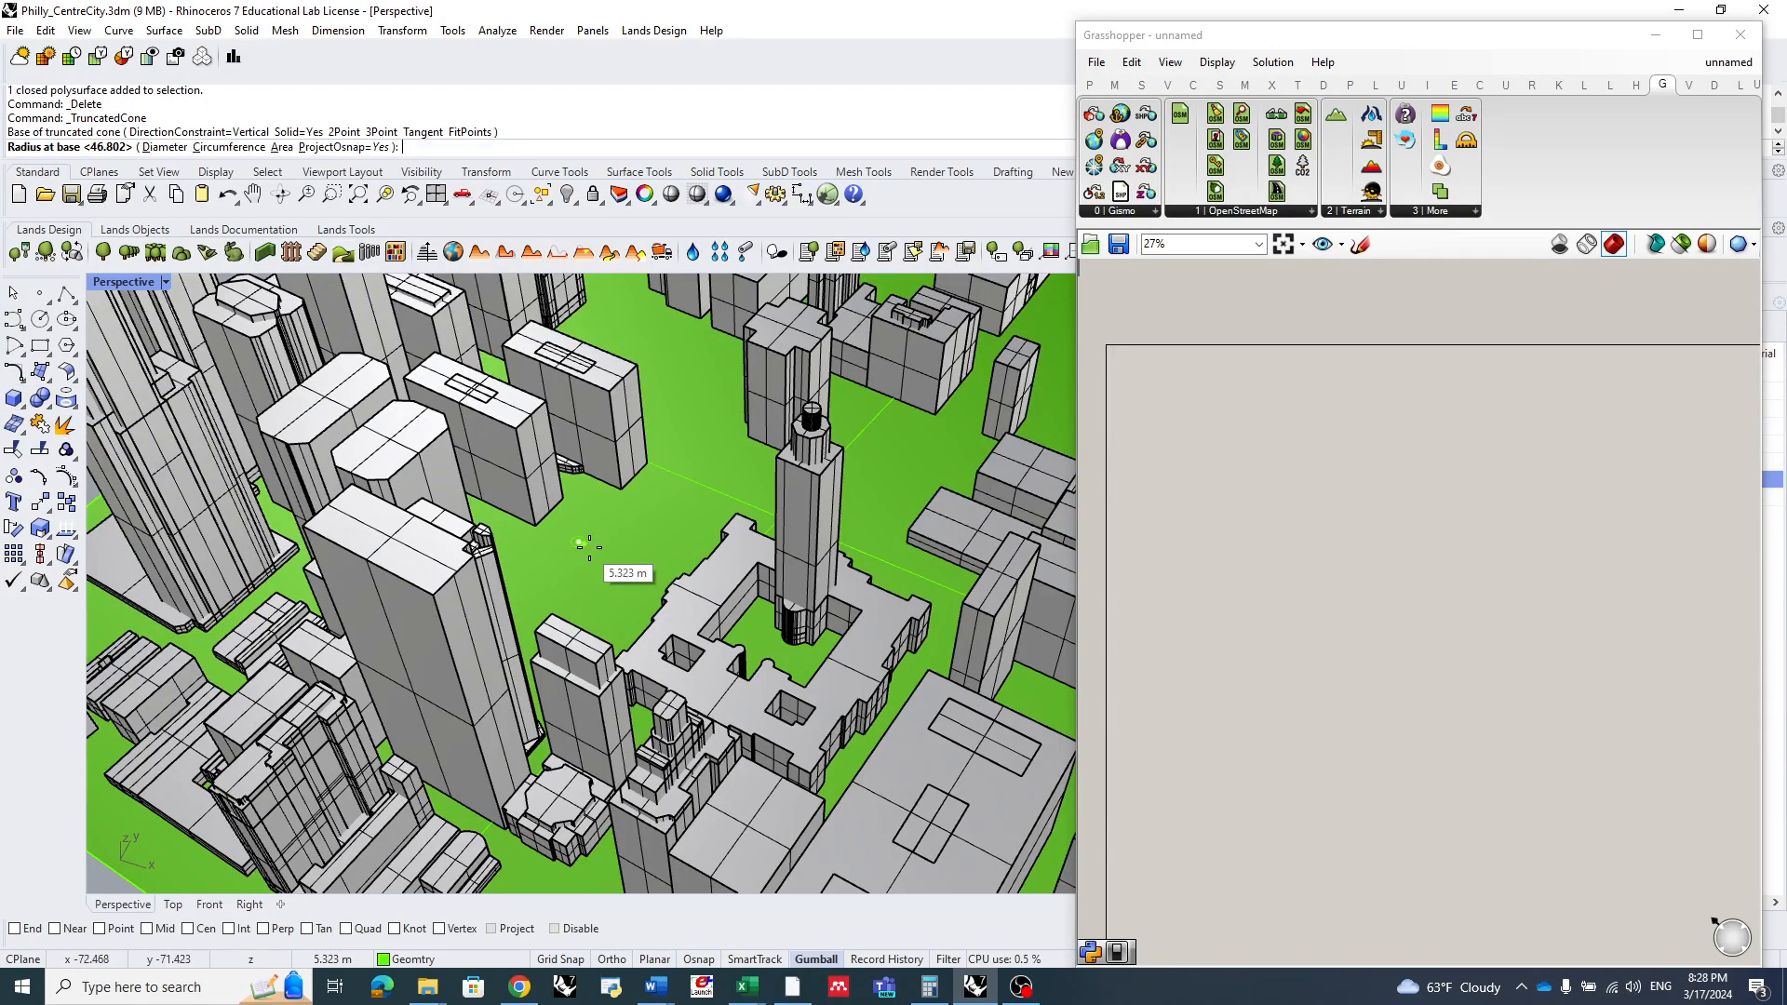
{"action": "left_click", "coordinate": [639, 565]}
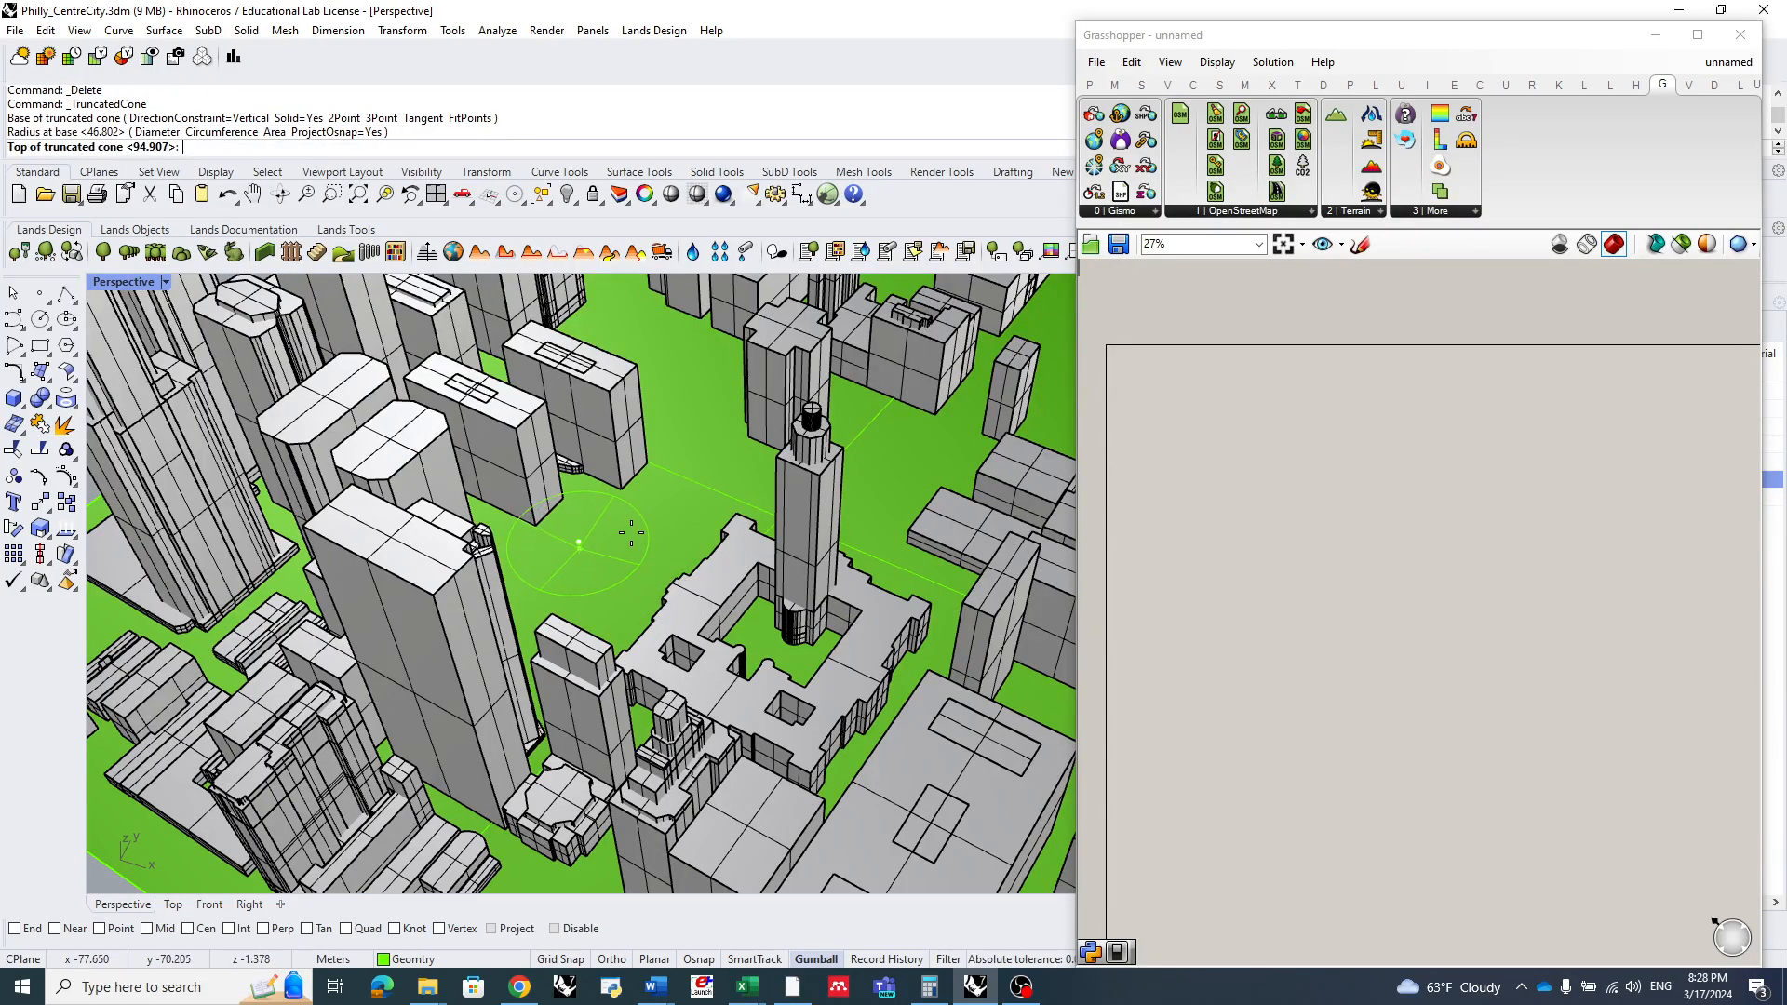
{"action": "left_click", "coordinate": [614, 436]}
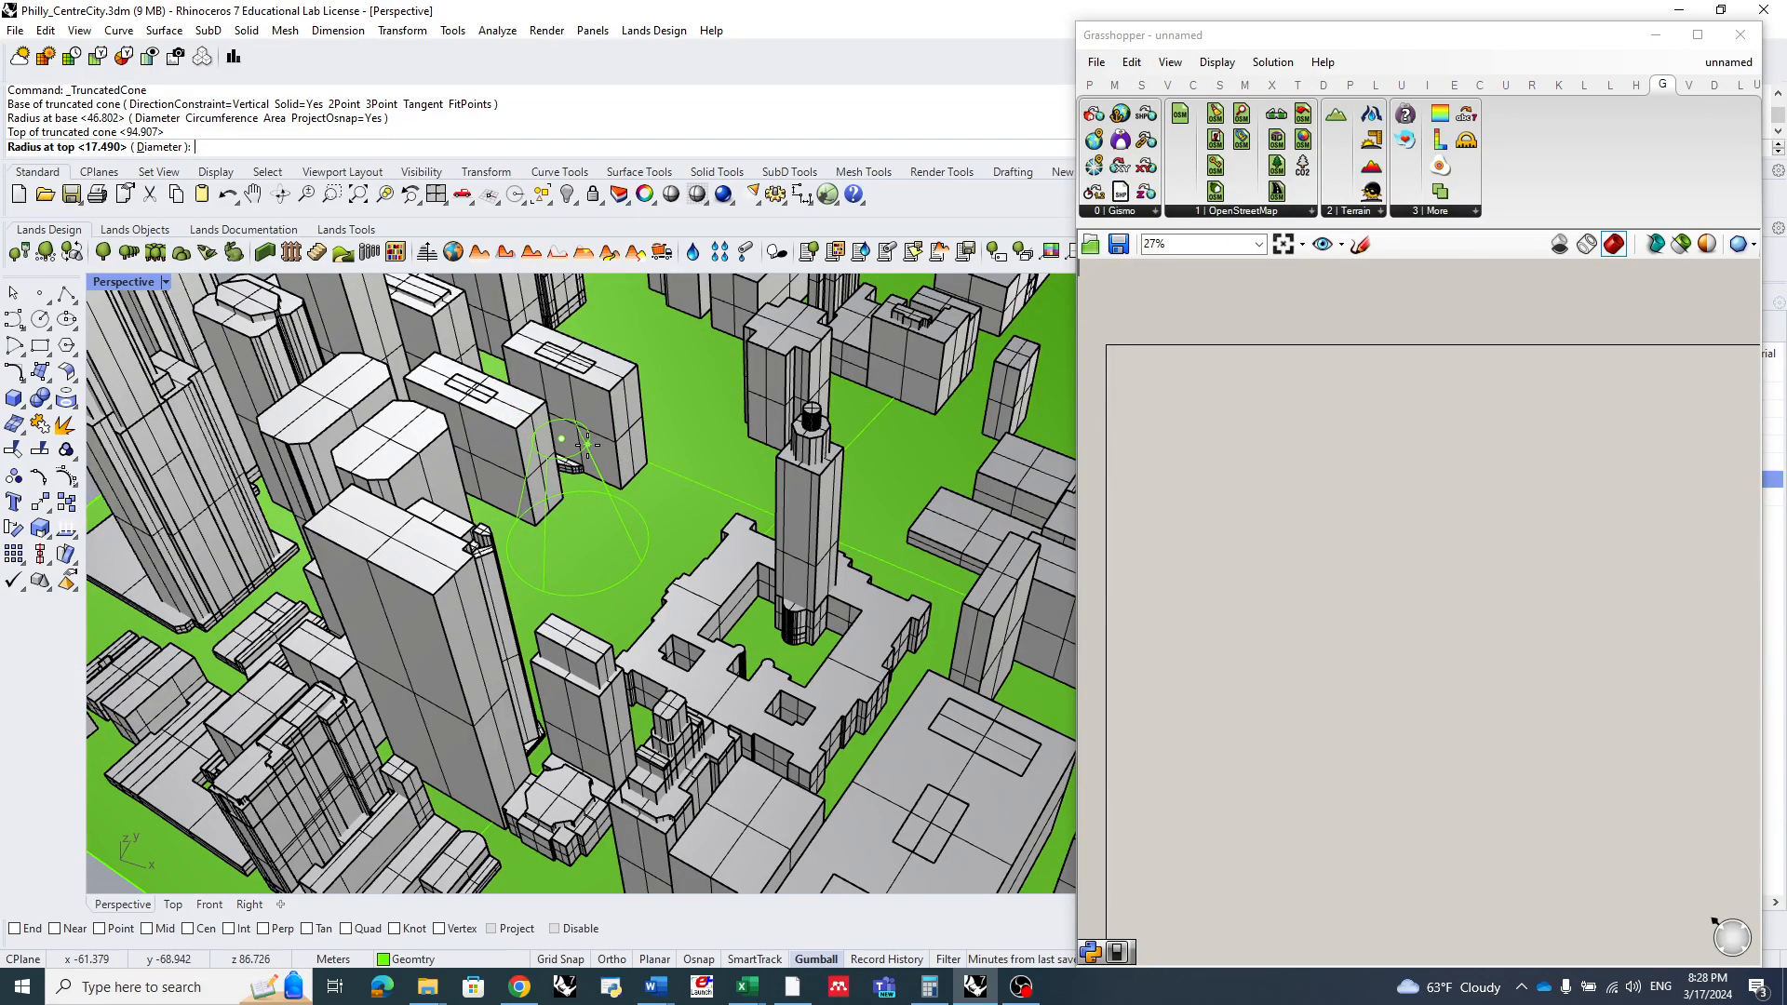
{"action": "left_click", "coordinate": [587, 445]}
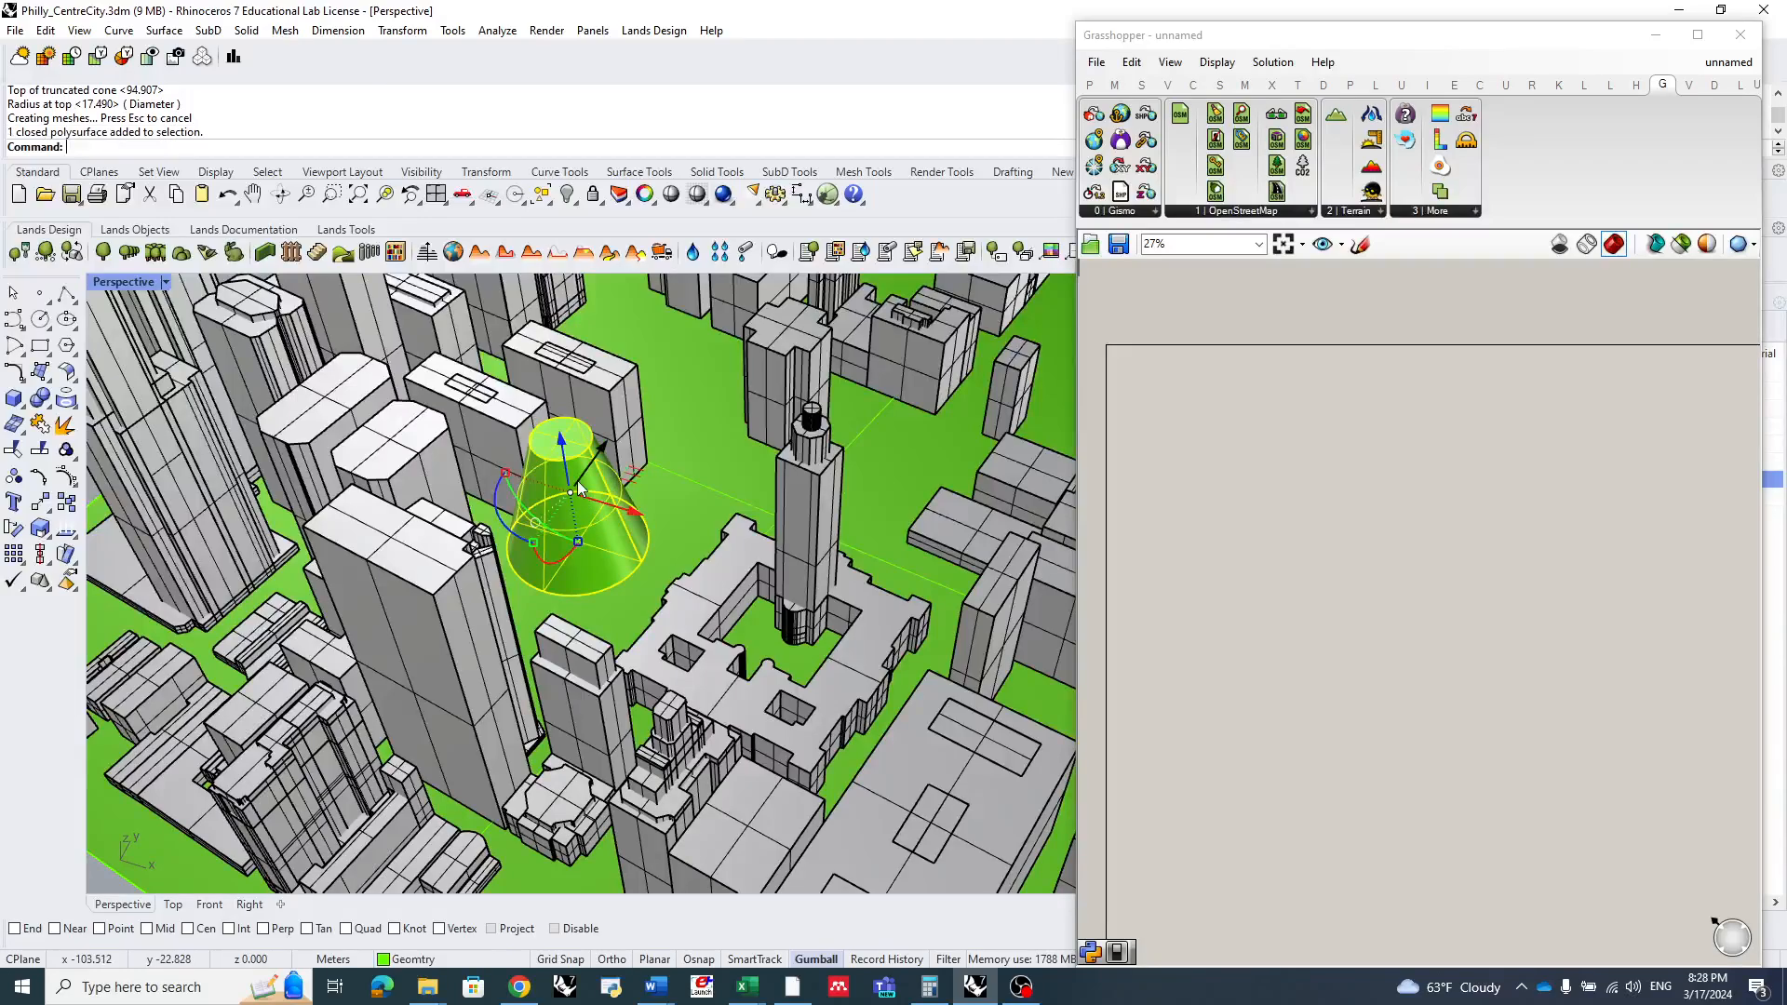
- Shift the truncated cone slightly across the plaza, check its placement among the buildings, and deselect it
{"action": "left_click_drag", "start_coordinate": [586, 479], "coordinate": [675, 619]}
{"action": "scroll", "coordinate": [674, 610], "scroll_direction": "up", "scroll_amount": 2}
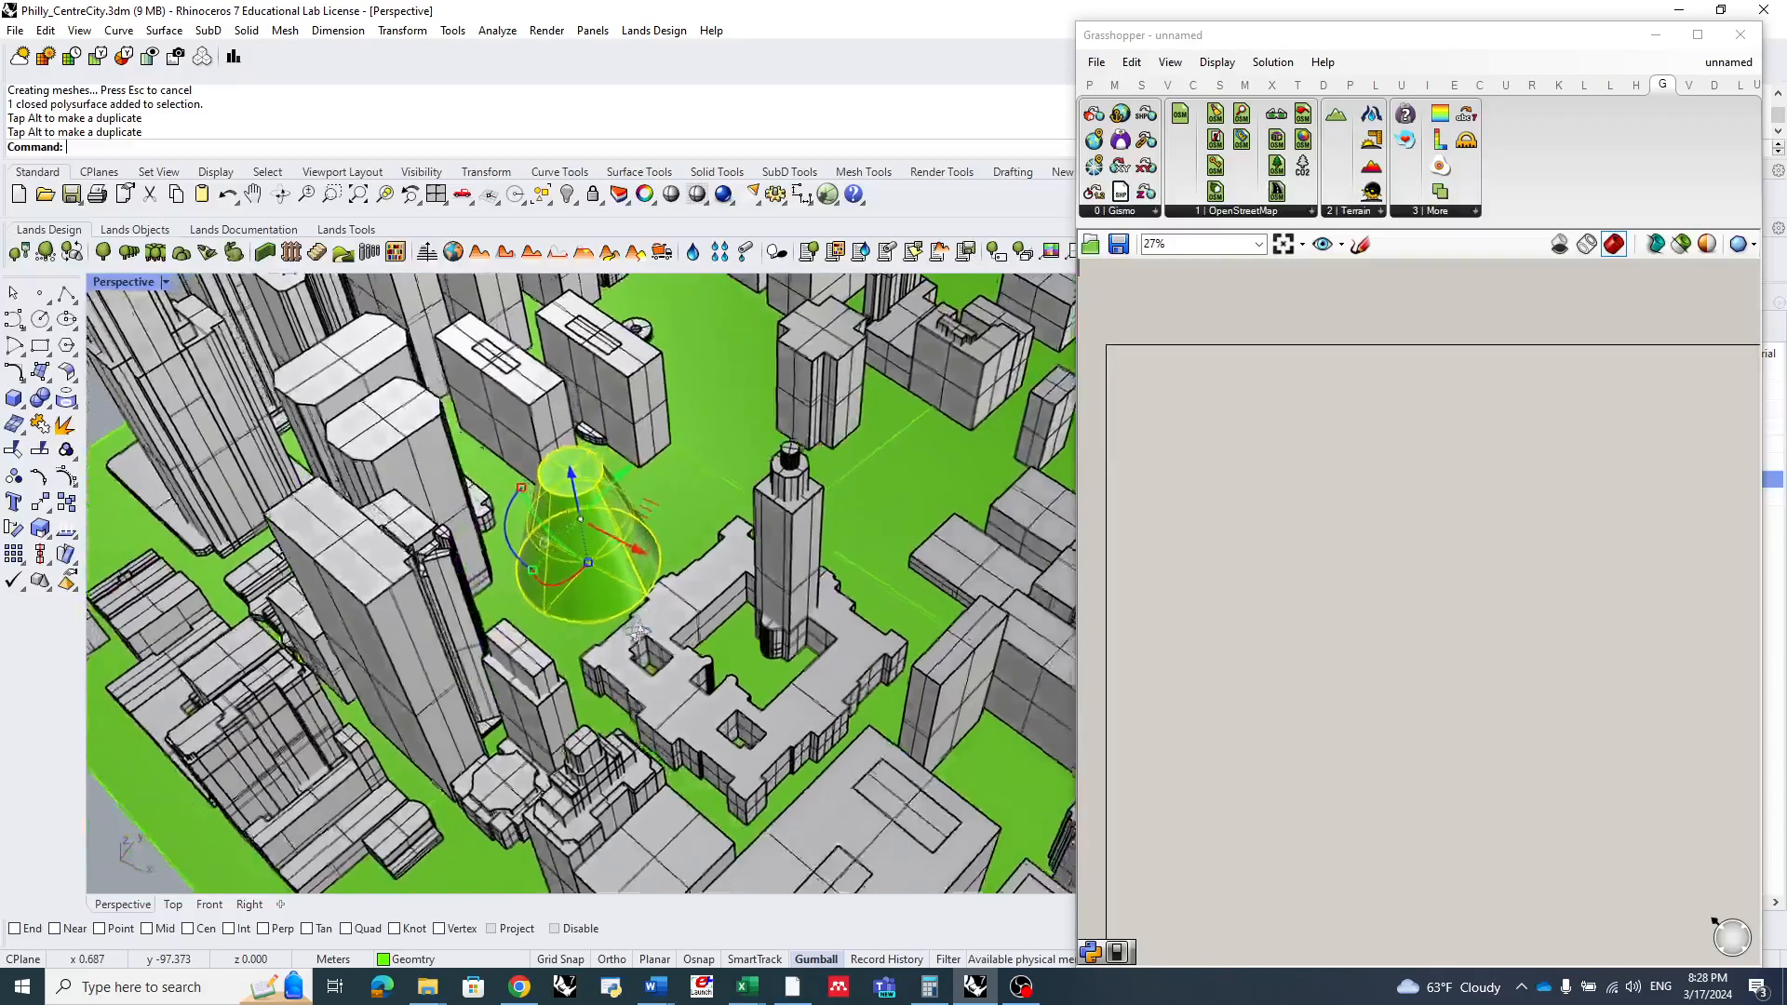
{"action": "scroll", "coordinate": [595, 497], "scroll_direction": "up", "scroll_amount": 2}
{"action": "scroll", "coordinate": [599, 510], "scroll_direction": "down", "scroll_amount": 1}
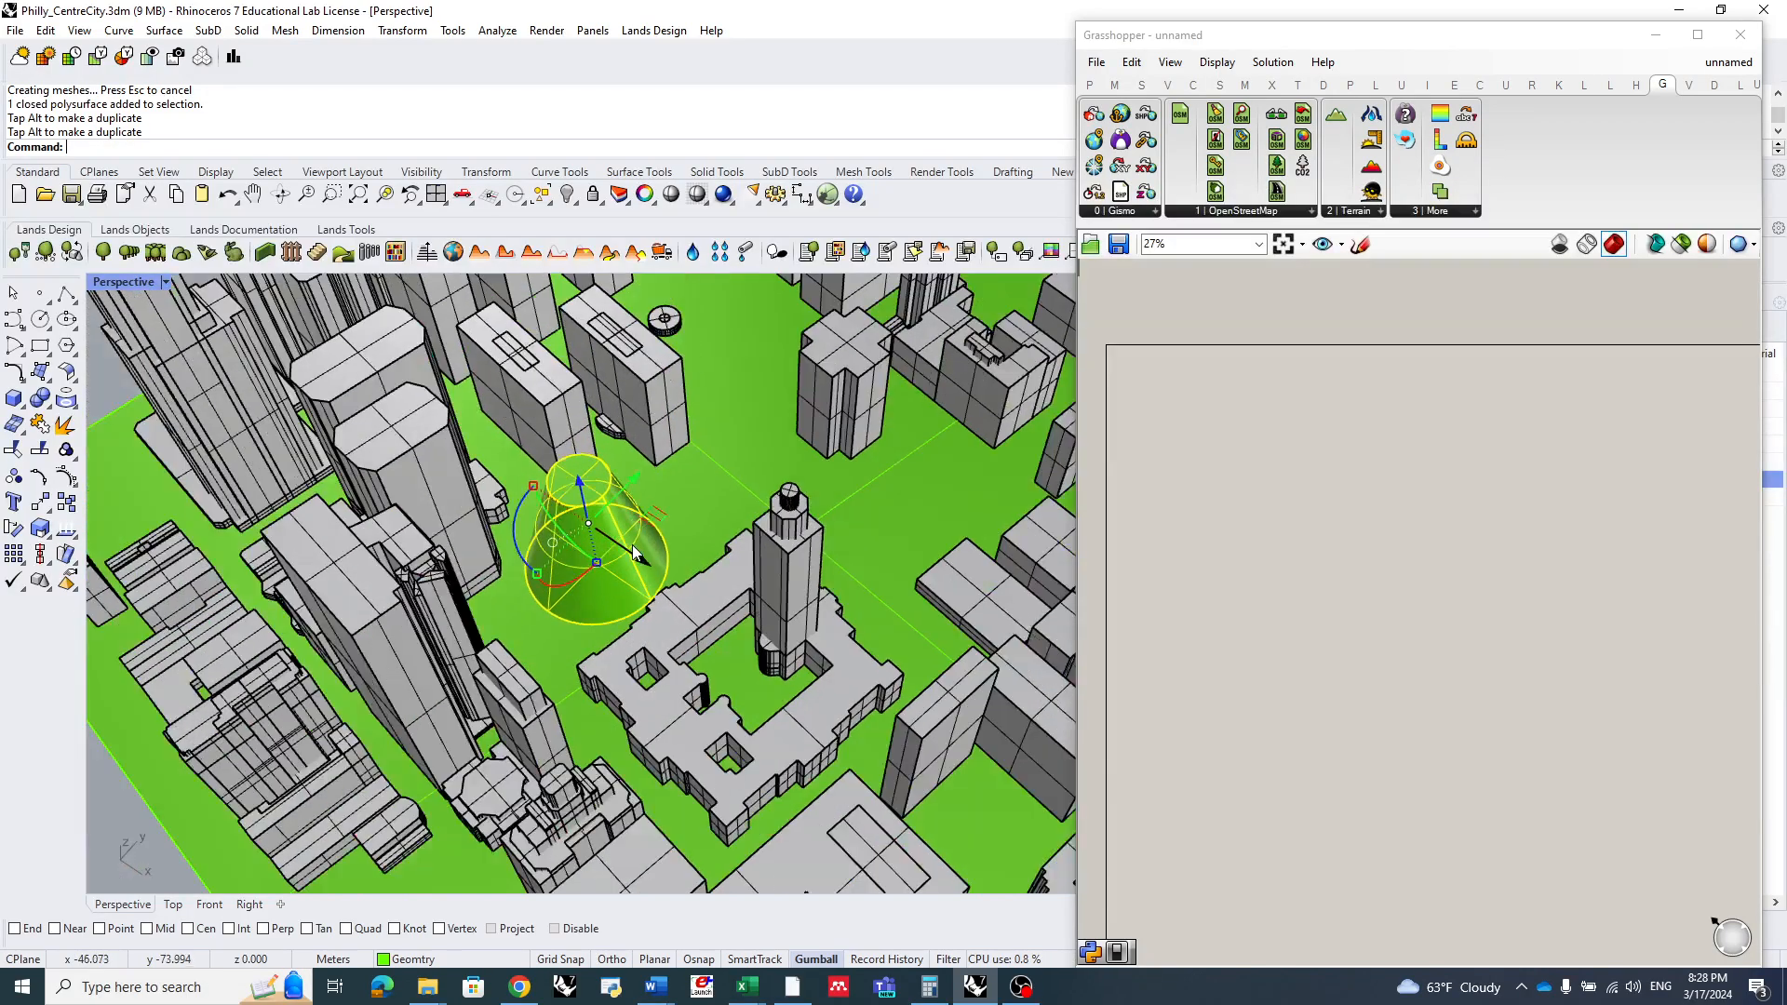
{"action": "scroll", "coordinate": [551, 520], "scroll_direction": "down", "scroll_amount": 5}
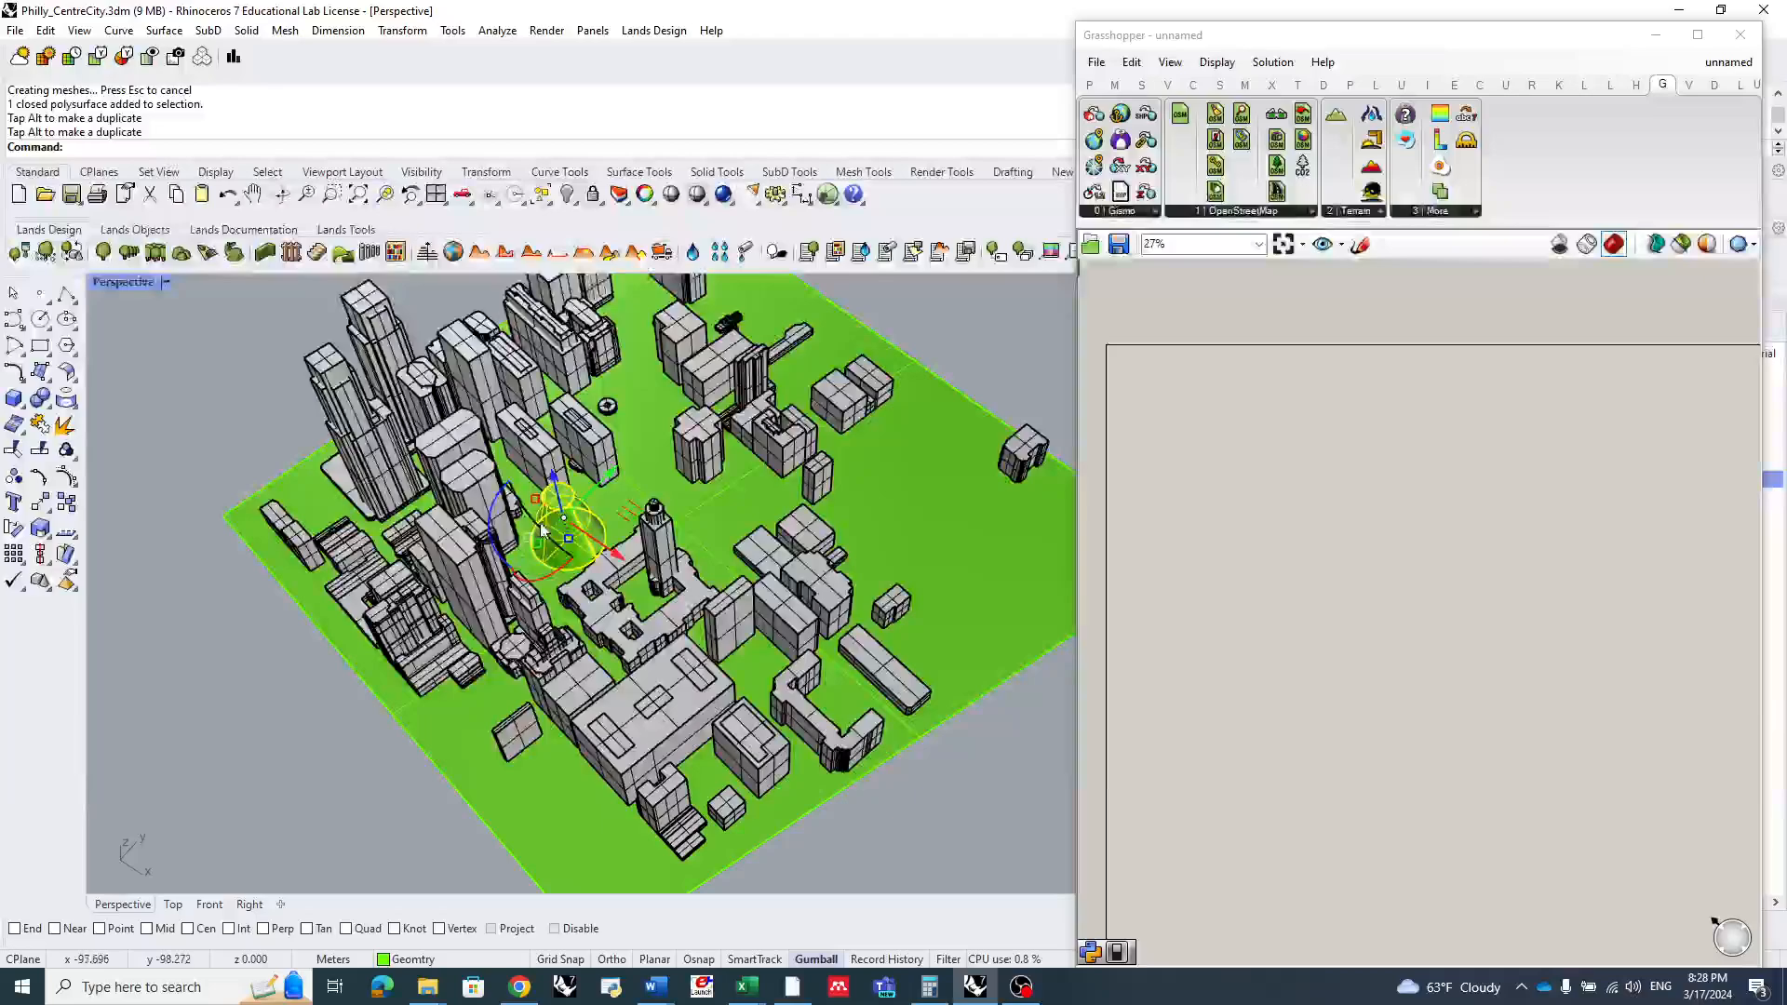
{"action": "left_click", "coordinate": [288, 712]}
{"action": "scroll", "coordinate": [528, 533], "scroll_direction": "up", "scroll_amount": 3}
{"action": "right_click_drag", "start_coordinate": [569, 611], "coordinate": [588, 521]}
{"action": "scroll", "coordinate": [583, 514], "scroll_direction": "up", "scroll_amount": 3}
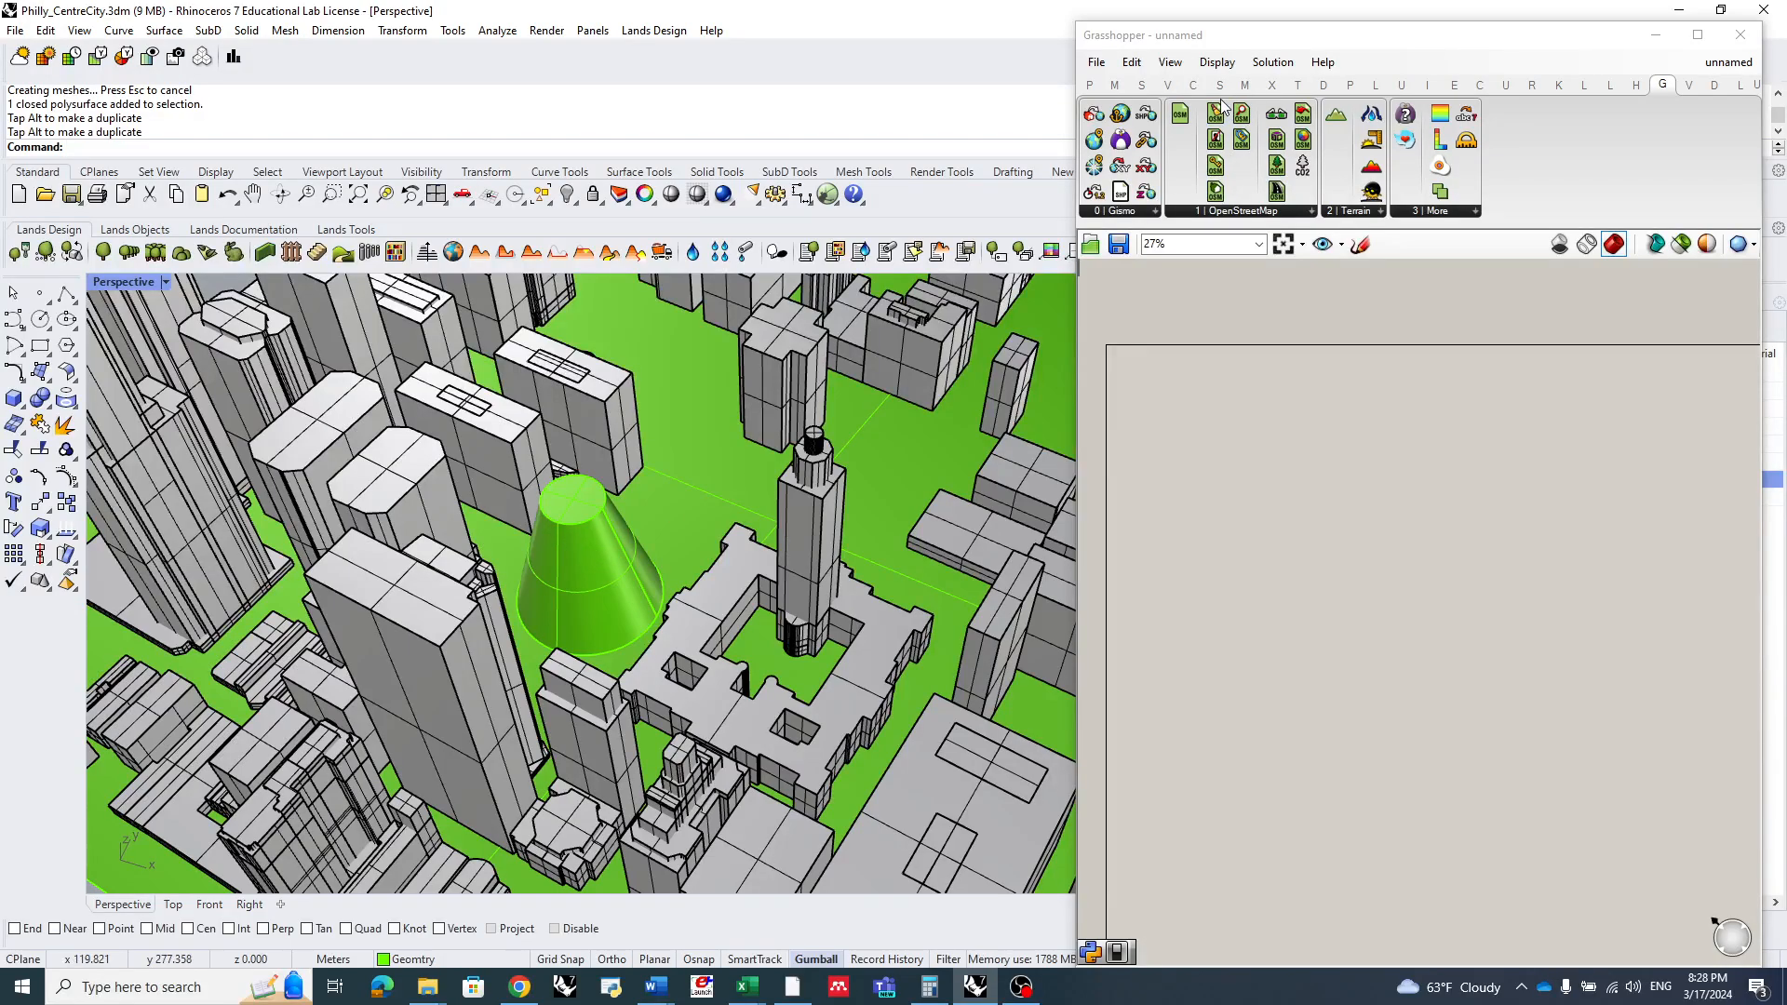
- Select all the city buildings except the cone and the ground surface, assign them to the Context layer, and clear the selection
{"action": "left_click_drag", "start_coordinate": [1220, 39], "coordinate": [1786, 56]}
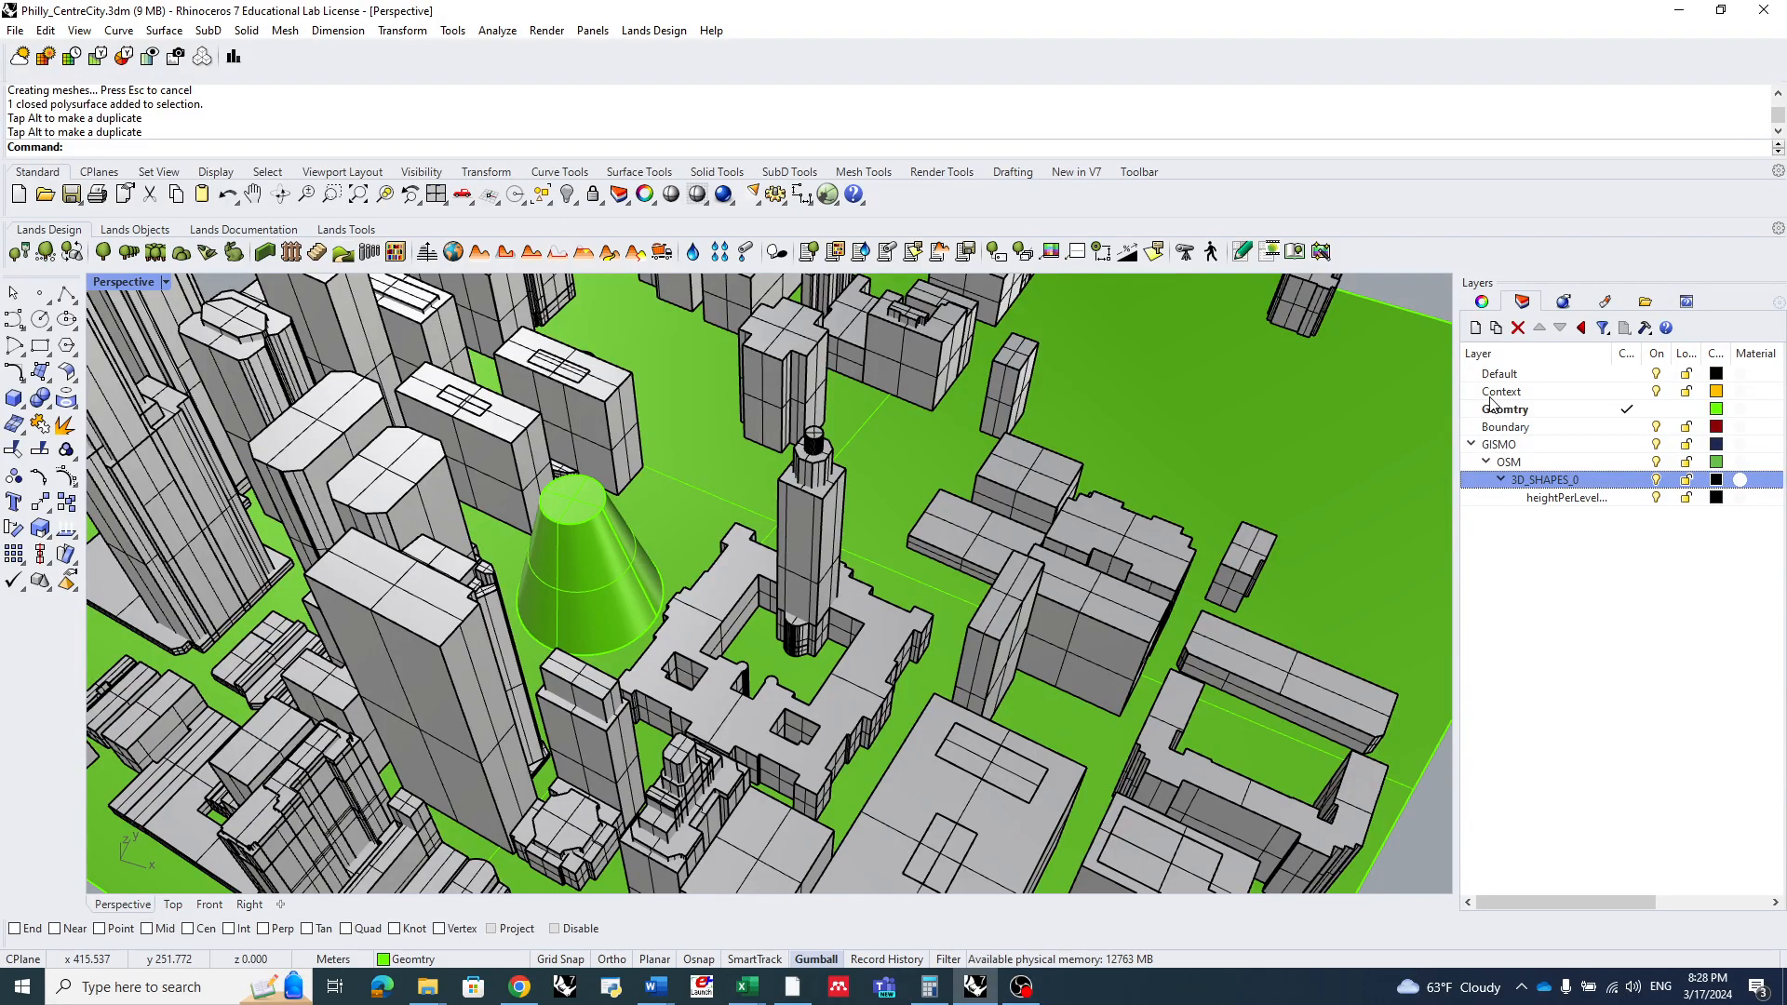
{"action": "scroll", "coordinate": [1009, 504], "scroll_direction": "down", "scroll_amount": 10}
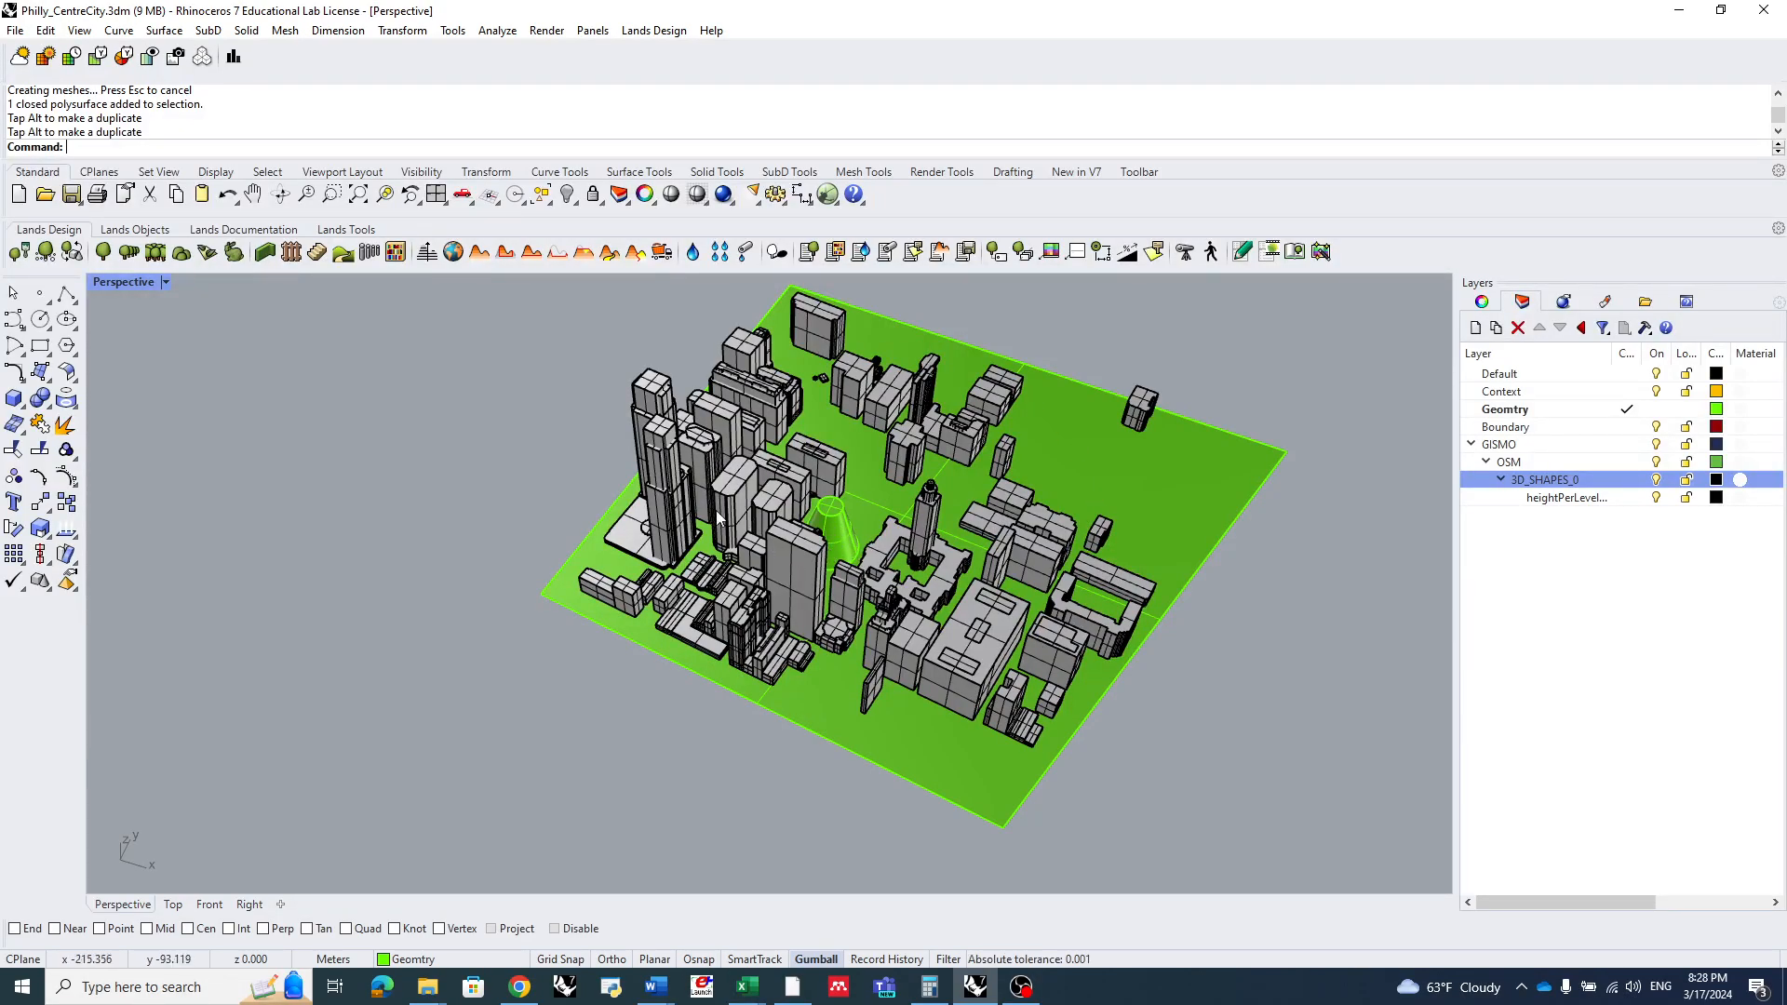
{"action": "scroll", "coordinate": [686, 417], "scroll_direction": "down", "scroll_amount": 3}
{"action": "left_click_drag", "start_coordinate": [528, 311], "coordinate": [1175, 706]}
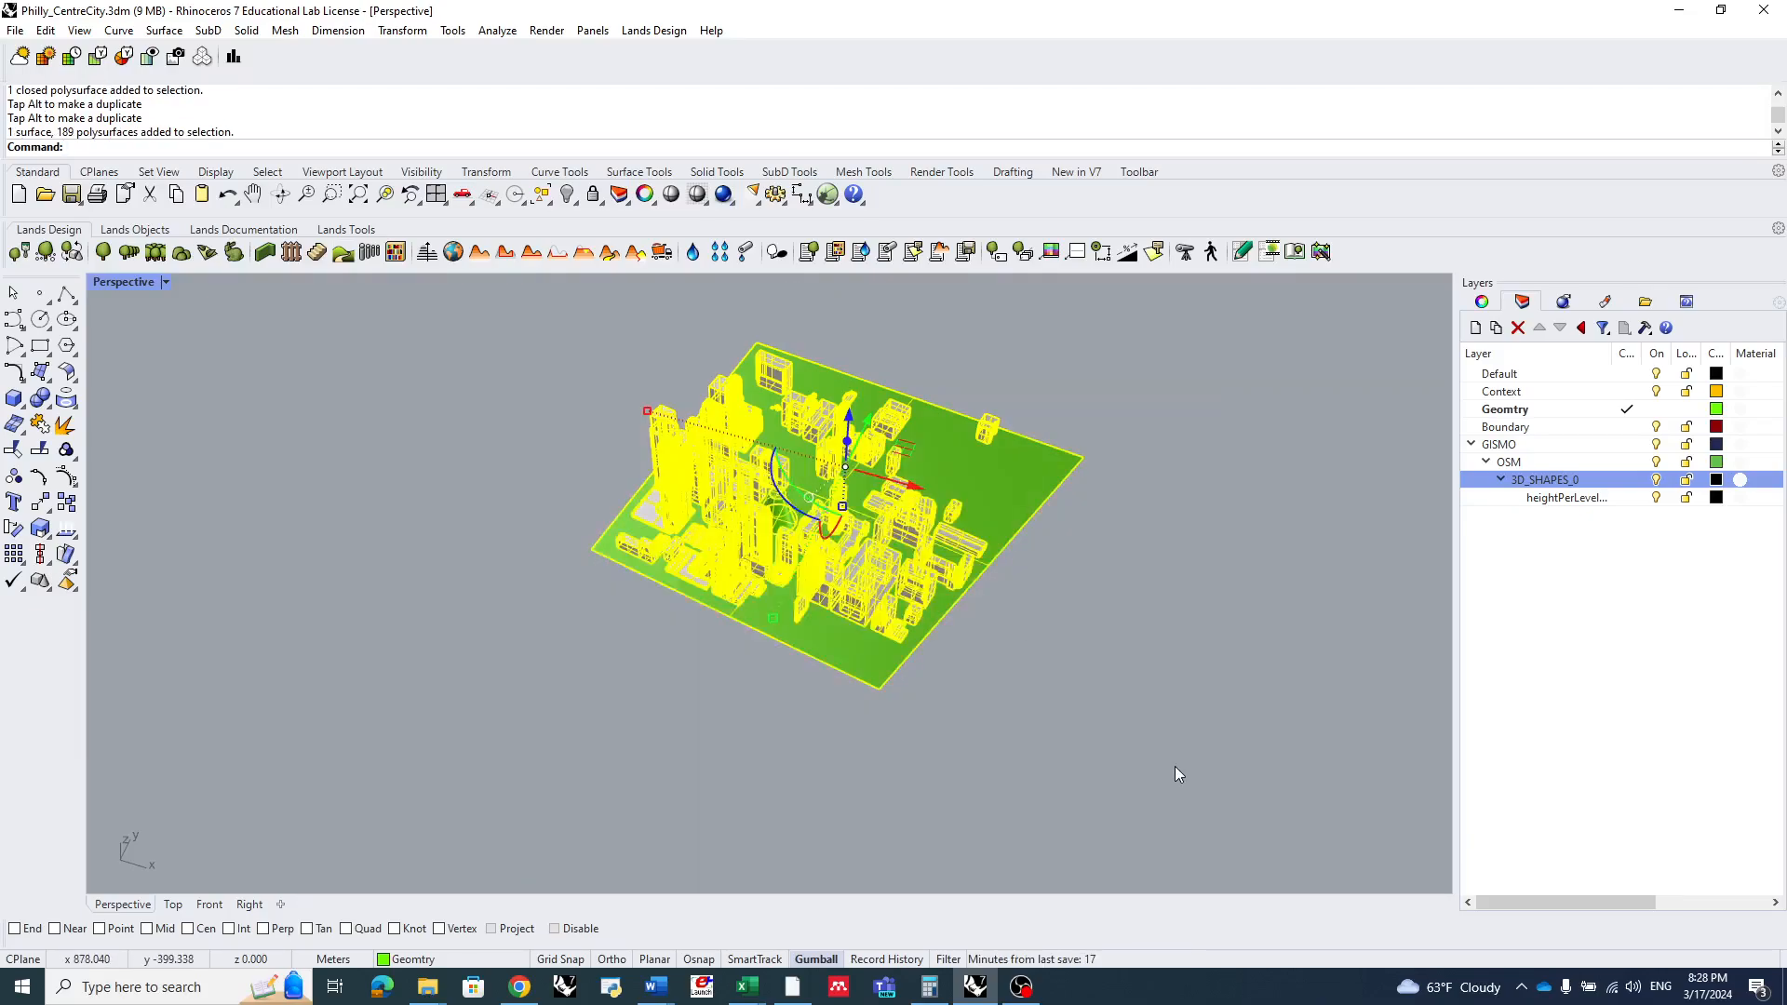
{"action": "scroll", "coordinate": [815, 489], "scroll_direction": "up", "scroll_amount": 3}
{"action": "left_click", "coordinate": [763, 538], "text": "ctrl"}
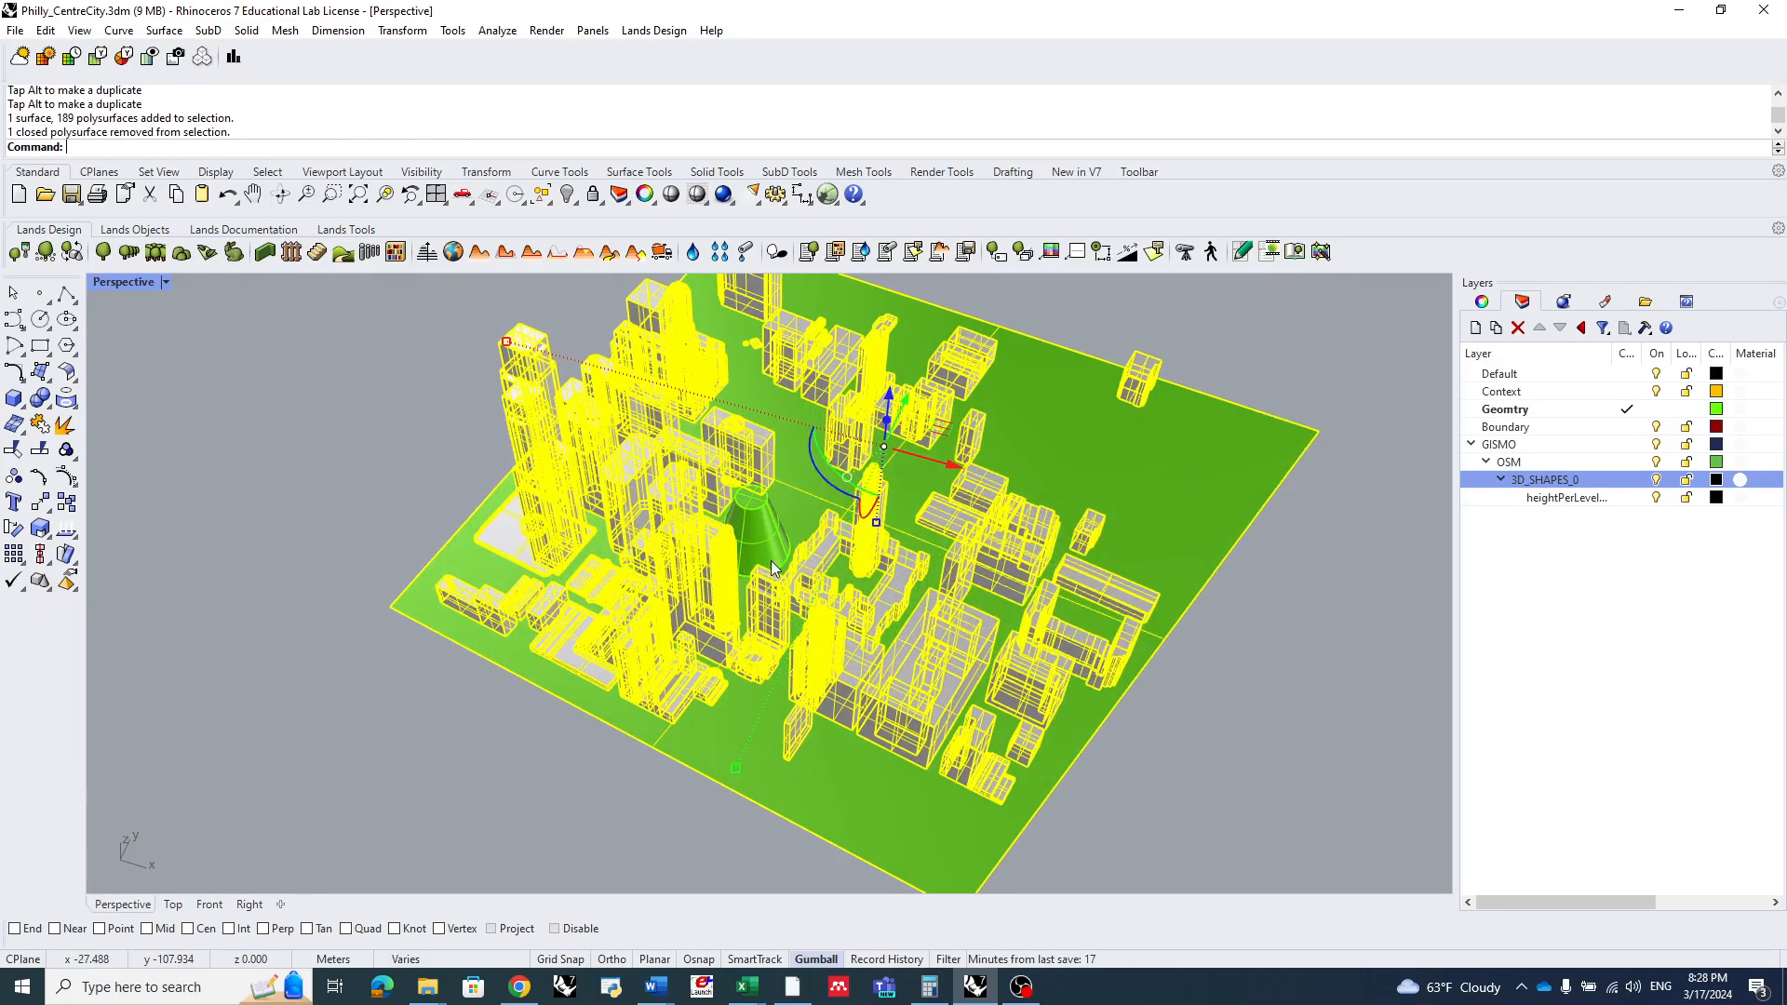
{"action": "left_click", "coordinate": [828, 799], "text": "ctrl"}
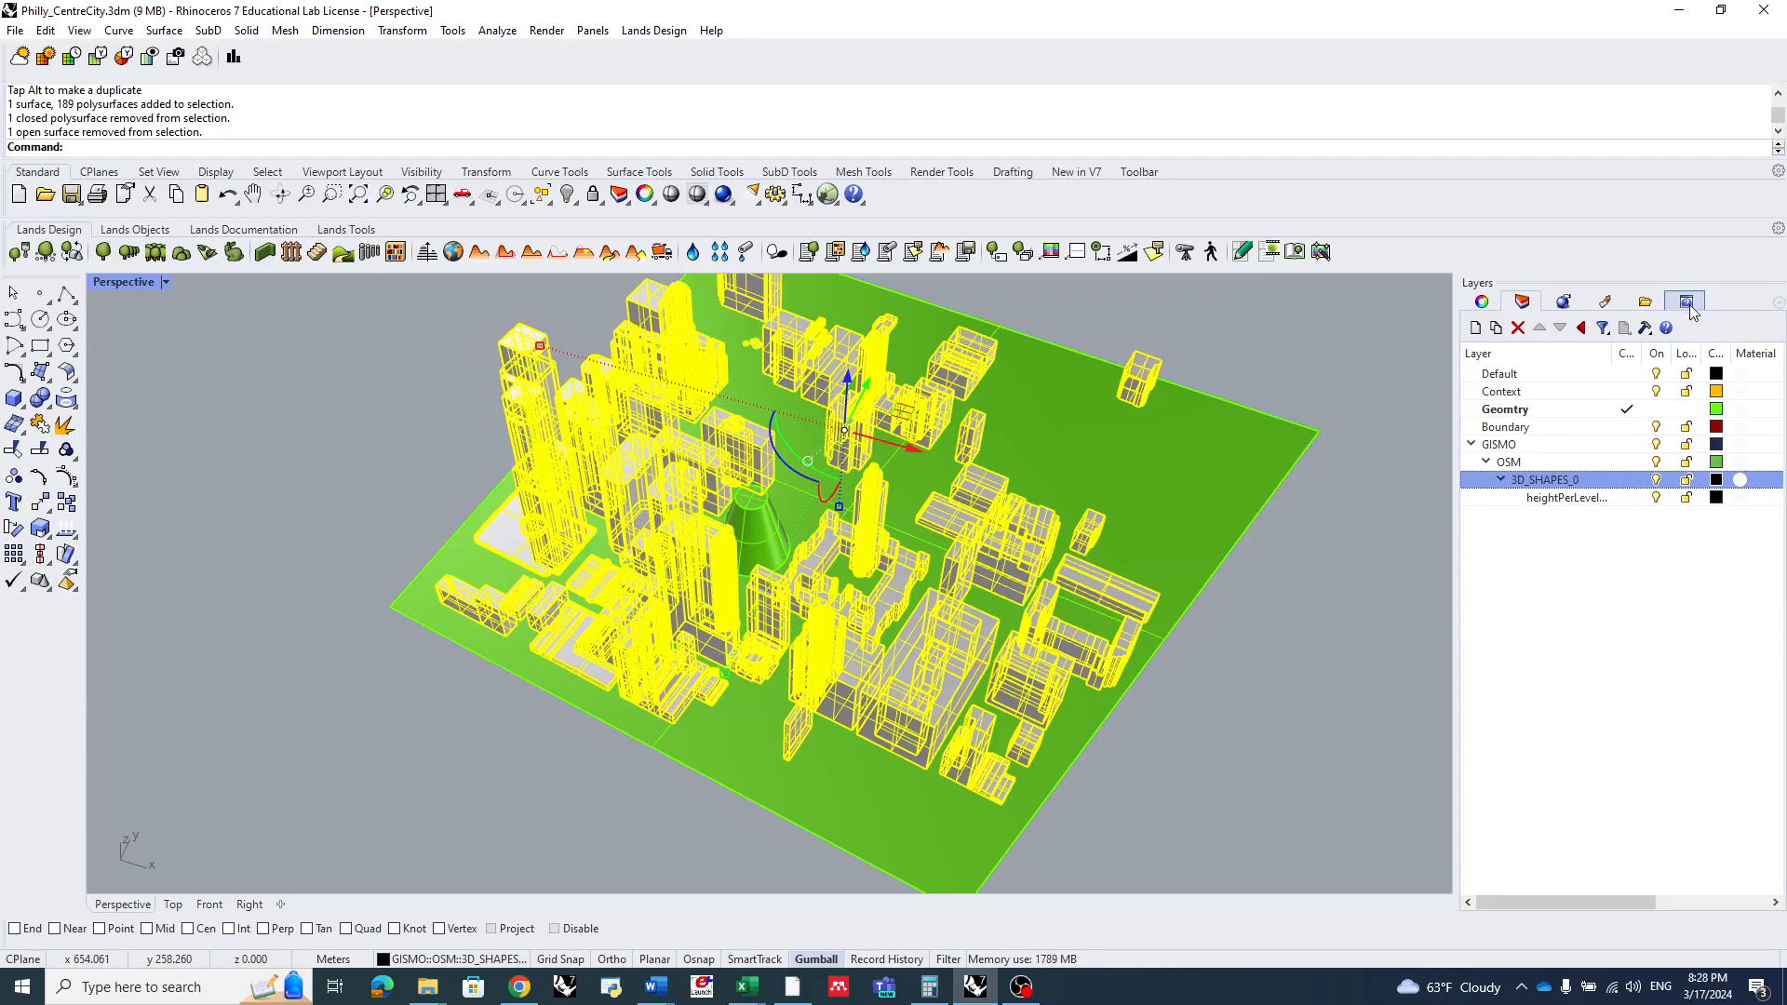
{"action": "left_click", "coordinate": [1482, 302]}
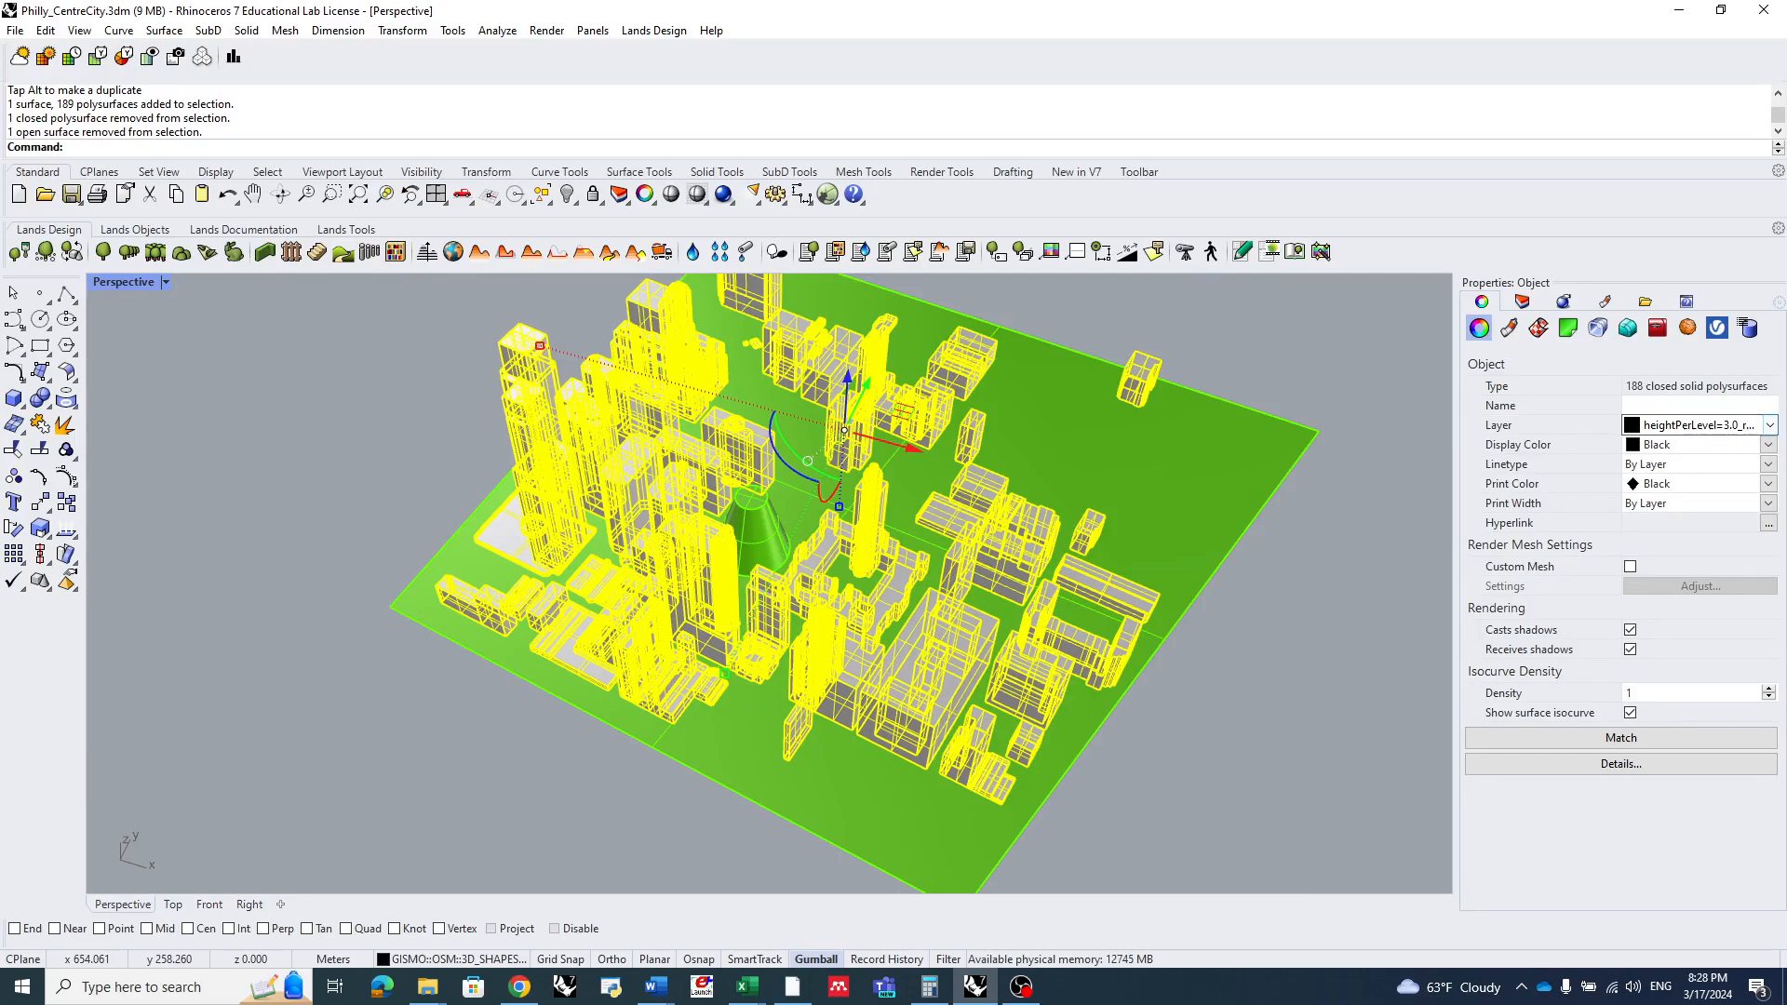
{"action": "left_click", "coordinate": [1681, 502]}
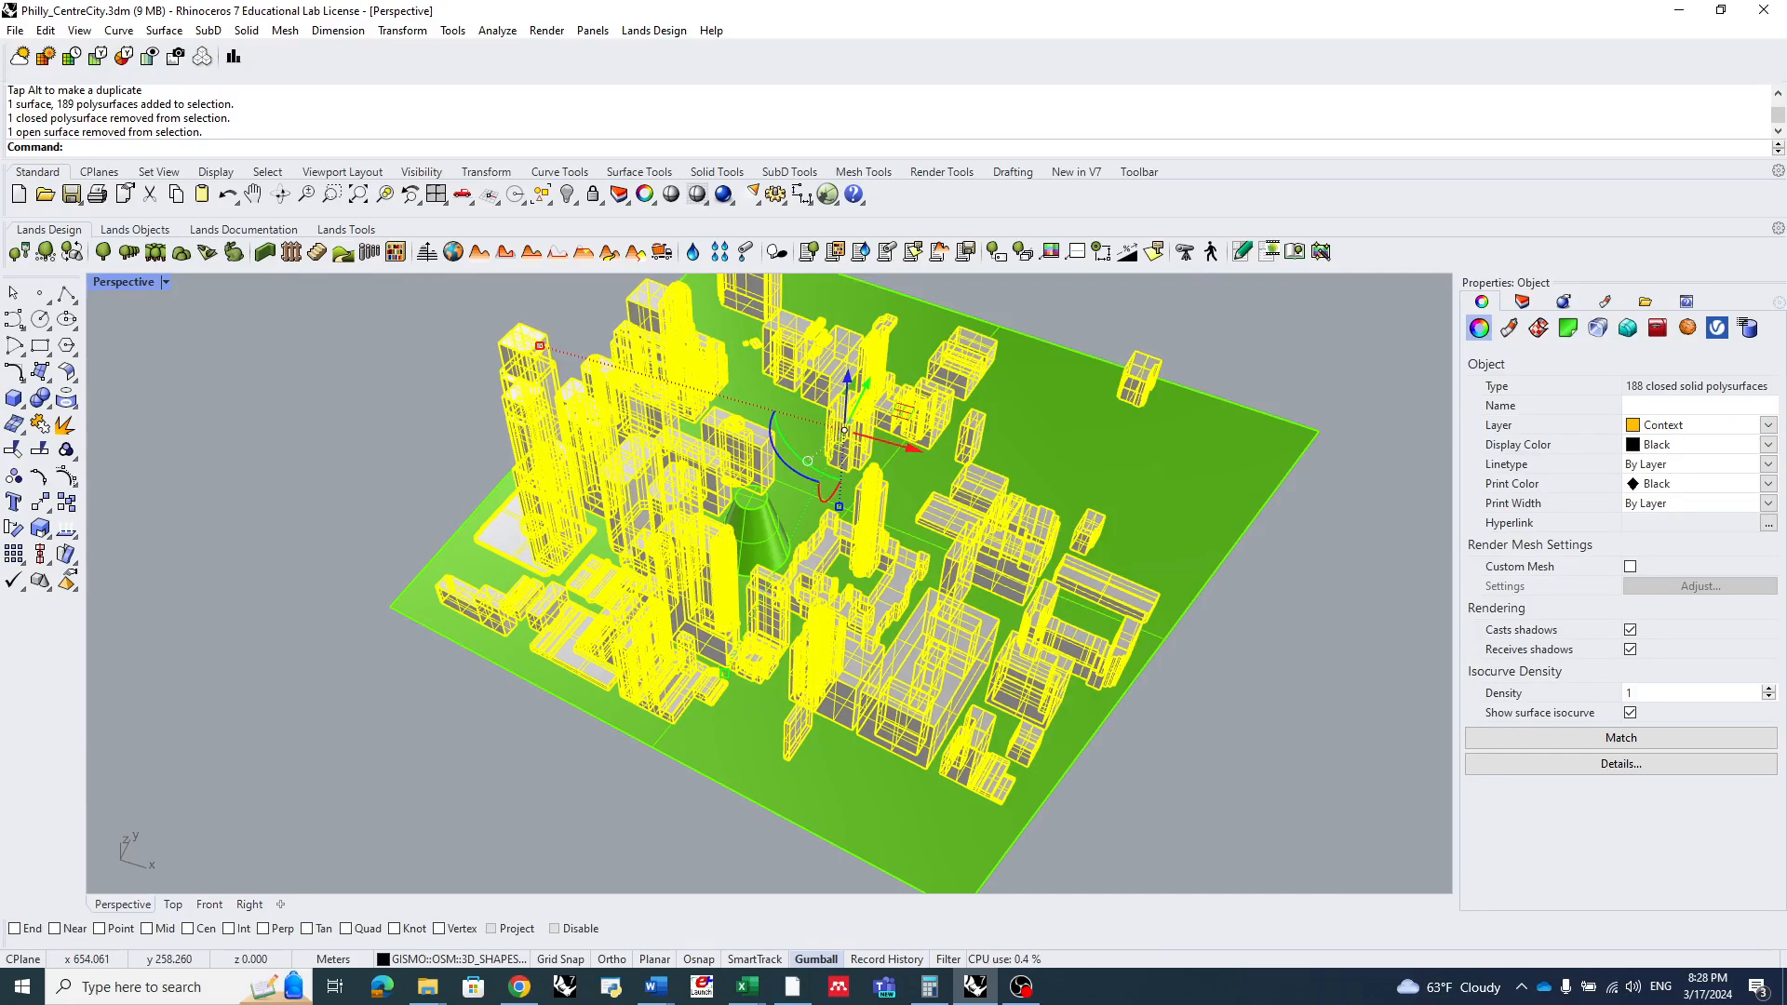
{"action": "left_click", "coordinate": [1350, 686]}
{"action": "right_click_drag", "start_coordinate": [1052, 672], "coordinate": [980, 625]}
{"action": "left_click", "coordinate": [920, 632]}
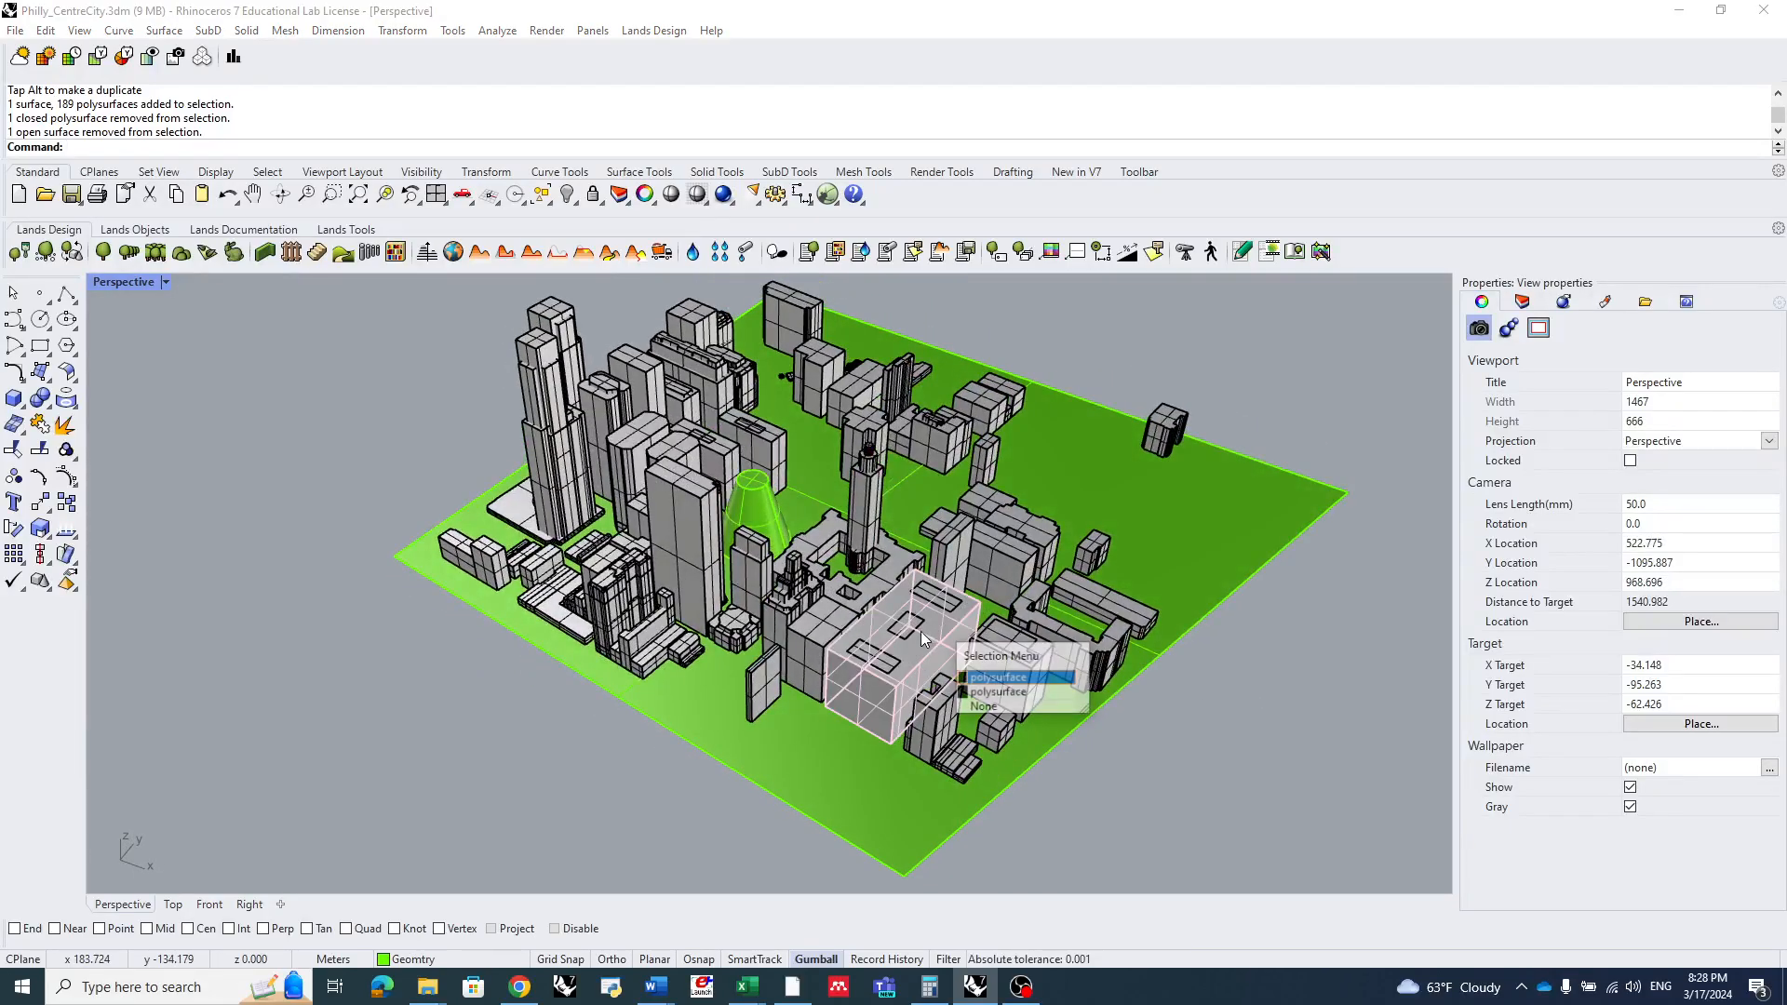
{"action": "left_click", "coordinate": [1188, 731]}
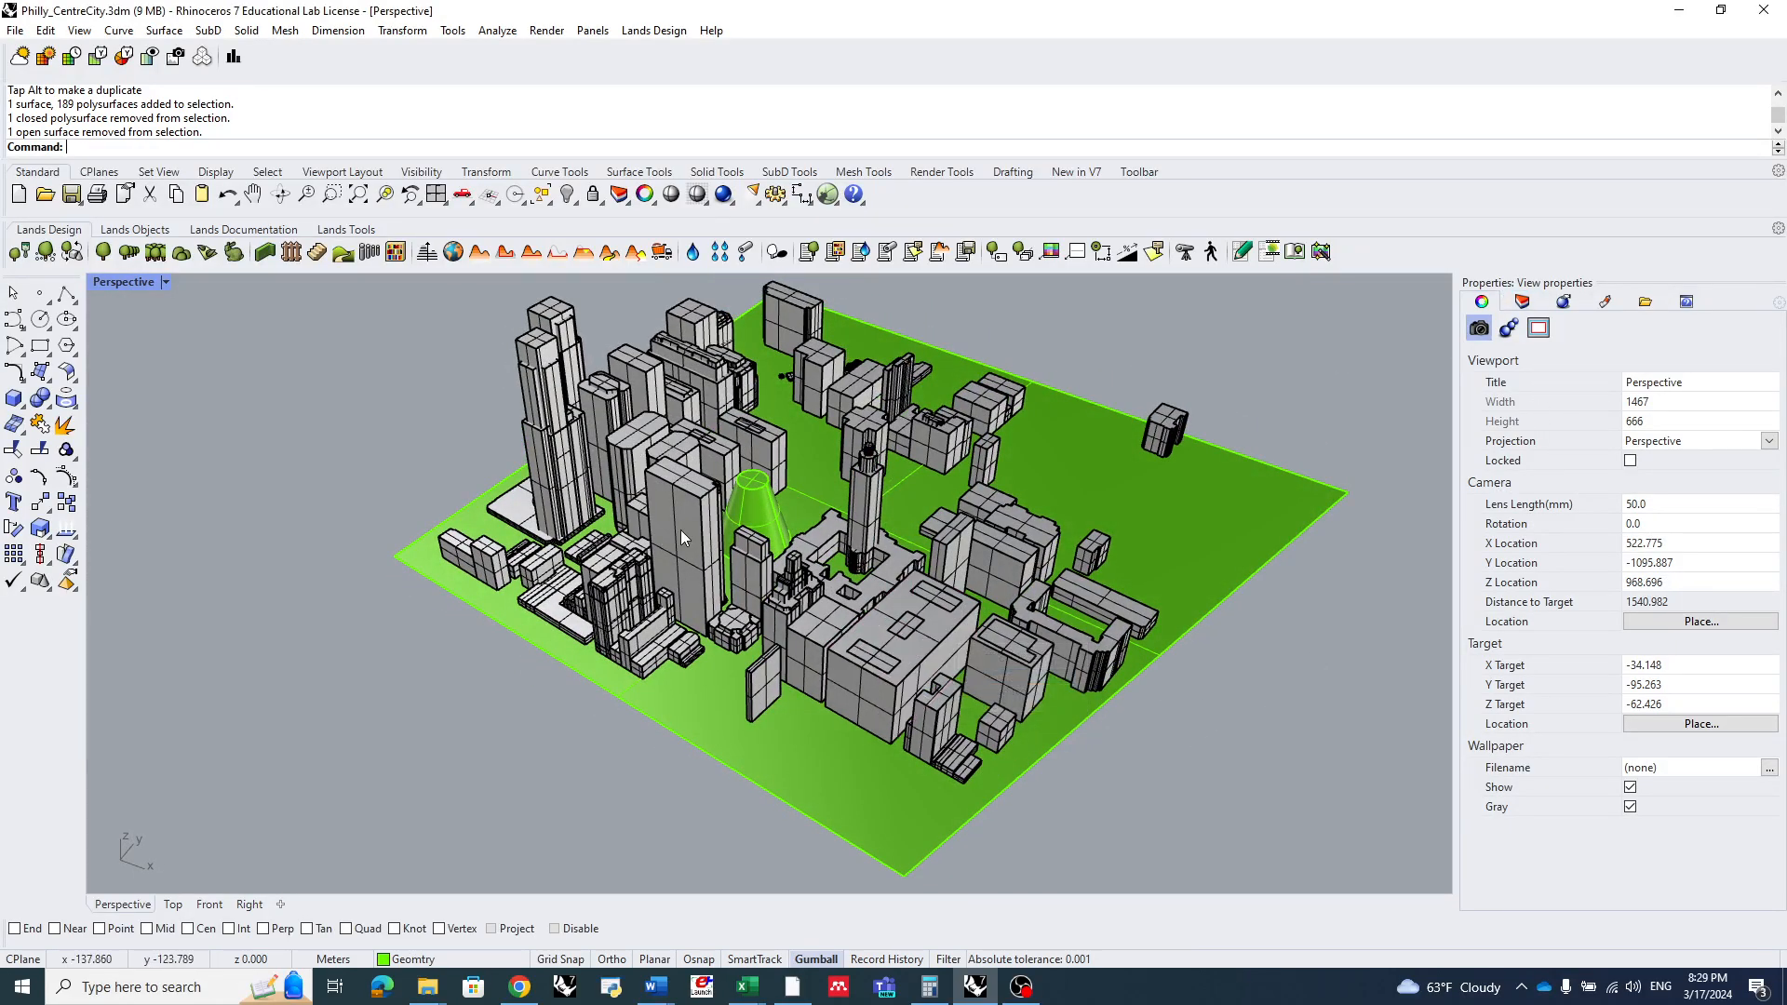
- Check the truncated cone's layer, then move the ground surface to the Boundary layer and deselect it
{"action": "left_click", "coordinate": [754, 510]}
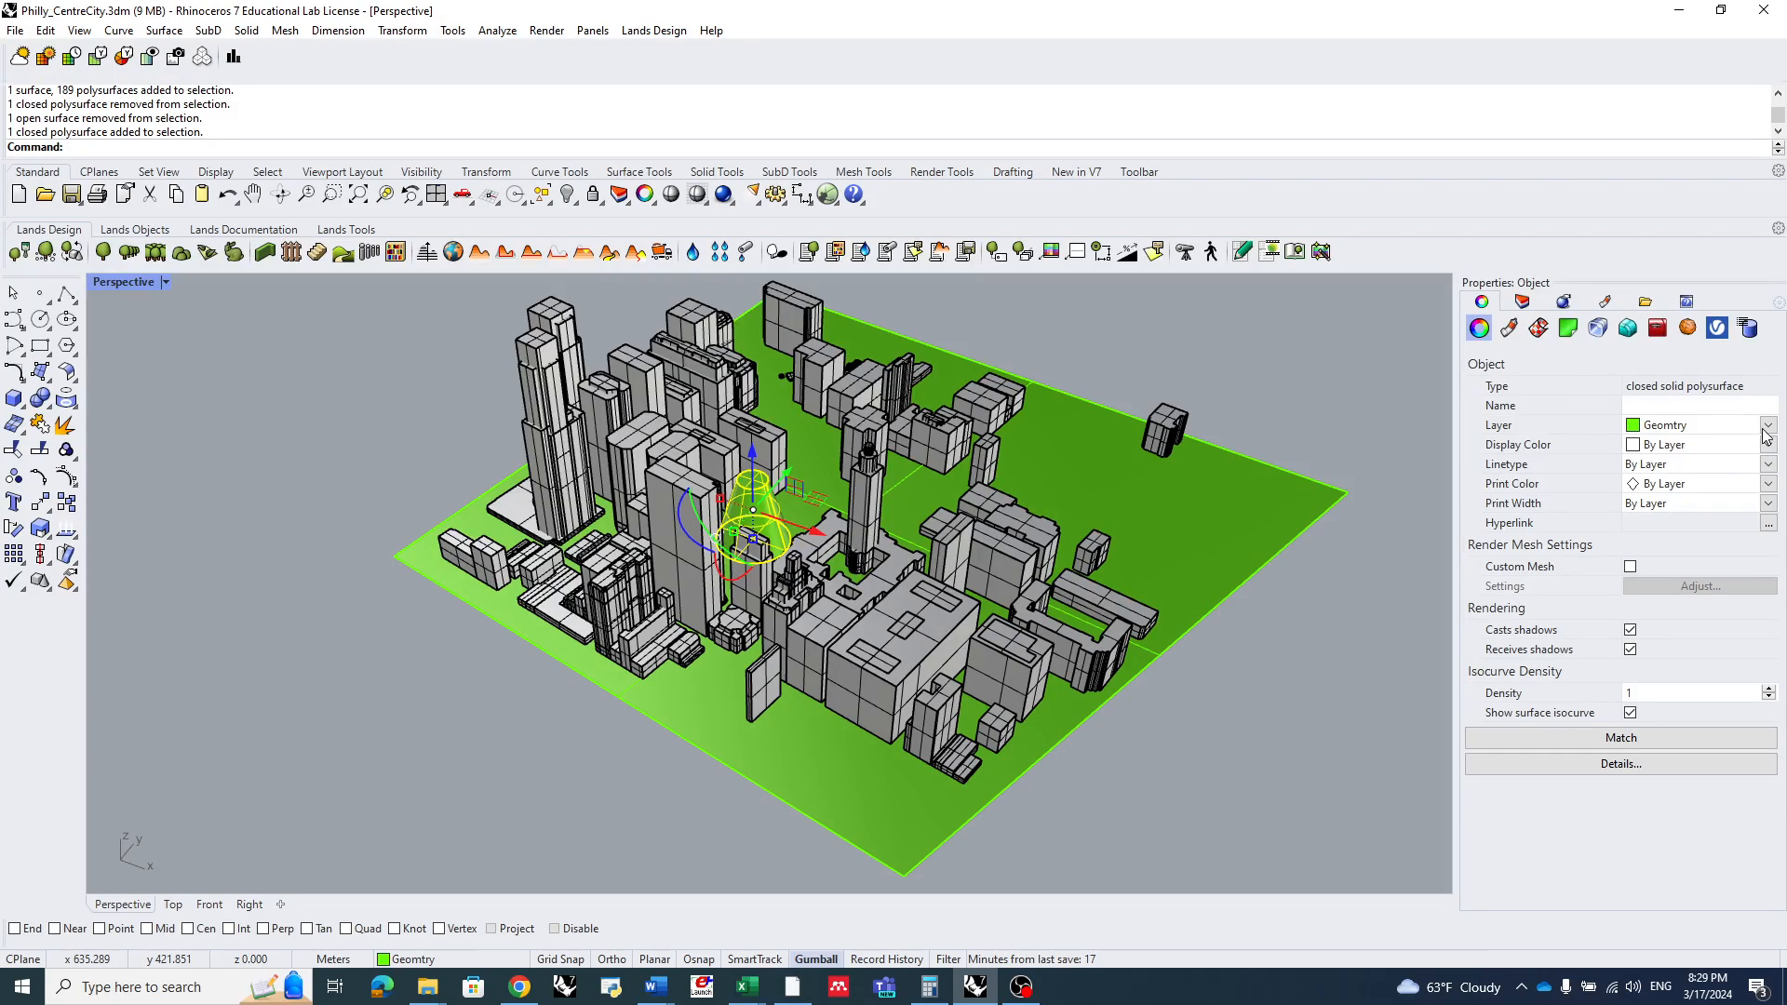
{"action": "left_click", "coordinate": [1332, 668]}
{"action": "left_click", "coordinate": [1214, 547]}
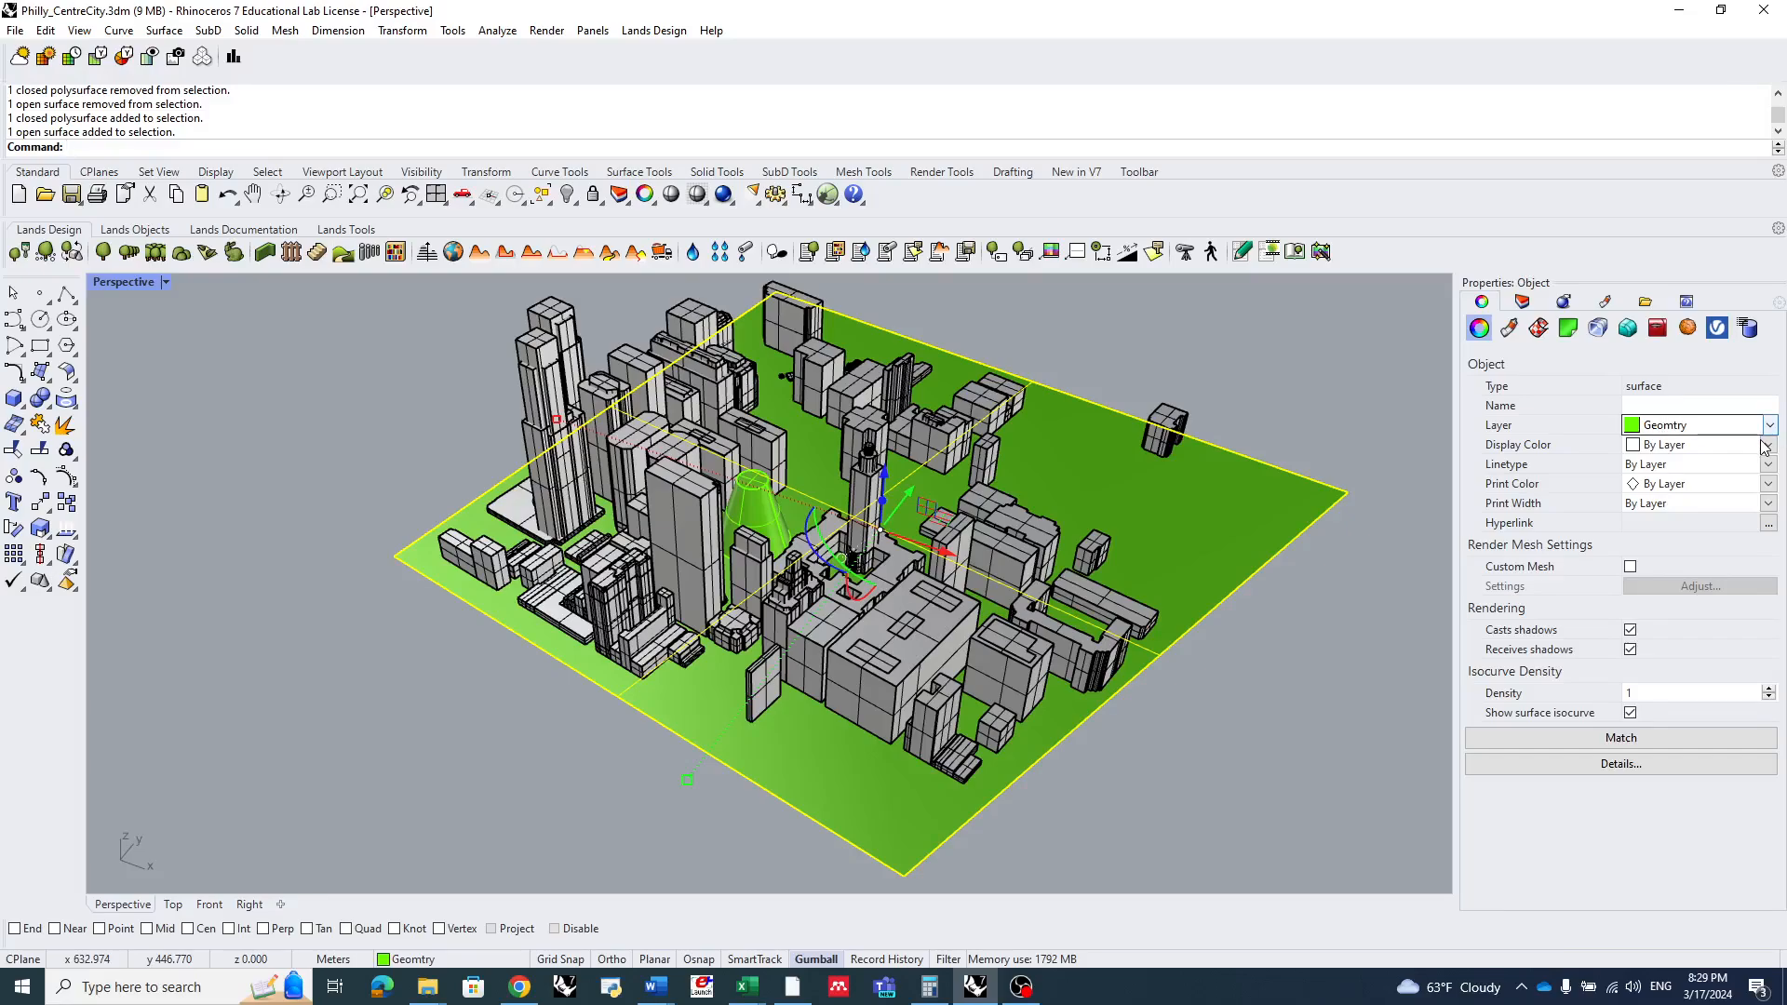
{"action": "left_click", "coordinate": [1670, 465]}
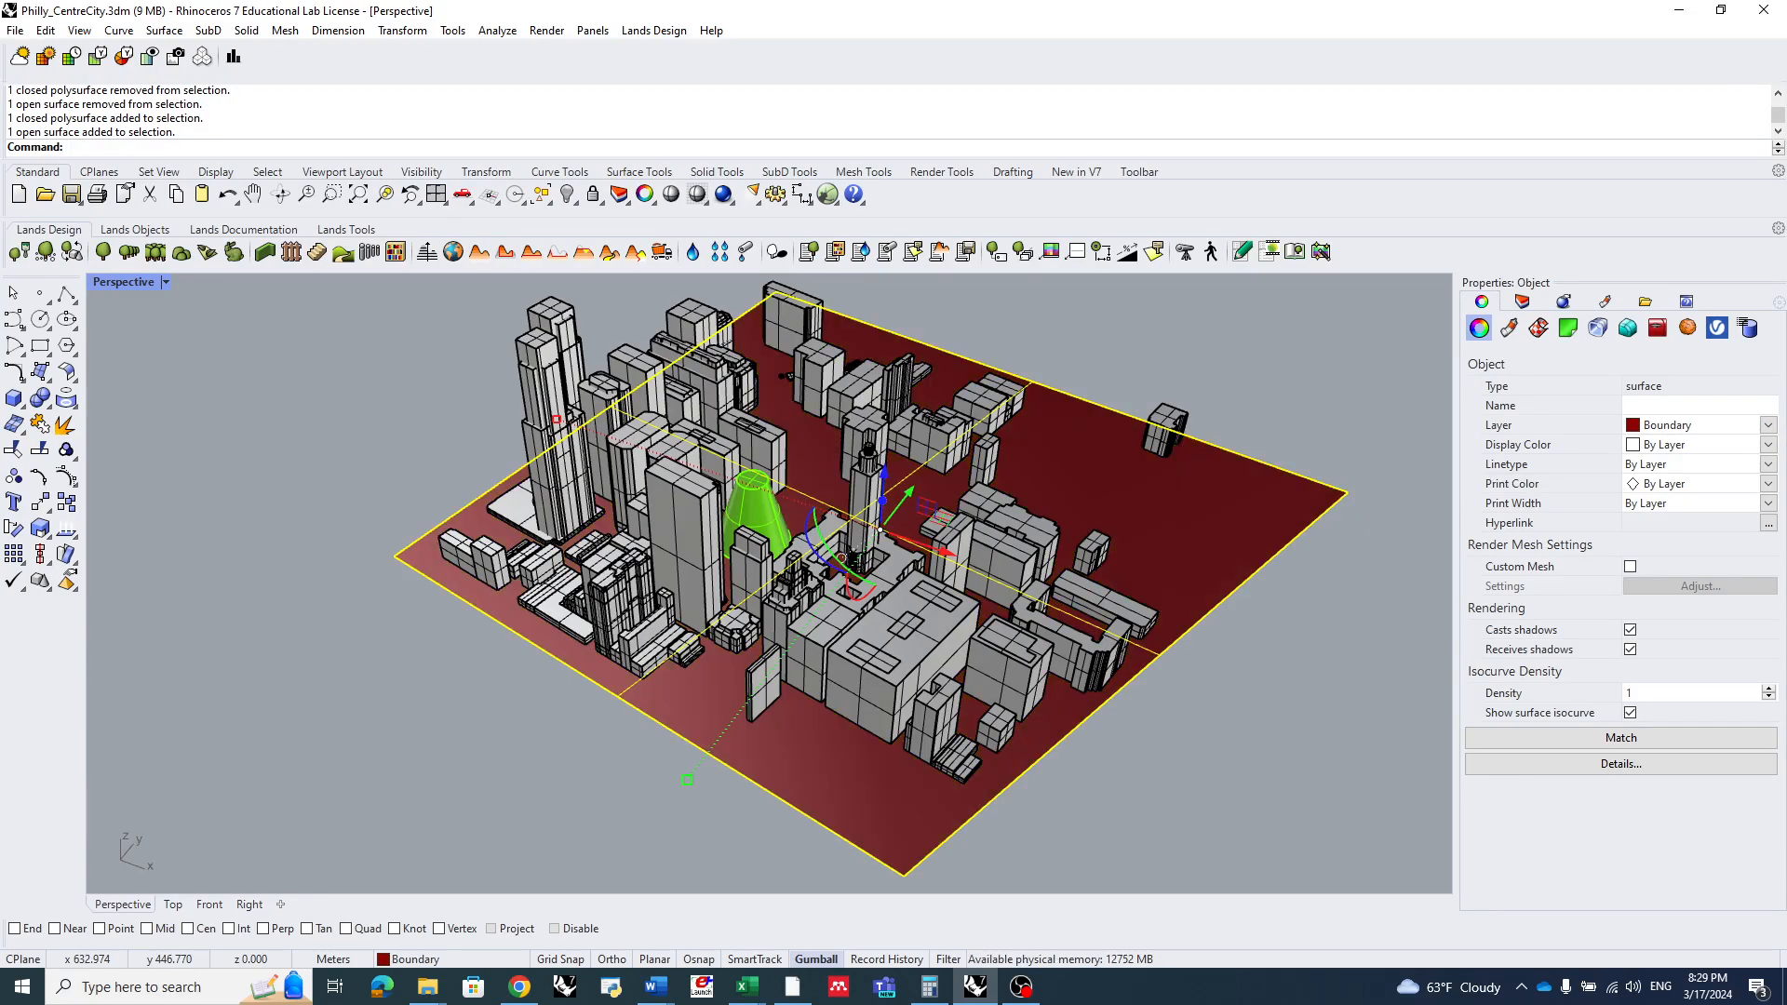
{"action": "left_click", "coordinate": [1214, 712]}
{"action": "right_click_drag", "start_coordinate": [834, 660], "coordinate": [872, 651]}
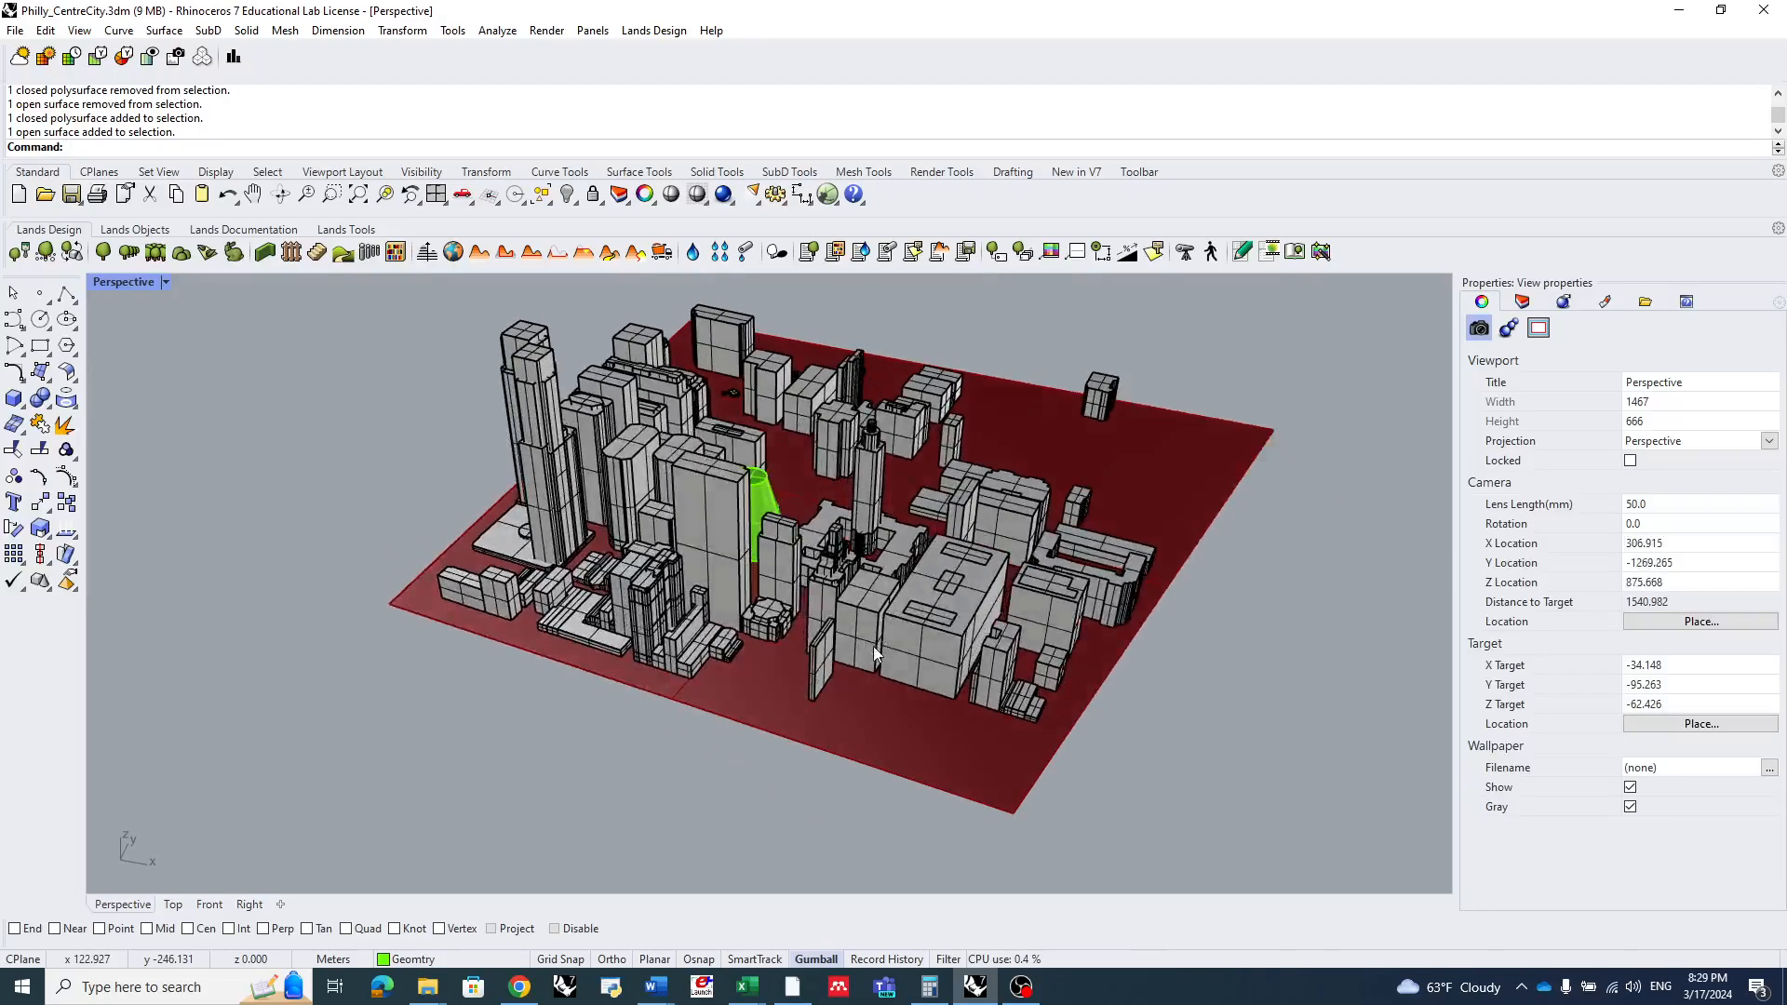
{"action": "scroll", "coordinate": [704, 507], "scroll_direction": "up", "scroll_amount": 2}
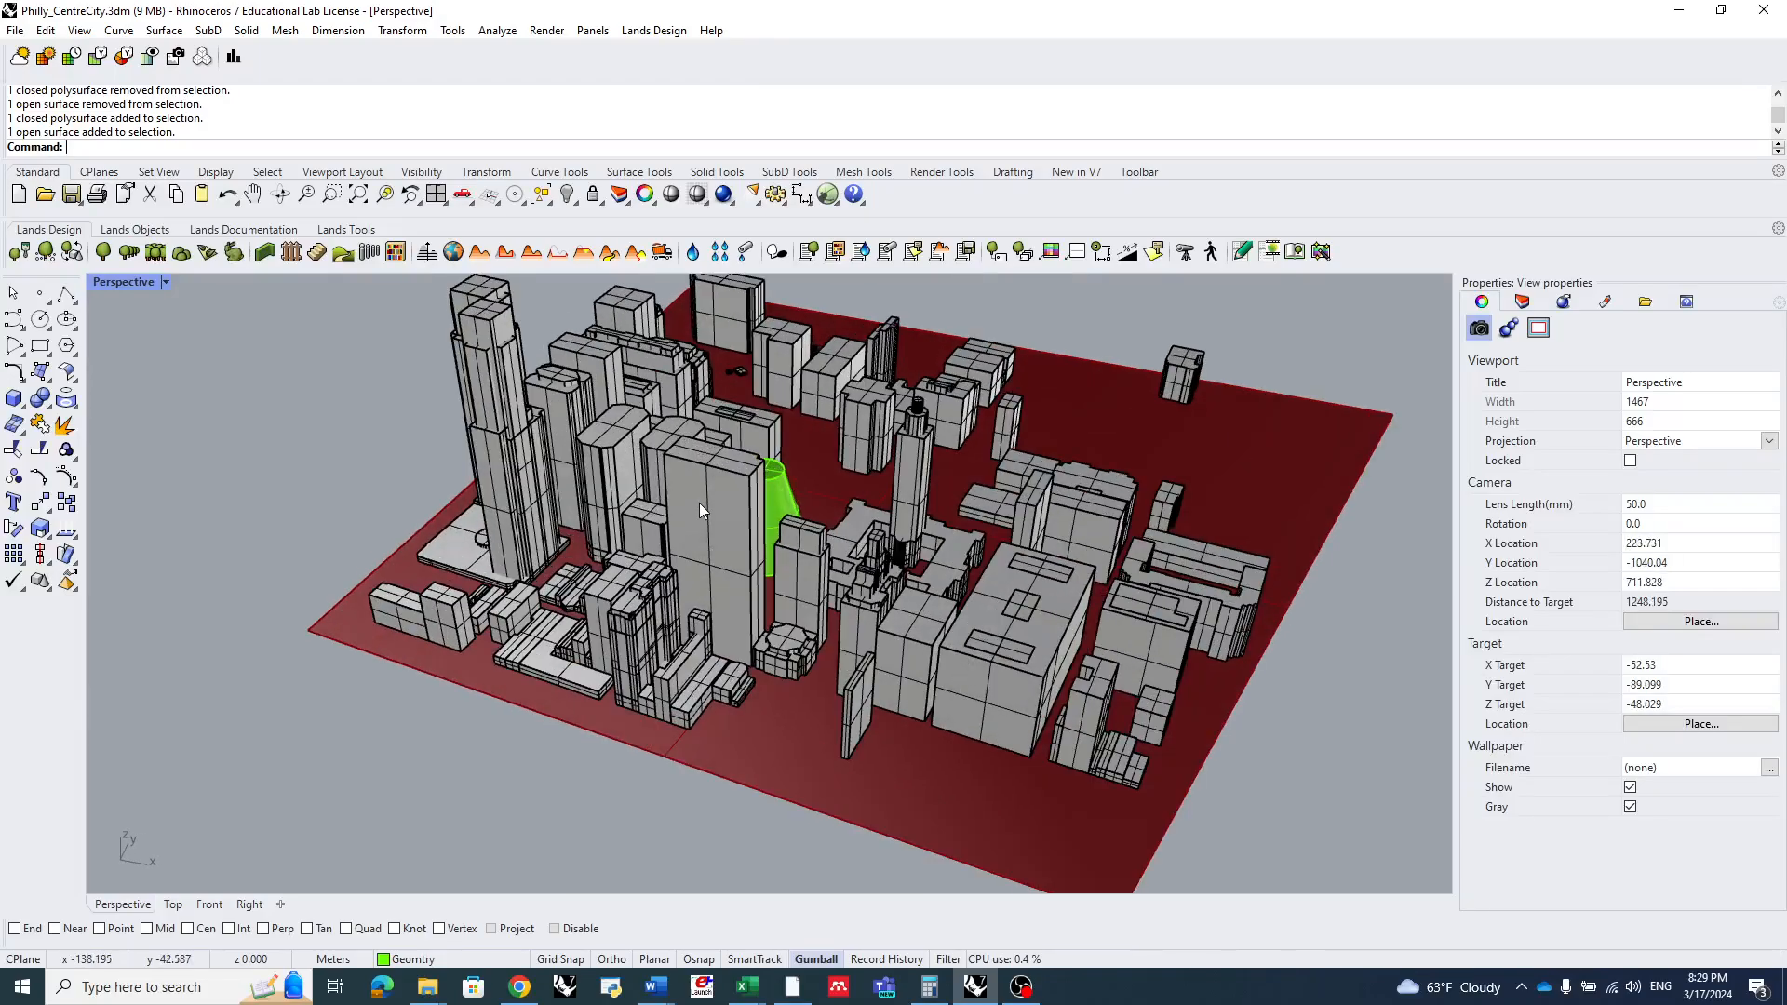
- Delete the GISMO layer together with its sublayers
{"action": "left_click", "coordinate": [1523, 301]}
{"action": "right_click", "coordinate": [1509, 447]}
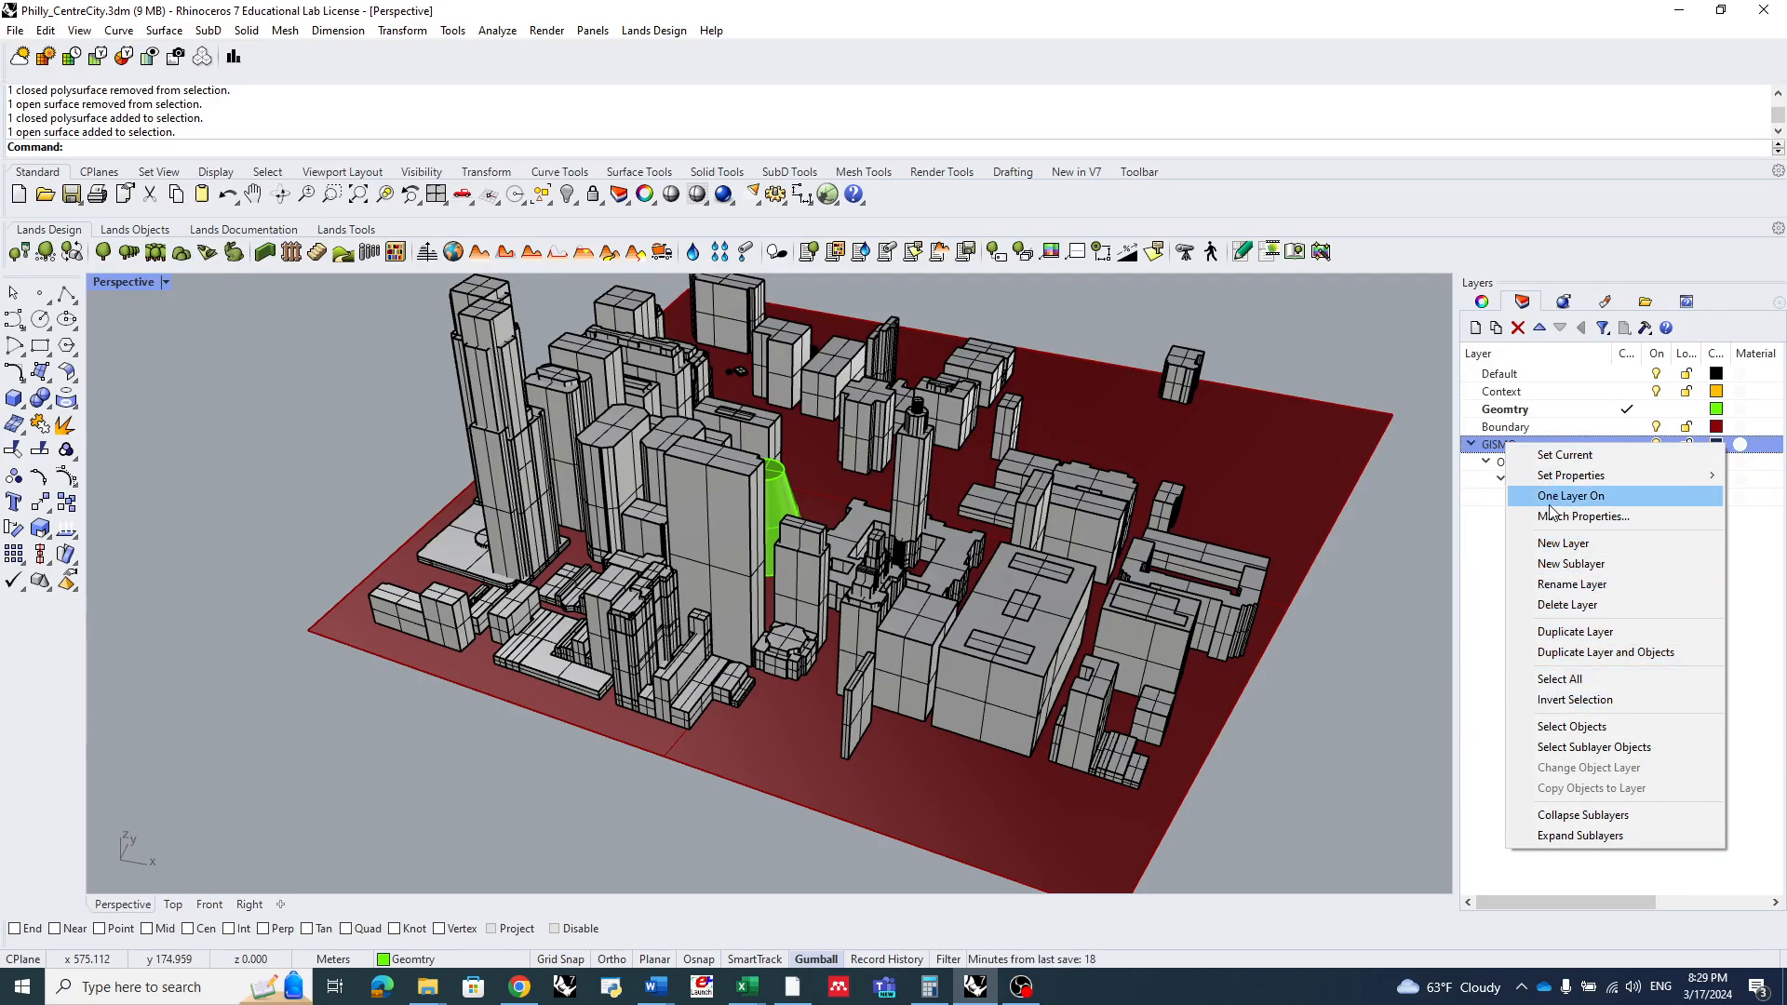
{"action": "left_click", "coordinate": [1567, 605]}
{"action": "right_click_drag", "start_coordinate": [1005, 585], "coordinate": [1002, 607]}
{"action": "scroll", "coordinate": [763, 499], "scroll_direction": "up", "scroll_amount": 3}
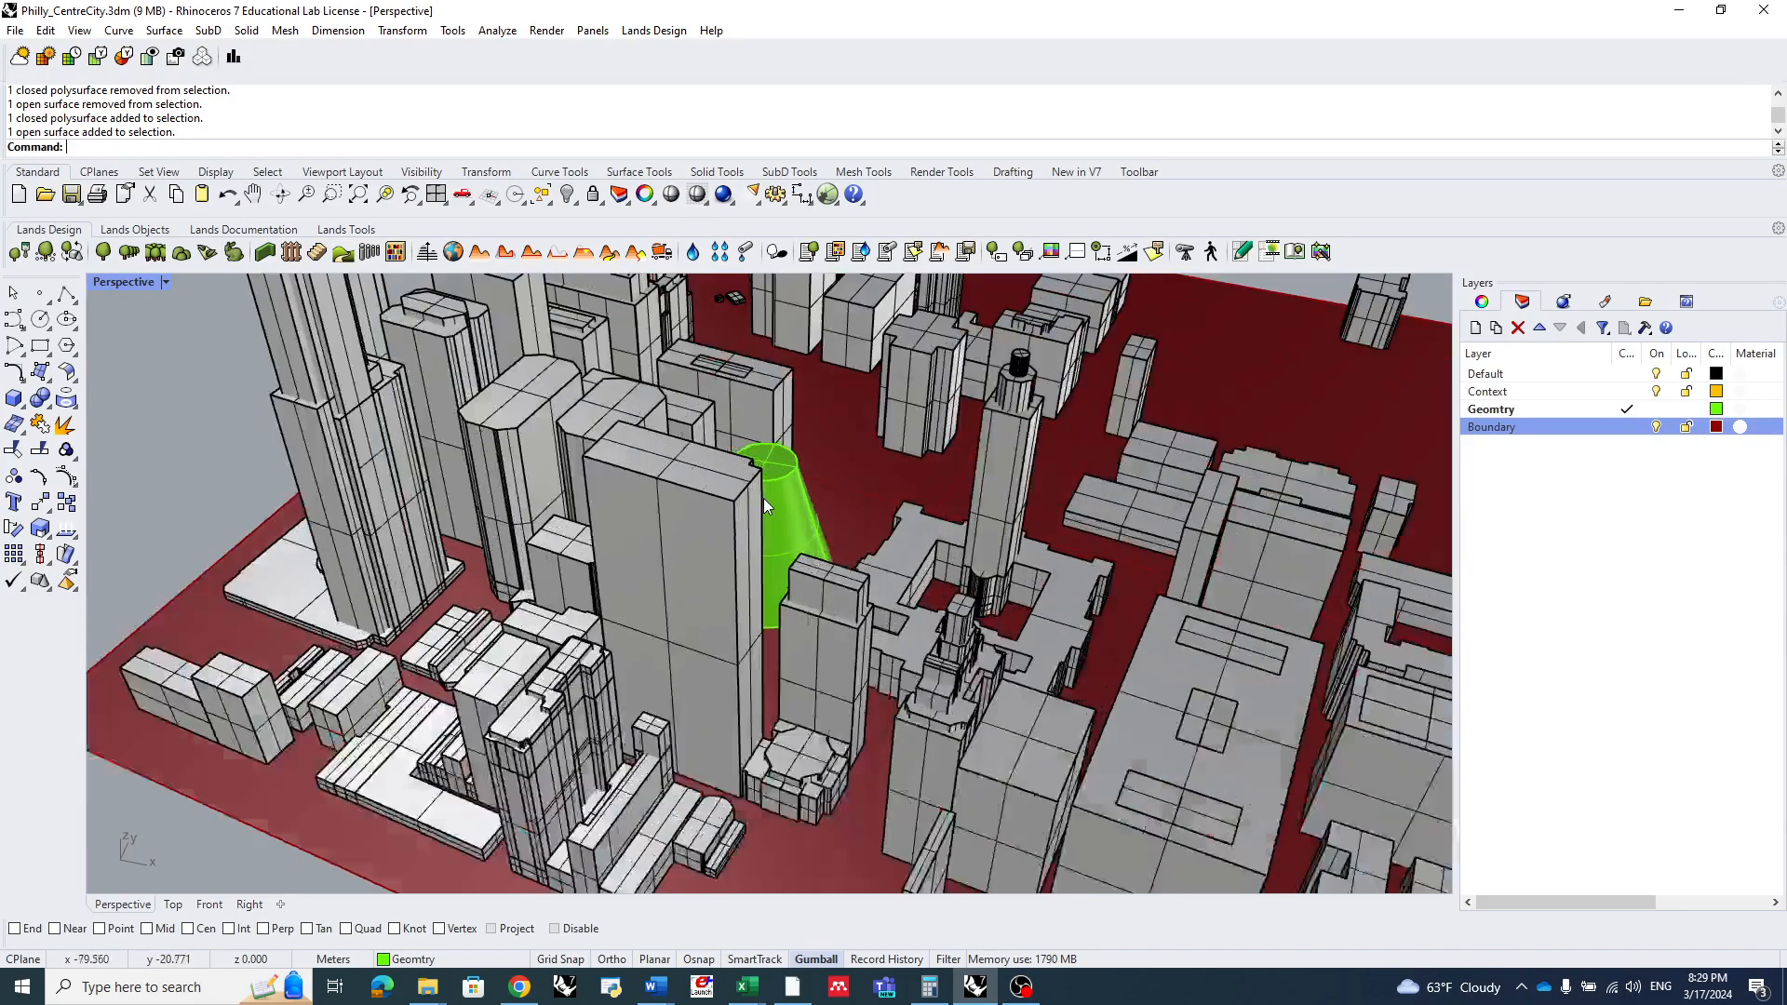
{"action": "scroll", "coordinate": [778, 496], "scroll_direction": "down", "scroll_amount": 10}
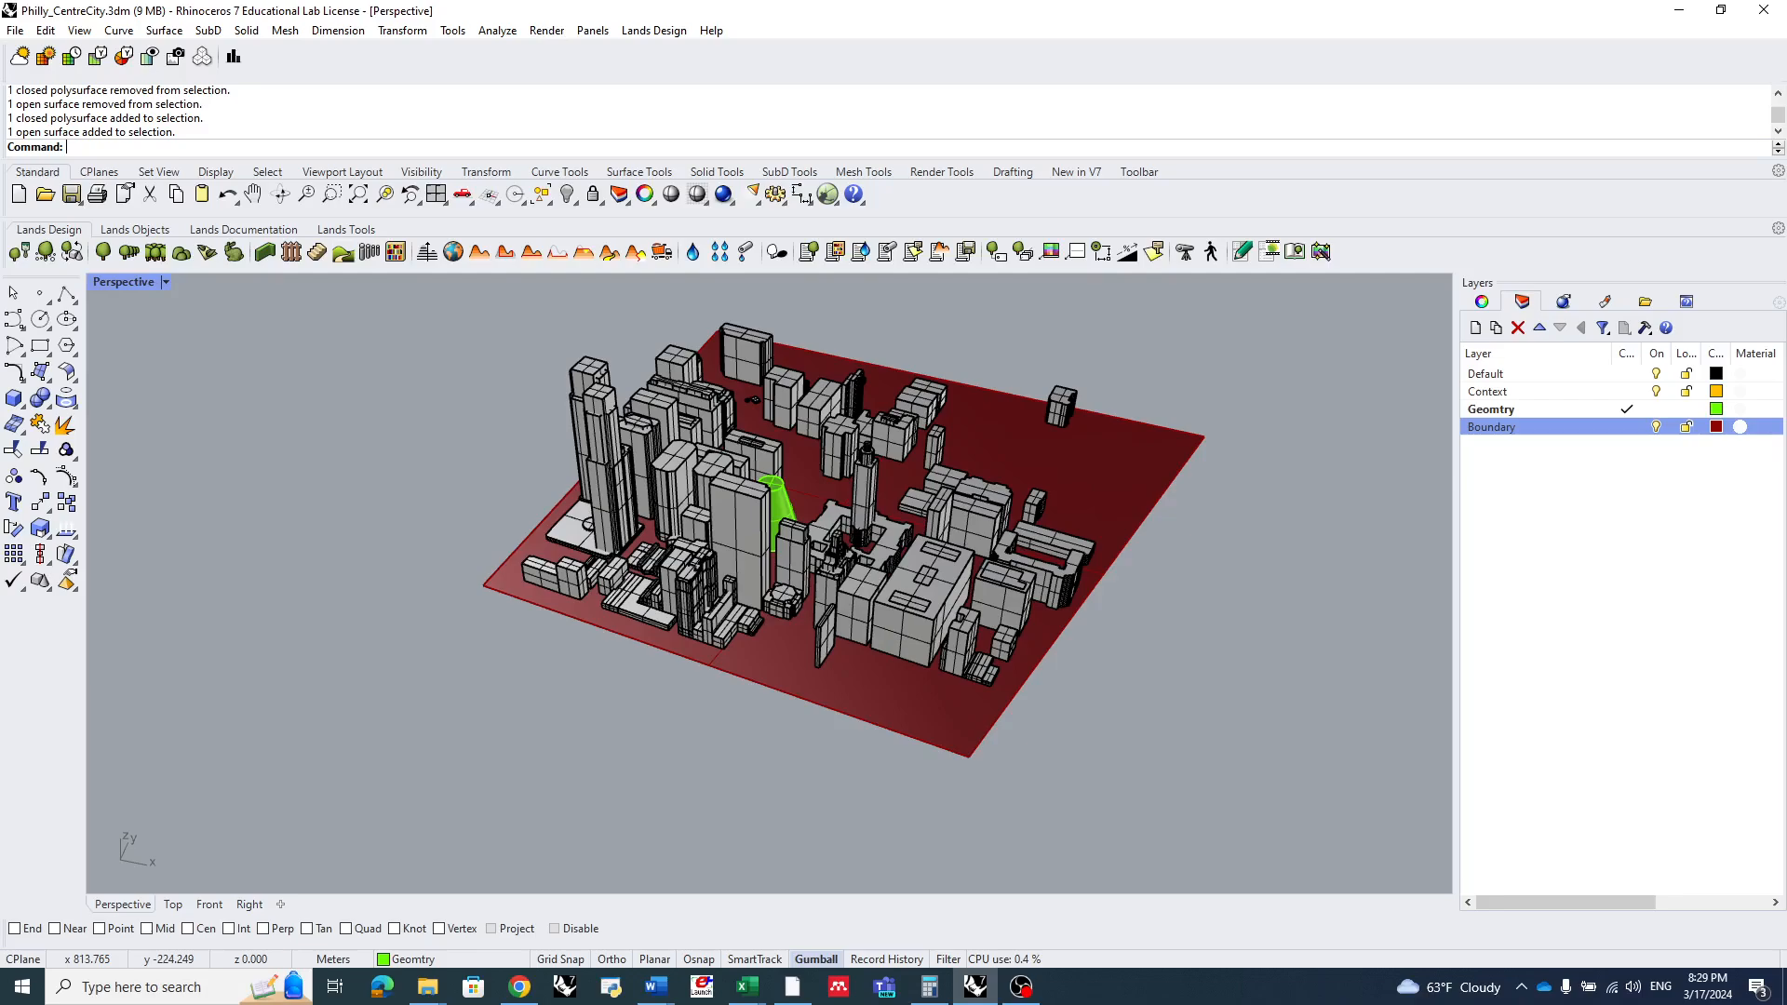
- Bring Grasshopper back beside the model in a wider window and place a Ladybug LB Import EPW component on the canvas
{"action": "left_click_drag", "start_coordinate": [1786, 158], "coordinate": [1574, 36]}
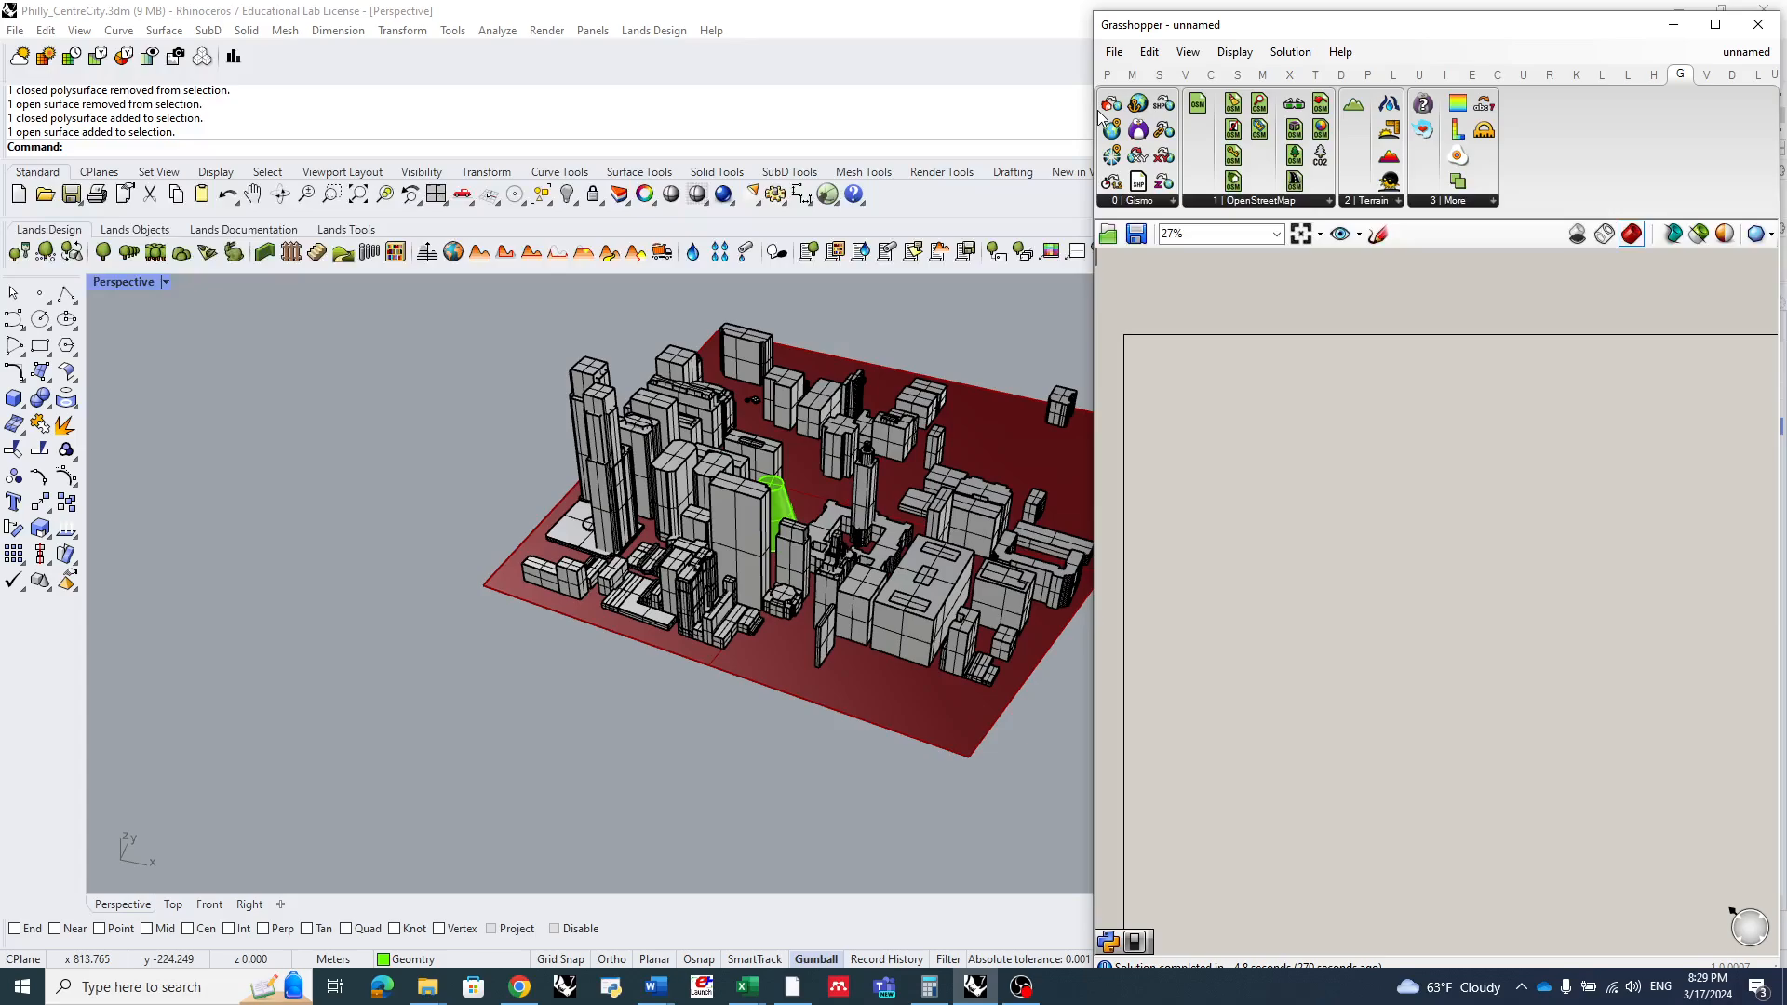
{"action": "left_click_drag", "start_coordinate": [1088, 113], "coordinate": [825, 114]}
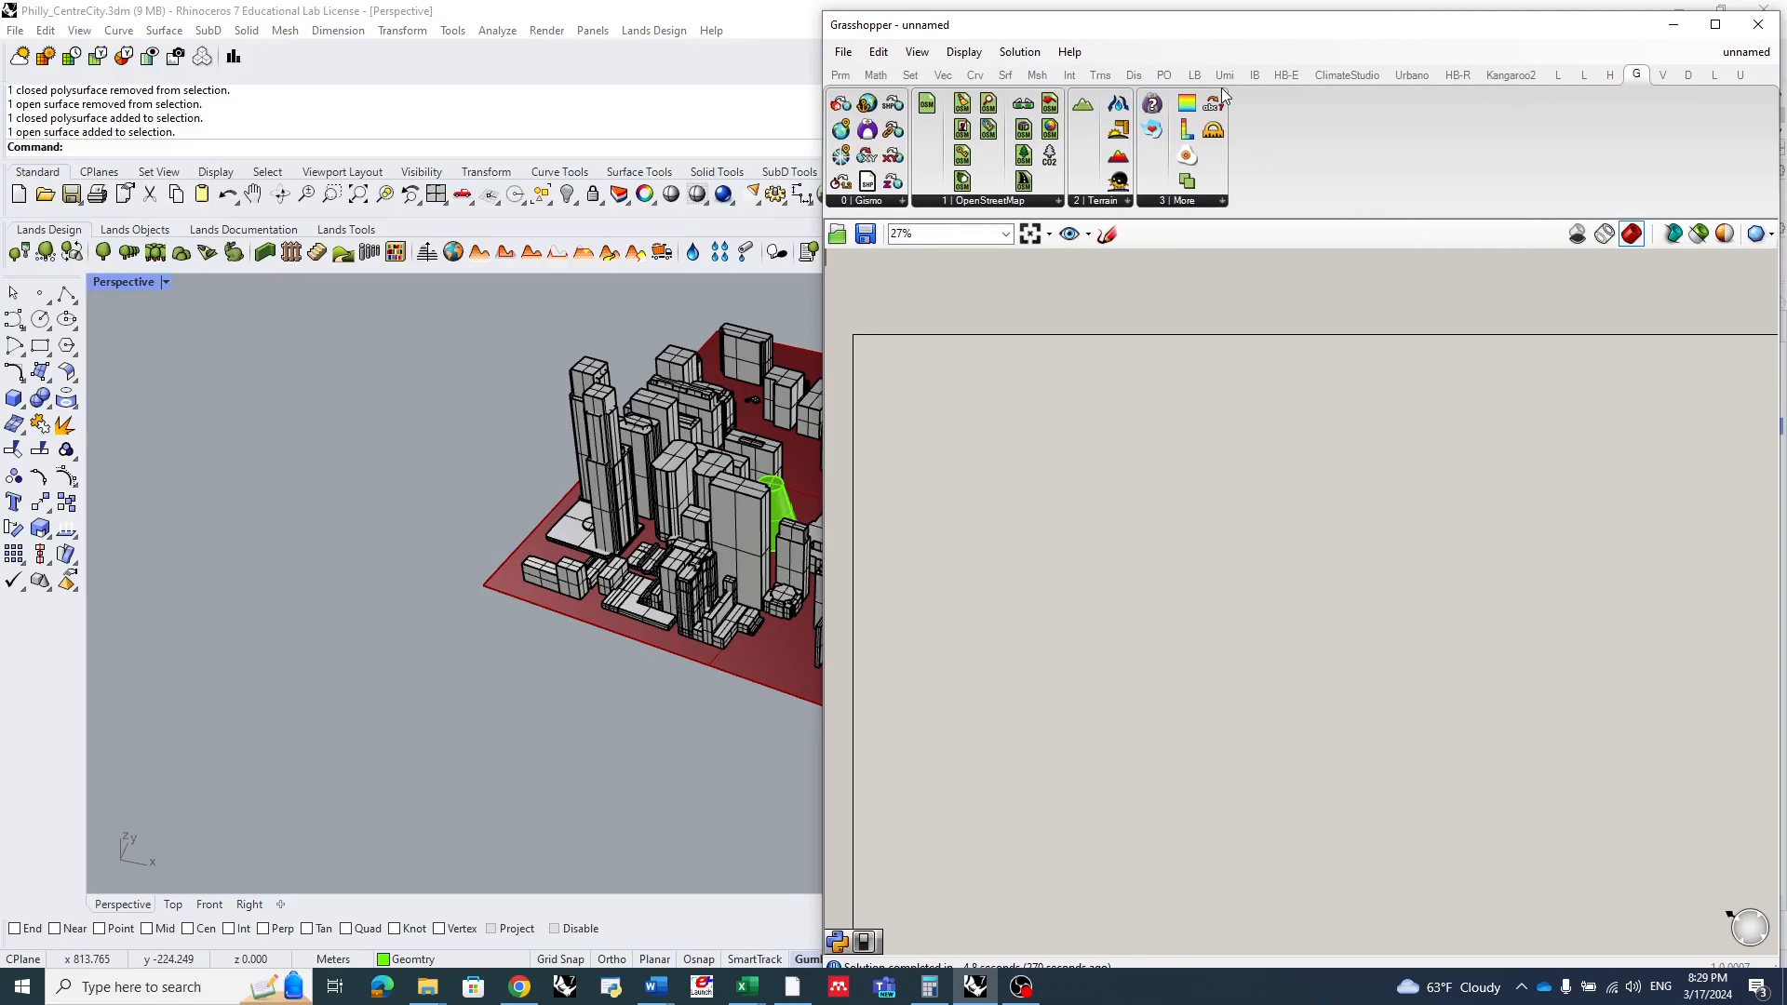
{"action": "left_click", "coordinate": [1194, 74]}
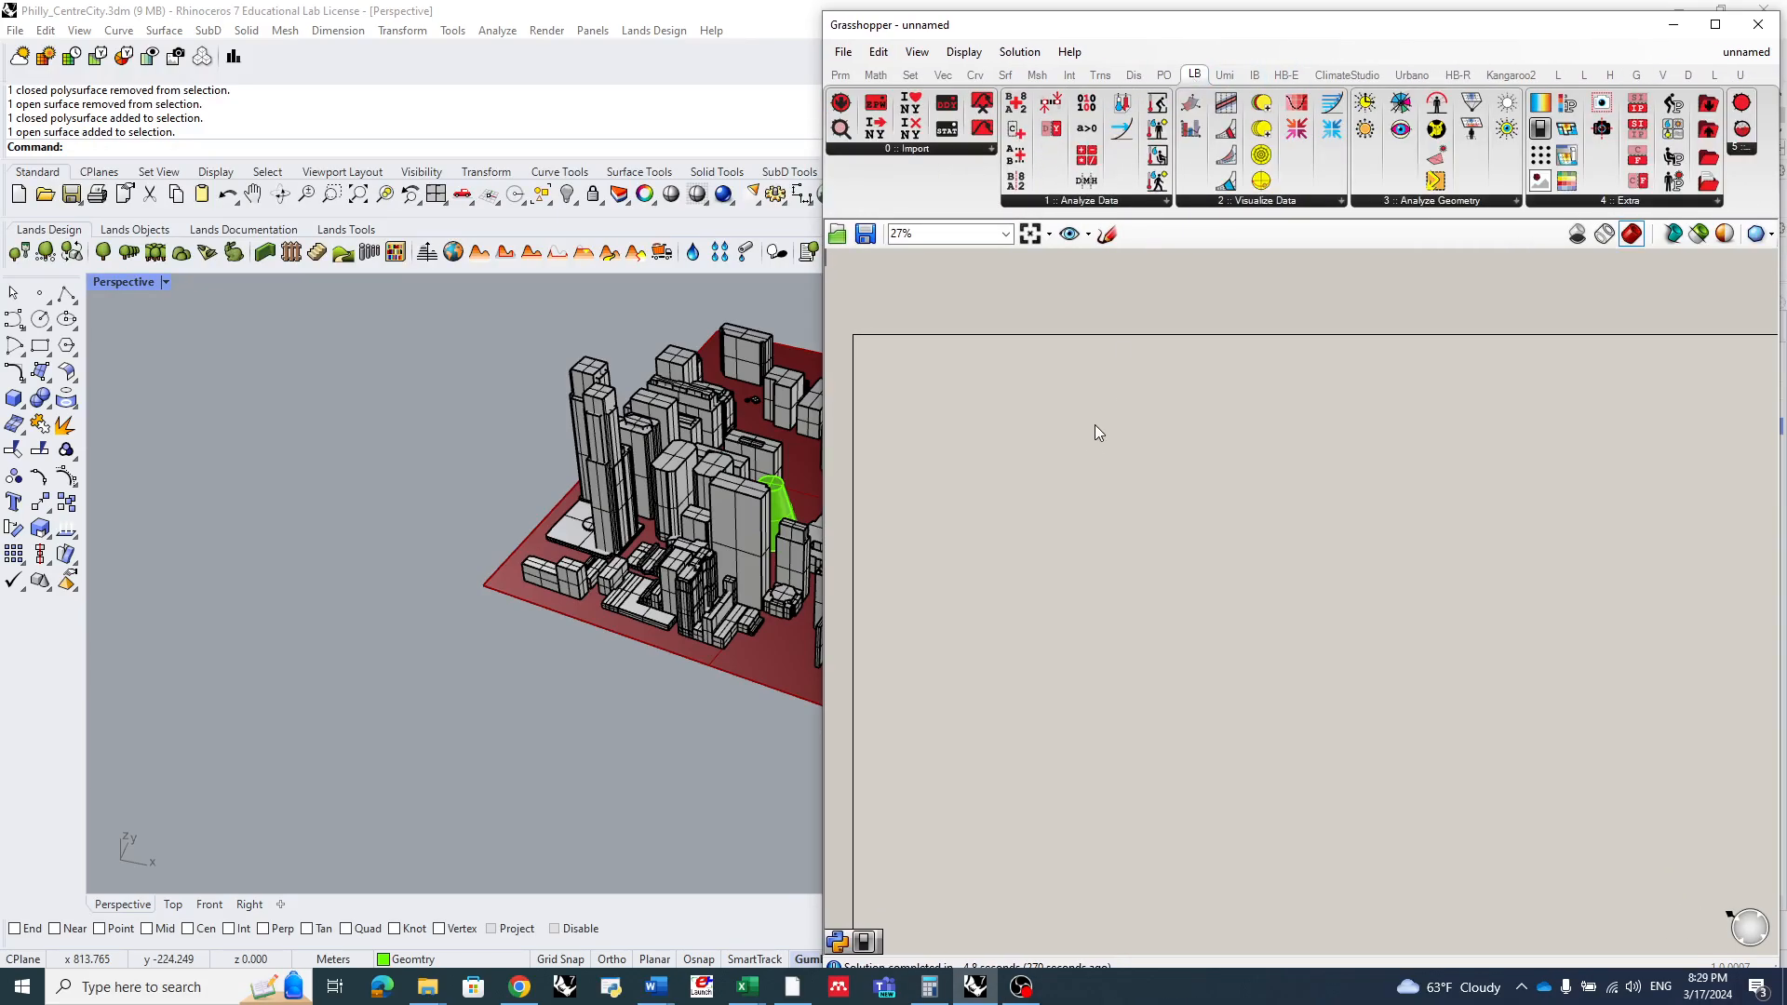
{"action": "scroll", "coordinate": [203, 594], "scroll_direction": "down", "scroll_amount": 8}
{"action": "right_click_drag", "start_coordinate": [207, 596], "coordinate": [328, 683]}
{"action": "scroll", "coordinate": [328, 684], "scroll_direction": "up", "scroll_amount": 4}
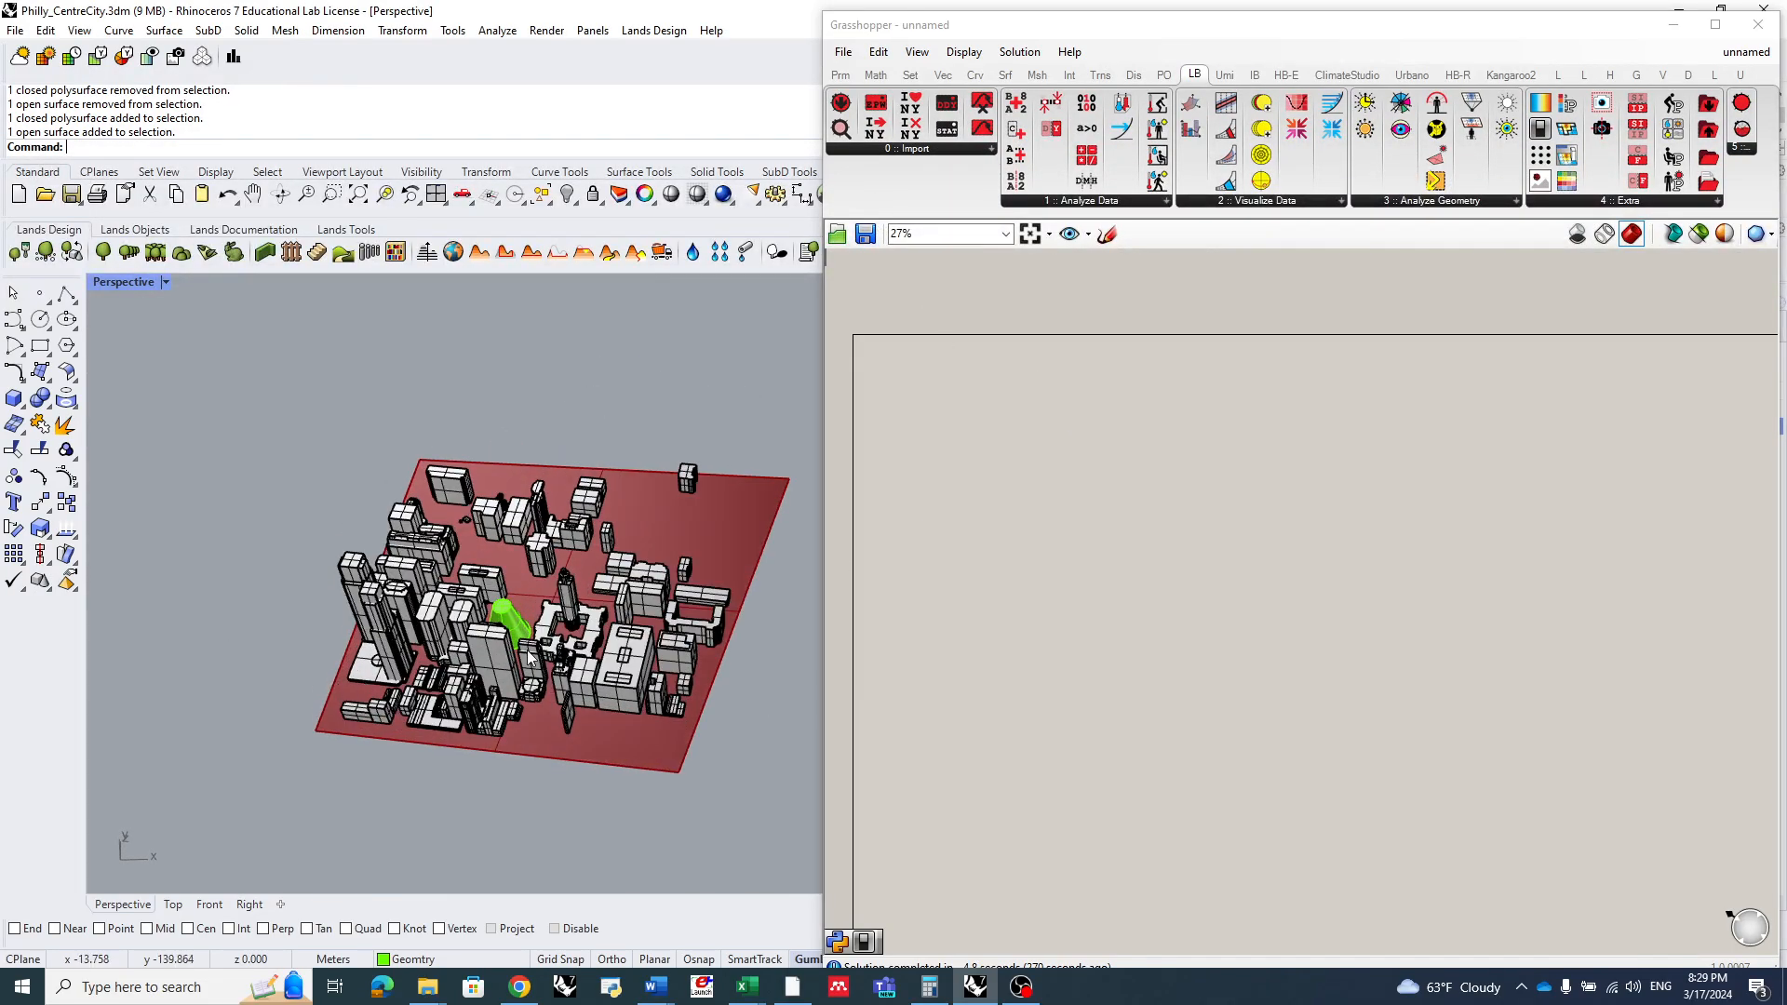
{"action": "left_click", "coordinate": [953, 148]}
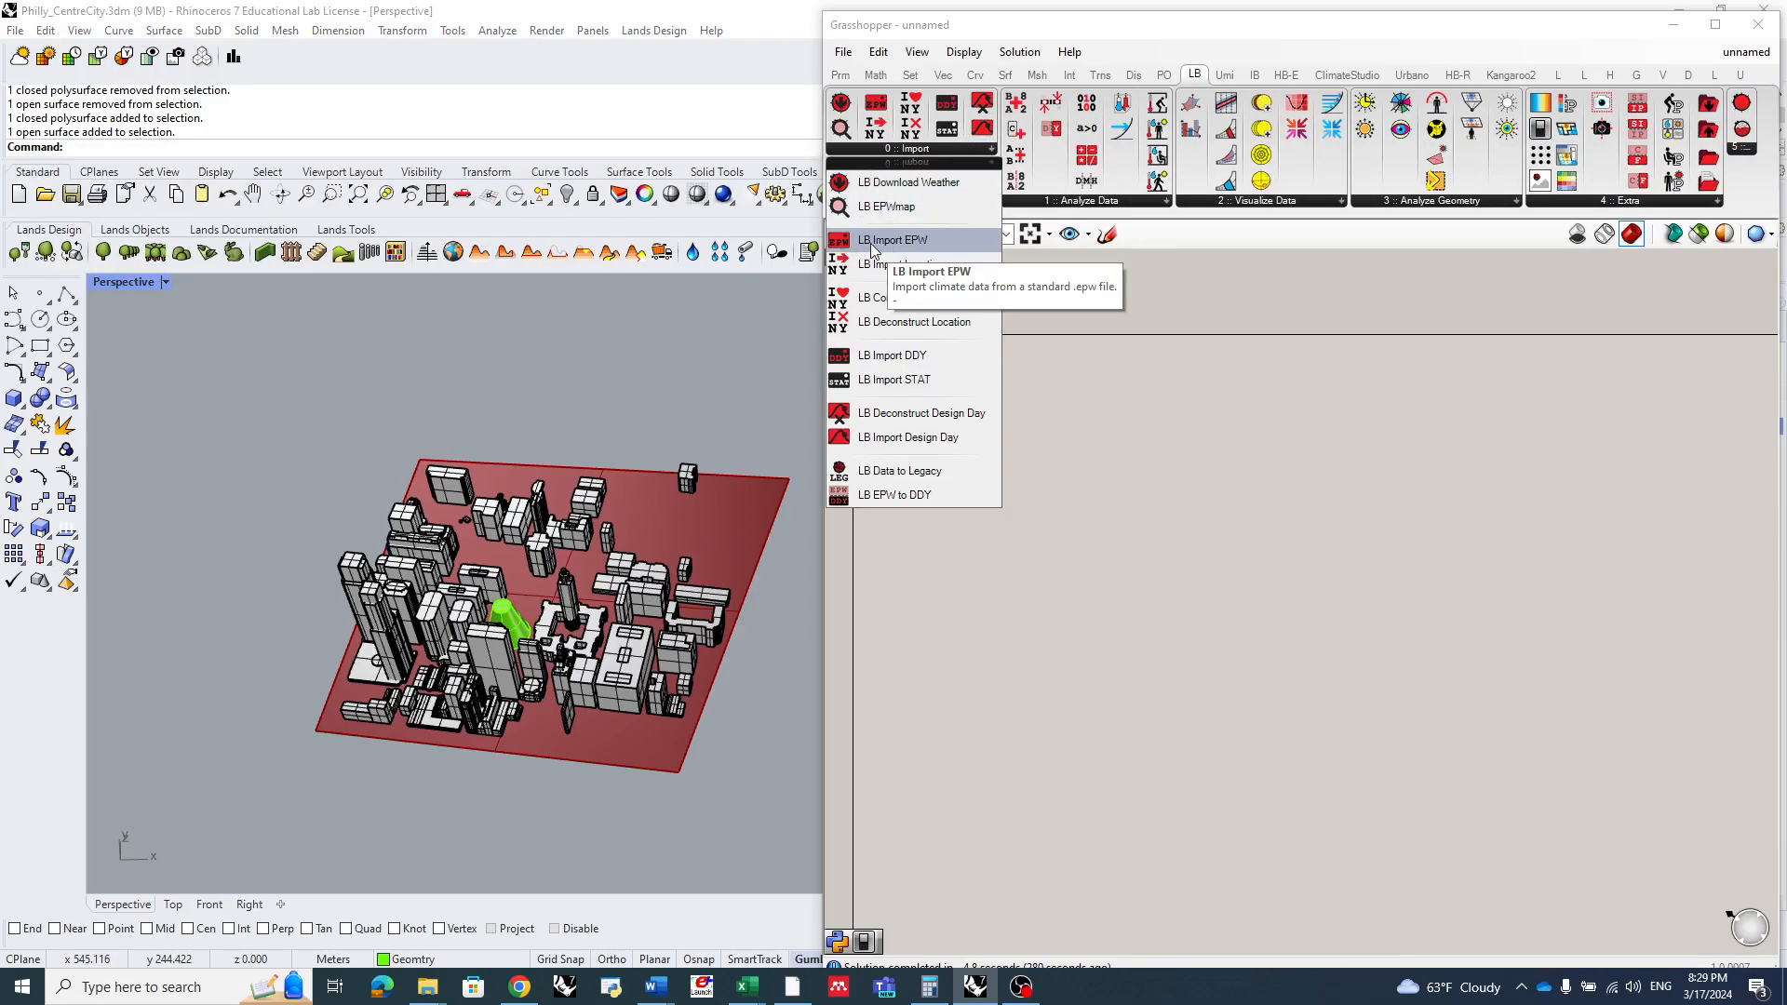
{"action": "left_click_drag", "start_coordinate": [885, 242], "coordinate": [1031, 450]}
{"action": "scroll", "coordinate": [1024, 443], "scroll_direction": "up", "scroll_amount": 5}
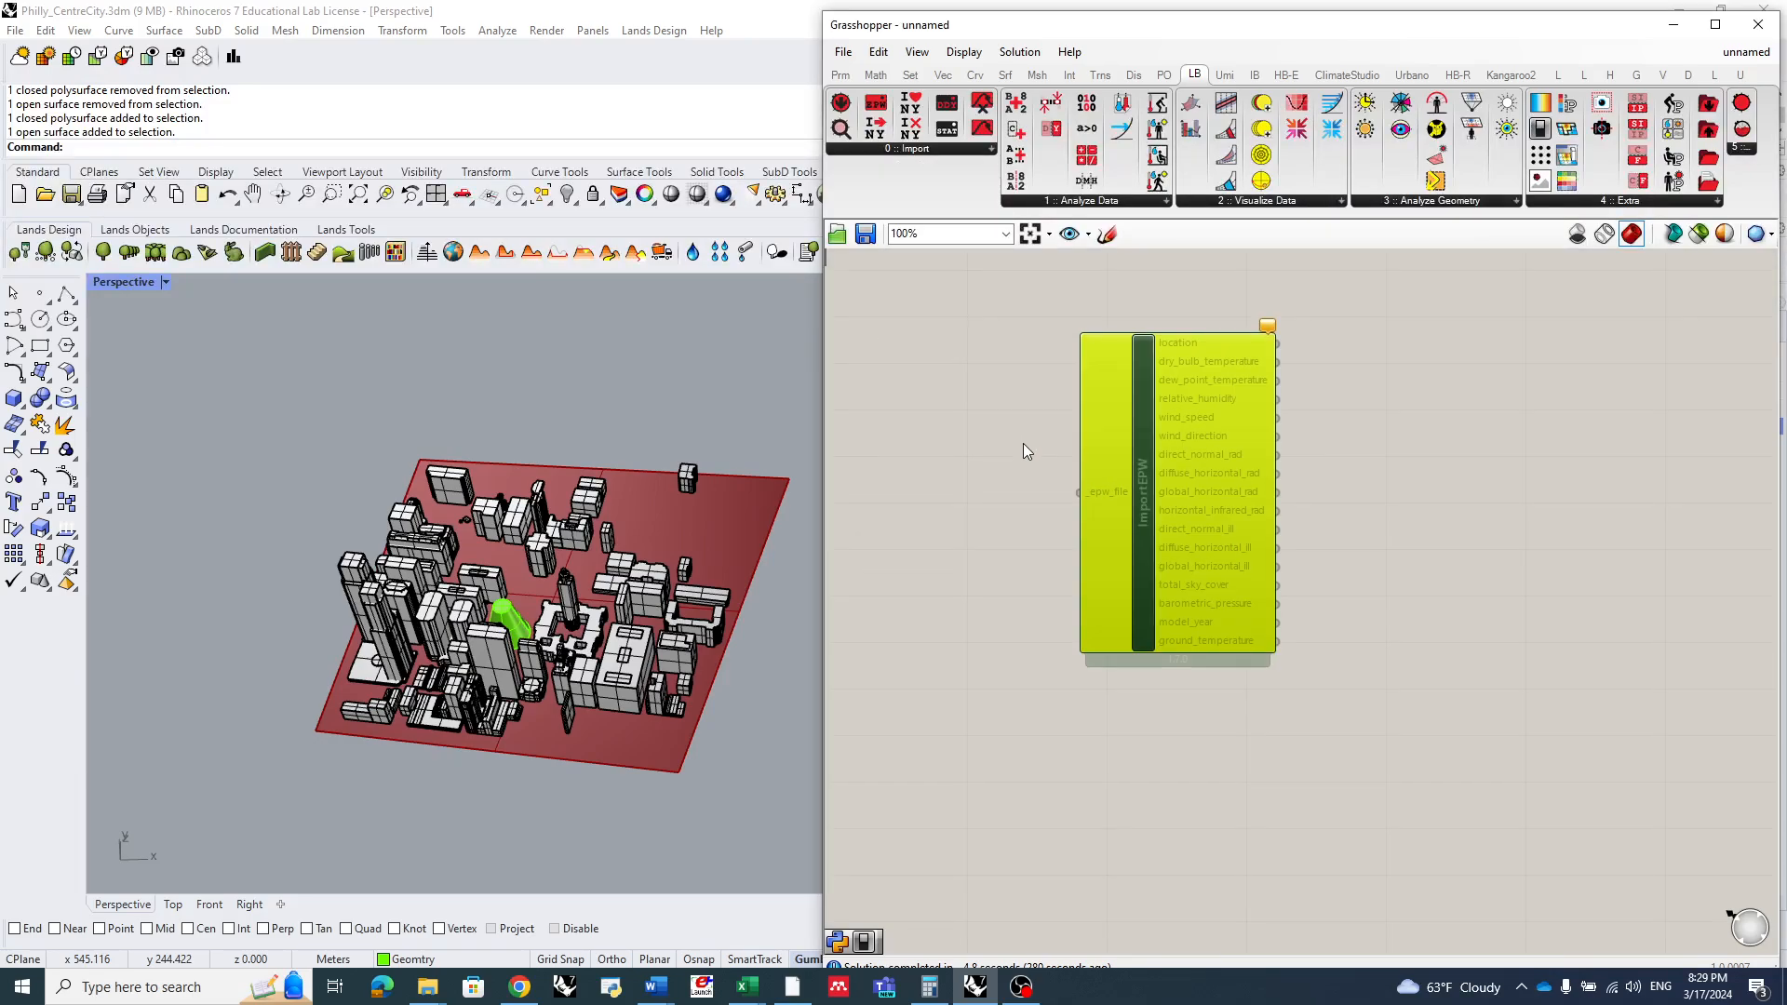
- Add a File Path parameter beside the ImportEPW component's input
{"action": "double_click", "coordinate": [998, 501]}
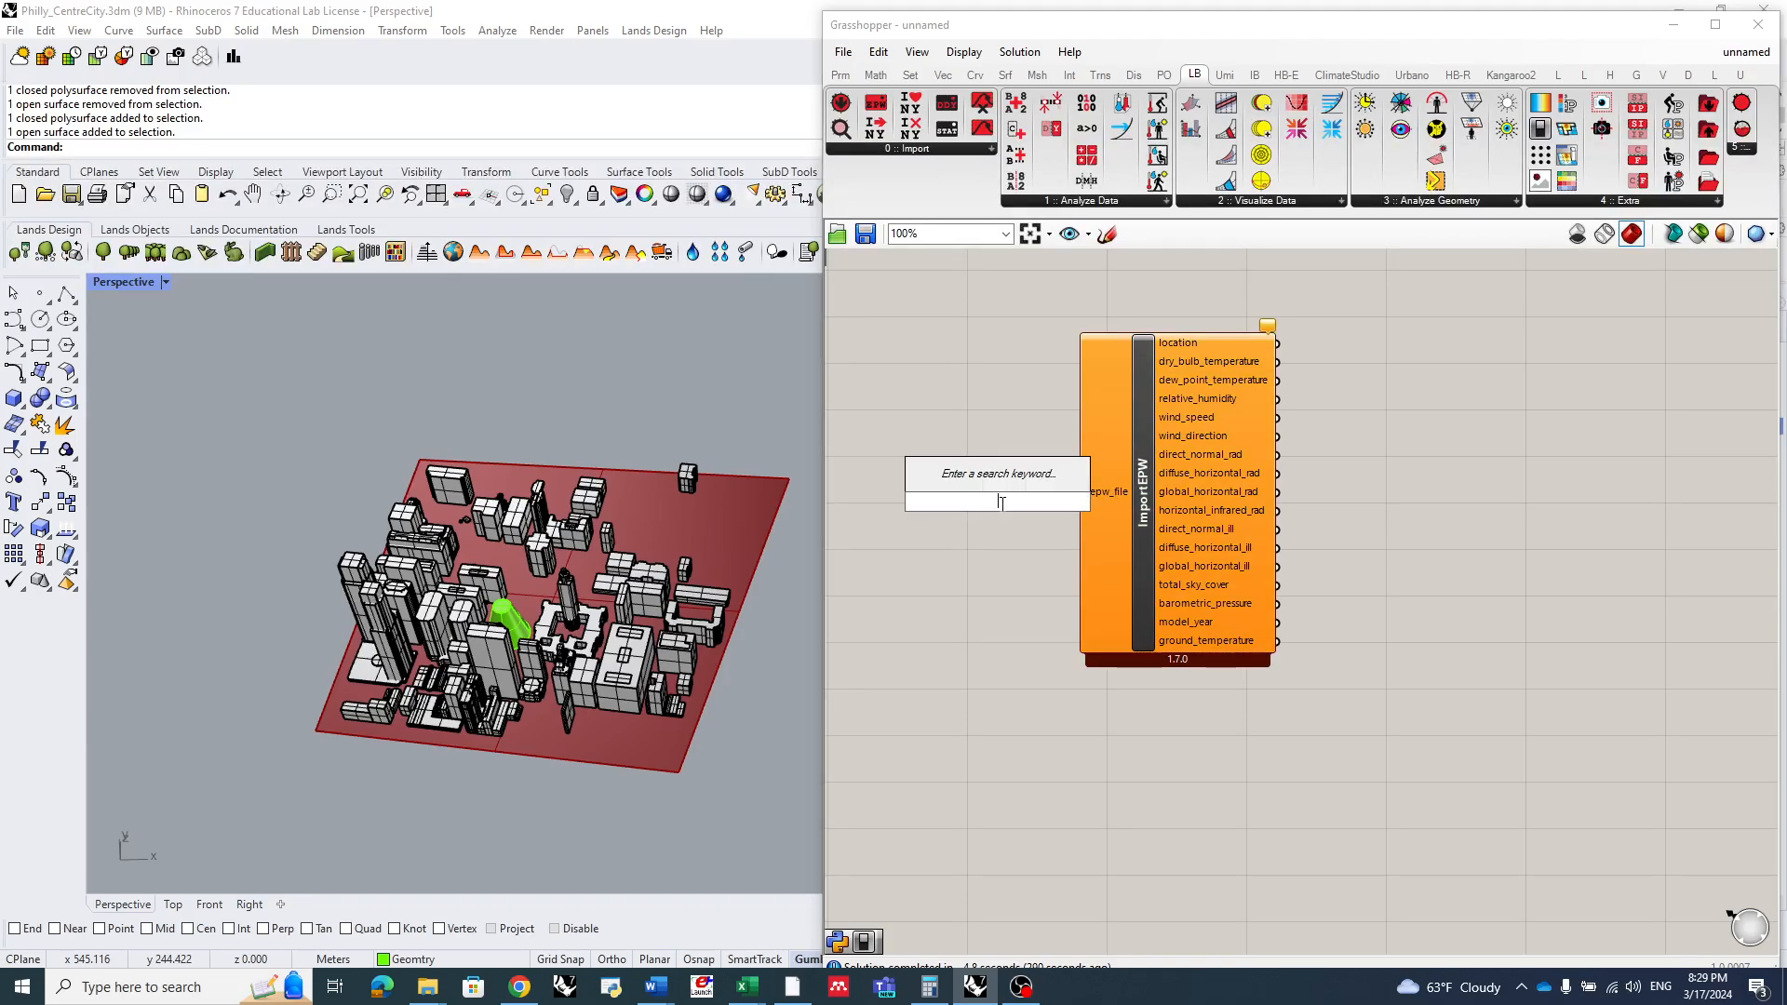
{"action": "type", "text": "file"}
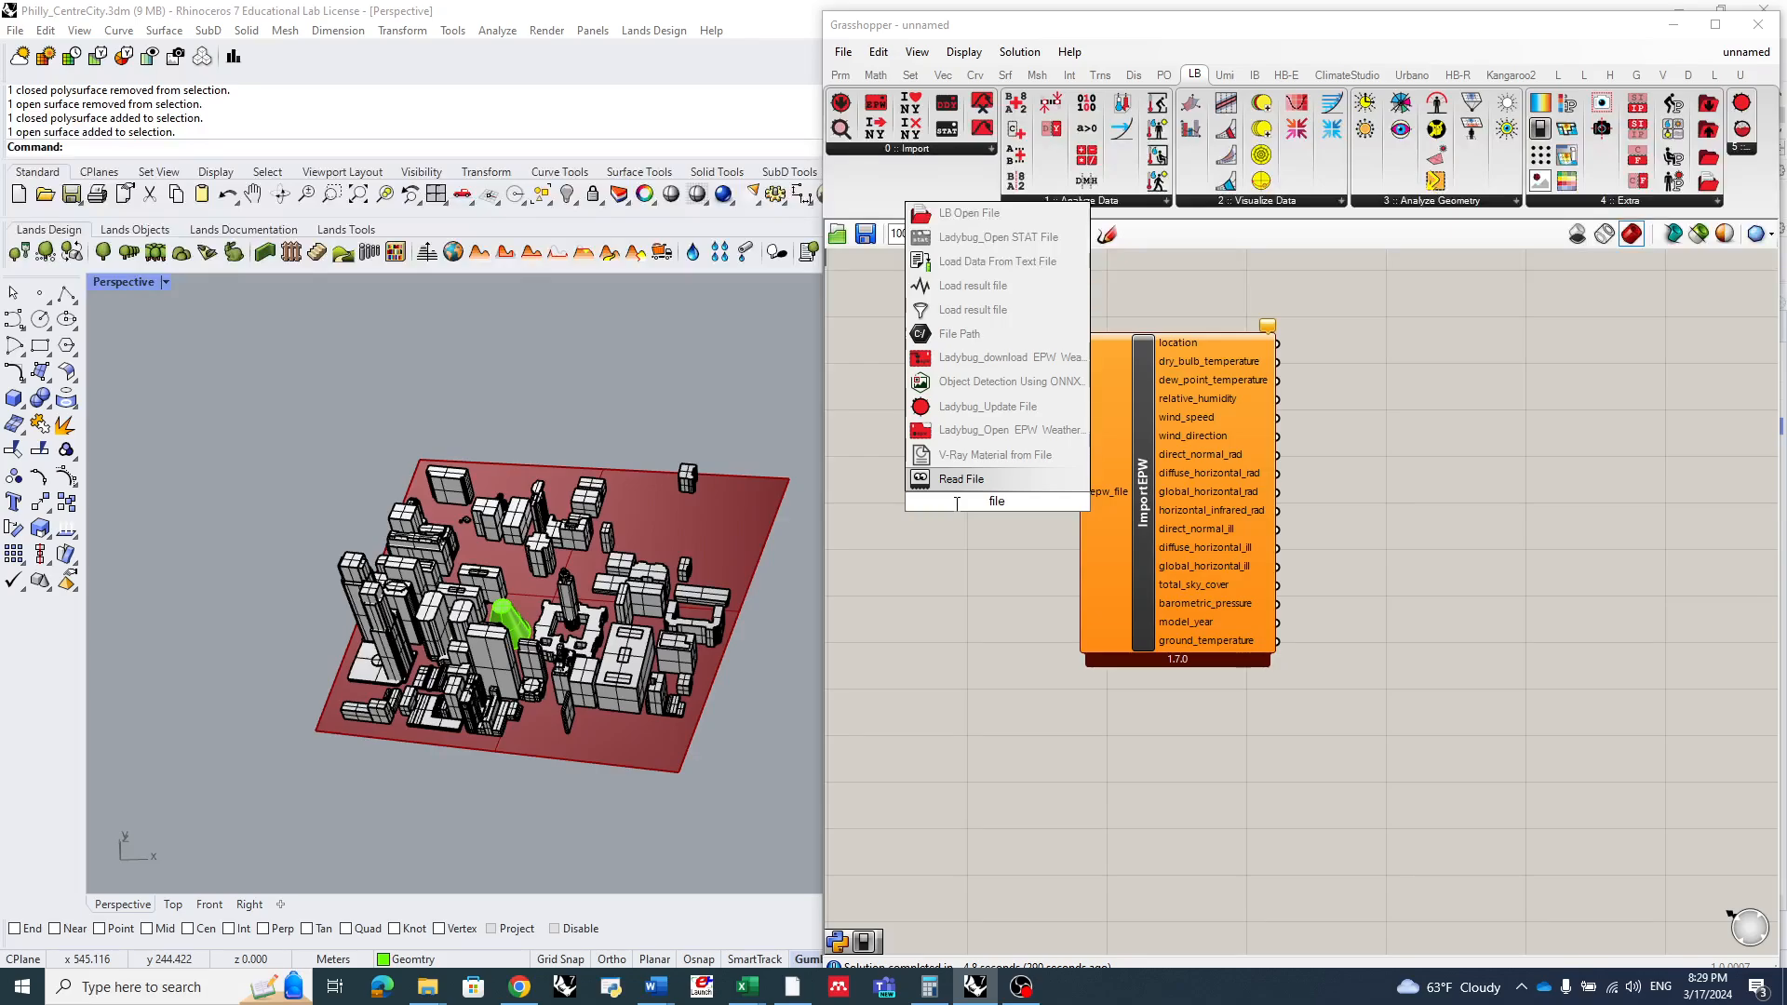
{"action": "left_click", "coordinate": [959, 333]}
{"action": "scroll", "coordinate": [1002, 501], "scroll_direction": "up", "scroll_amount": 3}
- Point the File Path parameter to the USA_PA_Philadelphia.Intl.AP.724080_TMY3 EPW file and connect it to ImportEPW's _epw_file input
{"action": "right_click", "coordinate": [1000, 504]}
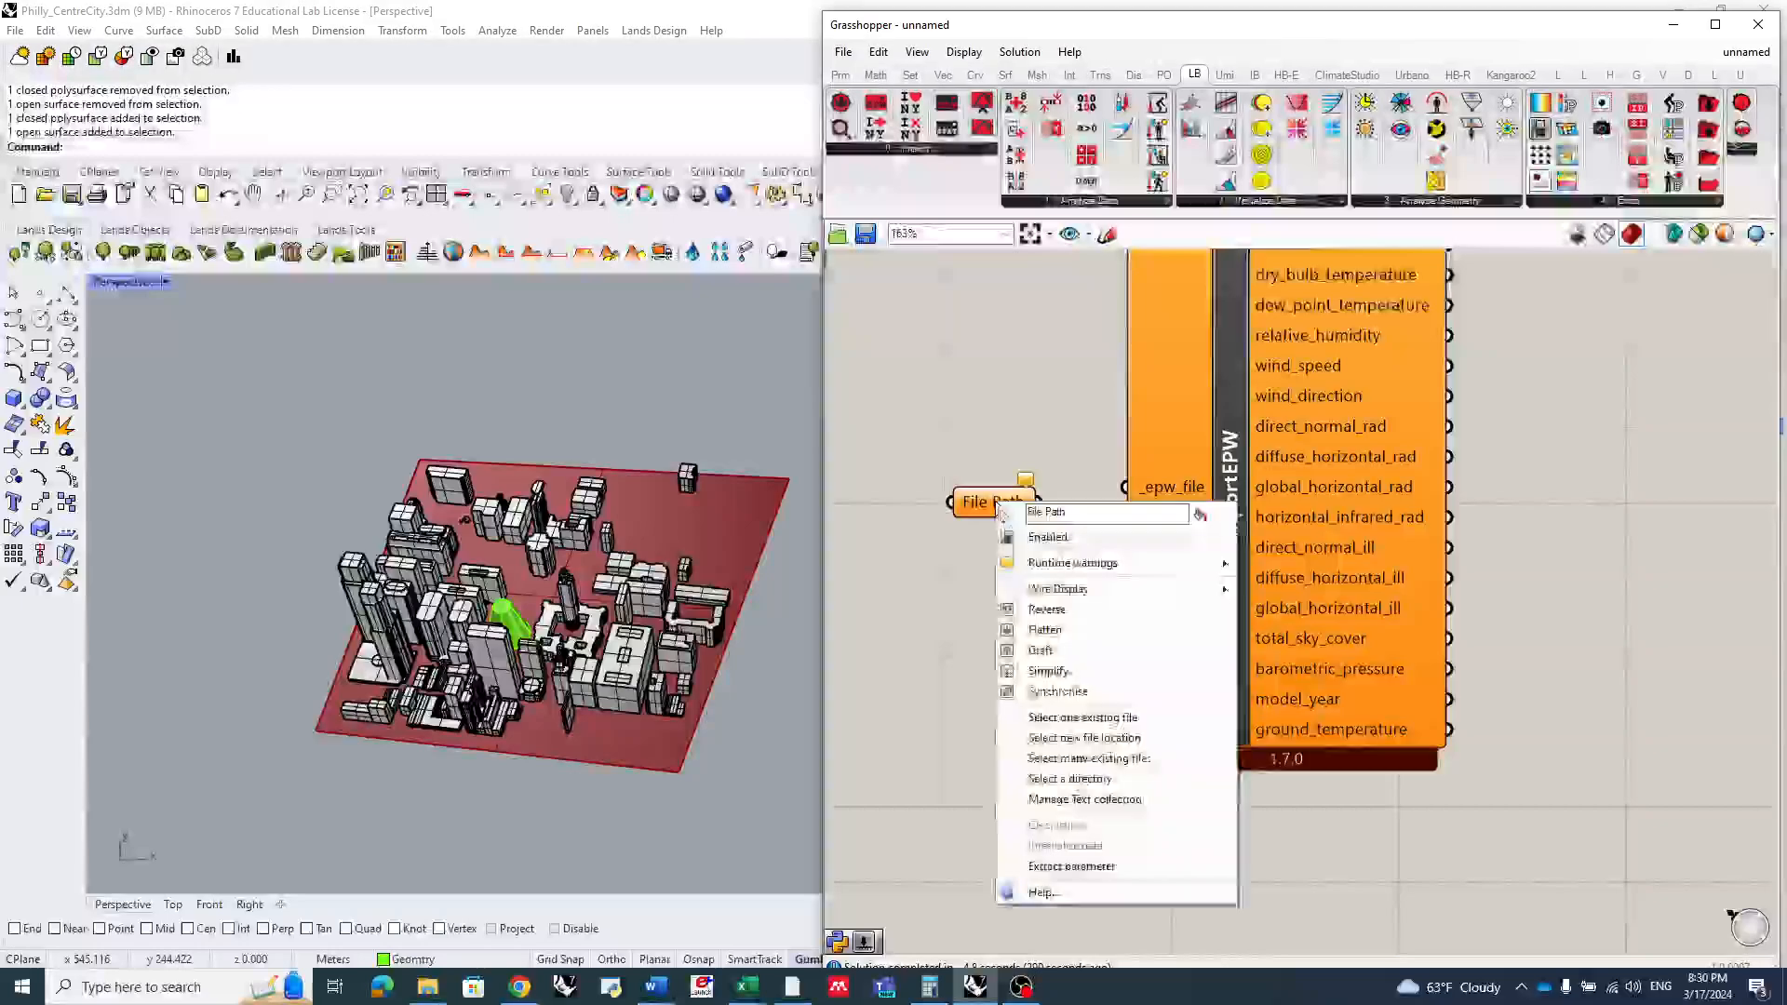
{"action": "left_click", "coordinate": [1063, 718]}
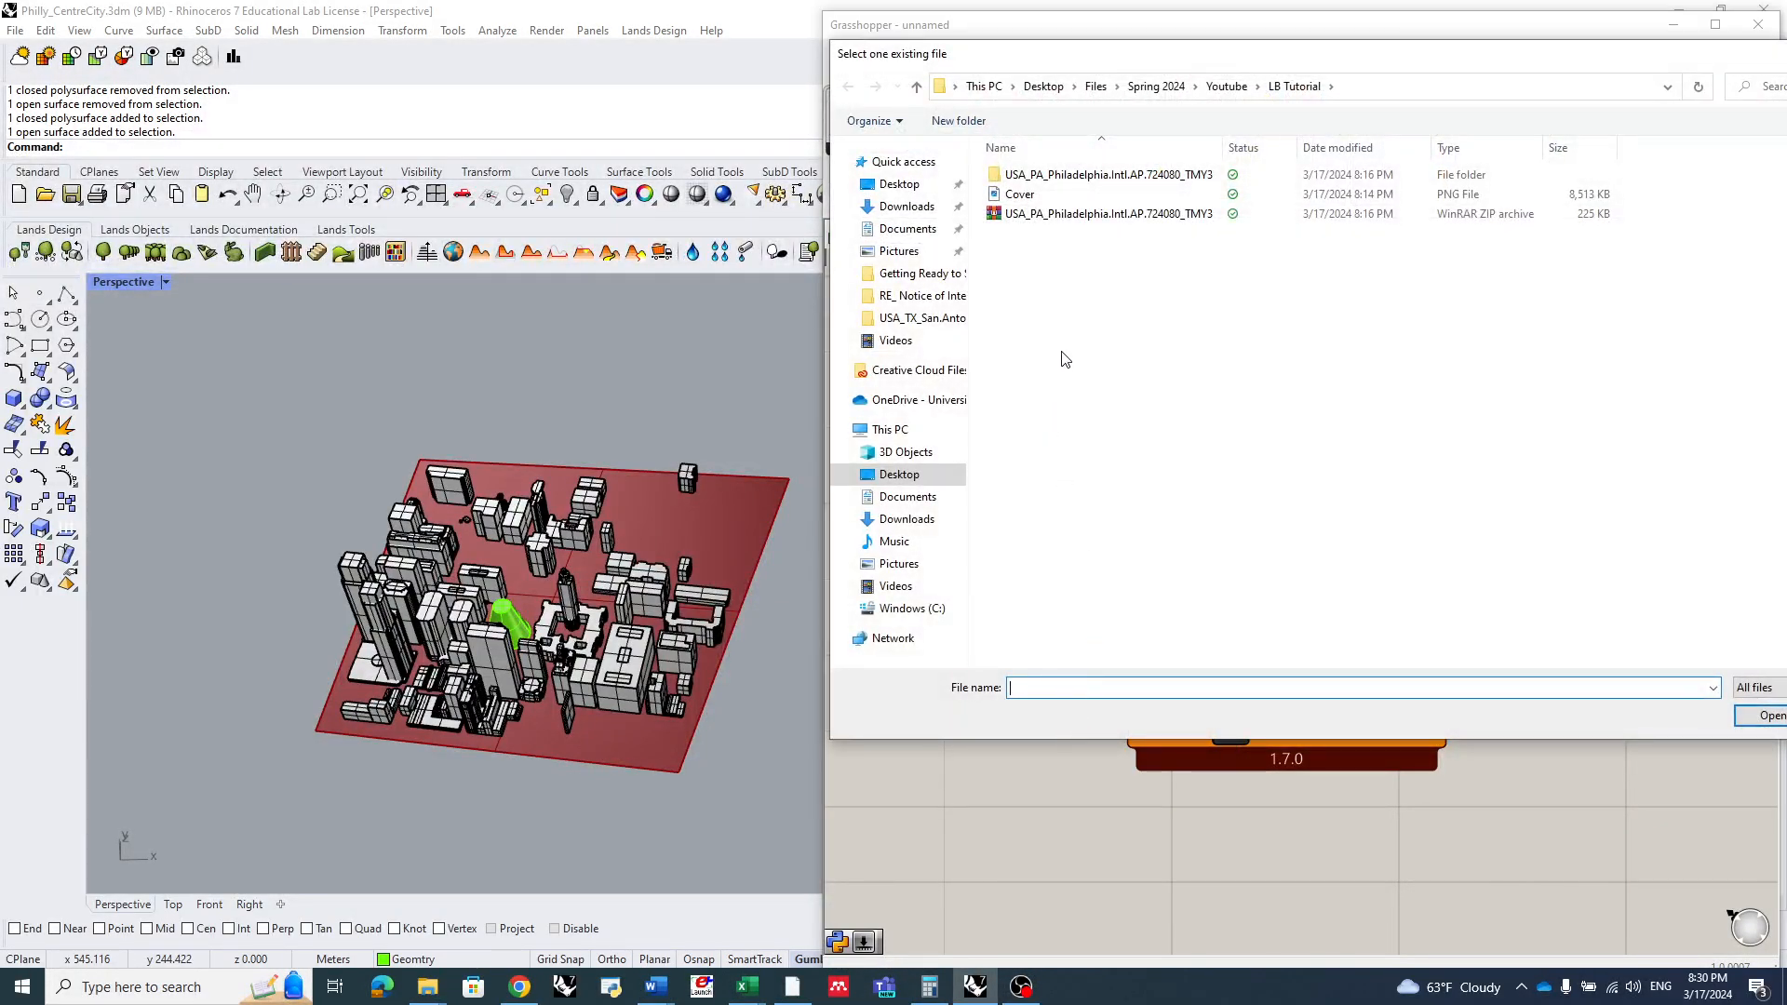
{"action": "double_click", "coordinate": [1108, 177]}
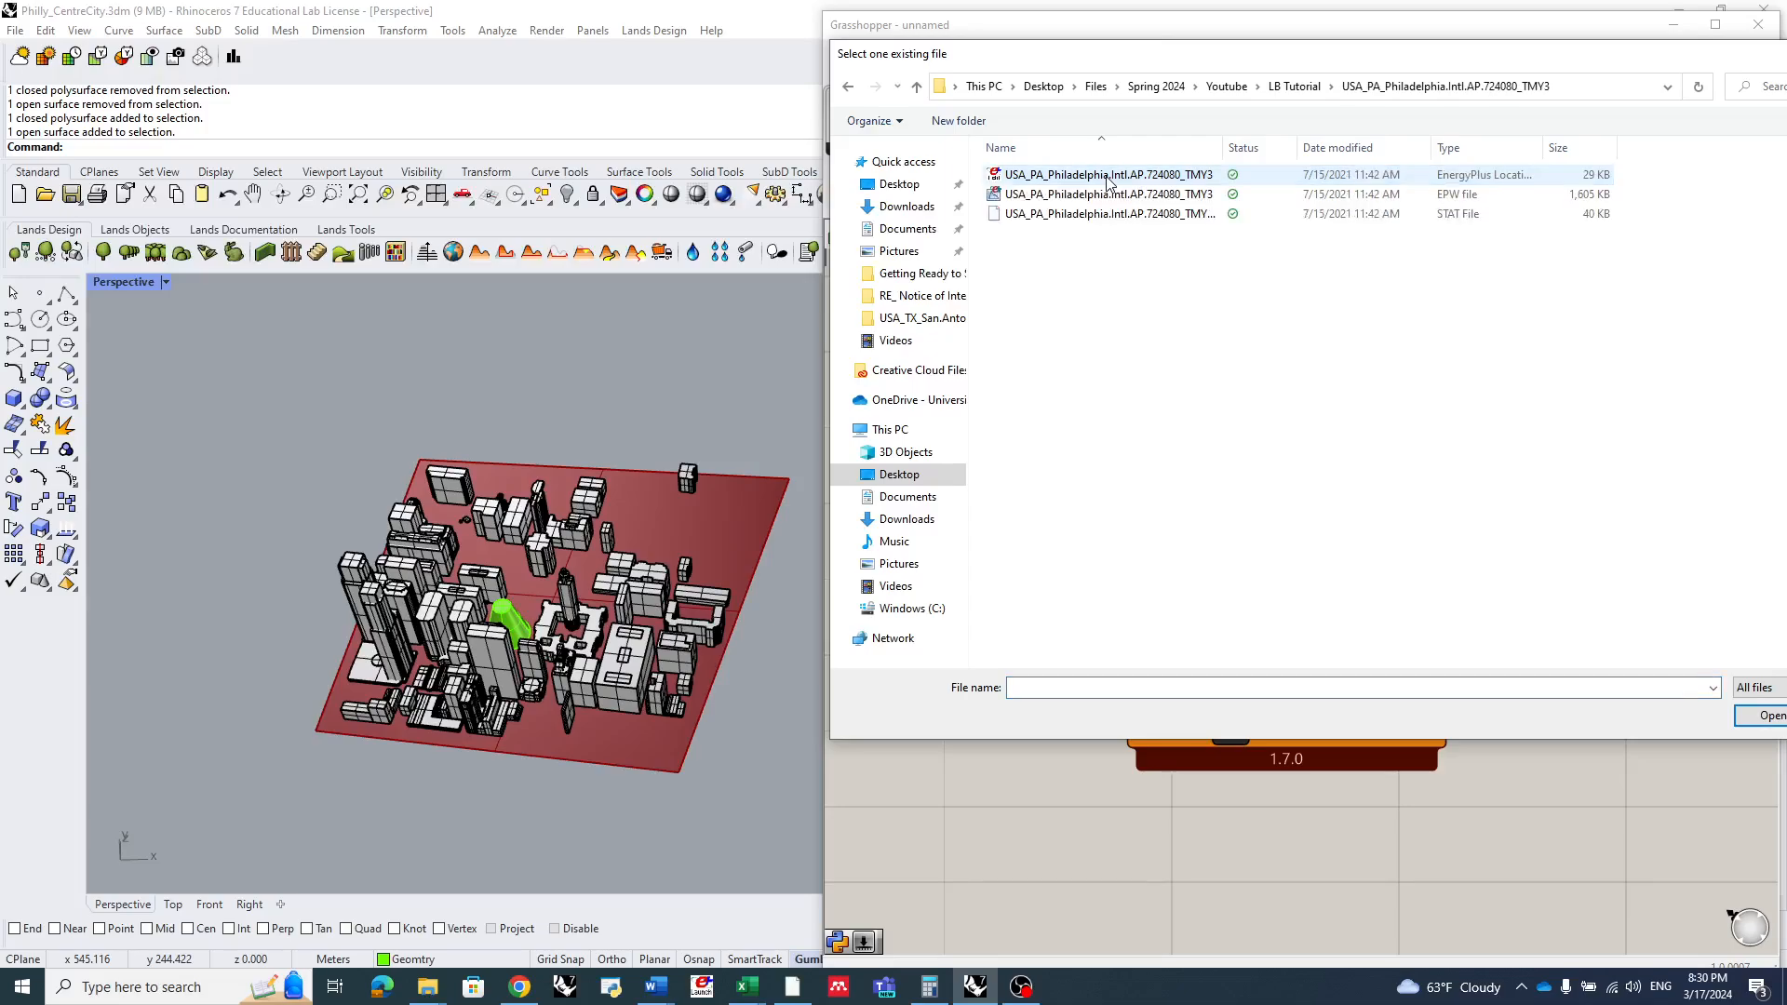
{"action": "left_click_drag", "start_coordinate": [1222, 149], "coordinate": [1327, 156]}
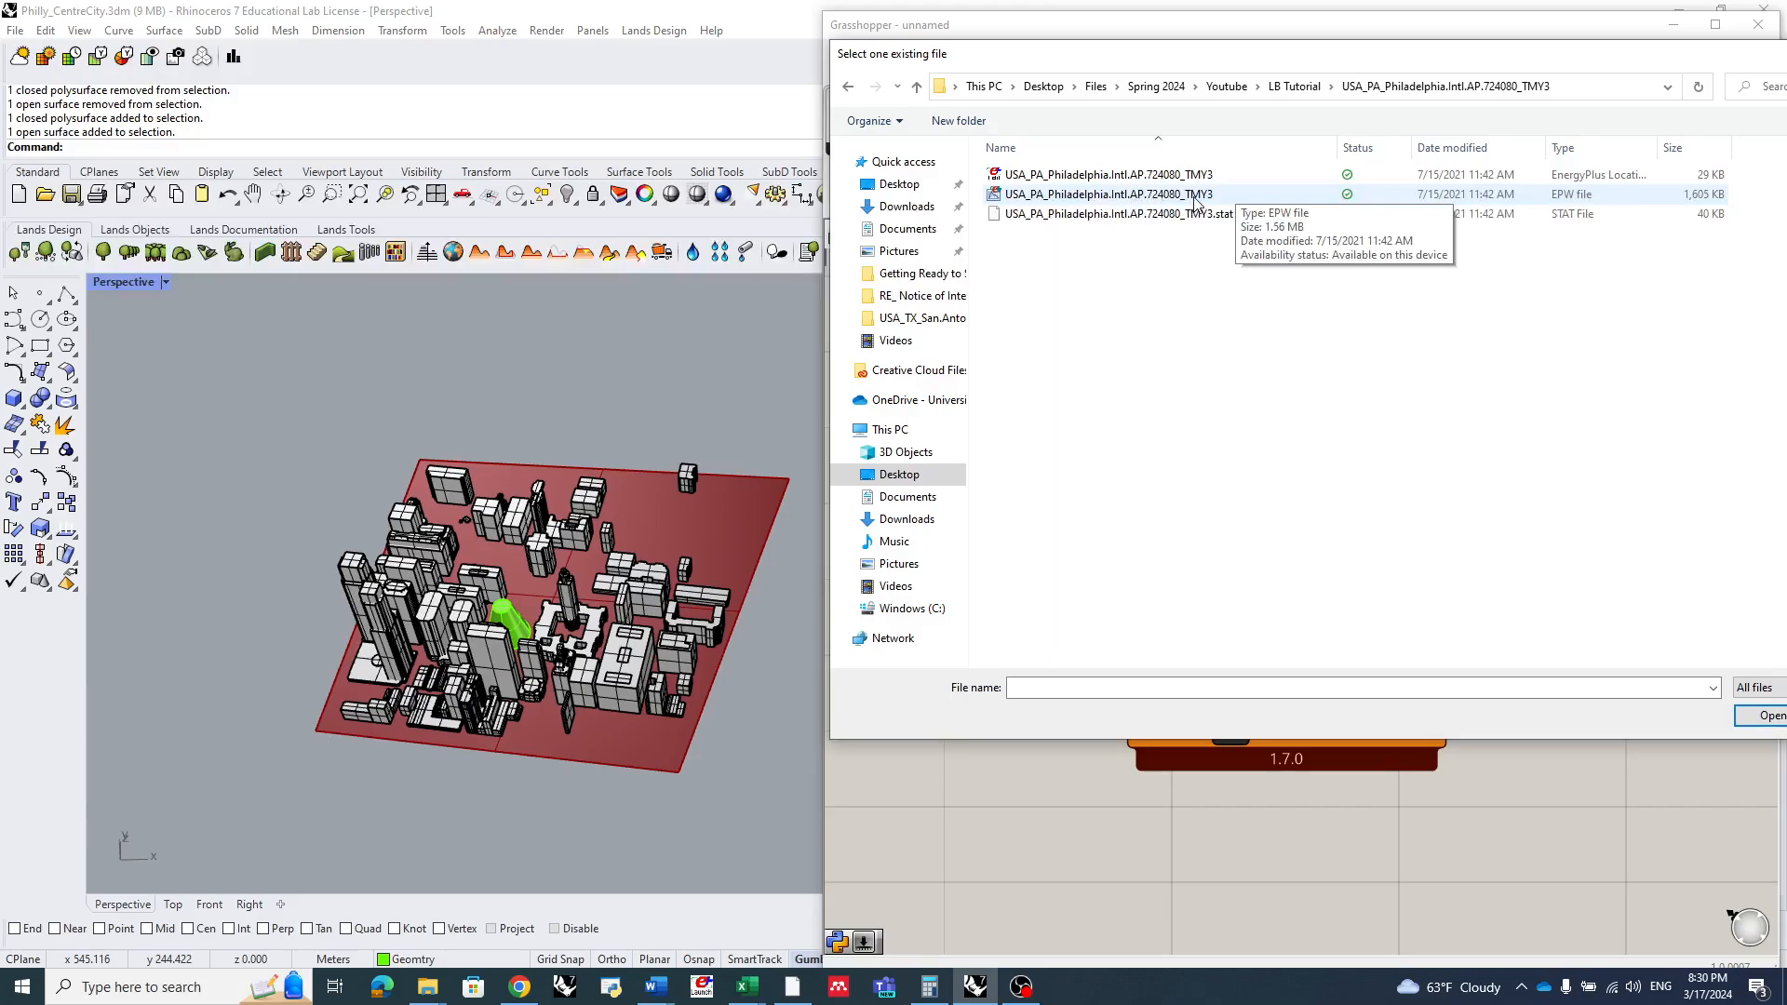
{"action": "left_click", "coordinate": [1248, 195]}
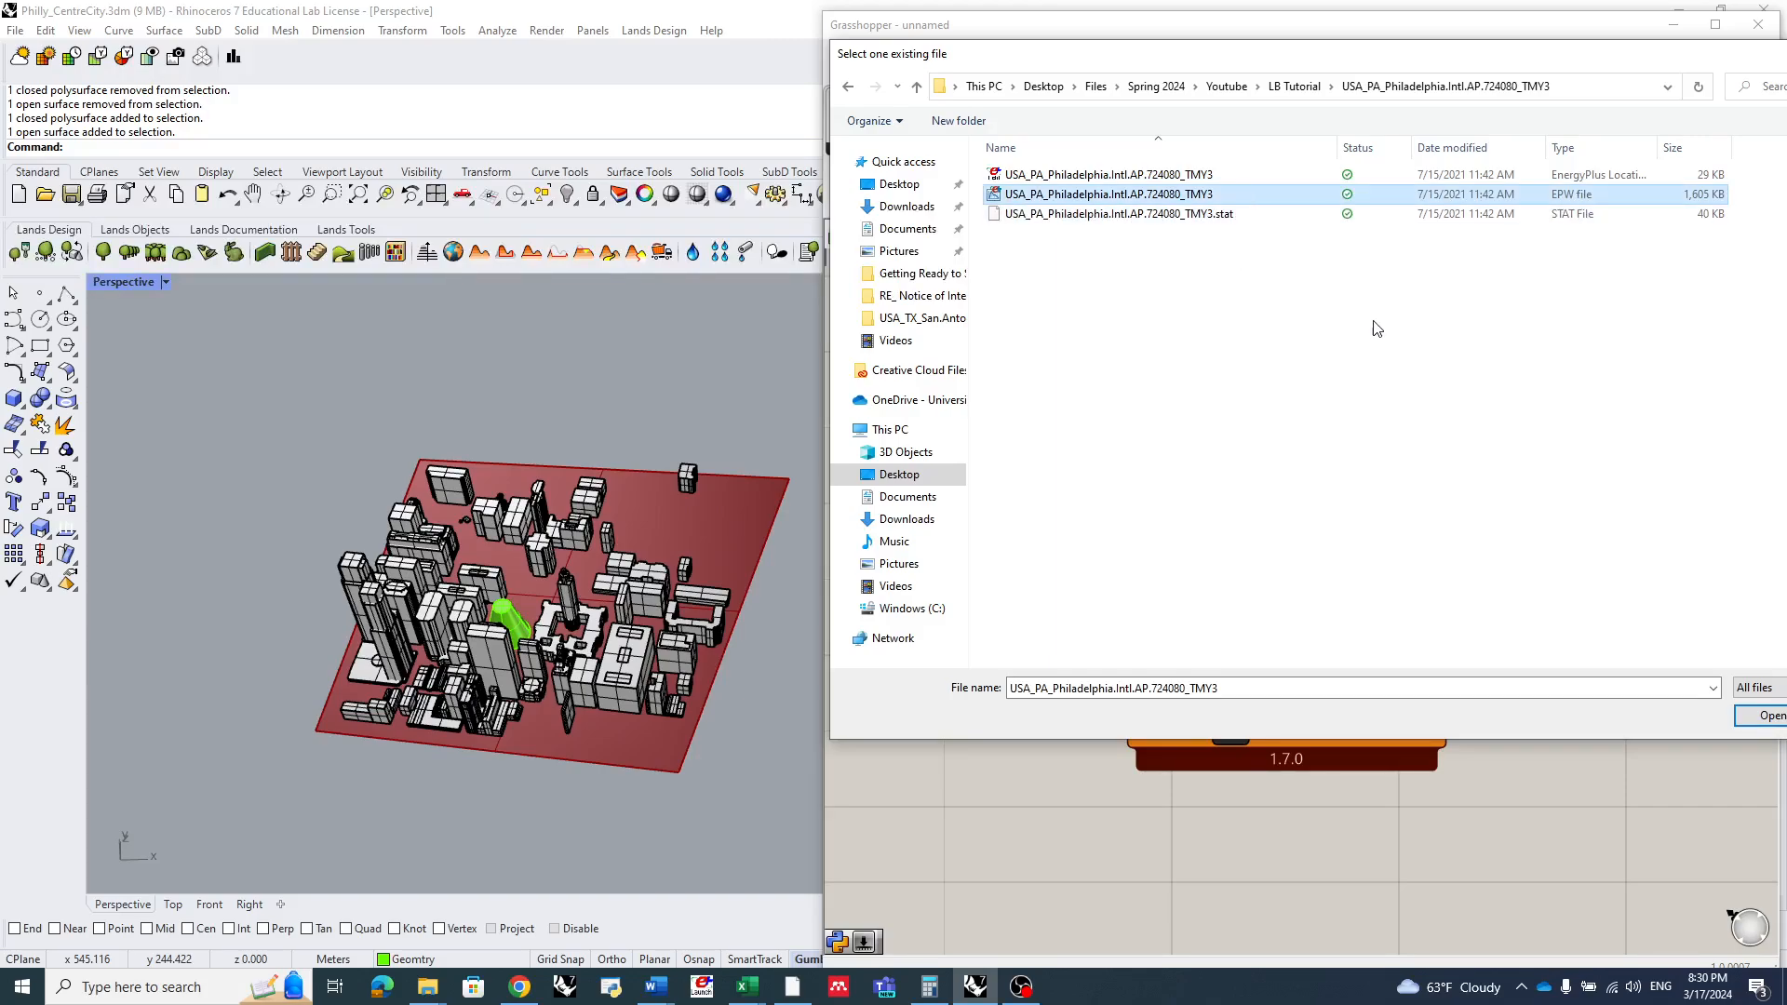
{"action": "left_click", "coordinate": [1763, 717]}
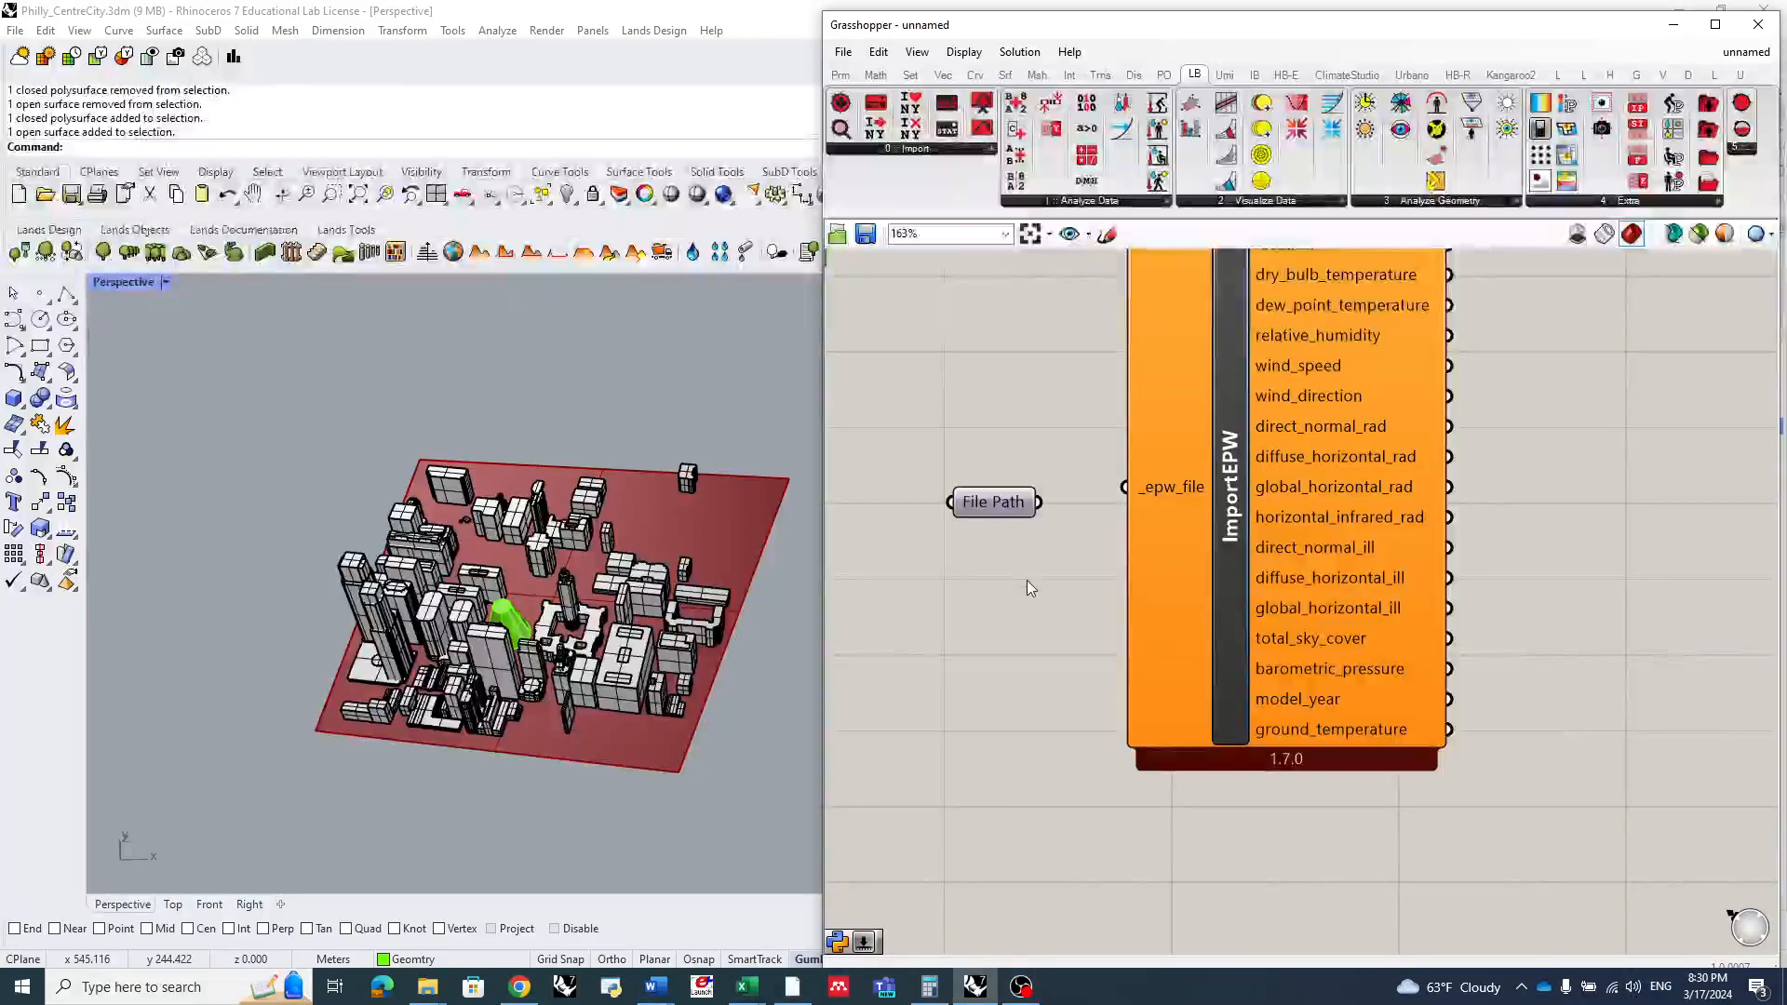
{"action": "left_click_drag", "start_coordinate": [1064, 503], "coordinate": [1125, 487]}
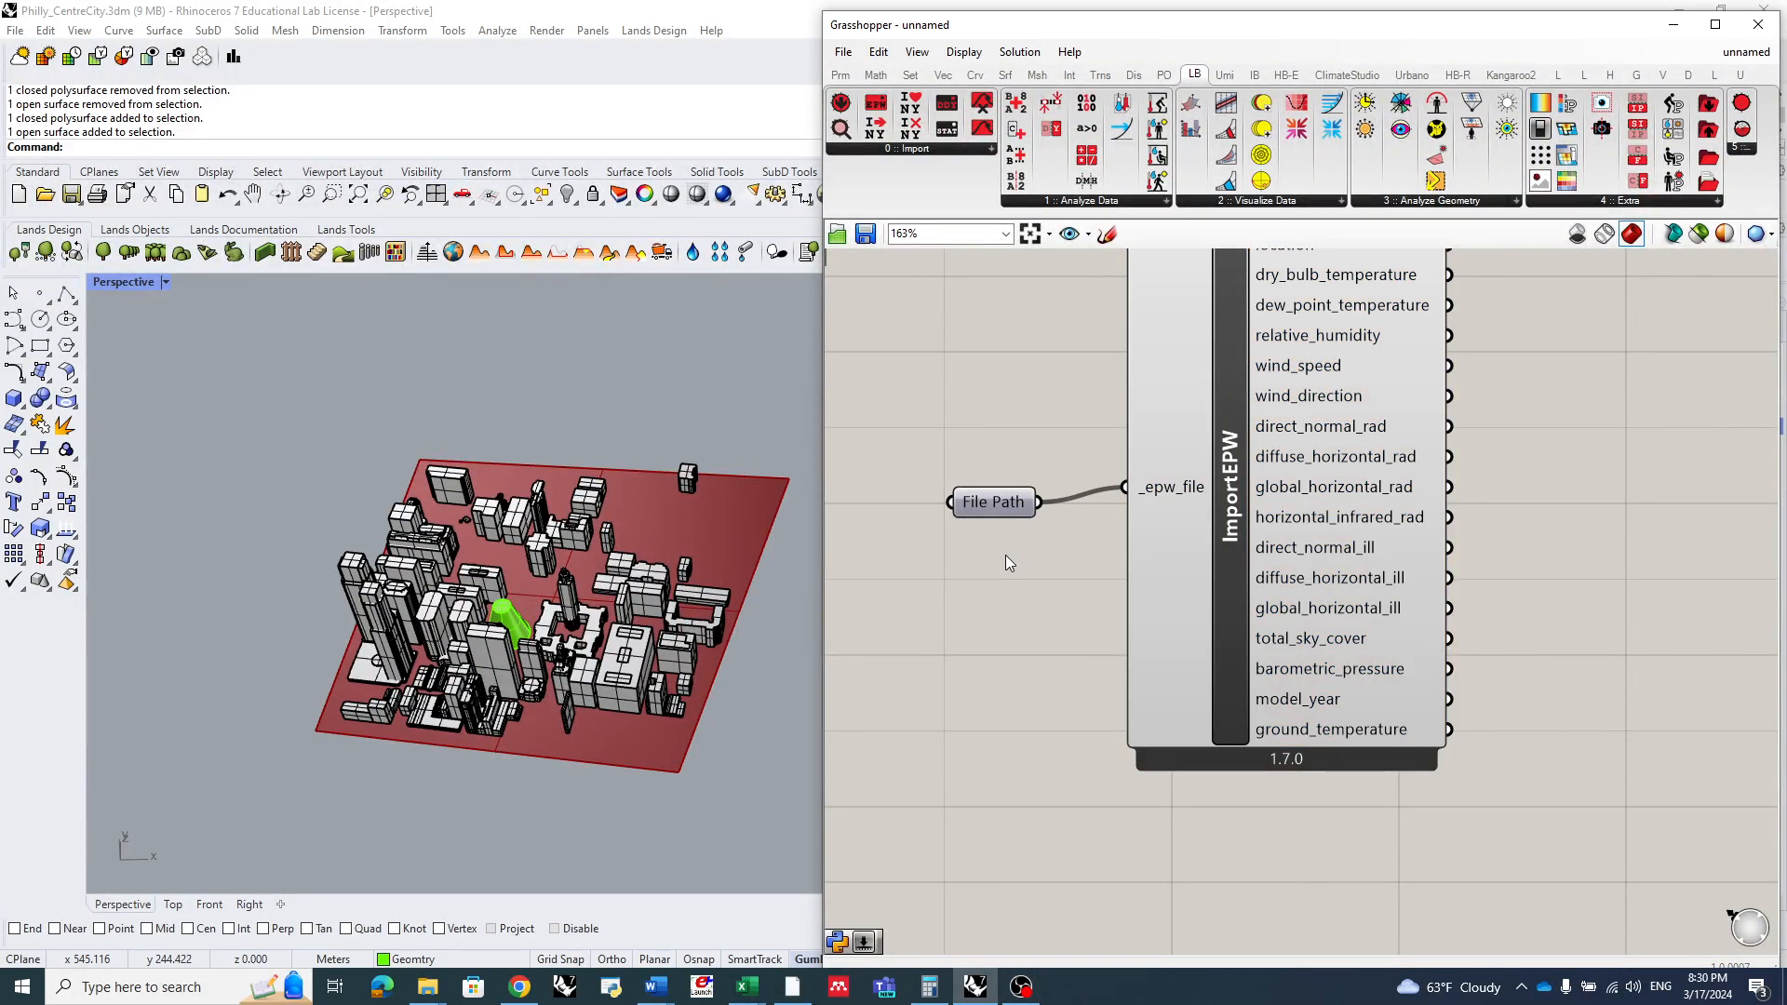
{"action": "scroll", "coordinate": [1005, 554], "scroll_direction": "down", "scroll_amount": 4}
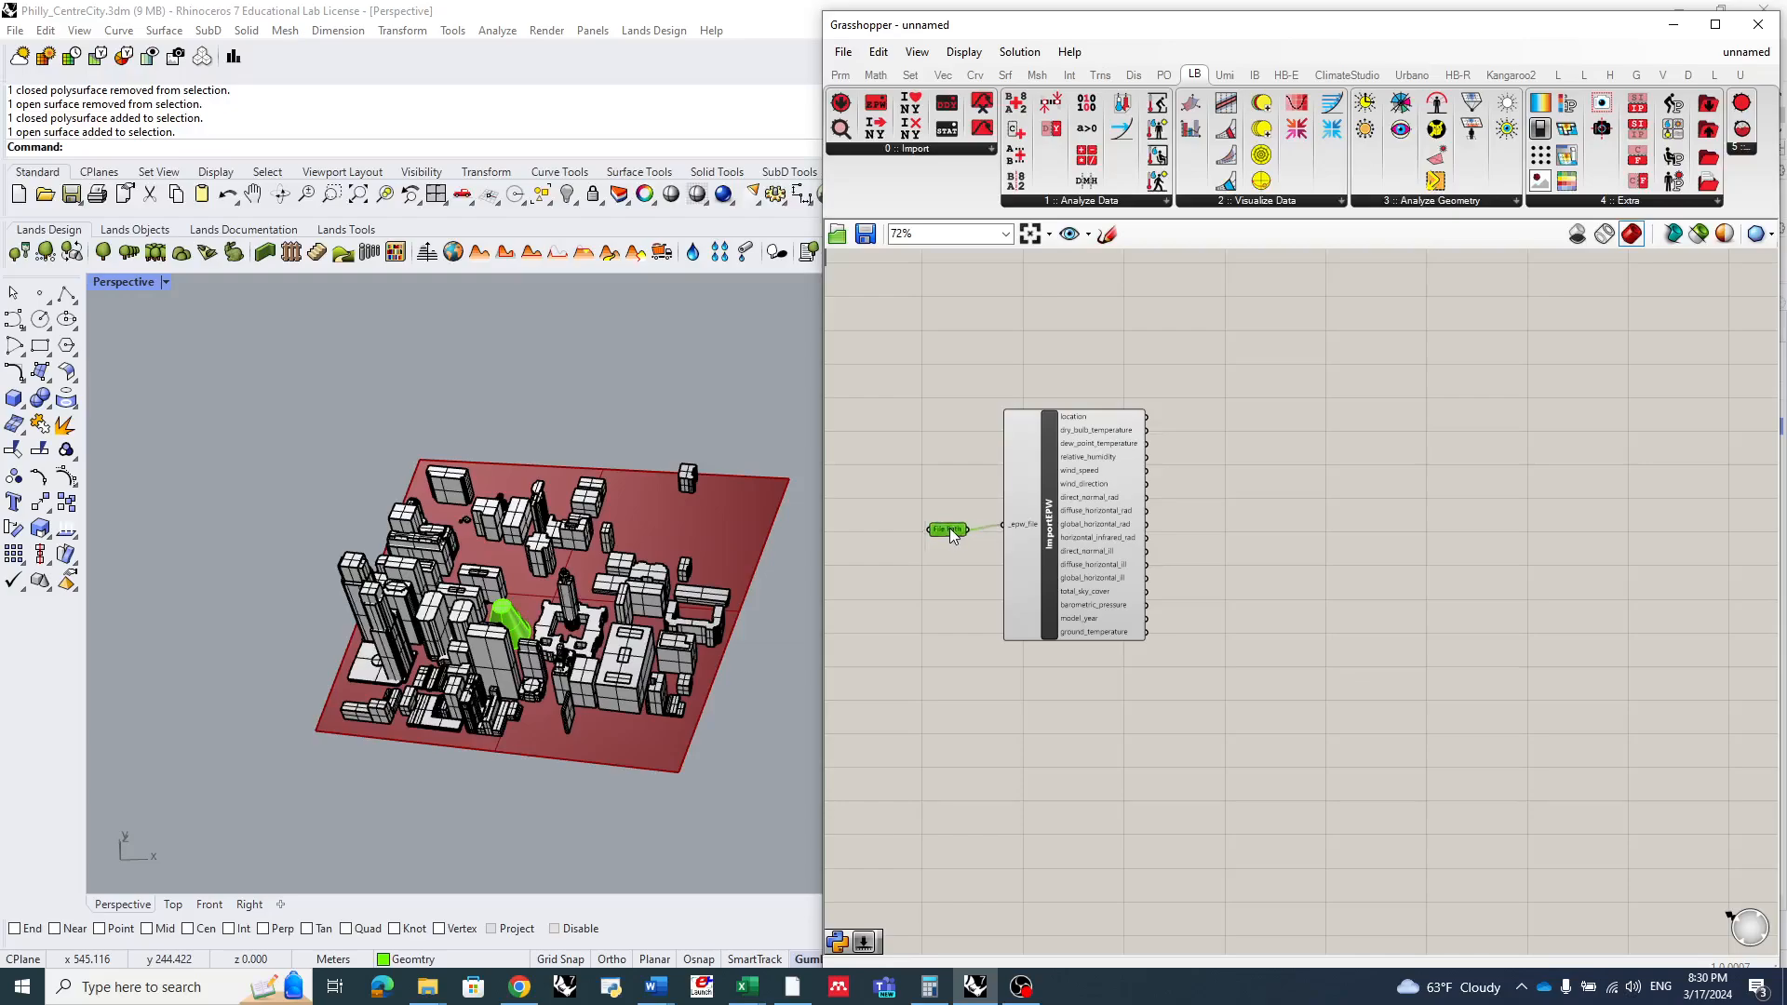
{"action": "right_click_drag", "start_coordinate": [641, 562], "coordinate": [575, 526]}
{"action": "scroll", "coordinate": [575, 525], "scroll_direction": "up", "scroll_amount": 2}
{"action": "scroll", "coordinate": [575, 527], "scroll_direction": "up", "scroll_amount": 3}
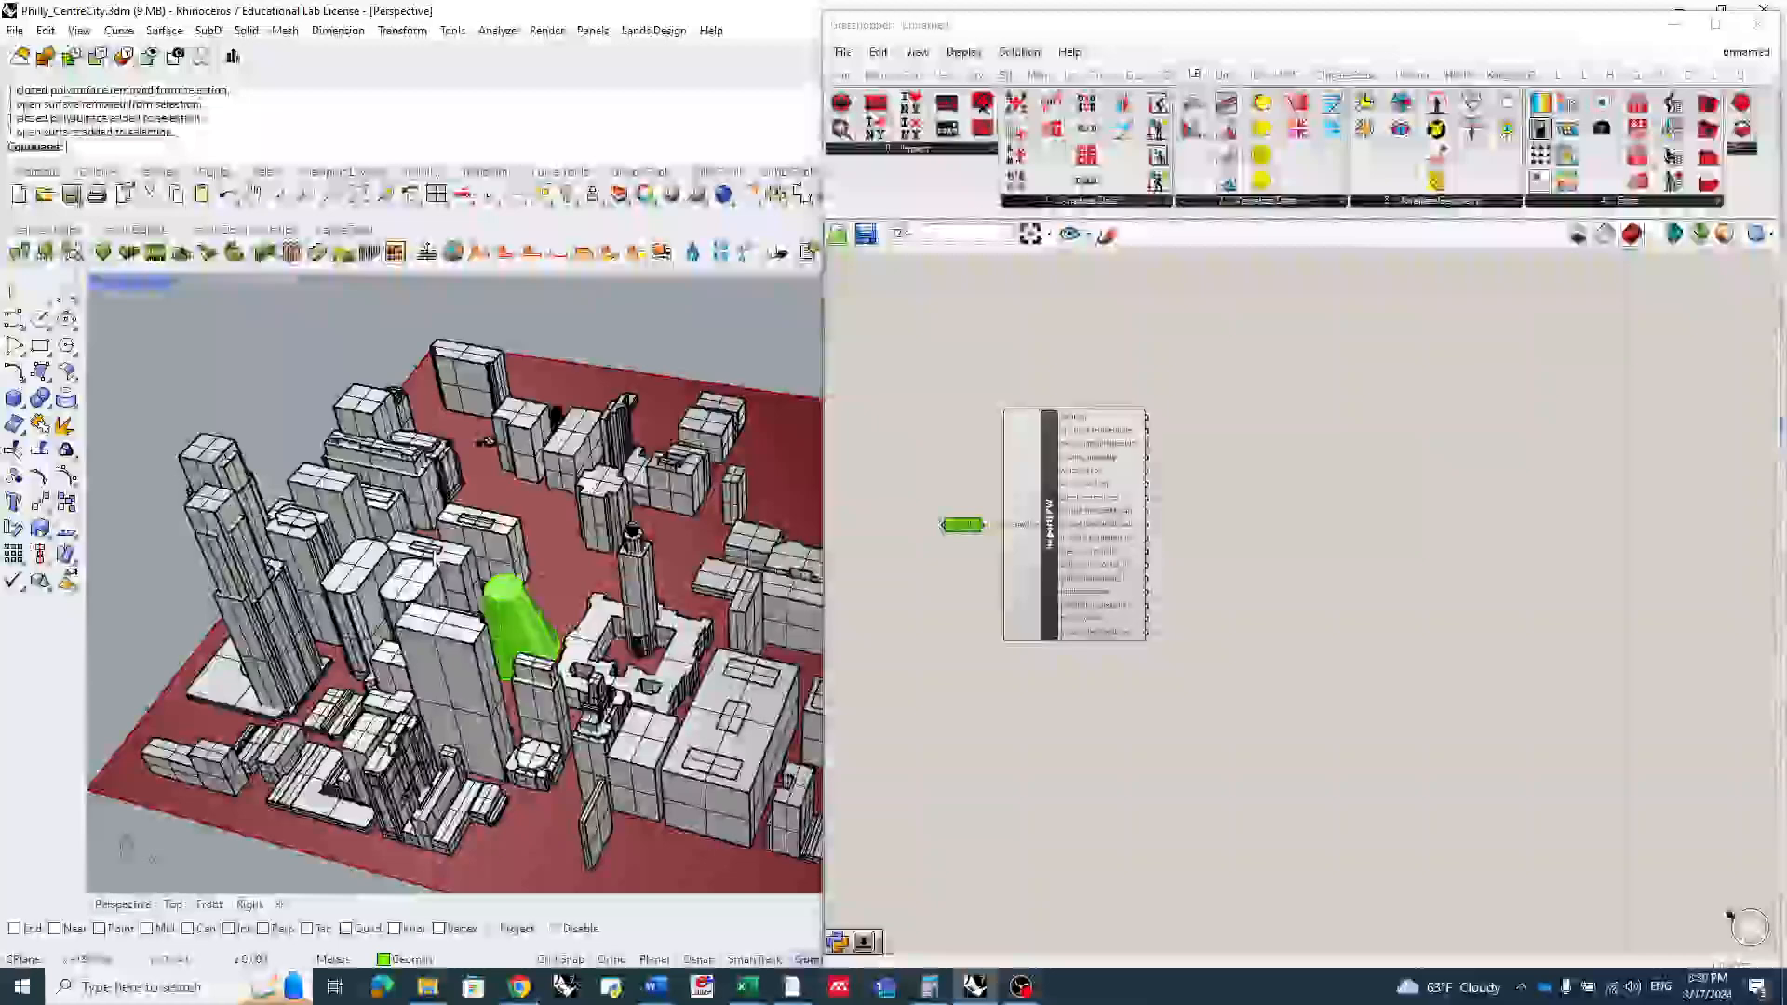
{"action": "scroll", "coordinate": [574, 527], "scroll_direction": "down", "scroll_amount": 5}
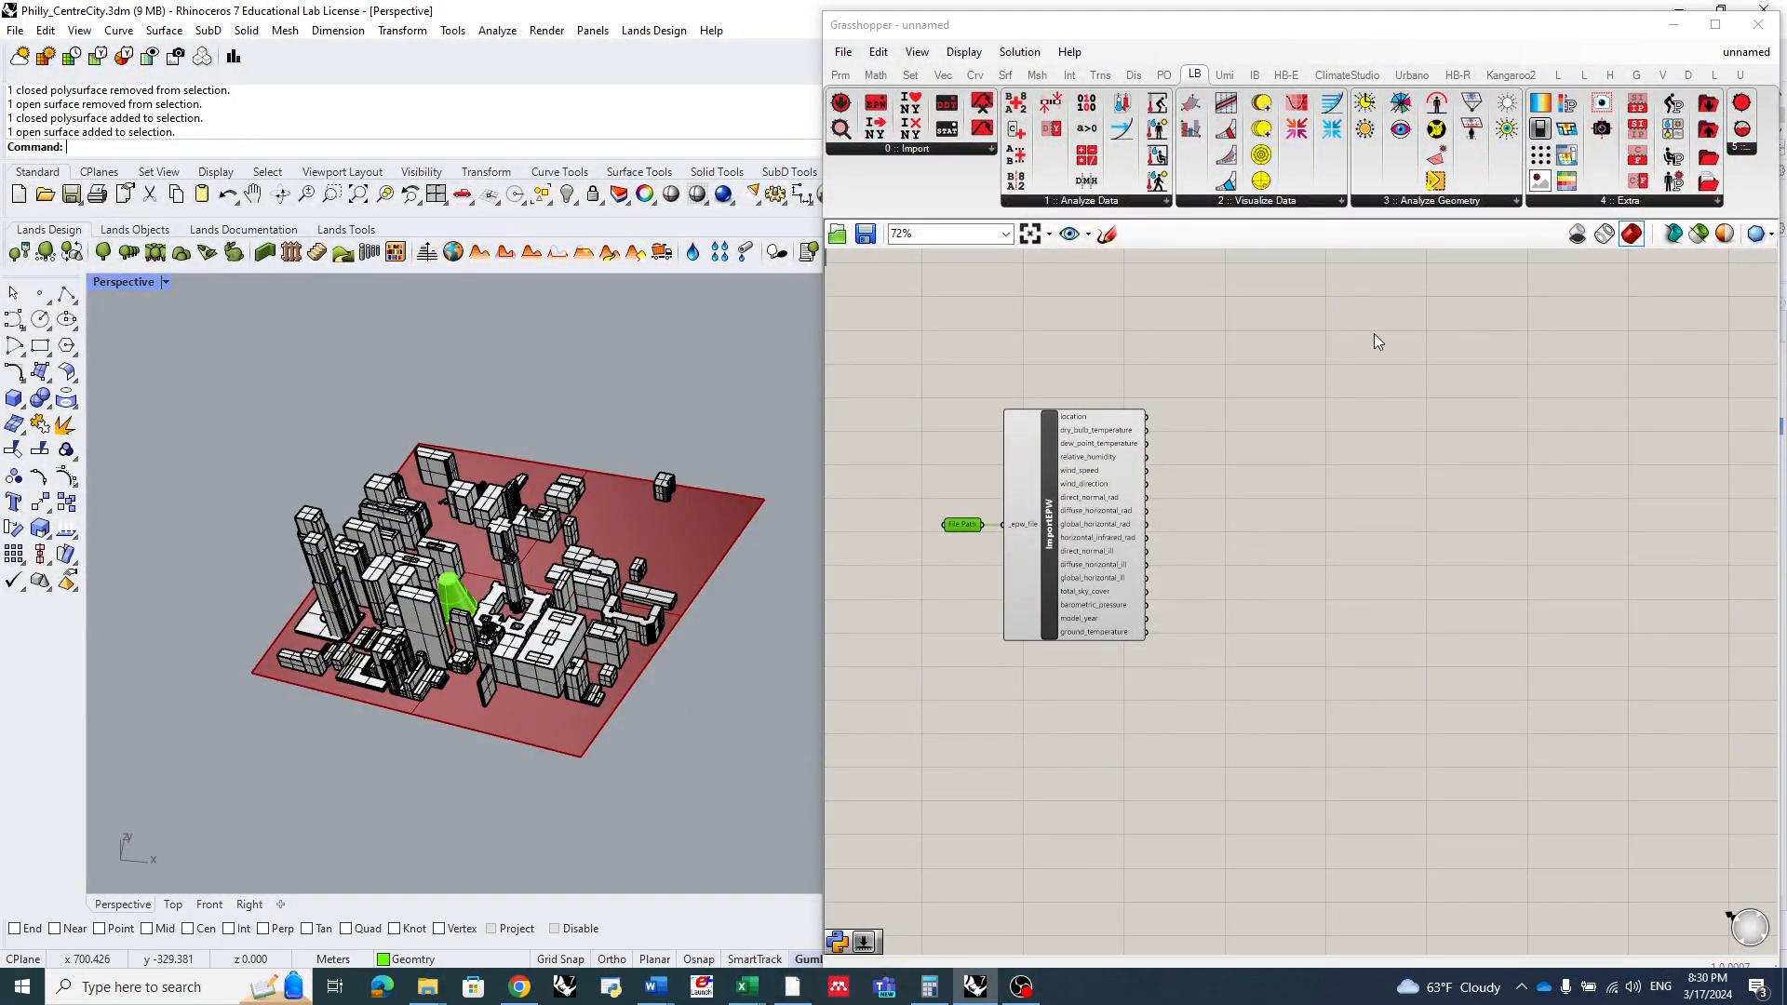
- Place an LB SunPath component beside ImportEPW and connect ImportEPW's location output to its _location input
{"action": "left_click", "coordinate": [1329, 203]}
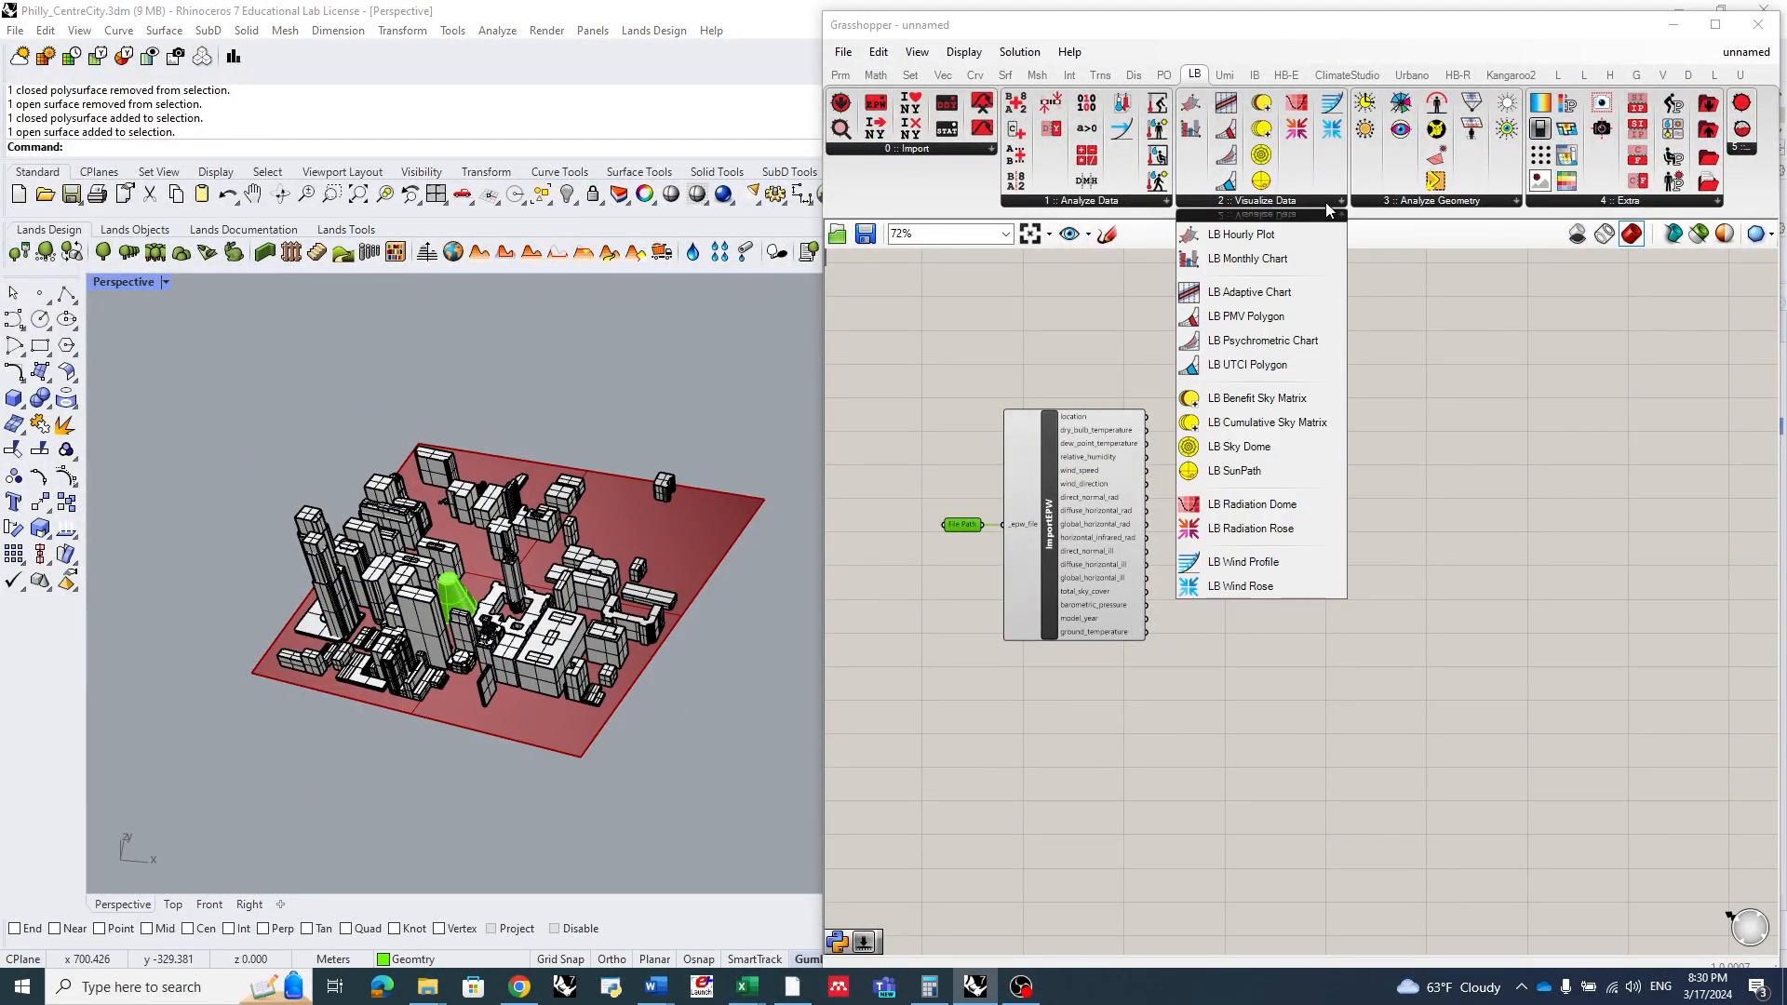
{"action": "left_click", "coordinate": [1236, 471]}
{"action": "left_click", "coordinate": [1290, 455]}
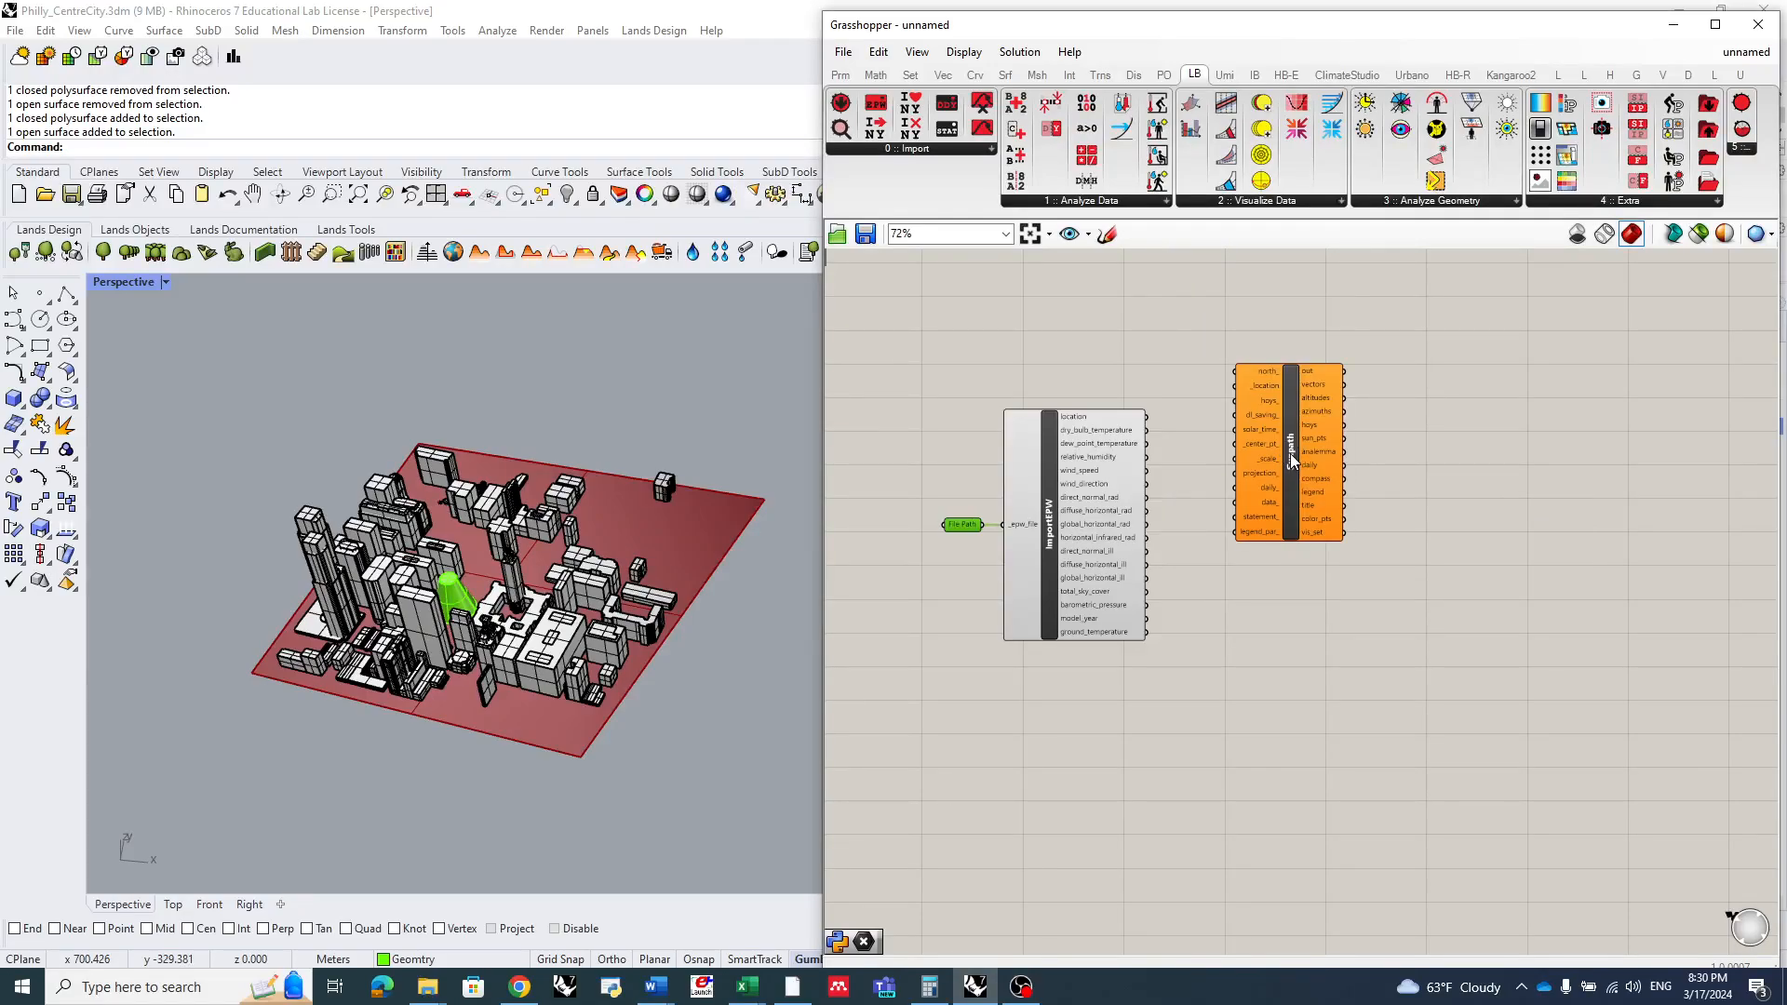
{"action": "scroll", "coordinate": [1299, 447], "scroll_direction": "up", "scroll_amount": 1}
{"action": "scroll", "coordinate": [1185, 416], "scroll_direction": "up", "scroll_amount": 1}
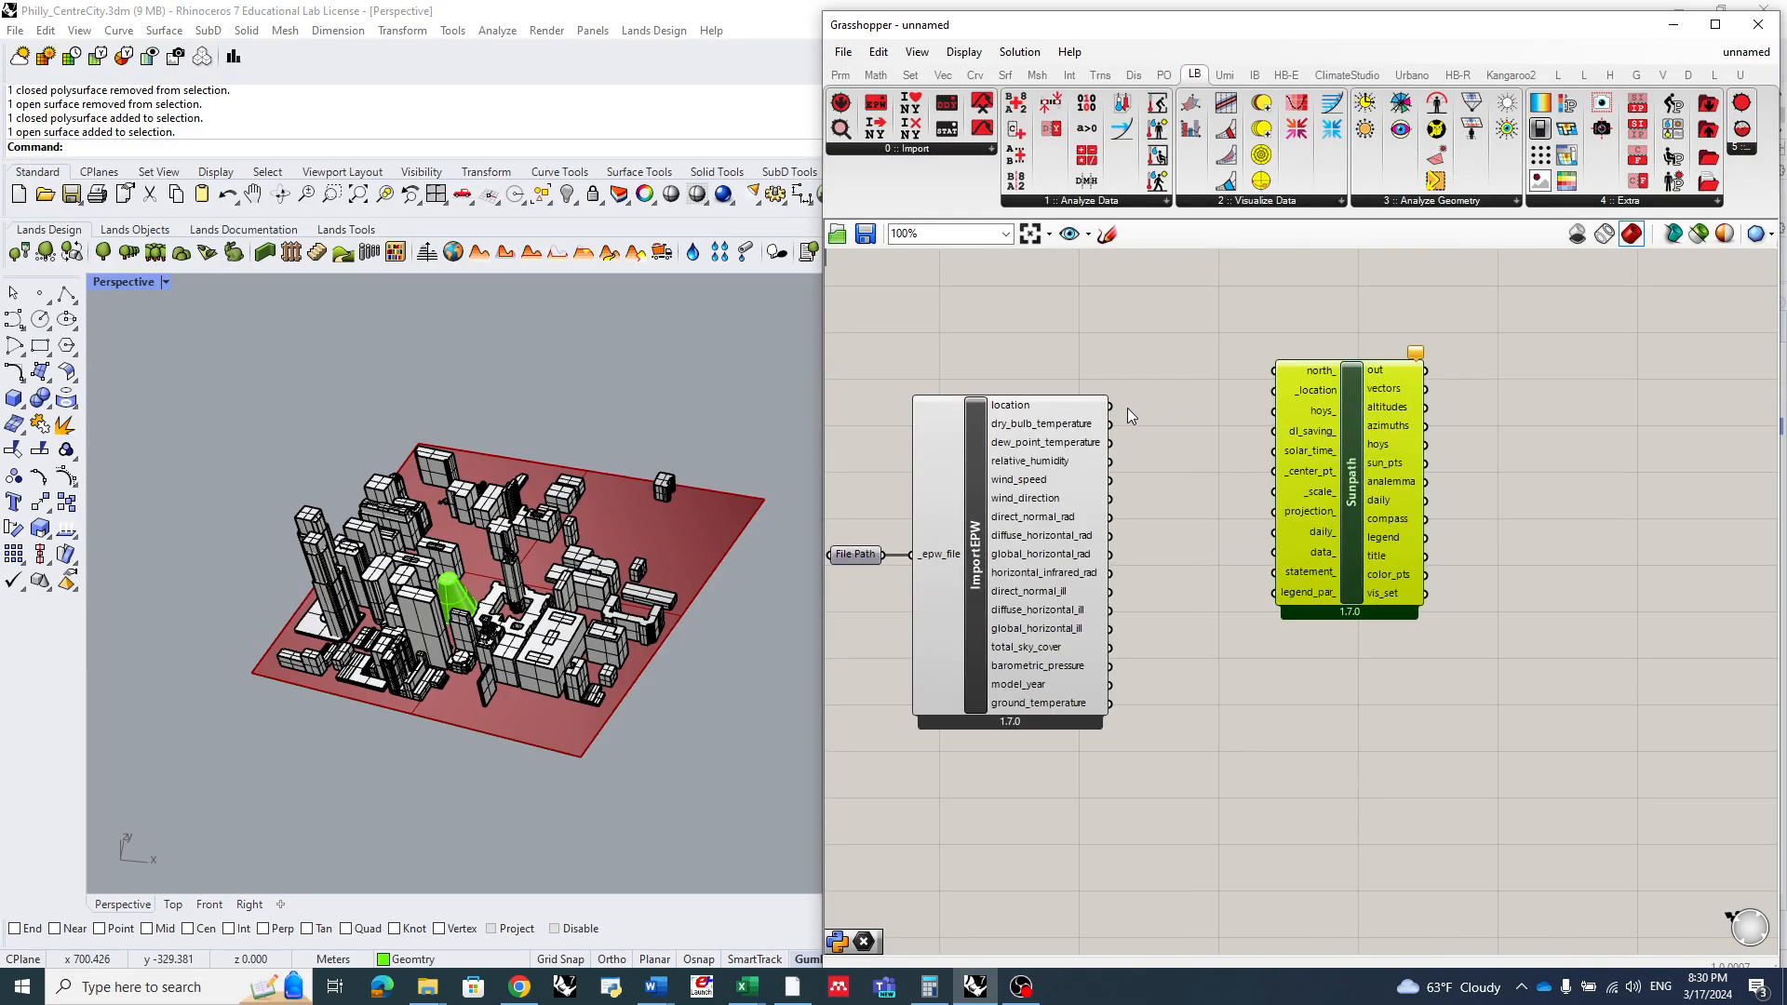
{"action": "left_click_drag", "start_coordinate": [1110, 405], "coordinate": [1275, 390]}
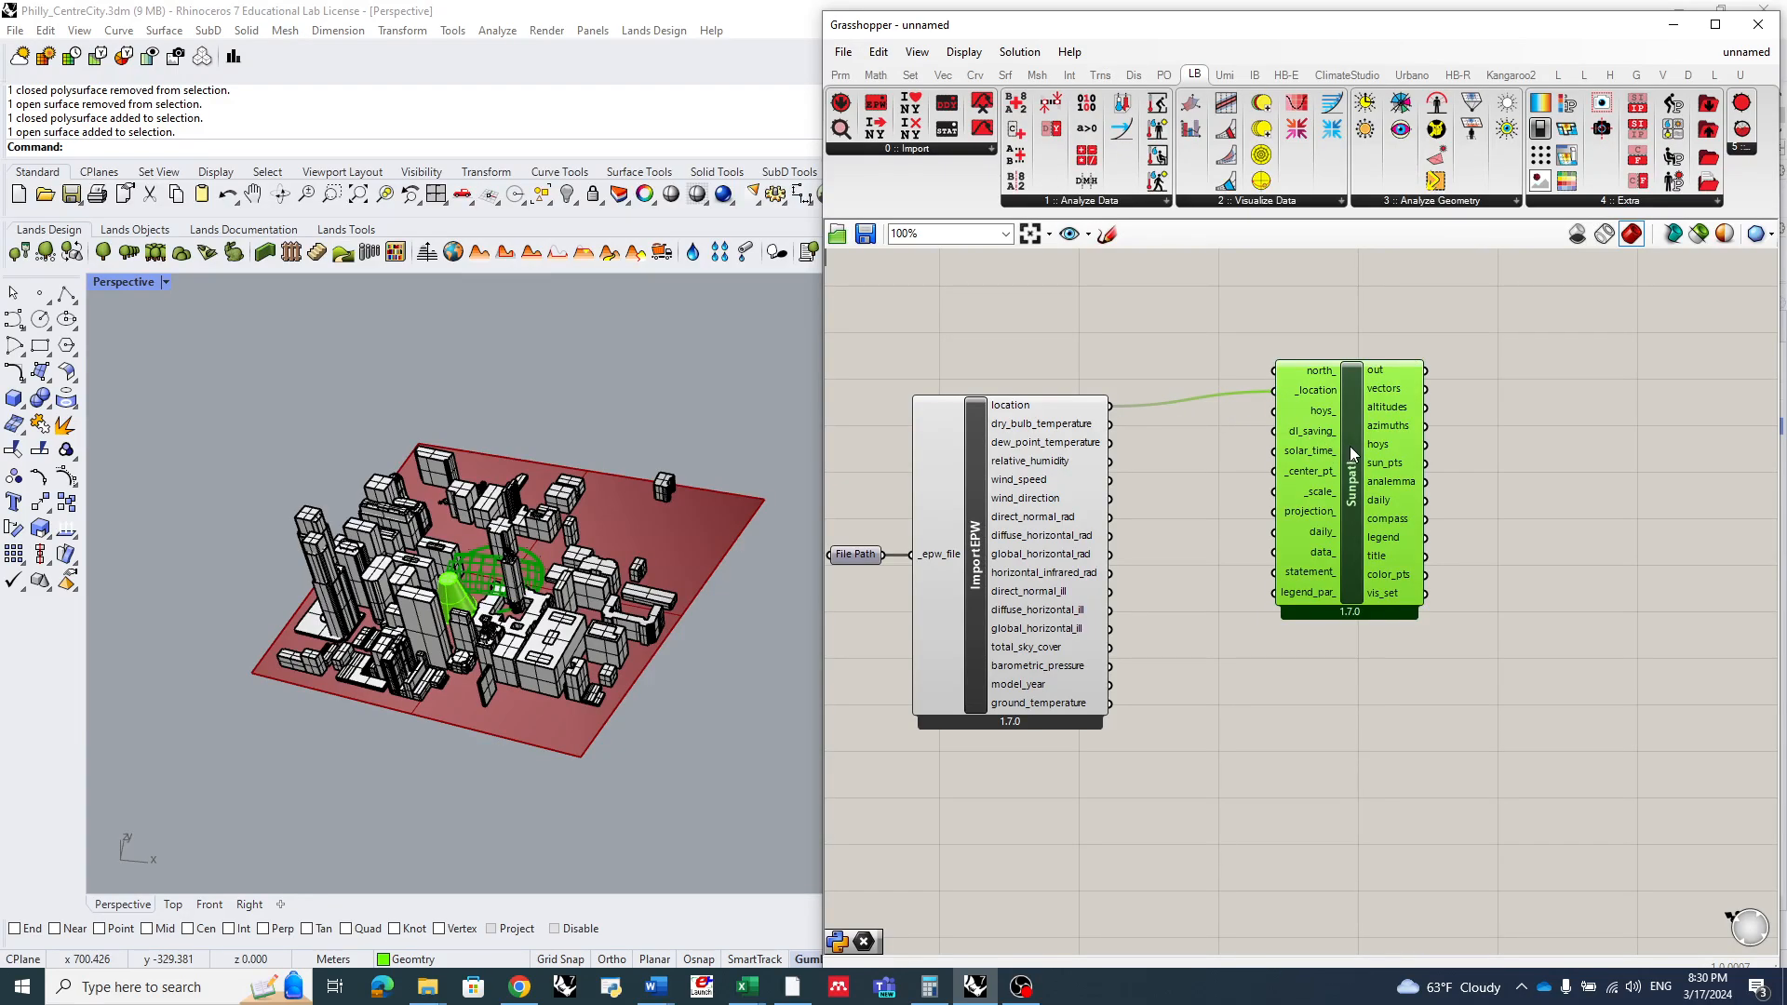
{"action": "left_click_drag", "start_coordinate": [1351, 454], "coordinate": [1388, 462]}
{"action": "double_click", "coordinate": [1120, 825]}
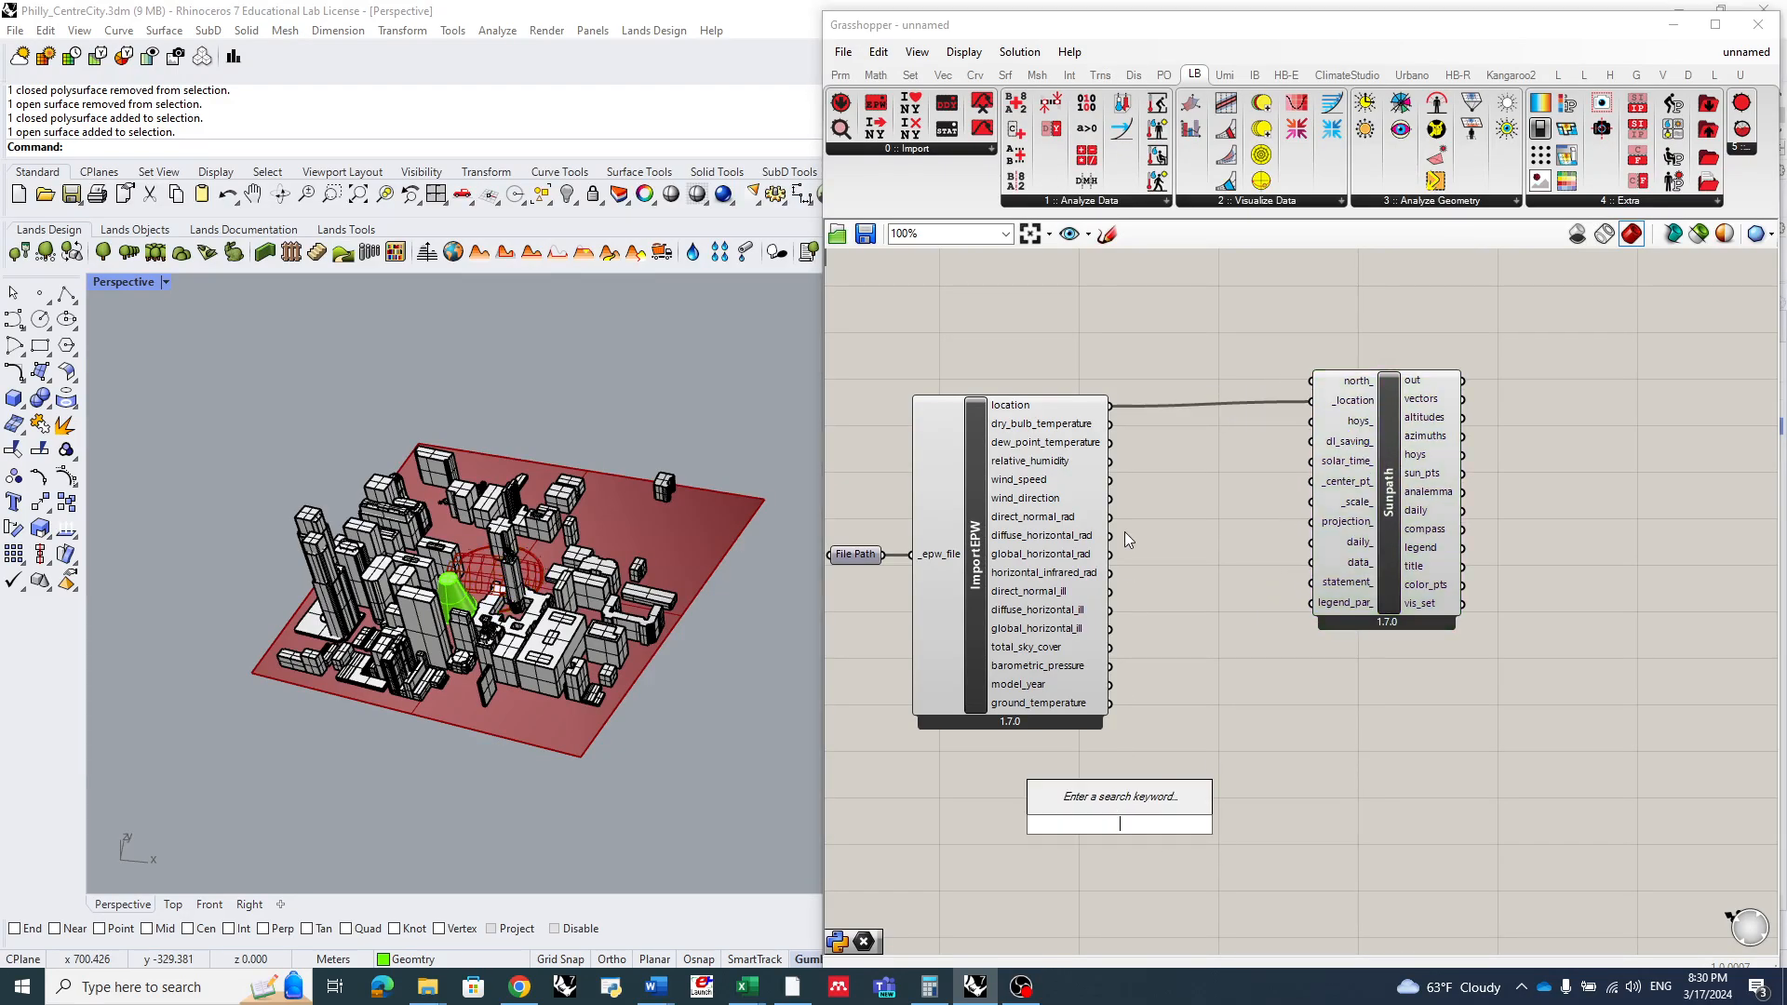
{"action": "left_click", "coordinate": [1135, 203]}
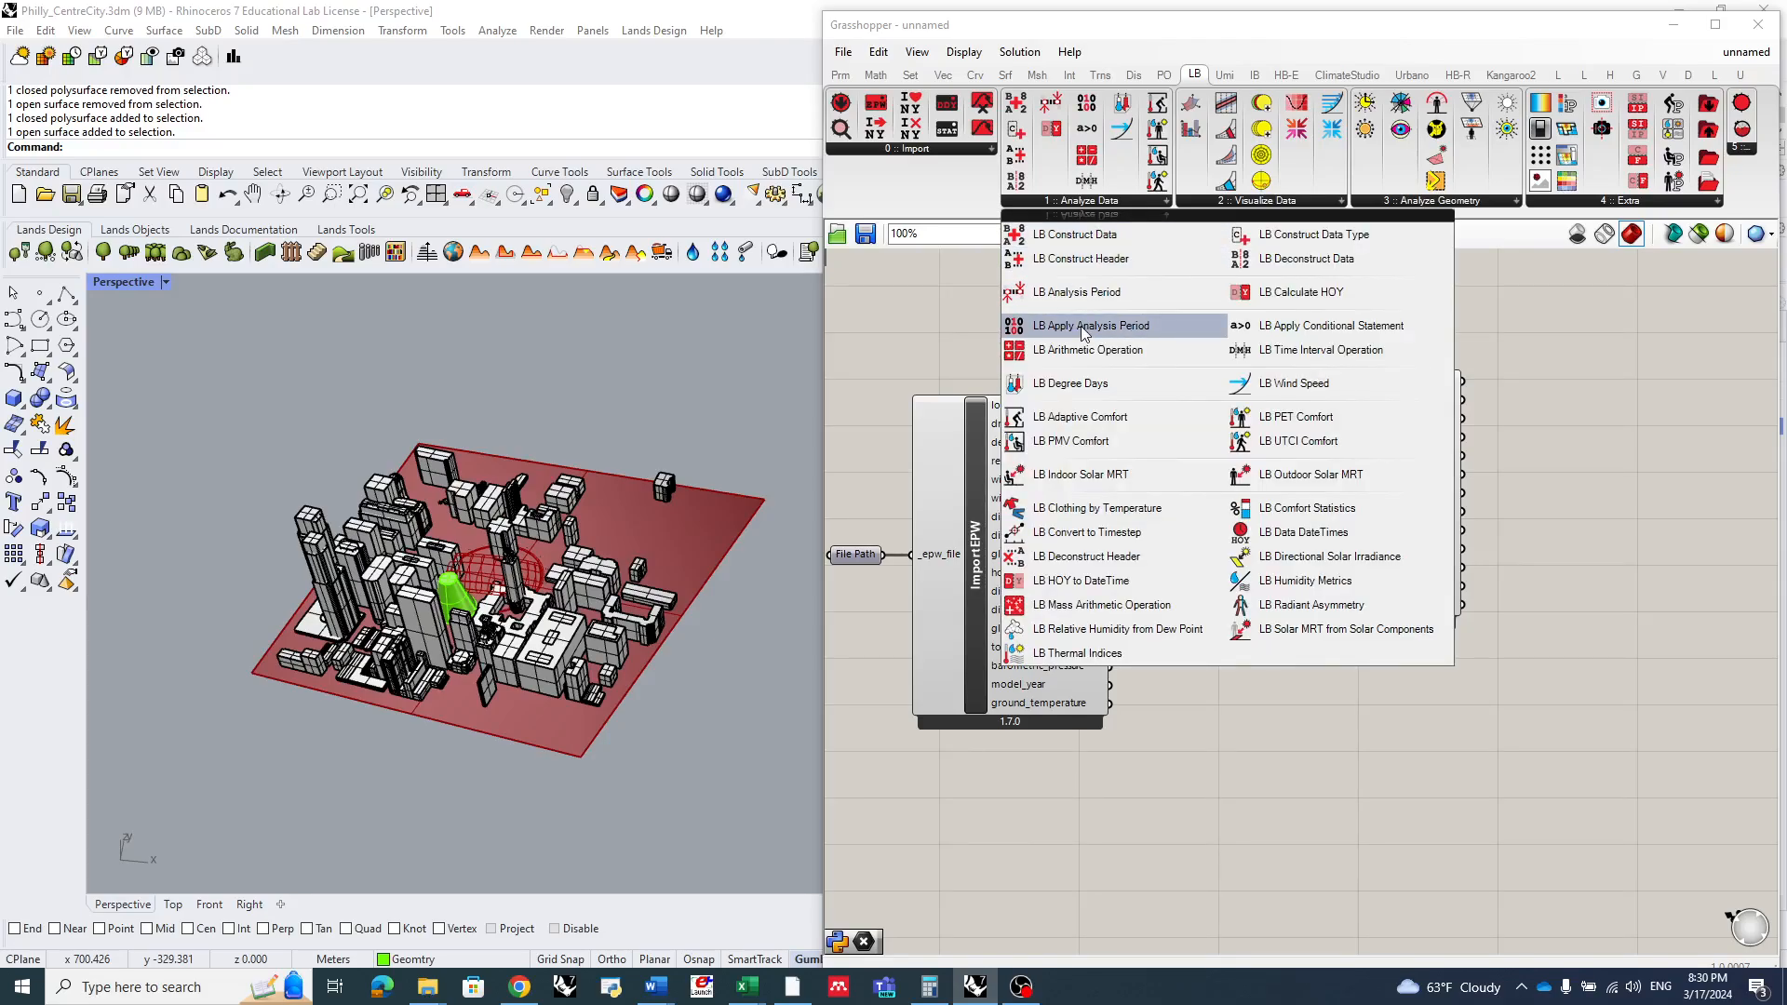
{"action": "left_click_drag", "start_coordinate": [1126, 329], "coordinate": [1108, 825]}
{"action": "left_click", "coordinate": [1109, 834]}
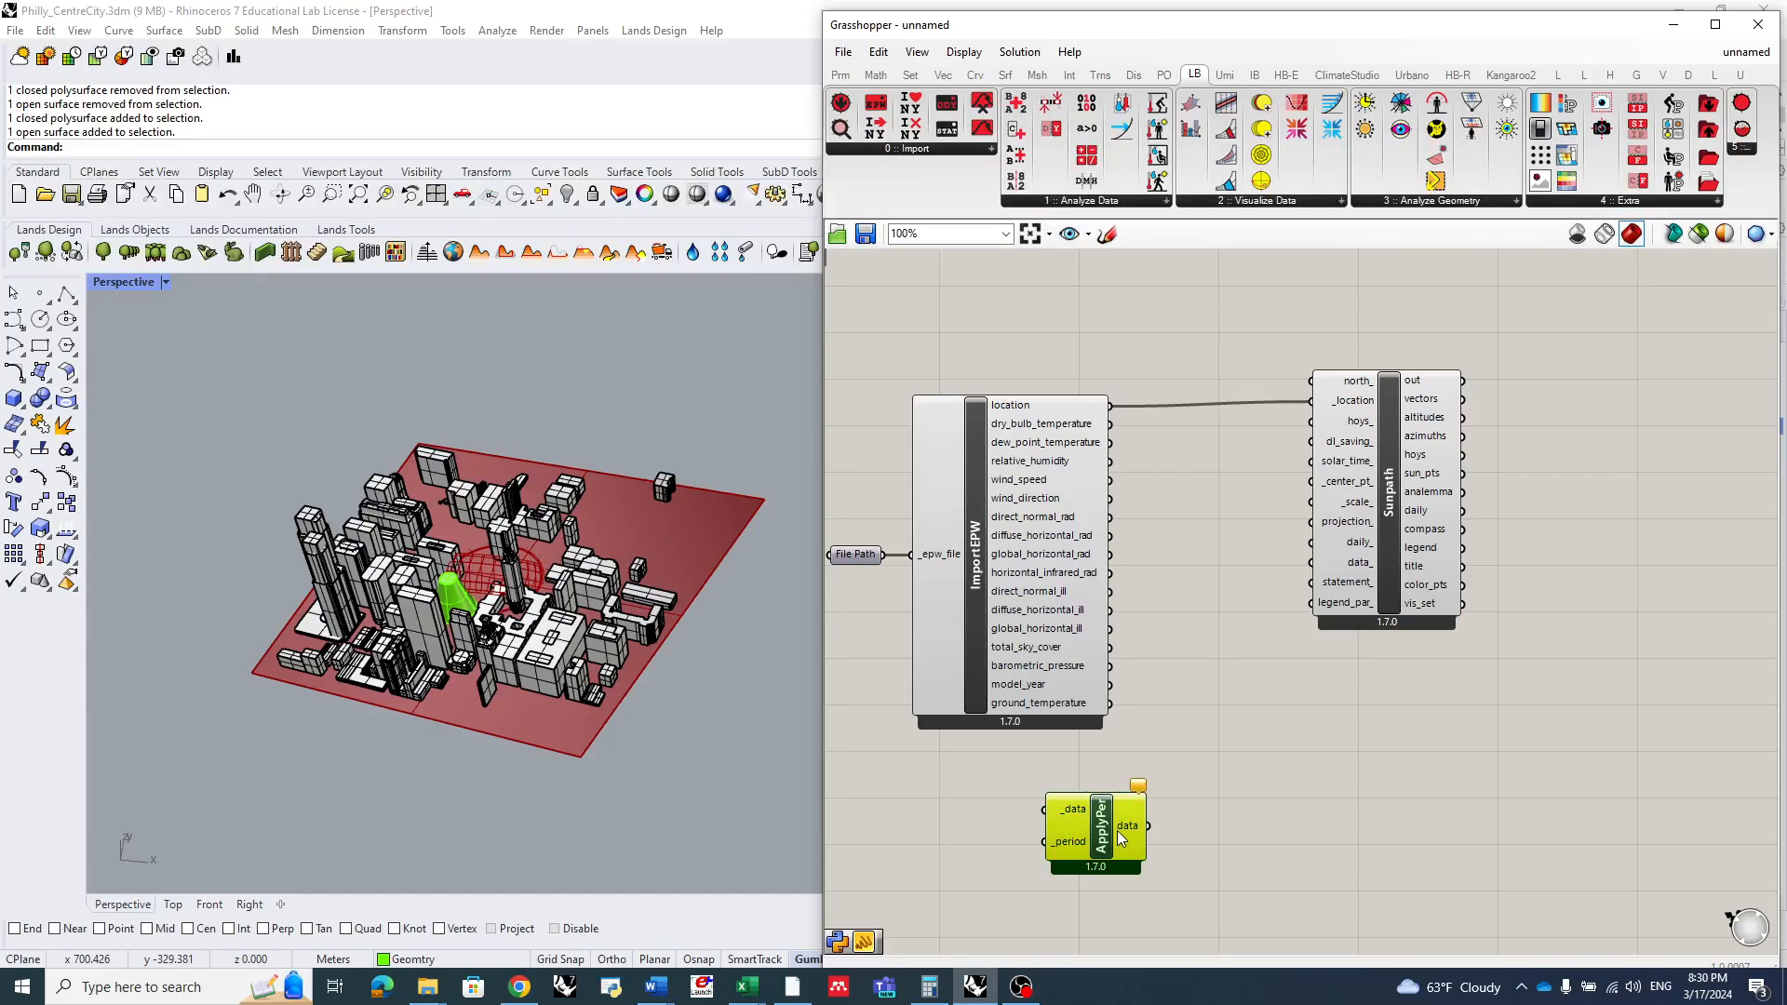
{"action": "key", "text": "Delete"}
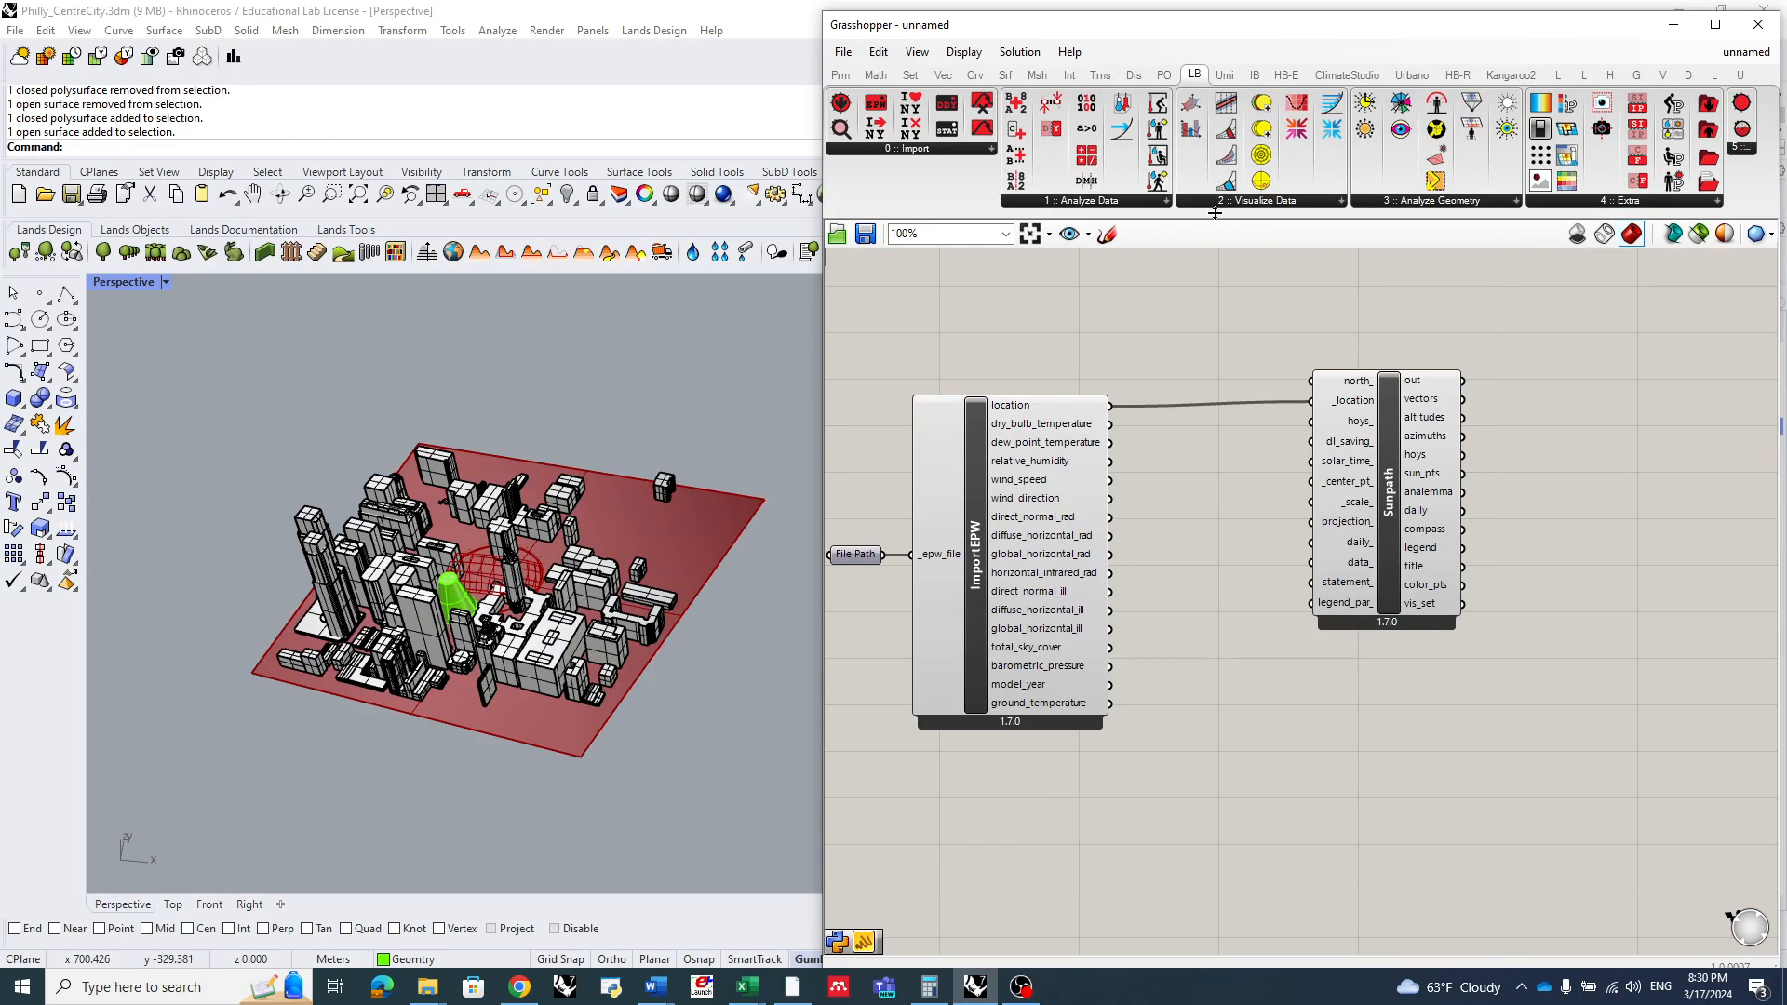
- Place an LB Analysis Period component on the canvas below ImportEPW
{"action": "left_click", "coordinate": [1164, 201]}
{"action": "left_click_drag", "start_coordinate": [1070, 288], "coordinate": [1080, 808]}
{"action": "scroll", "coordinate": [1145, 626], "scroll_direction": "down", "scroll_amount": 3}
{"action": "scroll", "coordinate": [1137, 705], "scroll_direction": "up", "scroll_amount": 4}
{"action": "left_click", "coordinate": [1109, 685]}
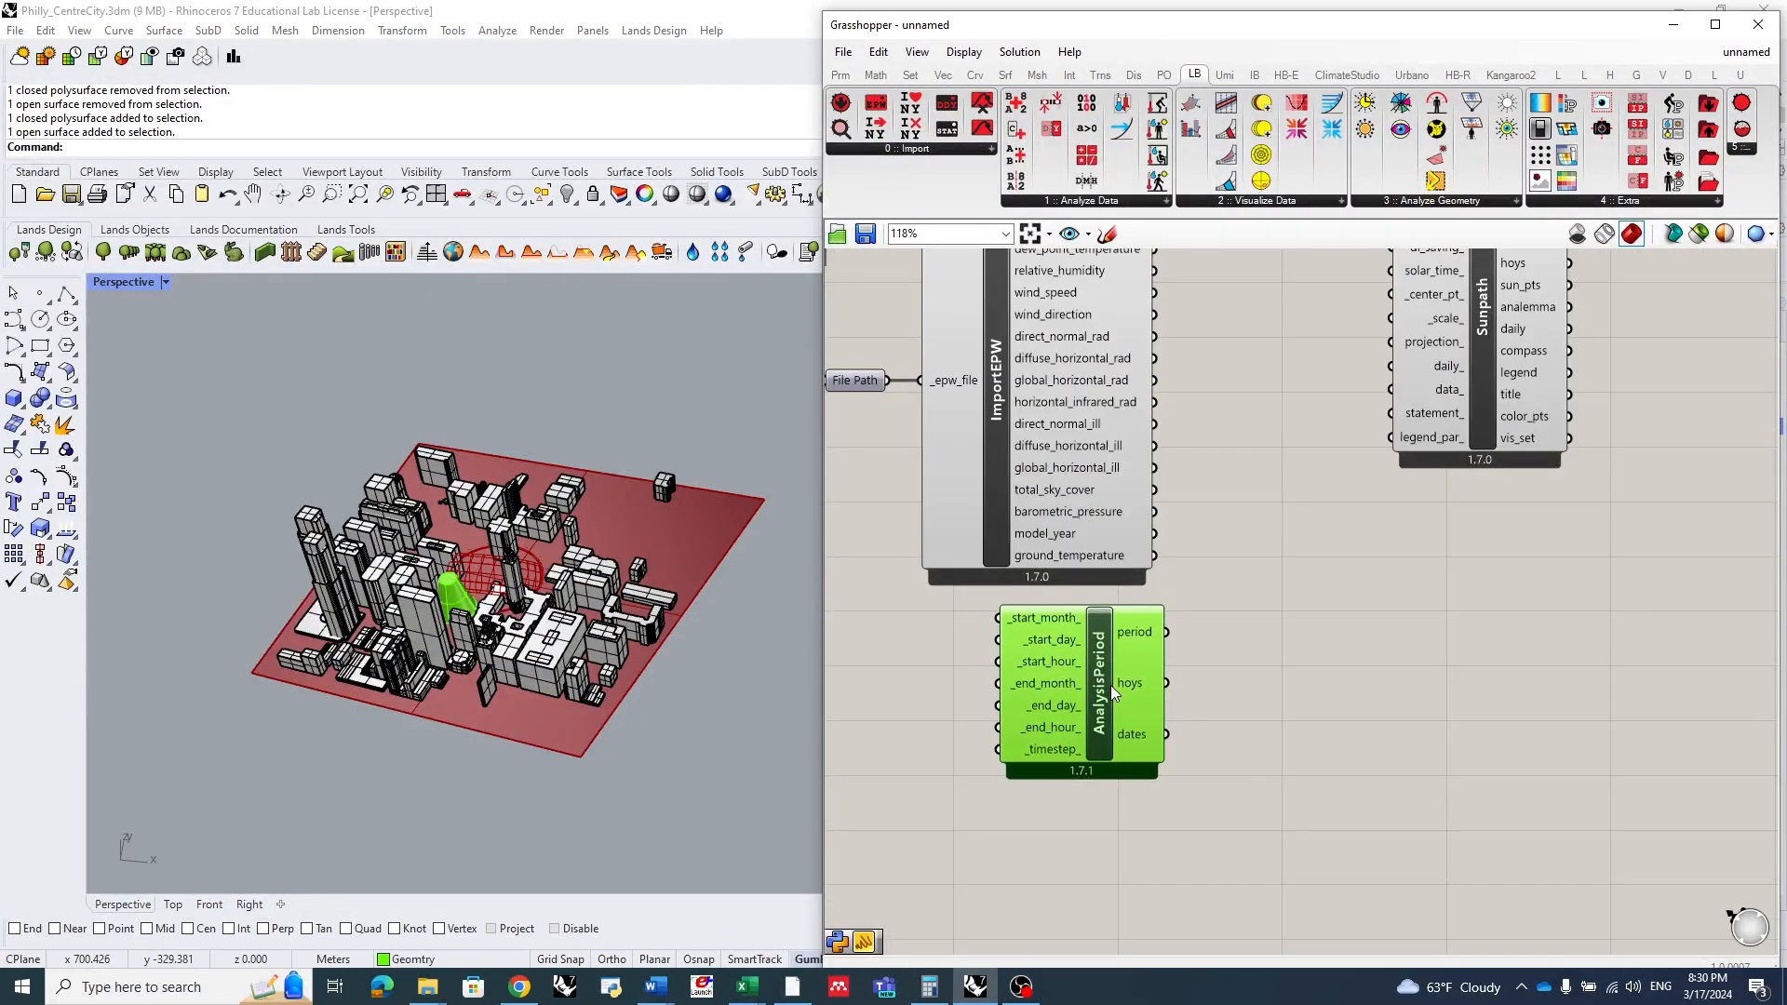
{"action": "scroll", "coordinate": [521, 545], "scroll_direction": "up", "scroll_amount": 5}
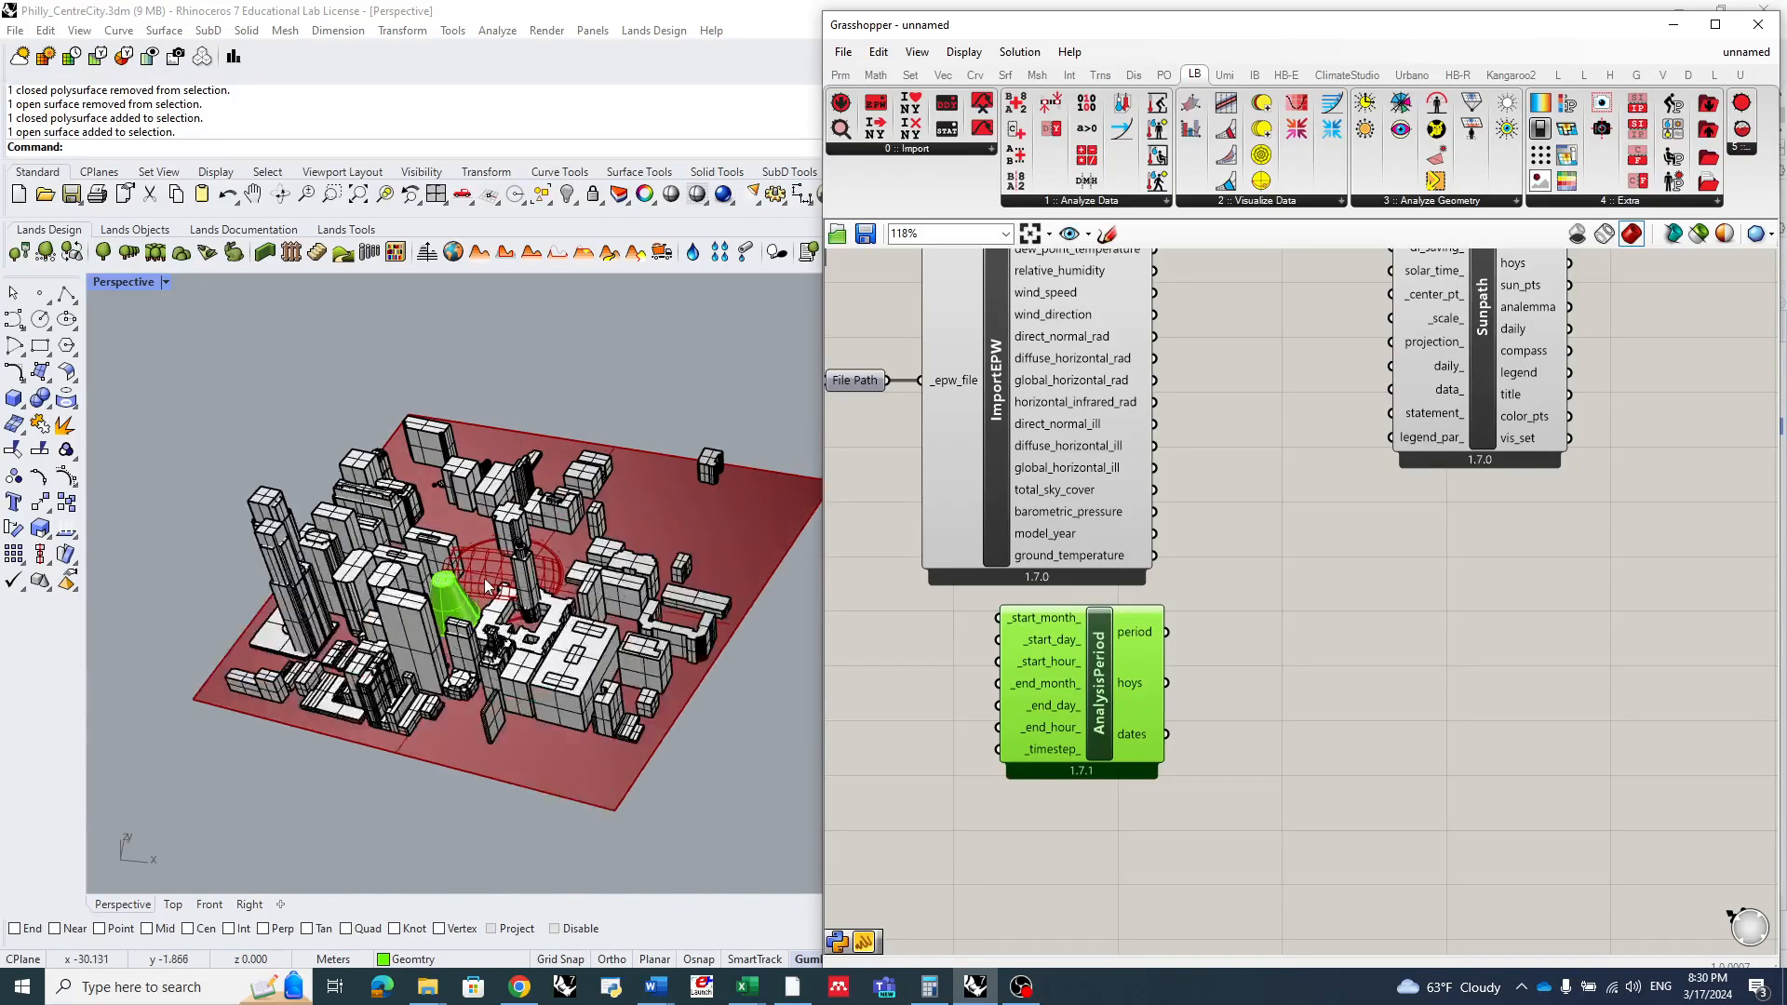
{"action": "scroll", "coordinate": [520, 544], "scroll_direction": "up", "scroll_amount": 3}
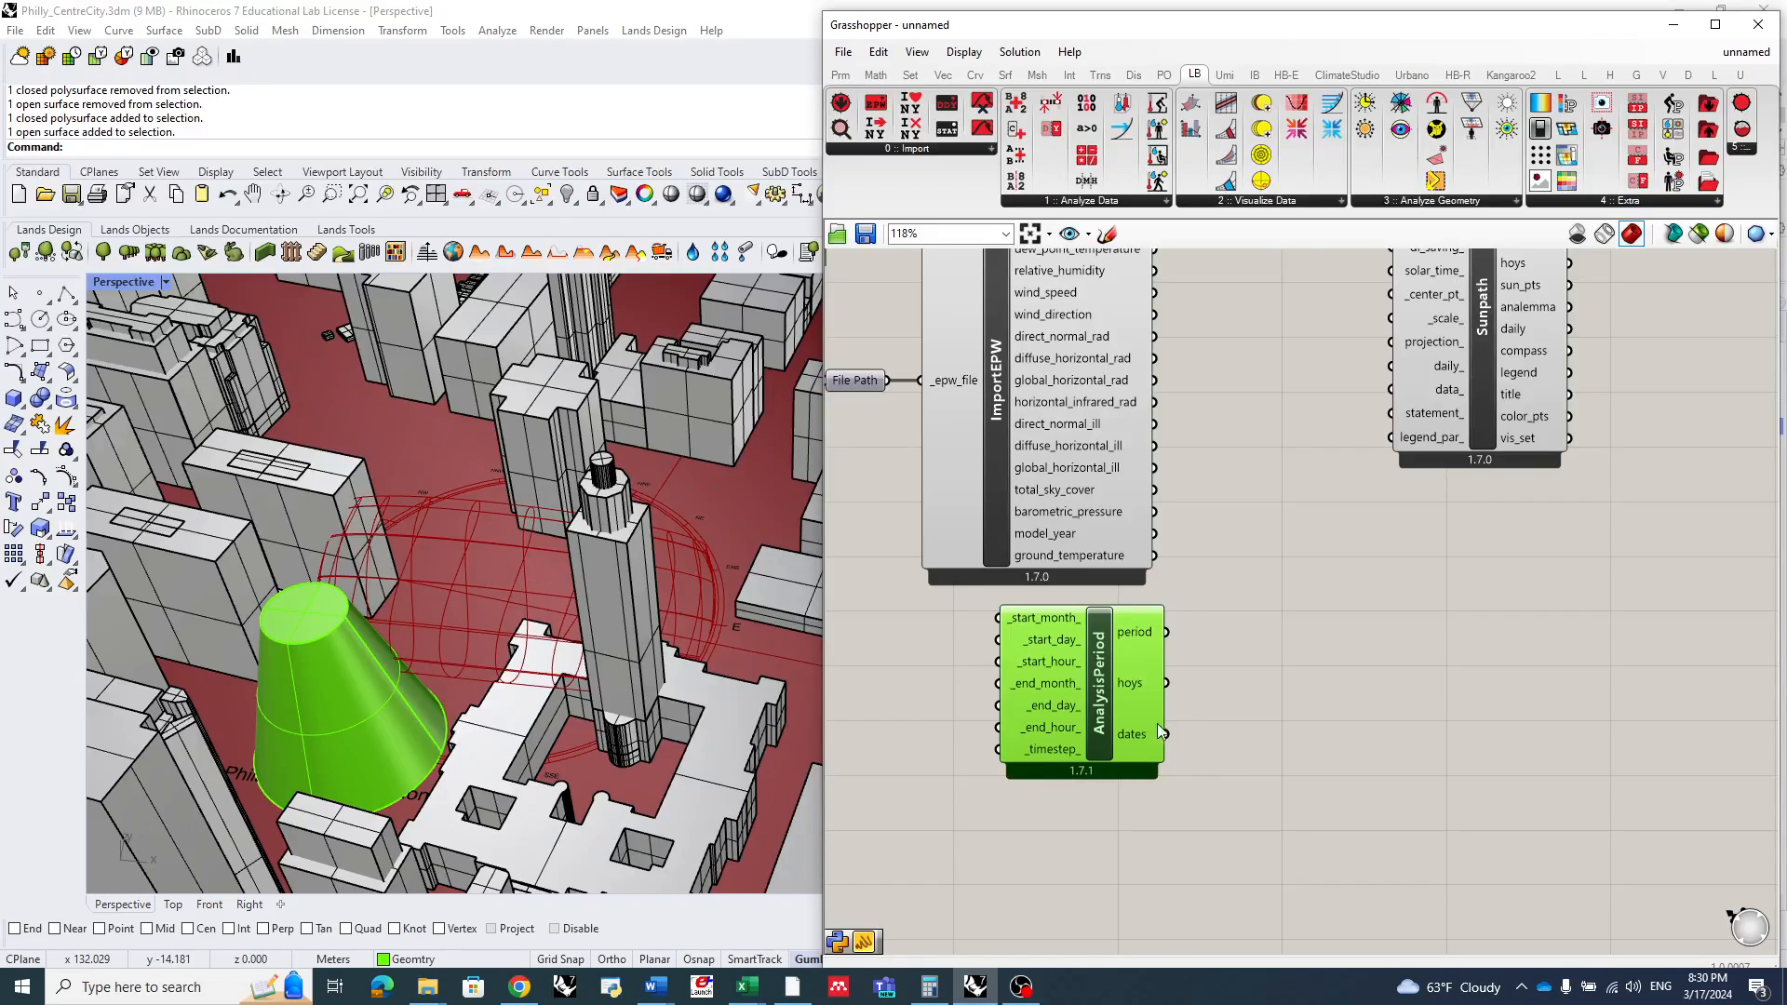
{"action": "left_click_drag", "start_coordinate": [1108, 682], "coordinate": [1120, 683]}
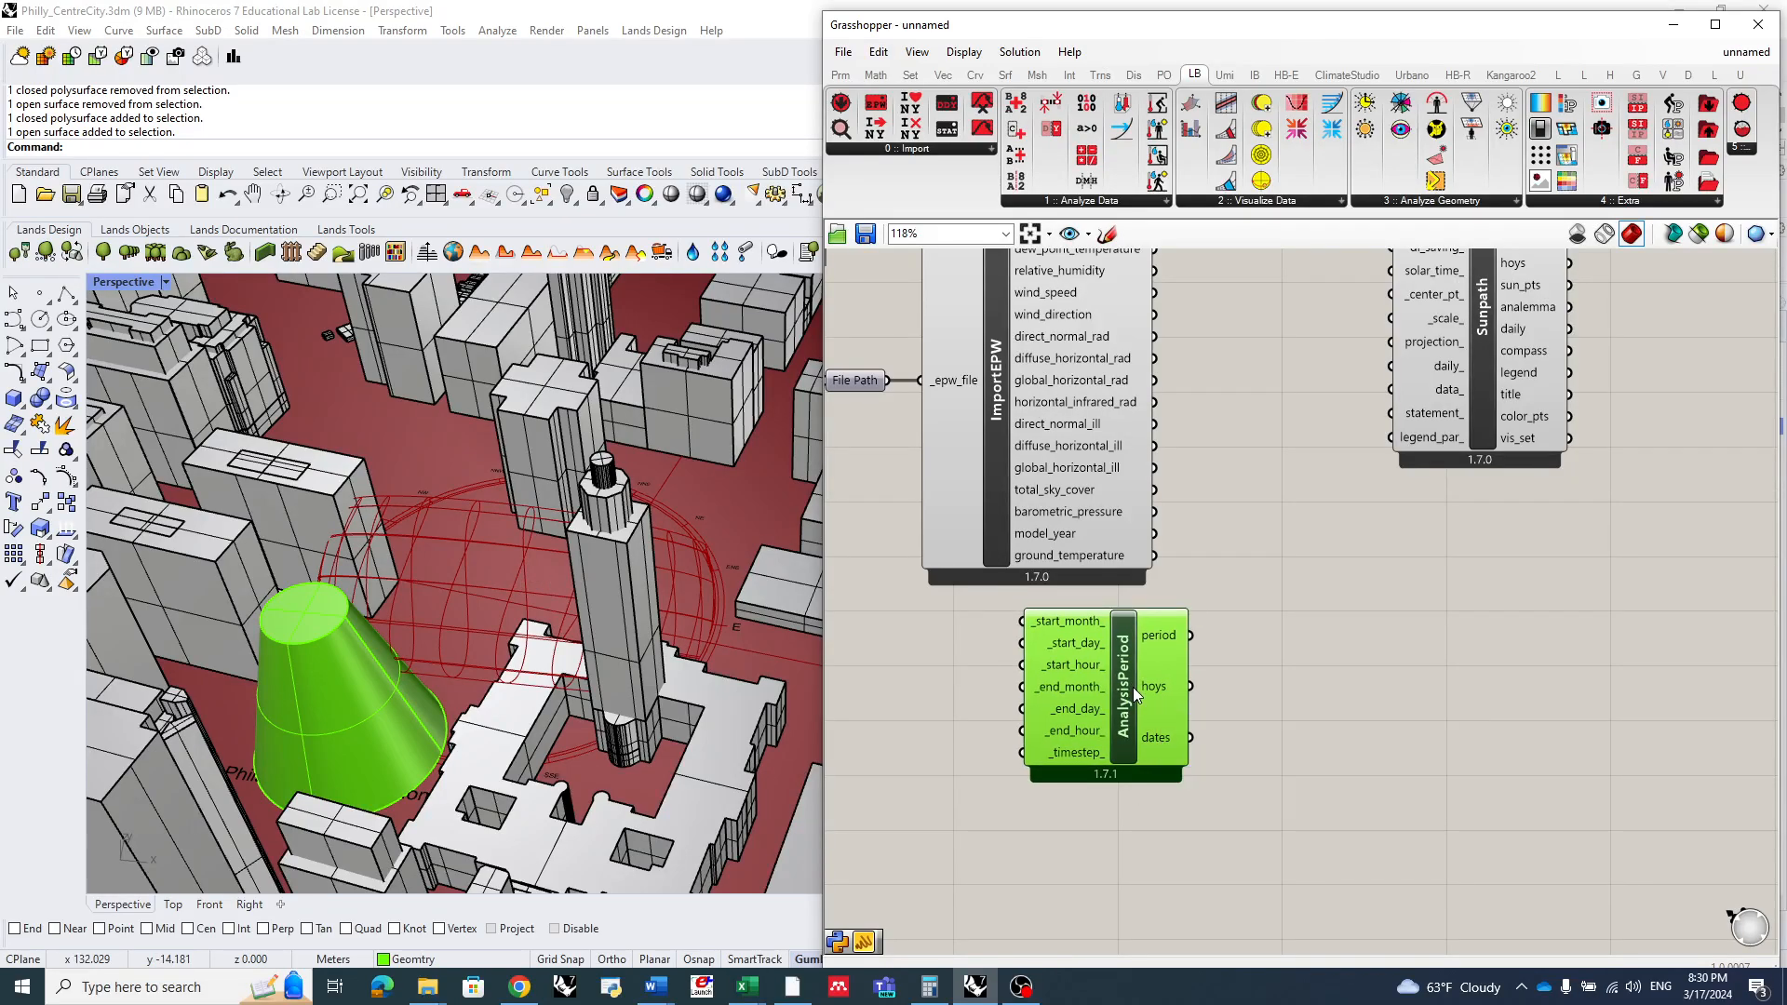
{"action": "scroll", "coordinate": [1220, 682], "scroll_direction": "down", "scroll_amount": 1}
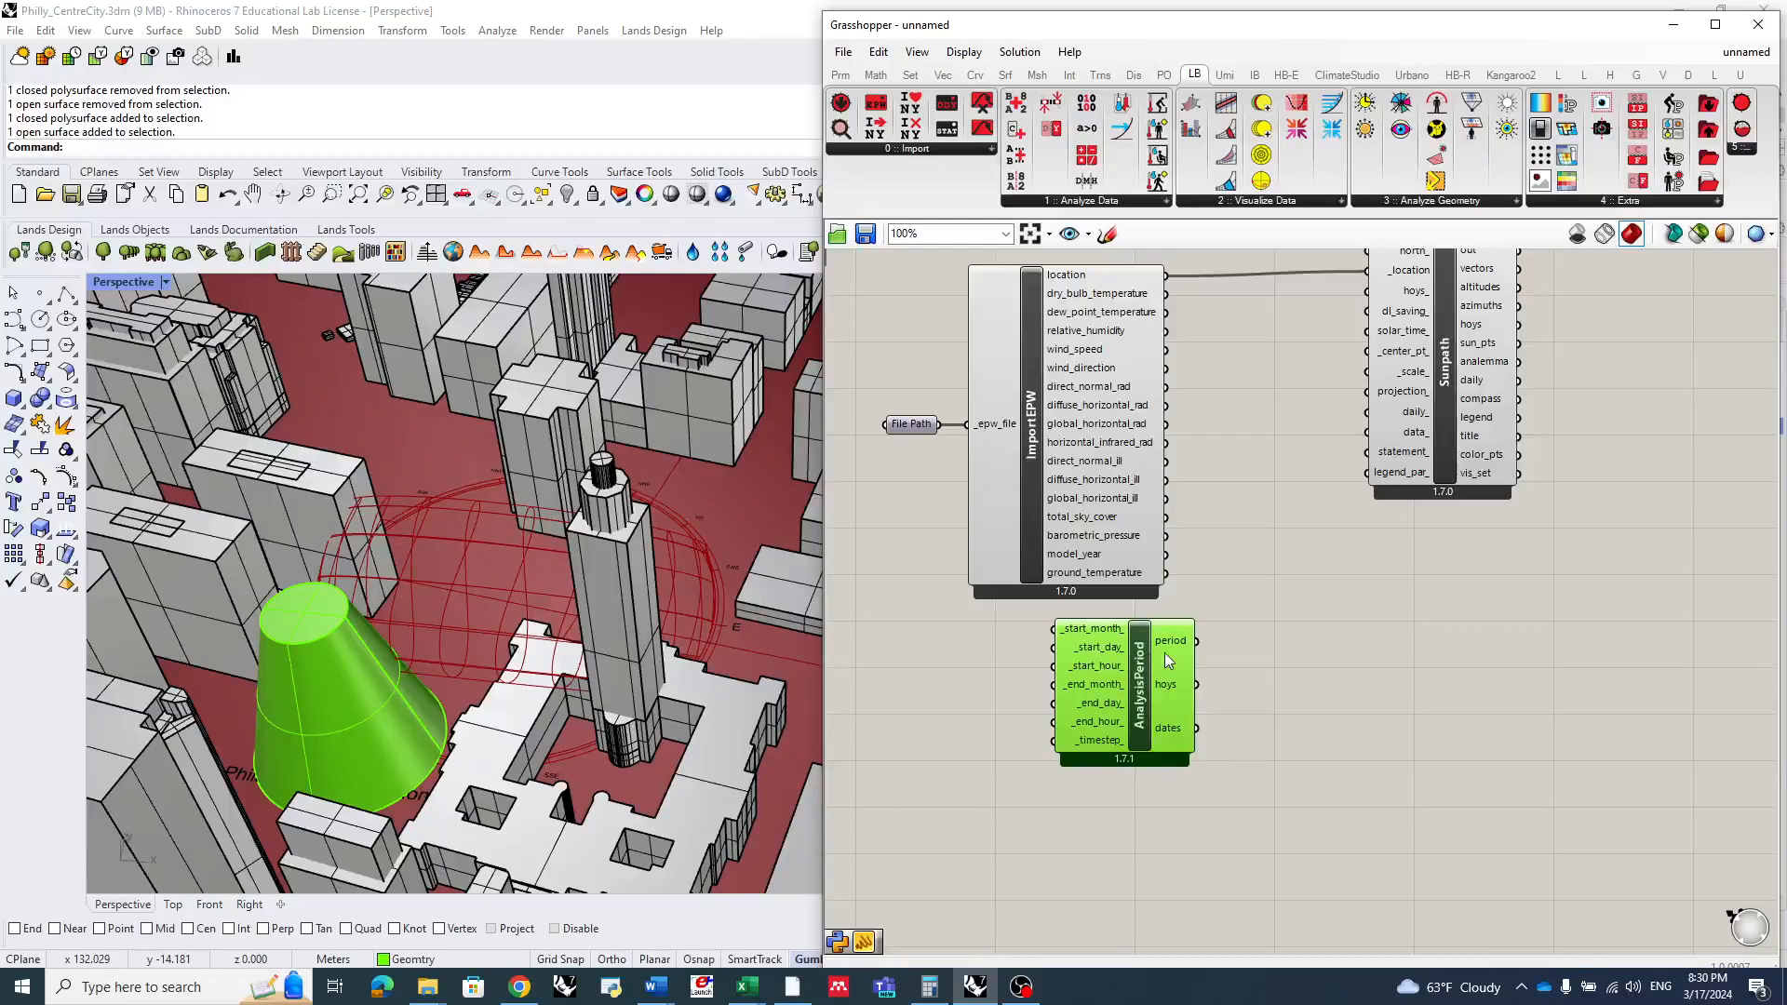
{"action": "scroll", "coordinate": [1132, 674], "scroll_direction": "up", "scroll_amount": 1}
{"action": "left_click", "coordinate": [965, 709]}
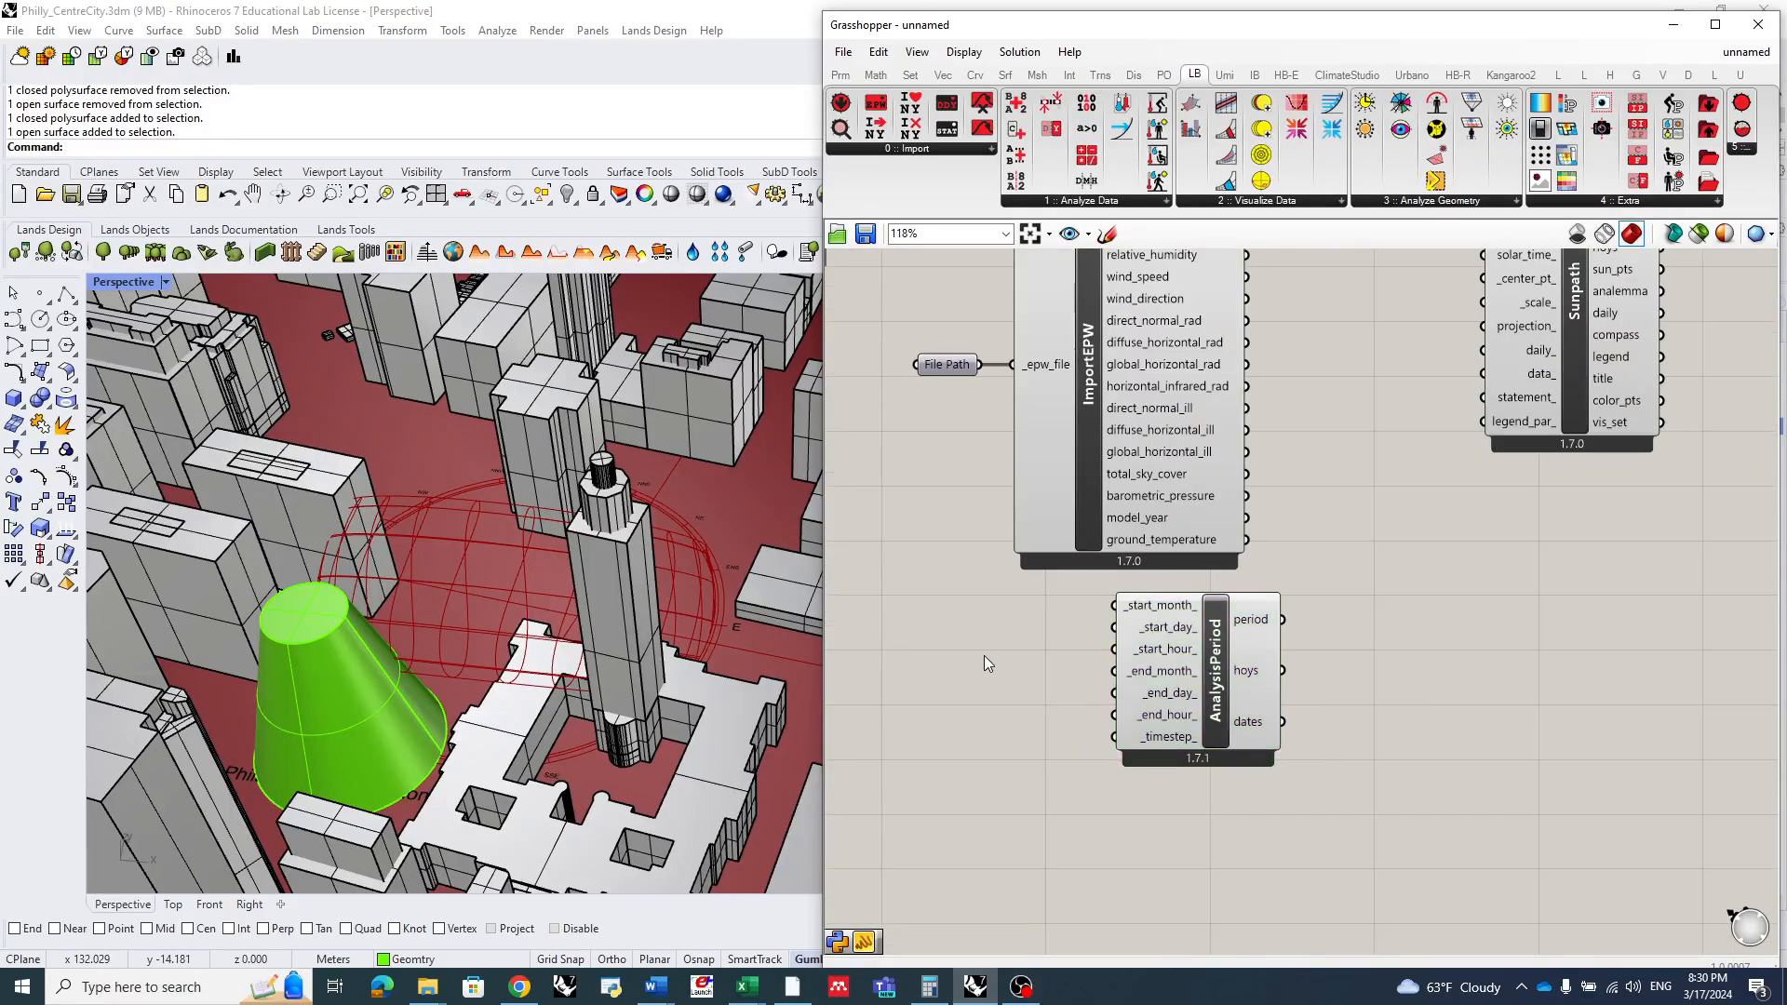
- Add a number slider set to 6 and connect it to AnalysisPeriod's _start_month_ and _end_month_ inputs
{"action": "double_click", "coordinate": [984, 655]}
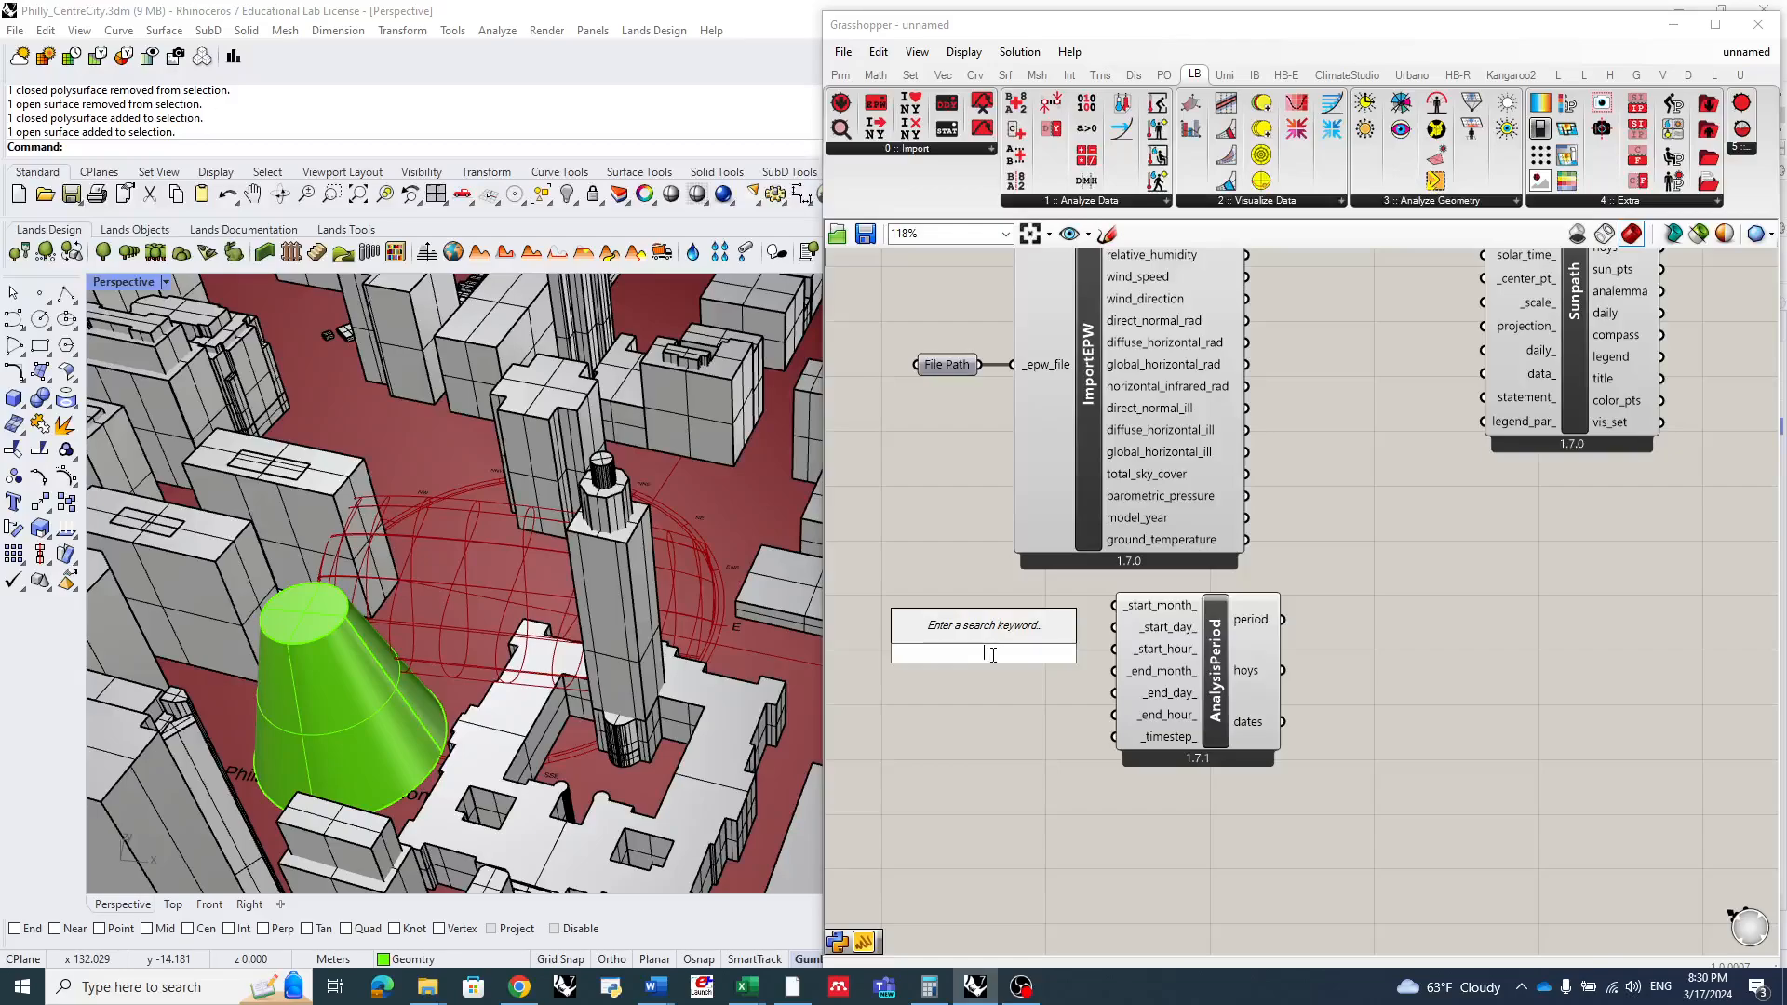
{"action": "type", "text": "1<"}
{"action": "key", "text": "Return"}
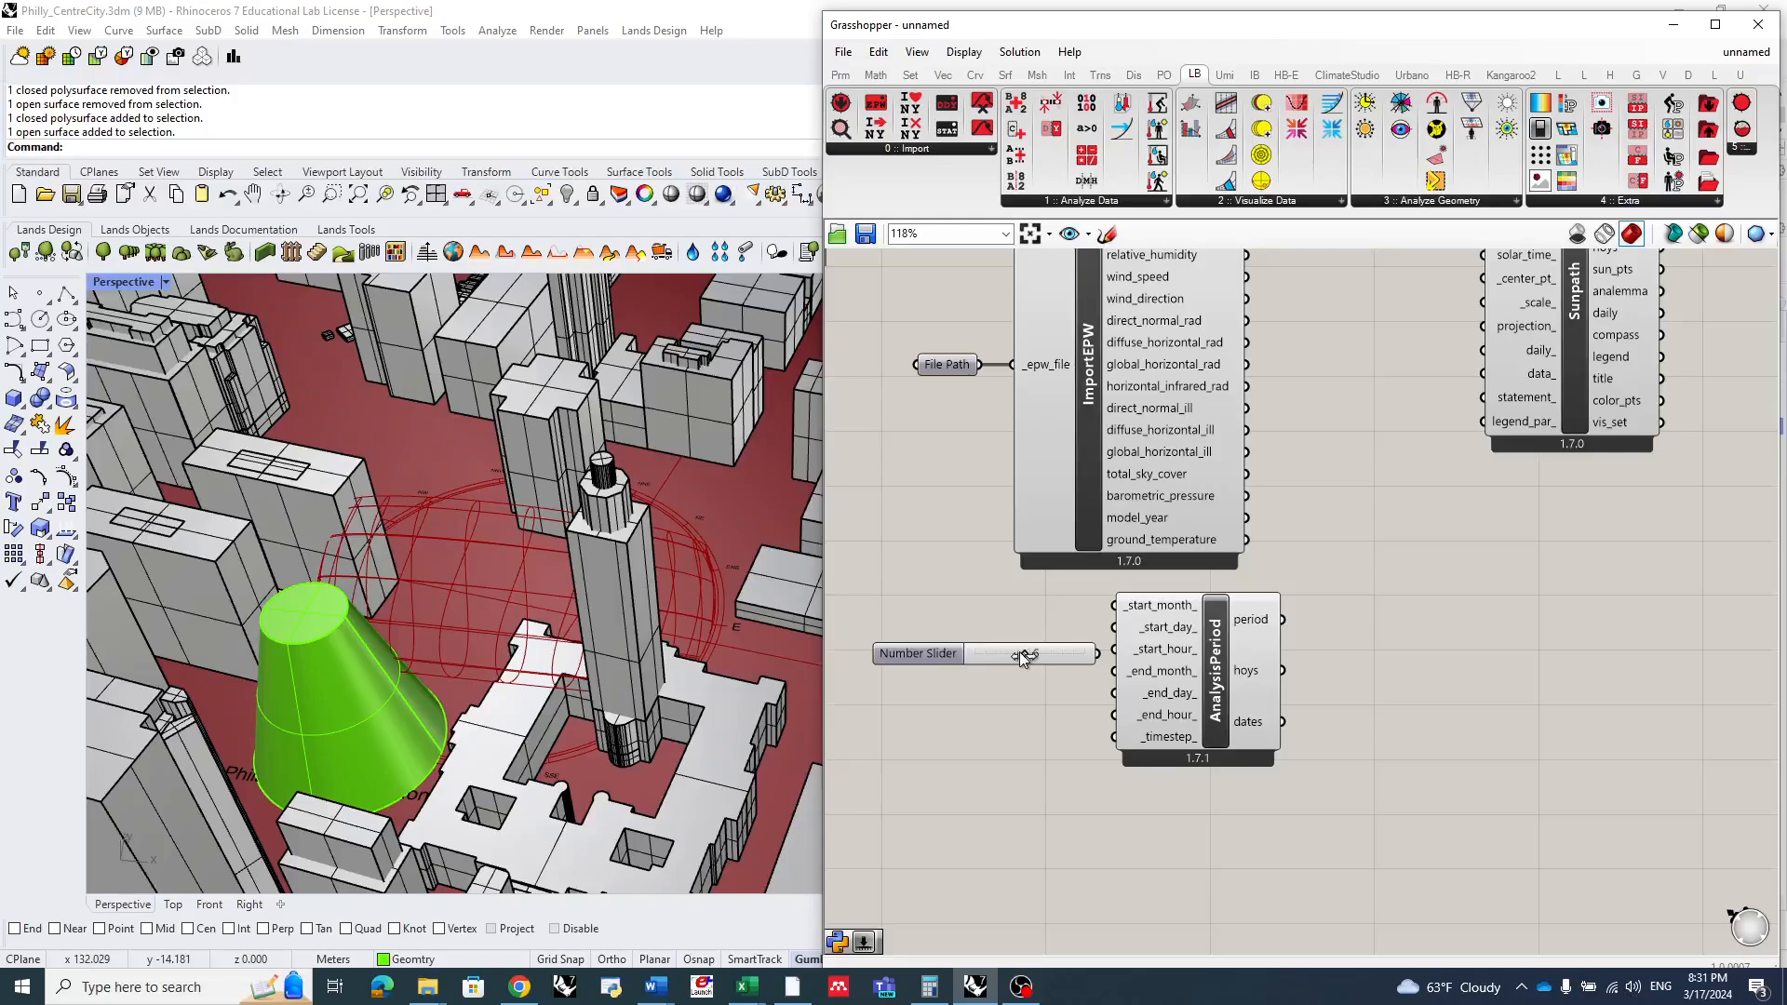
{"action": "left_click_drag", "start_coordinate": [953, 651], "coordinate": [899, 622]}
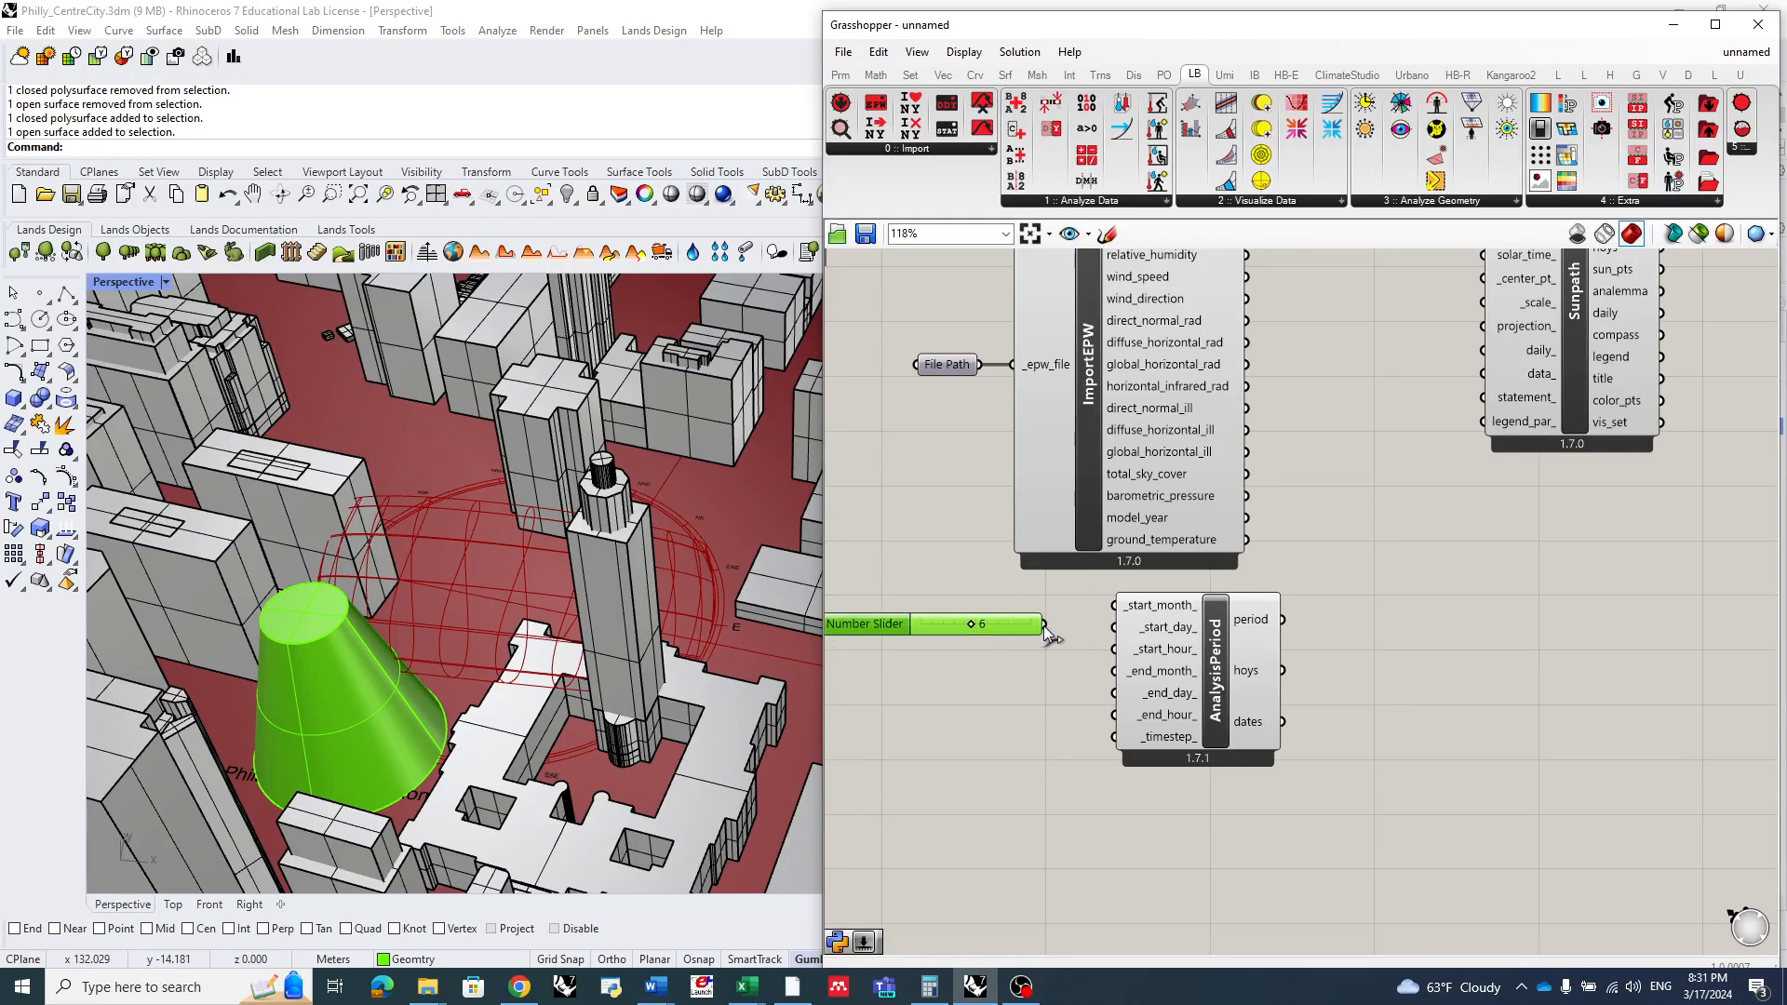
{"action": "left_click_drag", "start_coordinate": [1043, 626], "coordinate": [1114, 670]}
- Add a number slider with a range of 1 to 31, set to 20, and connect it to AnalysisPeriod's _start_day_ and _end_day_ inputs
{"action": "double_click", "coordinate": [1020, 720]}
{"action": "type", "text": "1<31"}
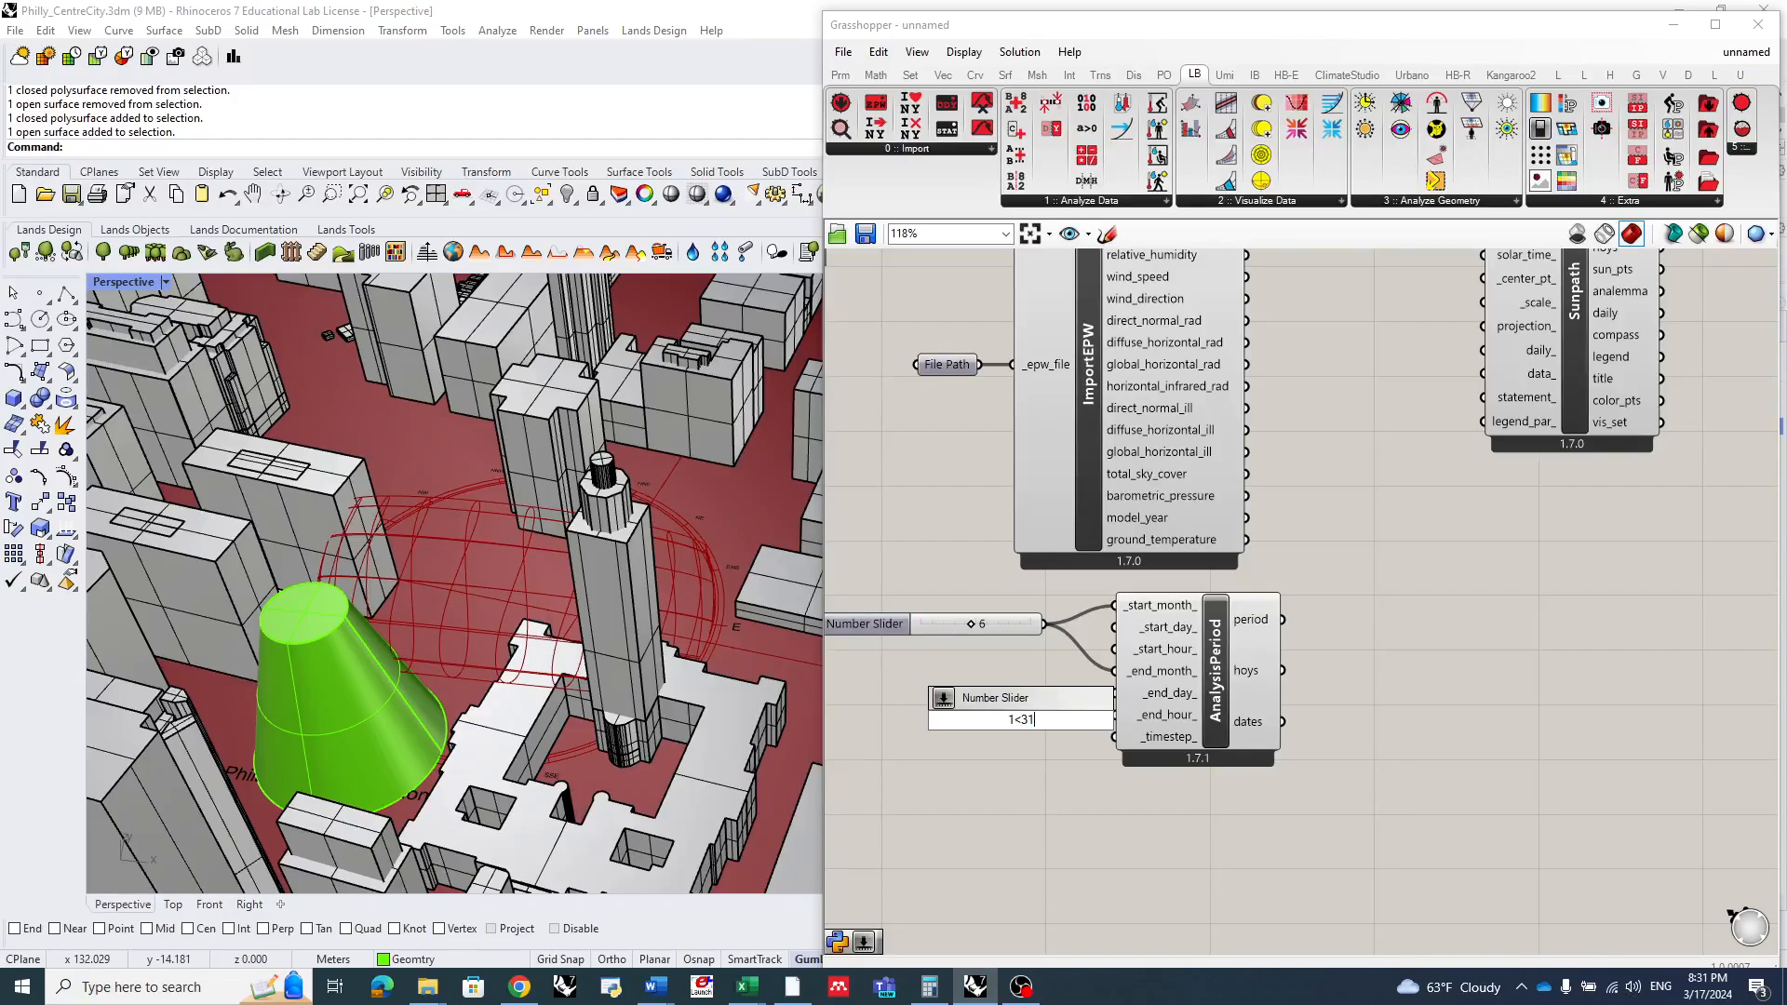
{"action": "key", "text": "Return"}
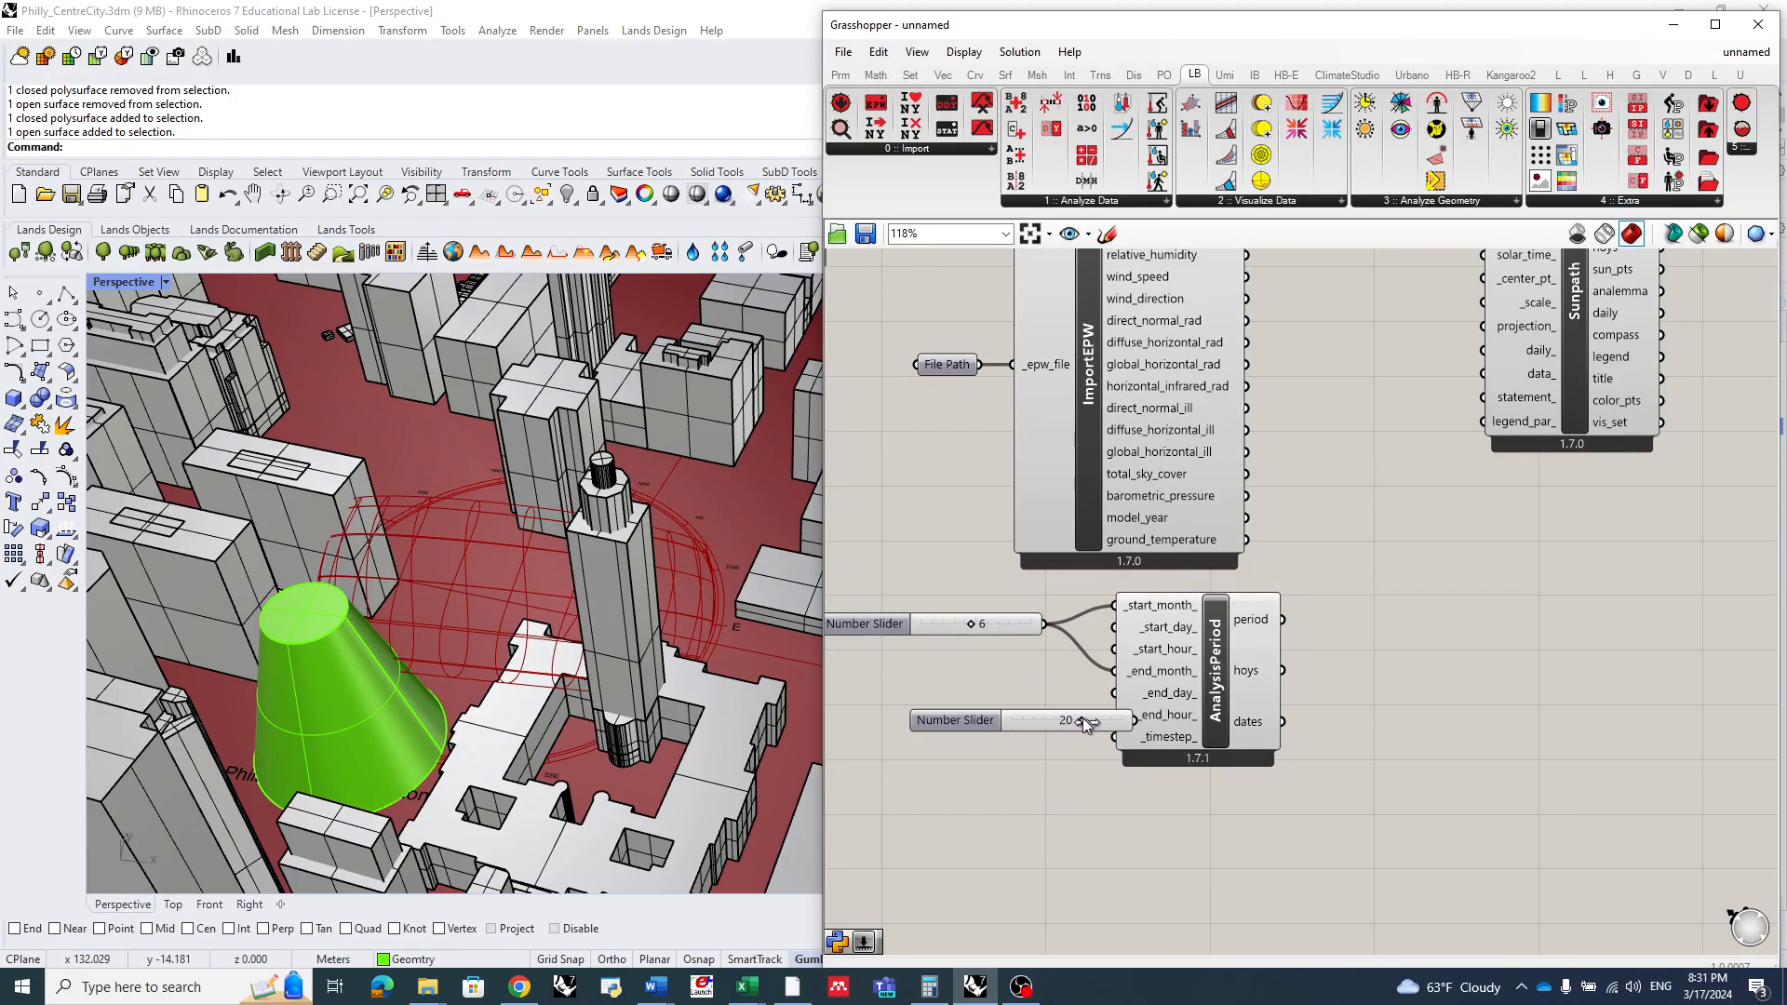
{"action": "left_click_drag", "start_coordinate": [970, 720], "coordinate": [939, 676]}
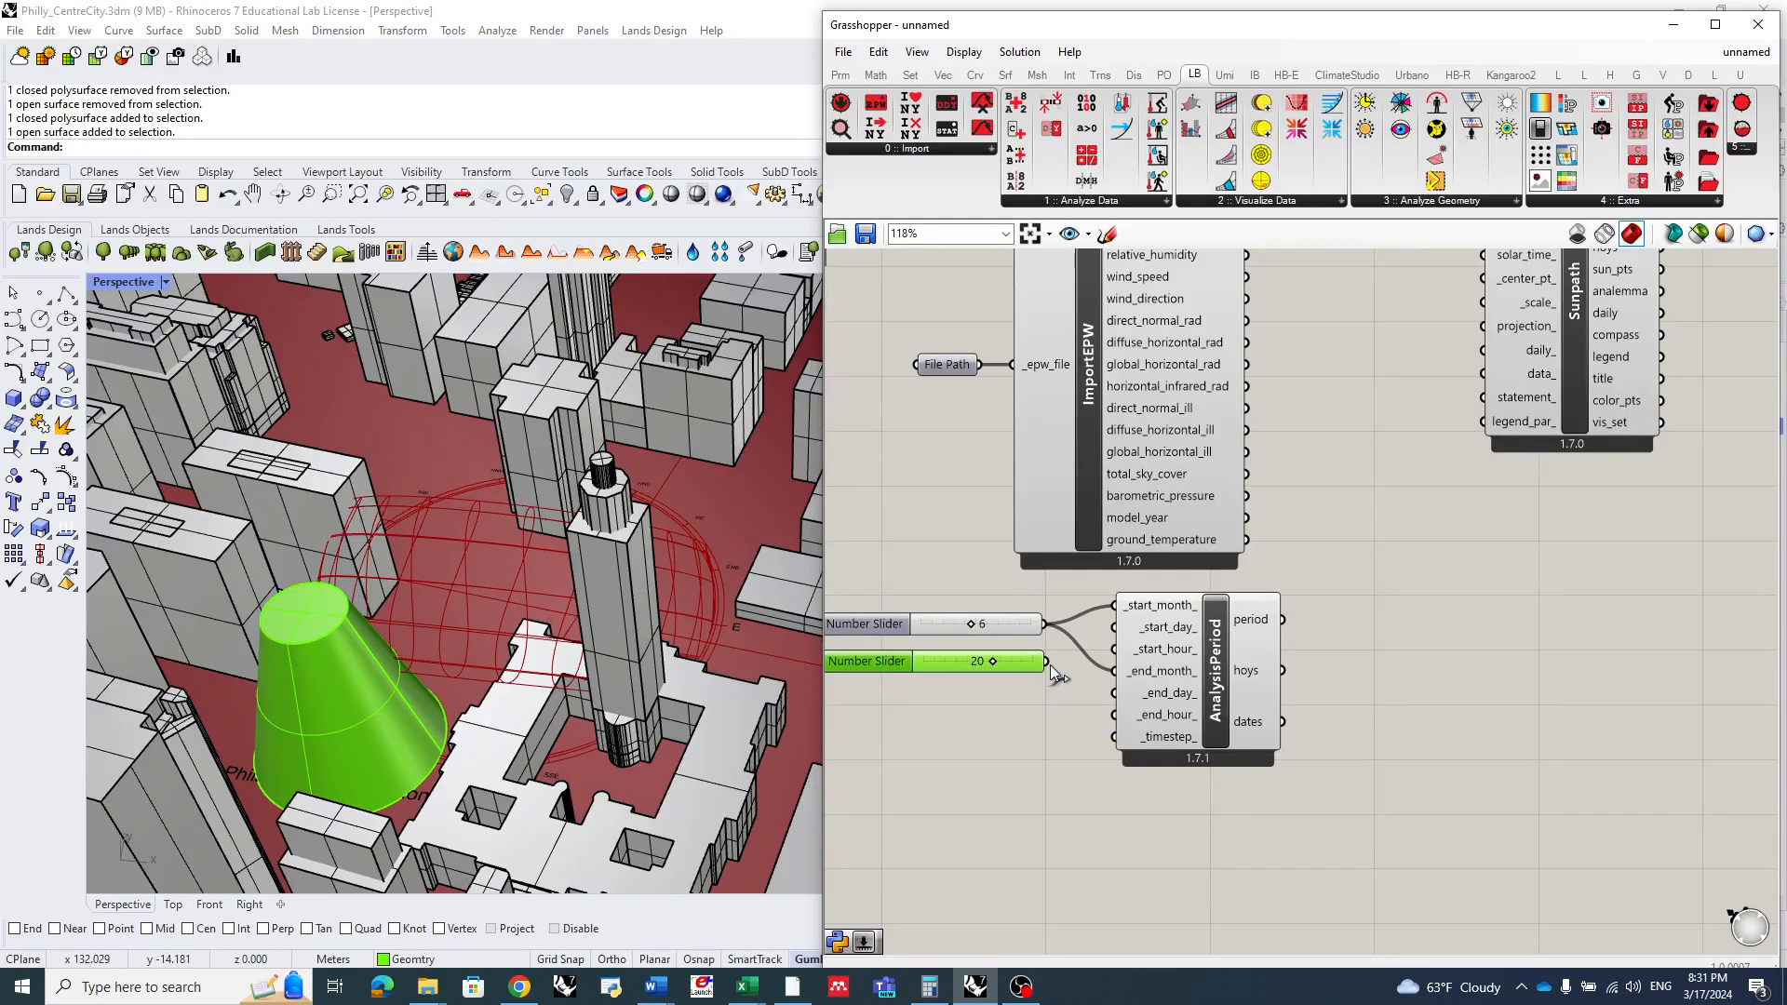
{"action": "left_click_drag", "start_coordinate": [1049, 662], "coordinate": [1084, 689]}
{"action": "left_click_drag", "start_coordinate": [1220, 674], "coordinate": [1202, 672]}
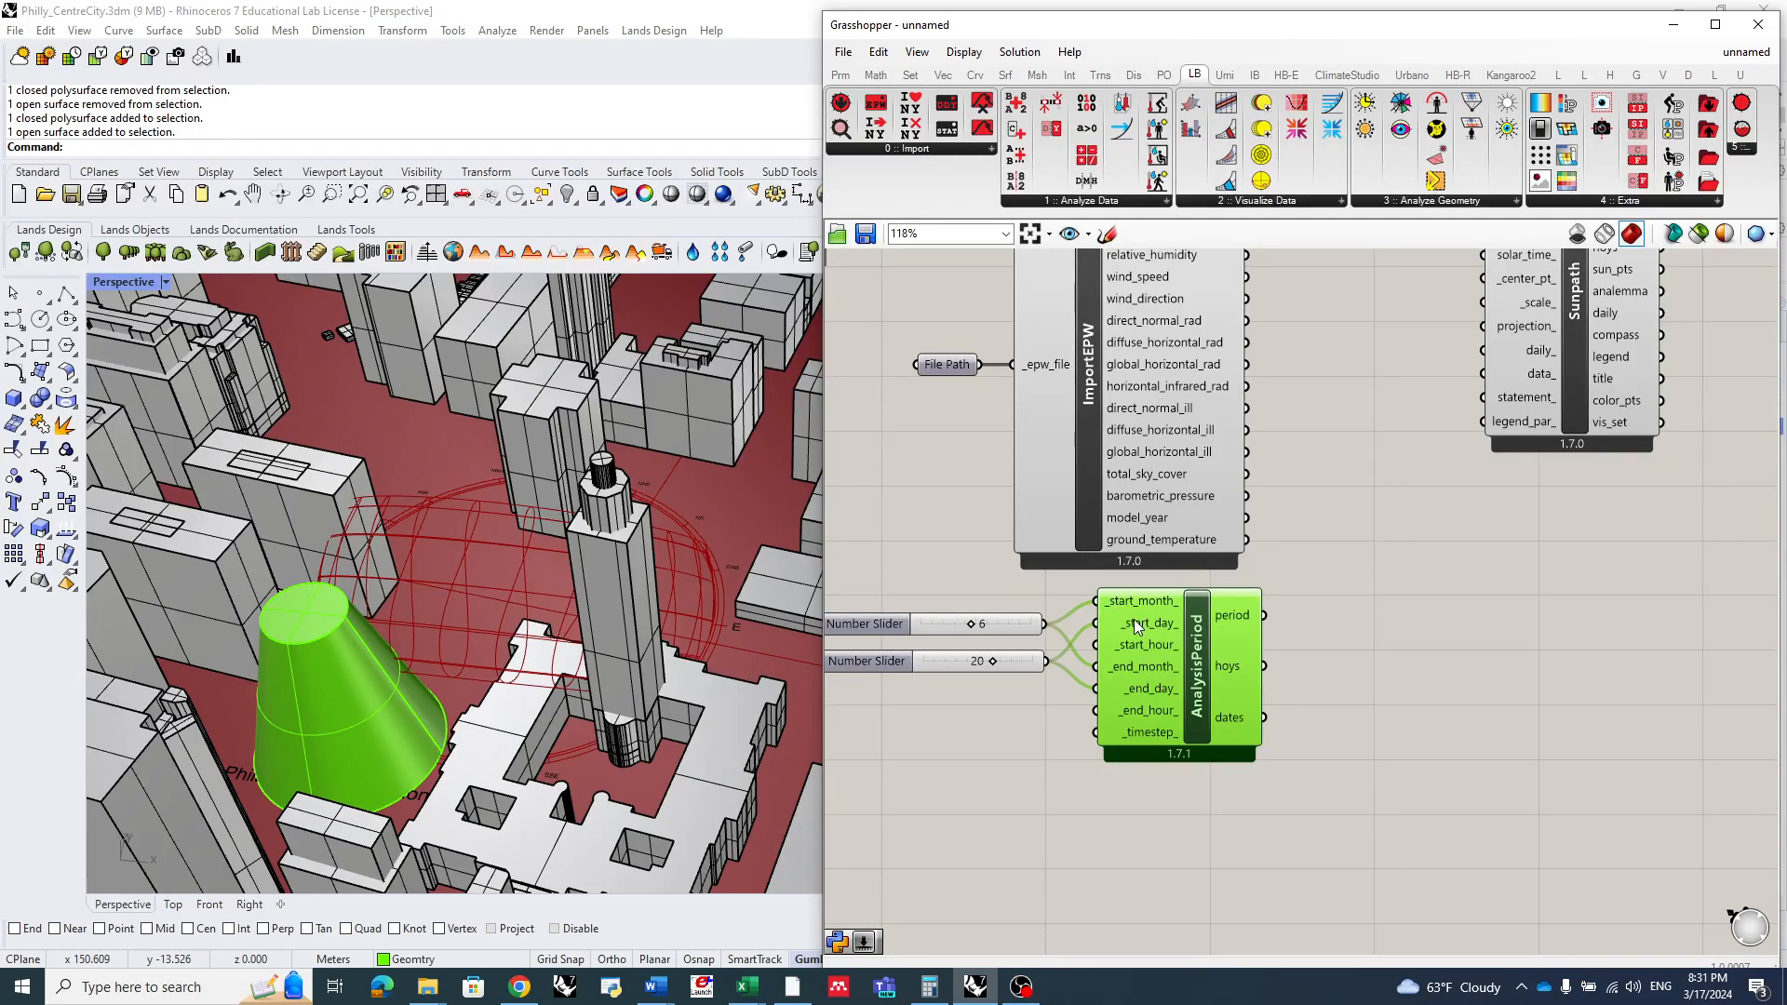
- Connect AnalysisPeriod's hoys output to Sunpath's hoys_ input and shift the Sunpath component away to clear the wiring
{"action": "scroll", "coordinate": [1123, 698], "scroll_direction": "down", "scroll_amount": 2}
{"action": "scroll", "coordinate": [1154, 703], "scroll_direction": "up", "scroll_amount": 1}
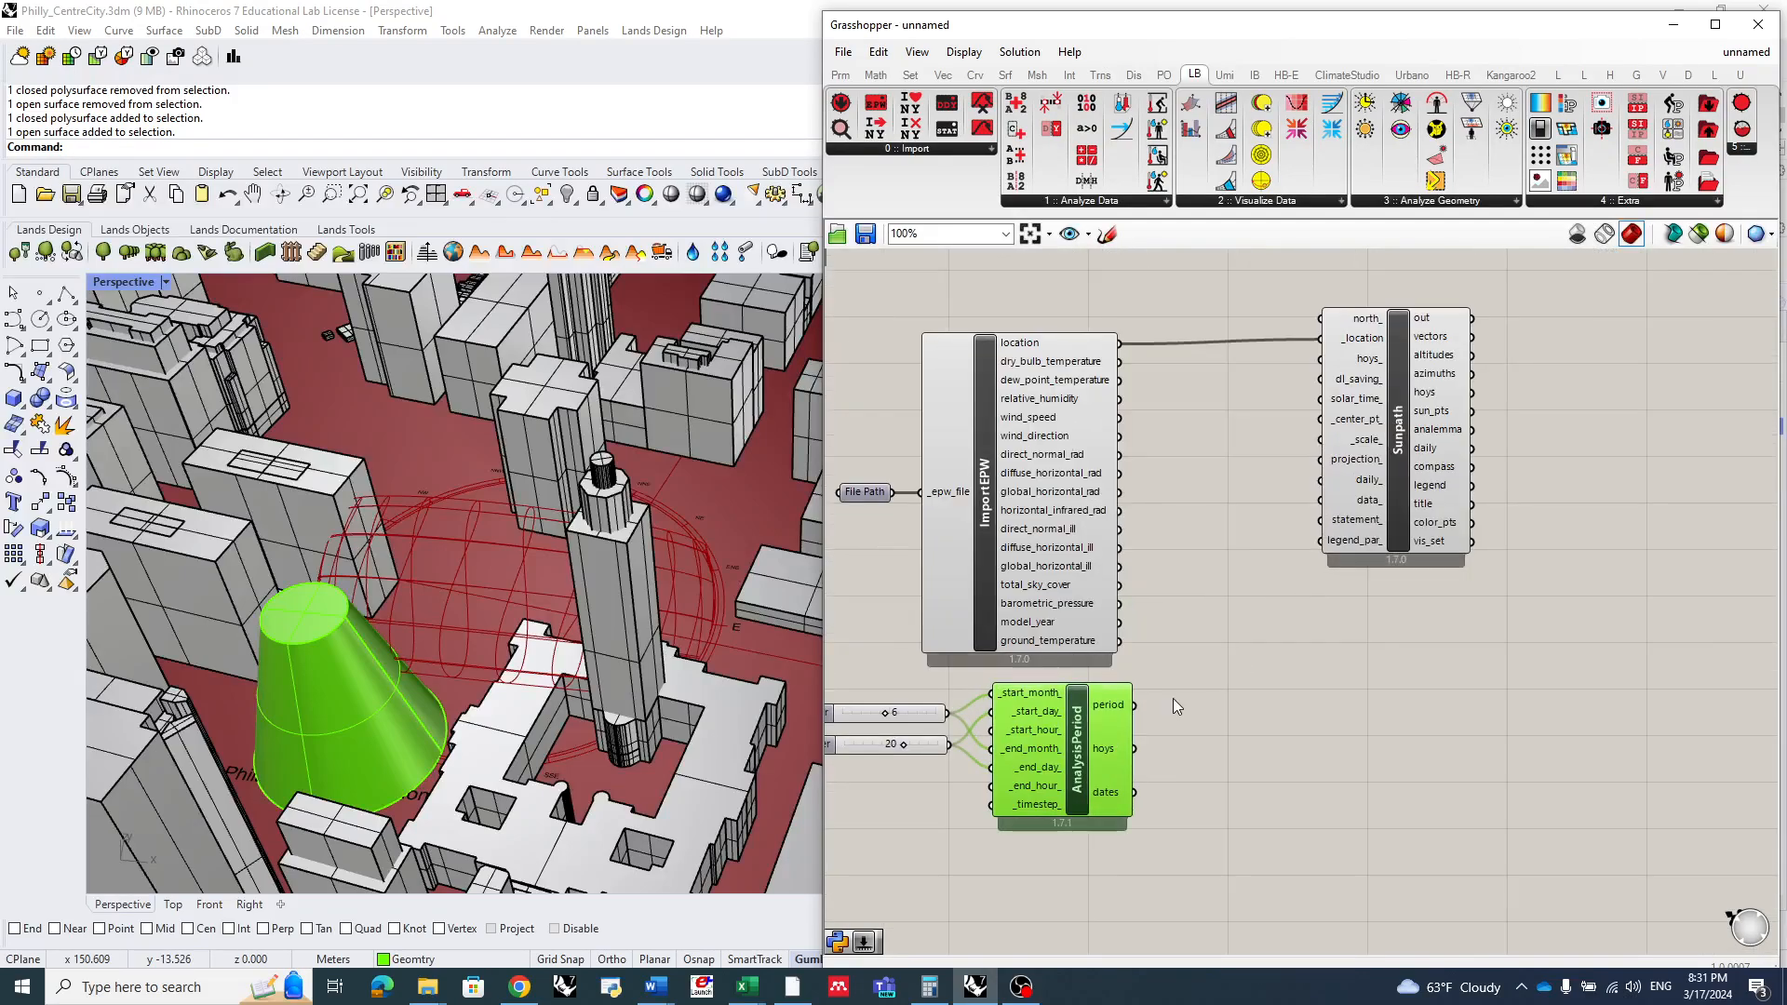
{"action": "left_click_drag", "start_coordinate": [1135, 750], "coordinate": [1321, 359]}
{"action": "left_click_drag", "start_coordinate": [1396, 424], "coordinate": [1430, 446]}
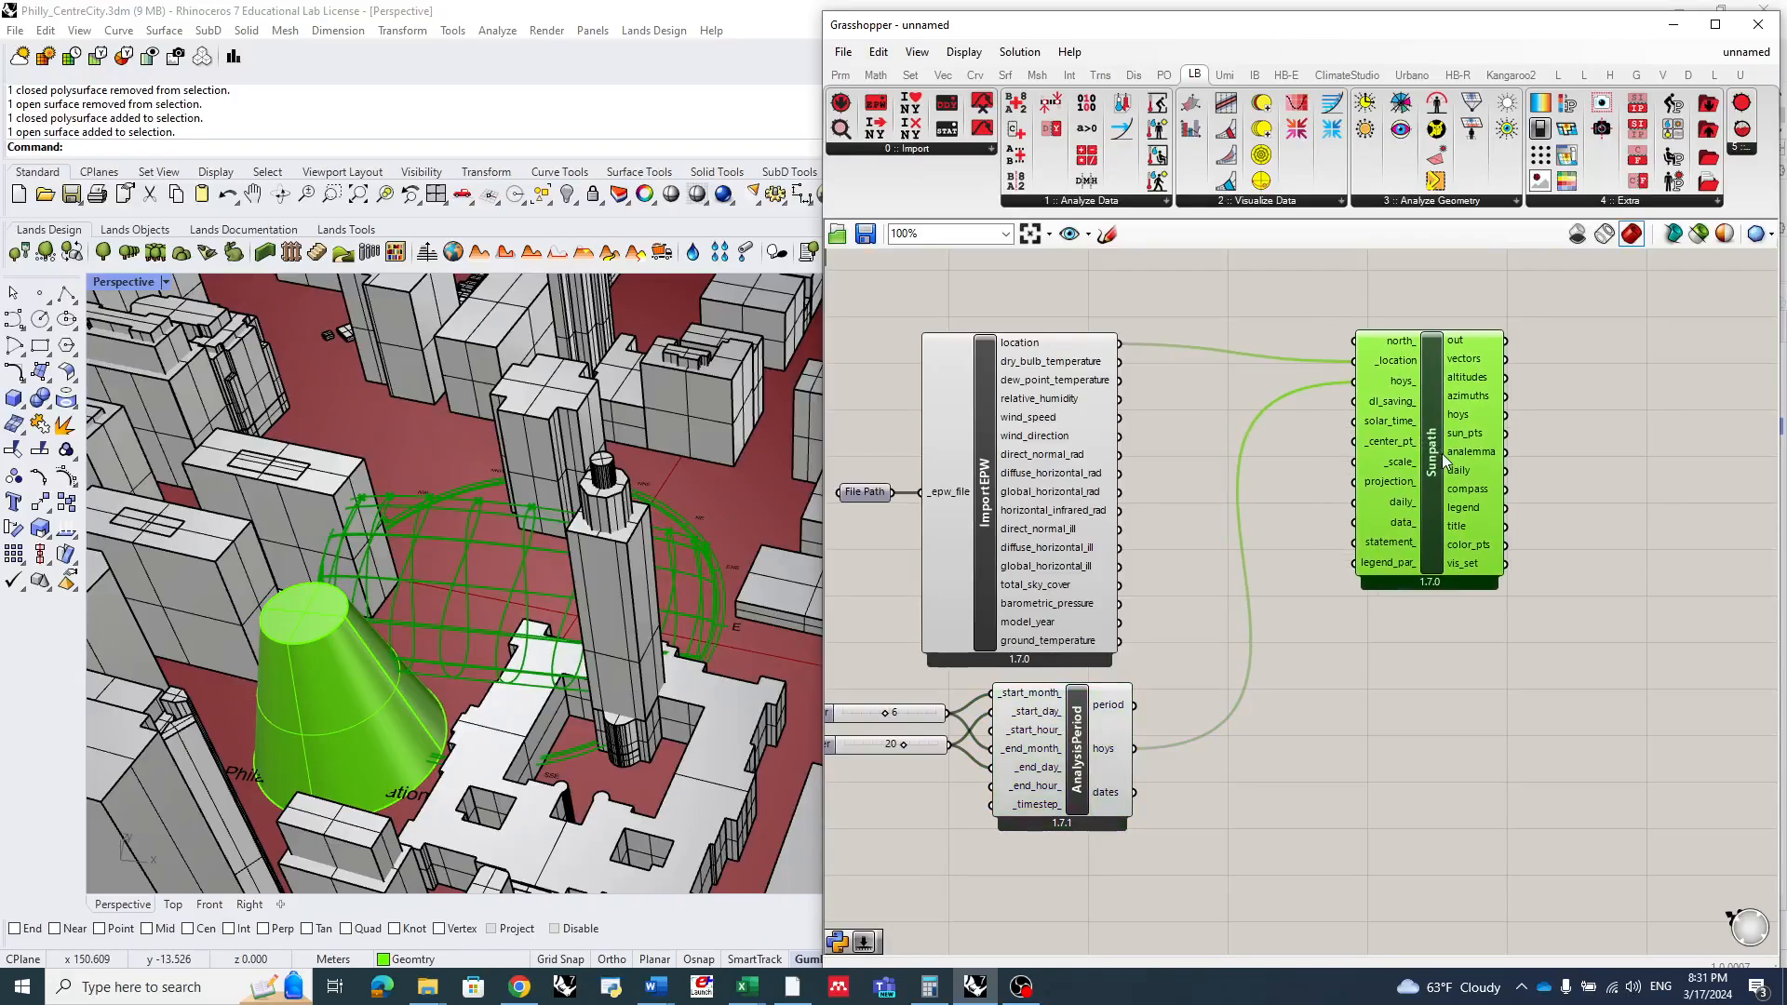
{"action": "scroll", "coordinate": [572, 595], "scroll_direction": "down", "scroll_amount": 4}
{"action": "scroll", "coordinate": [556, 605], "scroll_direction": "up", "scroll_amount": 2}
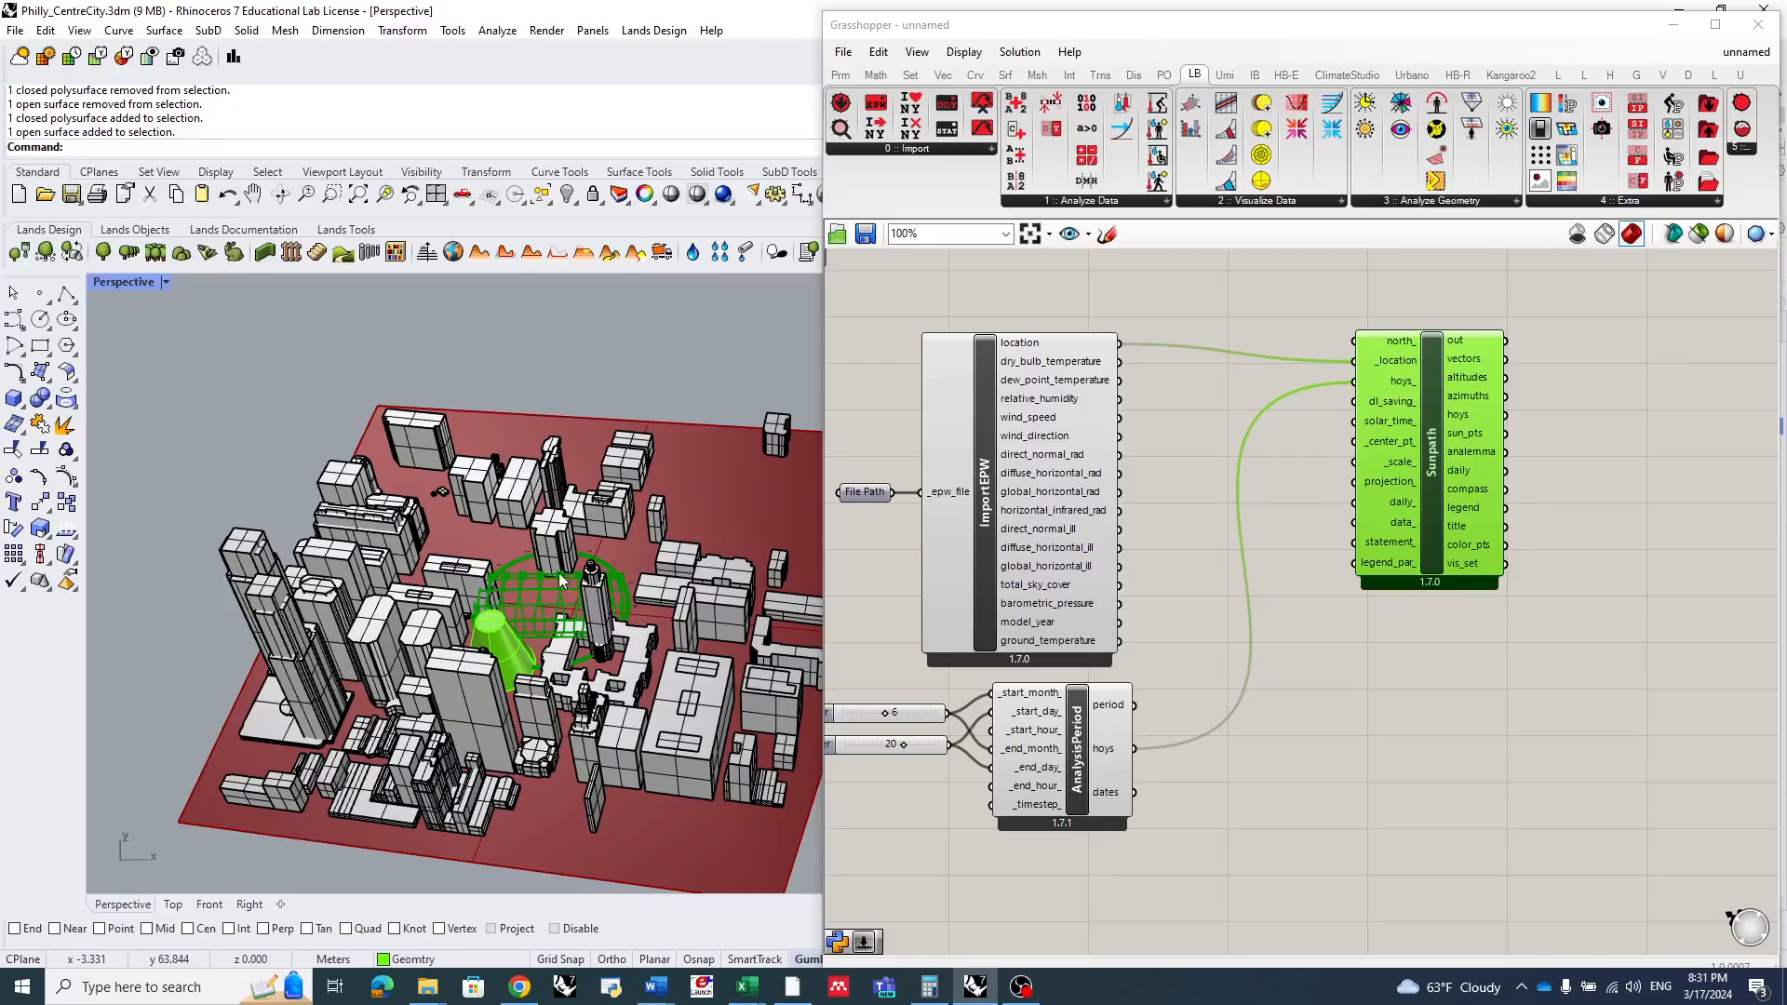
- Add a decimal number slider starting at 3.0, connect it to Sunpath's _scale_ input and place it beside that input
{"action": "double_click", "coordinate": [1332, 654]}
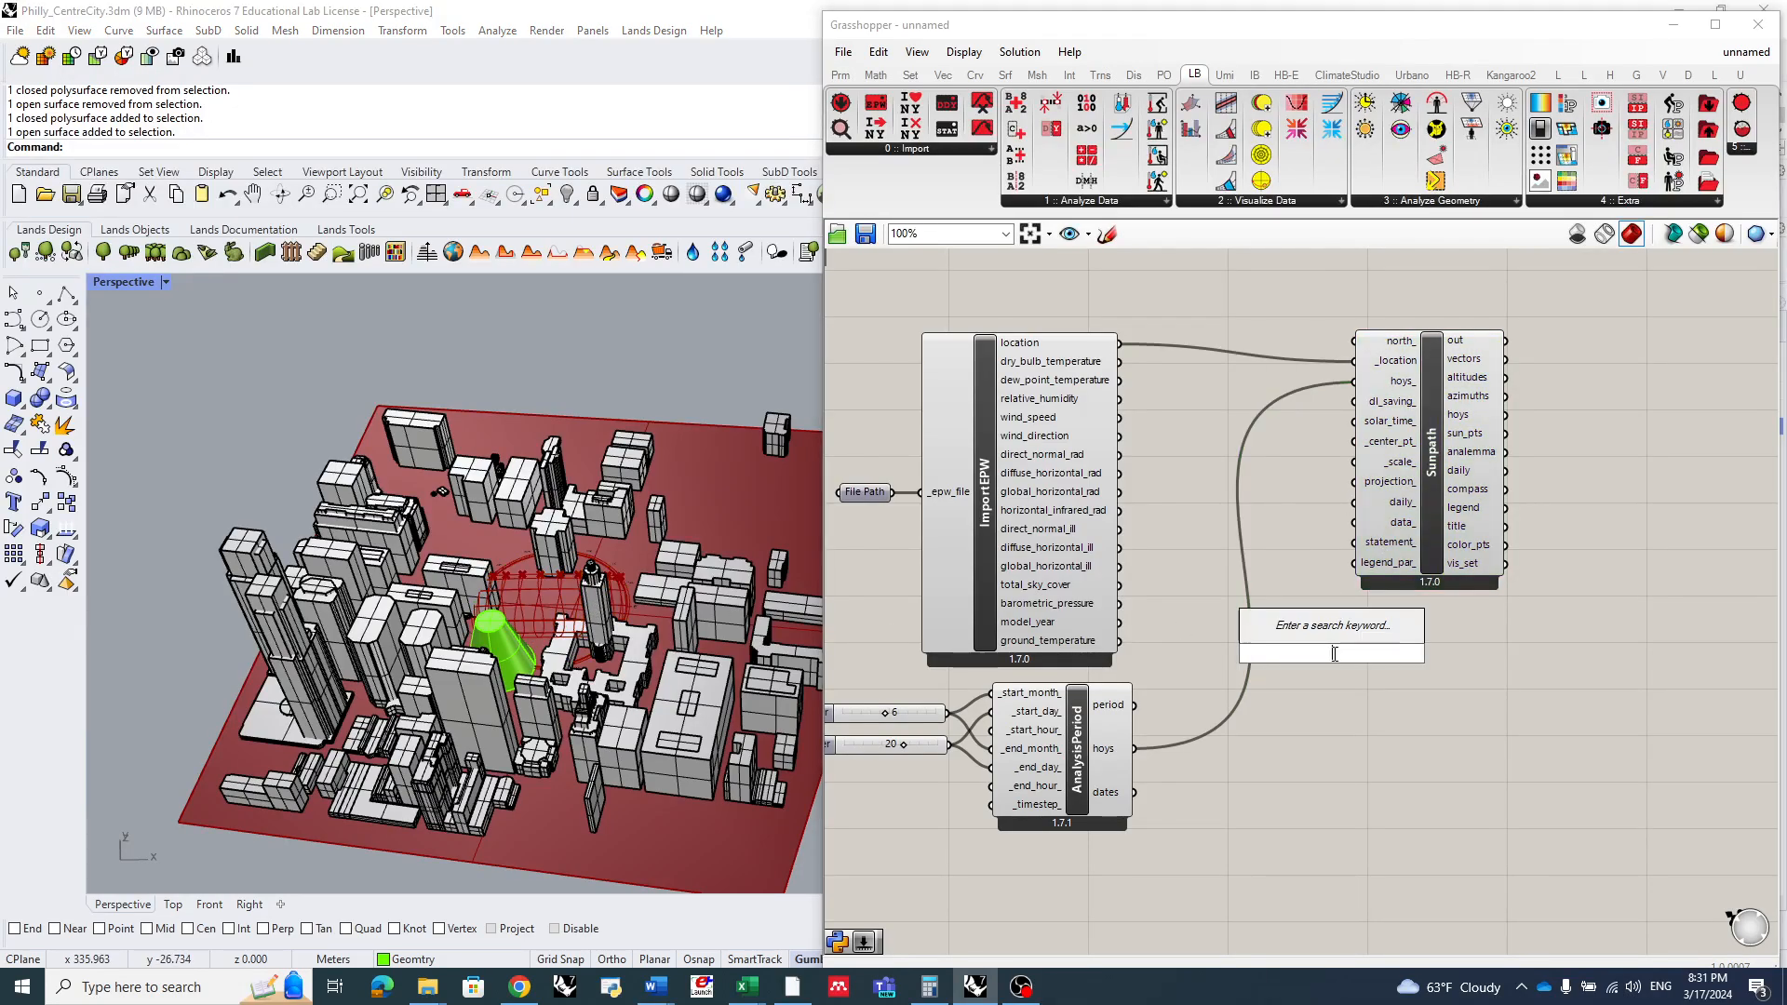
{"action": "type", "text": "3"}
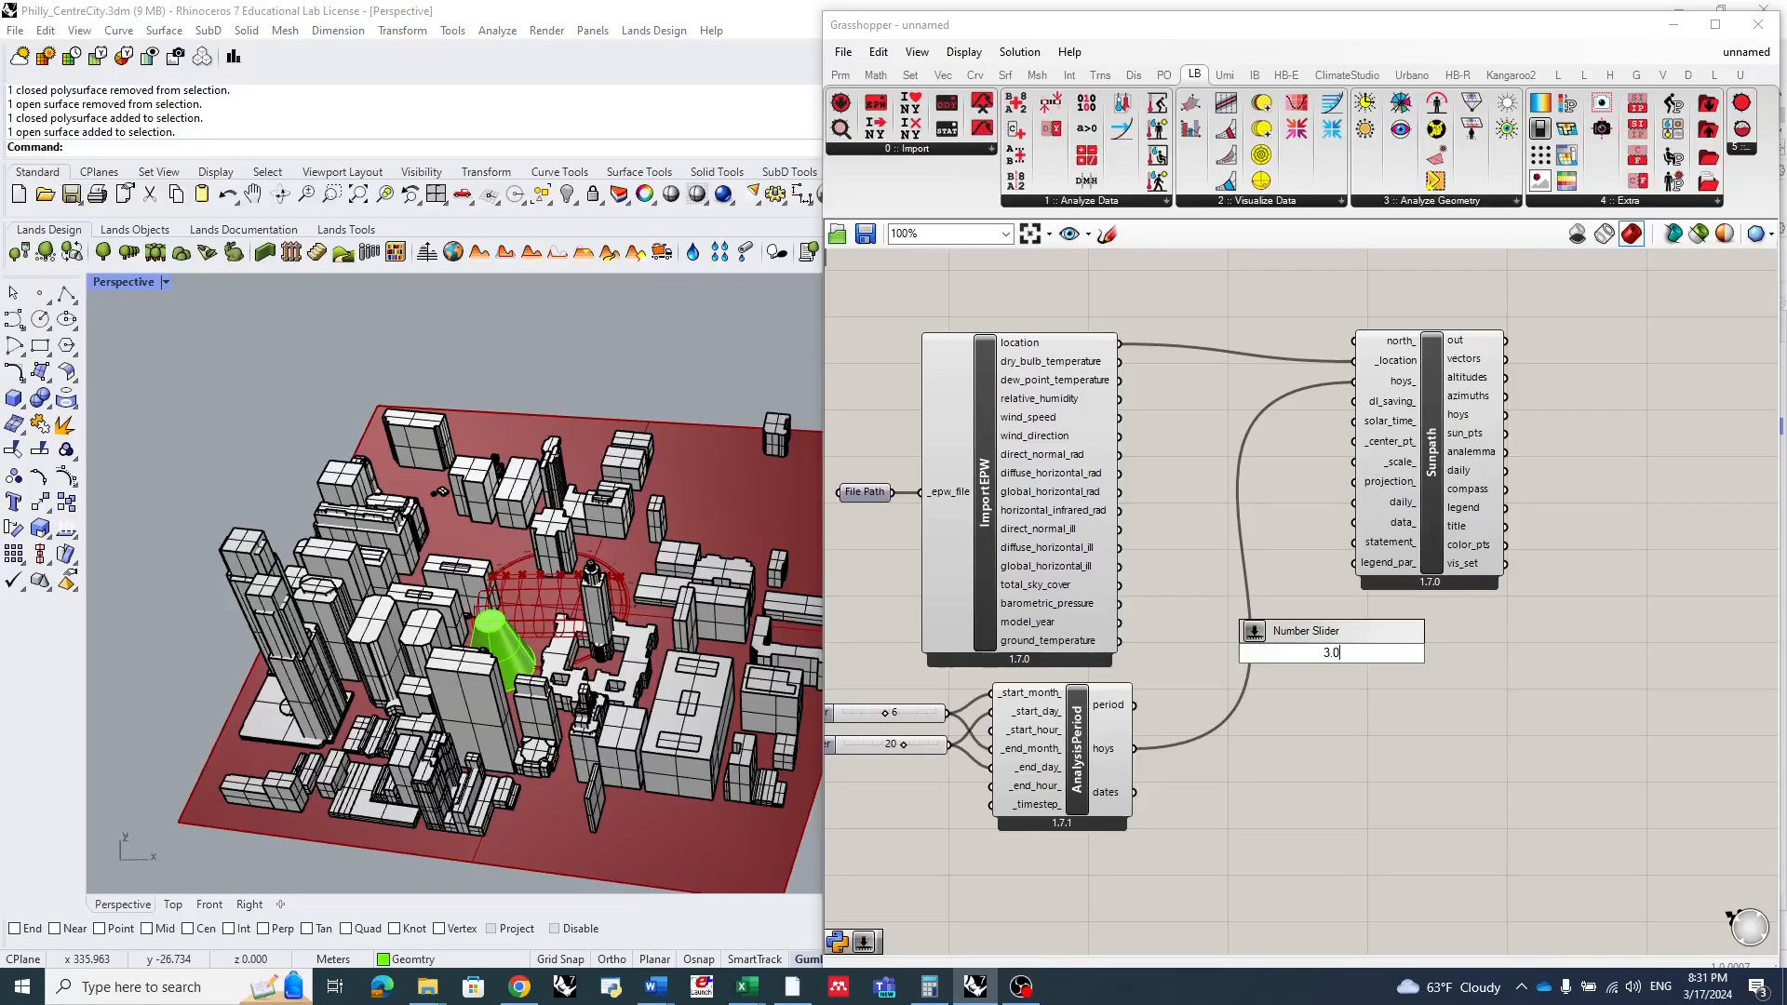
{"action": "key", "text": "Return"}
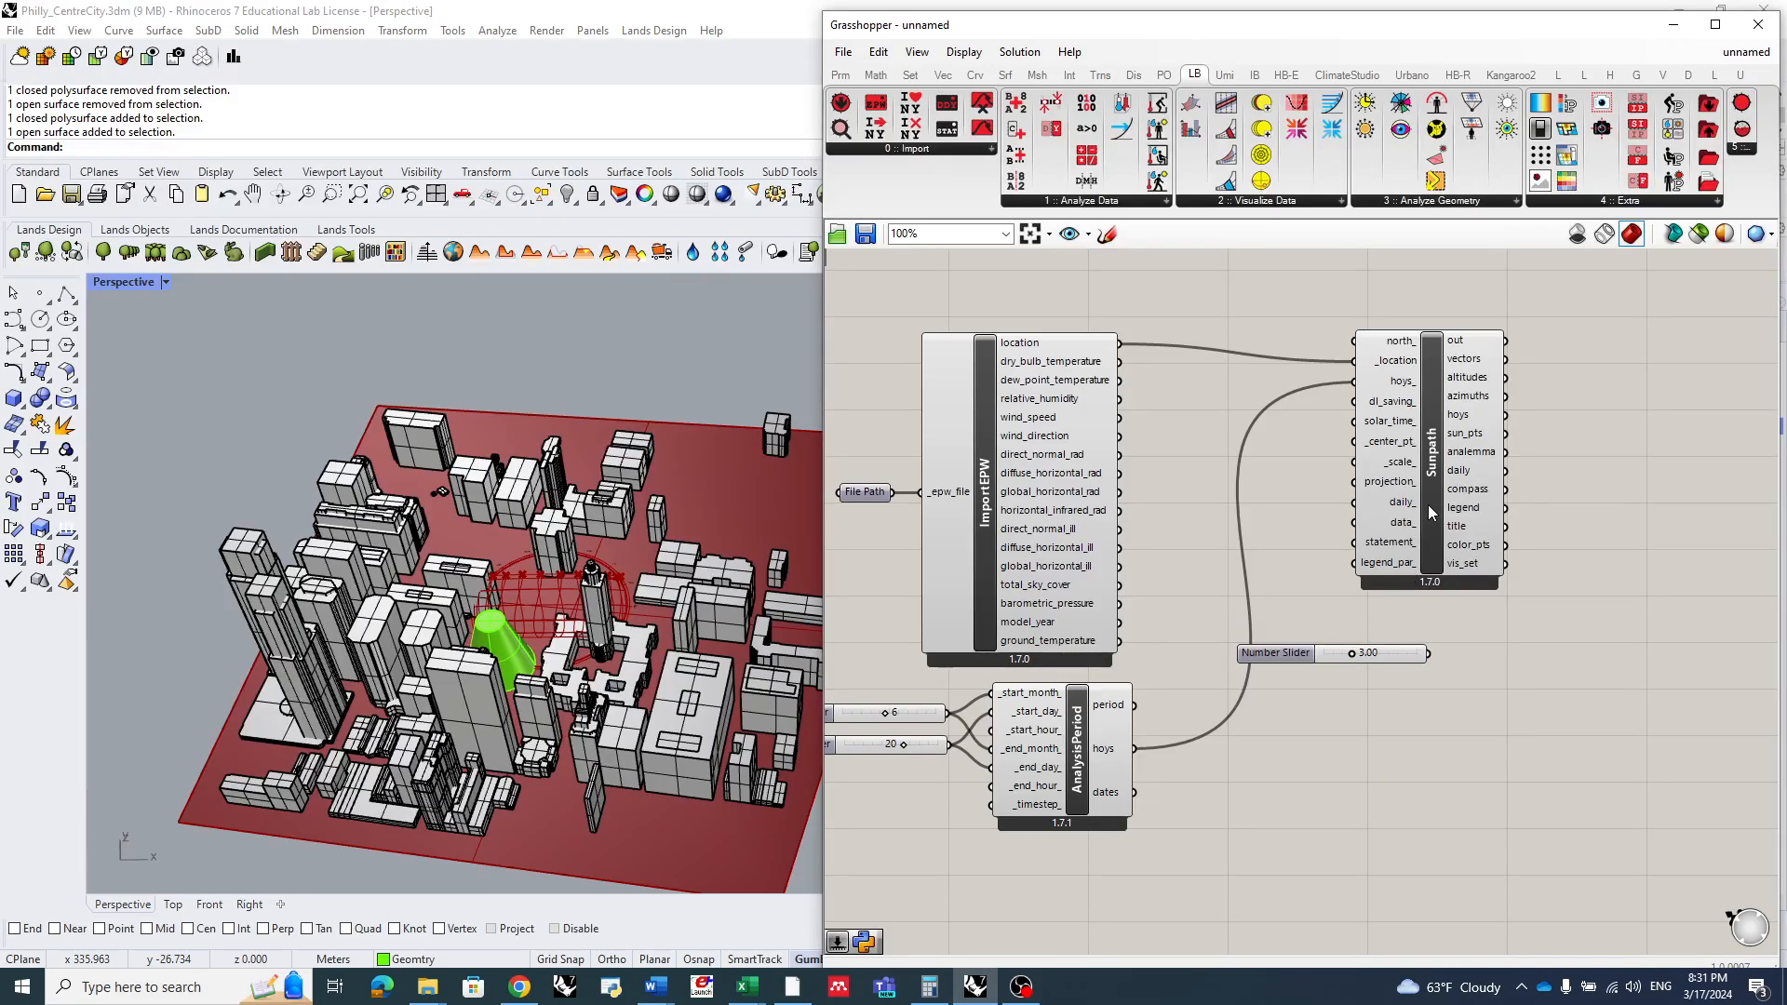
{"action": "left_click_drag", "start_coordinate": [1429, 505], "coordinate": [1481, 512]}
{"action": "left_click_drag", "start_coordinate": [1430, 654], "coordinate": [1398, 477]}
{"action": "left_click_drag", "start_coordinate": [1318, 657], "coordinate": [1294, 493]}
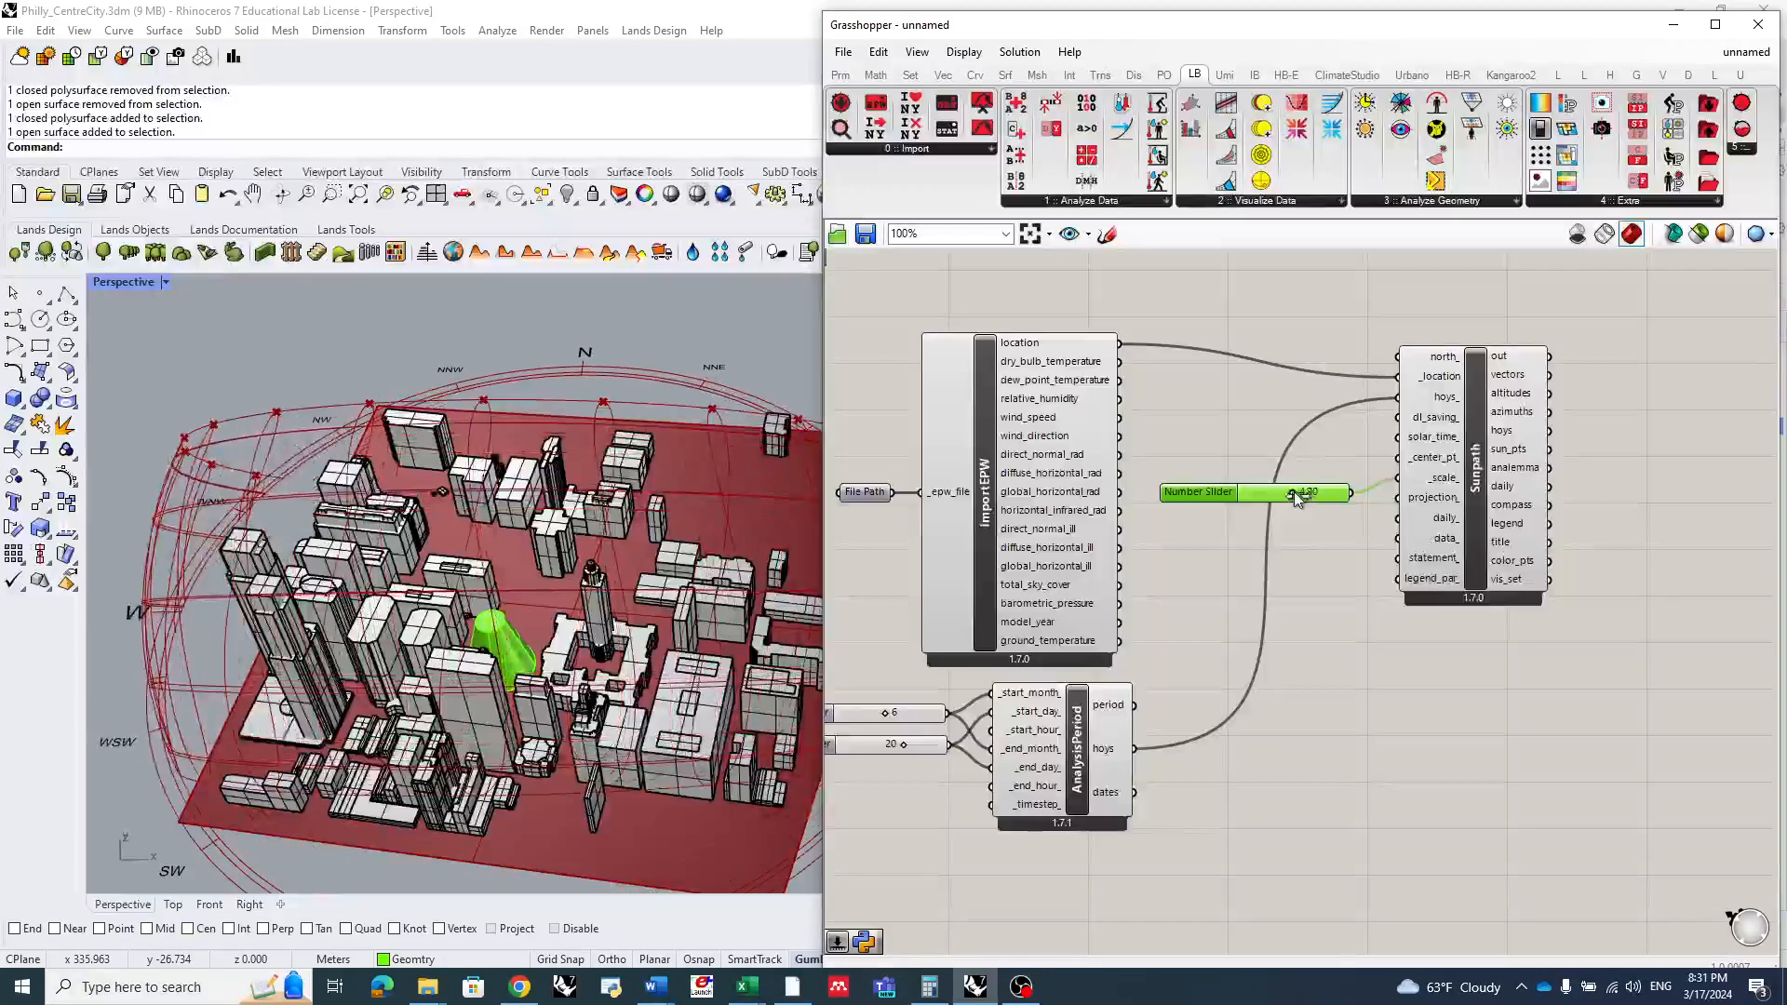
- Set the Sunpath scale slider to 5.60 so the sun path surrounds the whole city model
{"action": "scroll", "coordinate": [636, 579], "scroll_direction": "down", "scroll_amount": 8}
{"action": "right_click_drag", "start_coordinate": [637, 579], "coordinate": [745, 563]}
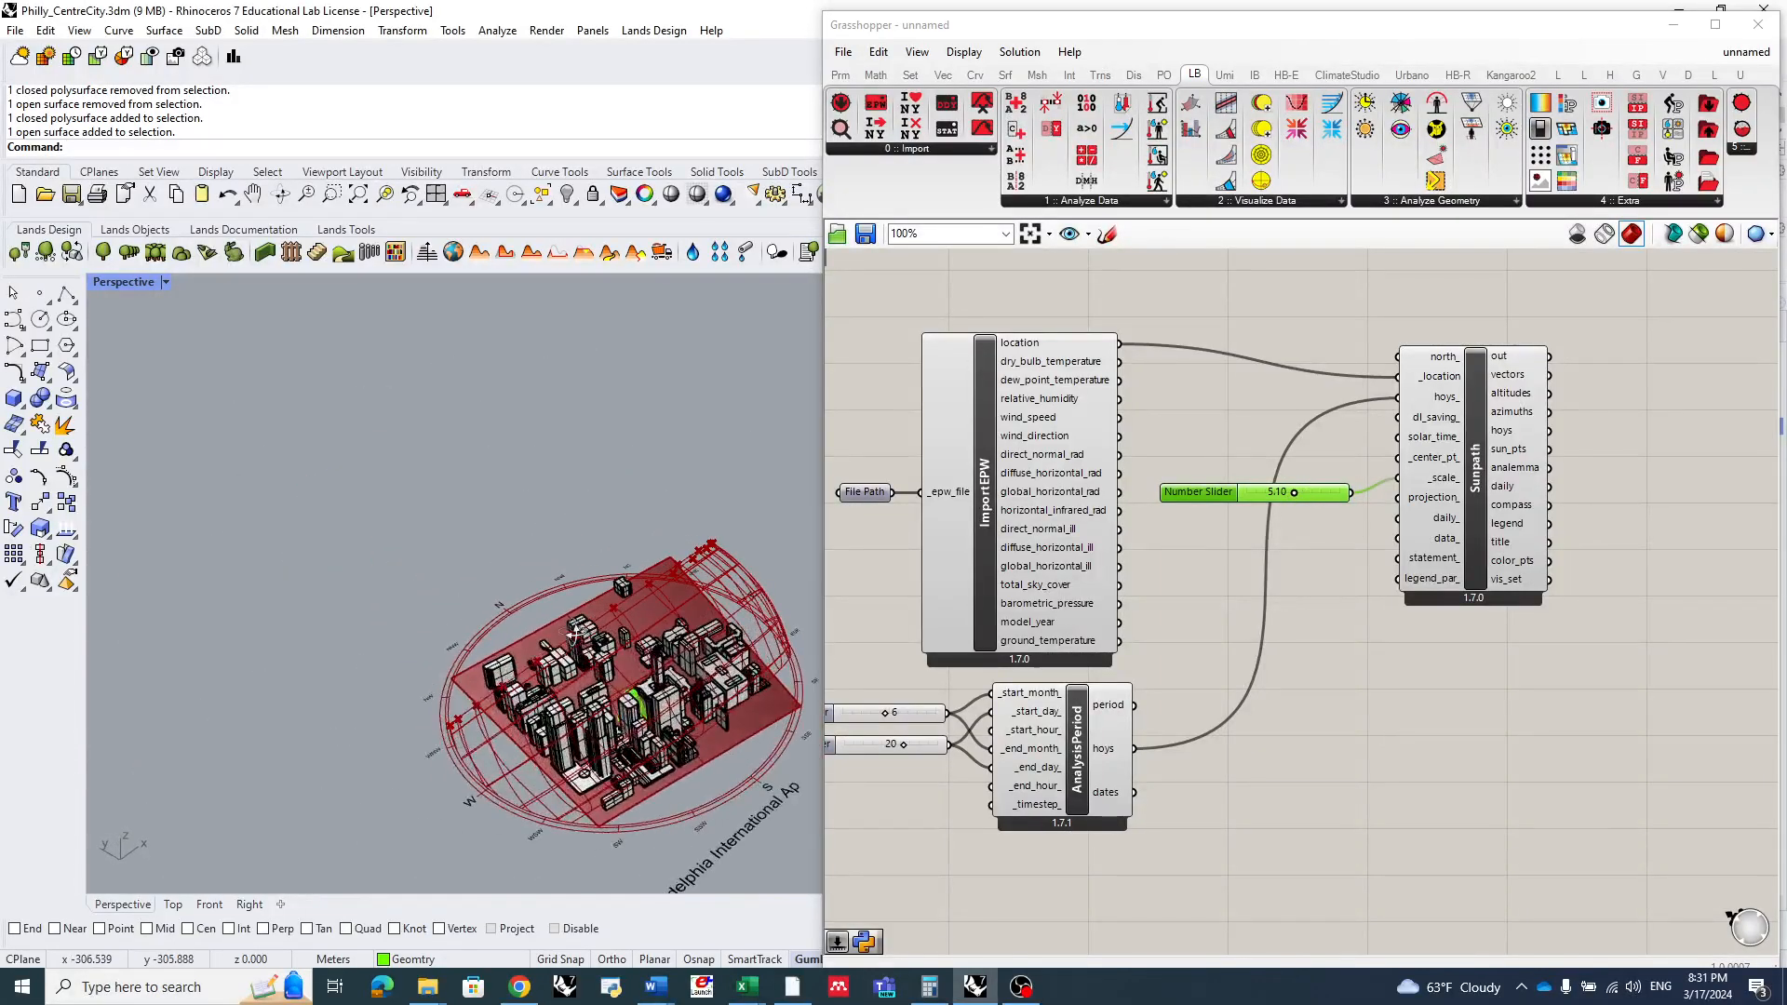
{"action": "scroll", "coordinate": [745, 605], "scroll_direction": "up", "scroll_amount": 2}
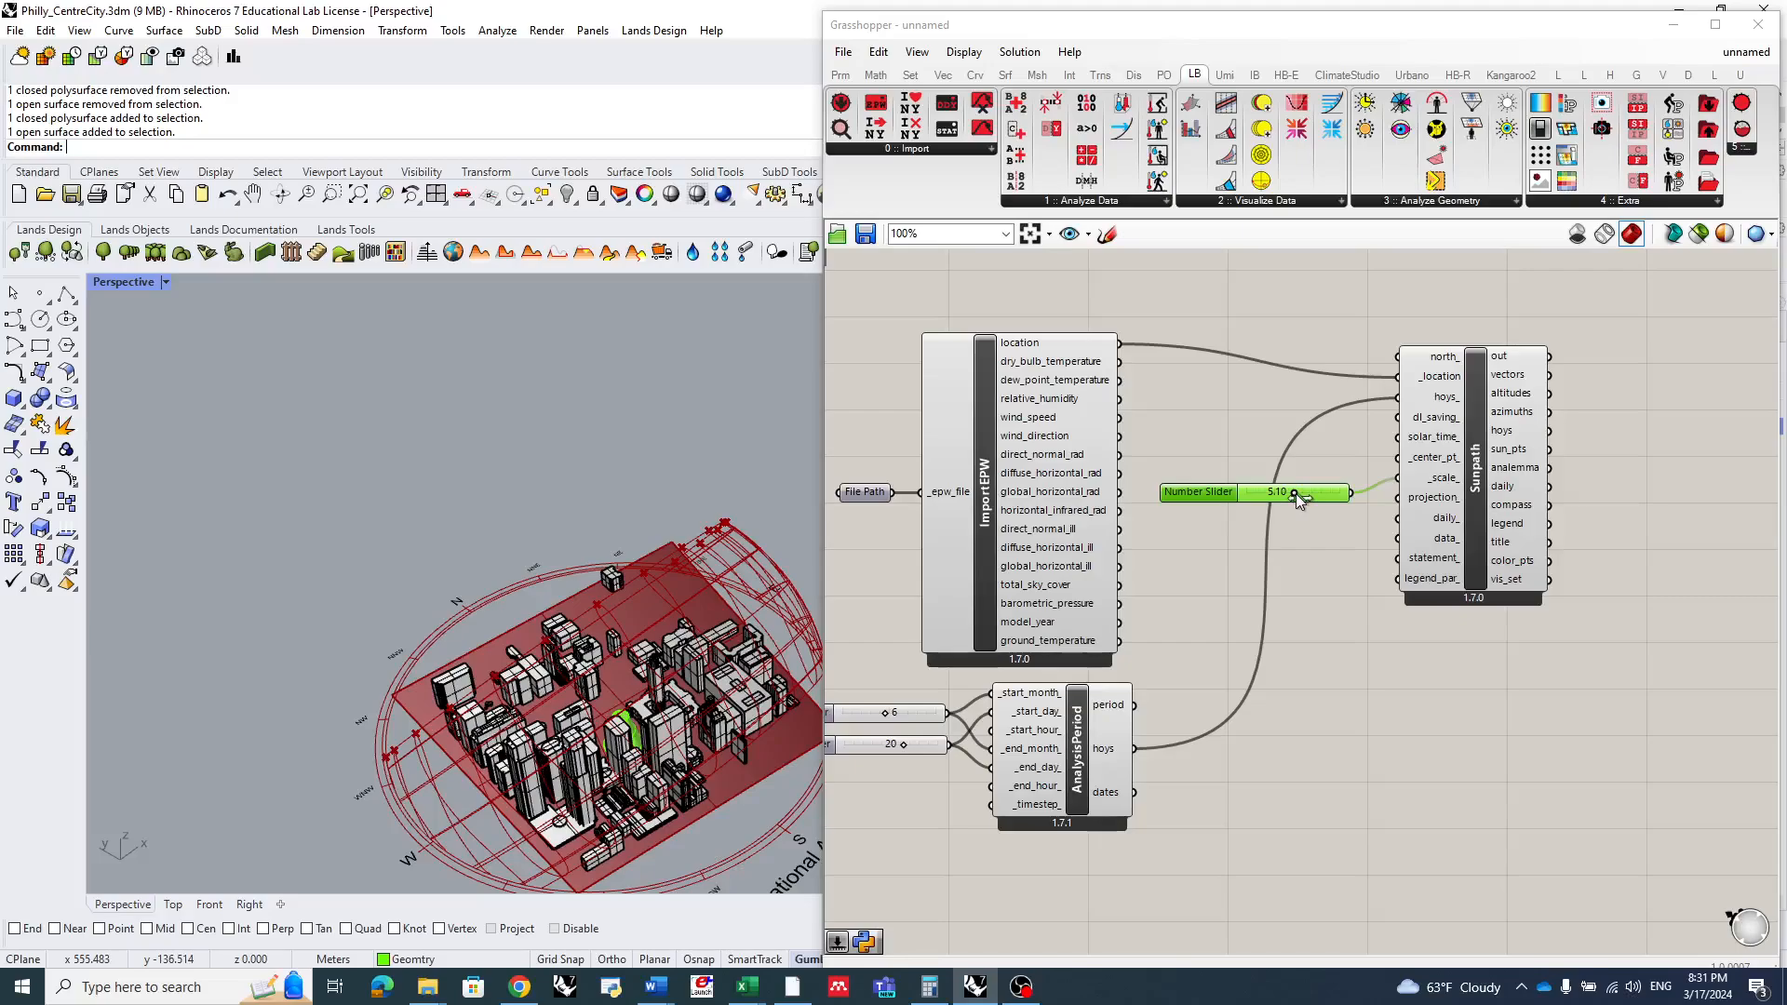
{"action": "left_click_drag", "start_coordinate": [1296, 492], "coordinate": [1301, 493]}
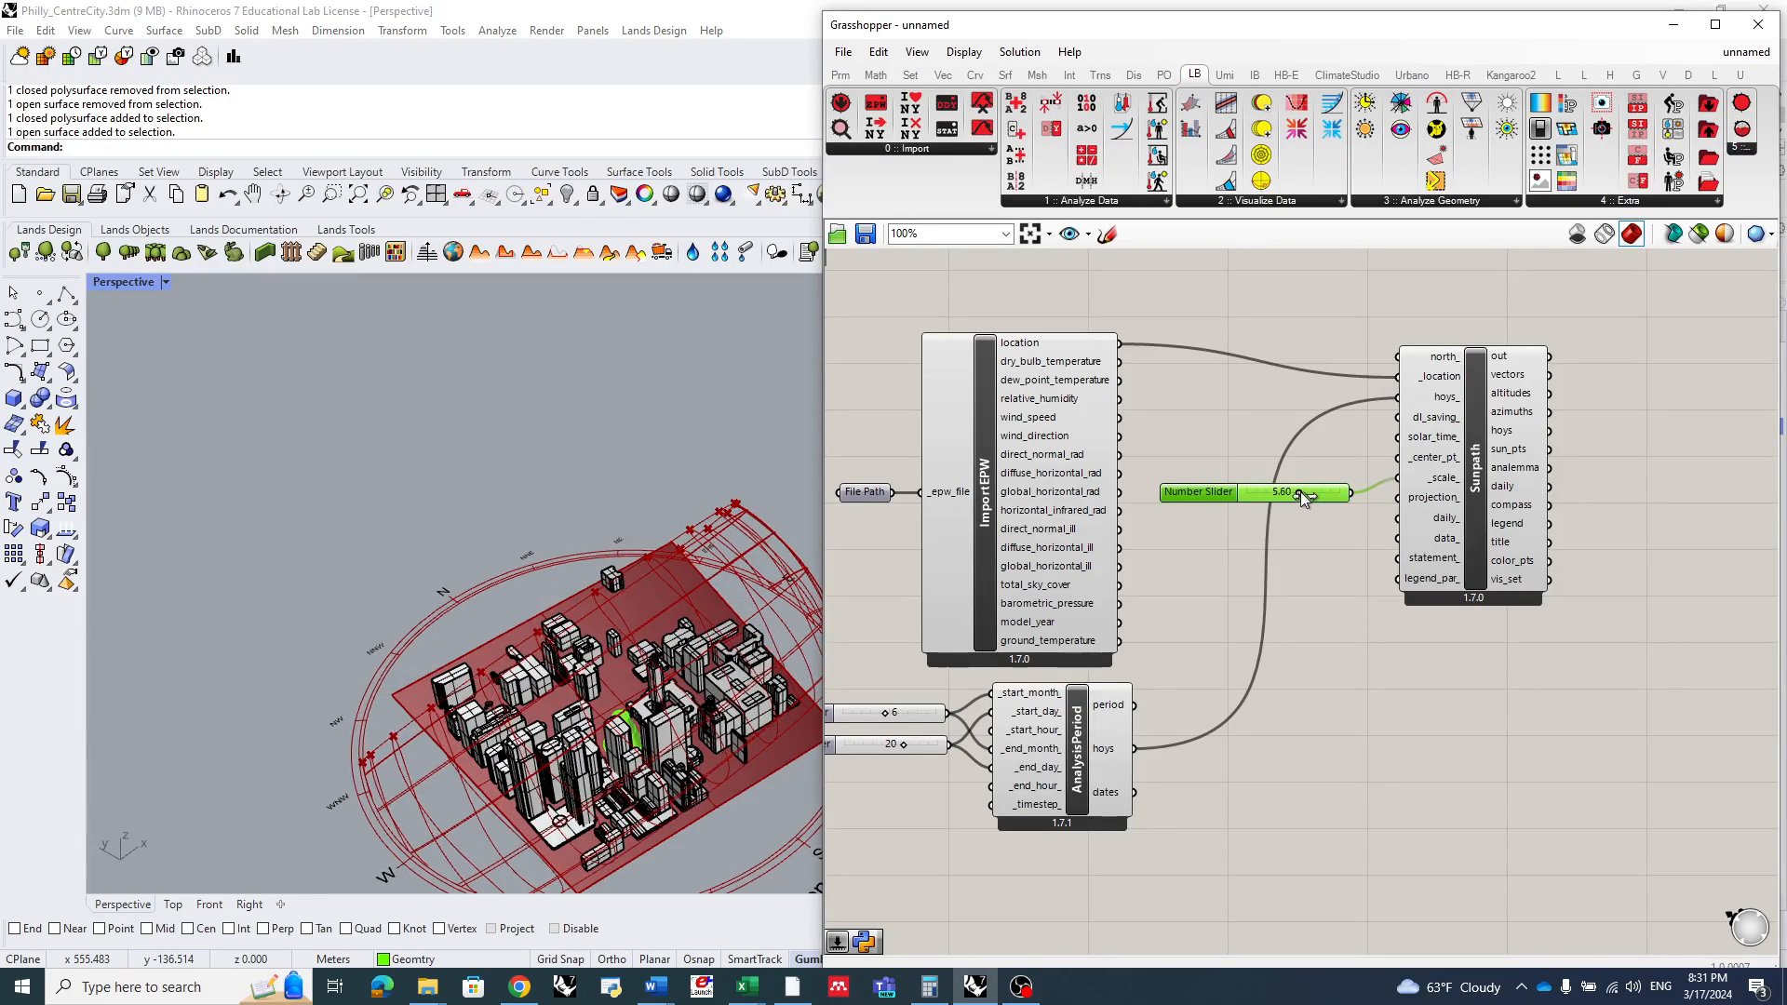
{"action": "right_click_drag", "start_coordinate": [660, 704], "coordinate": [520, 749]}
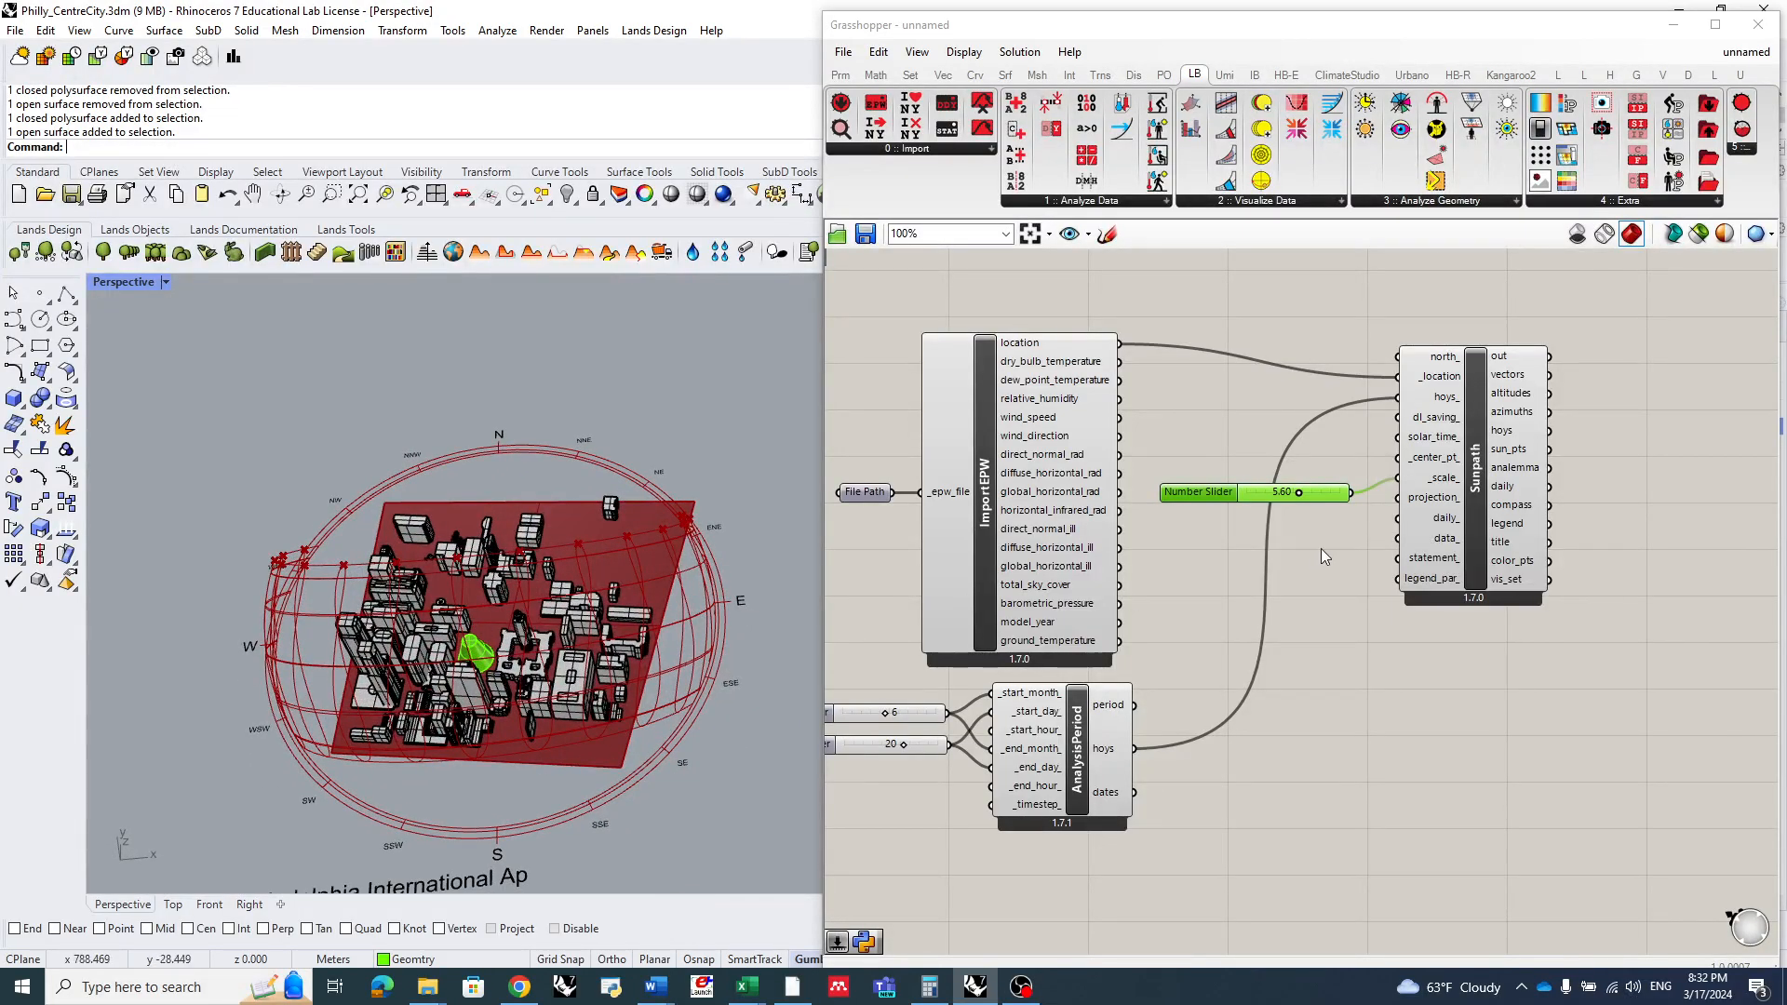
{"action": "left_click_drag", "start_coordinate": [1215, 488], "coordinate": [1227, 484]}
- Add a Point parameter above the scale slider, near Sunpath's _center_pt_ input
{"action": "double_click", "coordinate": [1215, 441]}
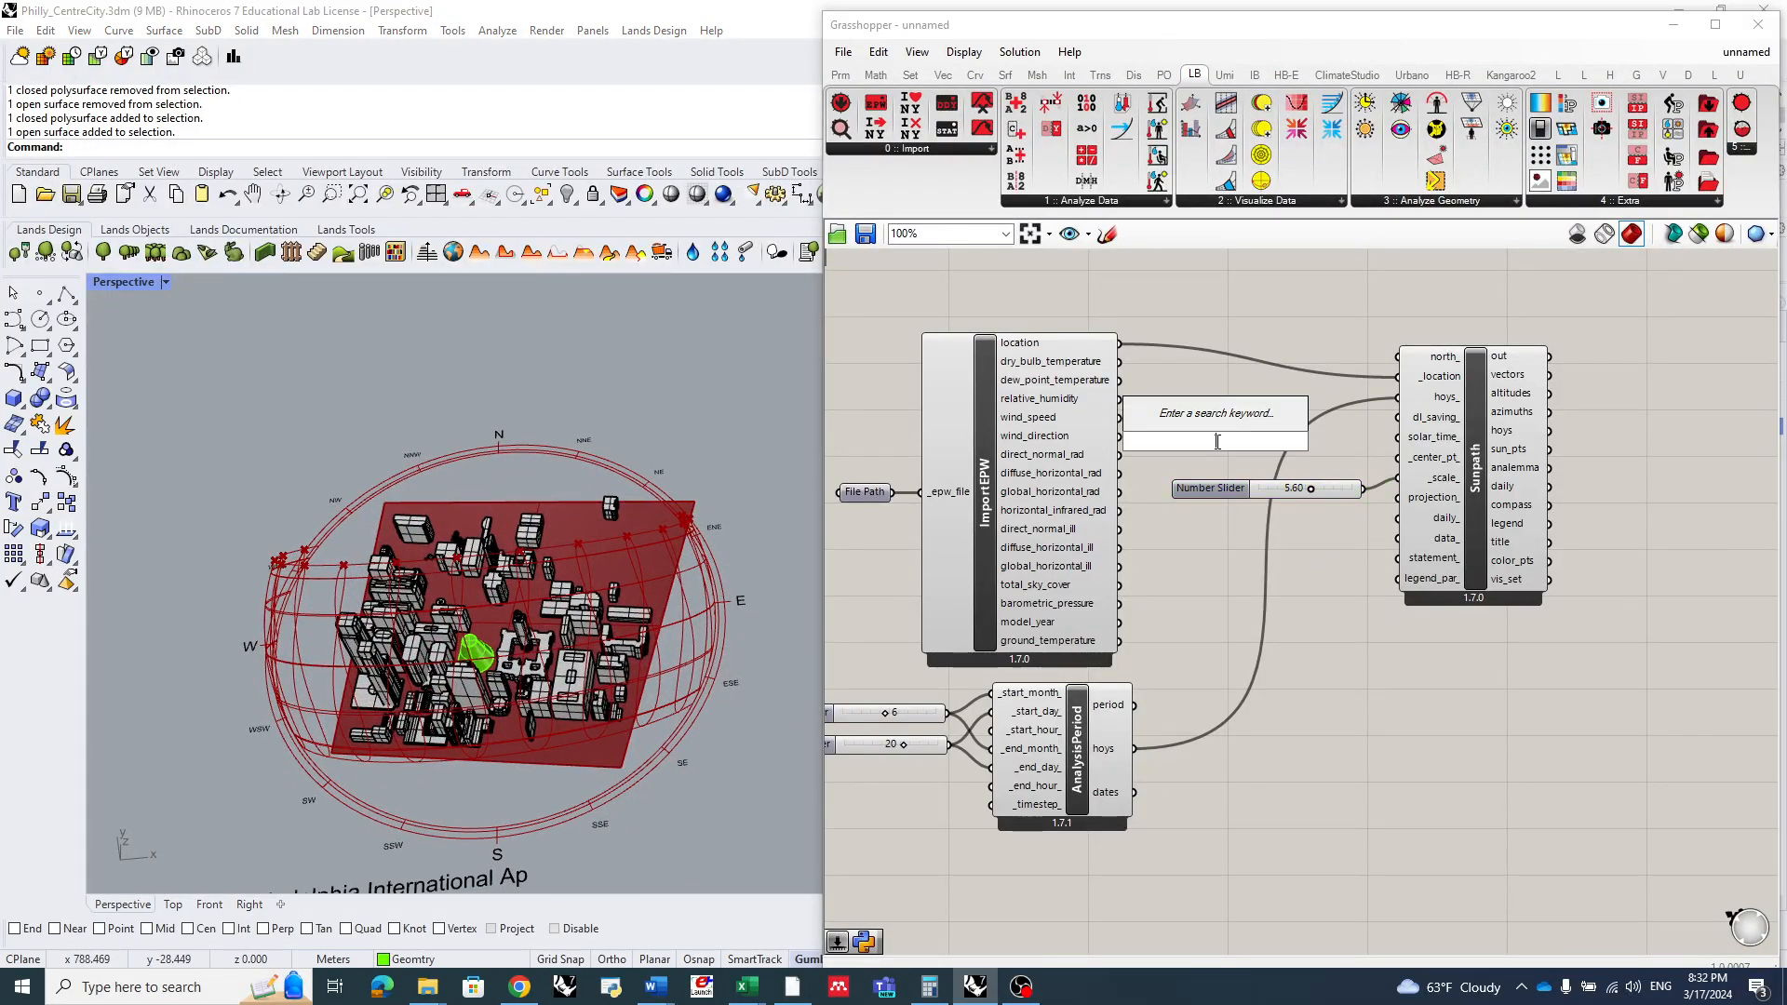
{"action": "type", "text": "point"}
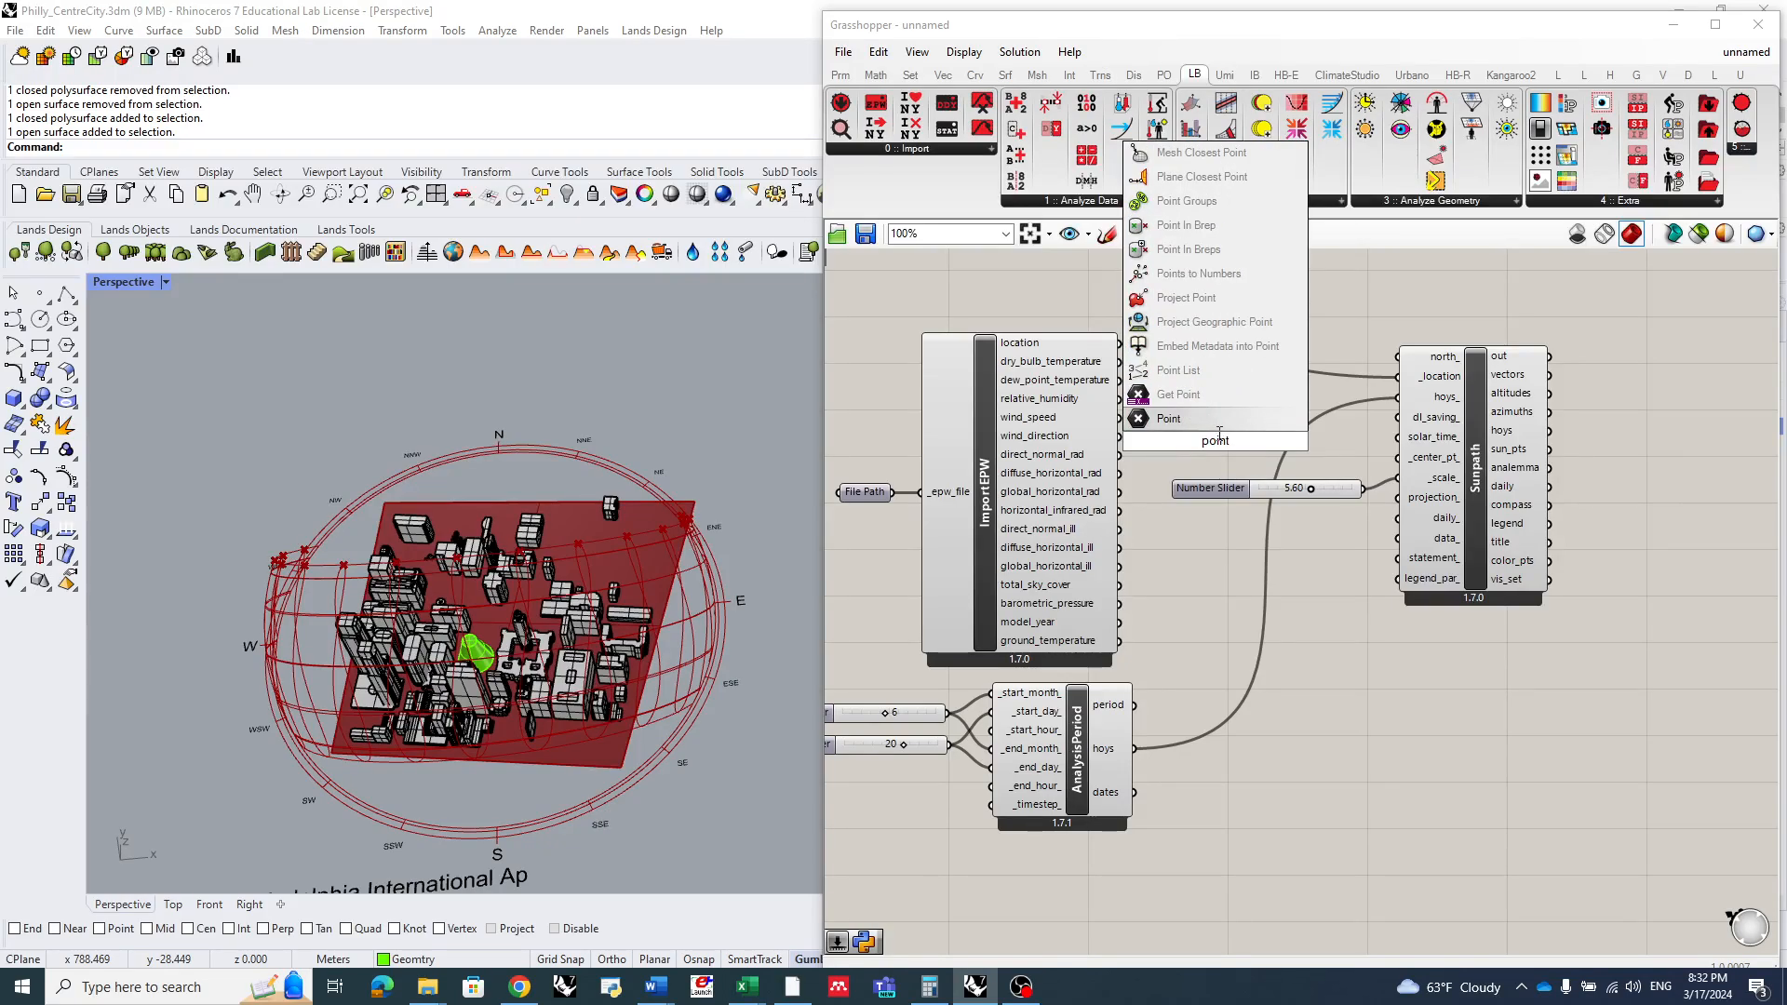
{"action": "key", "text": "Return"}
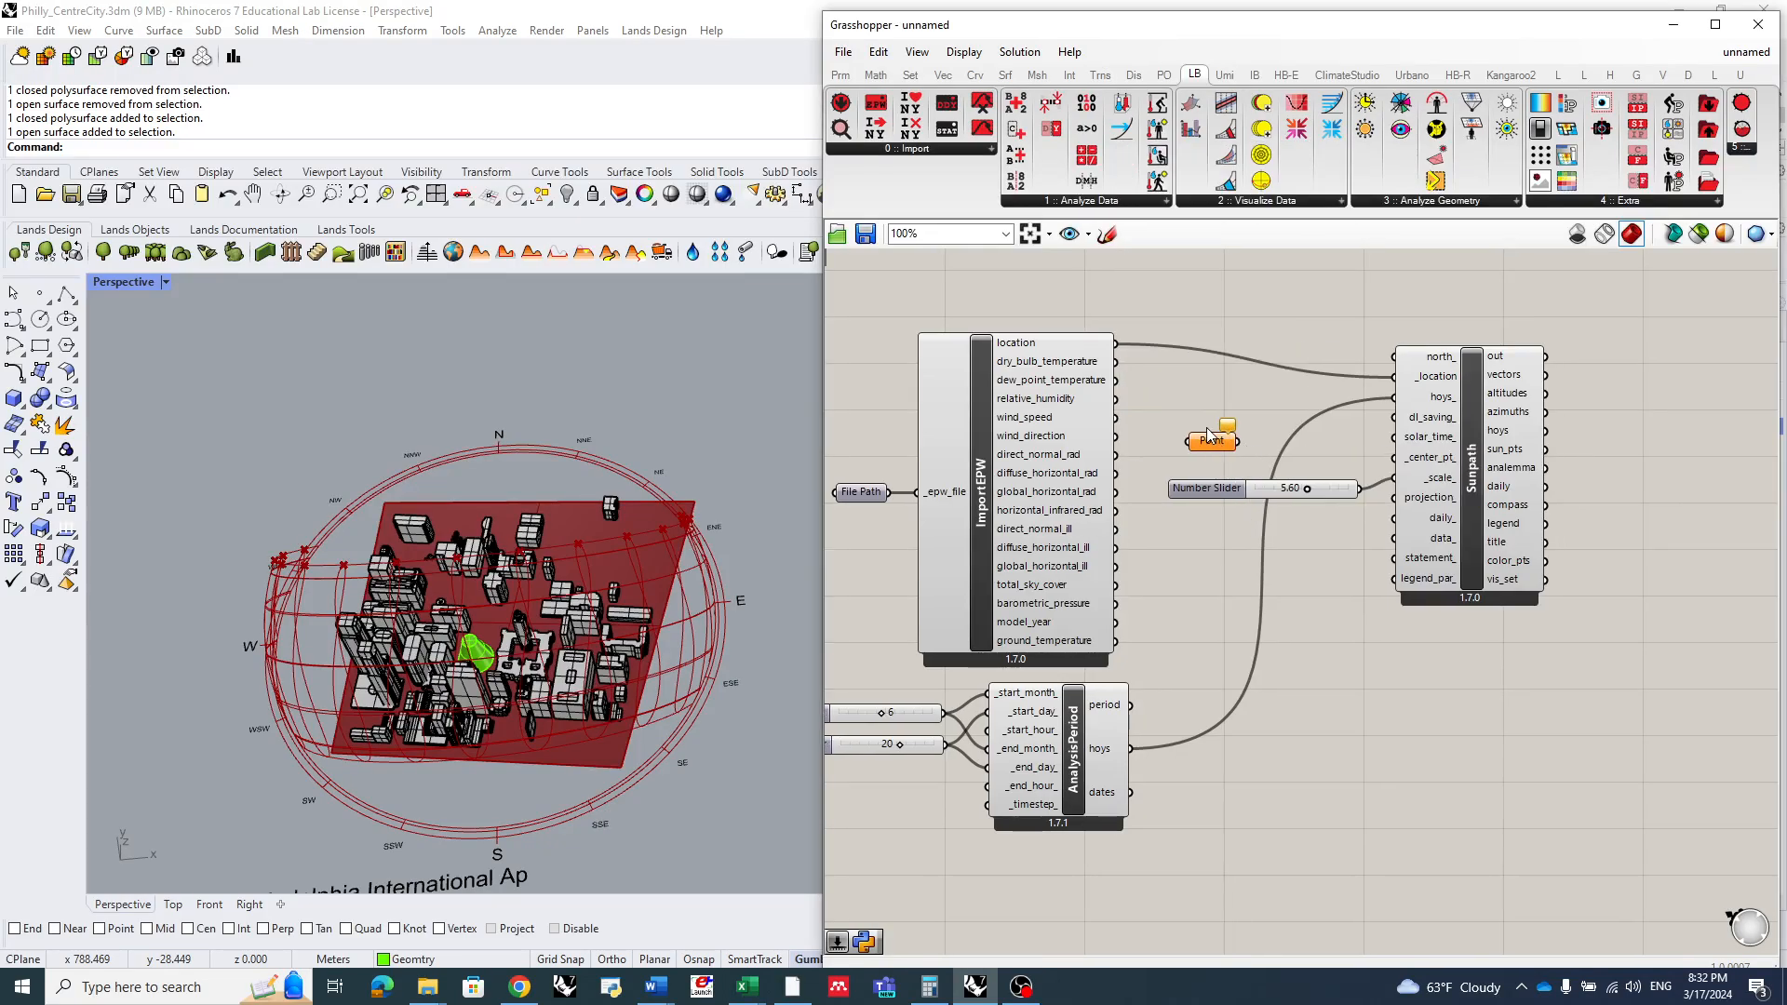
- Assign the Point parameter a point at the base of the slender courtyard-building tower and connect it to Sunpath's _center_pt_ input
{"action": "right_click", "coordinate": [1208, 428]}
{"action": "right_click", "coordinate": [1206, 440]}
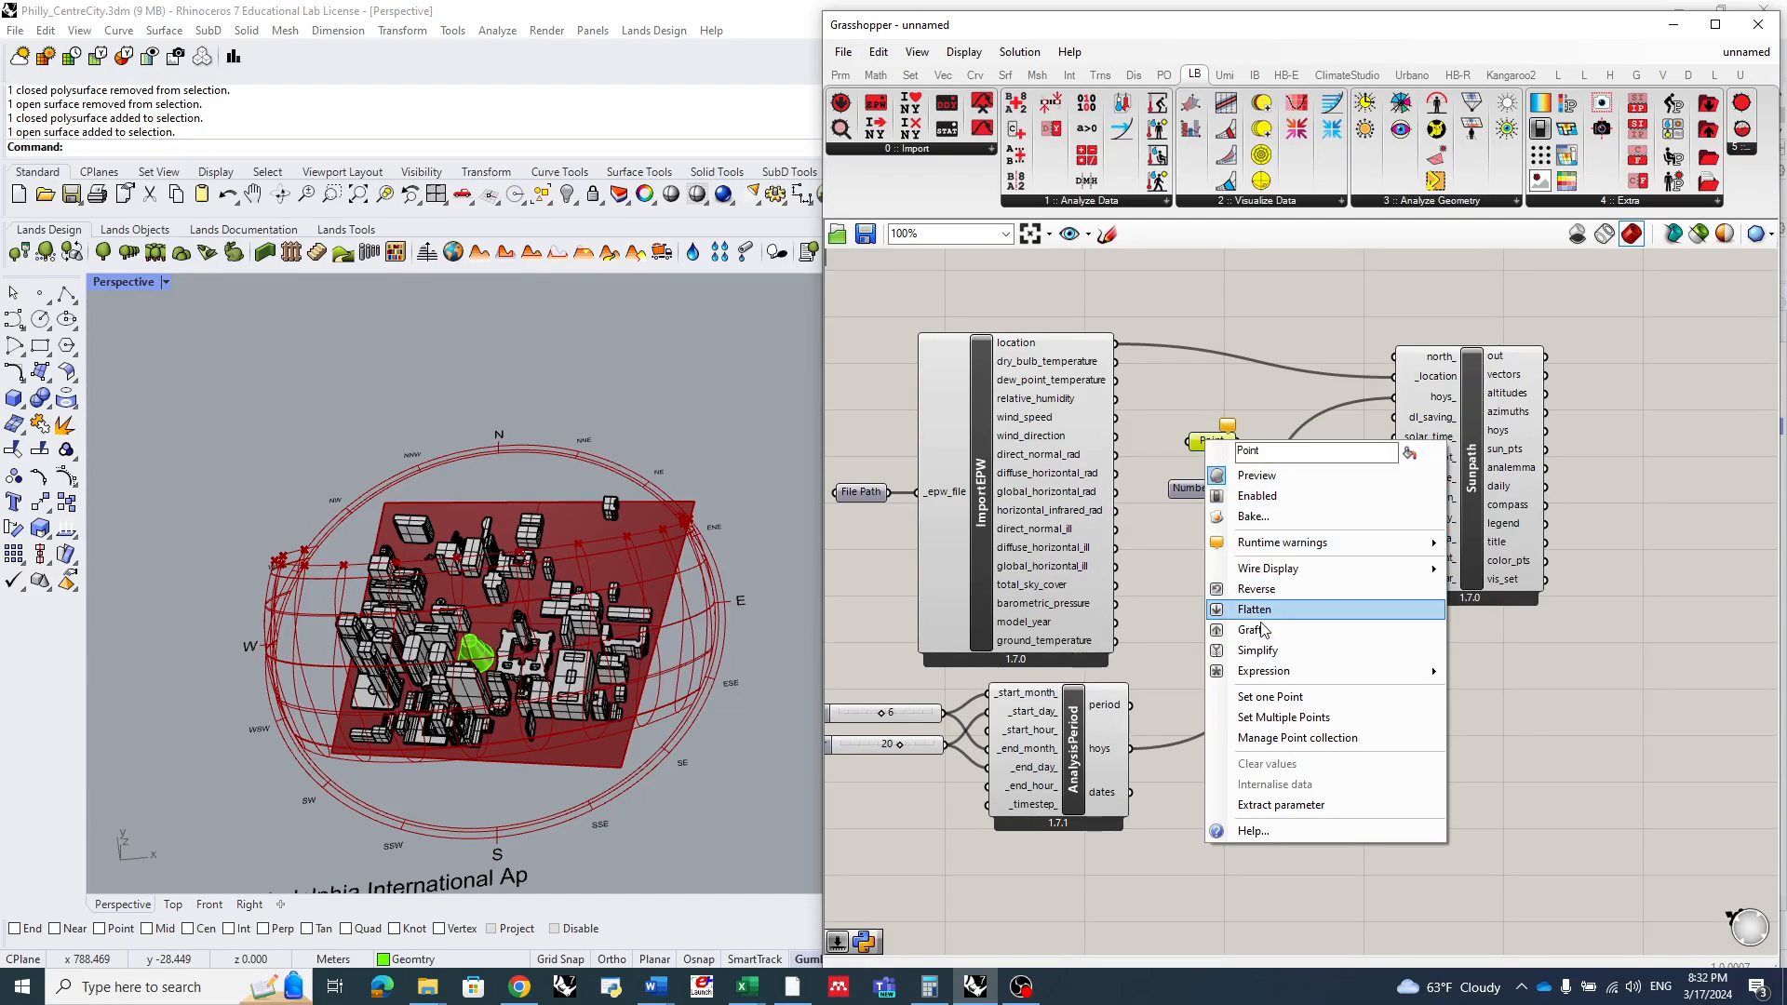
{"action": "left_click", "coordinate": [1271, 697]}
{"action": "scroll", "coordinate": [519, 643], "scroll_direction": "up", "scroll_amount": 5}
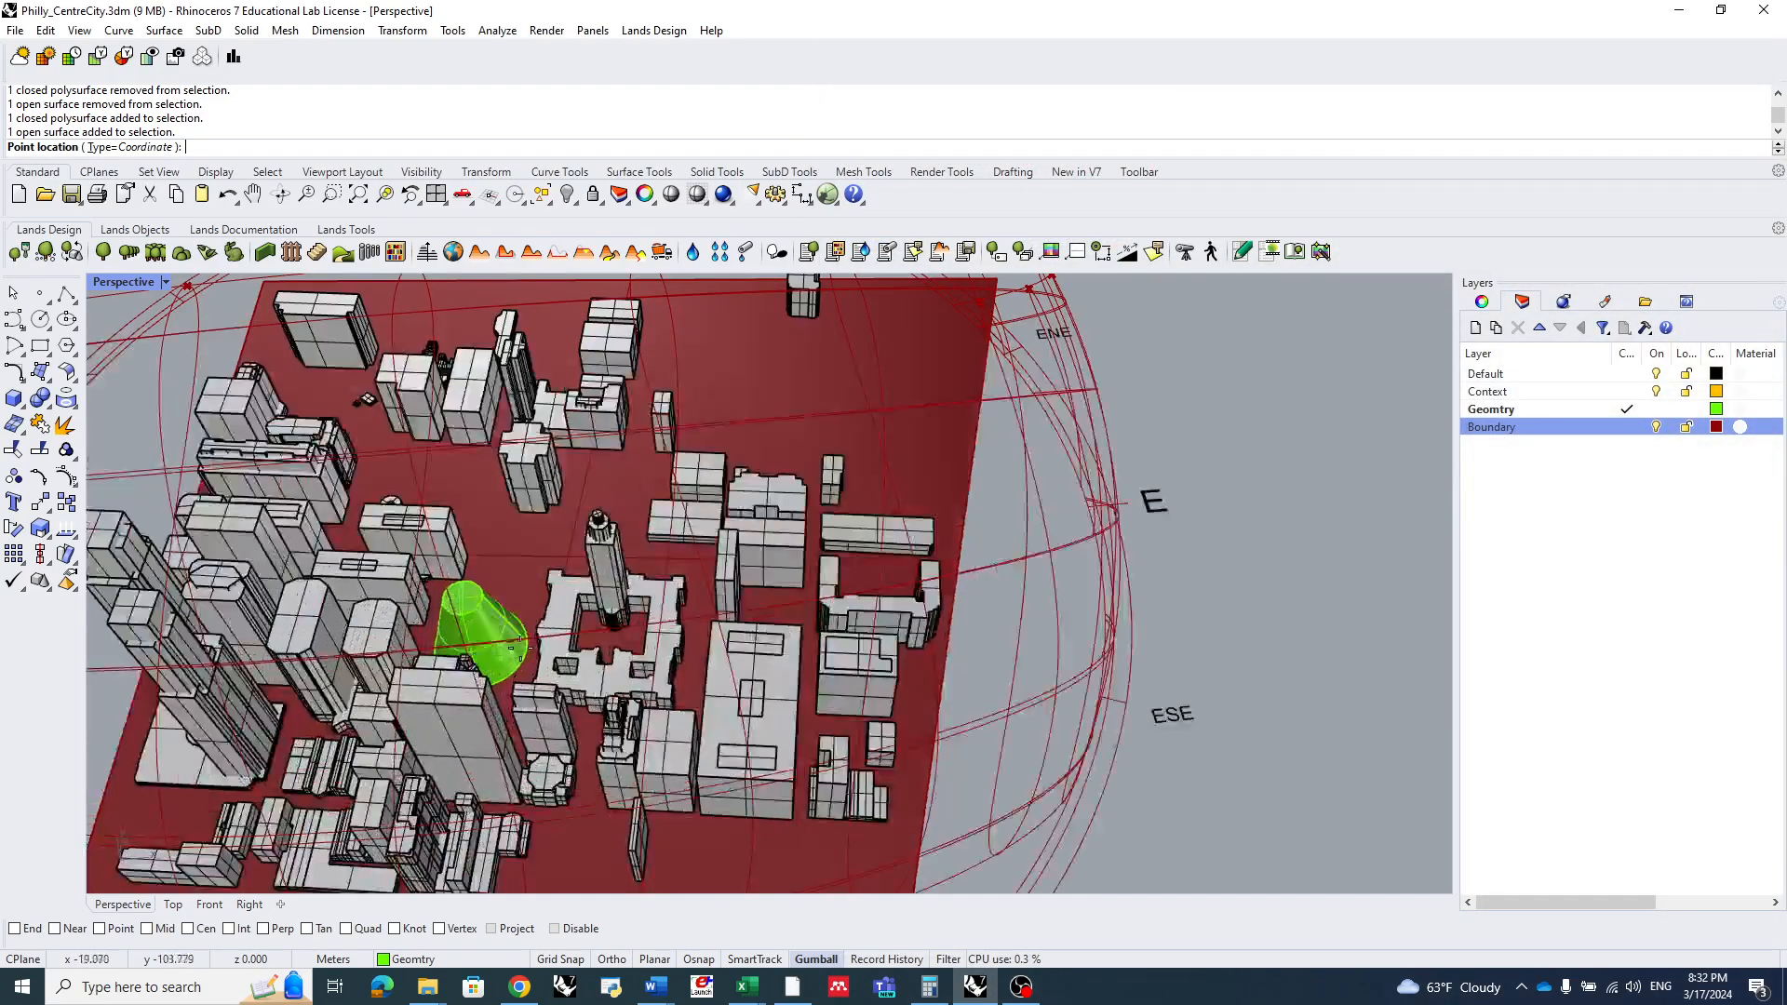
{"action": "scroll", "coordinate": [559, 633], "scroll_direction": "up", "scroll_amount": 3}
{"action": "left_click", "coordinate": [635, 635]}
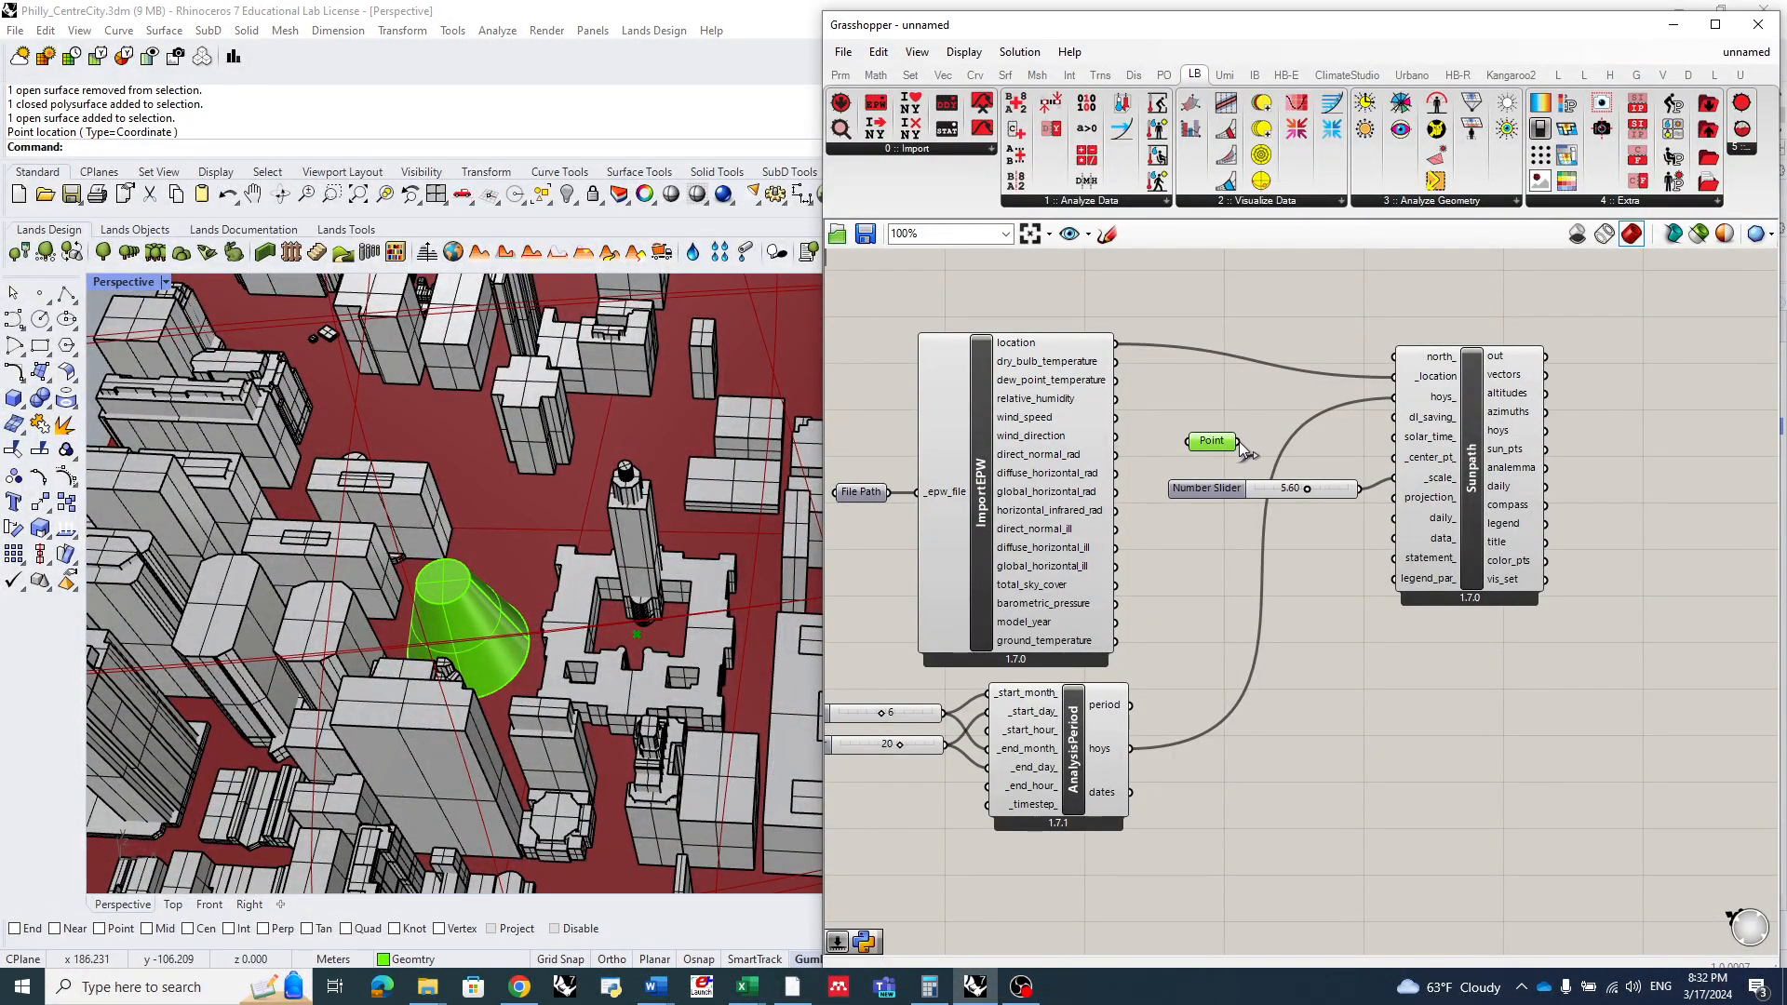
{"action": "left_click_drag", "start_coordinate": [1240, 442], "coordinate": [1396, 458]}
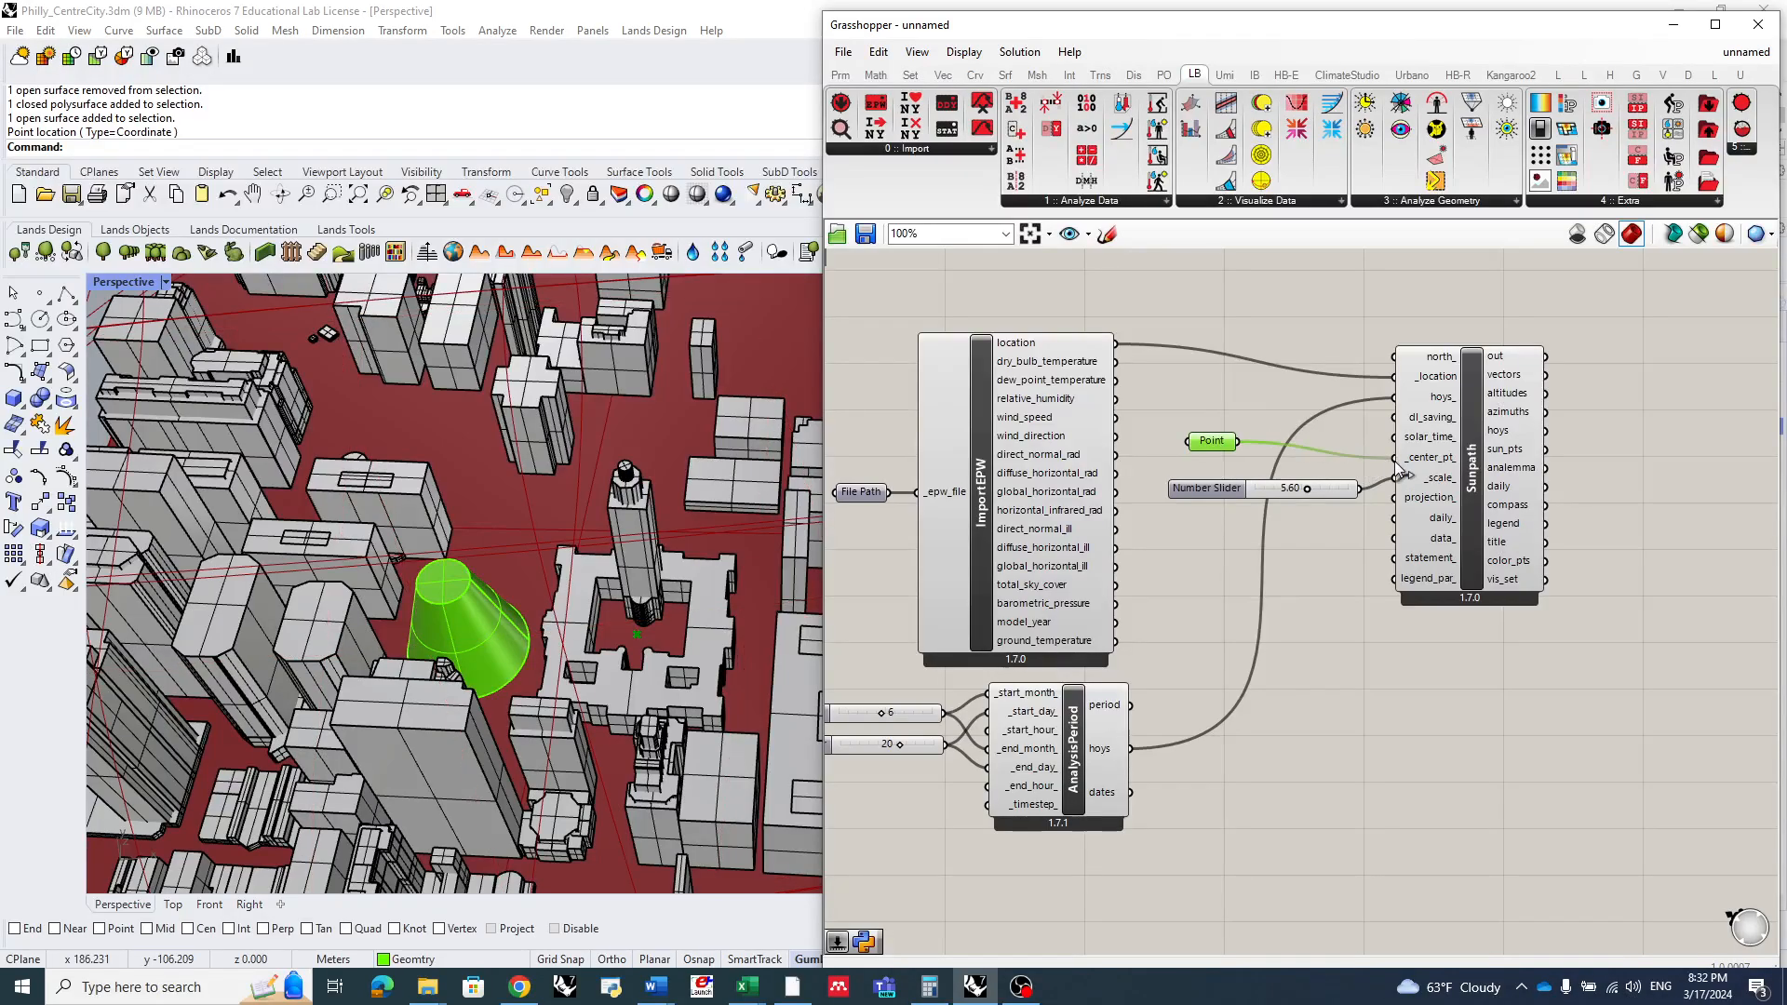
- Examine from several angles how the recentred sun path sits around the city model
{"action": "scroll", "coordinate": [473, 594], "scroll_direction": "down", "scroll_amount": 10}
{"action": "mouse_move", "coordinate": [473, 594]}
{"action": "right_mouse_down"}
{"action": "mouse_move", "coordinate": [358, 648]}
{"action": "mouse_move", "coordinate": [376, 674]}
{"action": "mouse_move", "coordinate": [471, 624]}
{"action": "right_mouse_up"}
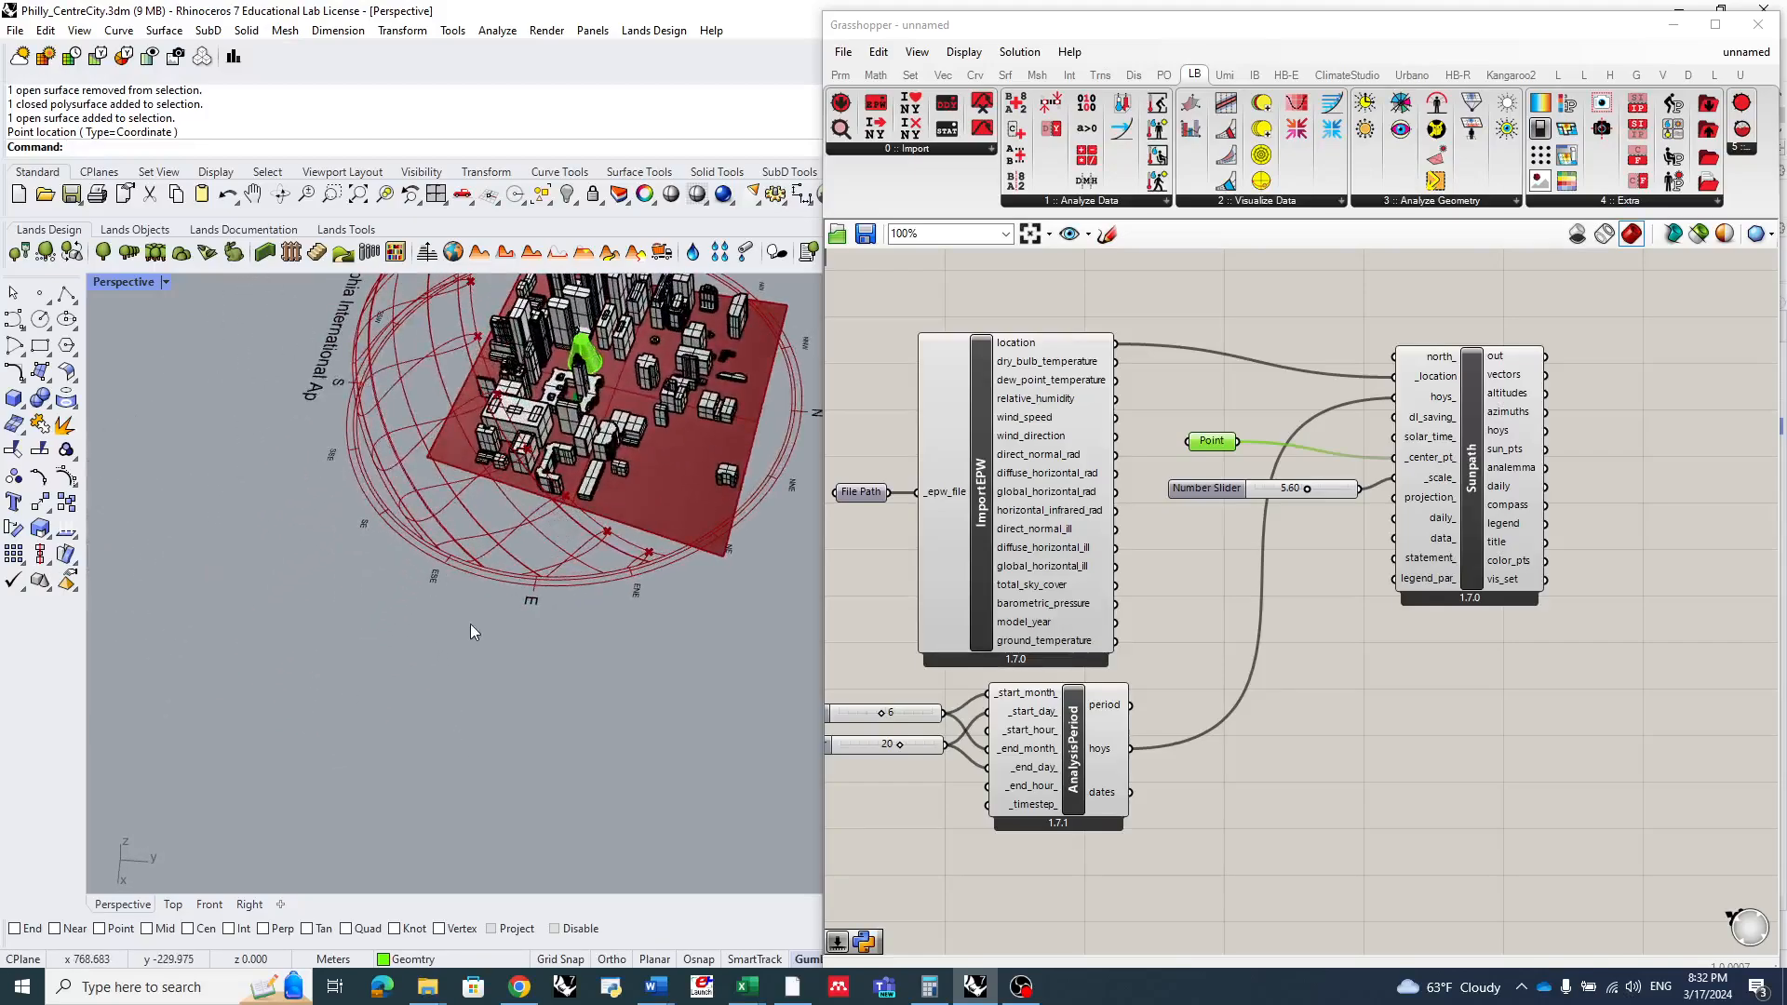
{"action": "scroll", "coordinate": [471, 624], "scroll_direction": "down", "scroll_amount": 3}
{"action": "scroll", "coordinate": [678, 428], "scroll_direction": "up", "scroll_amount": 4}
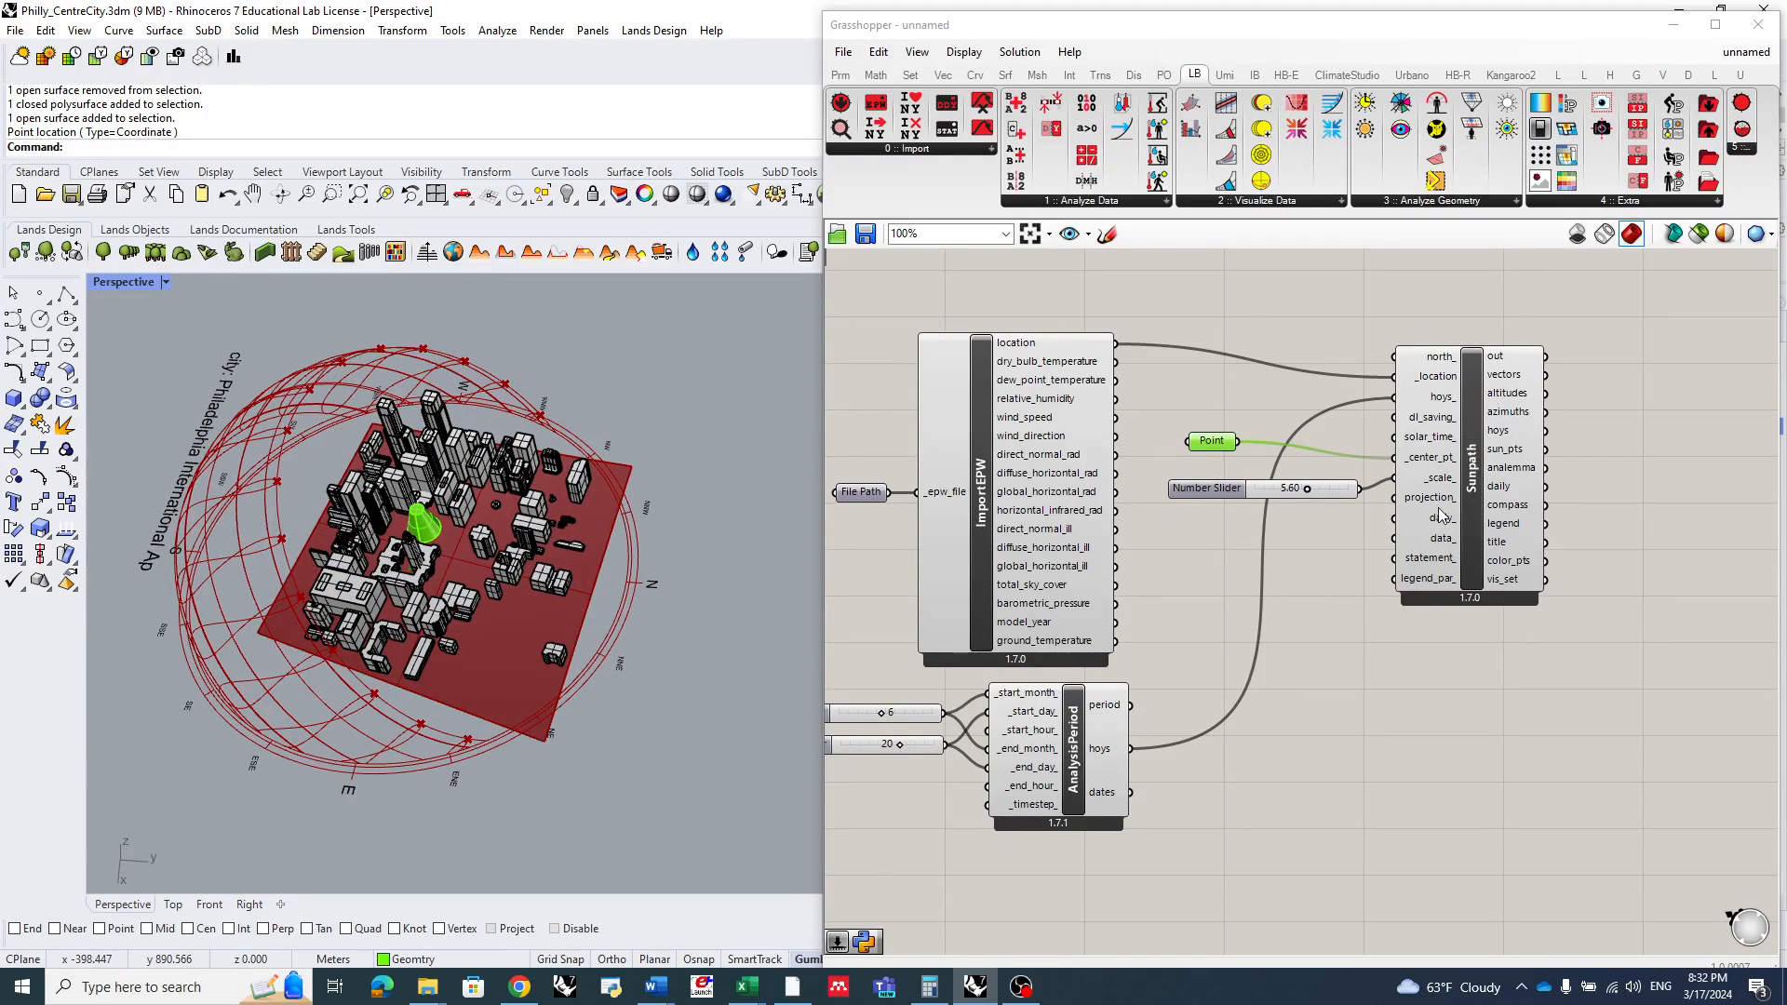
{"action": "mouse_move", "coordinate": [1414, 542]}
{"action": "scroll", "coordinate": [311, 428], "scroll_direction": "up", "scroll_amount": 2}
{"action": "right_click_drag", "start_coordinate": [418, 491], "coordinate": [394, 489]}
{"action": "scroll", "coordinate": [482, 663], "scroll_direction": "down", "scroll_amount": 3}
{"action": "scroll", "coordinate": [456, 378], "scroll_direction": "up", "scroll_amount": 2}
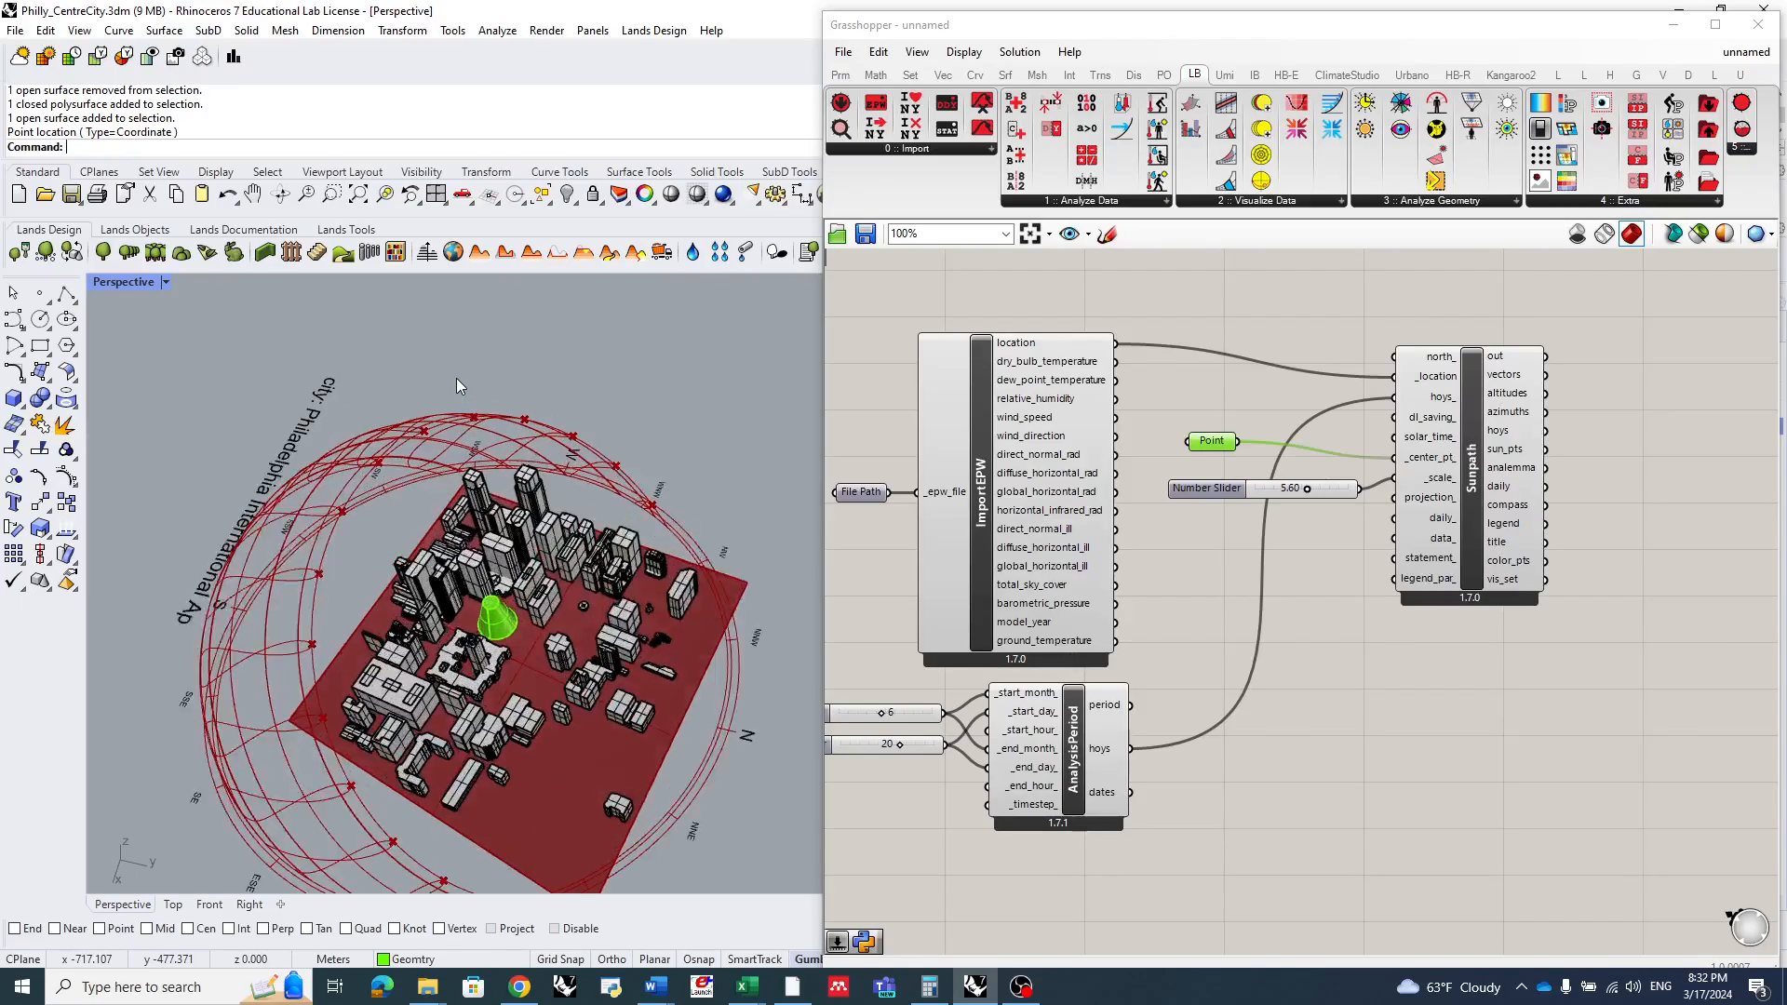
- Connect ImportEPW's dry_bulb_temperature output to Sunpath's data_ input
{"action": "scroll", "coordinate": [1141, 401], "scroll_direction": "up", "scroll_amount": 2}
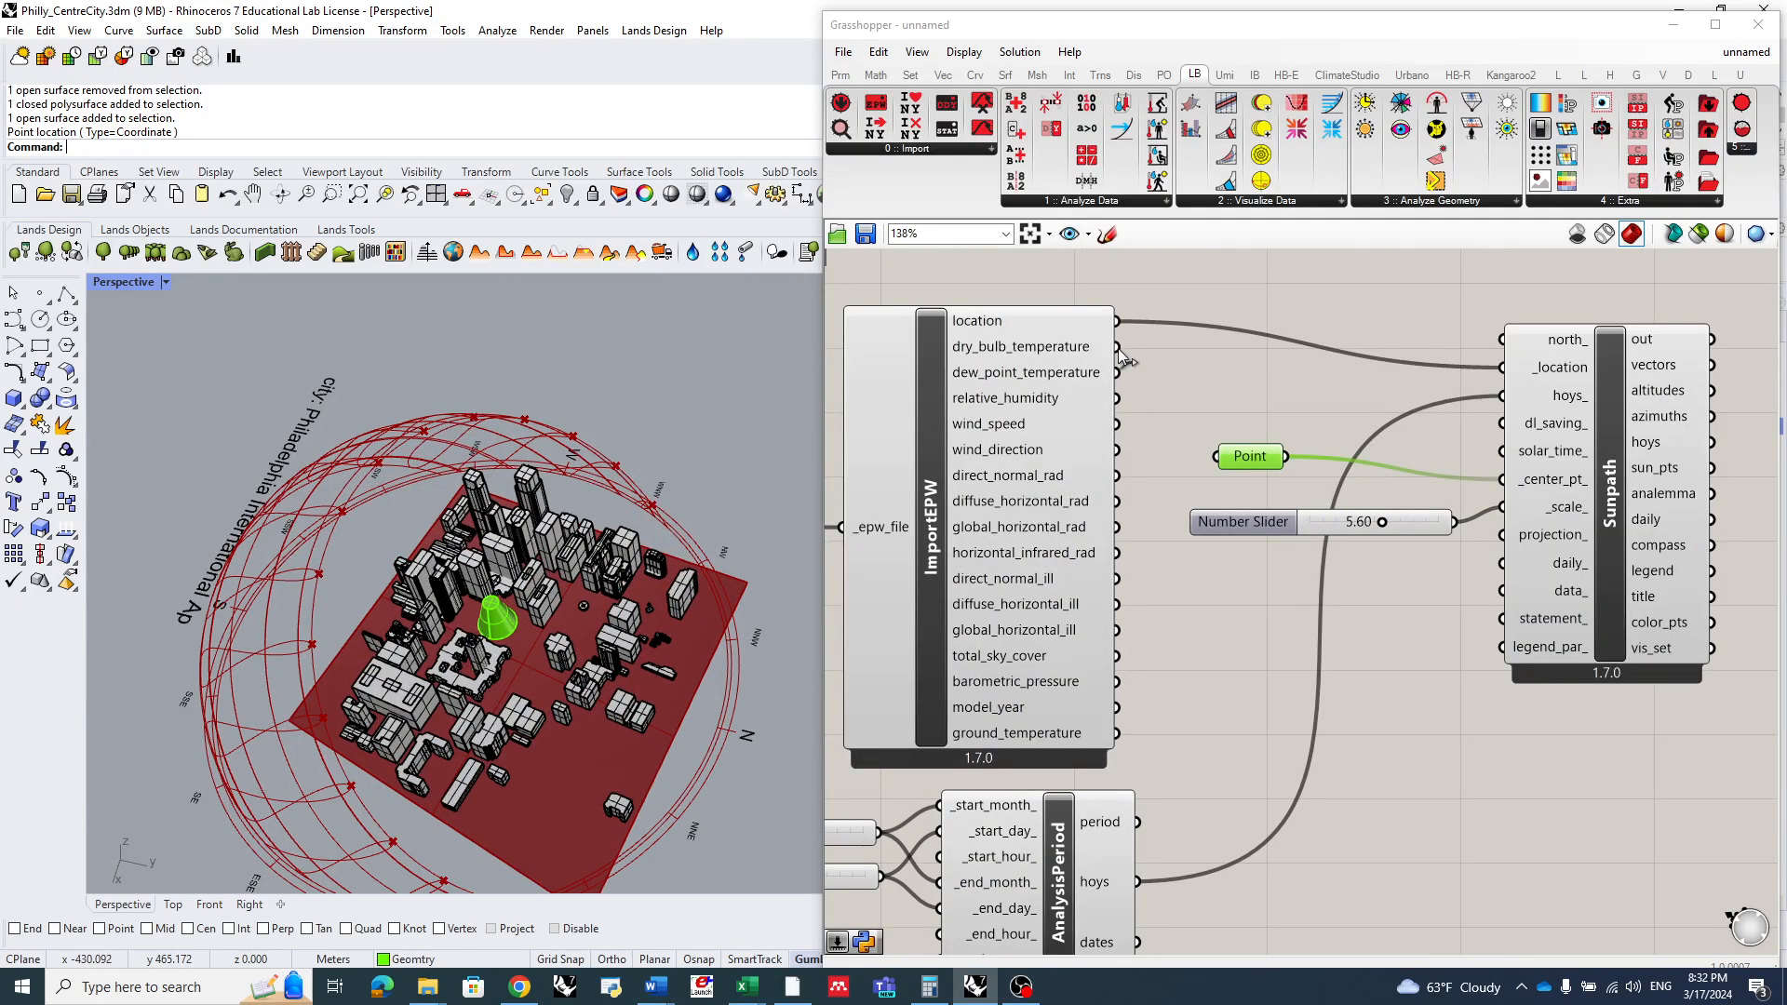
{"action": "left_click_drag", "start_coordinate": [1117, 347], "coordinate": [1494, 591]}
{"action": "scroll", "coordinate": [394, 454], "scroll_direction": "up", "scroll_amount": 1}
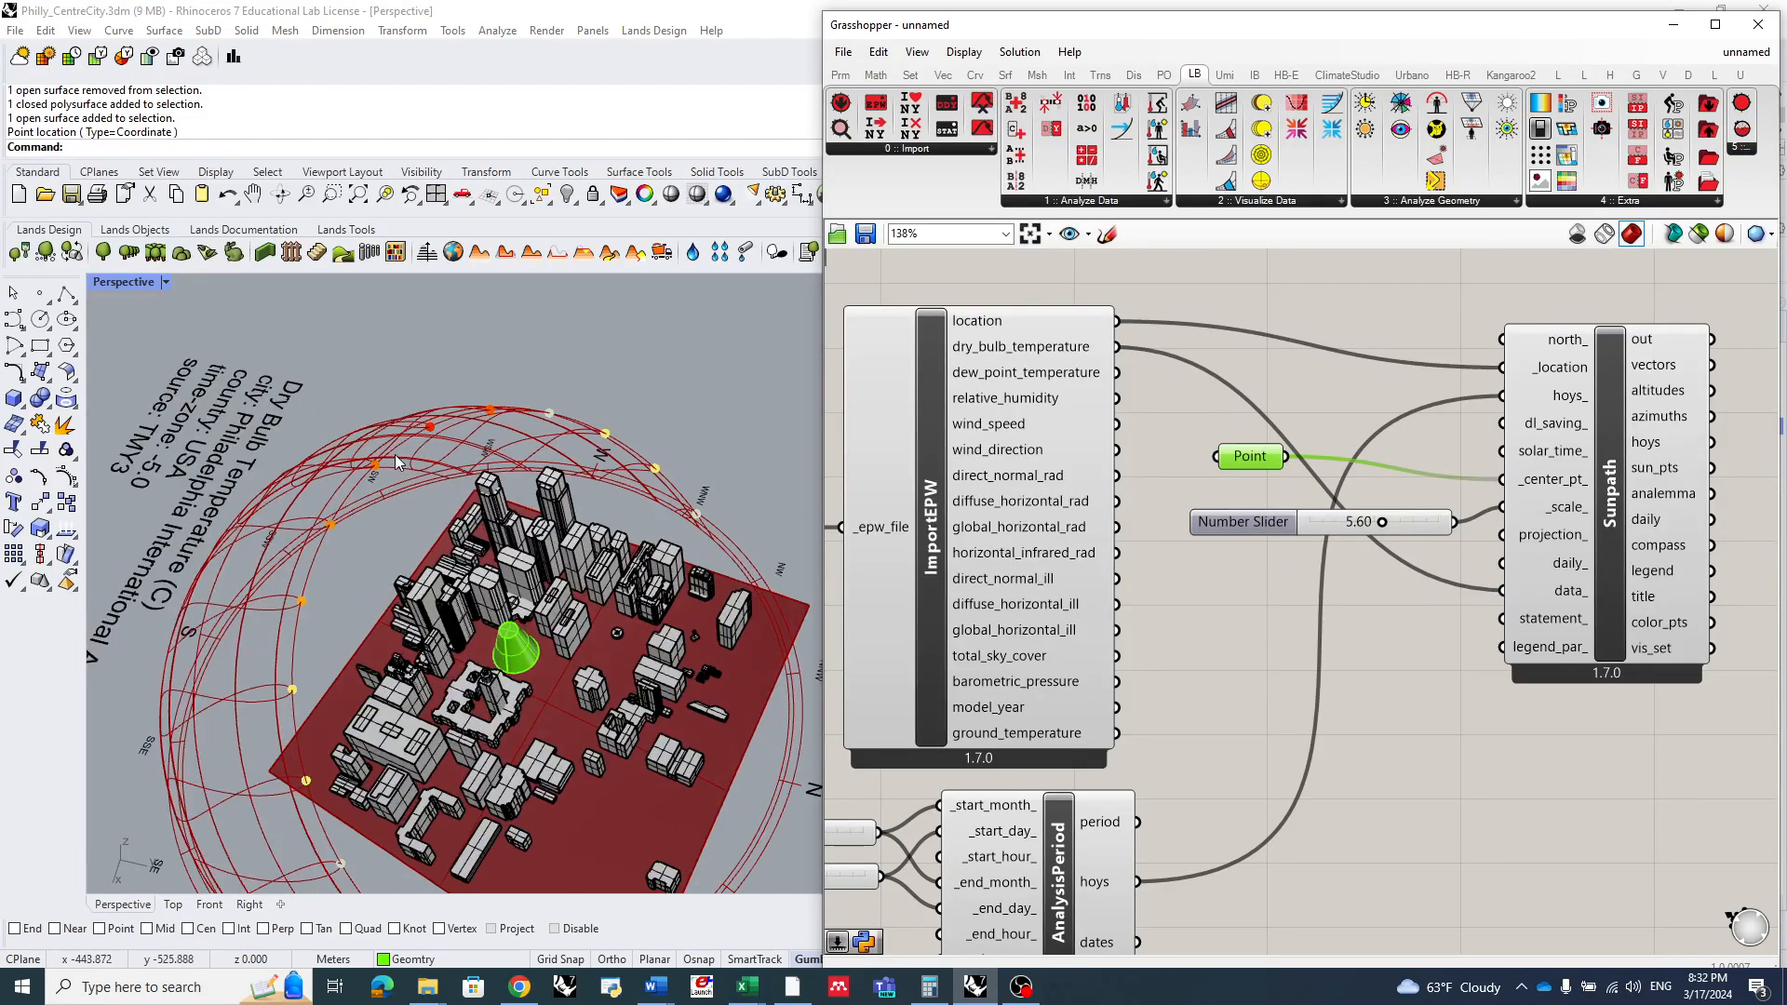
- Examine the temperature-coloured sun positions and the dry bulb temperature legend around the city model
{"action": "scroll", "coordinate": [454, 638], "scroll_direction": "down", "scroll_amount": 6}
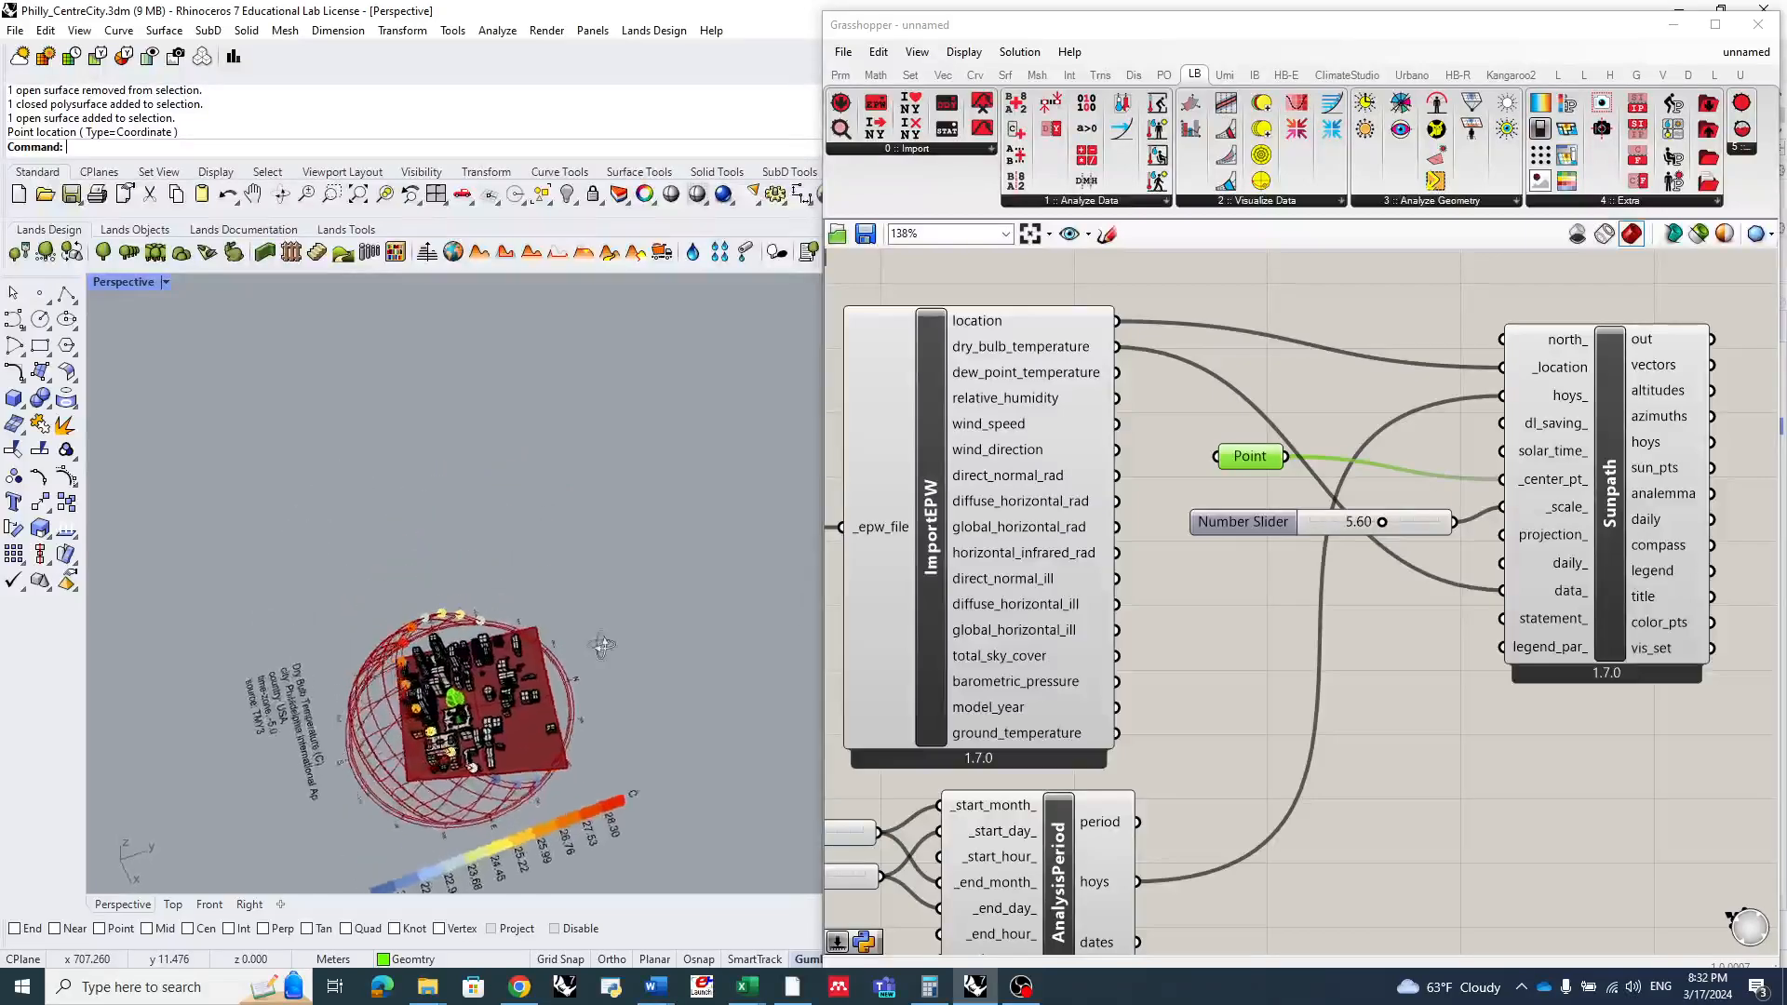
{"action": "scroll", "coordinate": [571, 652], "scroll_direction": "up", "scroll_amount": 4}
{"action": "scroll", "coordinate": [558, 661], "scroll_direction": "down", "scroll_amount": 2}
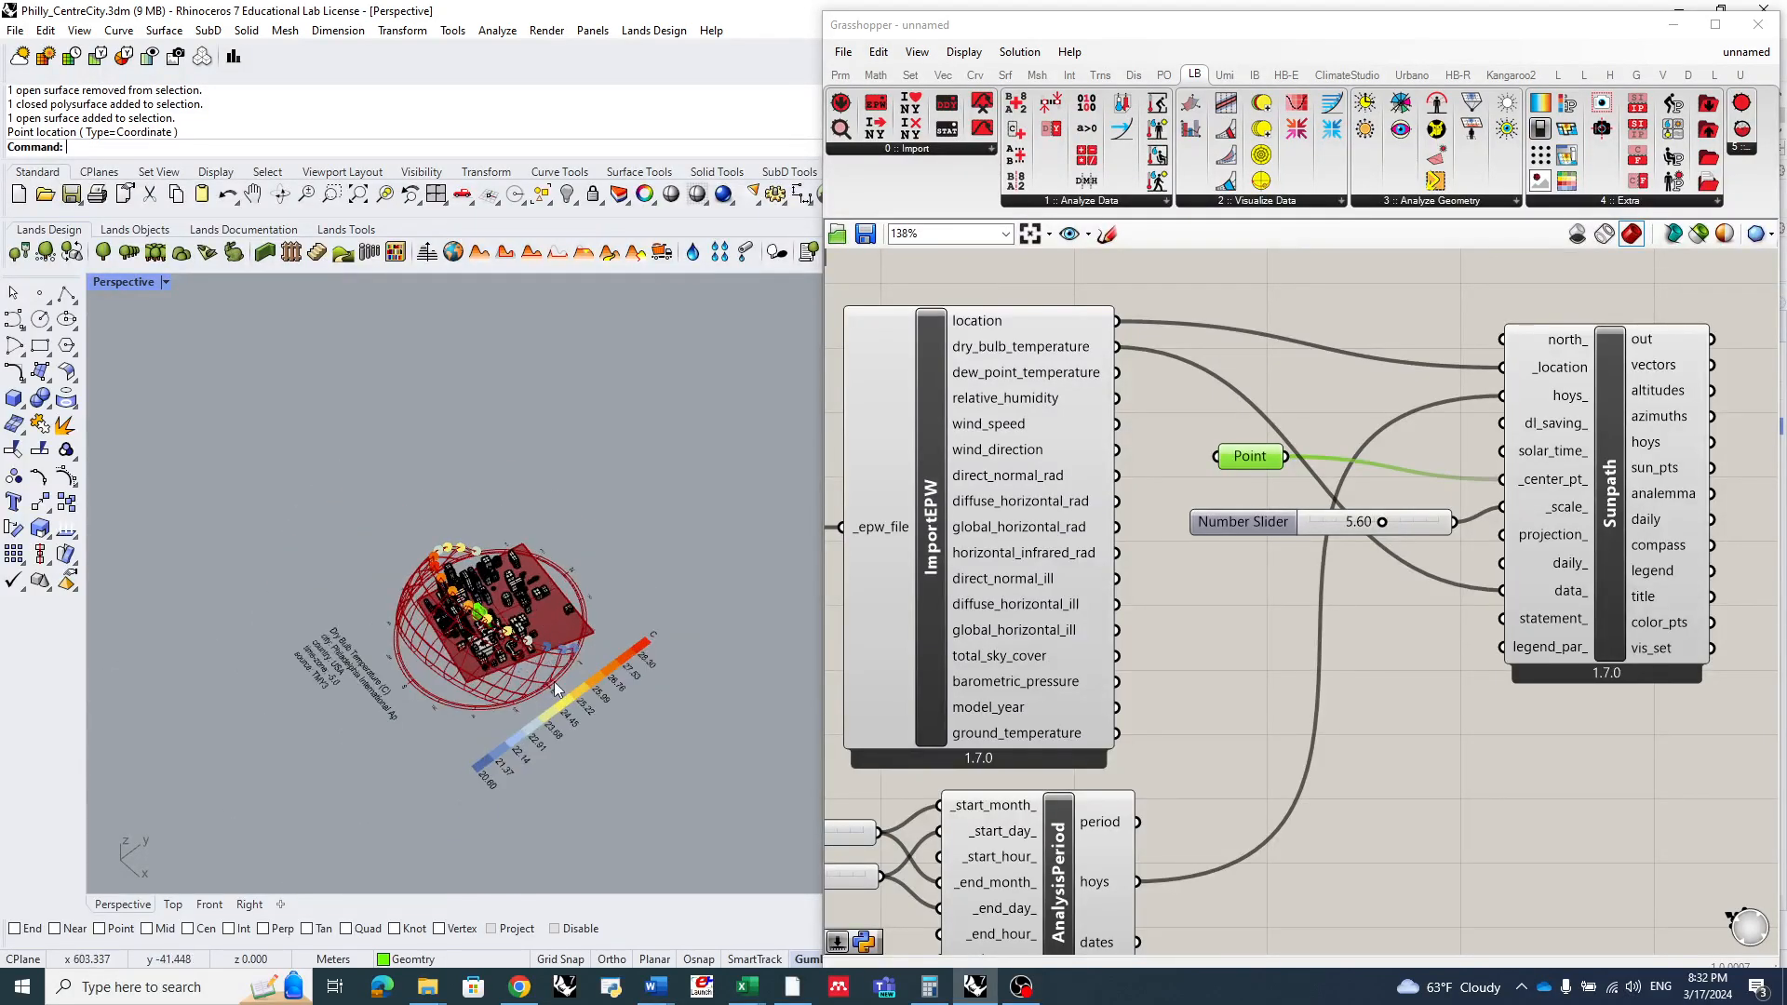
{"action": "scroll", "coordinate": [546, 666], "scroll_direction": "up", "scroll_amount": 3}
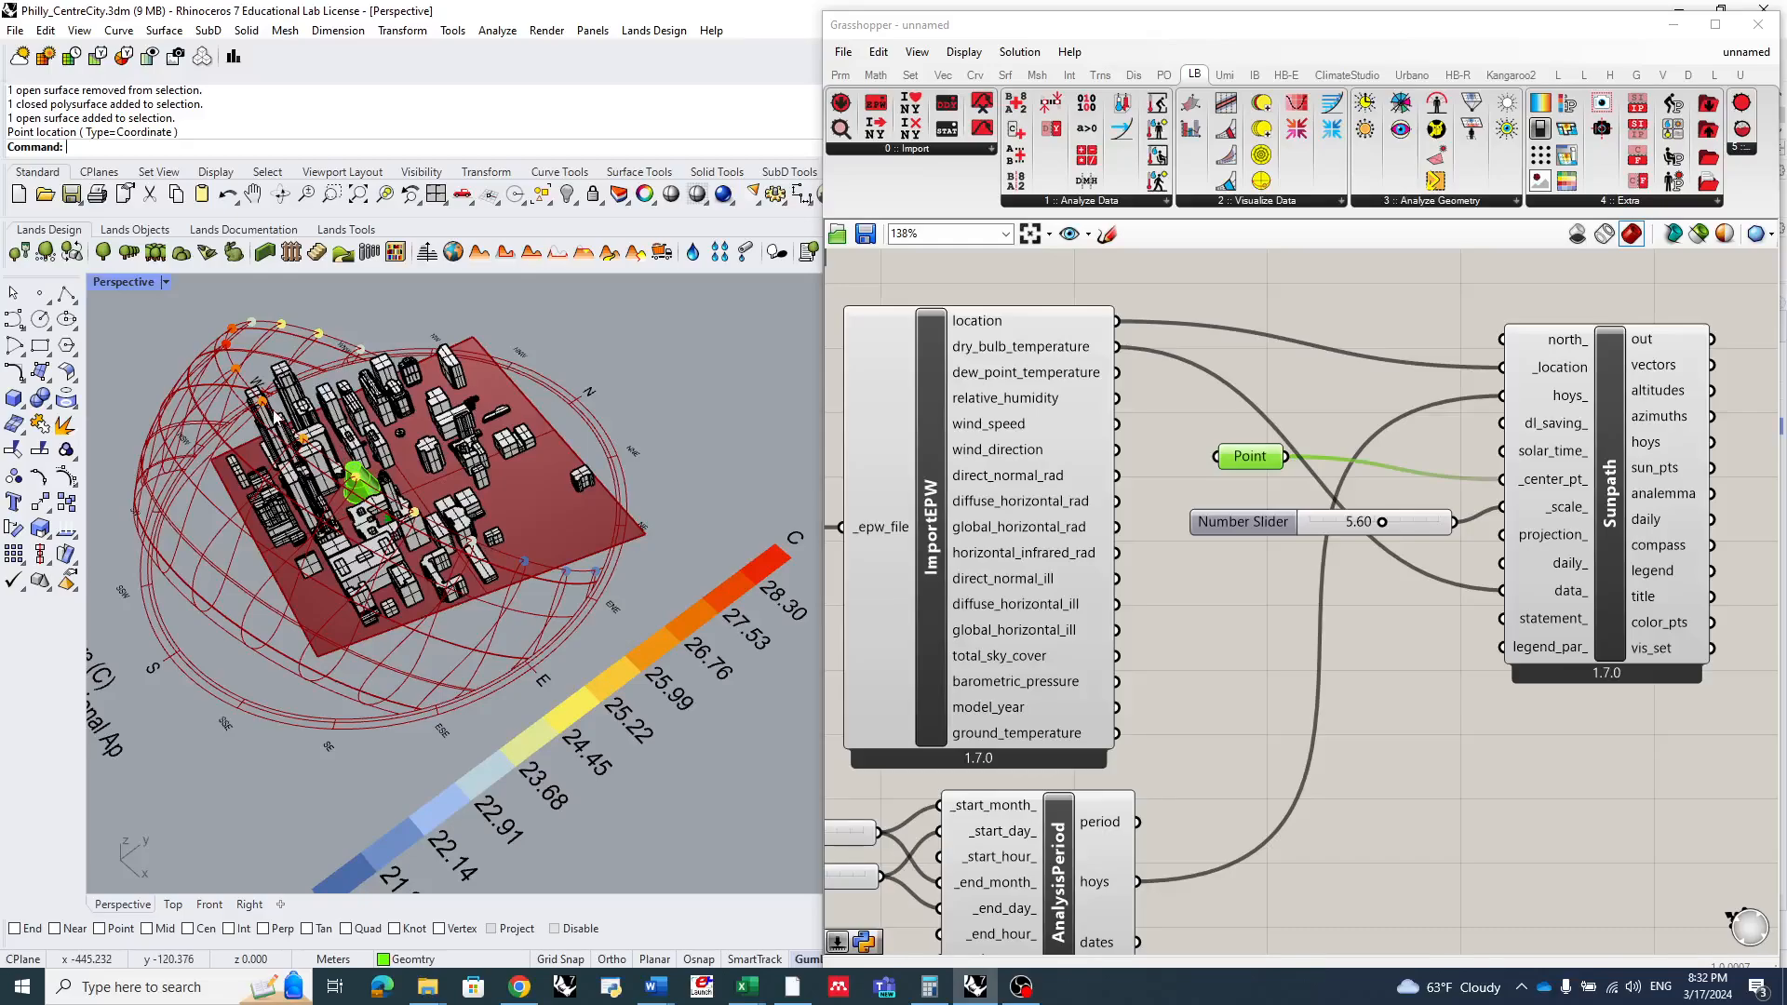
{"action": "scroll", "coordinate": [614, 601], "scroll_direction": "down", "scroll_amount": 3}
{"action": "scroll", "coordinate": [582, 623], "scroll_direction": "up", "scroll_amount": 2}
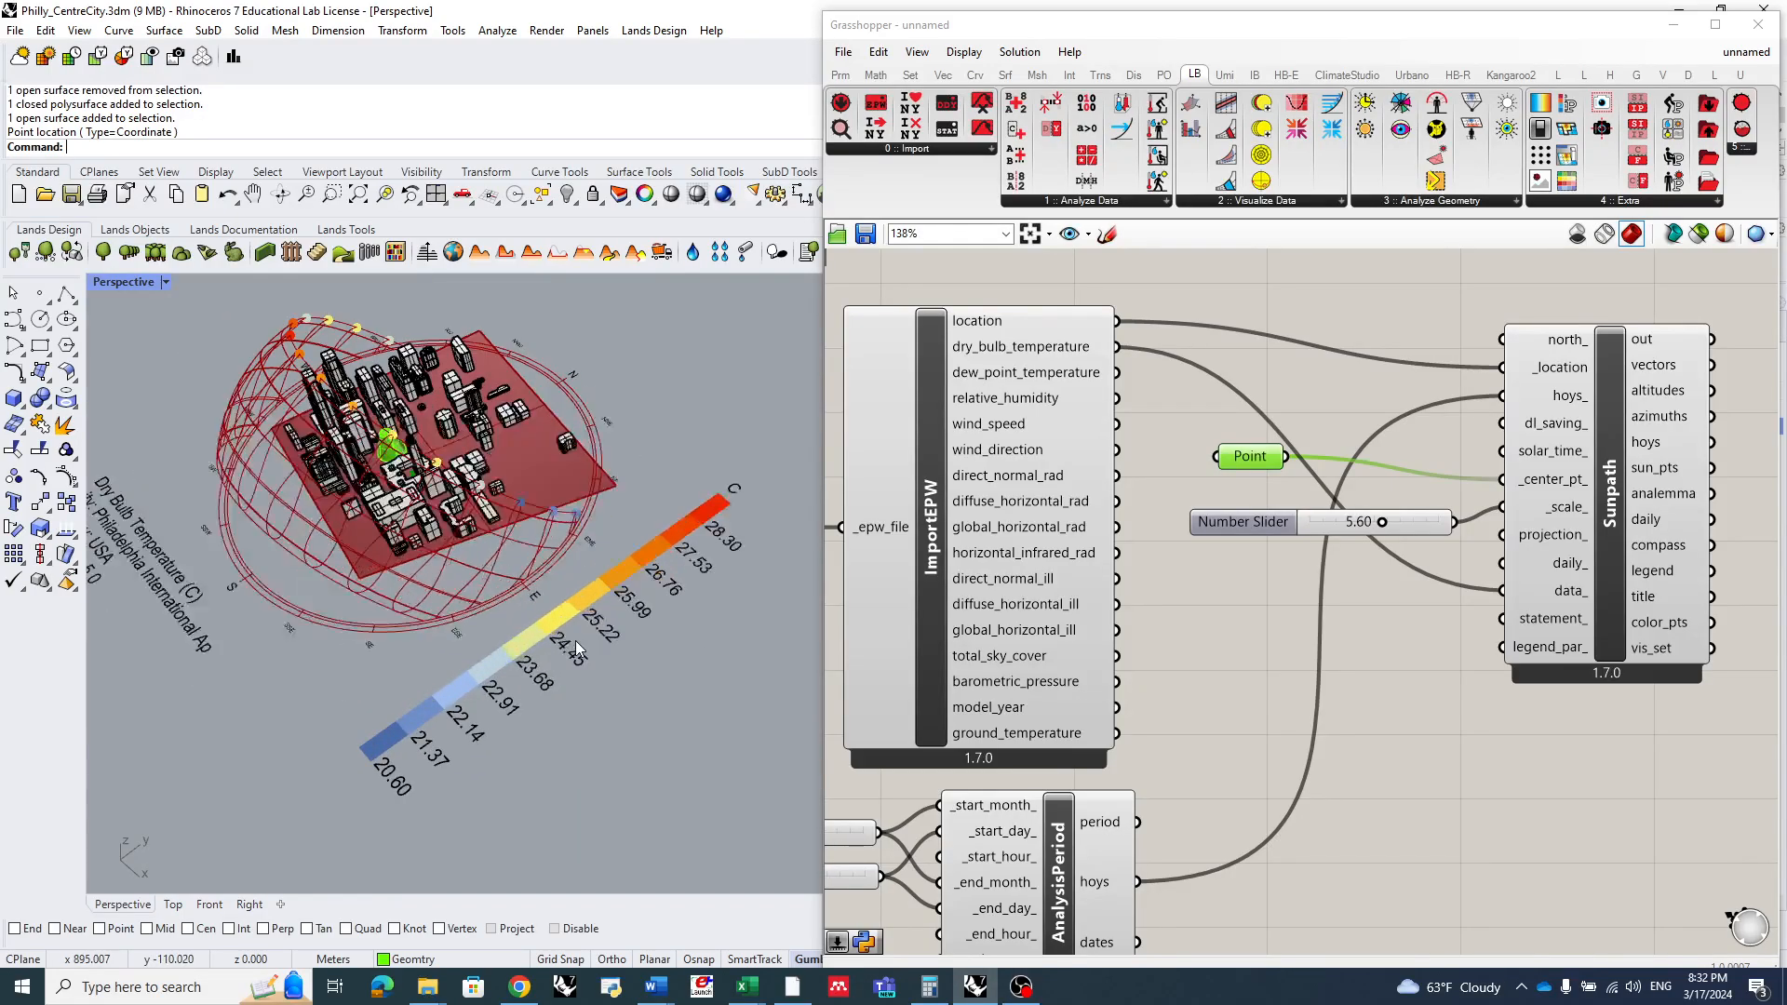
{"action": "scroll", "coordinate": [564, 508], "scroll_direction": "up", "scroll_amount": 2}
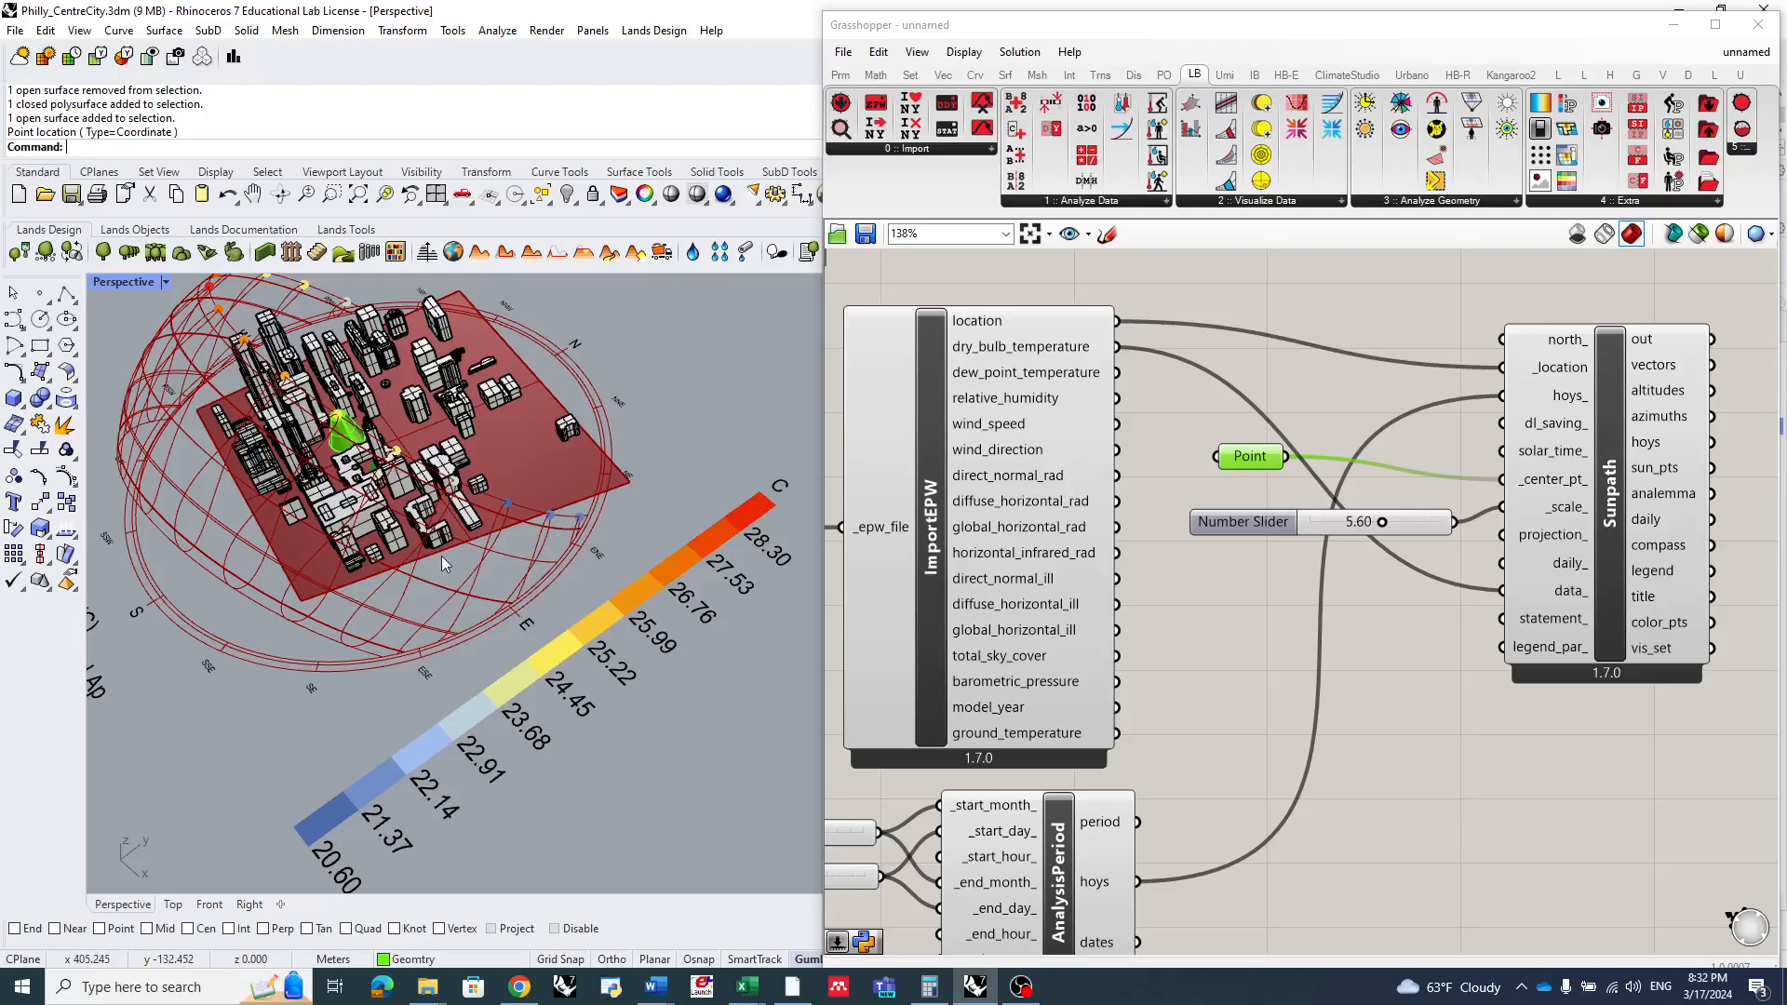
{"action": "scroll", "coordinate": [374, 674], "scroll_direction": "down", "scroll_amount": 2}
{"action": "right_click_drag", "start_coordinate": [489, 639], "coordinate": [411, 600]}
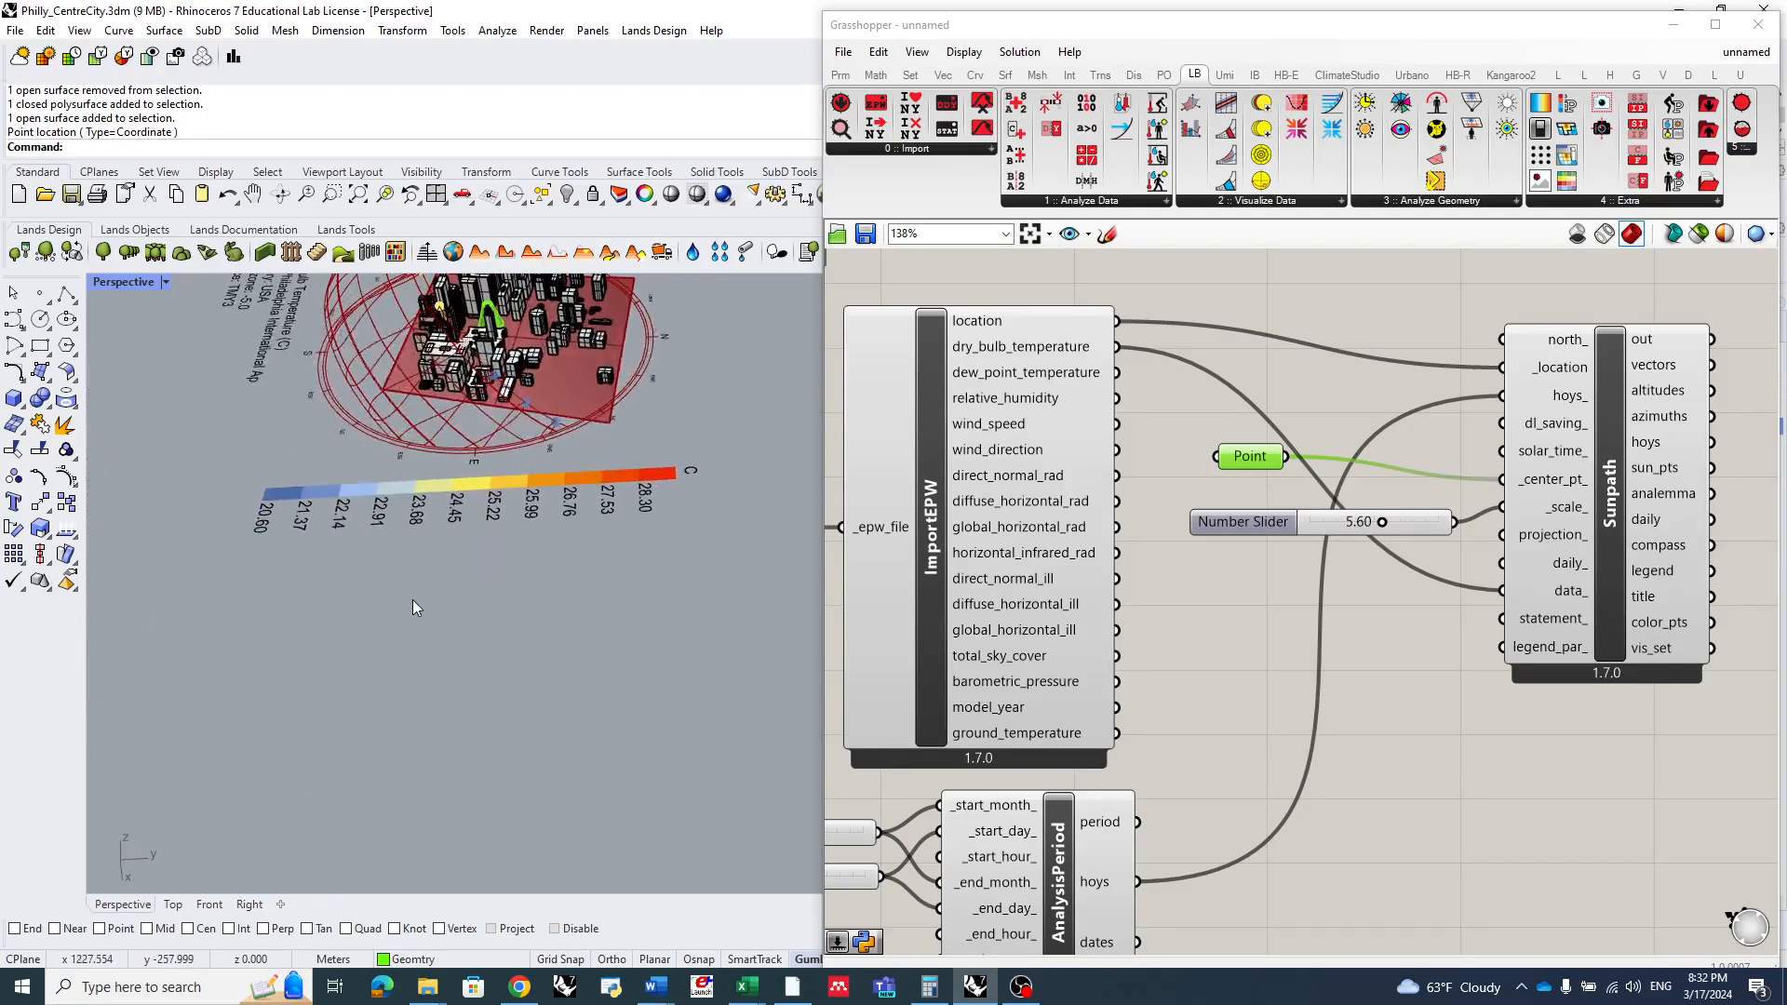
{"action": "scroll", "coordinate": [415, 601], "scroll_direction": "down", "scroll_amount": 8}
{"action": "scroll", "coordinate": [454, 505], "scroll_direction": "up", "scroll_amount": 9}
{"action": "right_click_drag", "start_coordinate": [572, 579], "coordinate": [499, 563]}
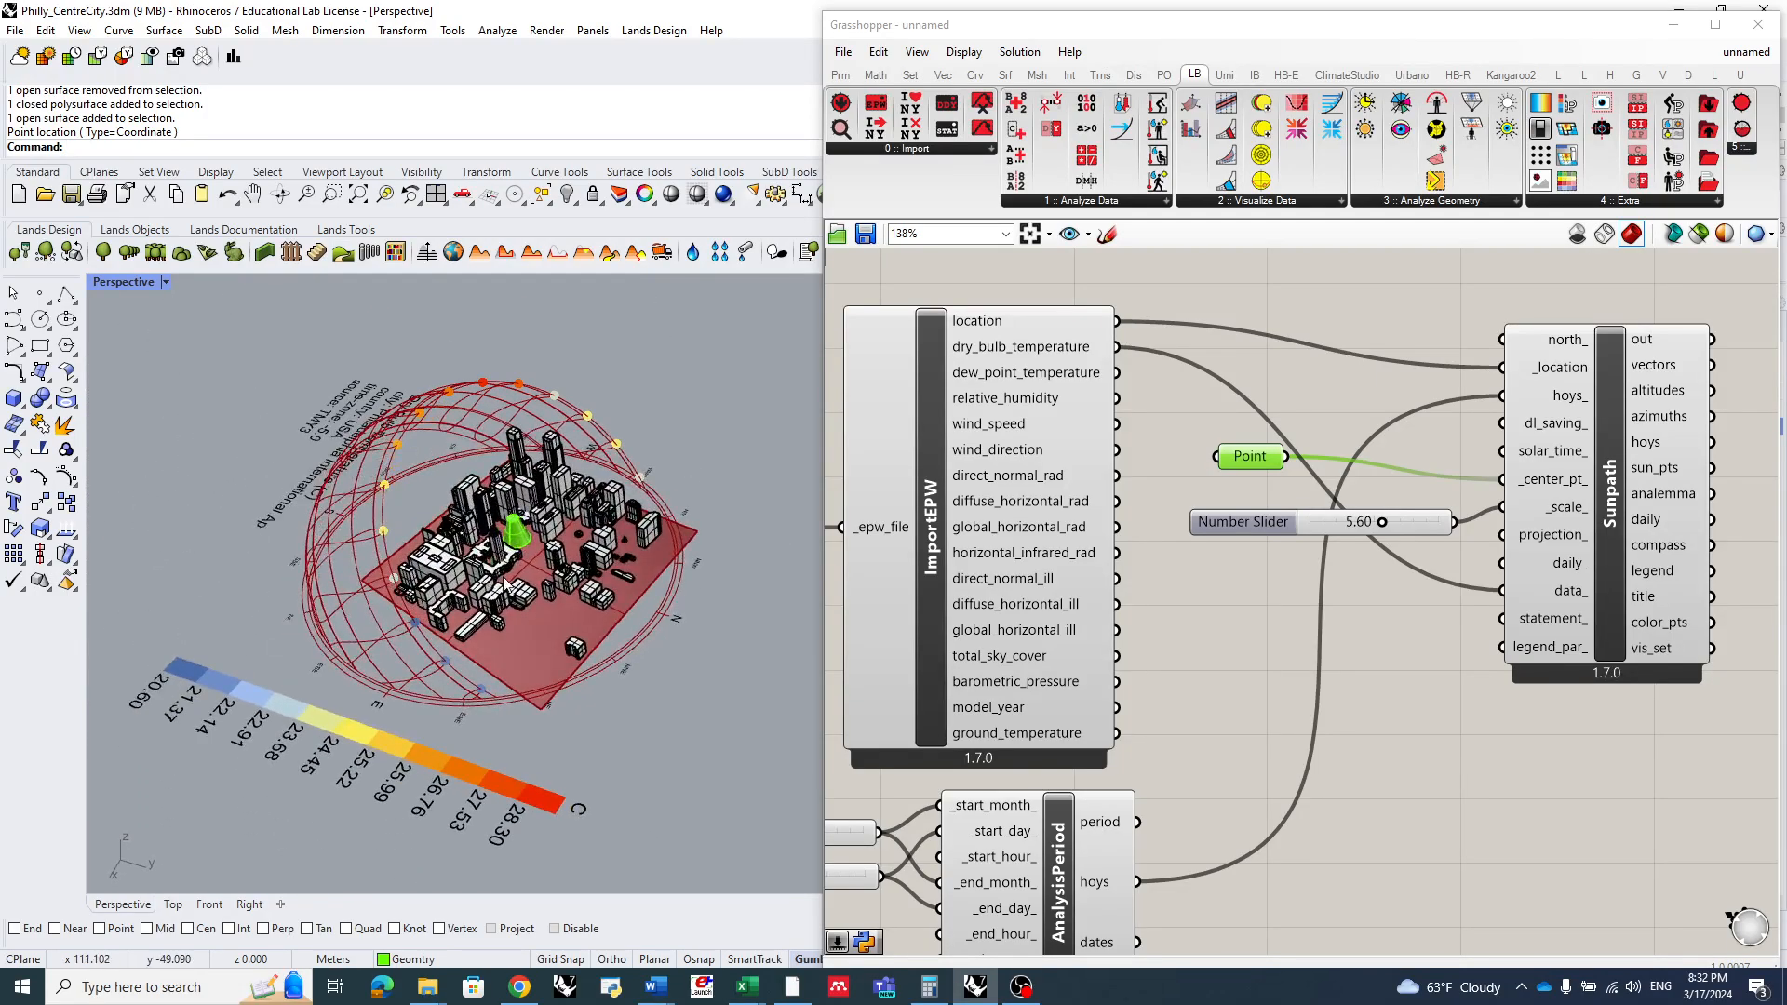
- Add the LB Direct Sun Hours component and place it beside the Sunpath component's outputs
{"action": "scroll", "coordinate": [1152, 570], "scroll_direction": "down", "scroll_amount": 3}
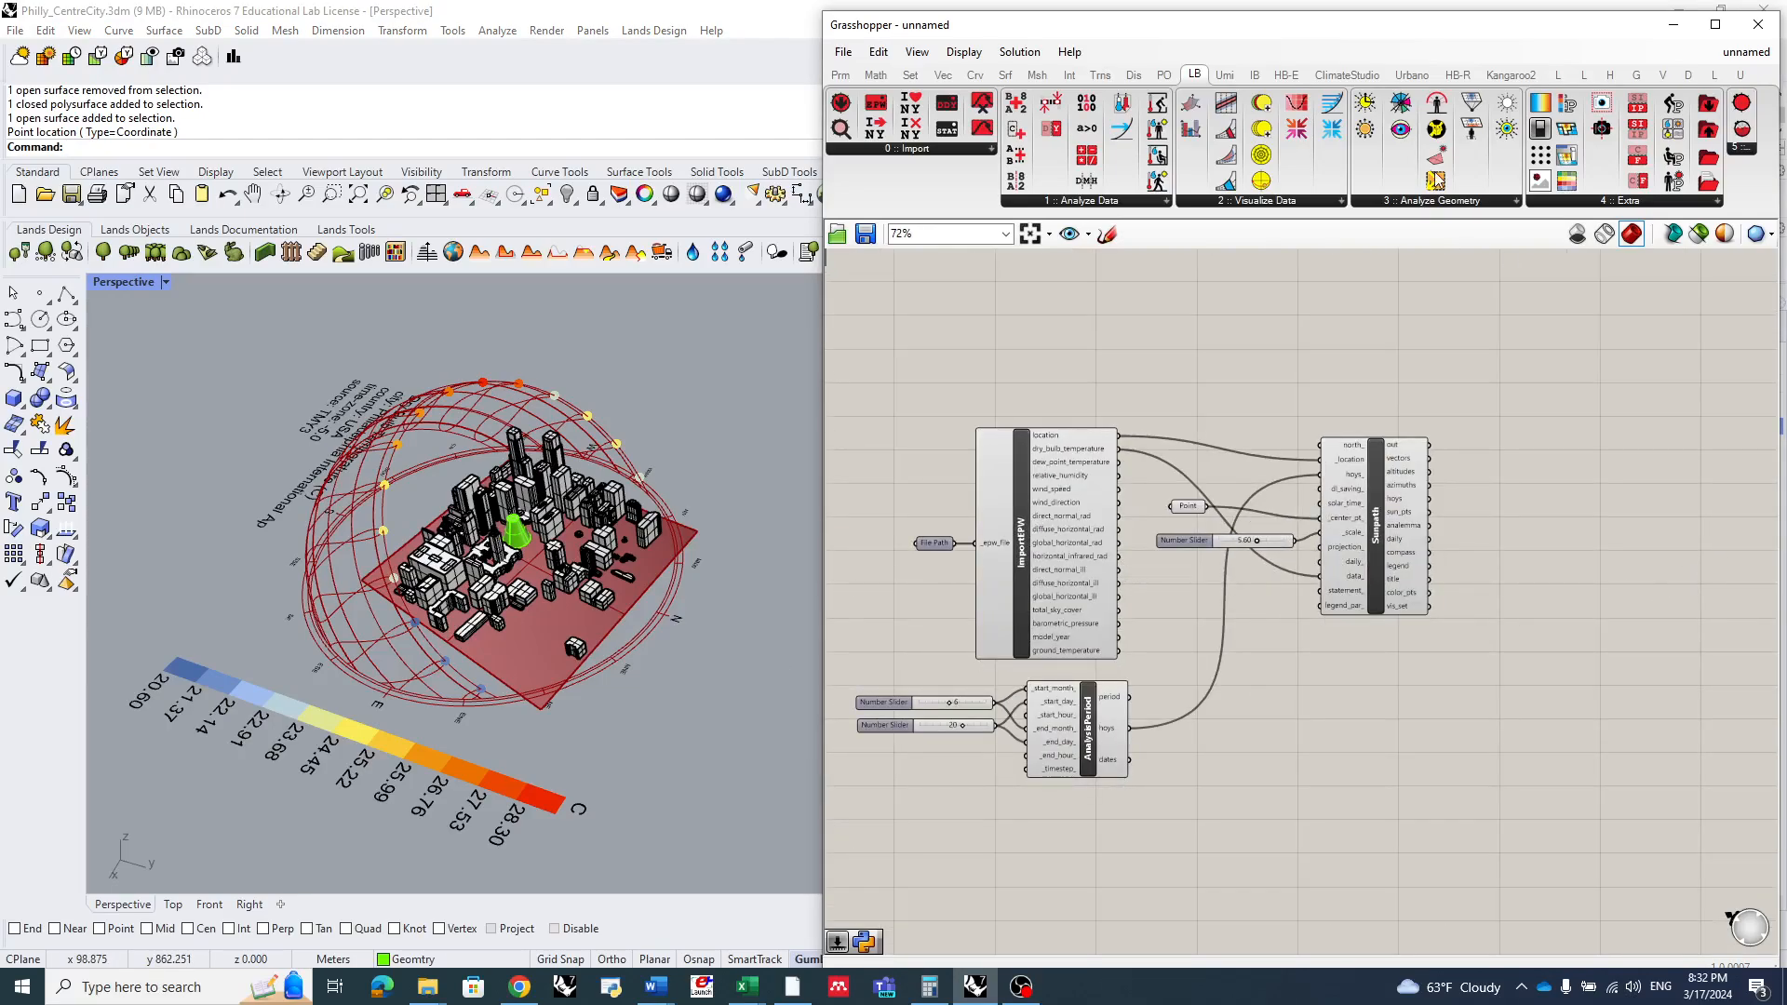
{"action": "left_click", "coordinate": [1305, 203]}
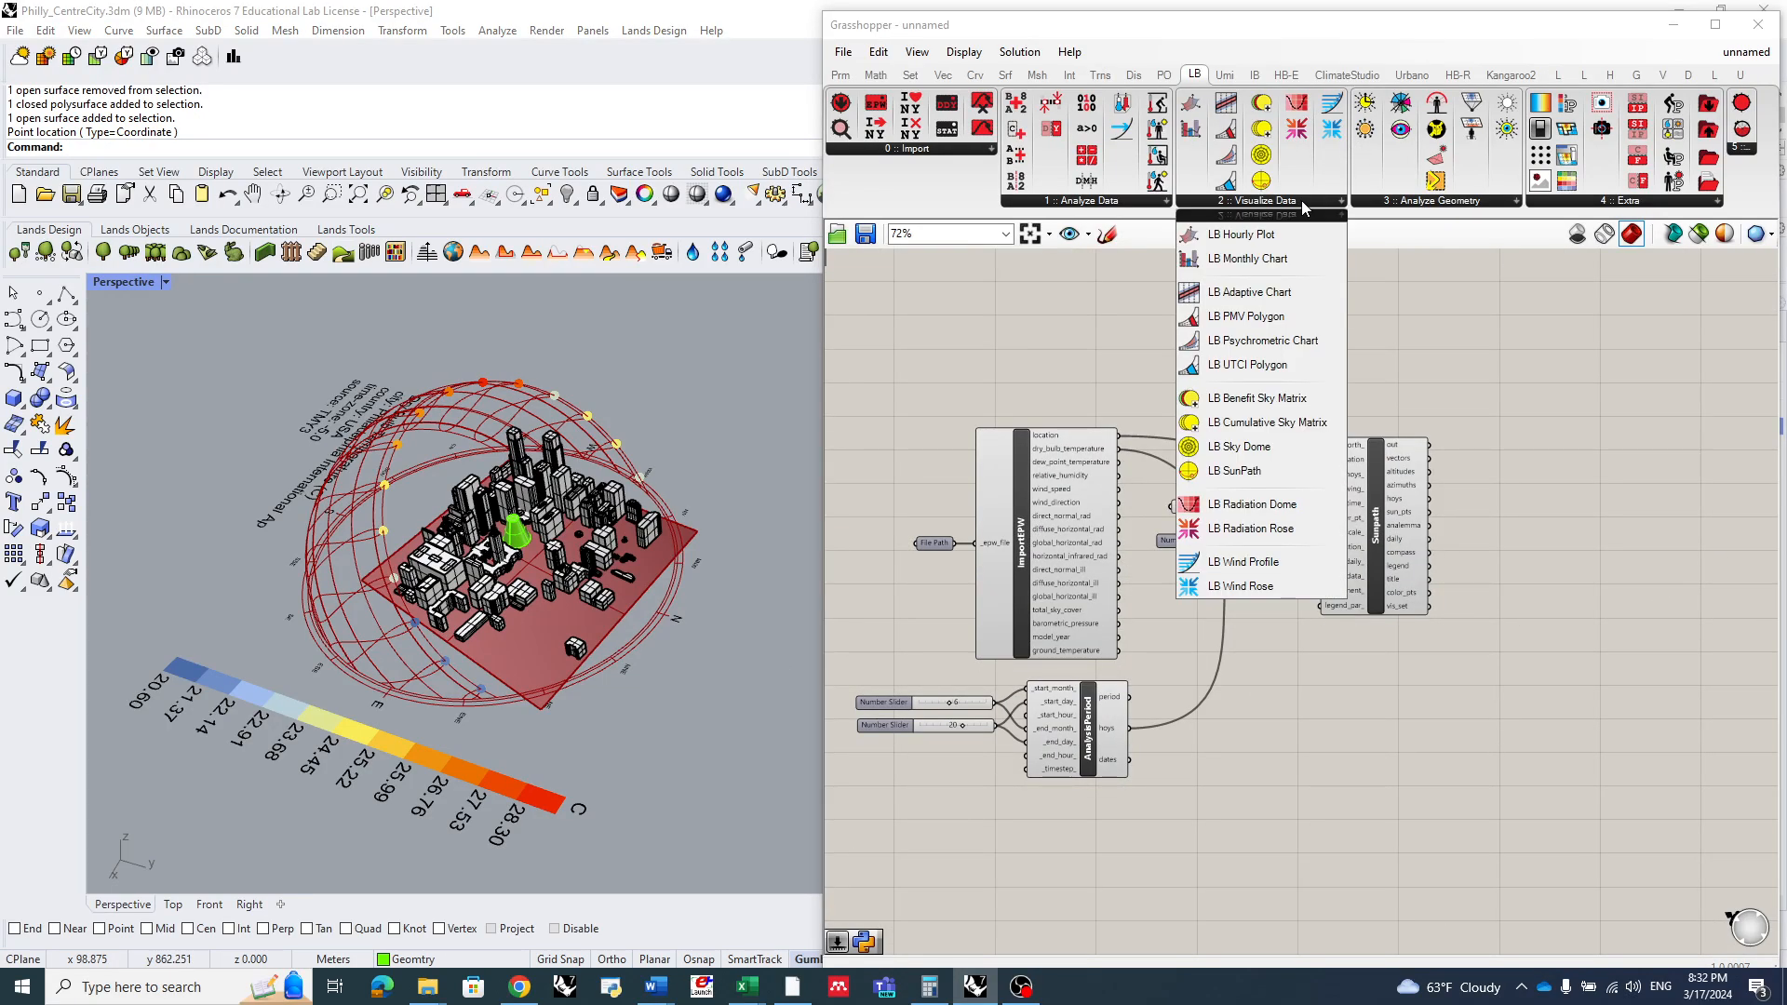
{"action": "left_click", "coordinate": [1458, 203]}
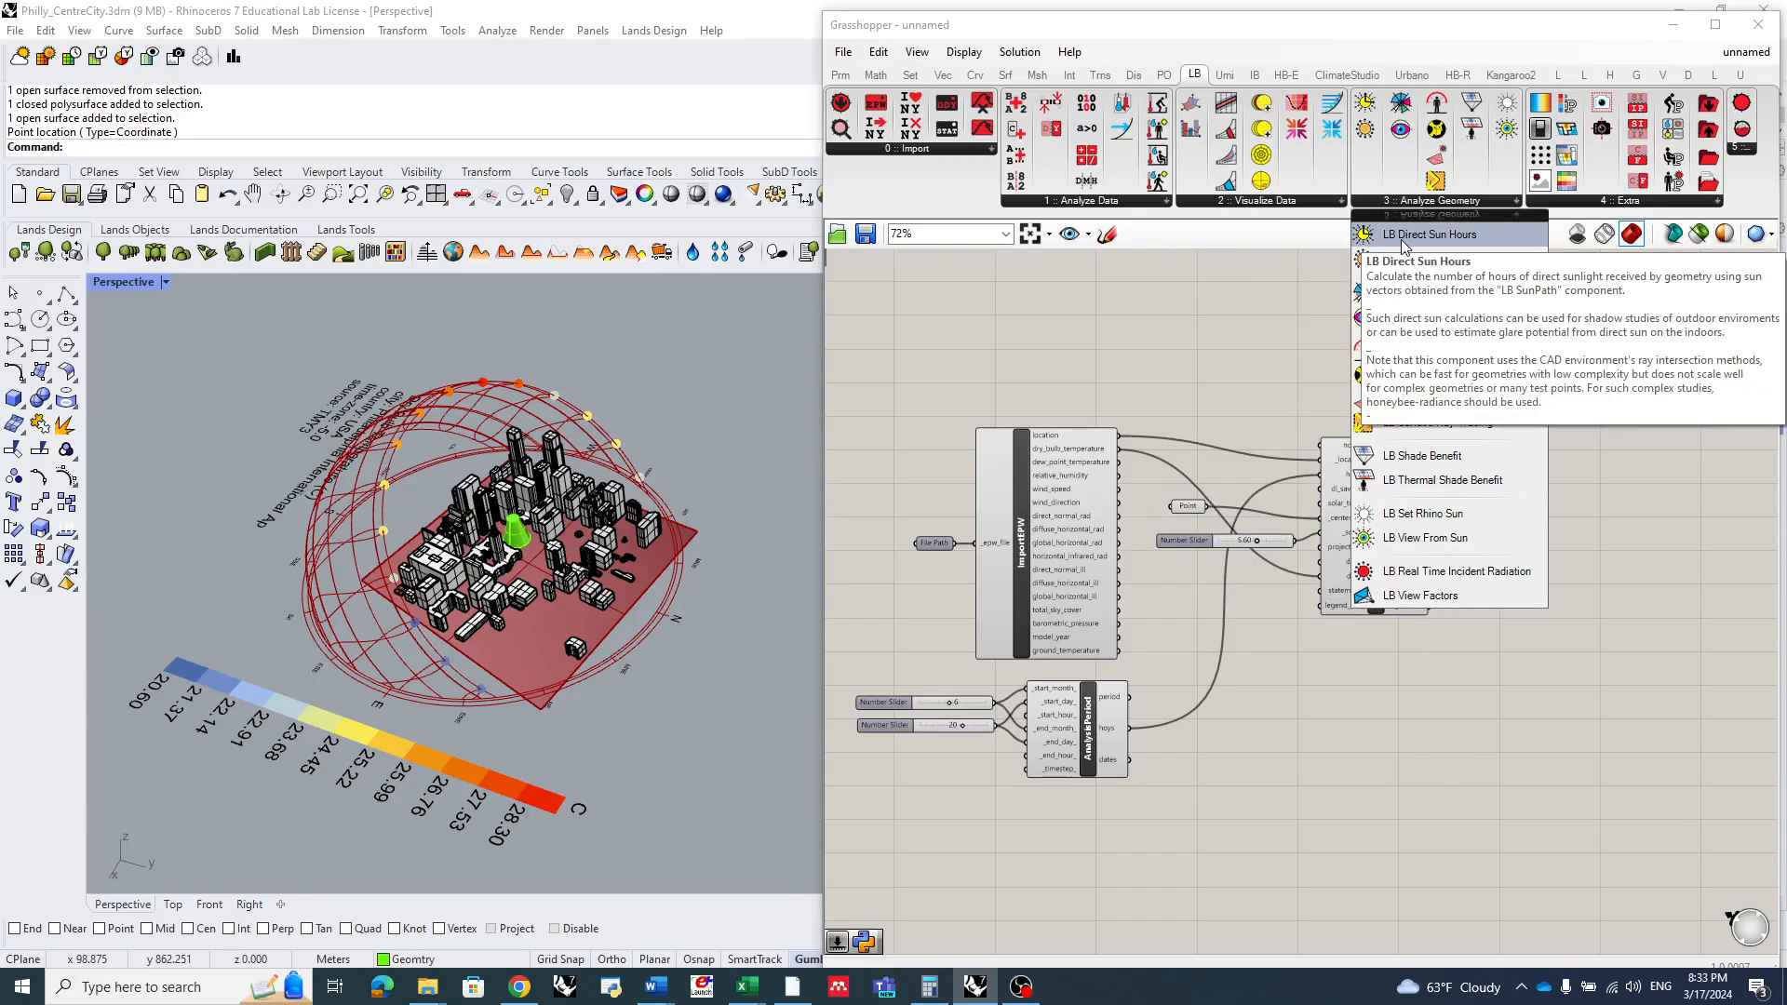
{"action": "left_click", "coordinate": [1438, 235]}
{"action": "left_click", "coordinate": [1588, 517]}
{"action": "right_click_drag", "start_coordinate": [1588, 517], "coordinate": [1393, 463]}
{"action": "left_click_drag", "start_coordinate": [1398, 447], "coordinate": [1398, 478]}
- Connect Sunpath's vectors output to DirectSunHours' _vectors input and shift DirectSunHours farther from Sunpath
{"action": "scroll", "coordinate": [1398, 479], "scroll_direction": "up", "scroll_amount": 3}
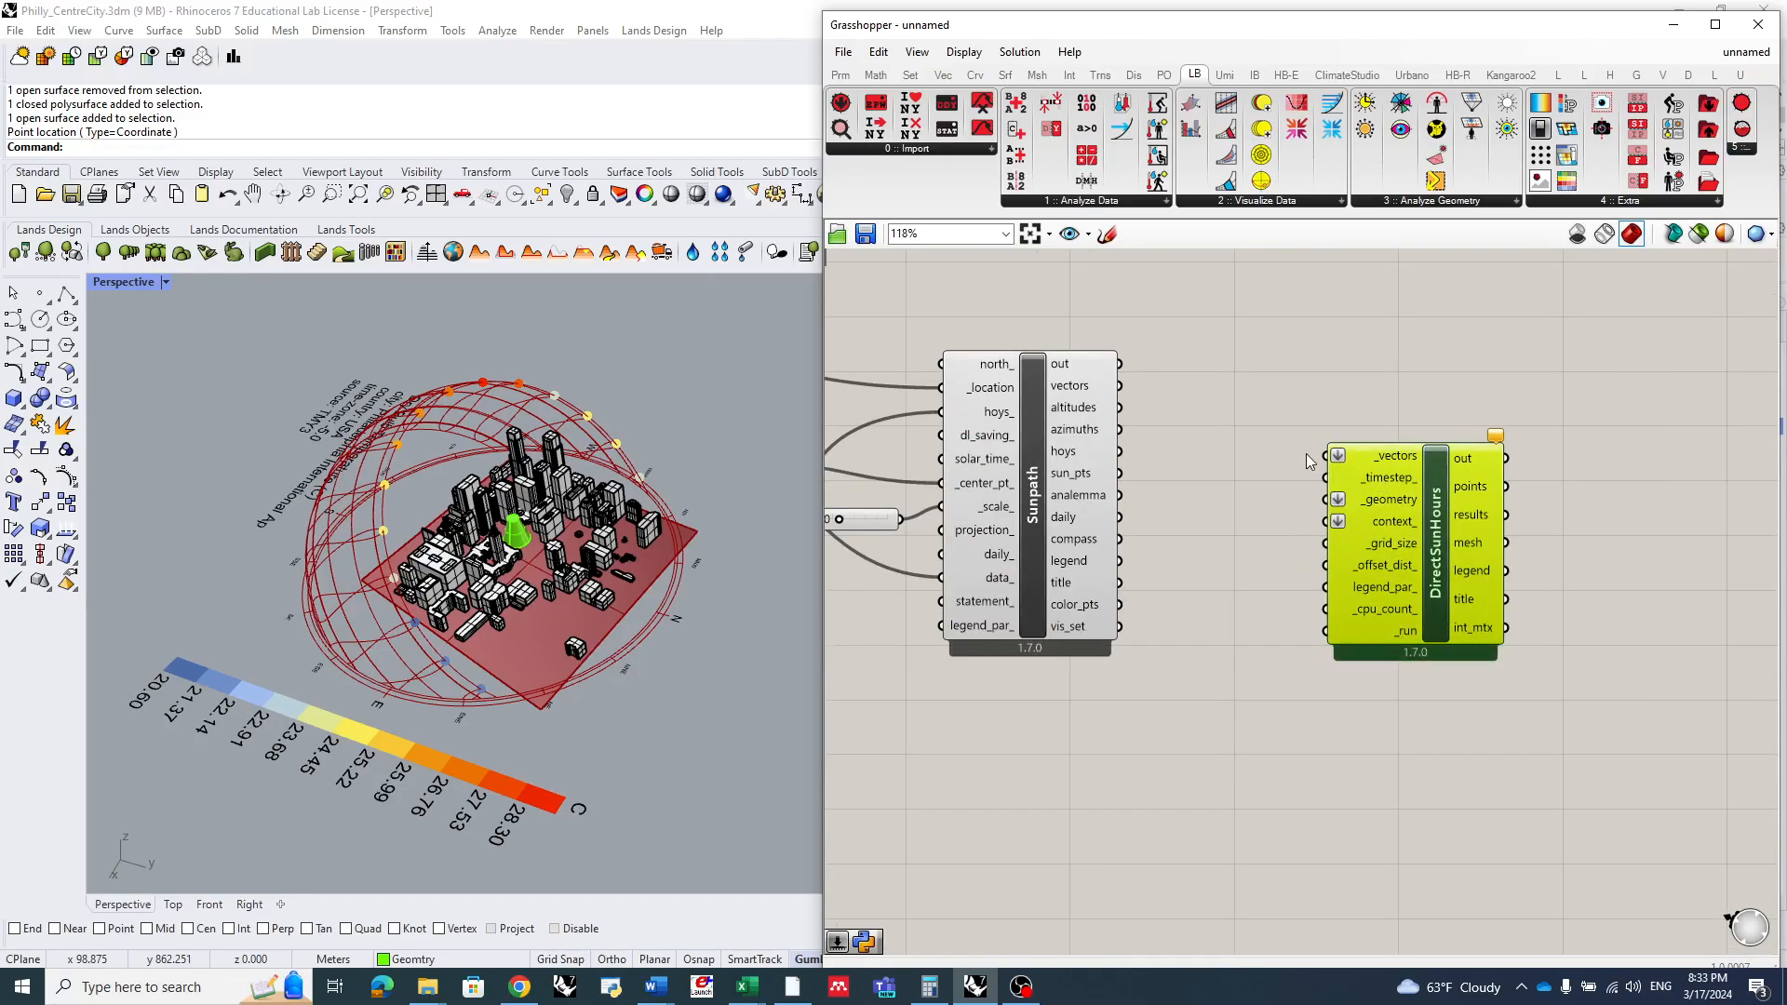
{"action": "left_click_drag", "start_coordinate": [1120, 386], "coordinate": [1324, 457]}
{"action": "left_click_drag", "start_coordinate": [1441, 510], "coordinate": [1543, 501]}
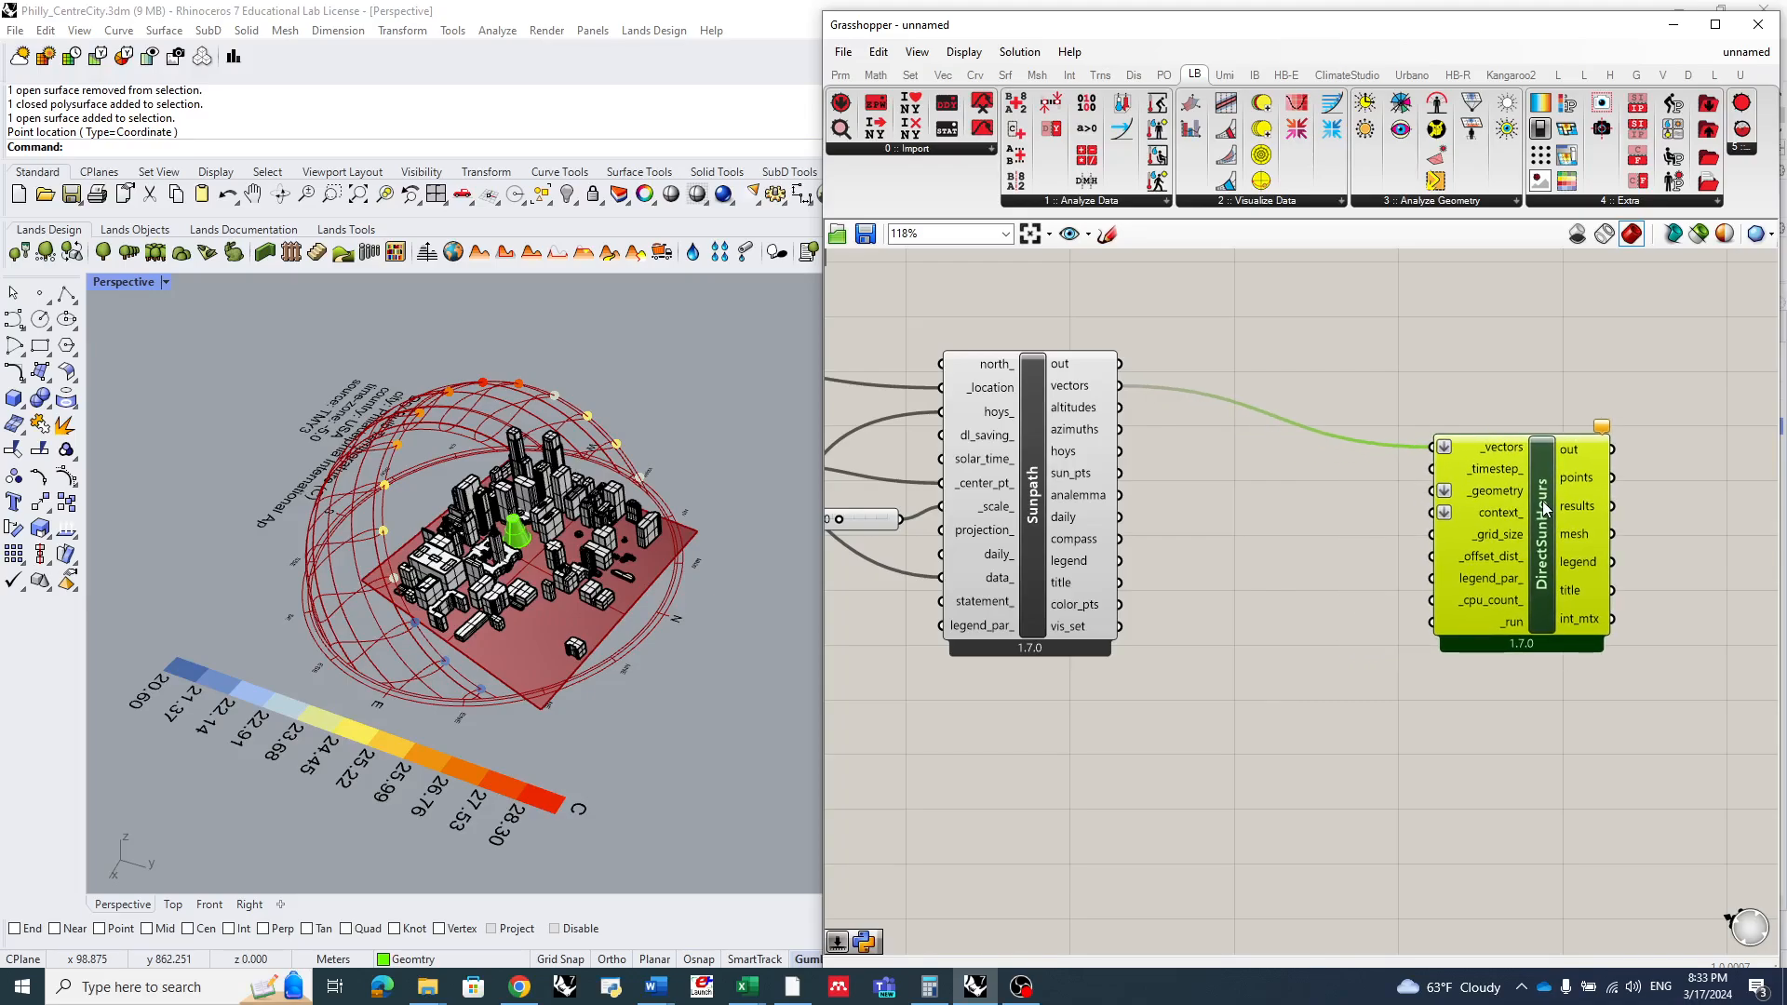
- Add a Geometry Pipeline between Sunpath and DirectSunHours, and move DirectSunHours away to make room for it
{"action": "scroll", "coordinate": [1517, 509], "scroll_direction": "up", "scroll_amount": 3}
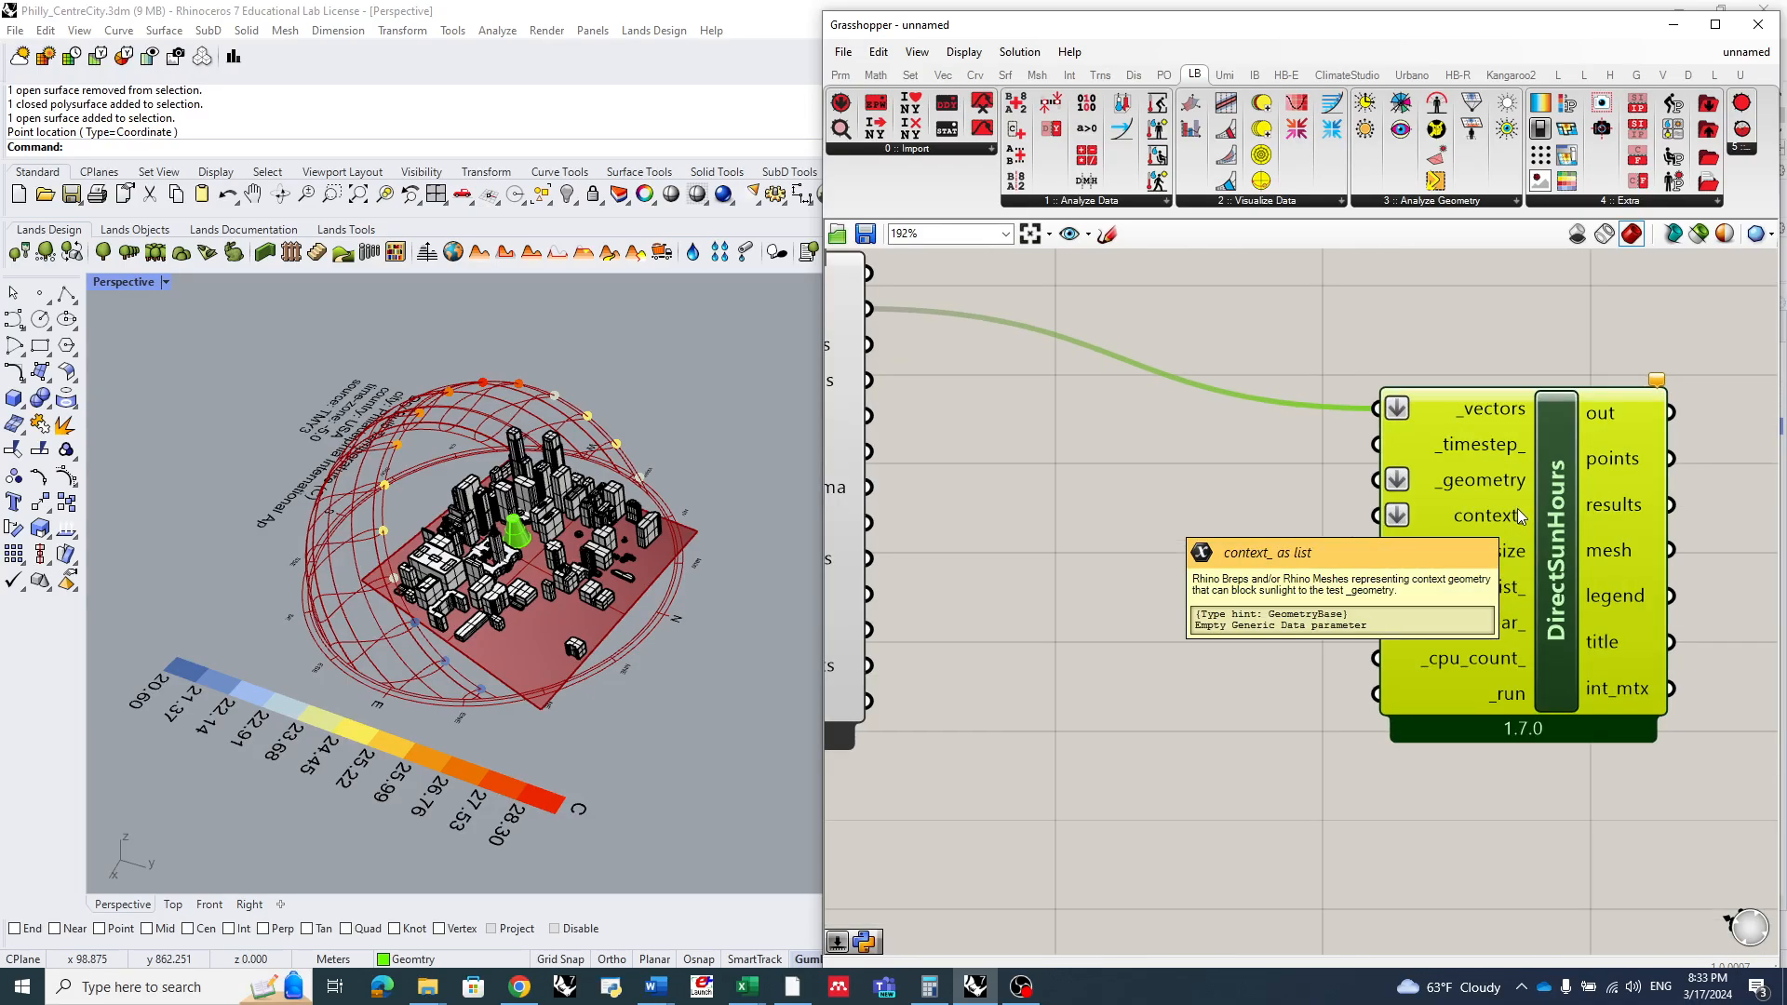
{"action": "scroll", "coordinate": [511, 527], "scroll_direction": "up", "scroll_amount": 3}
{"action": "scroll", "coordinate": [511, 527], "scroll_direction": "up", "scroll_amount": 3}
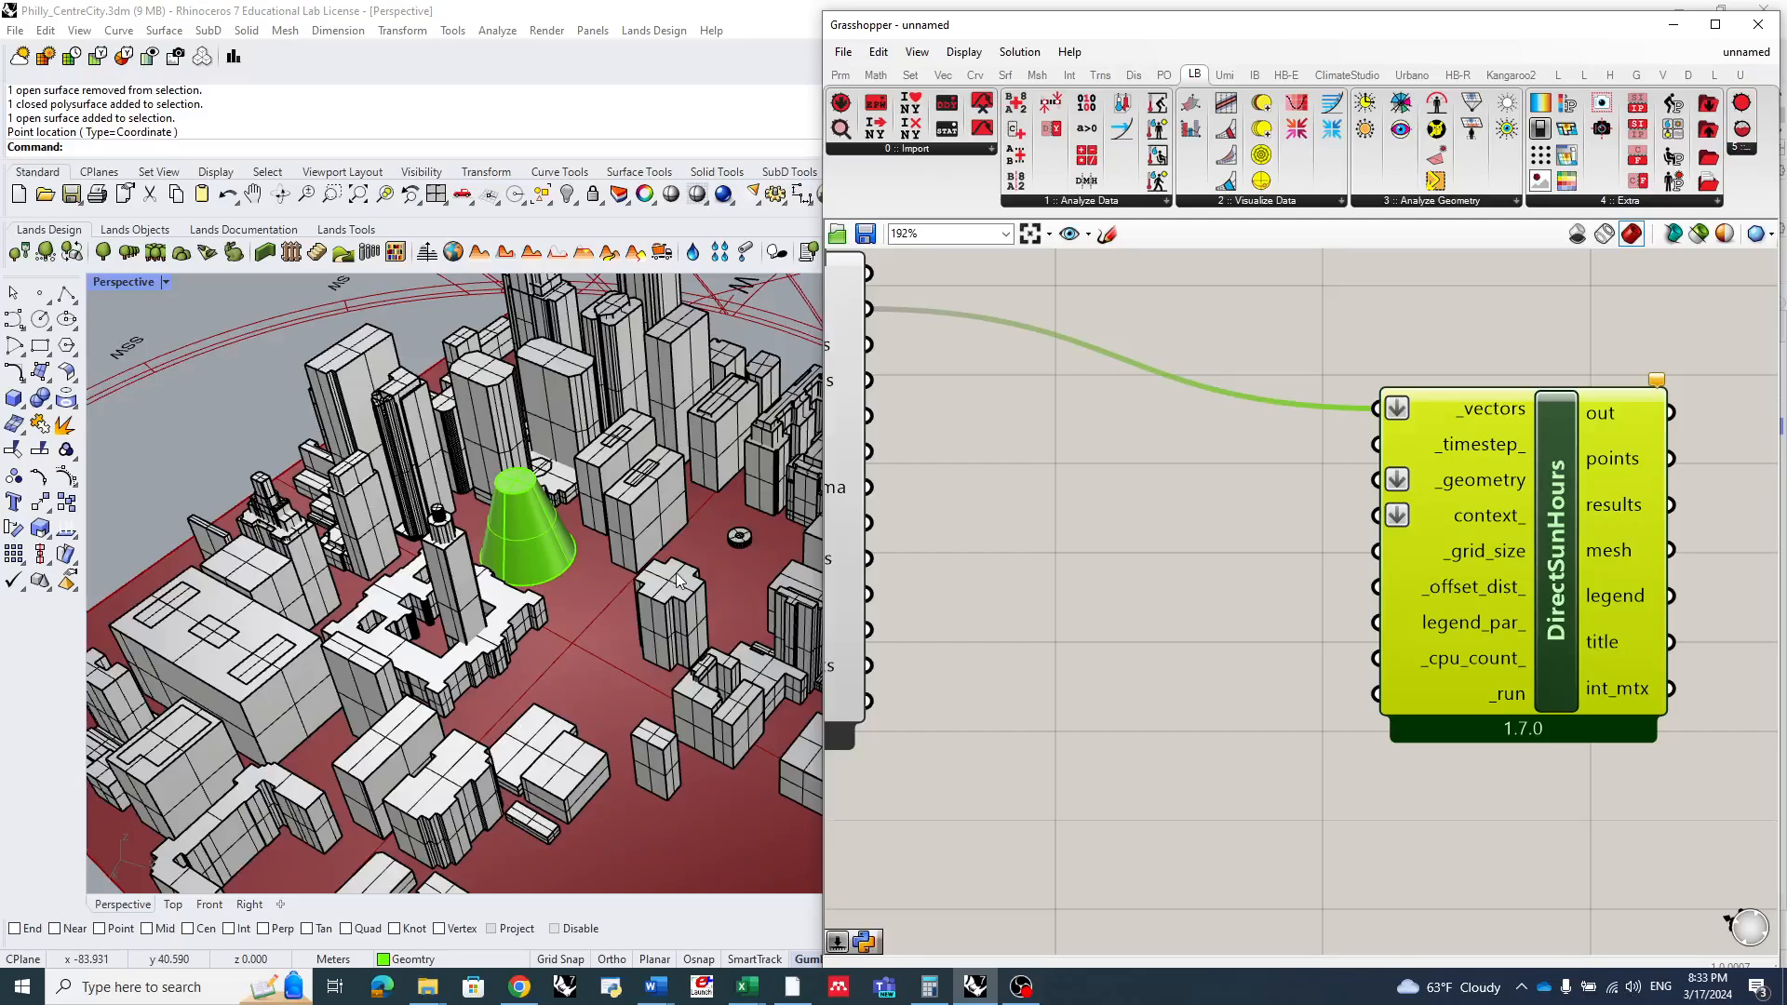
{"action": "scroll", "coordinate": [583, 597], "scroll_direction": "down", "scroll_amount": 3}
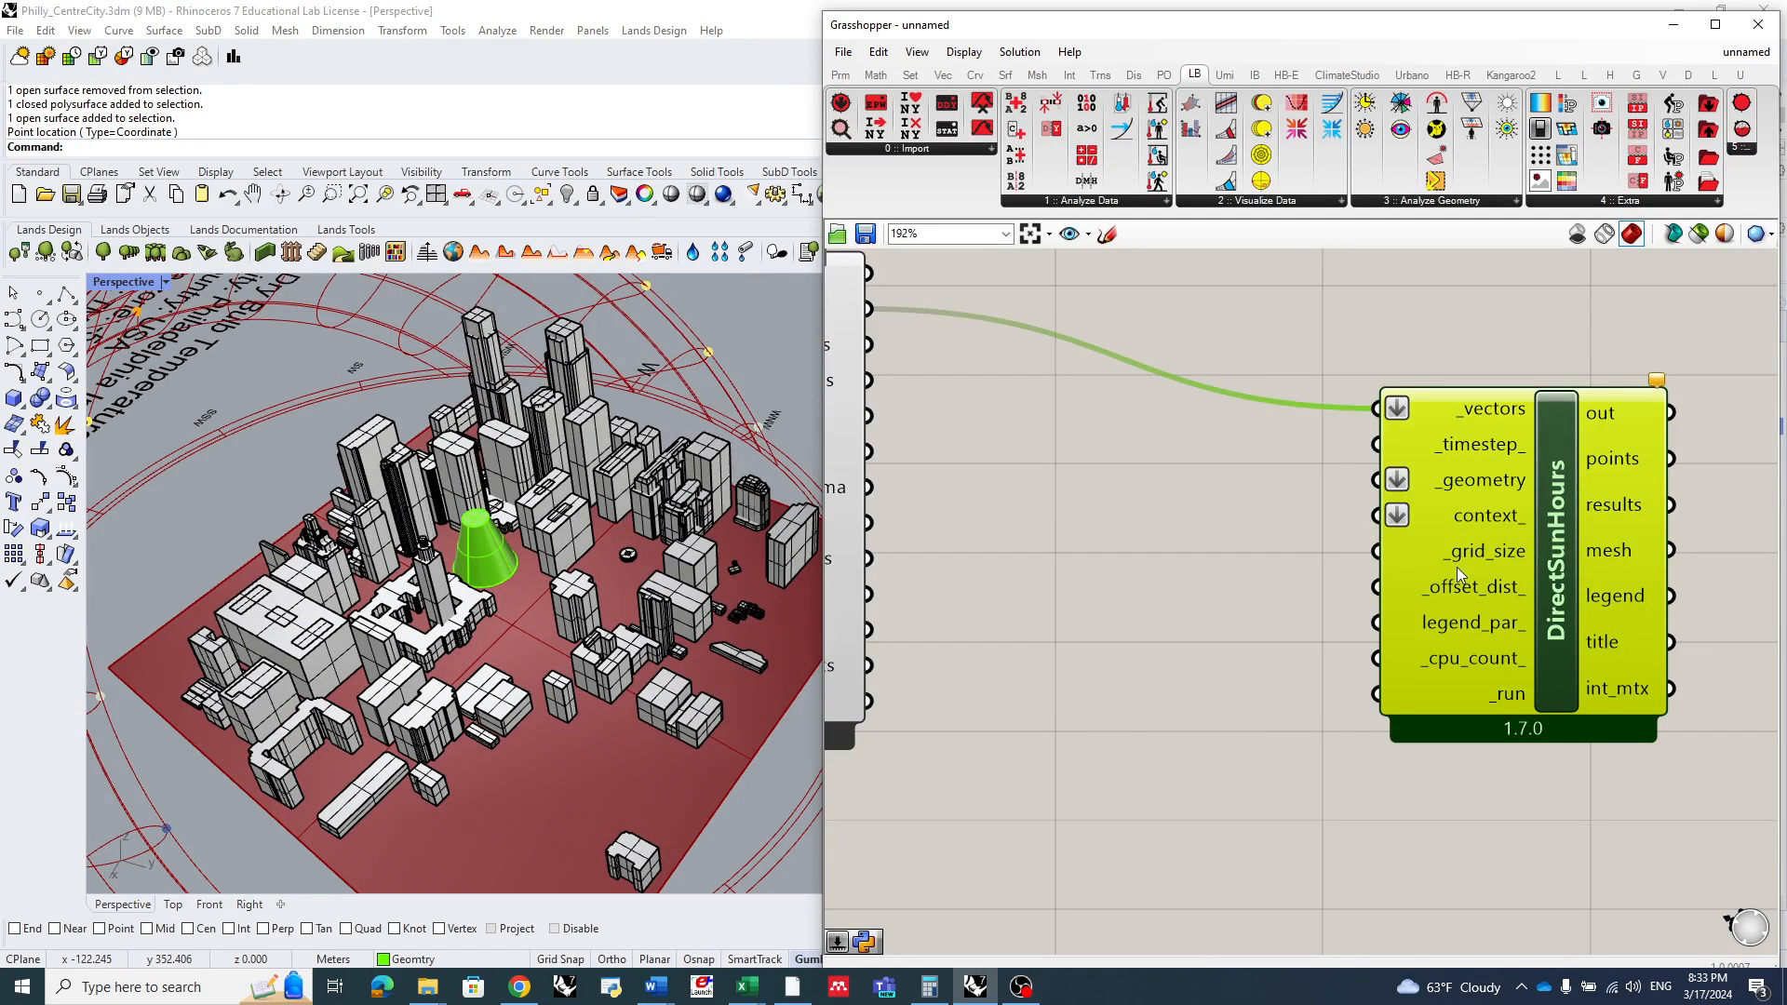
{"action": "double_click", "coordinate": [1163, 558]}
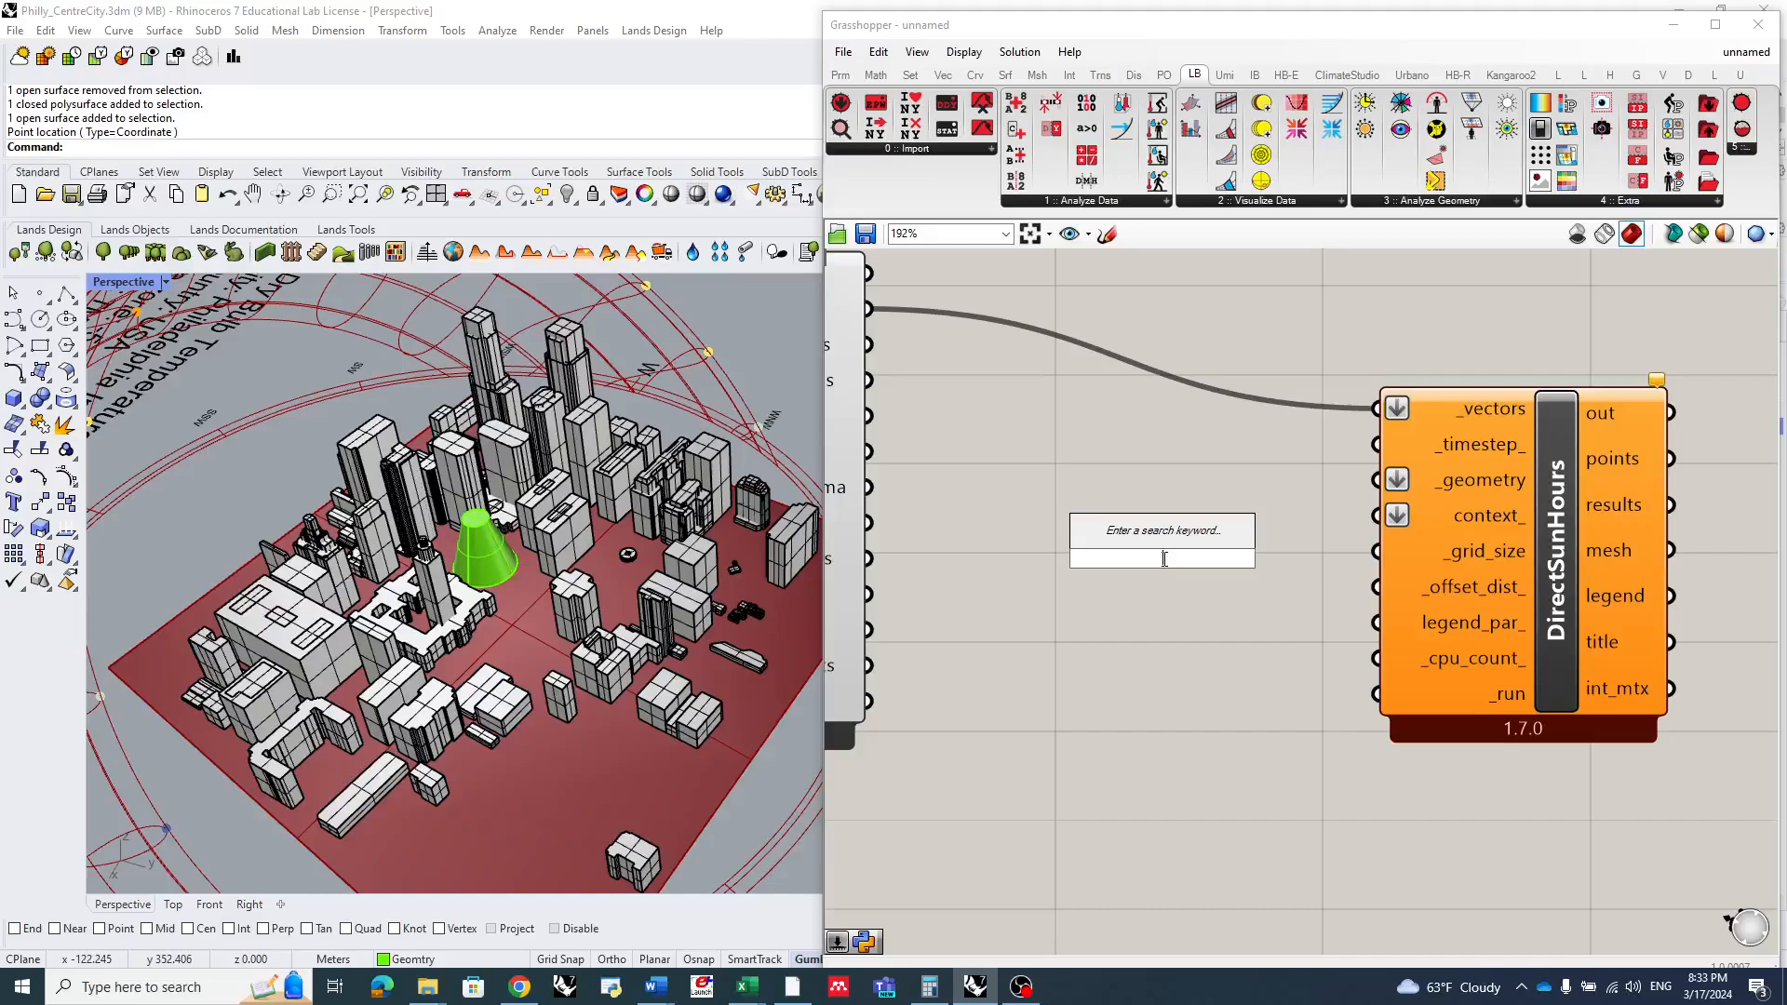
{"action": "type", "text": "pip"}
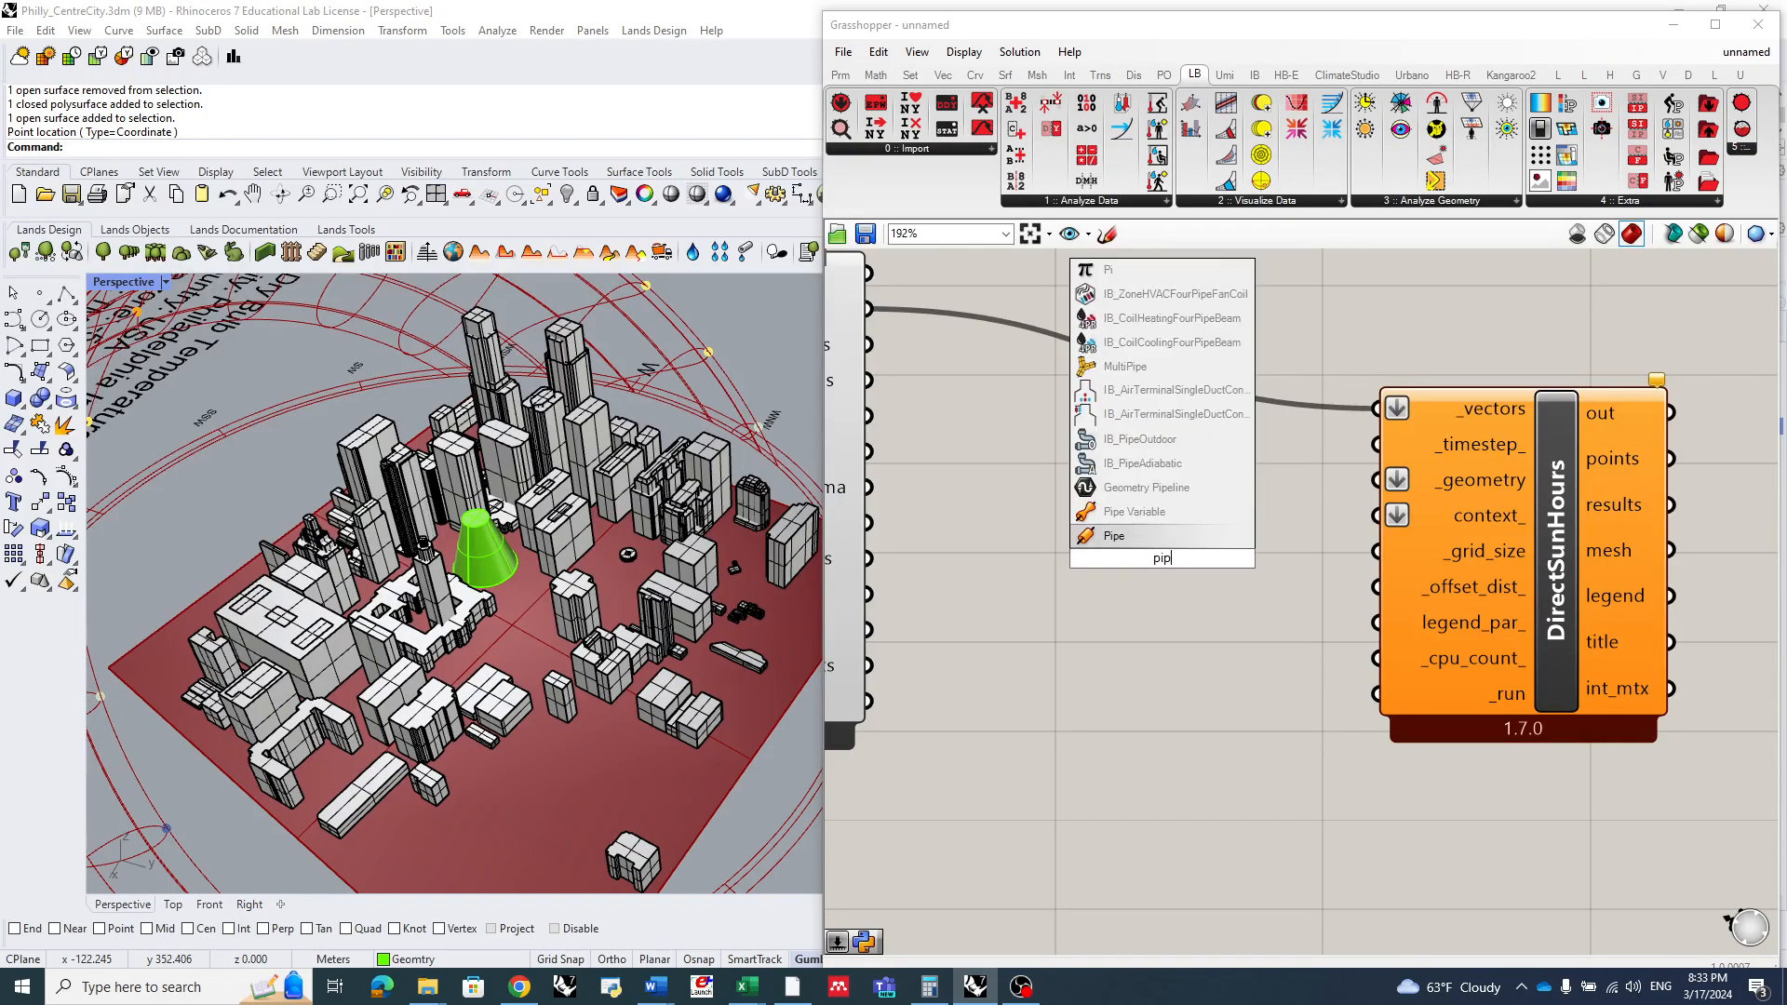
{"action": "left_click", "coordinate": [1192, 488]}
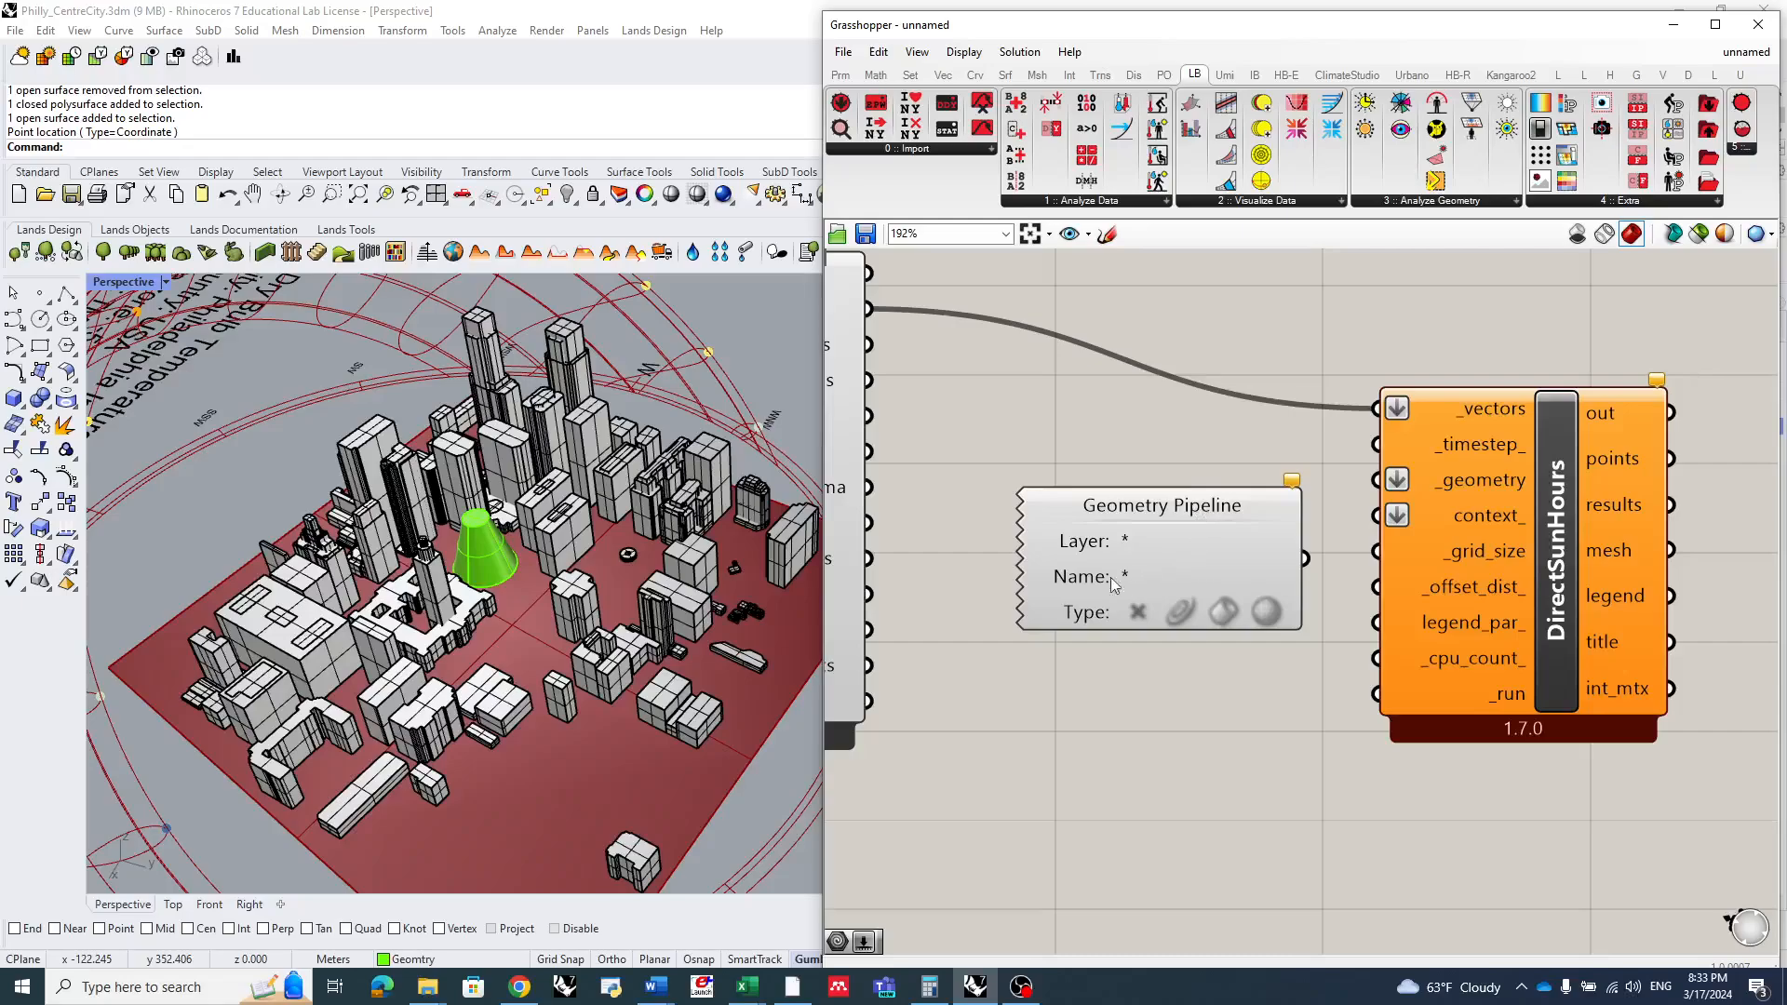
{"action": "left_click_drag", "start_coordinate": [1523, 544], "coordinate": [1655, 523]}
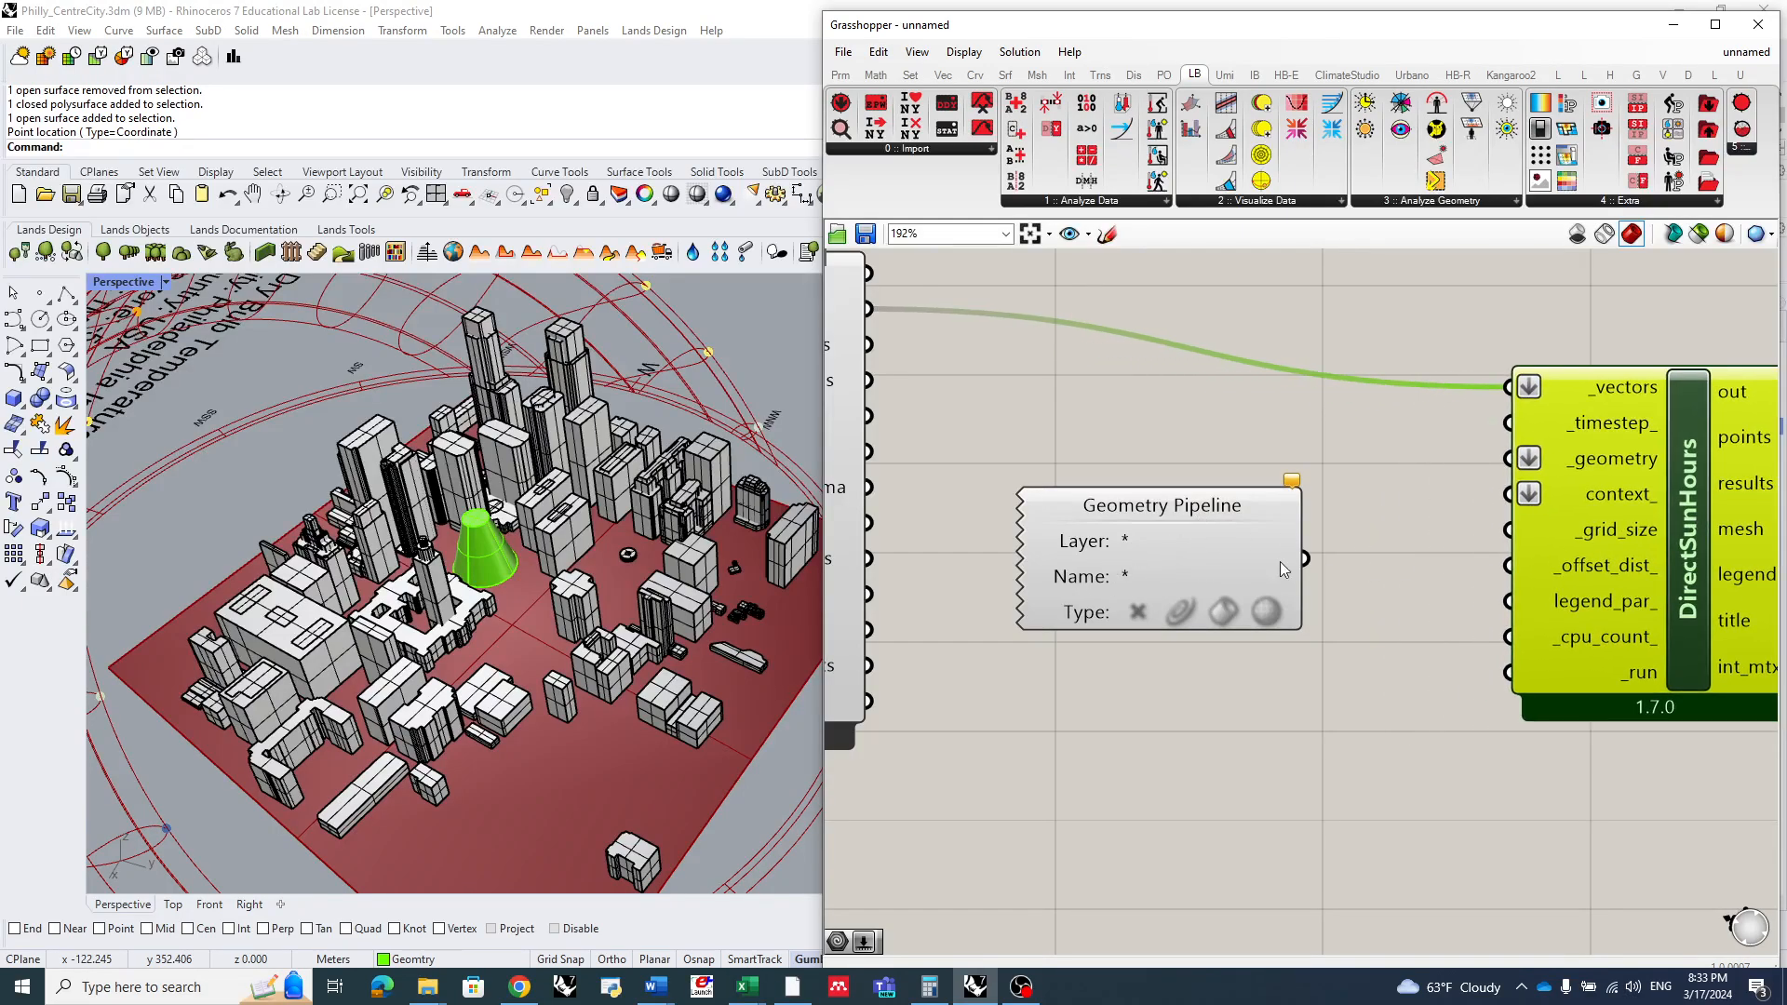
- Check the Rhino layer names and set the Geometry Pipeline's layer filter to Context
{"action": "double_click", "coordinate": [1143, 540]}
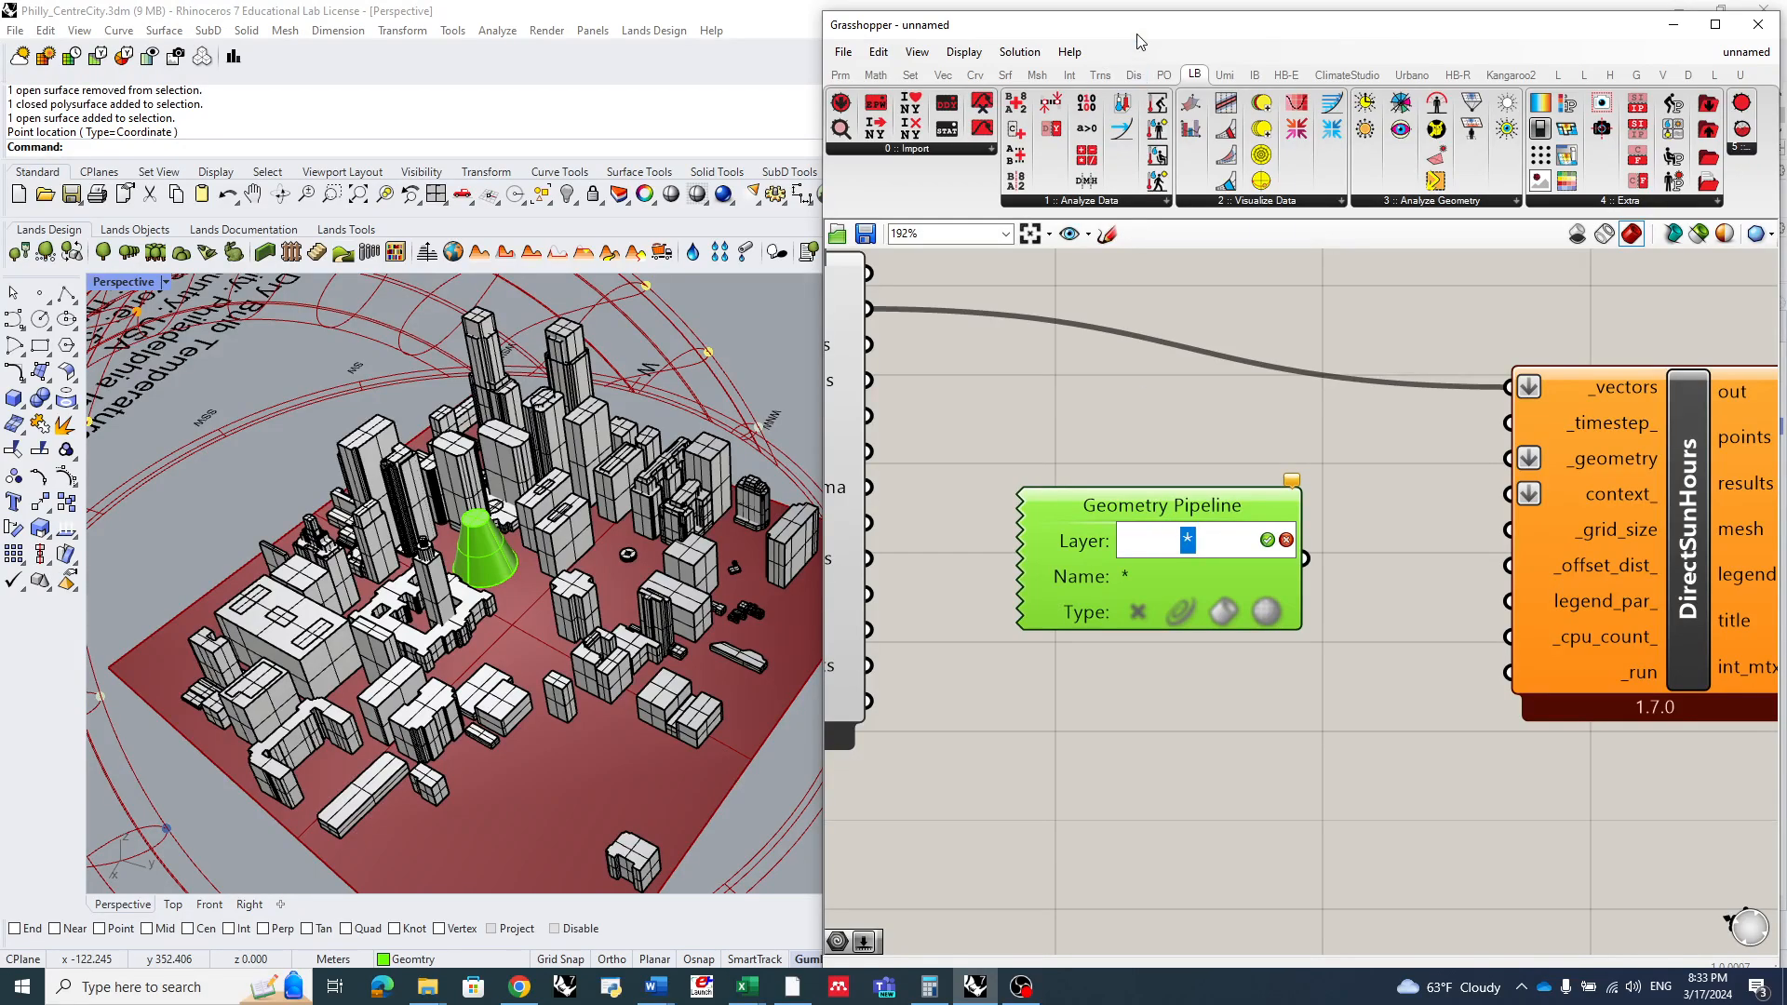
{"action": "left_click_drag", "start_coordinate": [1143, 25], "coordinate": [1786, 28]}
{"action": "left_click", "coordinate": [1505, 427]}
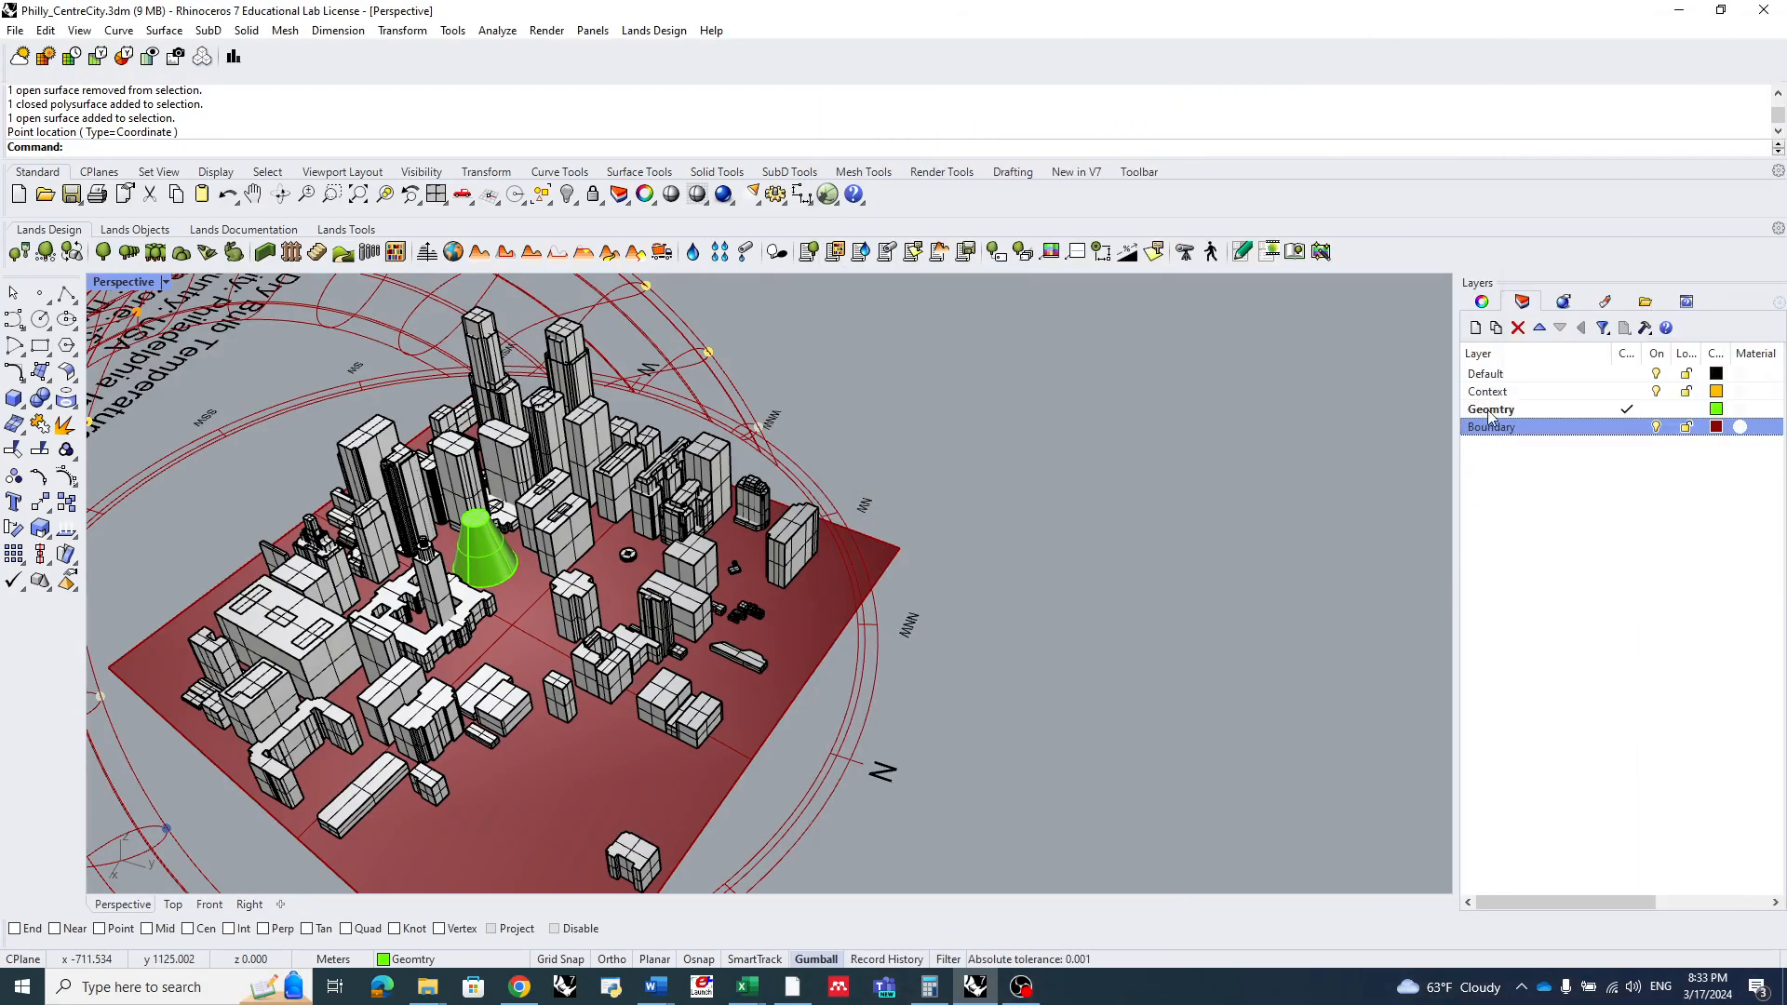
{"action": "left_click_drag", "start_coordinate": [1786, 149], "coordinate": [1267, 67]}
{"action": "double_click", "coordinate": [1153, 573]}
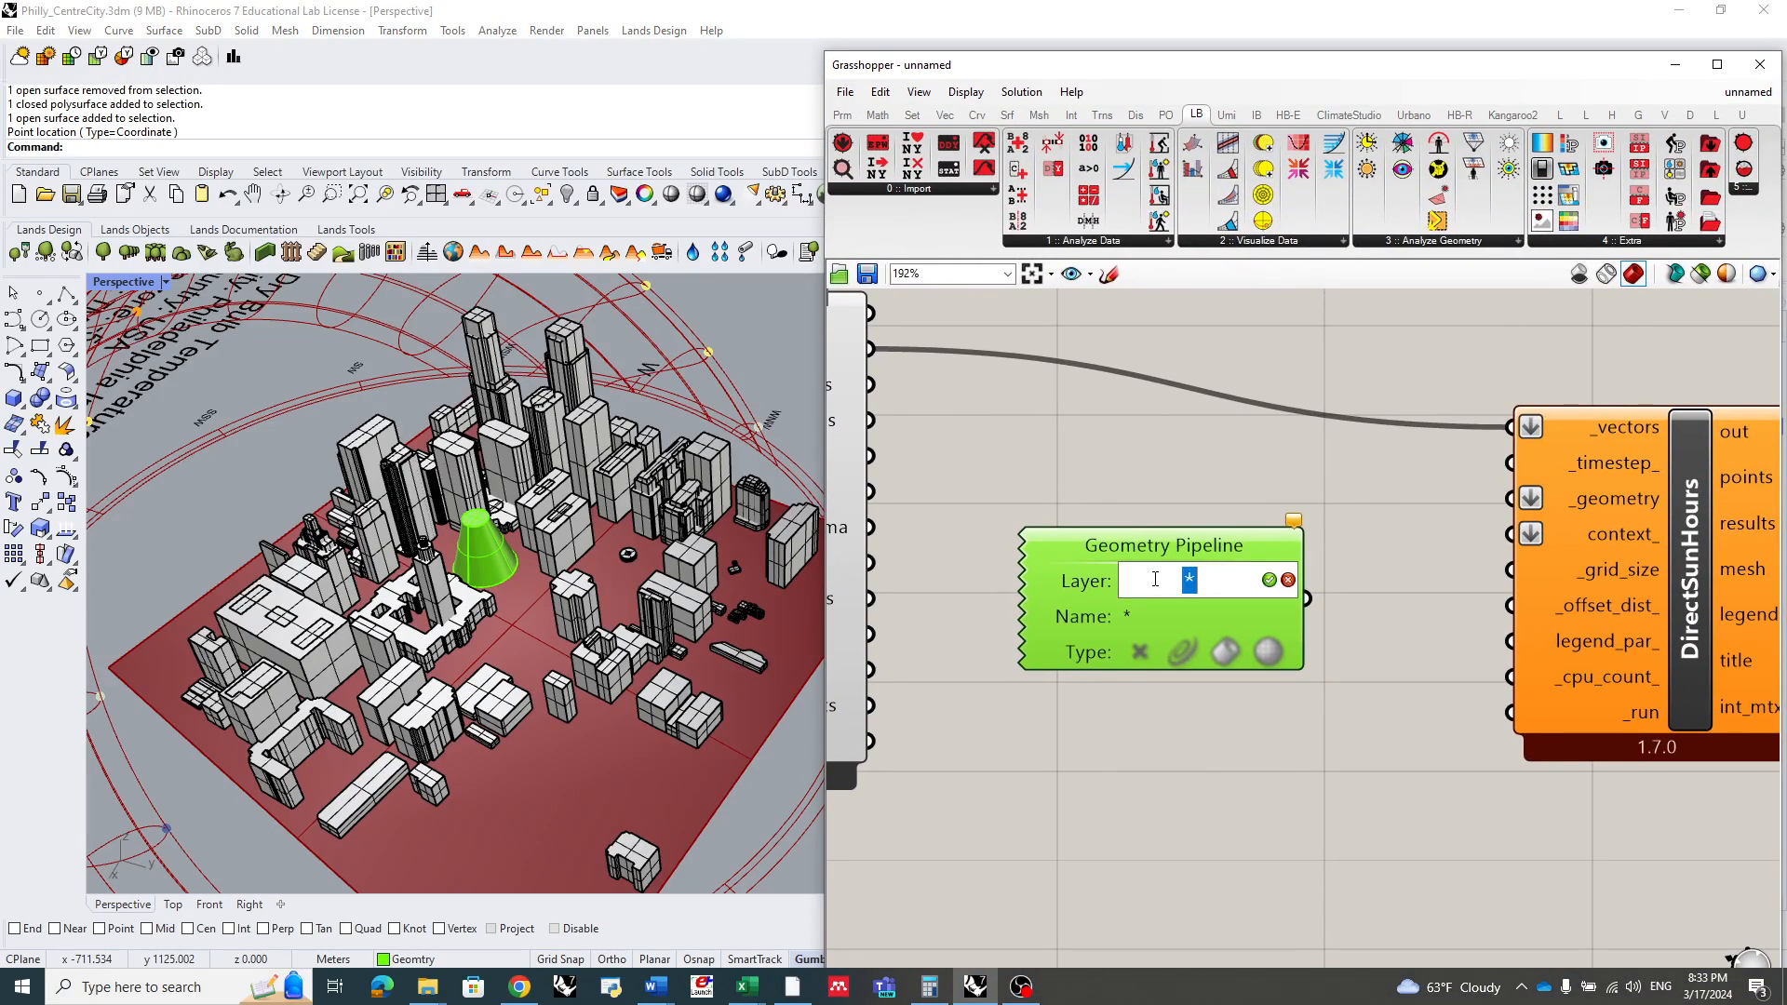
{"action": "key", "text": "Caps_Lock"}
{"action": "type", "text": "C"}
{"action": "key", "text": "Caps_Lock"}
{"action": "type", "text": "ontext"}
{"action": "left_click", "coordinate": [1270, 575]}
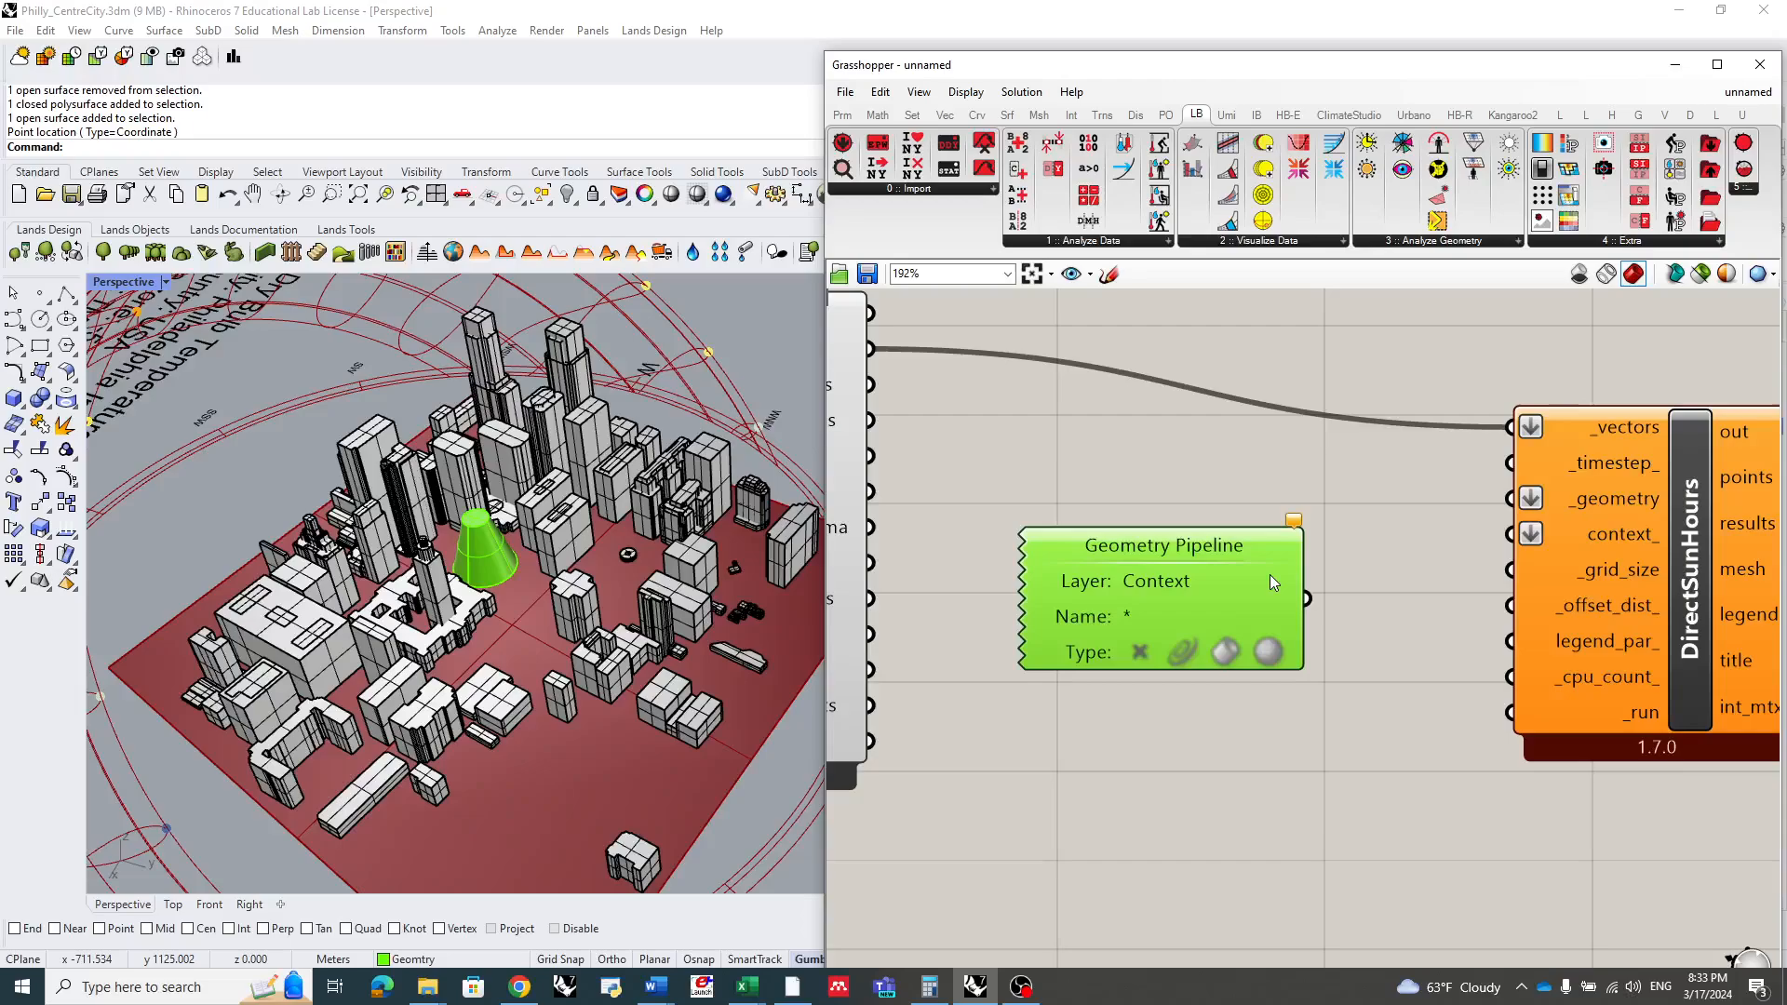
- Enable the Brep type filter on the Geometry Pipeline so it references the context buildings, and deselect the component
{"action": "double_click", "coordinate": [1226, 652]}
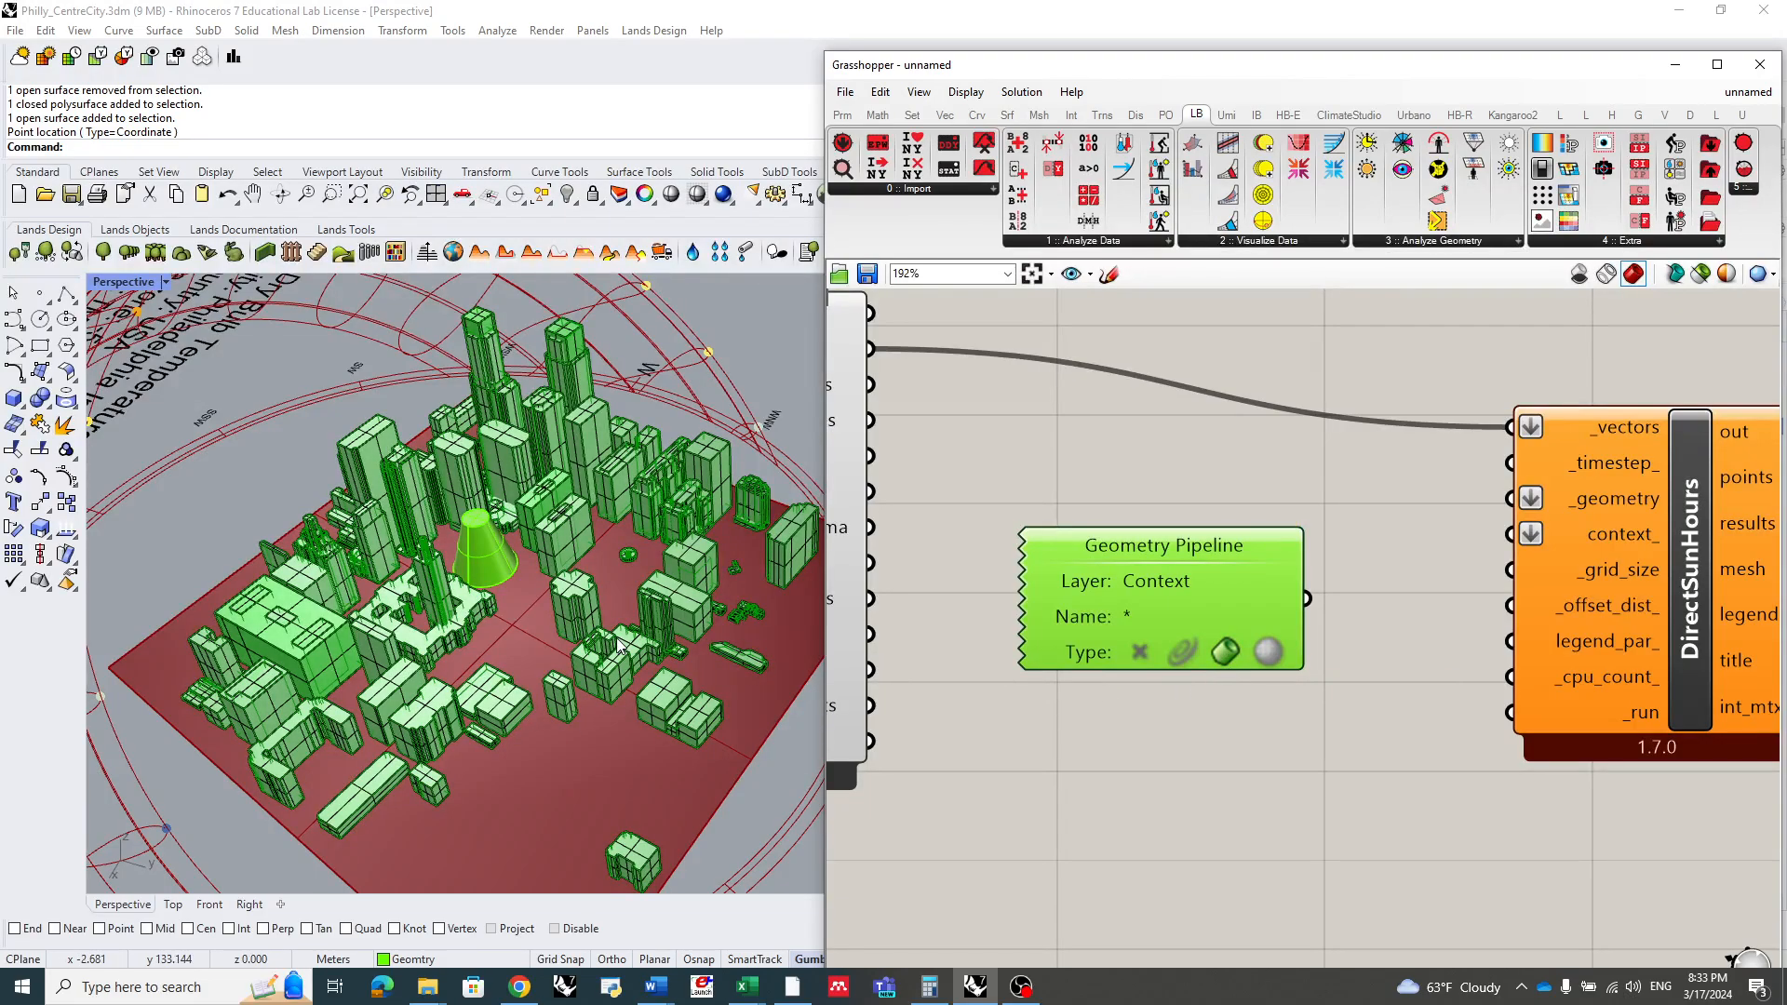
{"action": "scroll", "coordinate": [619, 644], "scroll_direction": "down", "scroll_amount": 5}
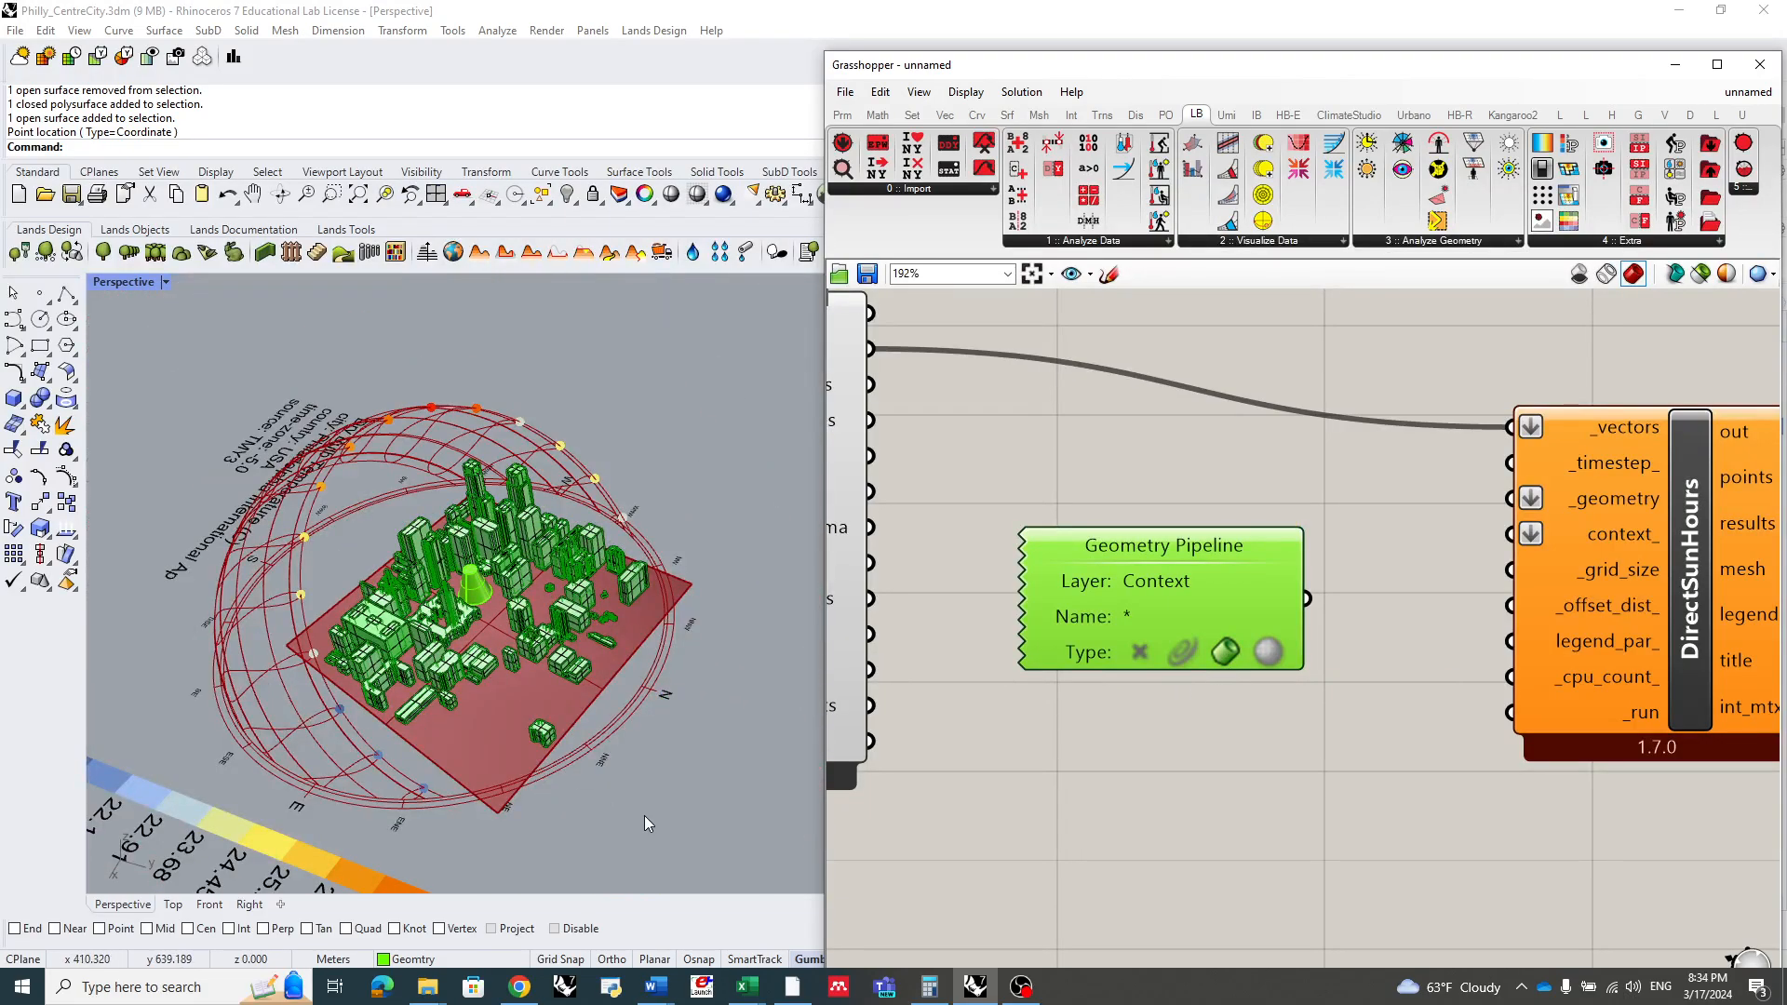
{"action": "left_click", "coordinate": [1195, 598]}
{"action": "left_click", "coordinate": [1358, 755]}
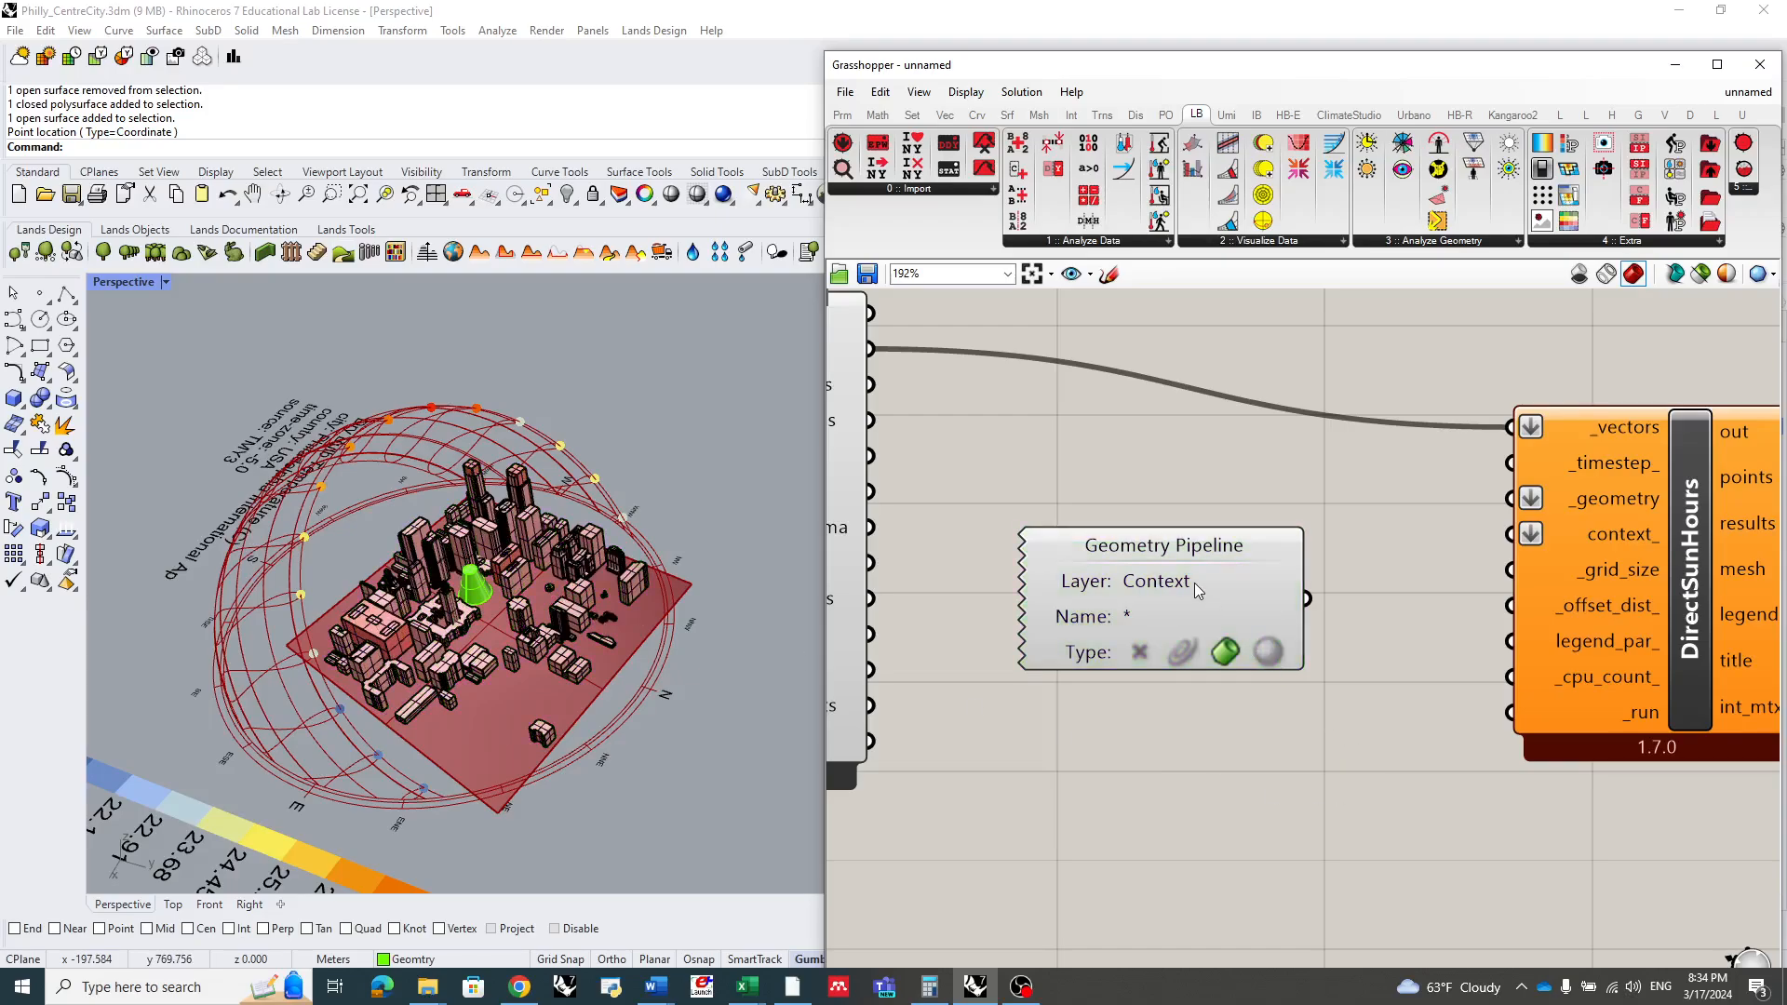
- Connect the Context Geometry Pipeline's output to DirectSunHours' context_ input, reposition the pipeline lower, and check the referenced buildings in the Rhino model
{"action": "left_click_drag", "start_coordinate": [1197, 588], "coordinate": [1176, 576]}
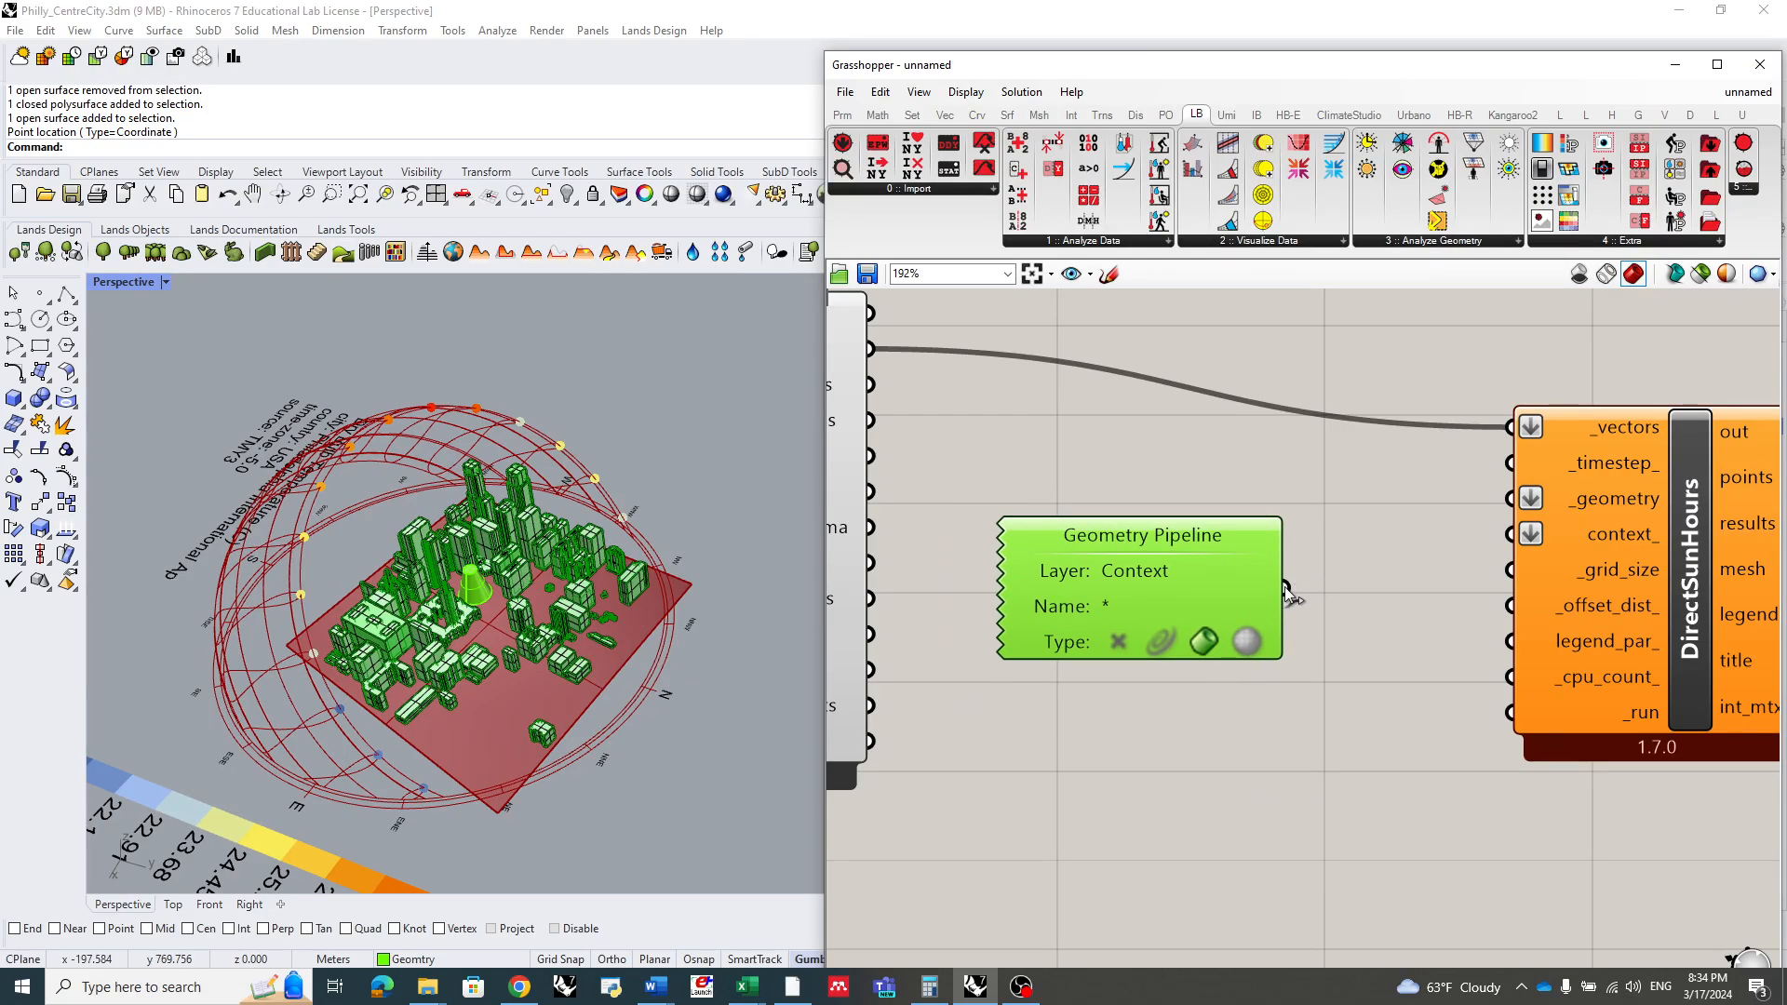
{"action": "left_click_drag", "start_coordinate": [1286, 586], "coordinate": [1511, 538]}
{"action": "left_click_drag", "start_coordinate": [1156, 592], "coordinate": [1163, 652]}
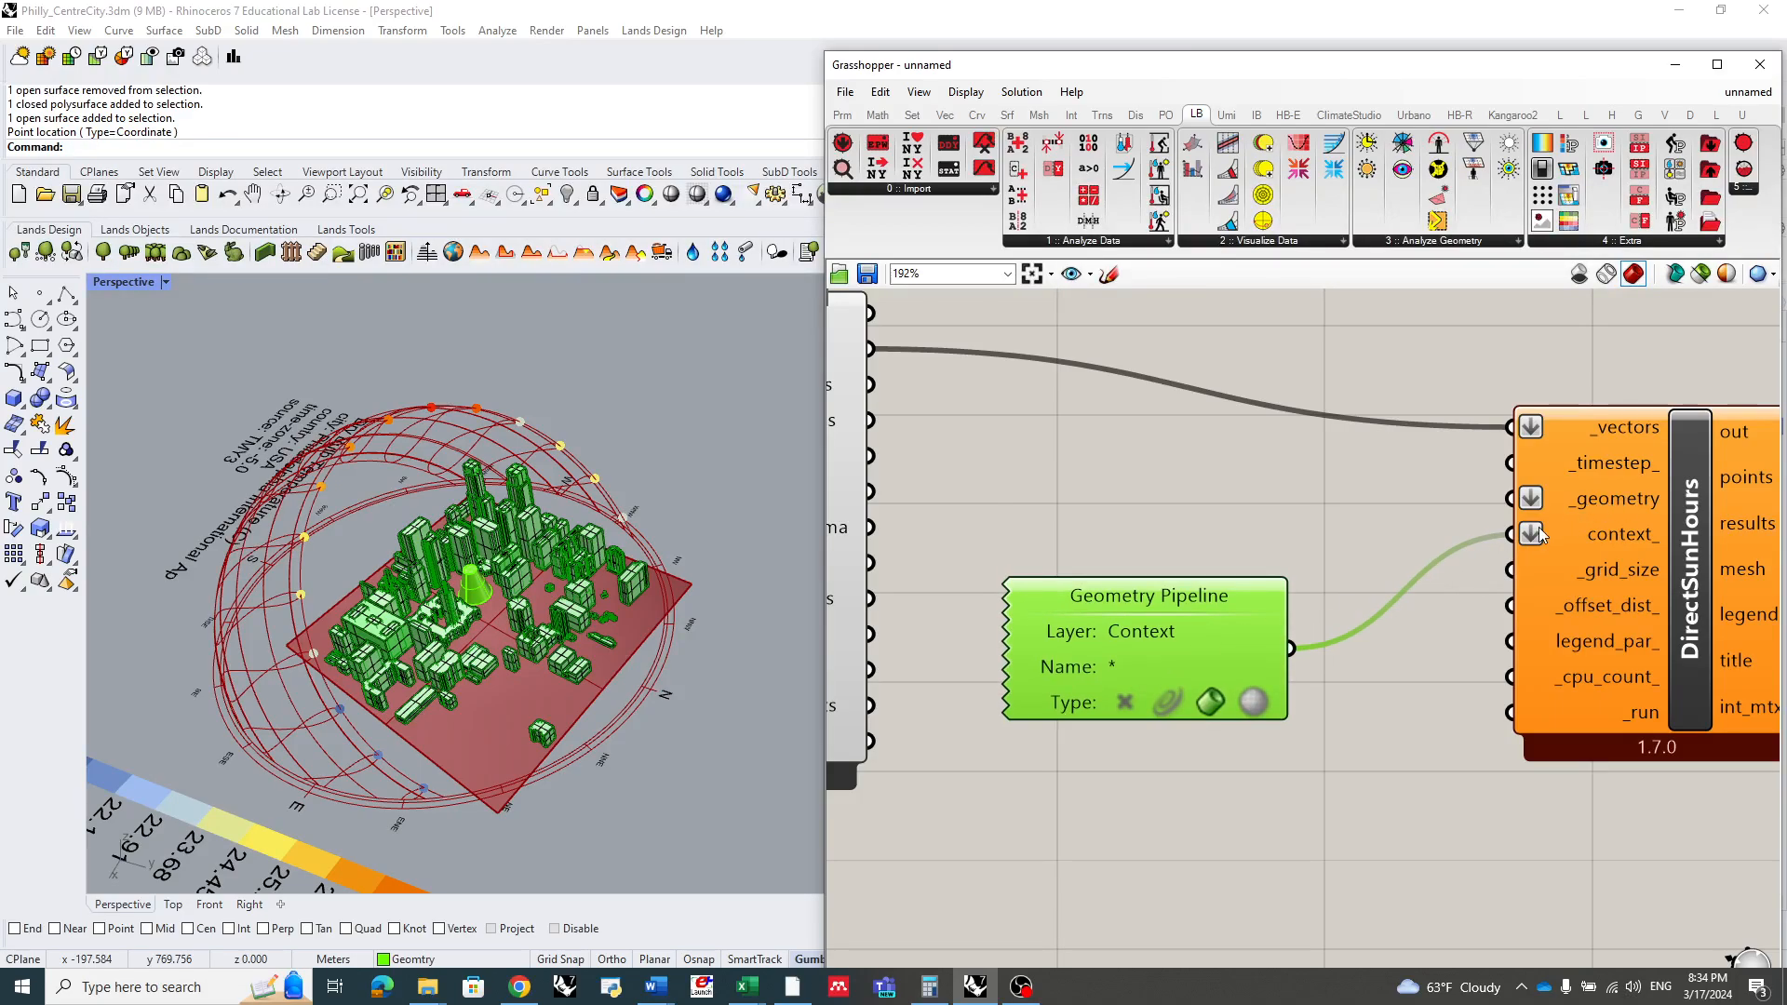
{"action": "scroll", "coordinate": [461, 612], "scroll_direction": "up", "scroll_amount": 3}
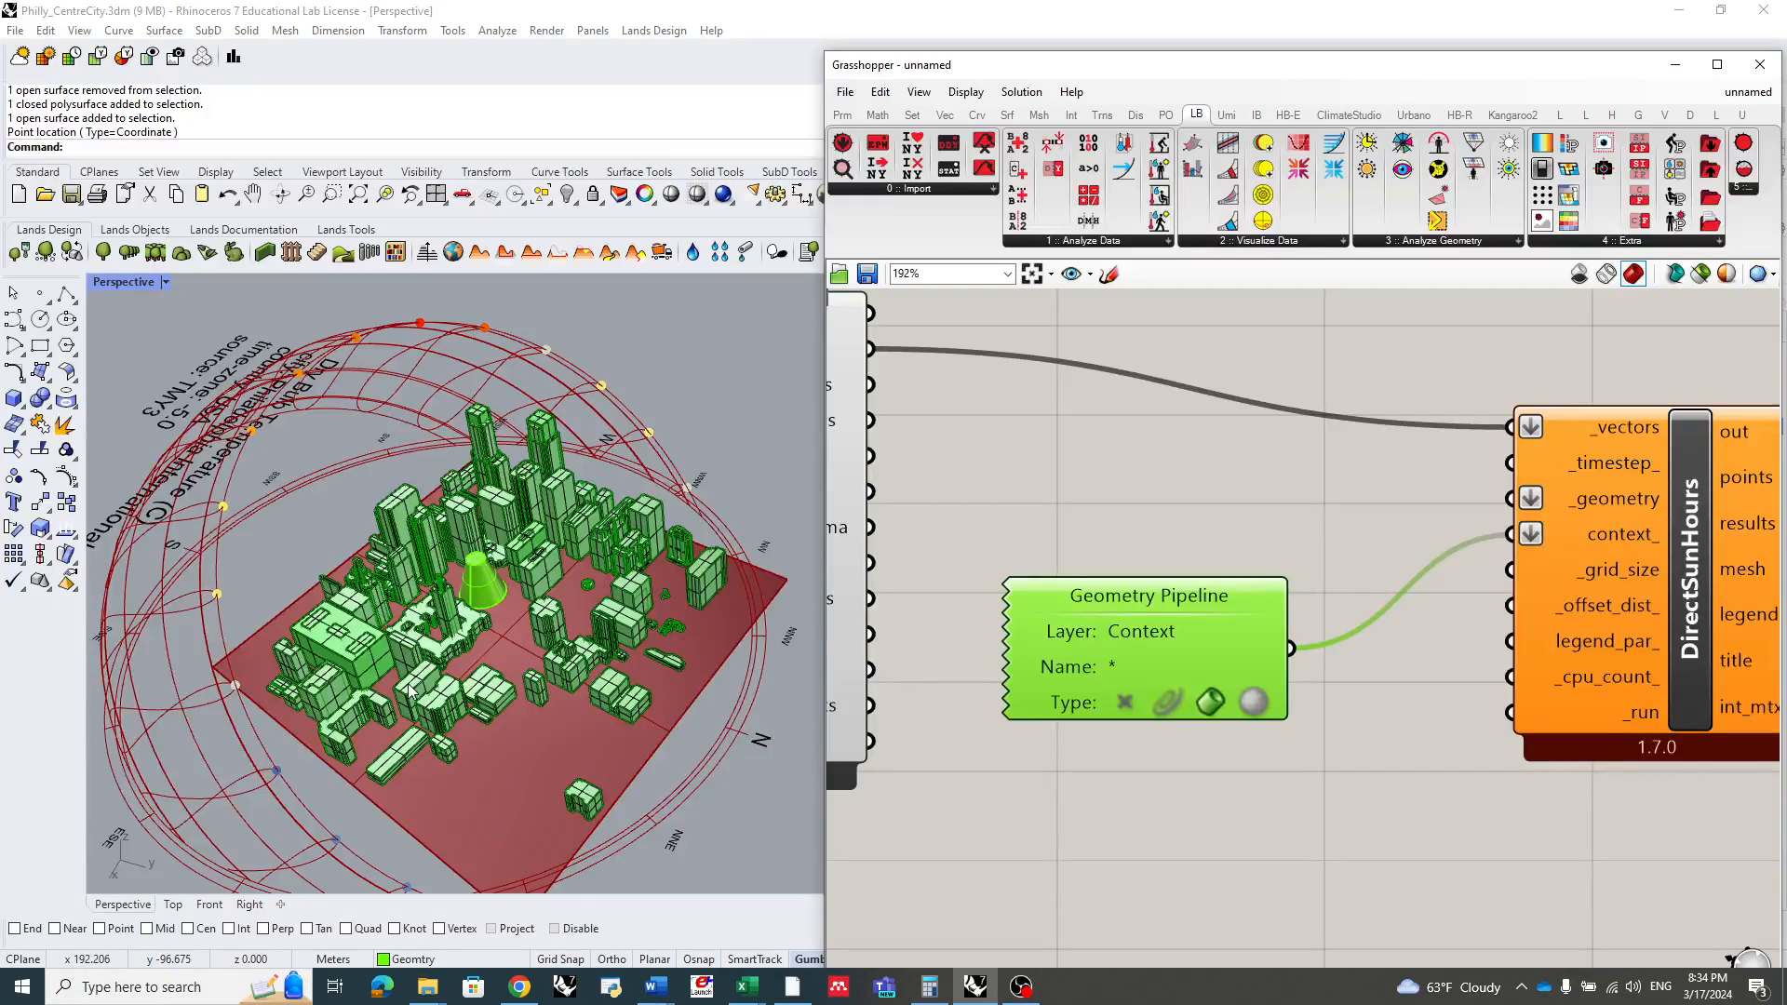
{"action": "scroll", "coordinate": [468, 567], "scroll_direction": "up", "scroll_amount": 3}
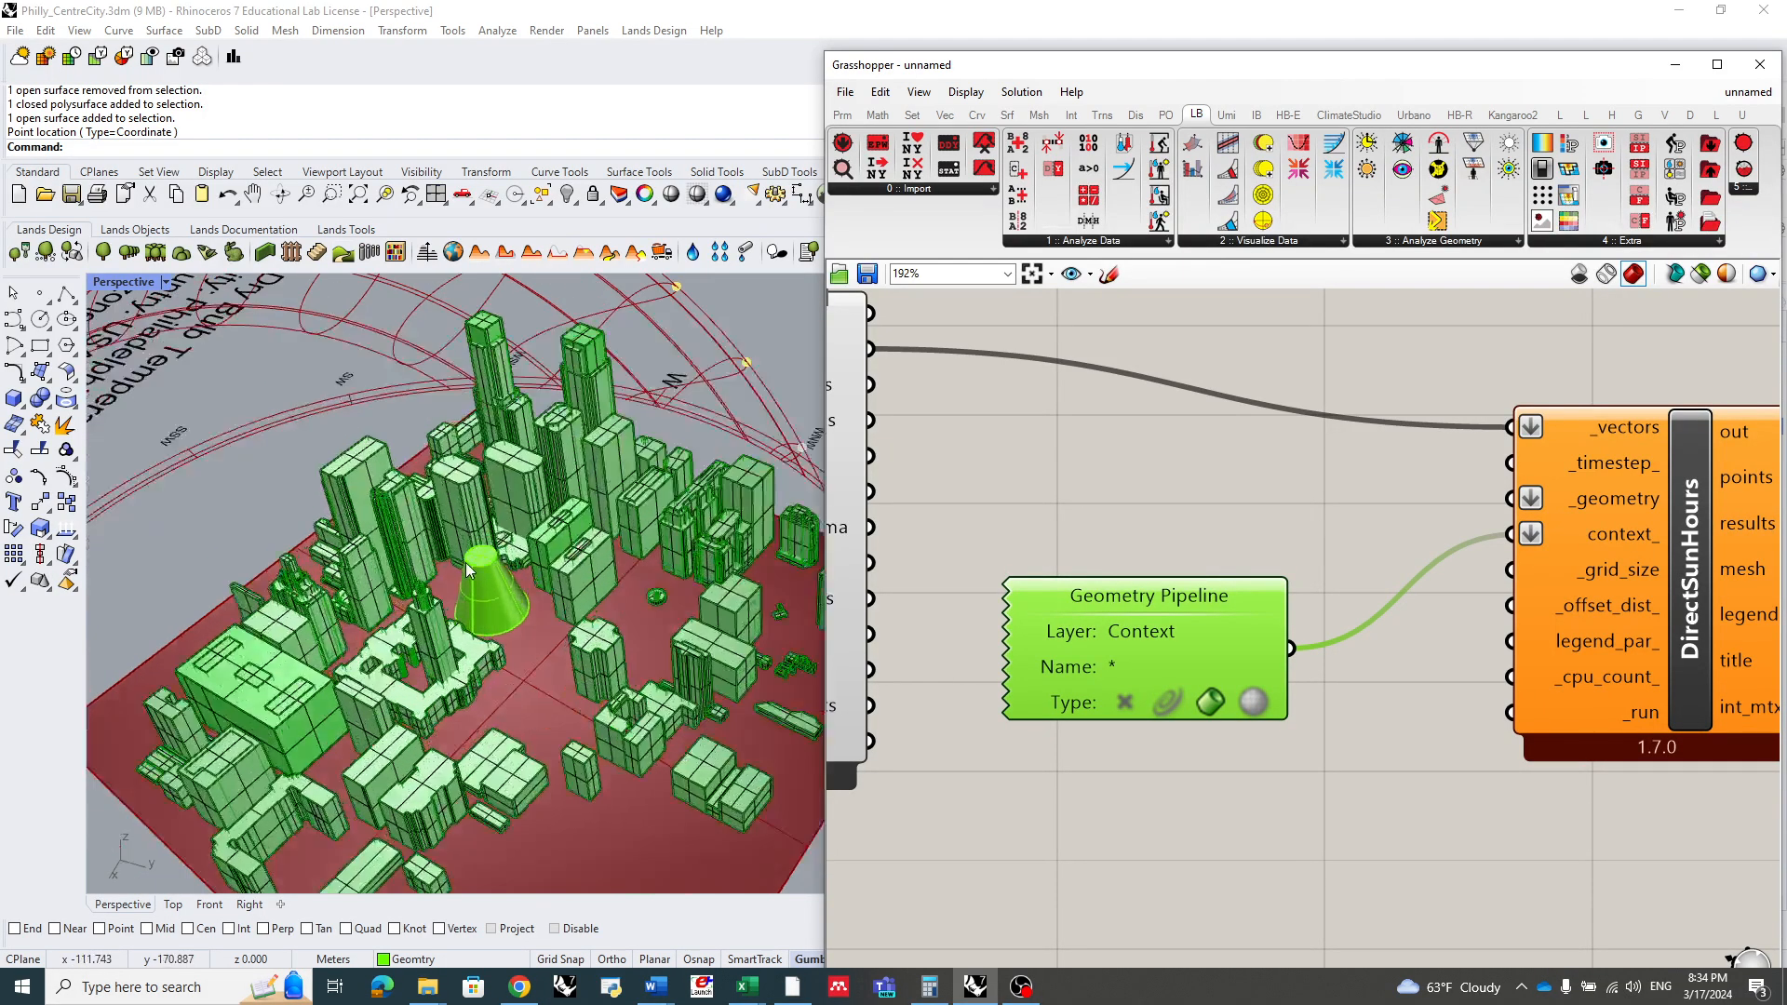
{"action": "scroll", "coordinate": [478, 584], "scroll_direction": "down", "scroll_amount": 5}
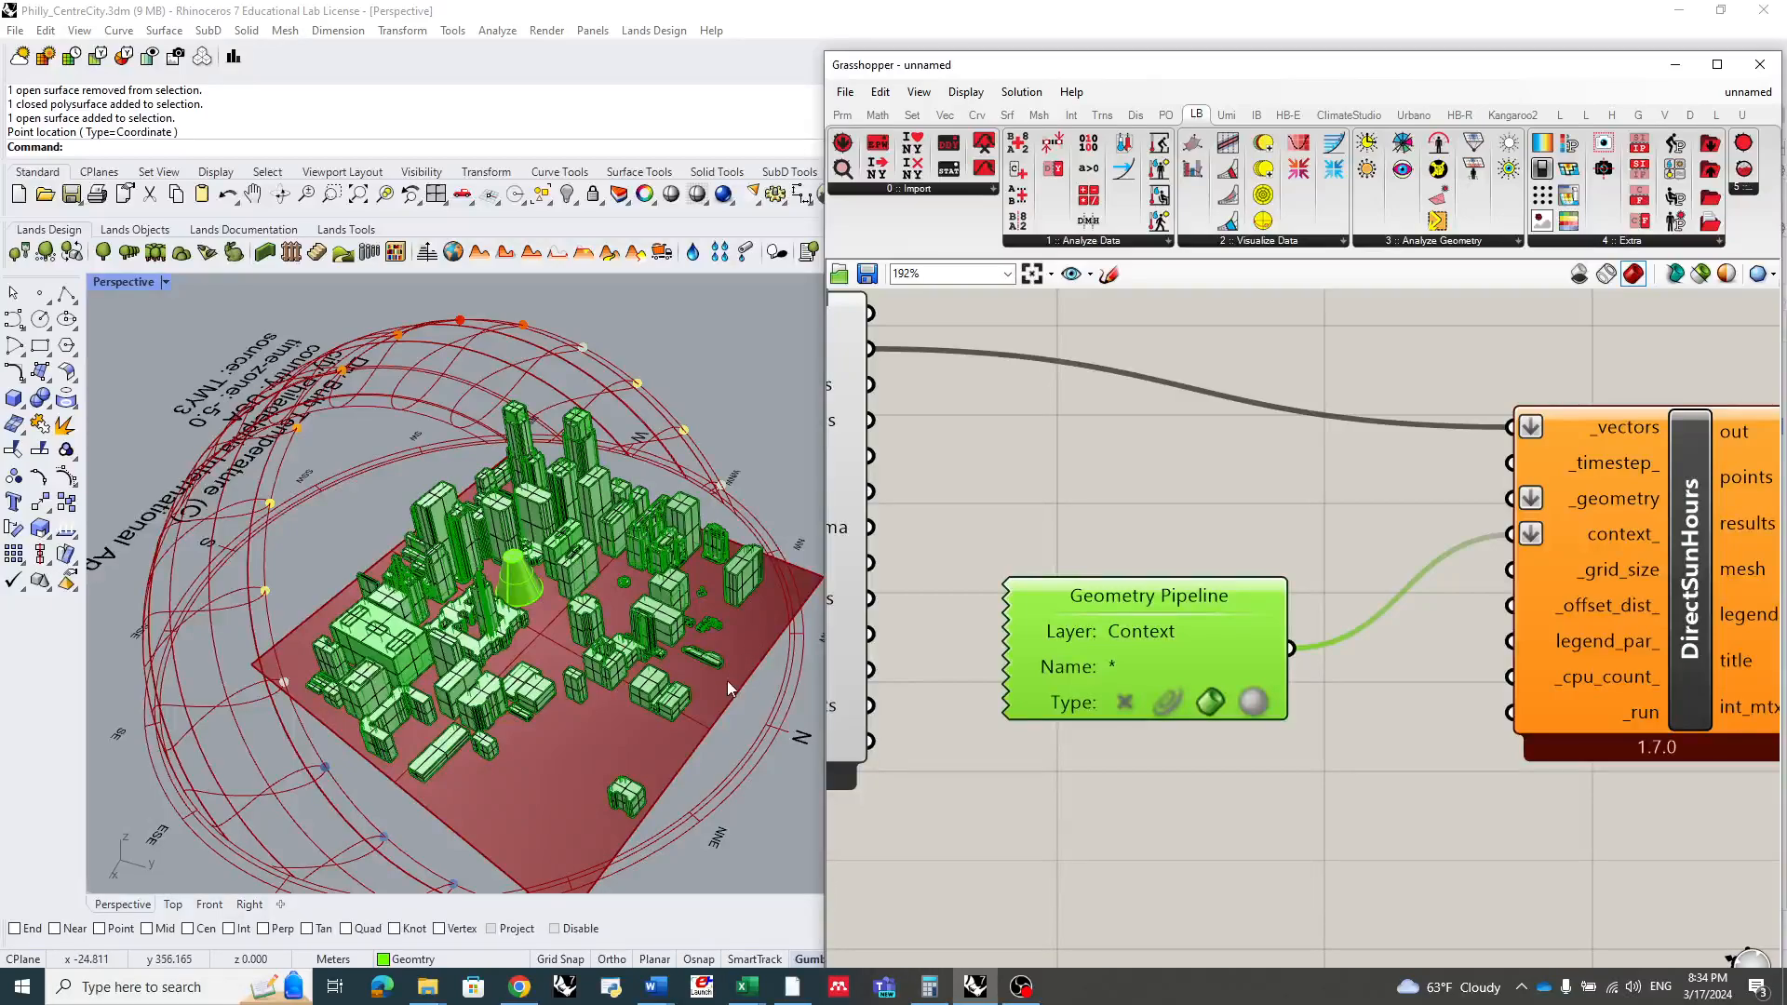
- Add a Geometry parameter above the Geometry Pipeline and reference the cone and the ground surface from Rhino as multiple geometries
{"action": "double_click", "coordinate": [1269, 465]}
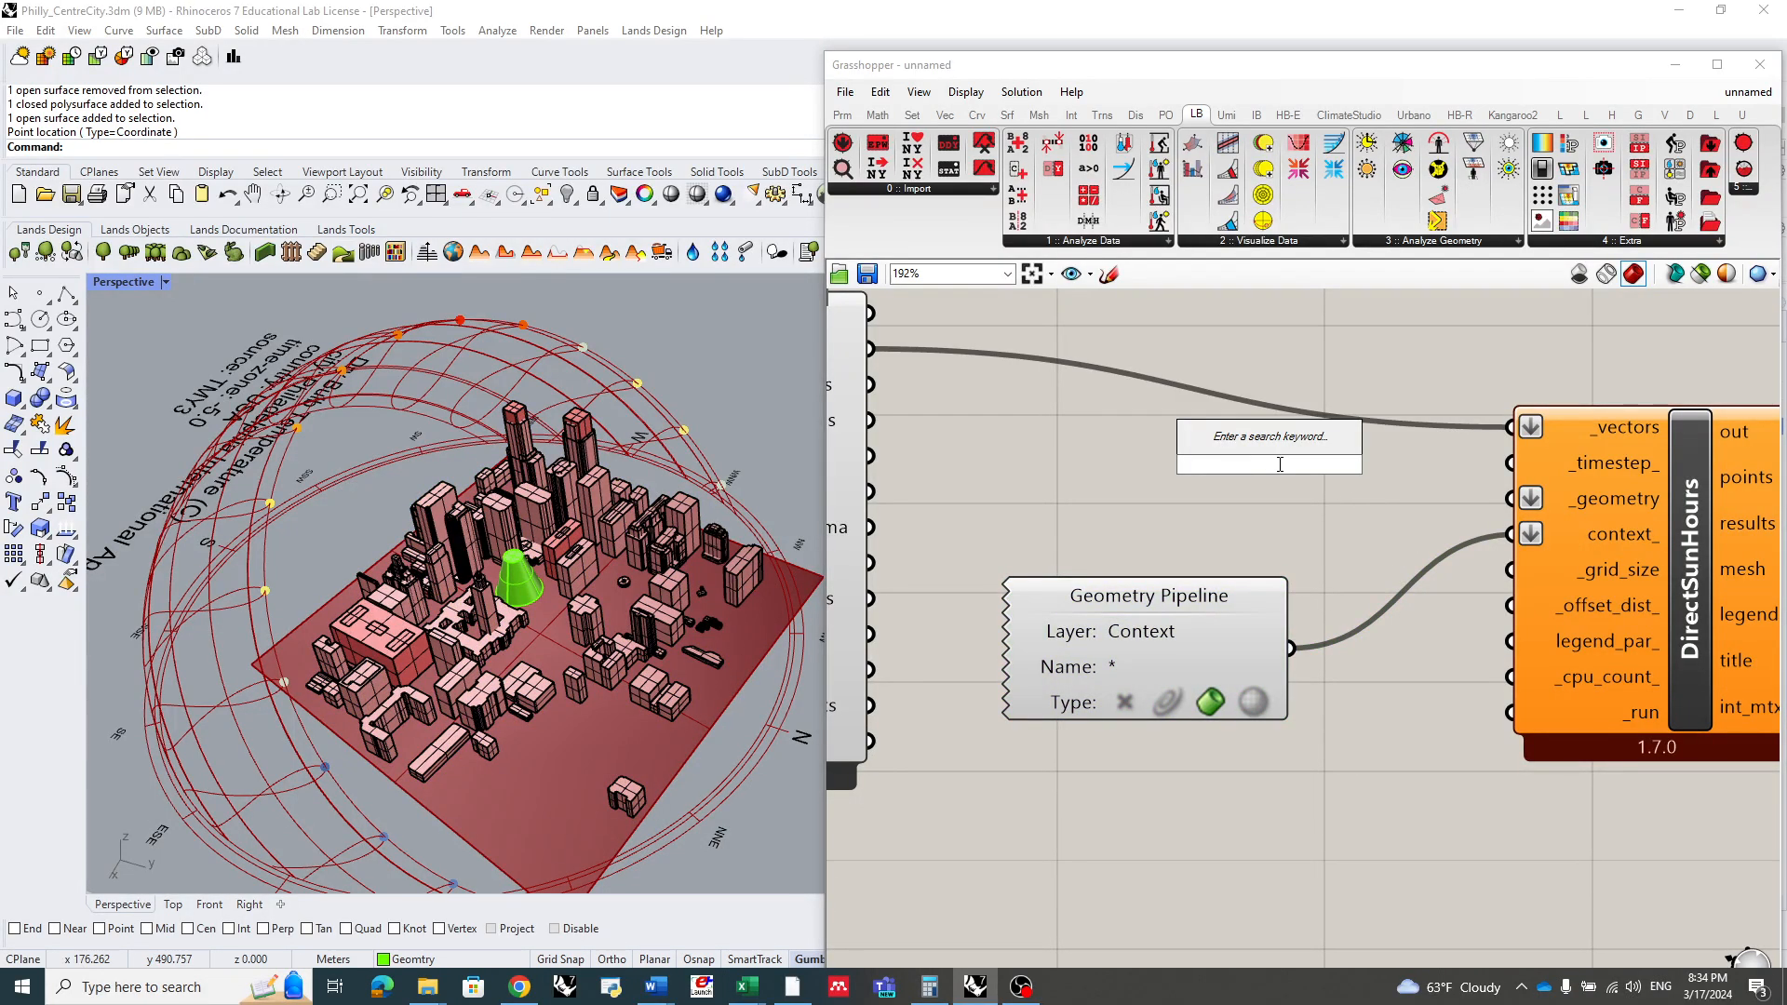
{"action": "type", "text": "geom"}
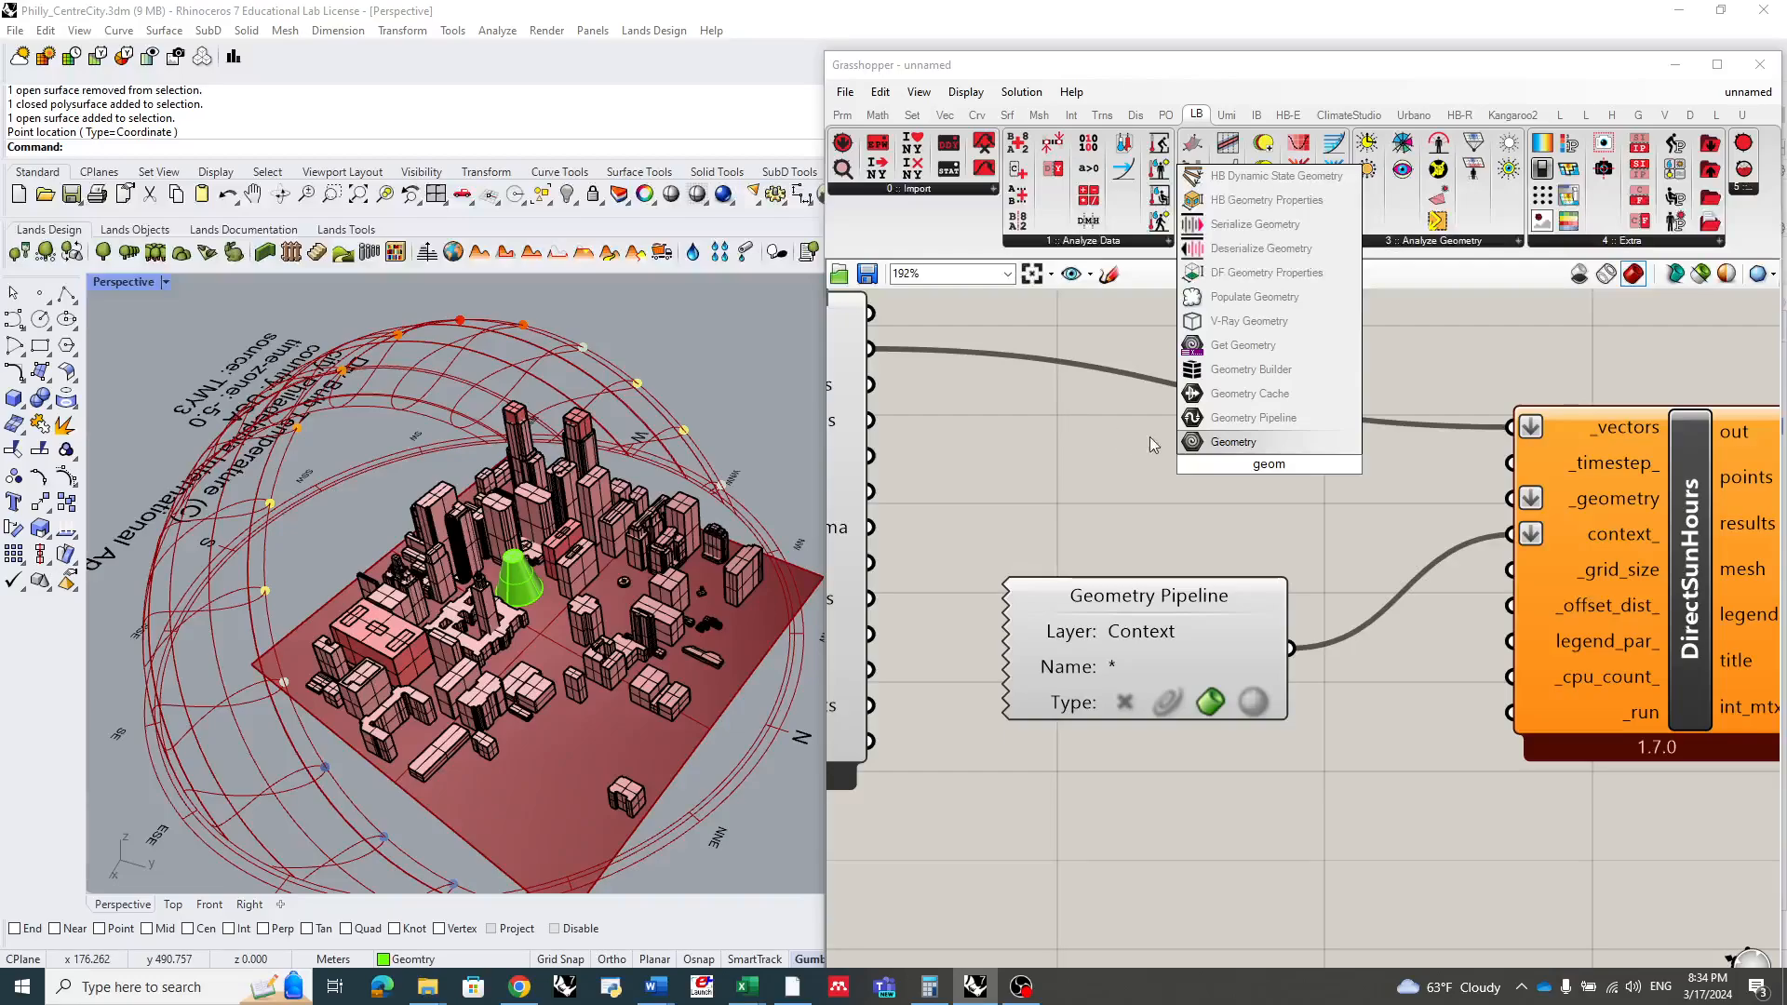
{"action": "left_click", "coordinate": [1235, 442]}
{"action": "left_click_drag", "start_coordinate": [1250, 467], "coordinate": [1168, 480]}
{"action": "right_click", "coordinate": [1209, 476]}
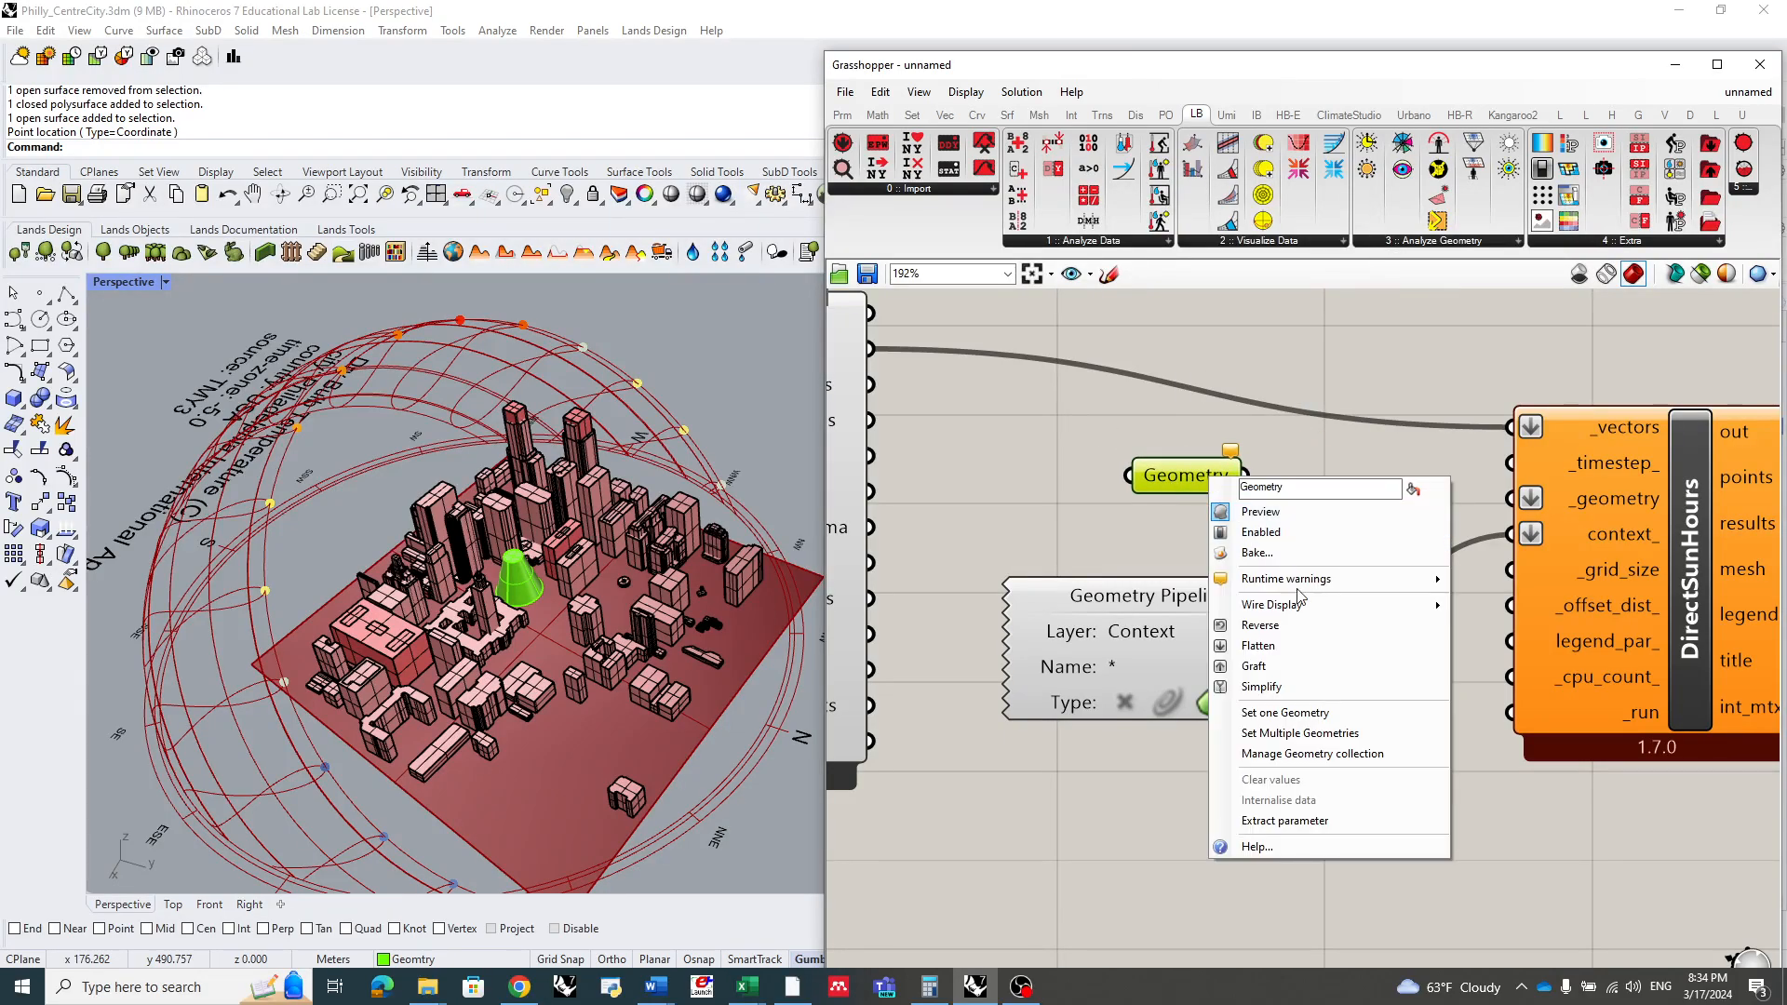
{"action": "left_click", "coordinate": [1301, 734]}
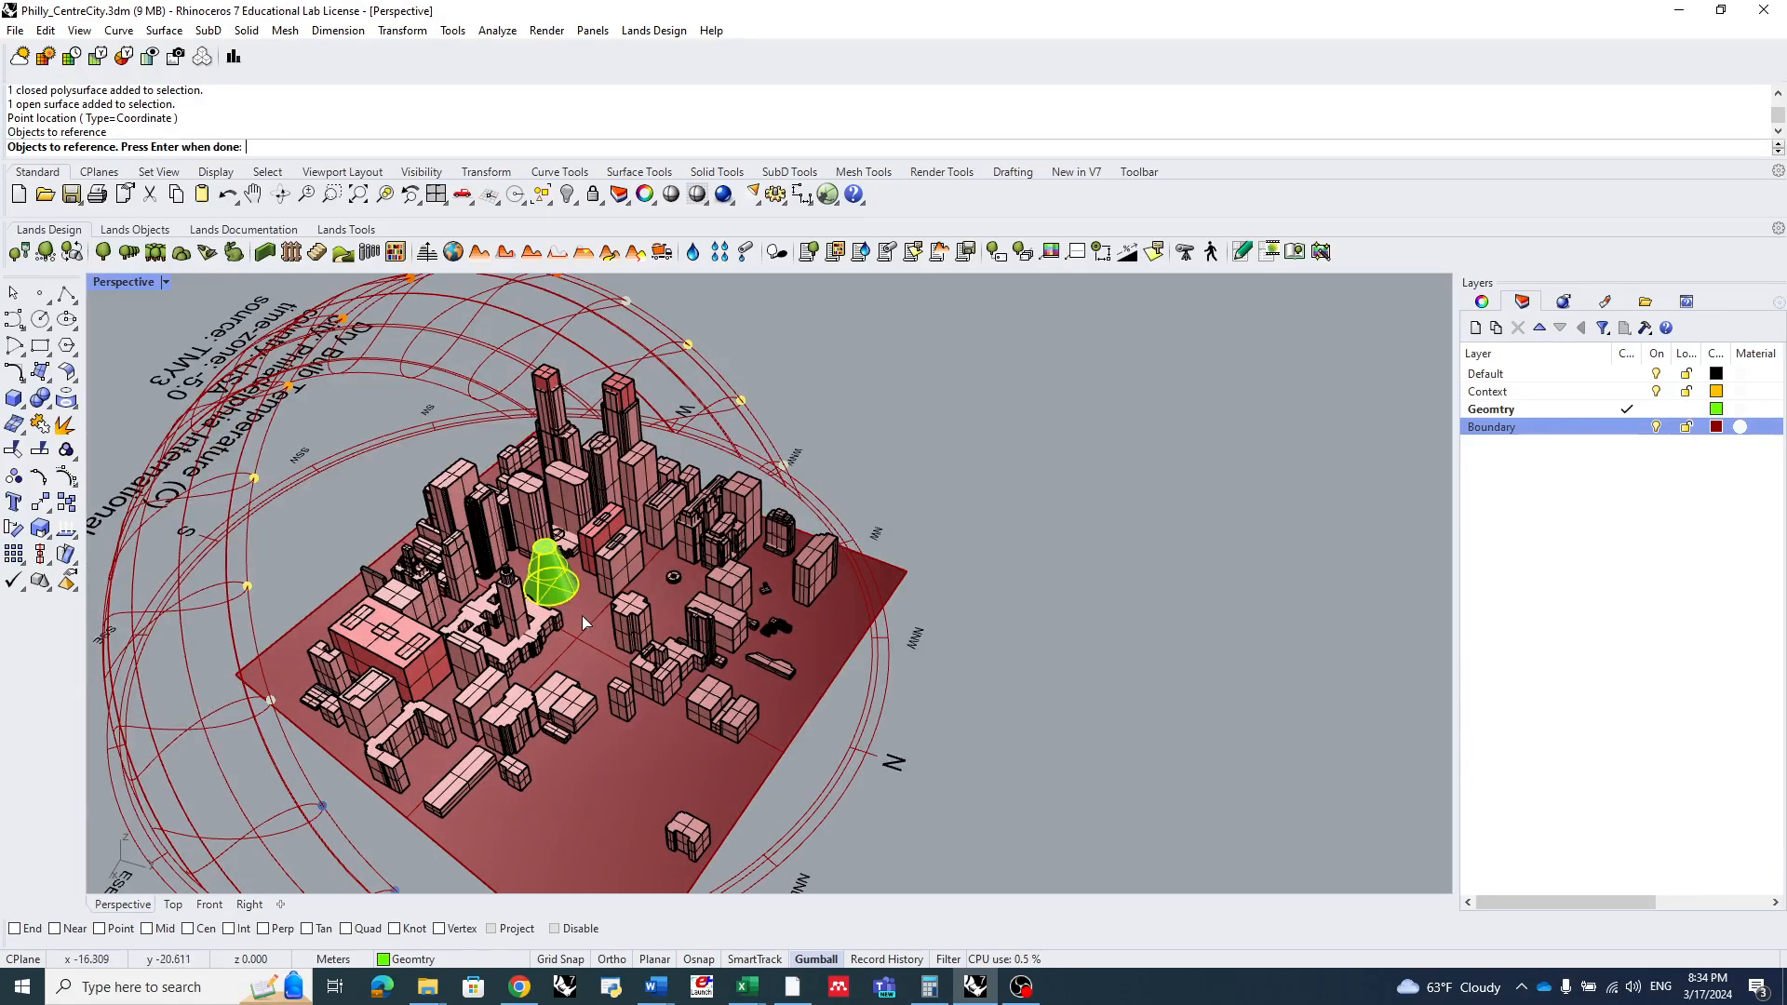
{"action": "left_click", "coordinate": [652, 773]}
{"action": "key", "text": "Return"}
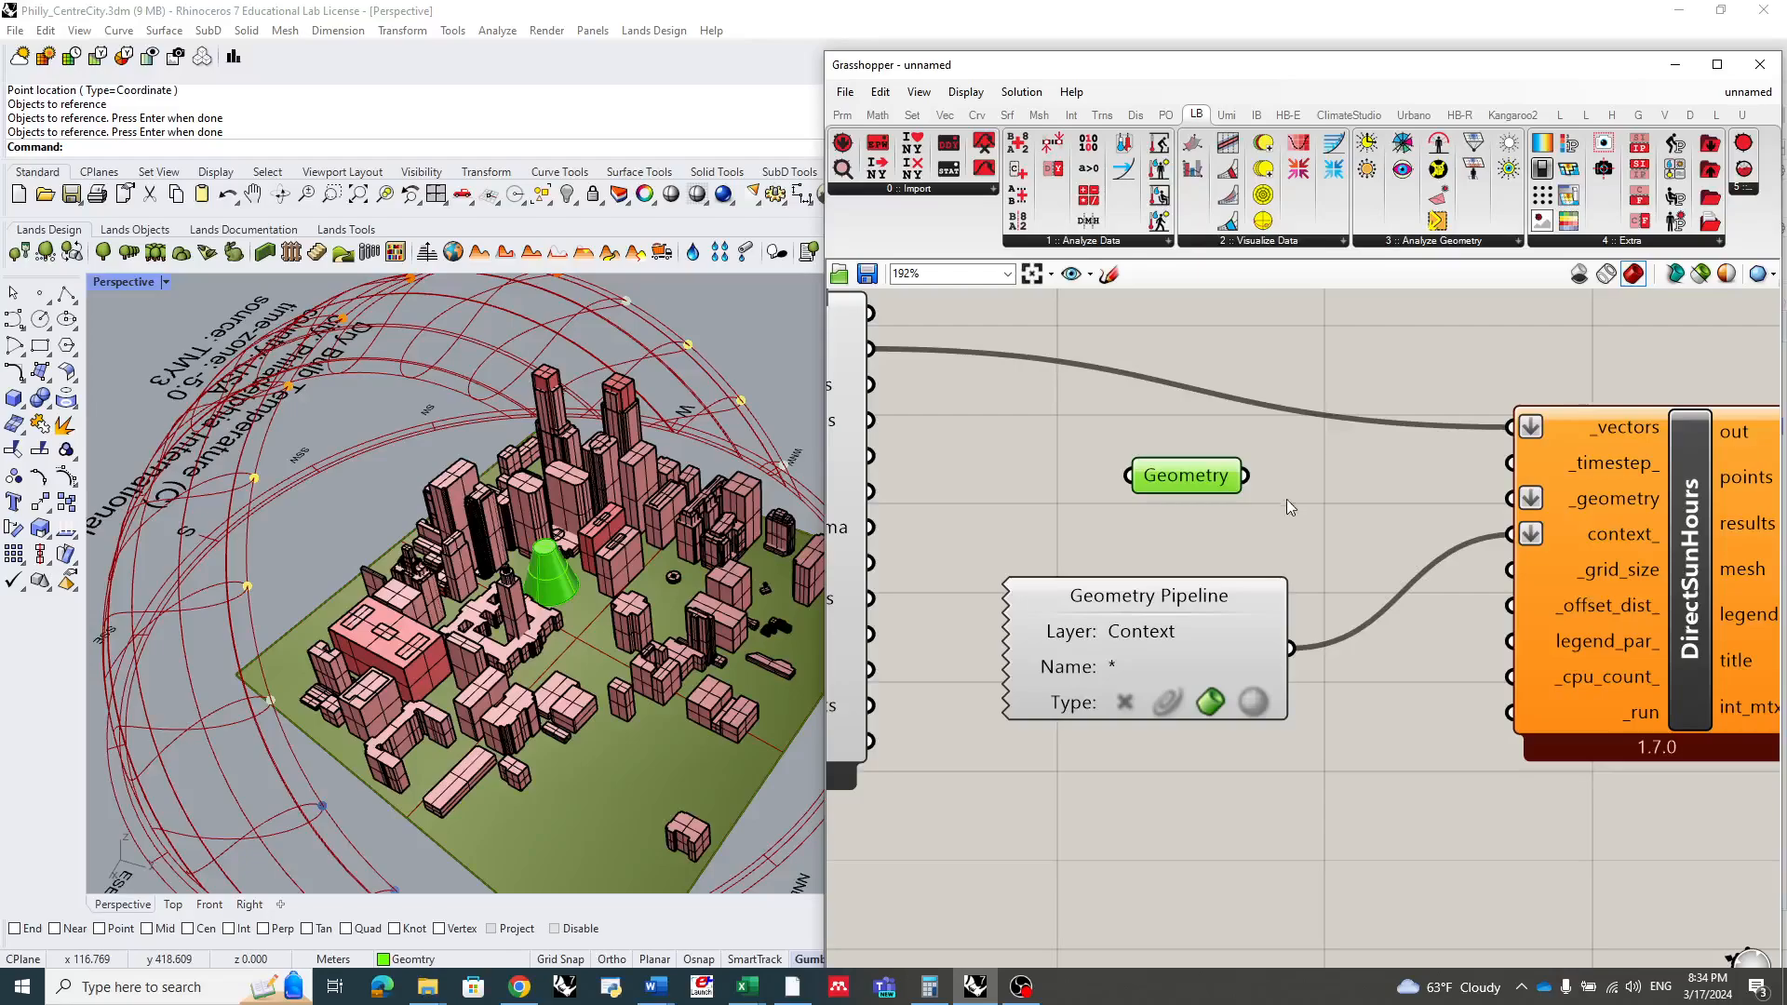
- Connect the Geometry parameter to DirectSunHours' _geometry input and move the Geometry Pipeline up closer beneath it
{"action": "left_click", "coordinate": [1260, 488]}
{"action": "left_click_drag", "start_coordinate": [1247, 477], "coordinate": [1510, 499]}
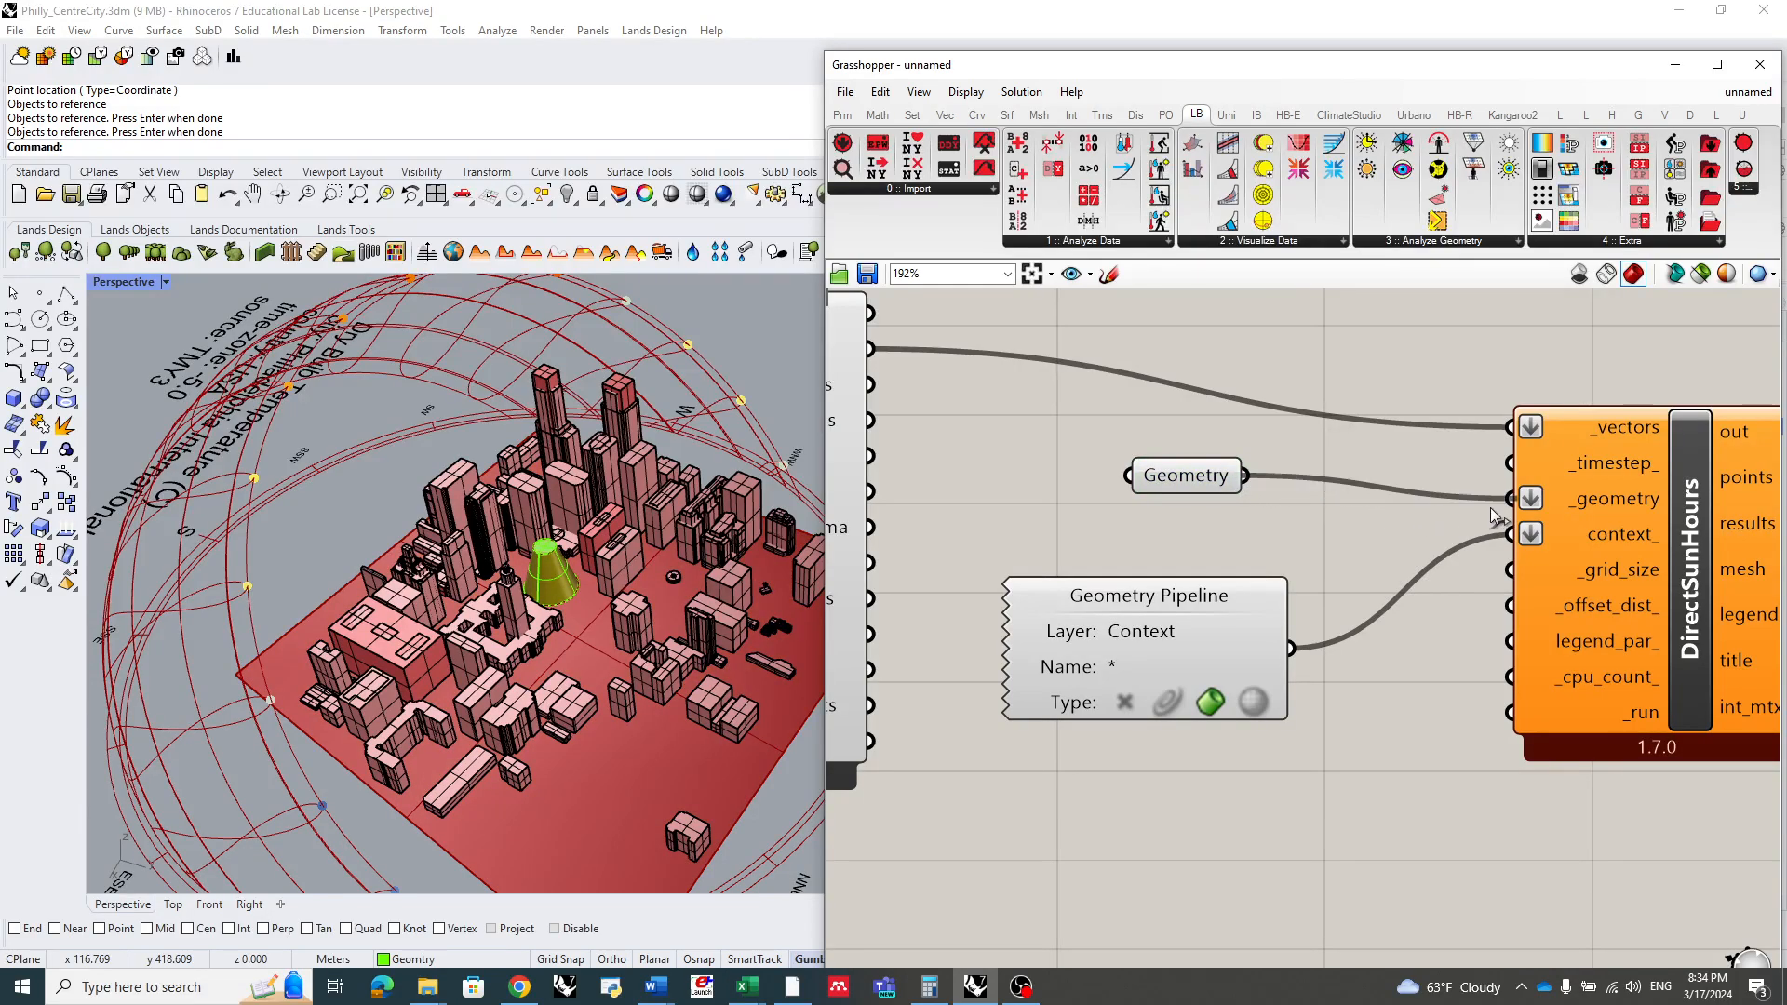
{"action": "left_click_drag", "start_coordinate": [1255, 608], "coordinate": [1261, 561]}
{"action": "mouse_move", "coordinate": [1238, 564]}
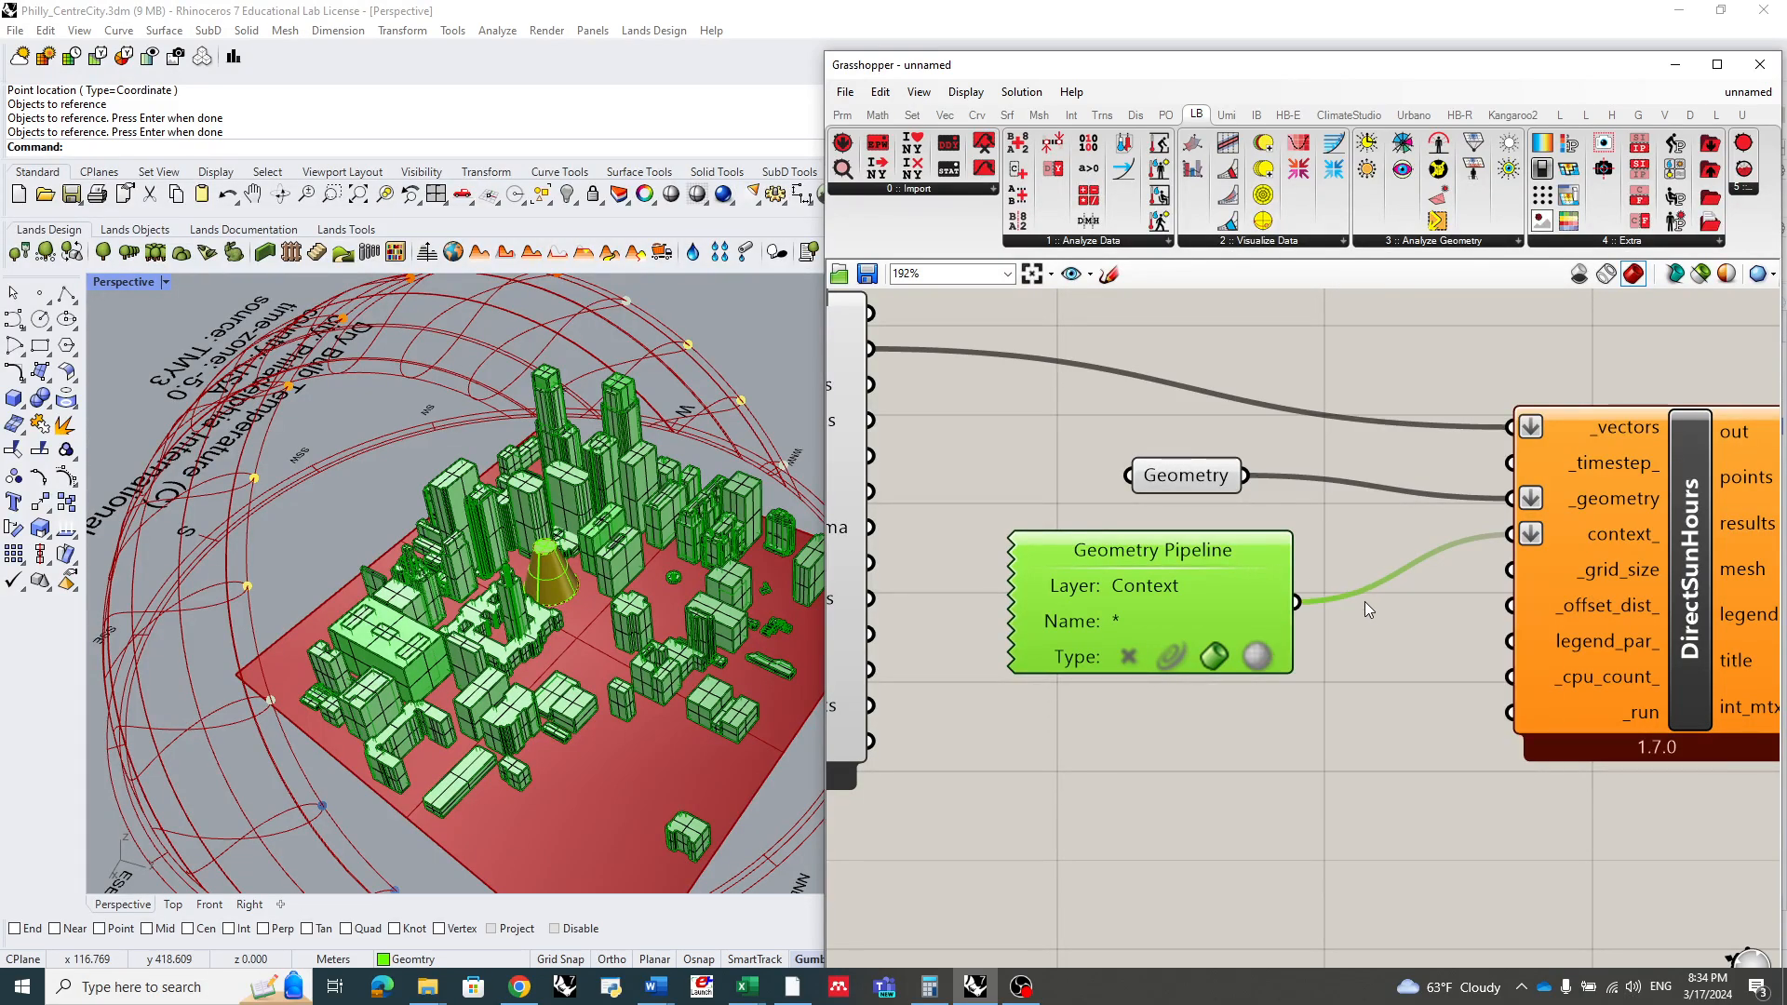
- Add a Number Slider with value 2 below the Geometry Pipeline and connect it to DirectSunHours' _grid_size input
{"action": "scroll", "coordinate": [1218, 566], "scroll_direction": "down", "scroll_amount": 2}
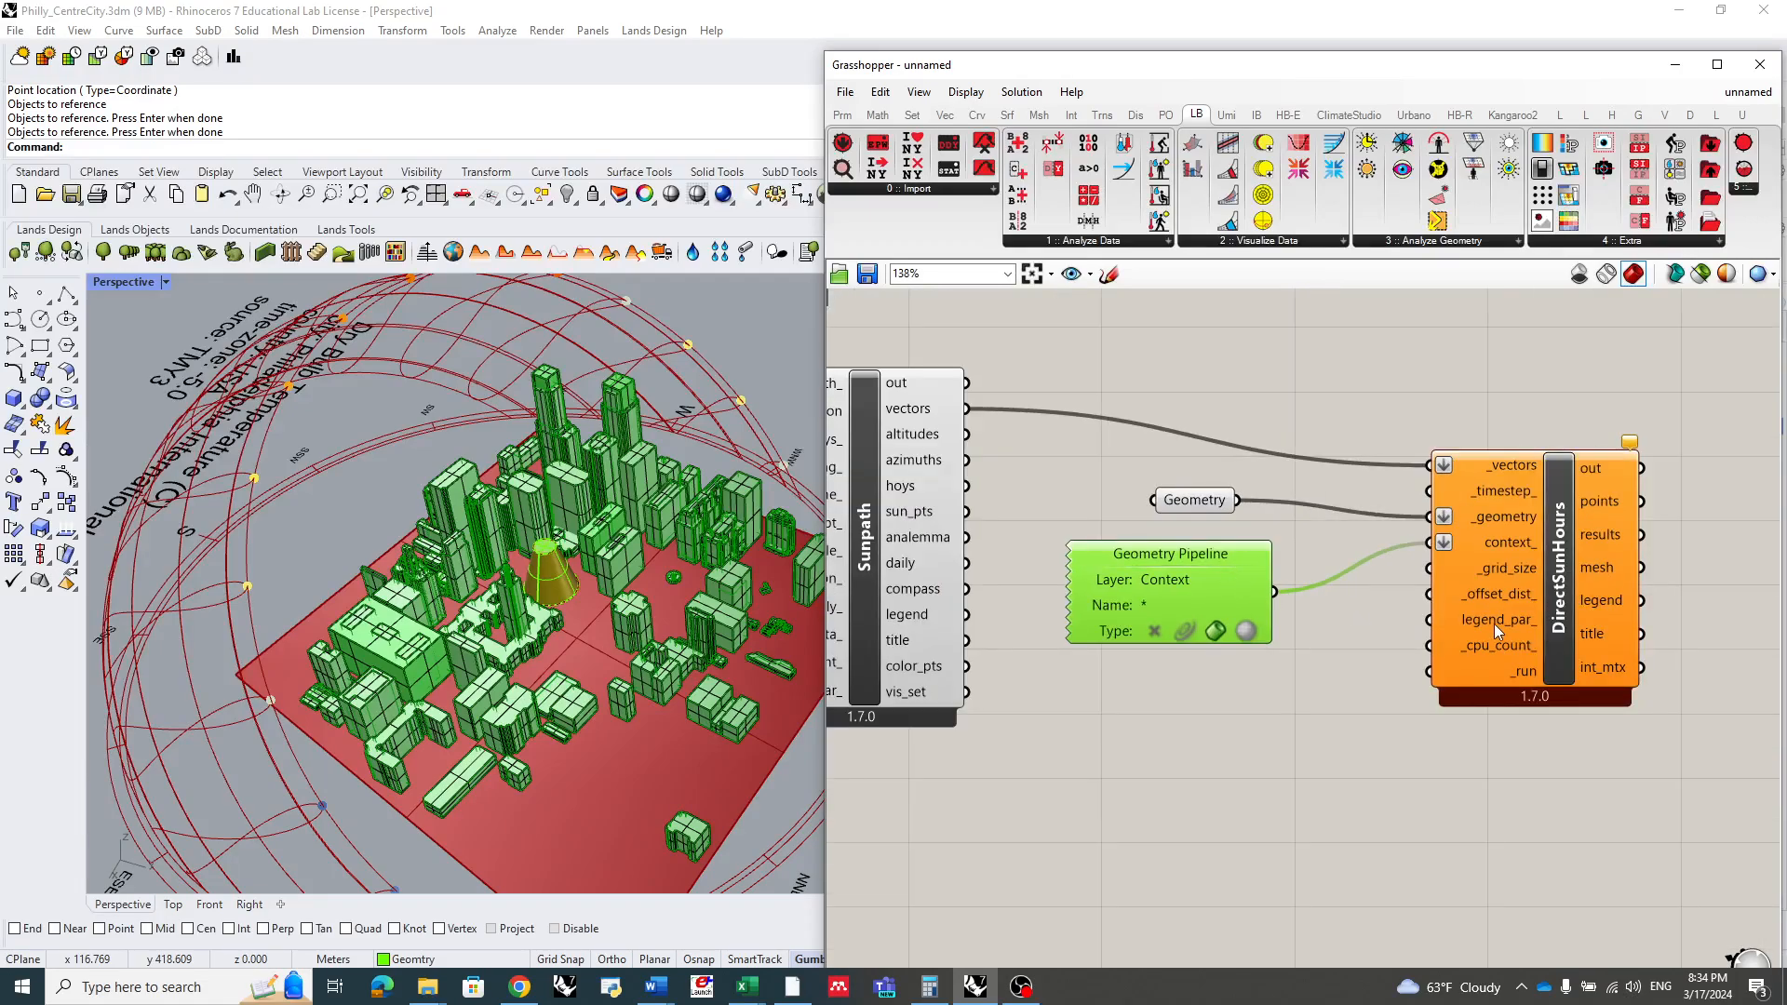
{"action": "left_click", "coordinate": [1572, 615]}
{"action": "scroll", "coordinate": [1396, 643], "scroll_direction": "up", "scroll_amount": 2}
{"action": "double_click", "coordinate": [1371, 633]}
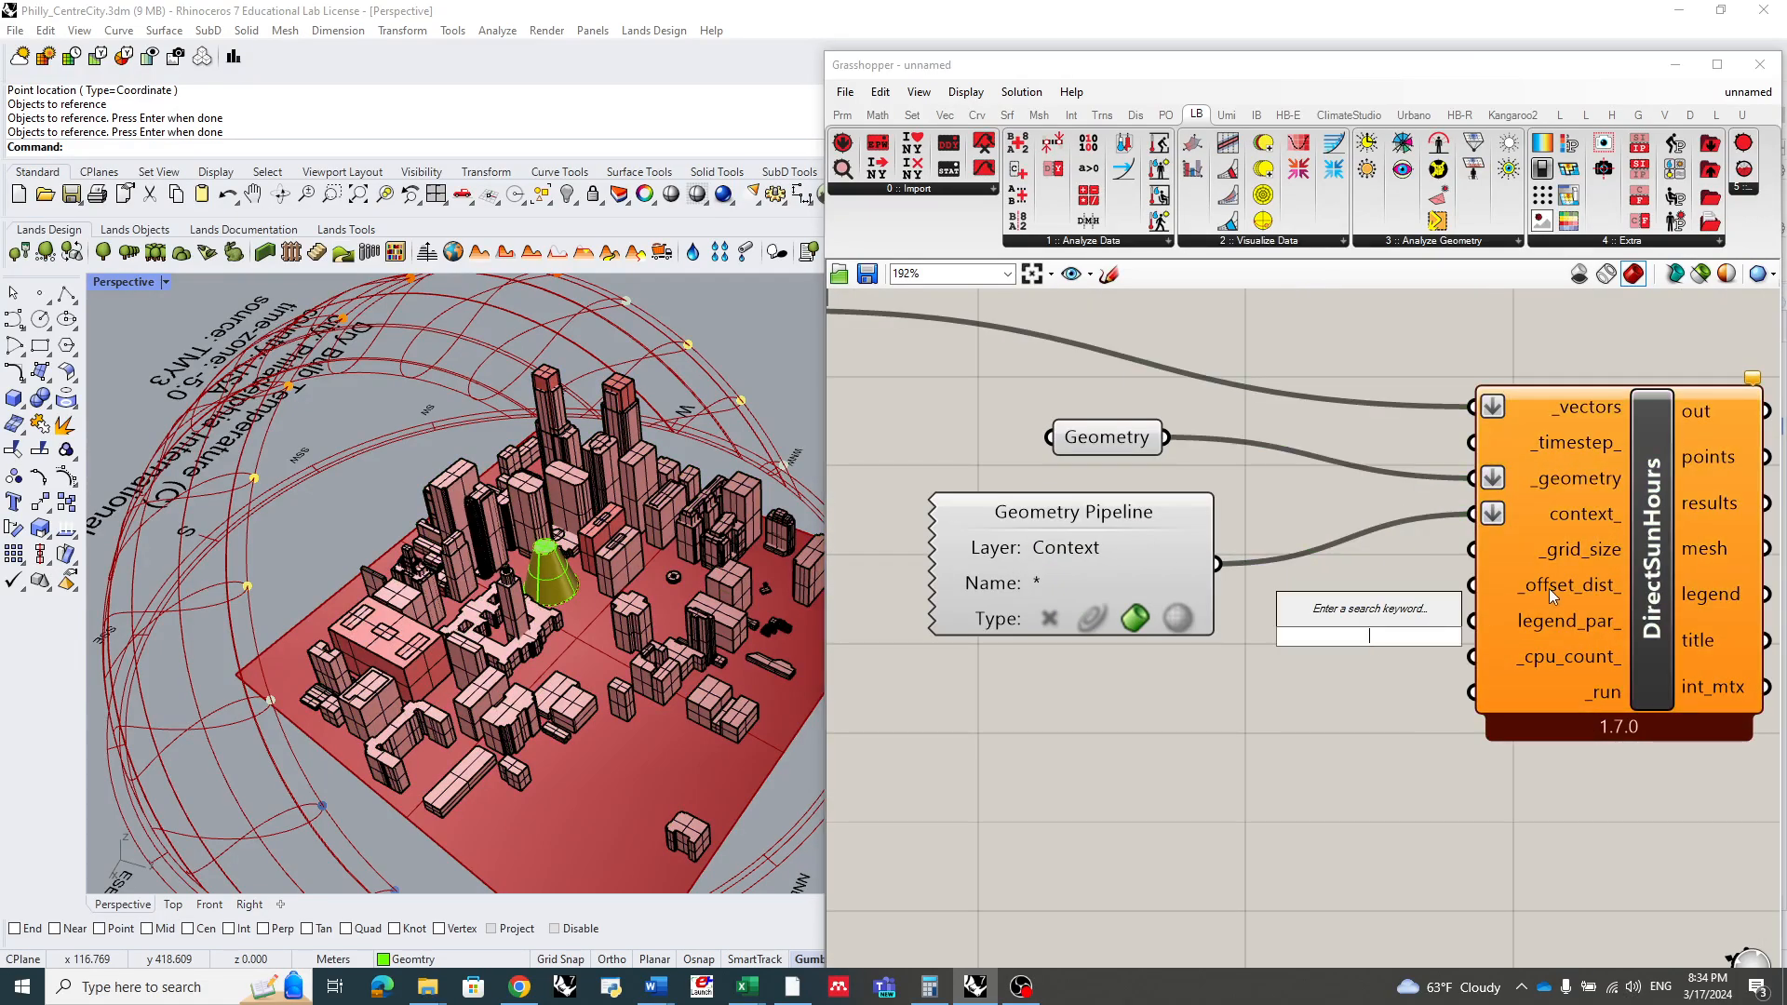
{"action": "mouse_move", "coordinate": [1610, 551]}
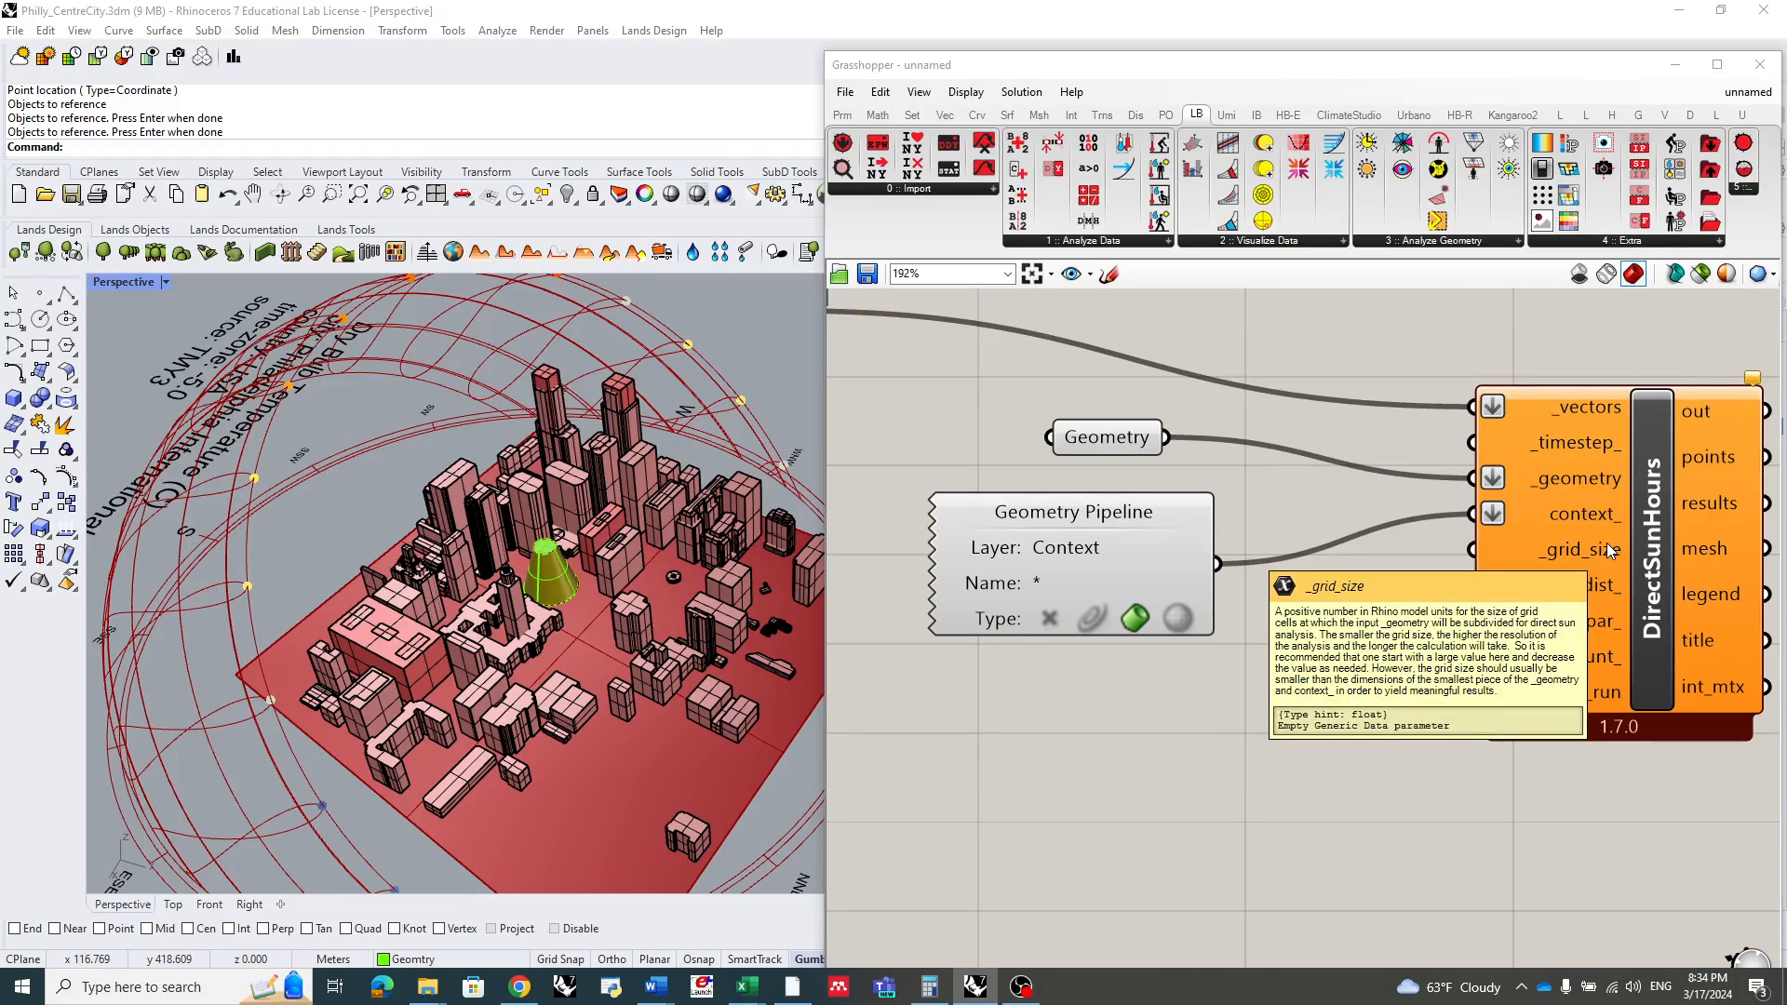
{"action": "type", "text": "2"}
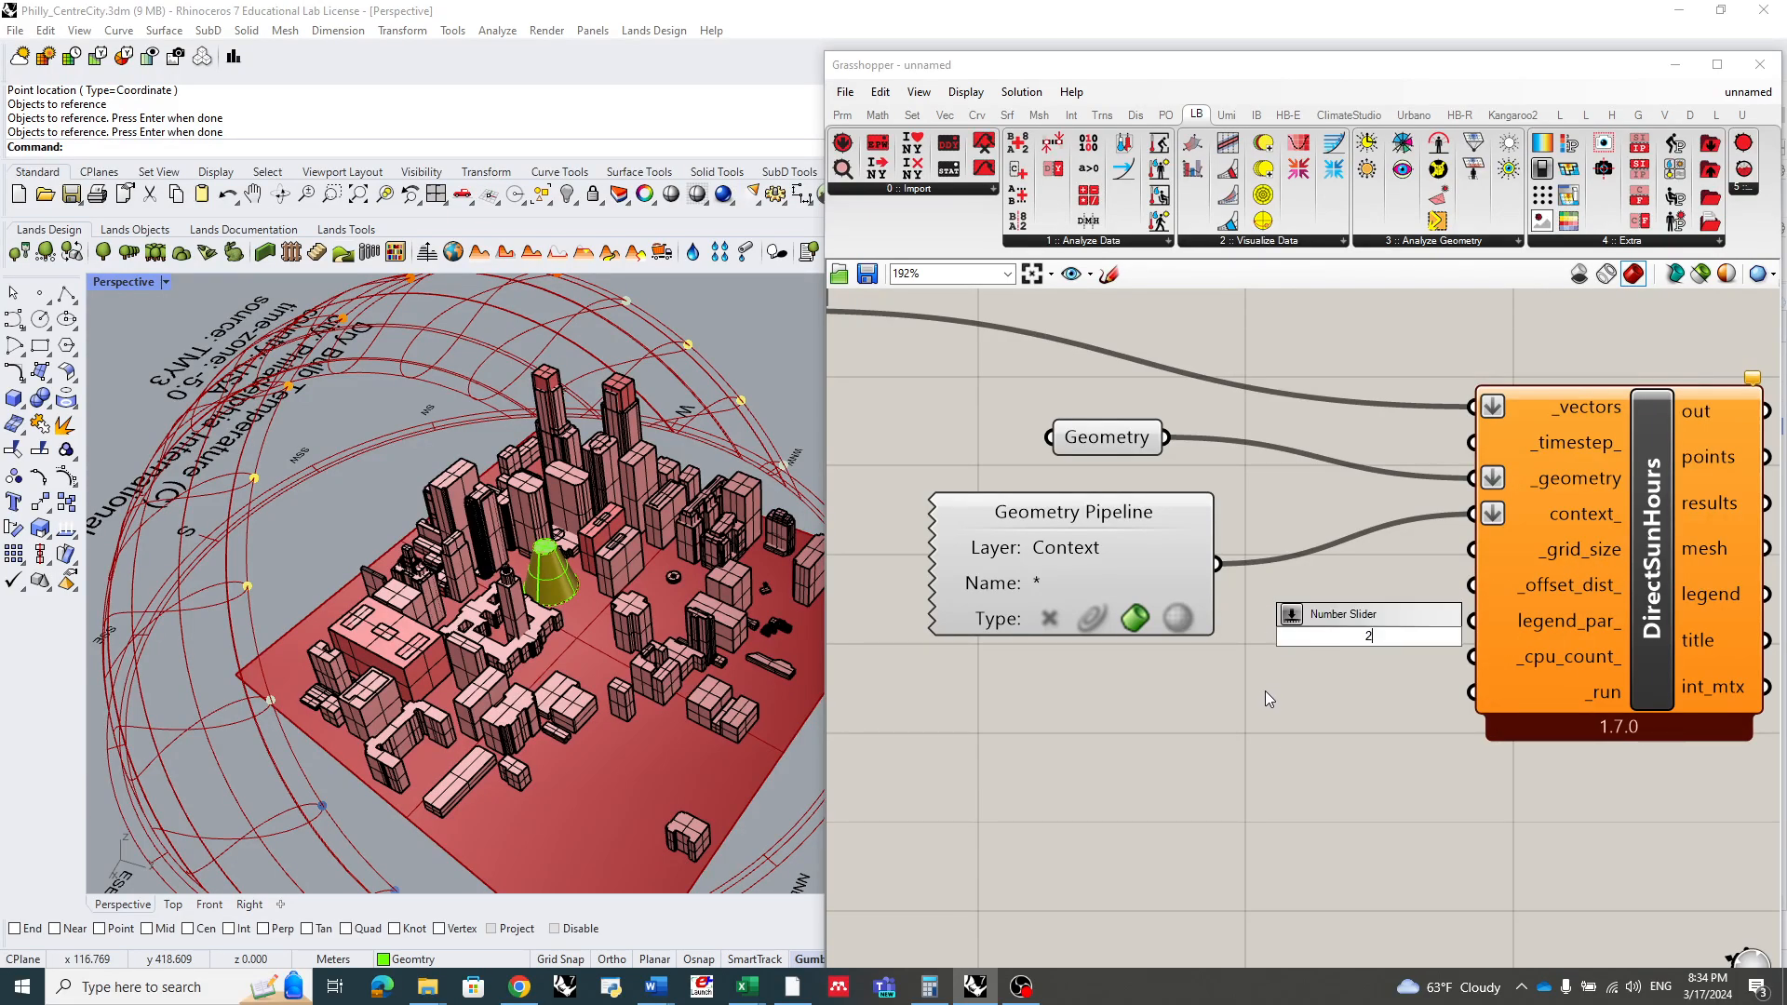
{"action": "key", "text": "Return"}
{"action": "left_click_drag", "start_coordinate": [1294, 644], "coordinate": [1017, 694]}
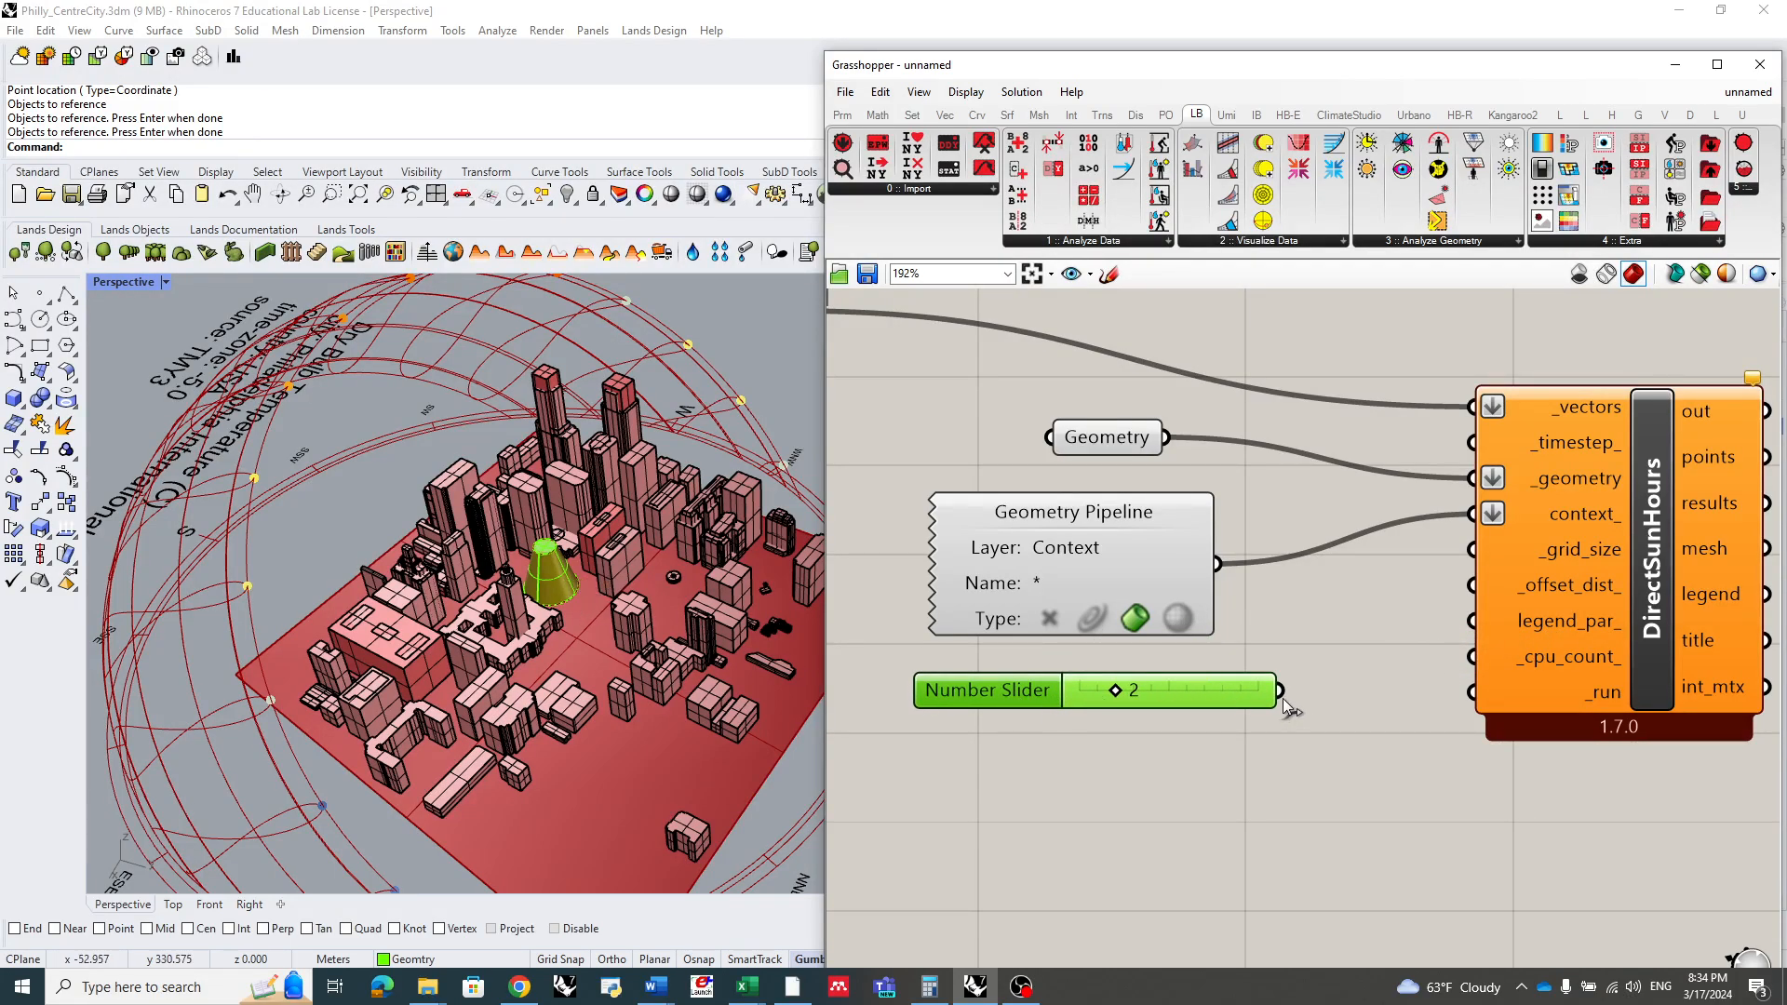
{"action": "left_click_drag", "start_coordinate": [1281, 690], "coordinate": [1455, 552]}
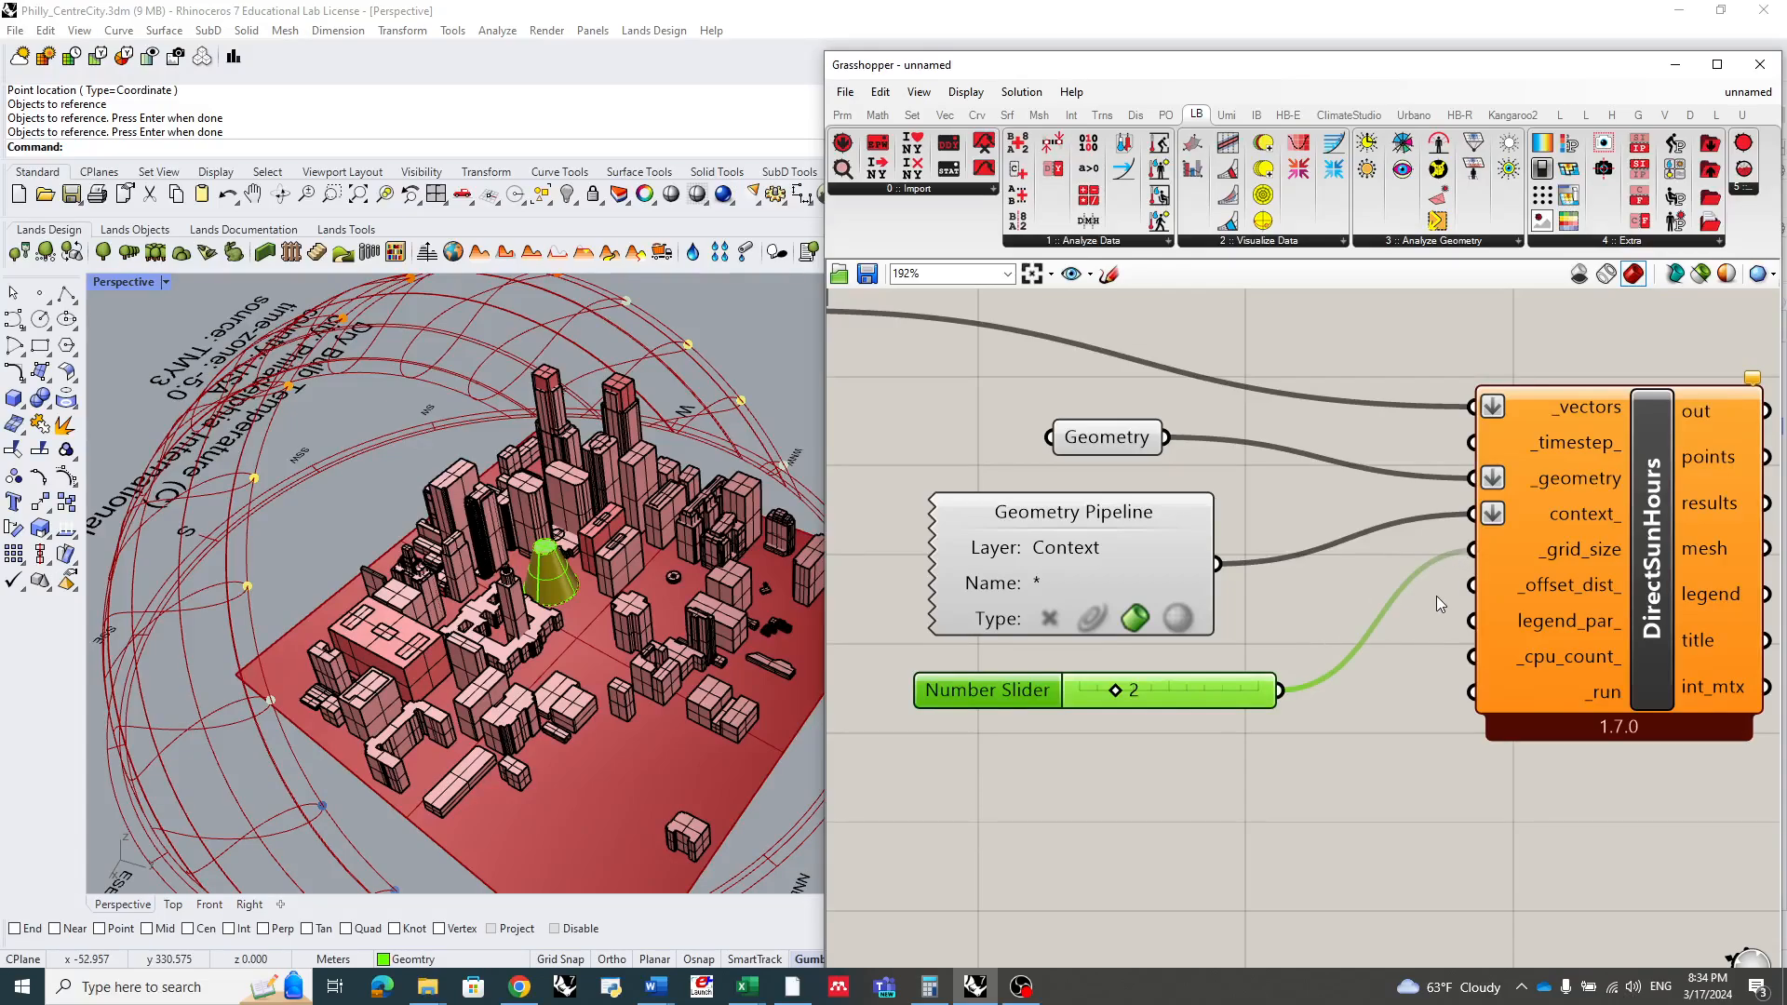
- Add a Boolean Toggle below the slider, connect it to DirectSunHours' _run input, and set it to True to run the analysis
{"action": "scroll", "coordinate": [1411, 617], "scroll_direction": "down", "scroll_amount": 2}
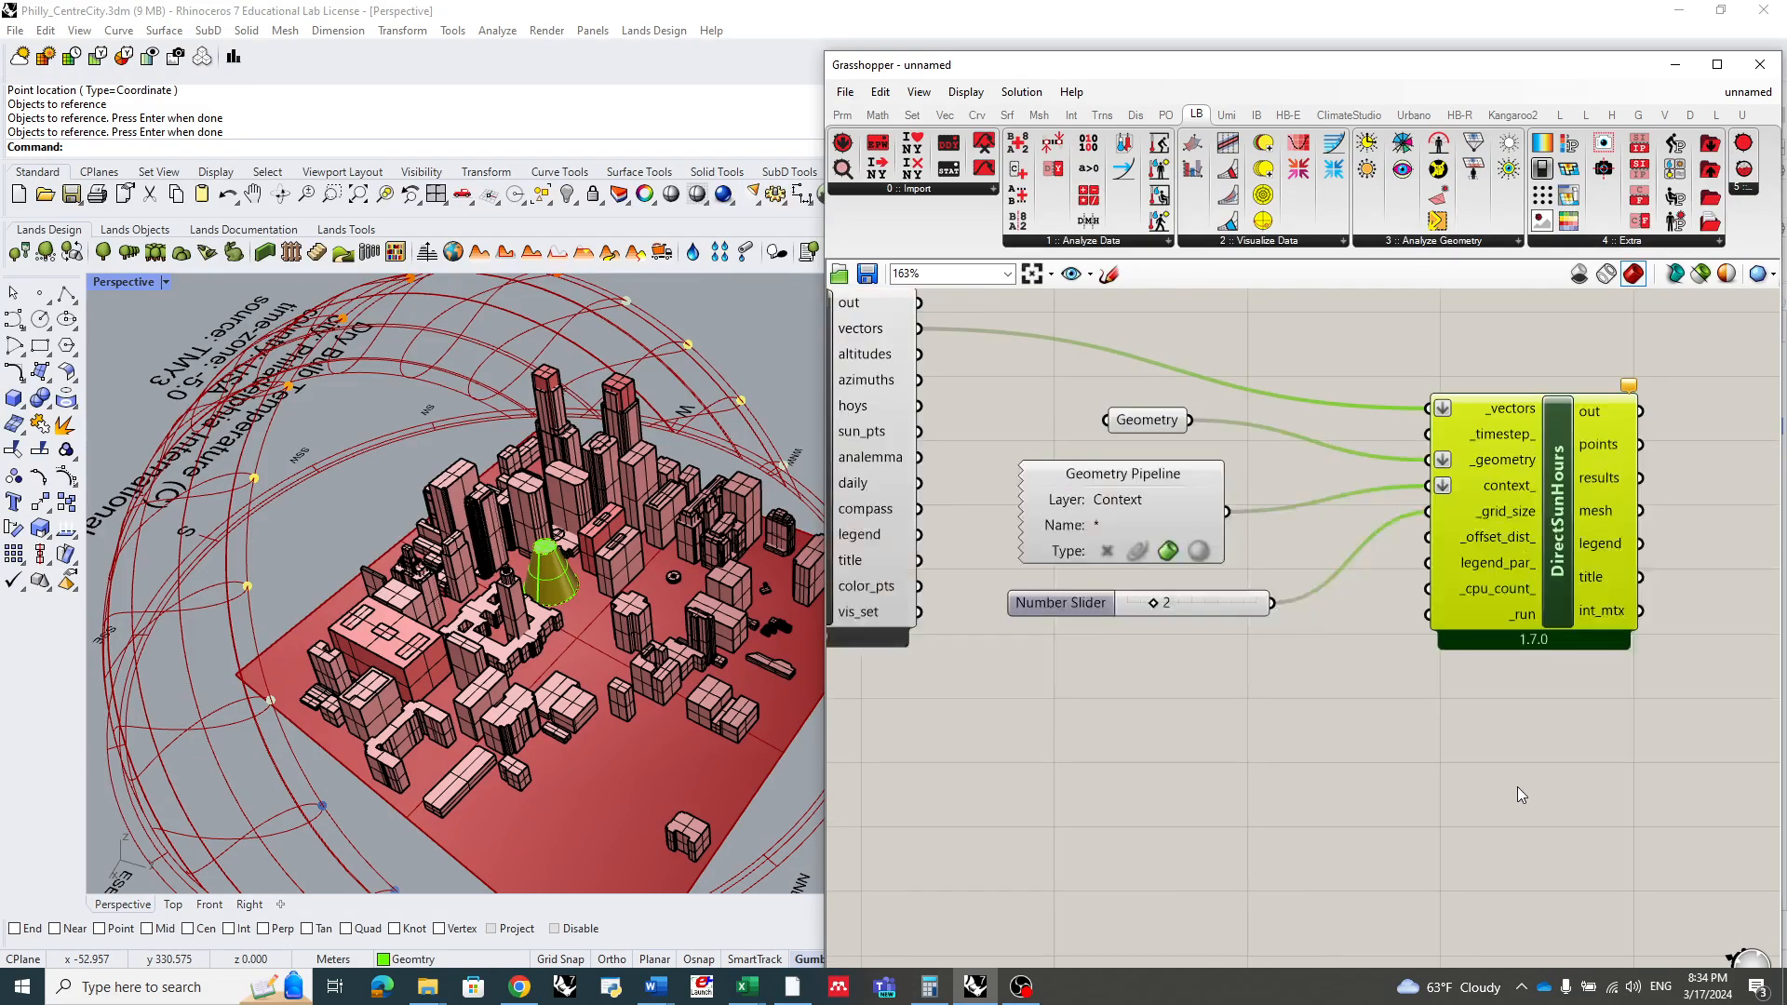
{"action": "double_click", "coordinate": [1488, 730]}
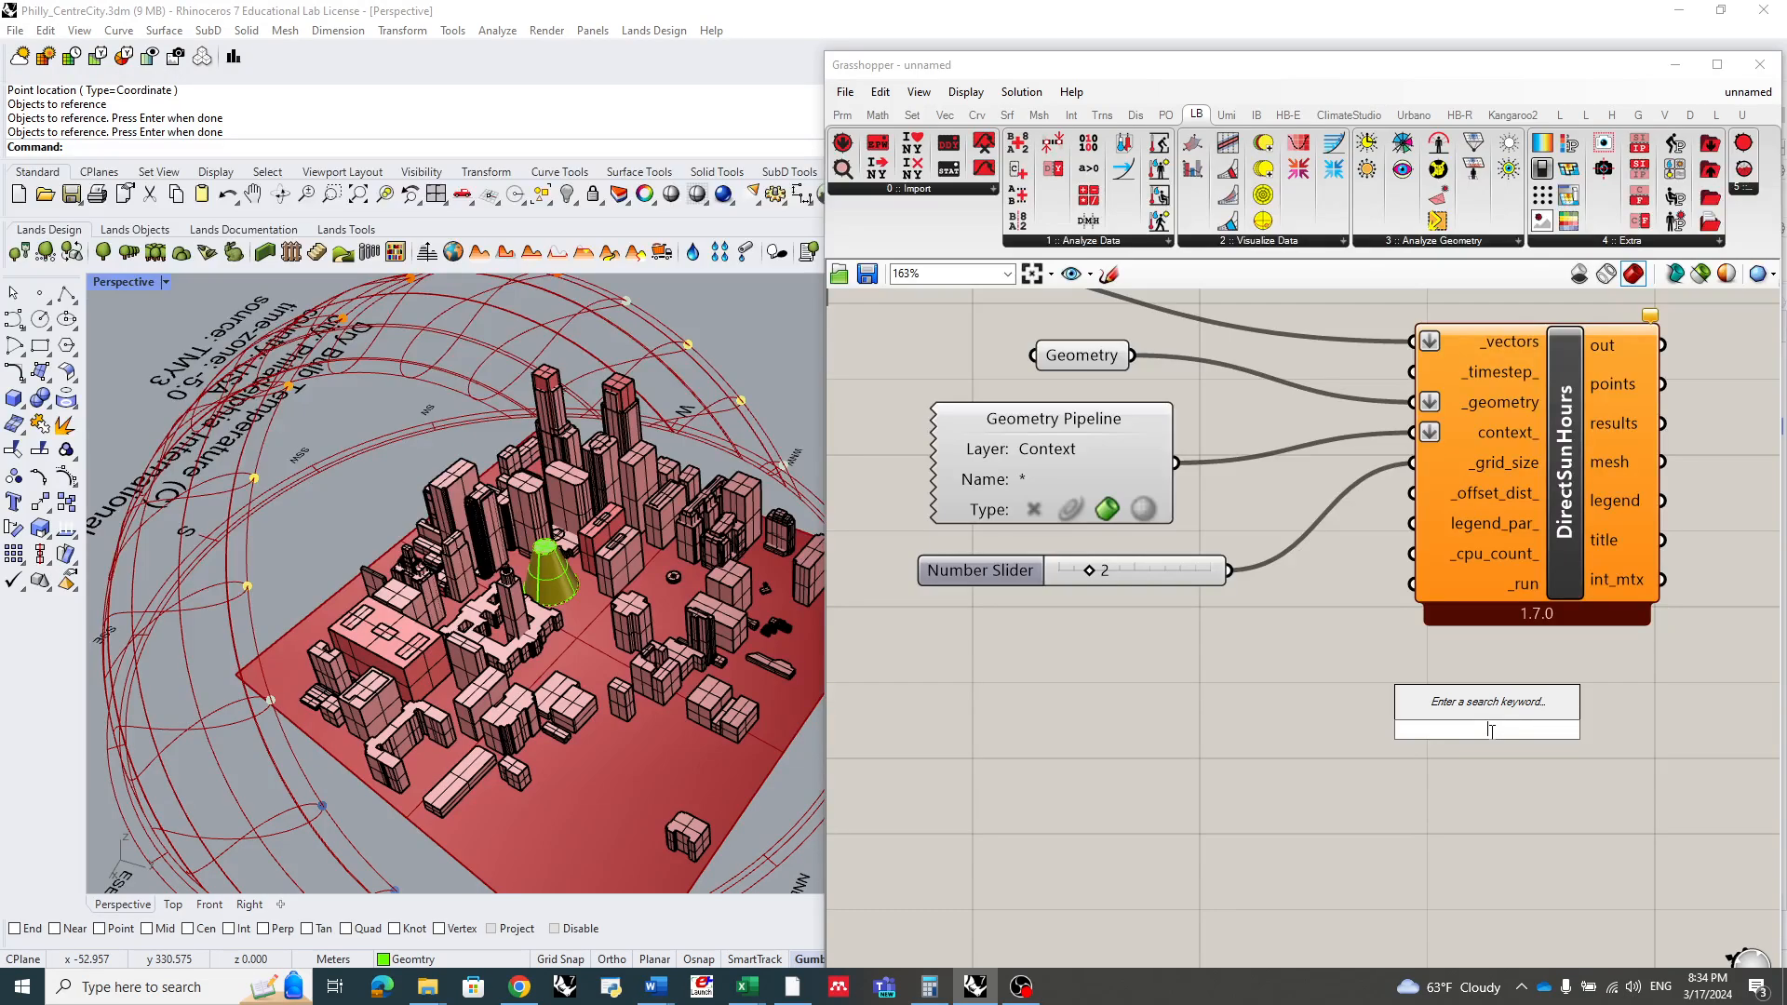
{"action": "type", "text": "boolean"}
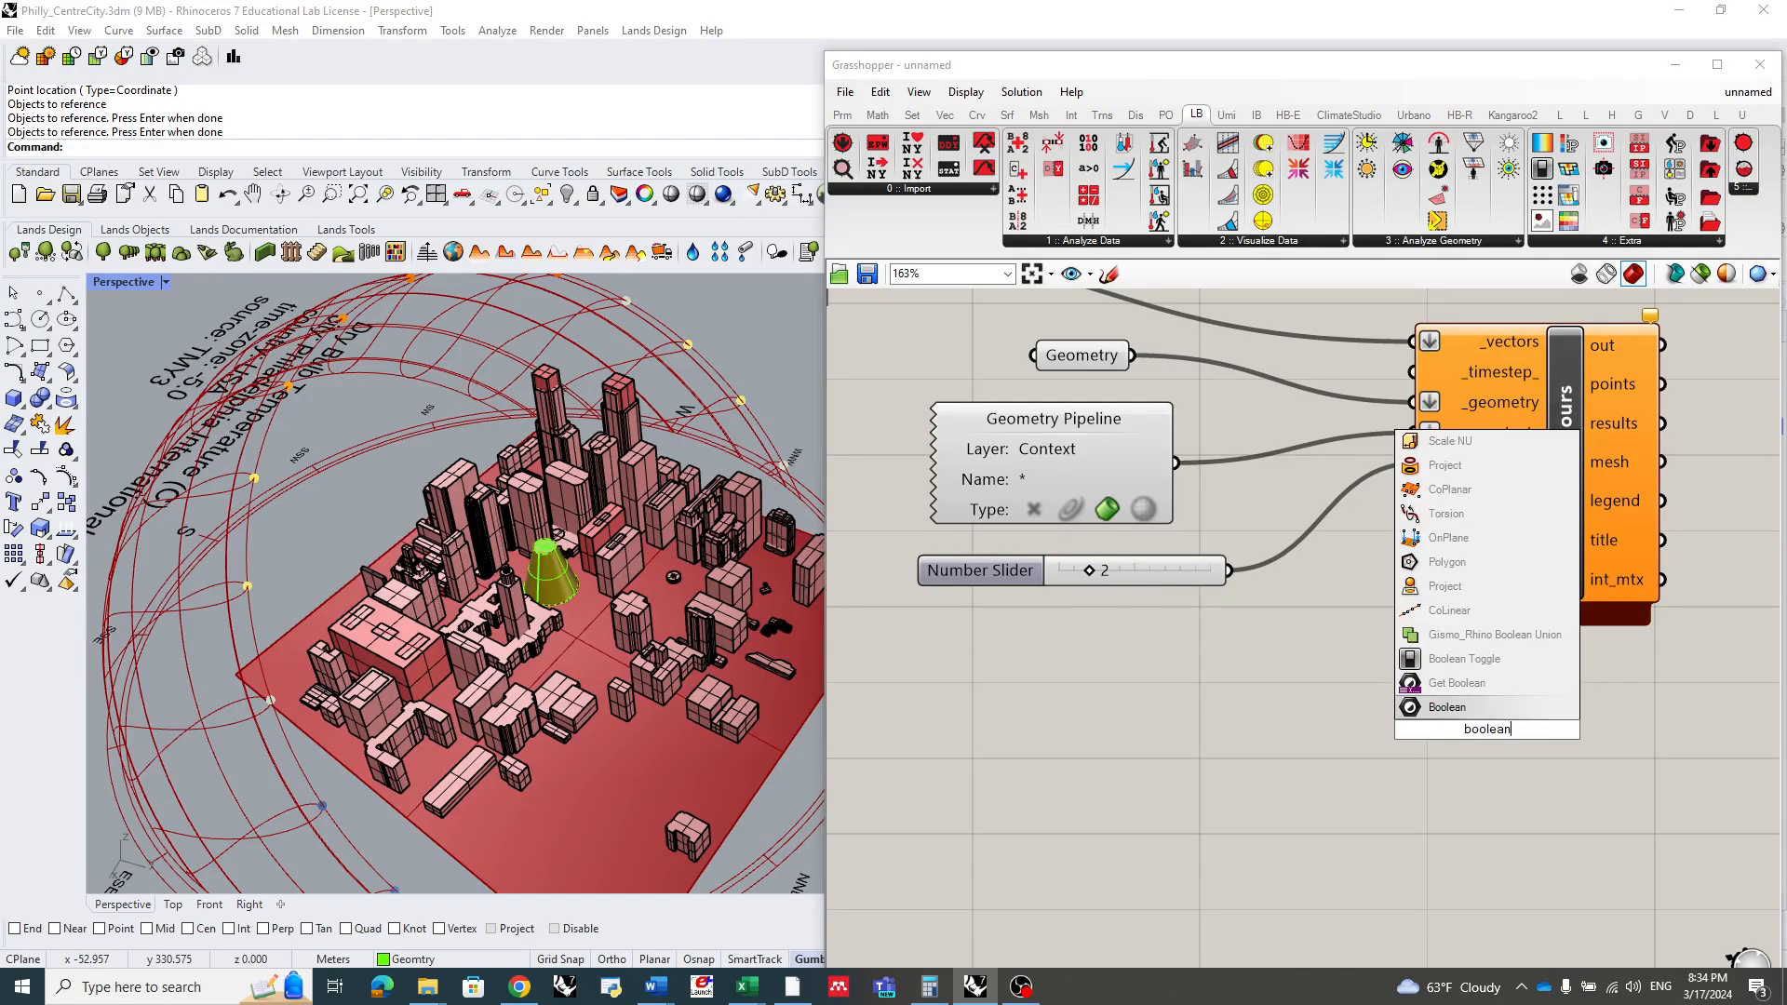
{"action": "left_click", "coordinate": [1461, 661]}
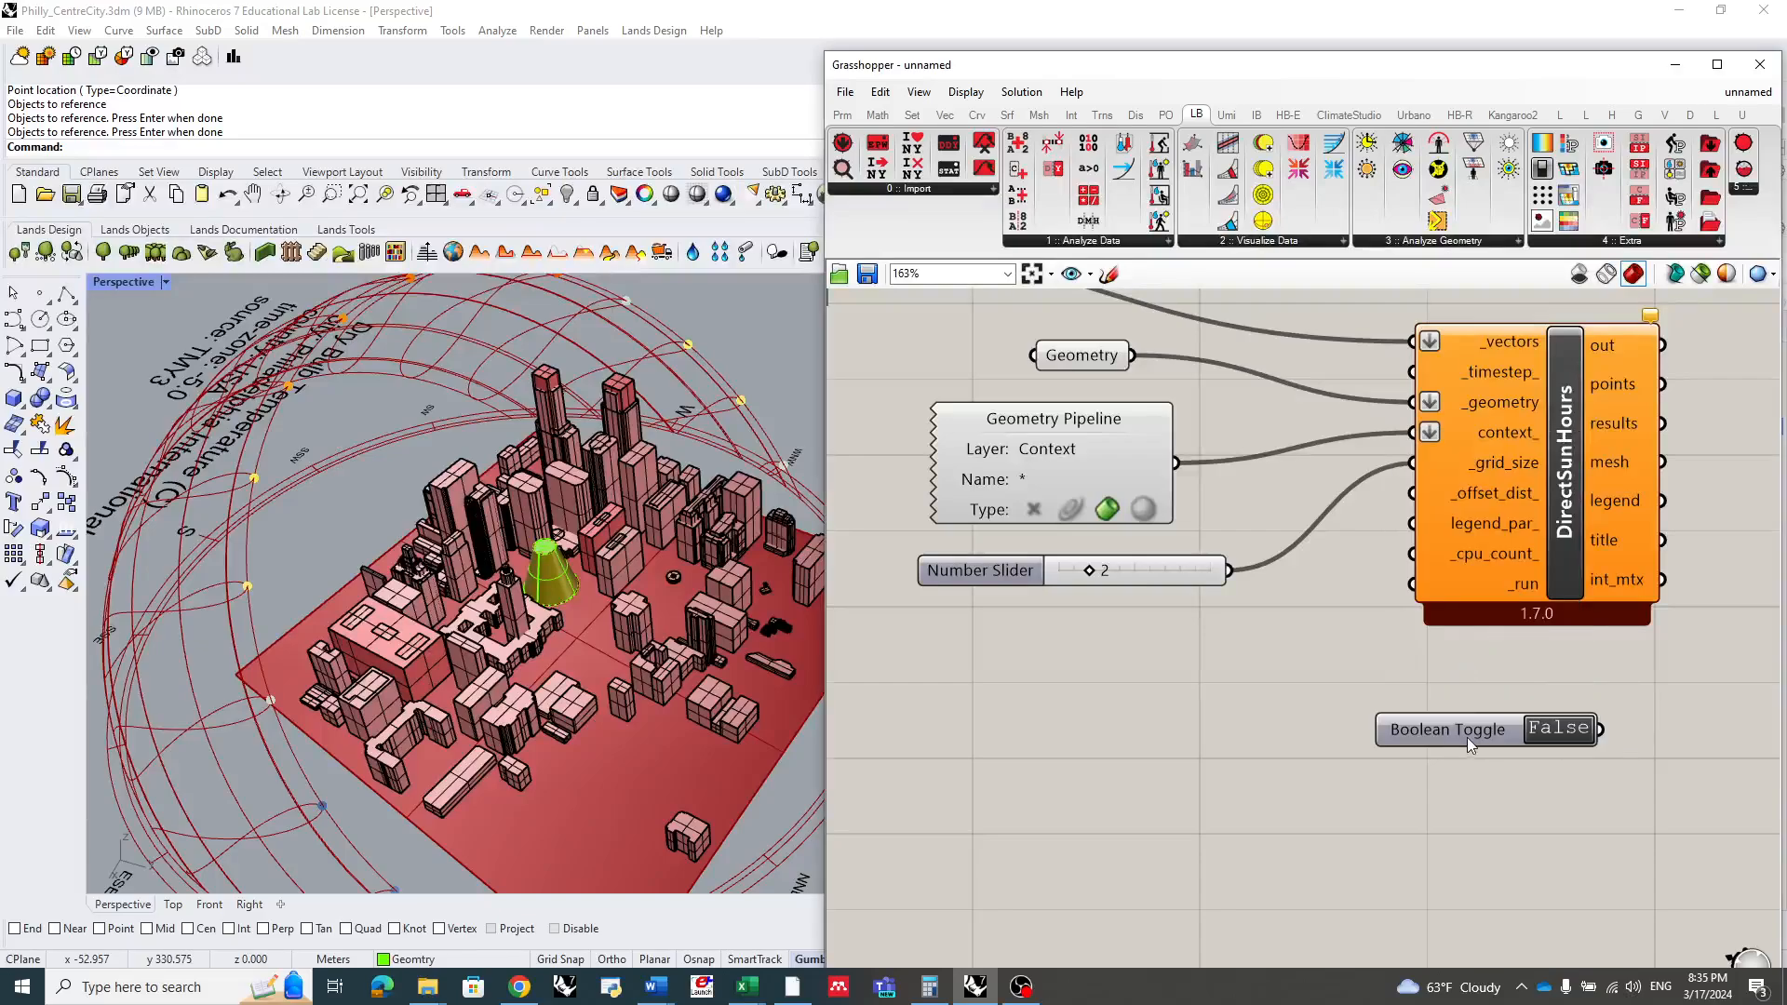
{"action": "left_click_drag", "start_coordinate": [1467, 737], "coordinate": [1175, 638]}
{"action": "left_click_drag", "start_coordinate": [1304, 636], "coordinate": [1412, 585]}
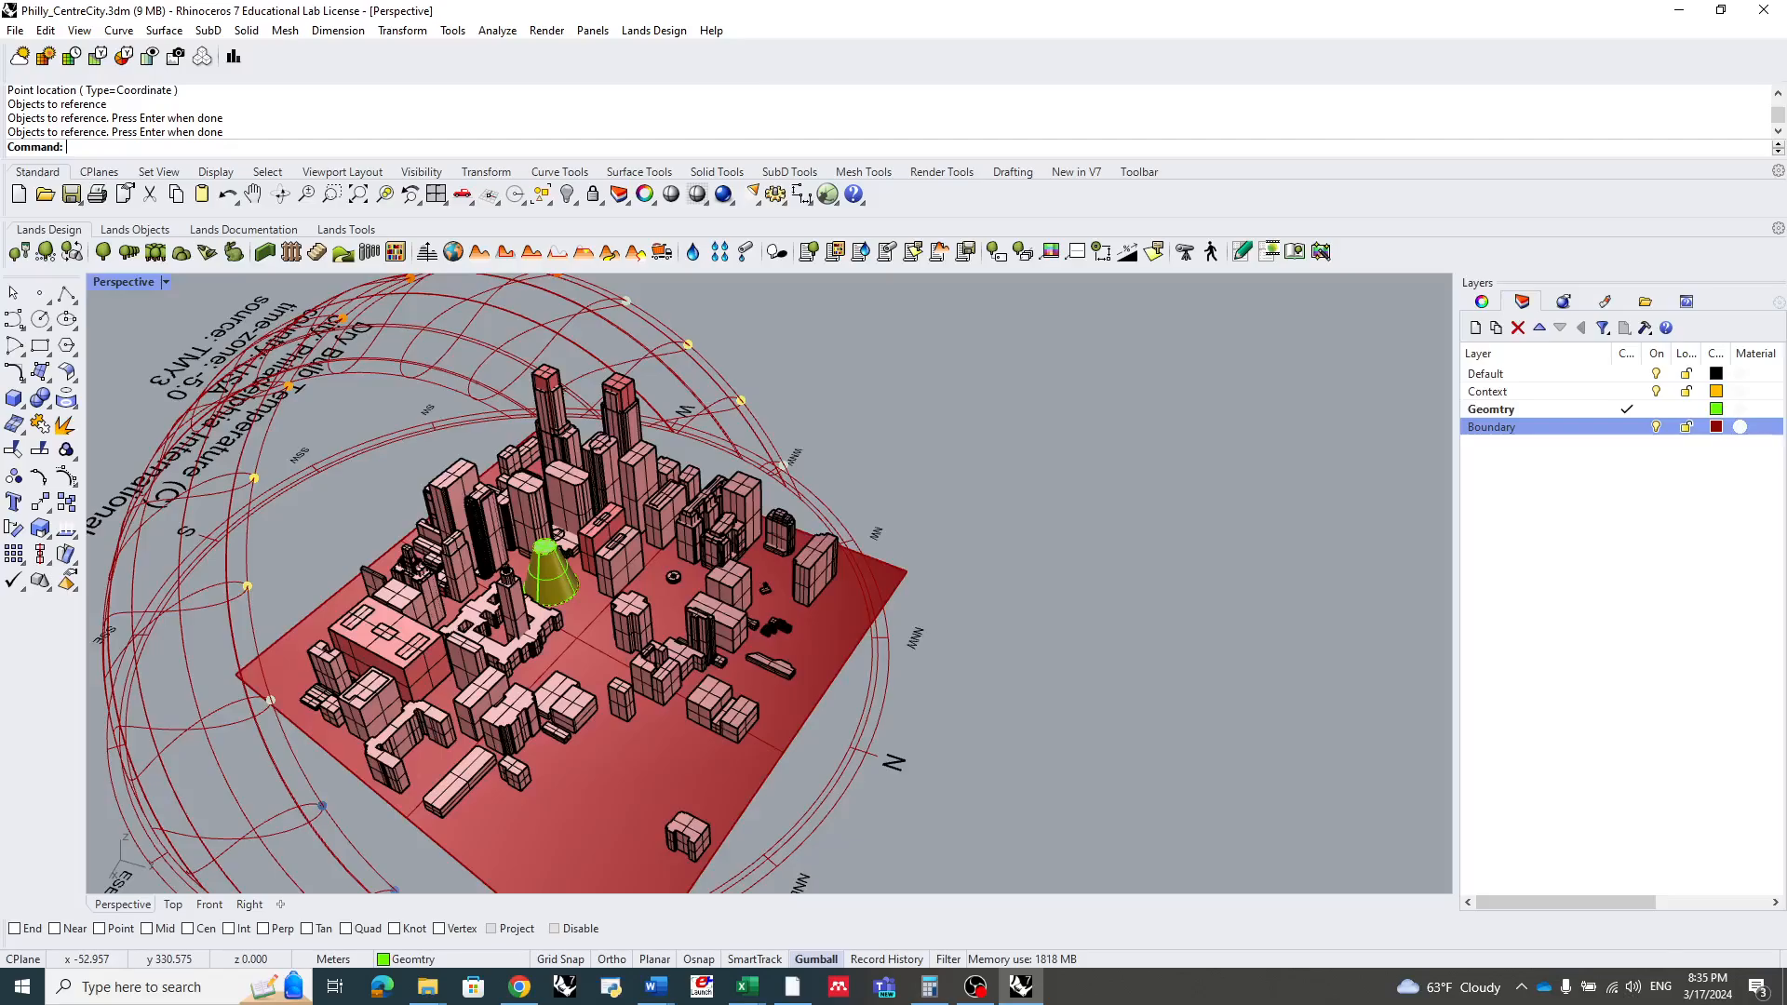
- Examine the direct sun hours mesh on the ground and cone from several angles, together with its hours legend
{"action": "scroll", "coordinate": [490, 679], "scroll_direction": "up", "scroll_amount": 3}
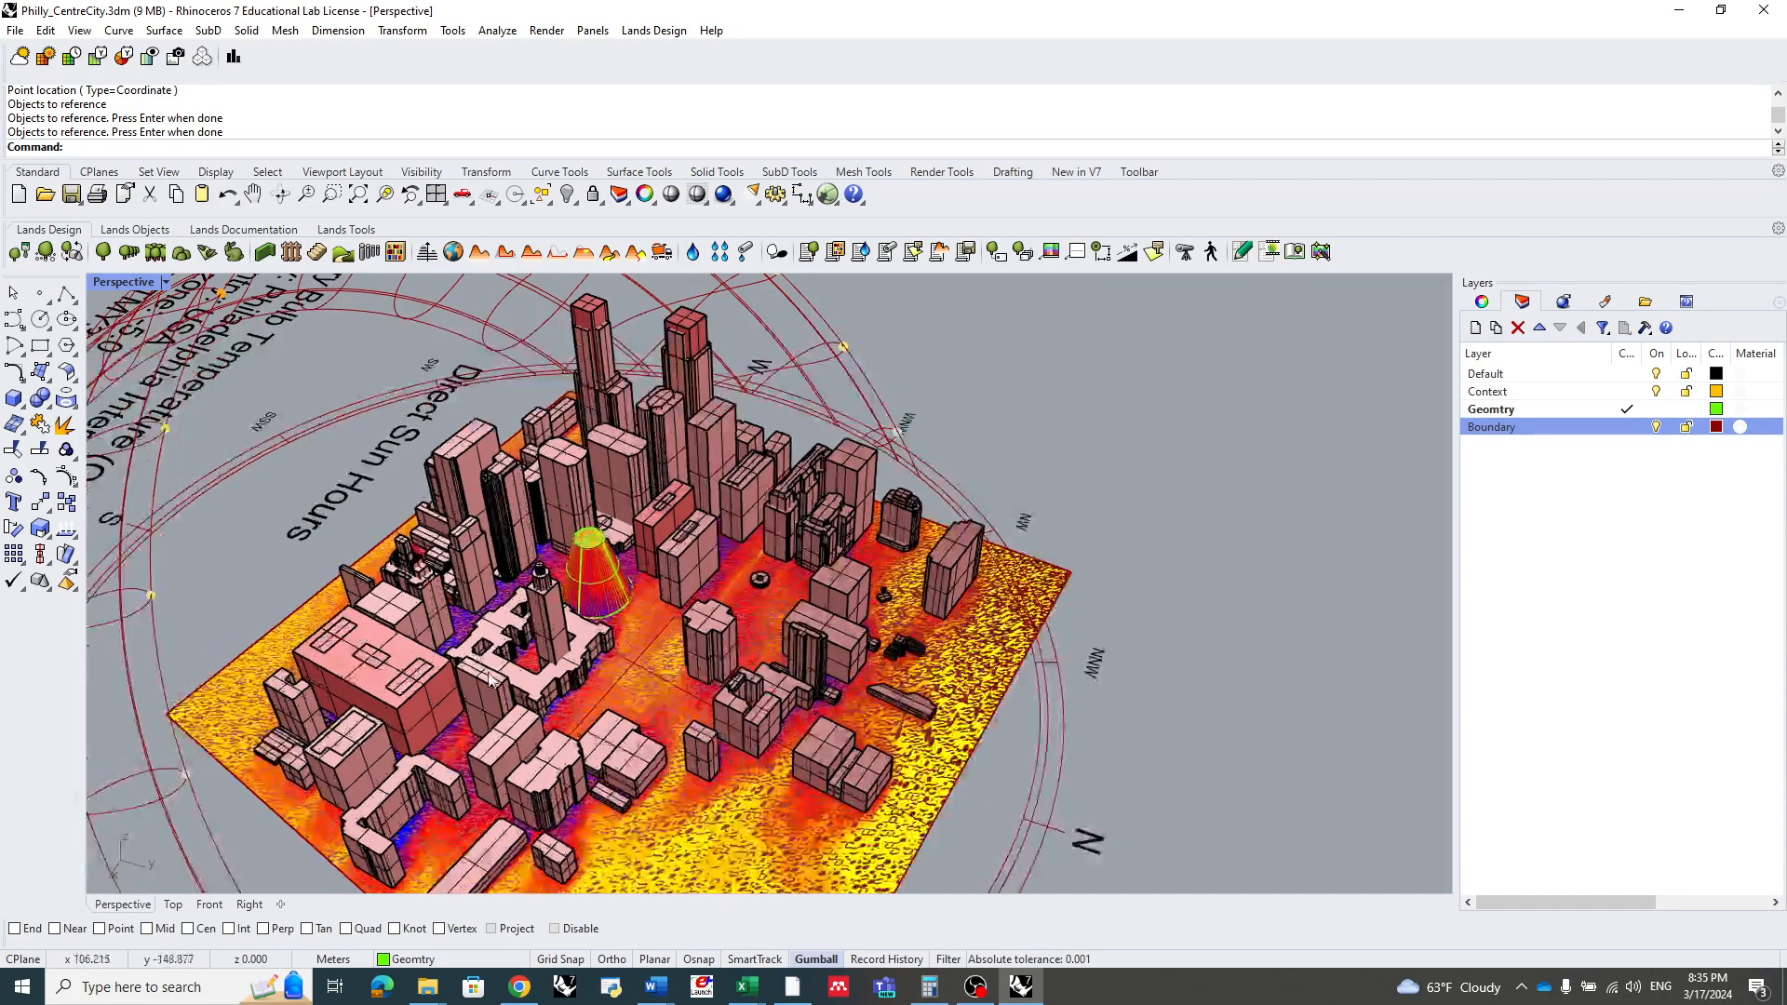
{"action": "right_click_drag", "start_coordinate": [491, 680], "coordinate": [700, 518]}
{"action": "scroll", "coordinate": [710, 517], "scroll_direction": "down", "scroll_amount": 5}
{"action": "right_click_drag", "start_coordinate": [540, 694], "coordinate": [650, 686]}
{"action": "scroll", "coordinate": [561, 596], "scroll_direction": "down", "scroll_amount": 5}
{"action": "scroll", "coordinate": [536, 672], "scroll_direction": "up", "scroll_amount": 8}
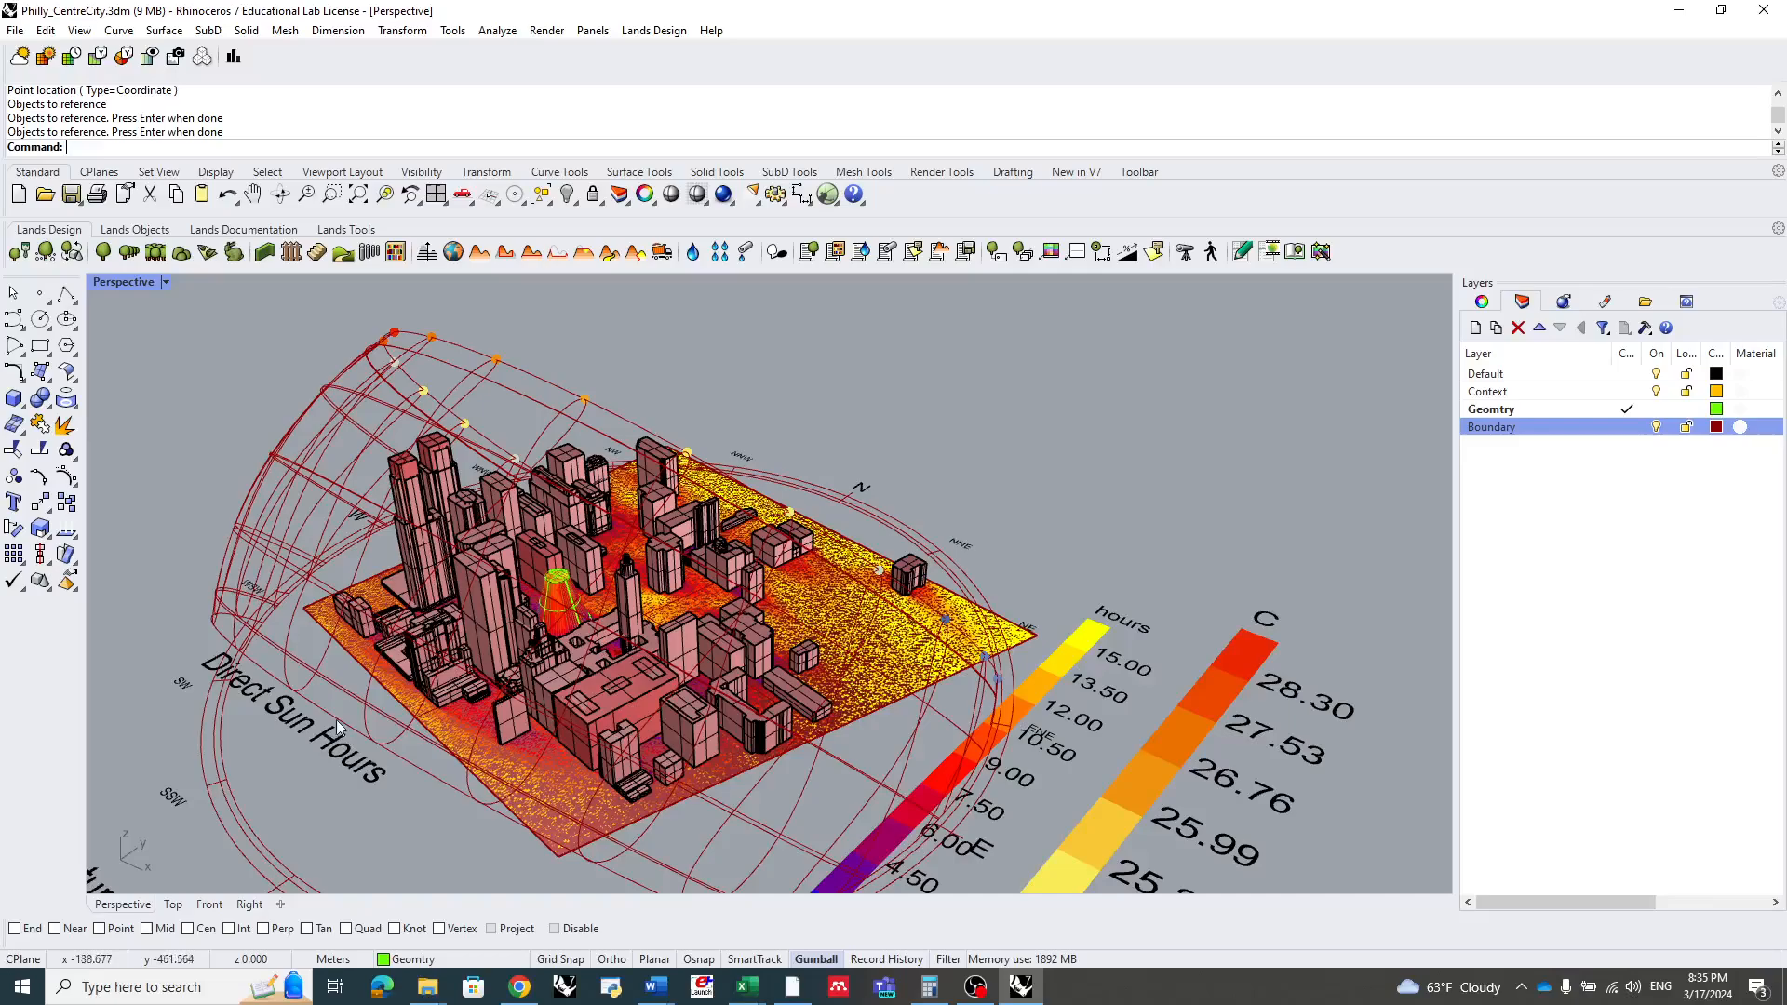
{"action": "scroll", "coordinate": [686, 552], "scroll_direction": "down", "scroll_amount": 3}
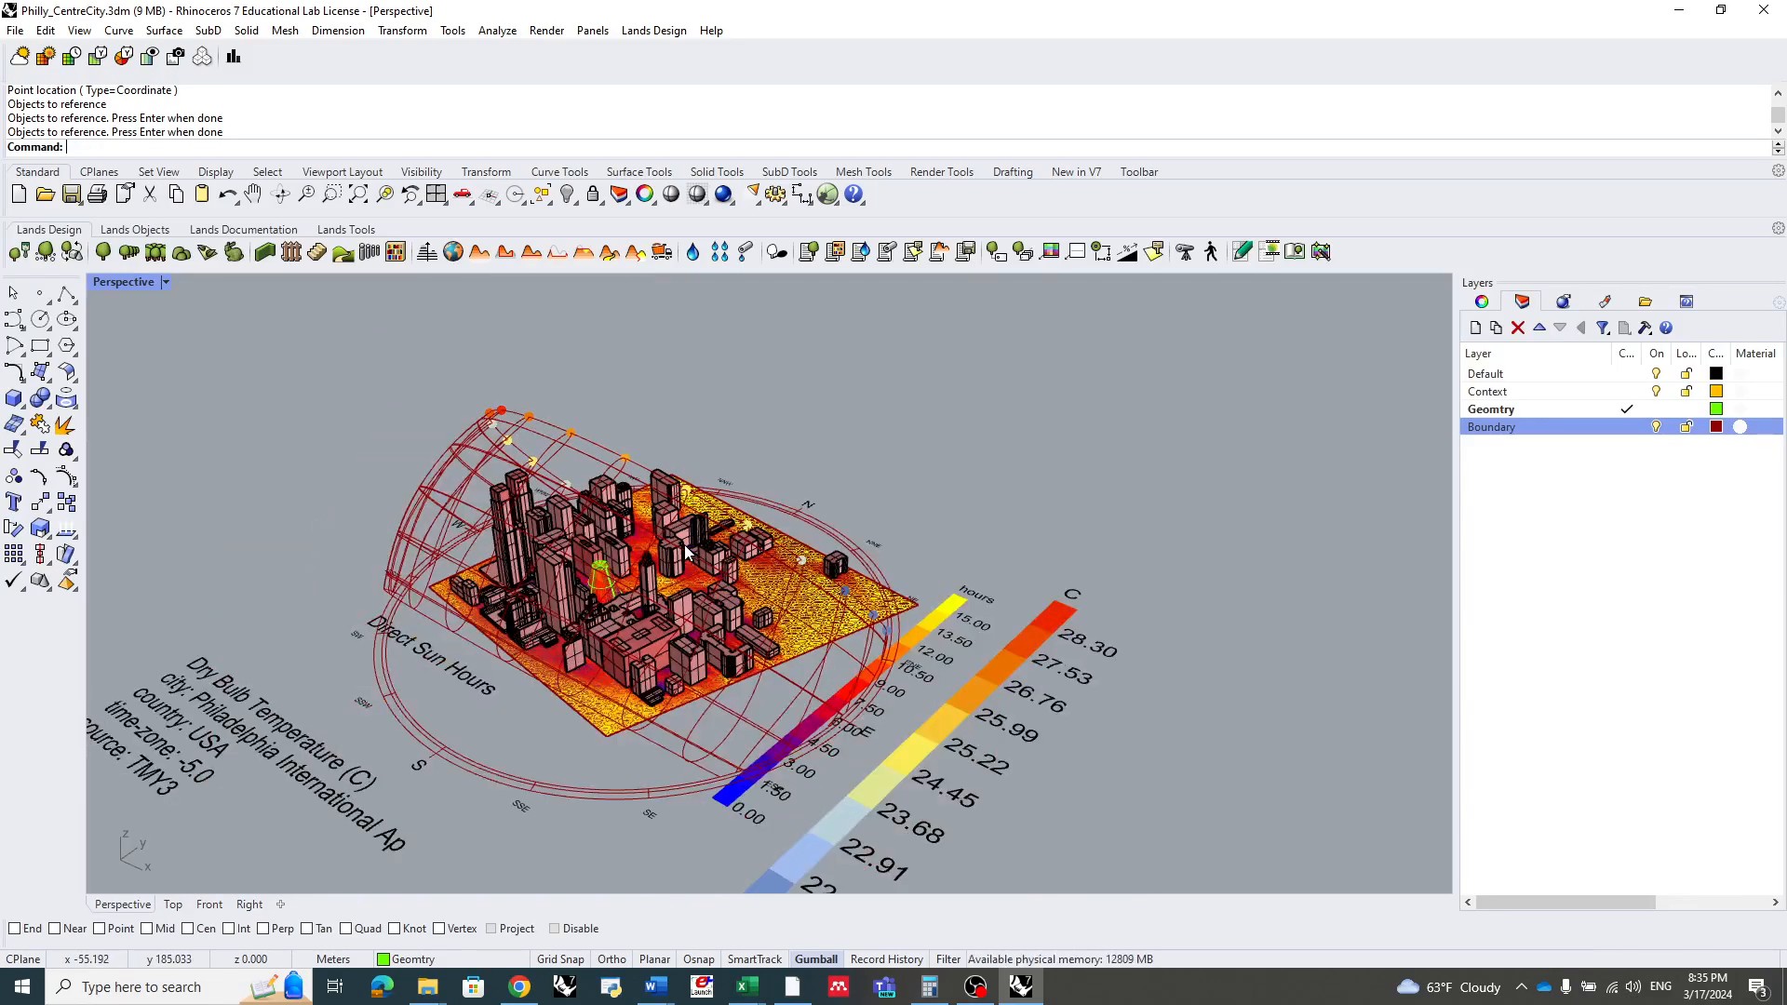
{"action": "scroll", "coordinate": [659, 607], "scroll_direction": "up", "scroll_amount": 4}
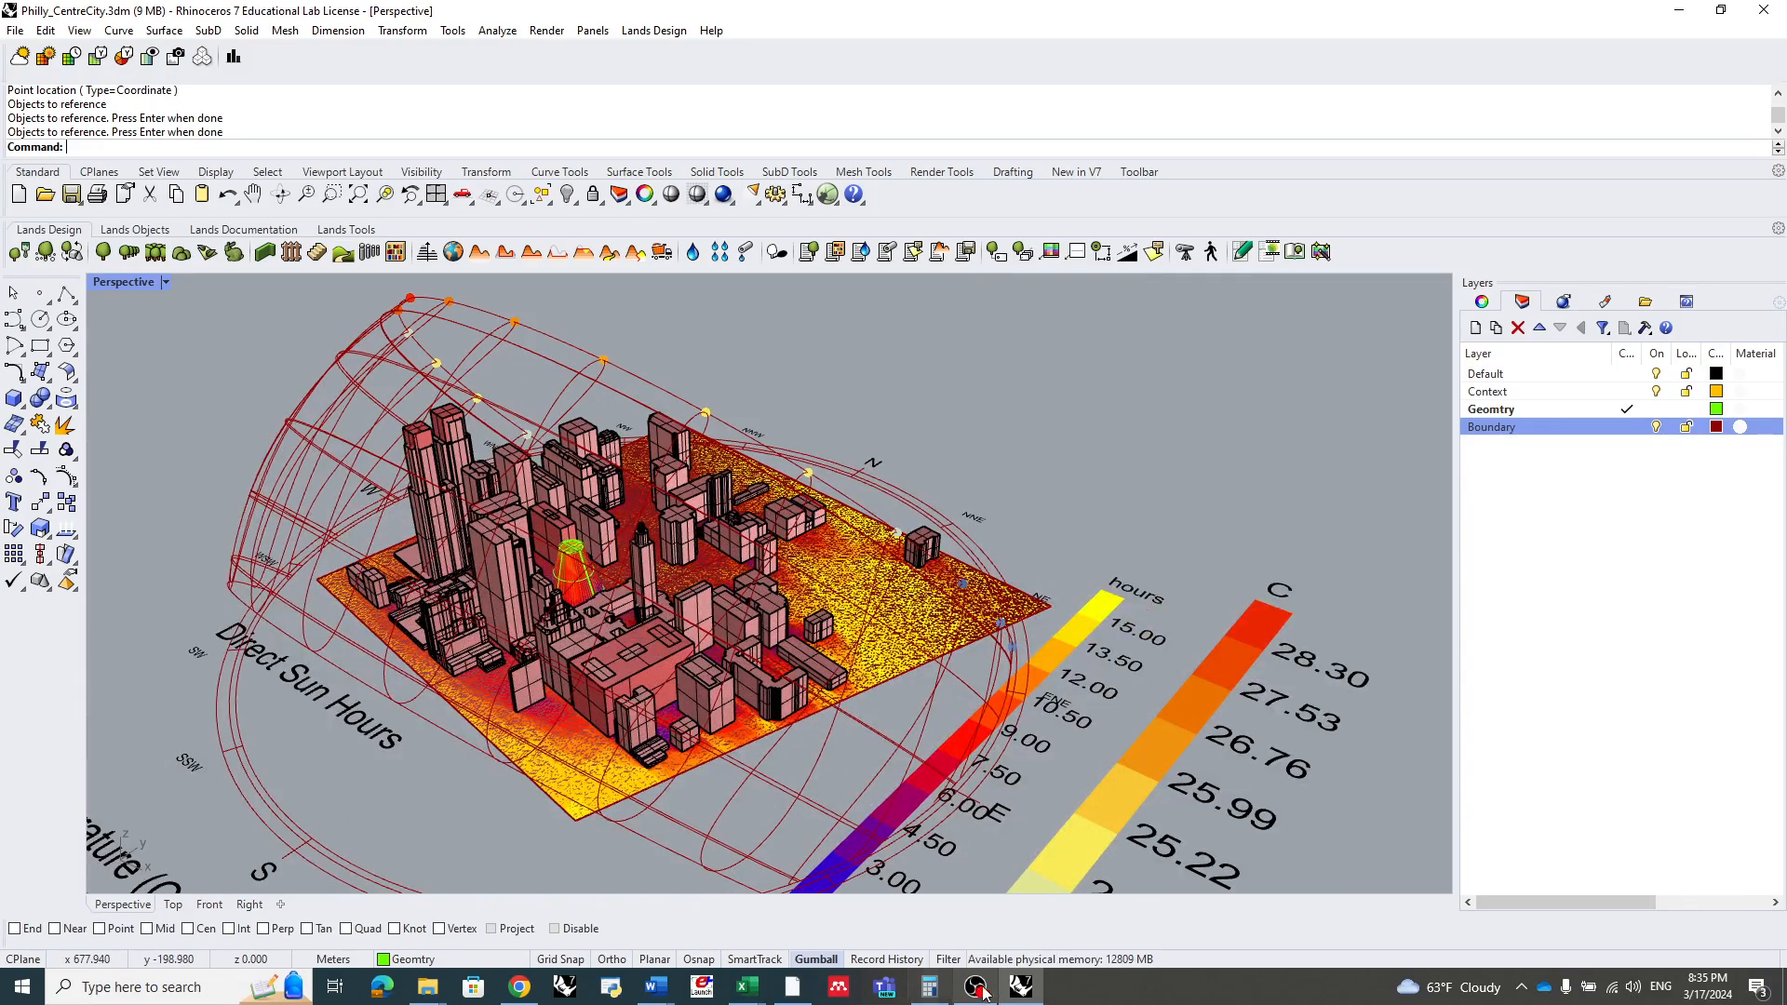
- Return to the Grasshopper definition and turn off the preview of the Sunpath component
{"action": "left_click", "coordinate": [1021, 987]}
{"action": "left_click", "coordinate": [1022, 987]}
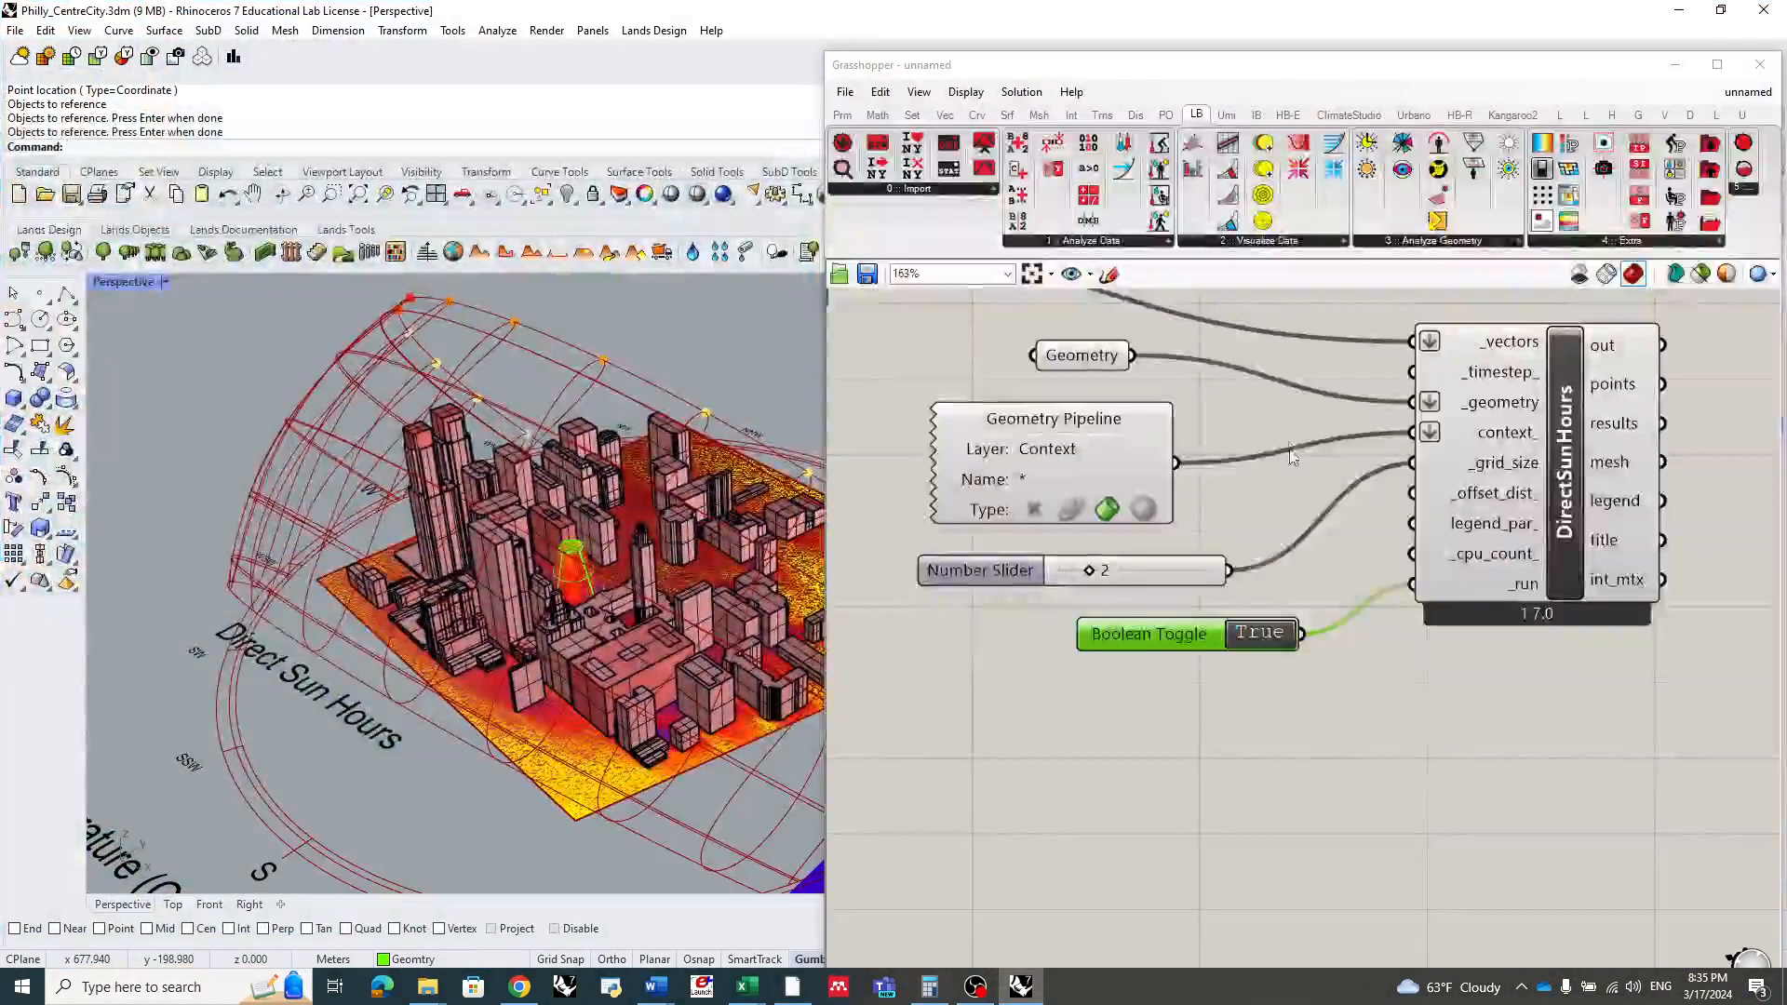
{"action": "scroll", "coordinate": [1298, 573], "scroll_direction": "down", "scroll_amount": 4}
{"action": "scroll", "coordinate": [1215, 549], "scroll_direction": "up", "scroll_amount": 3}
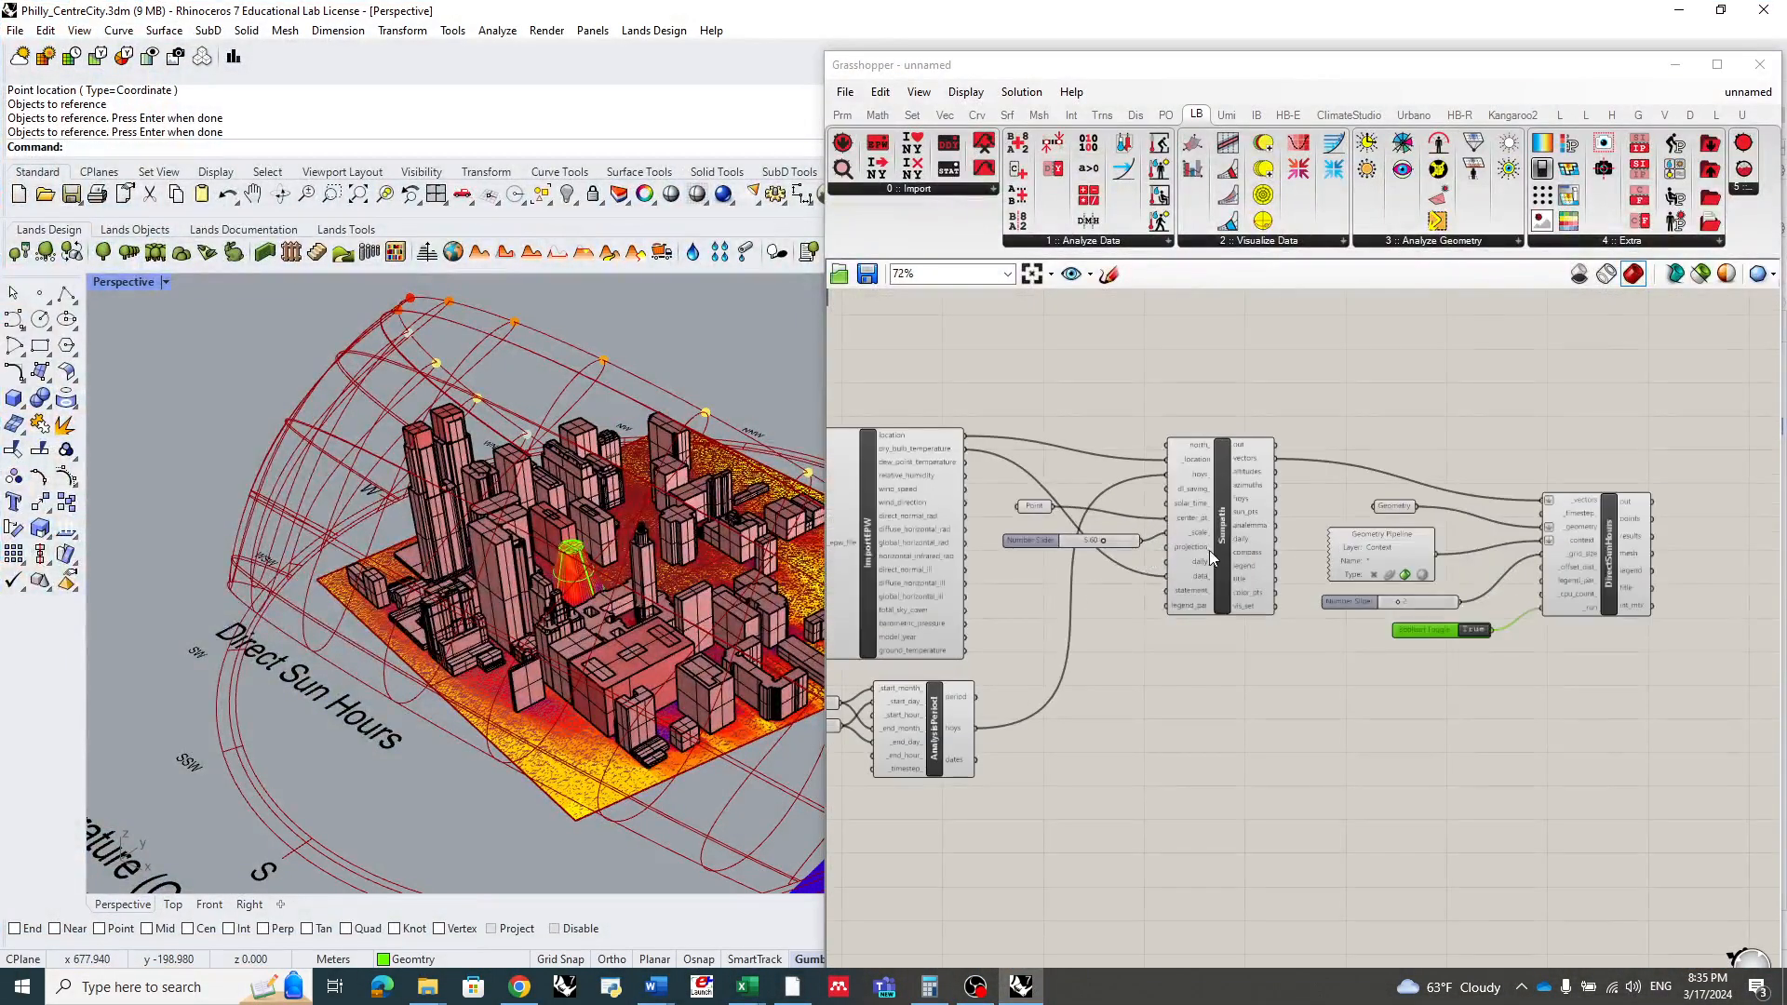
{"action": "right_click", "coordinate": [1230, 493]}
{"action": "left_click", "coordinate": [1284, 634]}
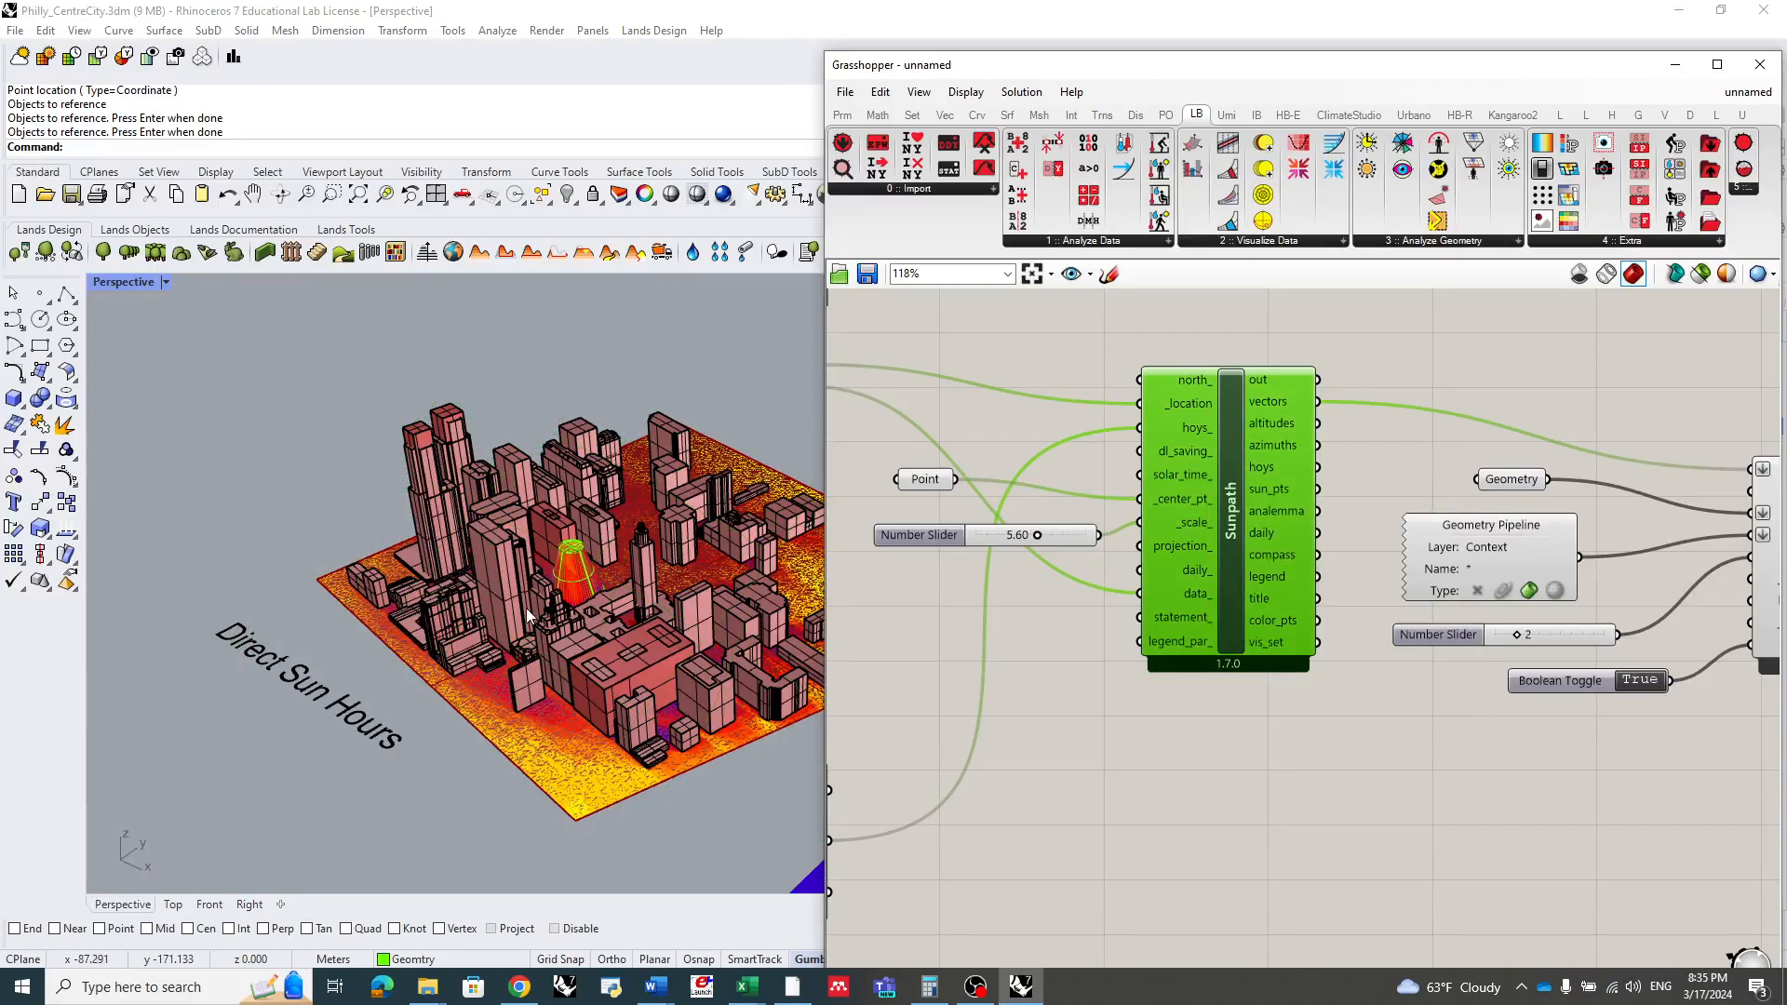
- Set the Perspective viewport's display mode to Rendered and inspect the sun hours colouring around the cone and buildings
{"action": "left_click", "coordinate": [165, 283]}
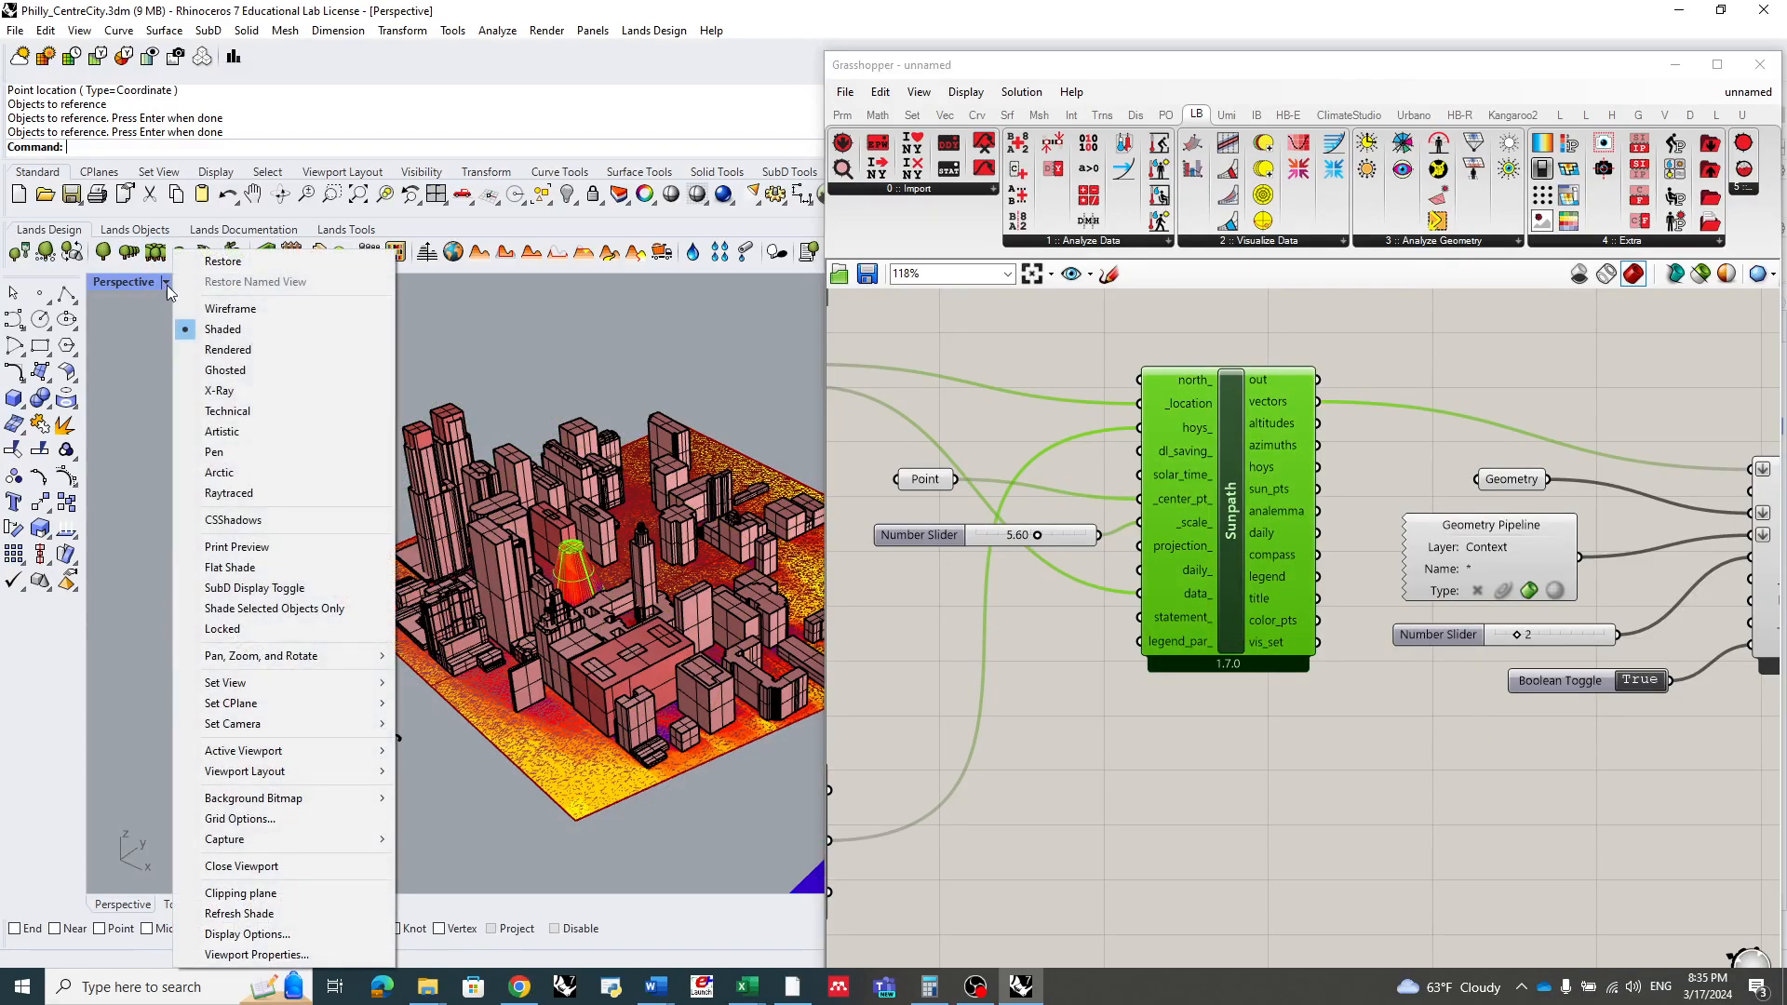
{"action": "left_click", "coordinate": [219, 346]}
{"action": "scroll", "coordinate": [446, 623], "scroll_direction": "up", "scroll_amount": 6}
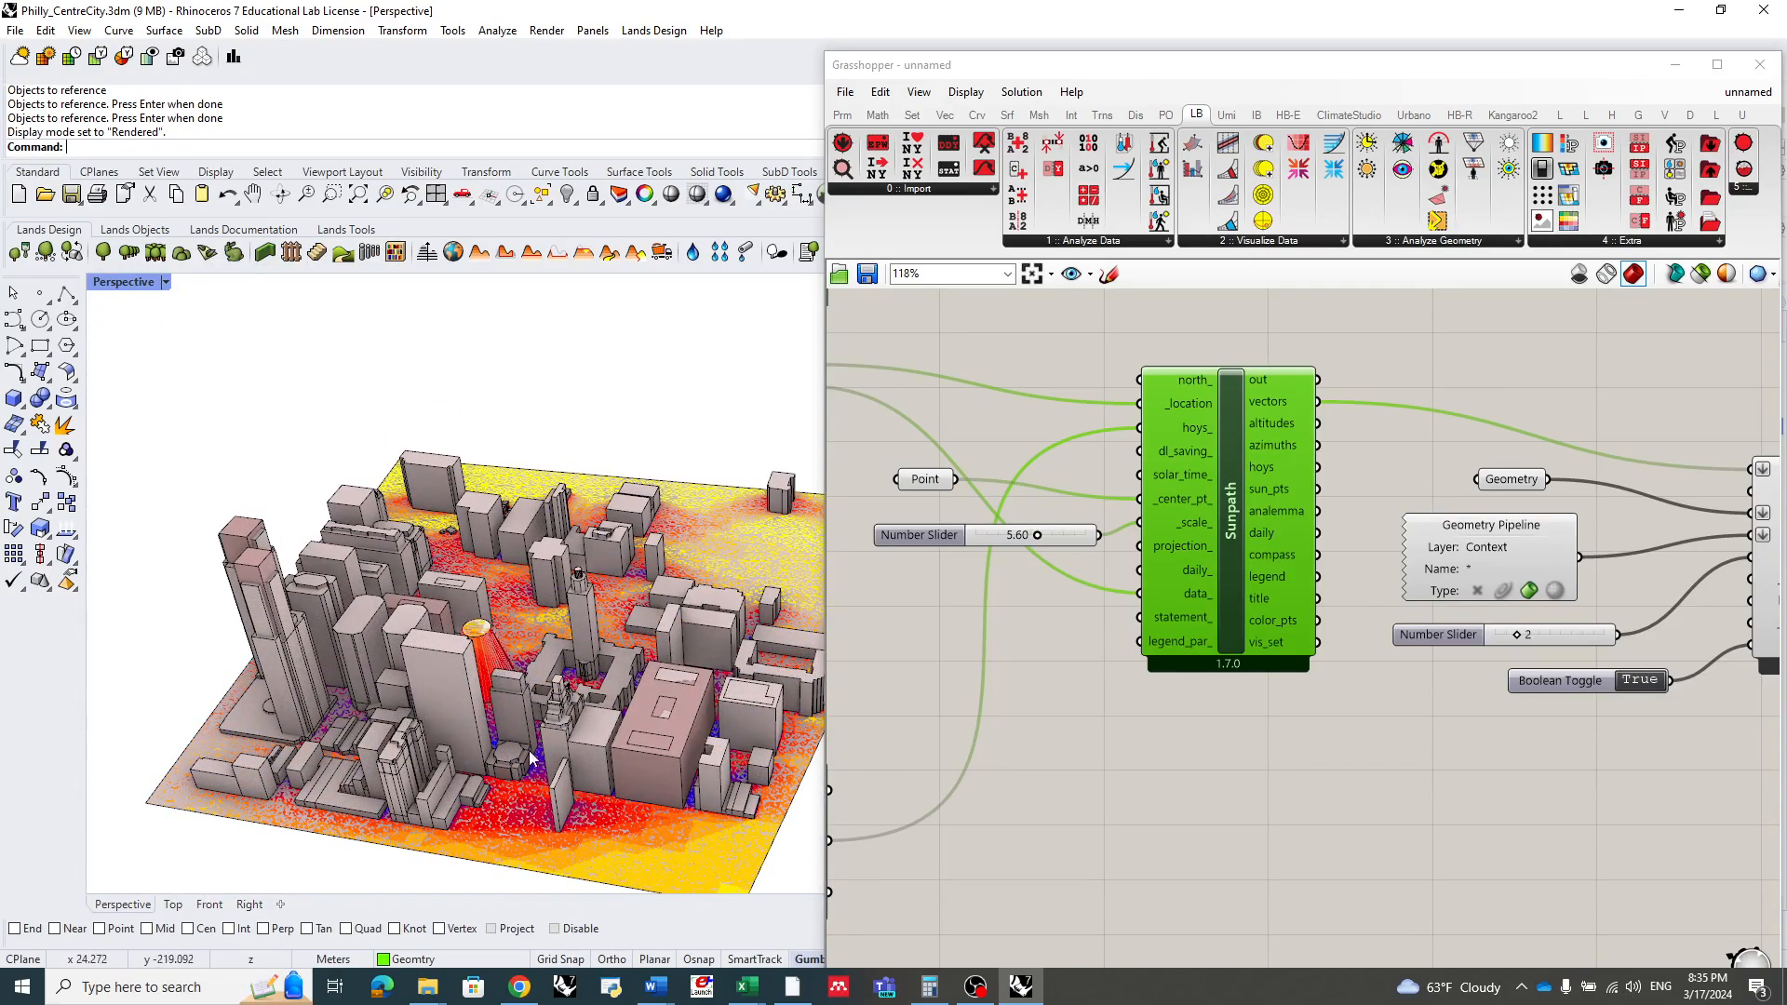
{"action": "scroll", "coordinate": [528, 773], "scroll_direction": "up", "scroll_amount": 6}
{"action": "scroll", "coordinate": [528, 773], "scroll_direction": "down", "scroll_amount": 4}
{"action": "scroll", "coordinate": [518, 582], "scroll_direction": "down", "scroll_amount": 6}
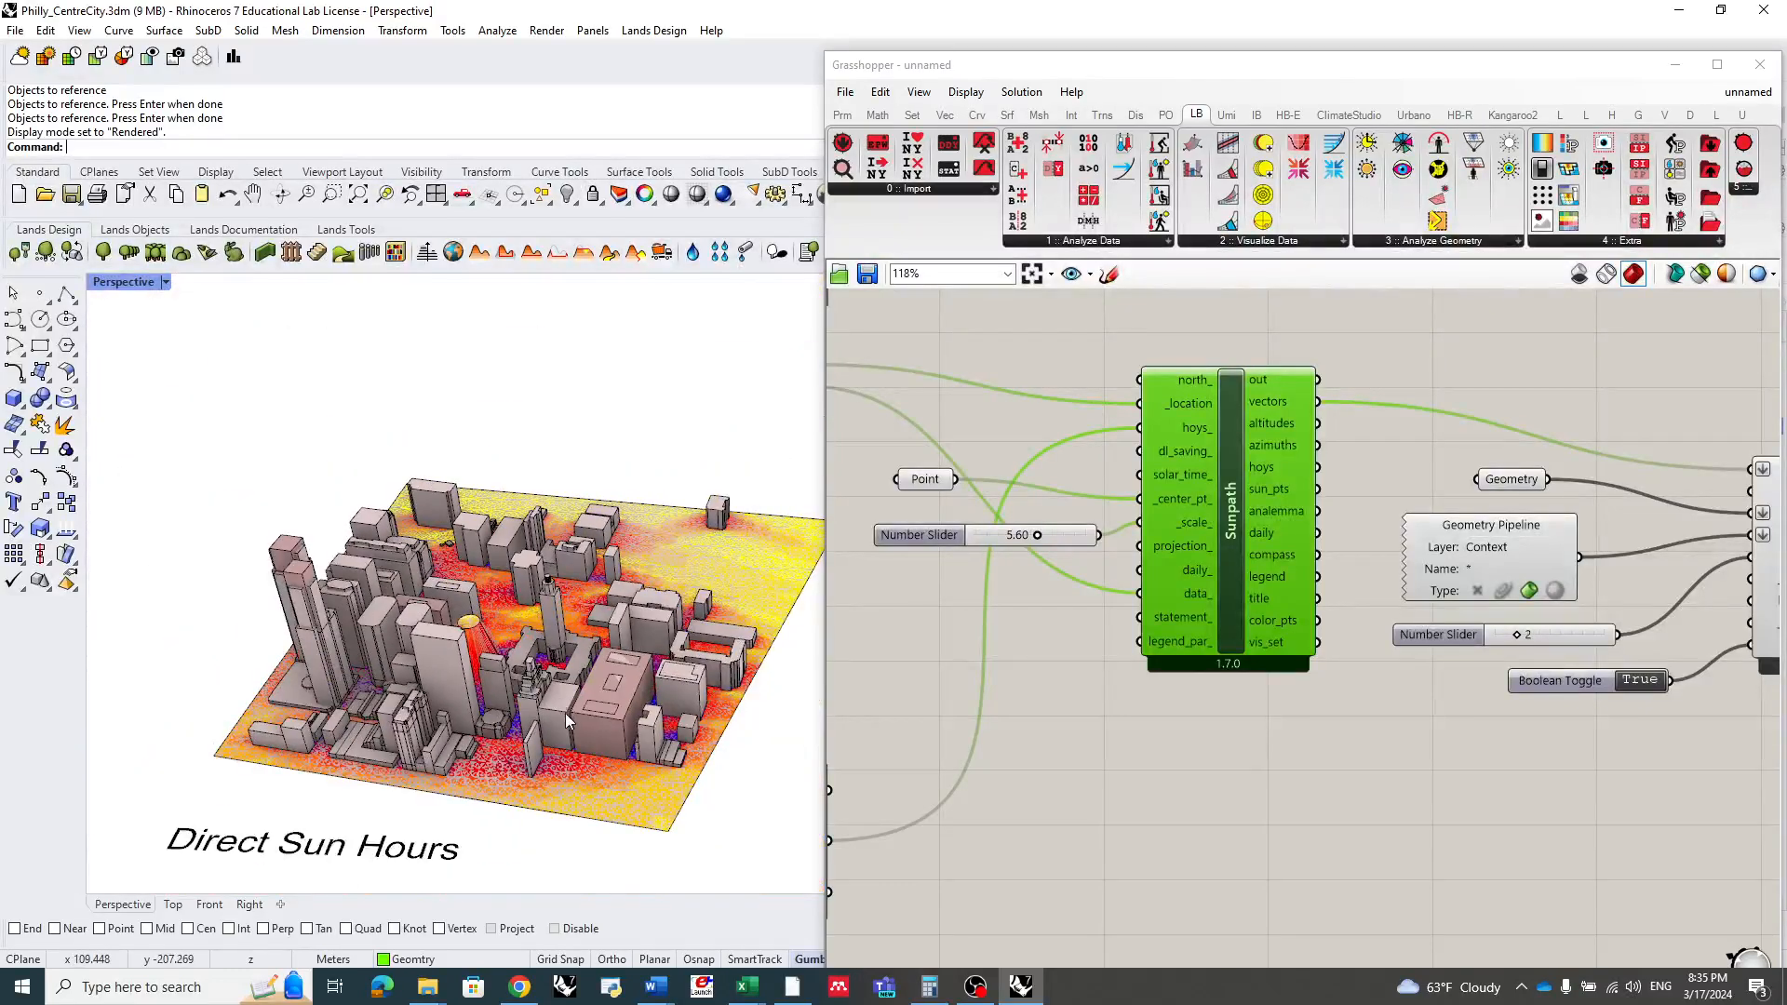
{"action": "right_click_drag", "start_coordinate": [549, 579], "coordinate": [503, 592]}
{"action": "scroll", "coordinate": [501, 591], "scroll_direction": "up", "scroll_amount": 6}
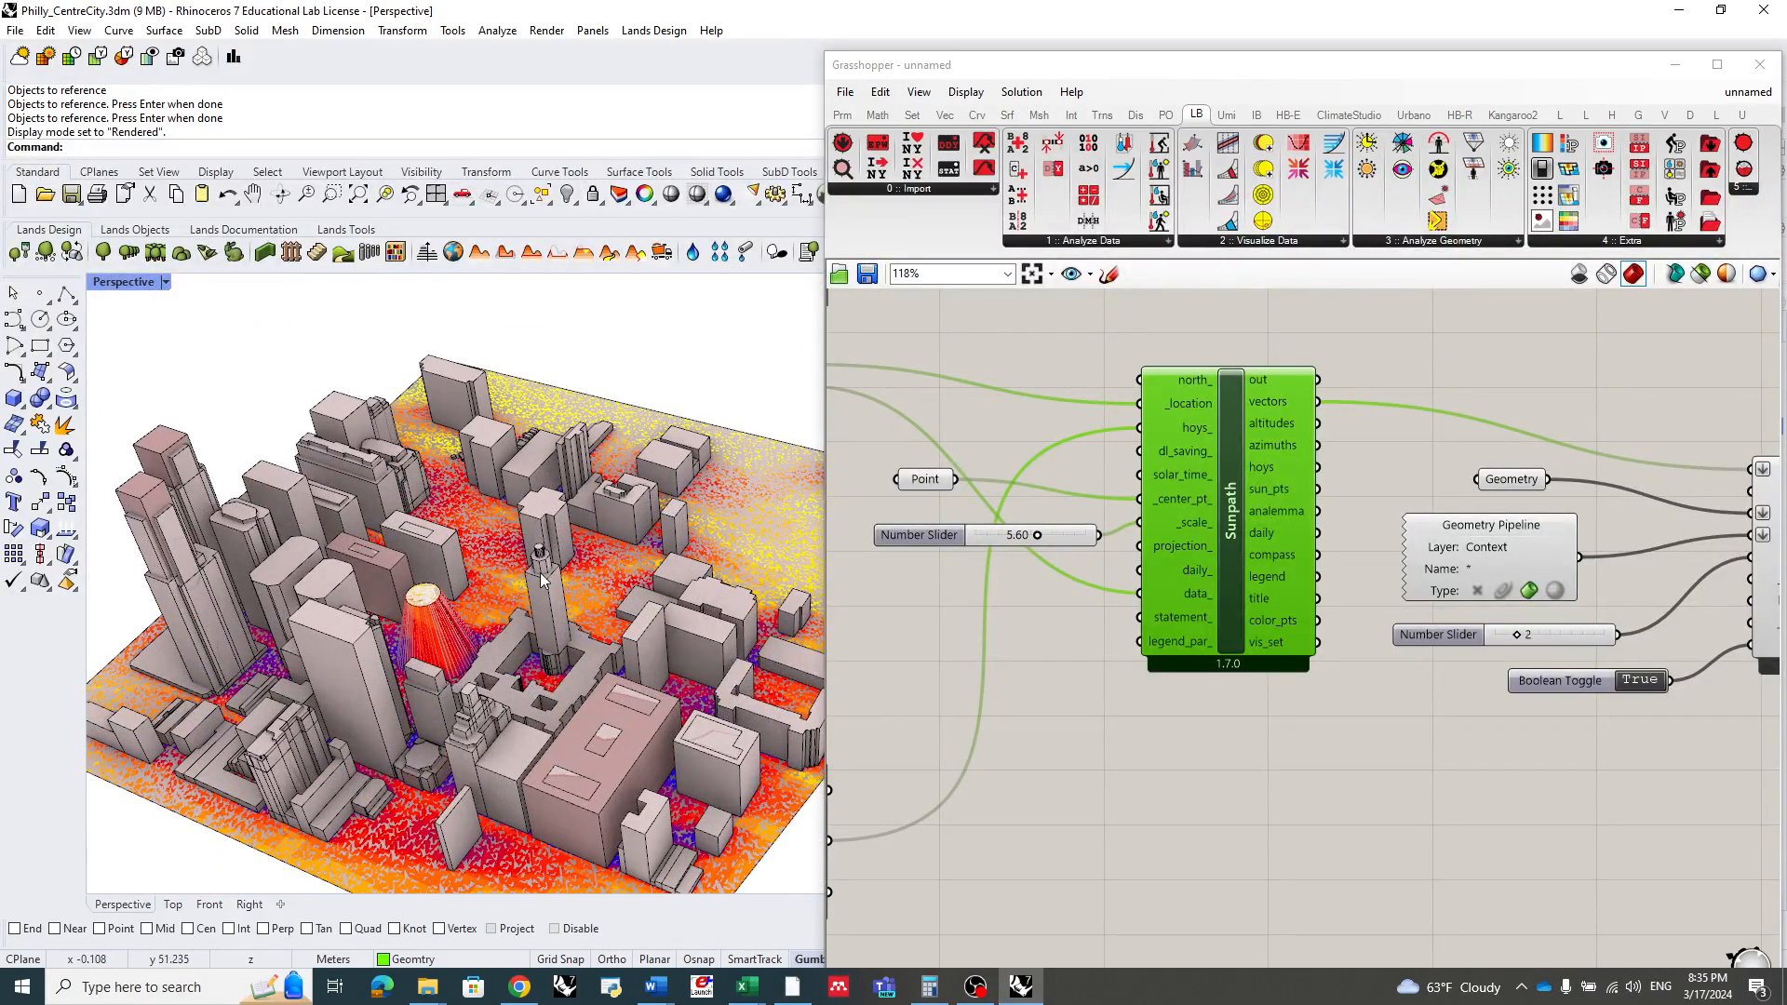
- Hide the boundary ground surface and the cone polysurface in the Rhino model
{"action": "left_click", "coordinate": [503, 586]}
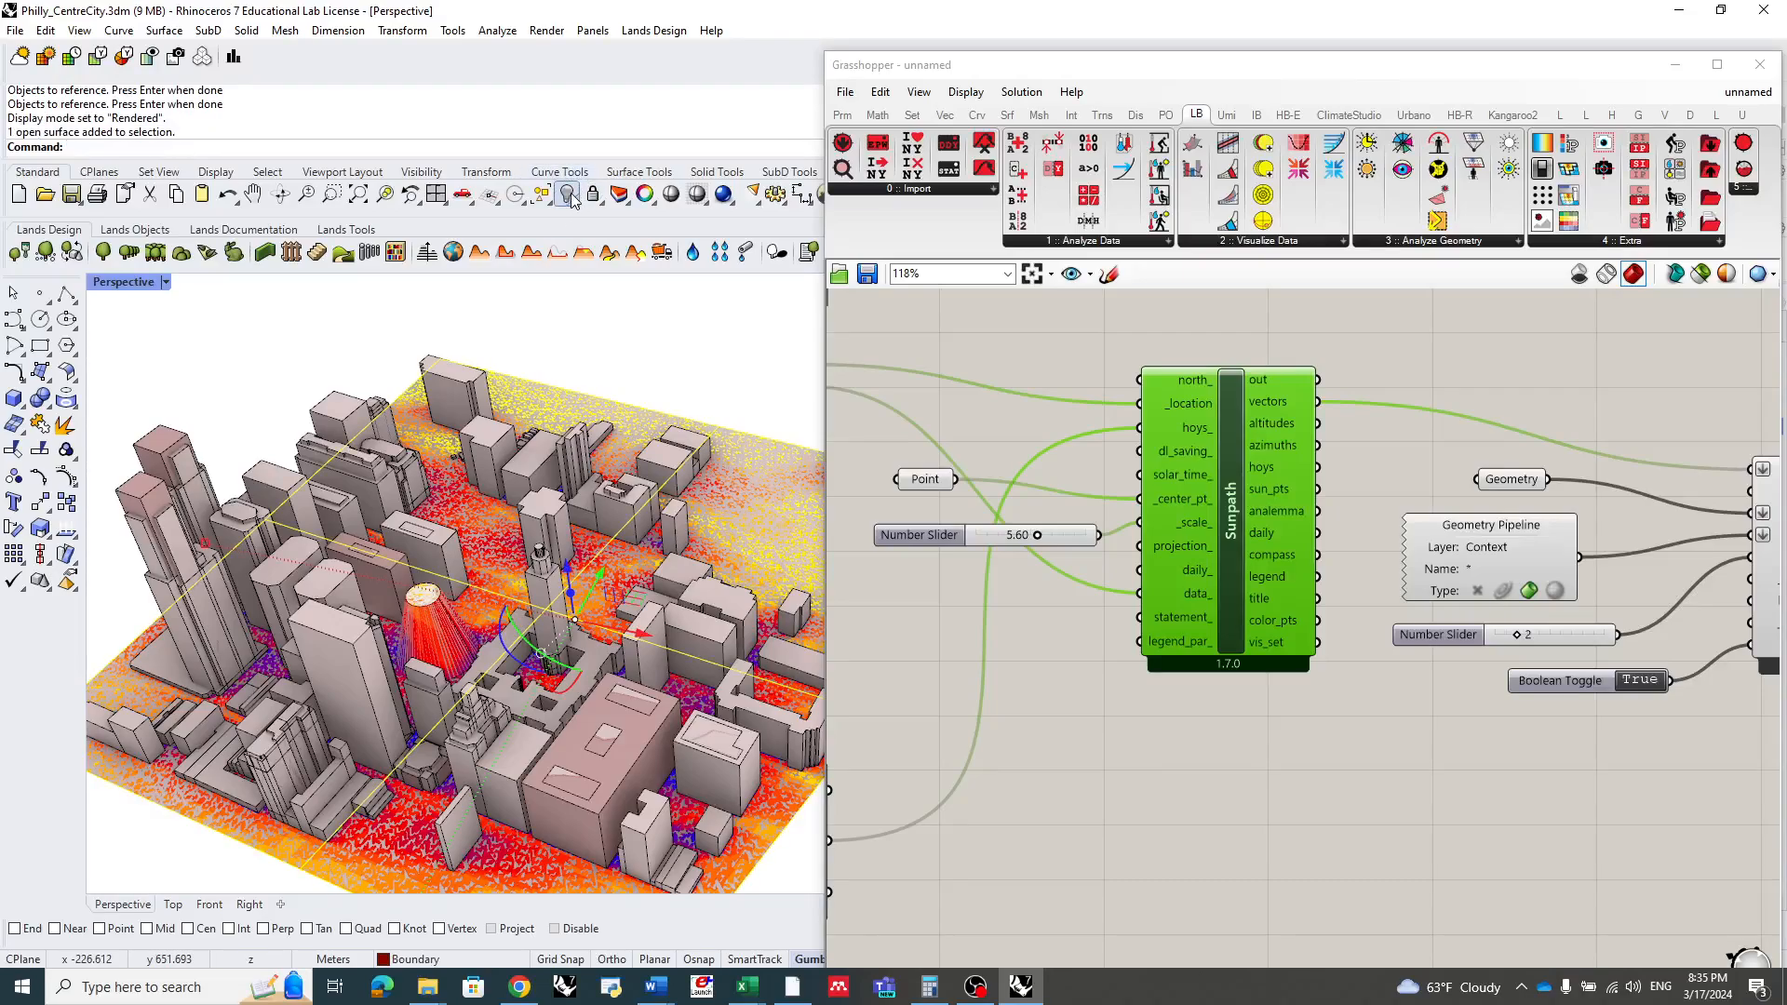
{"action": "left_click", "coordinate": [569, 194]}
{"action": "left_click", "coordinate": [442, 636]}
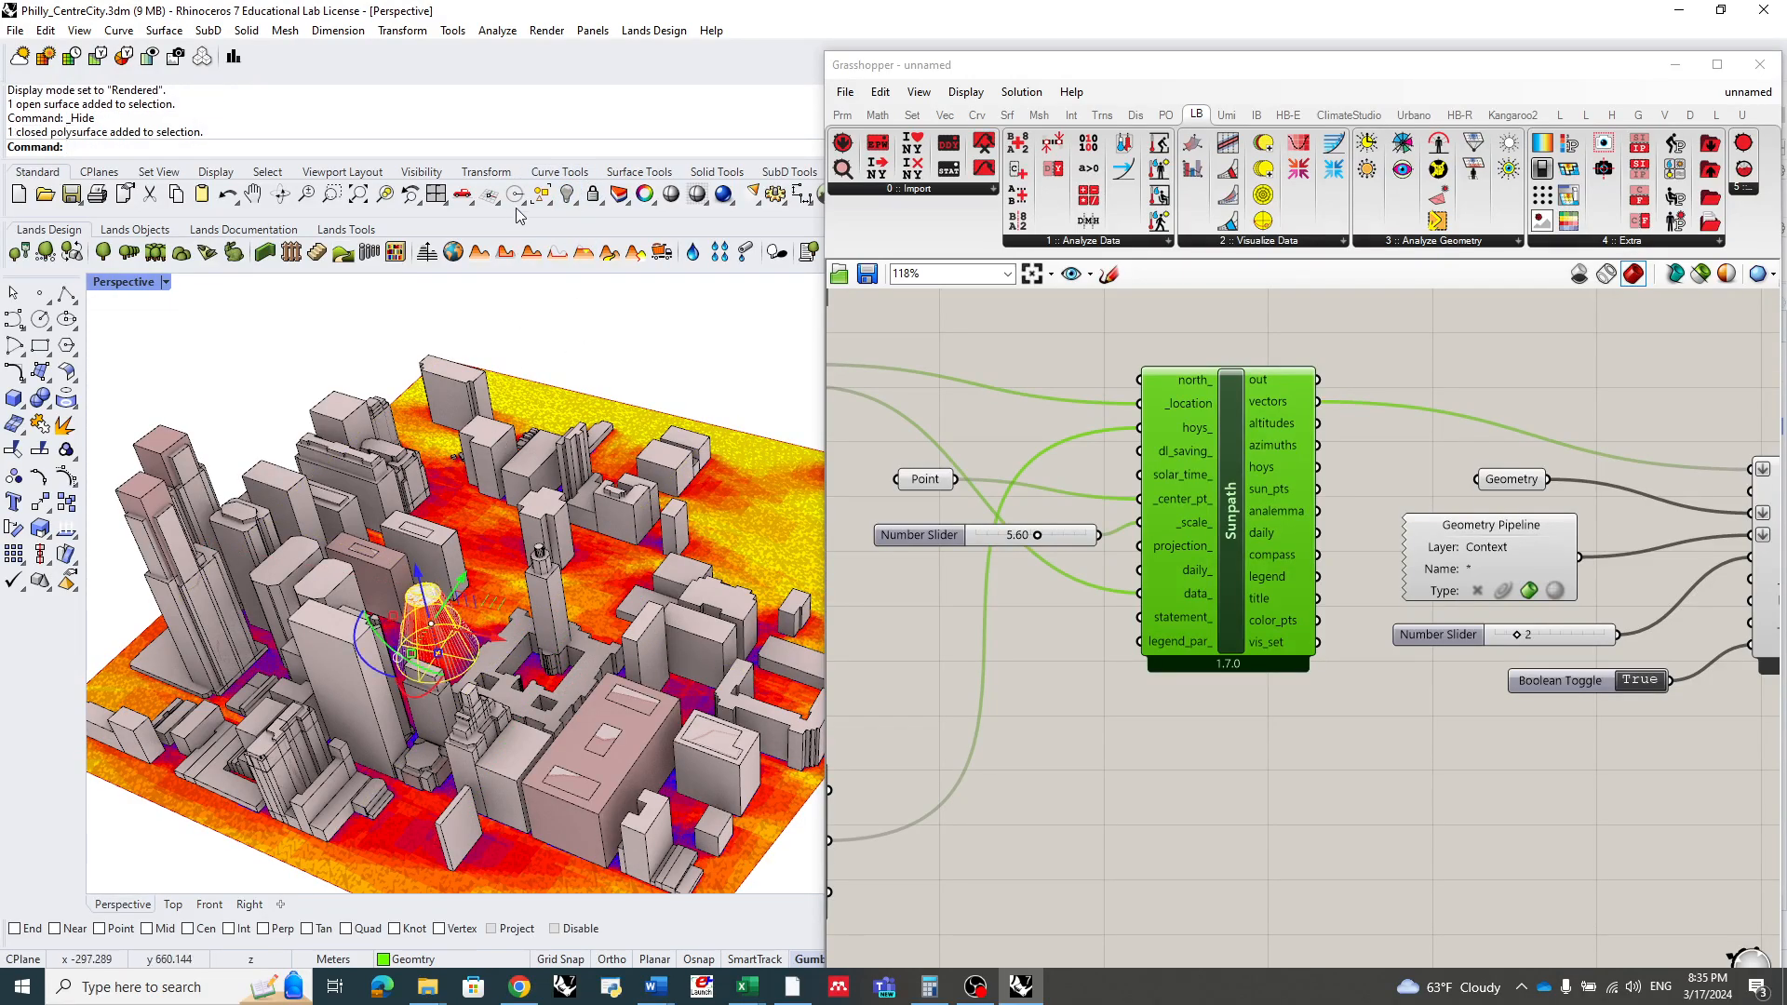
{"action": "left_click", "coordinate": [568, 194]}
- Turn off the preview of the Geometry Pipeline and the Geometry parameter in the Grasshopper definition
{"action": "scroll", "coordinate": [1244, 549], "scroll_direction": "down", "scroll_amount": 2}
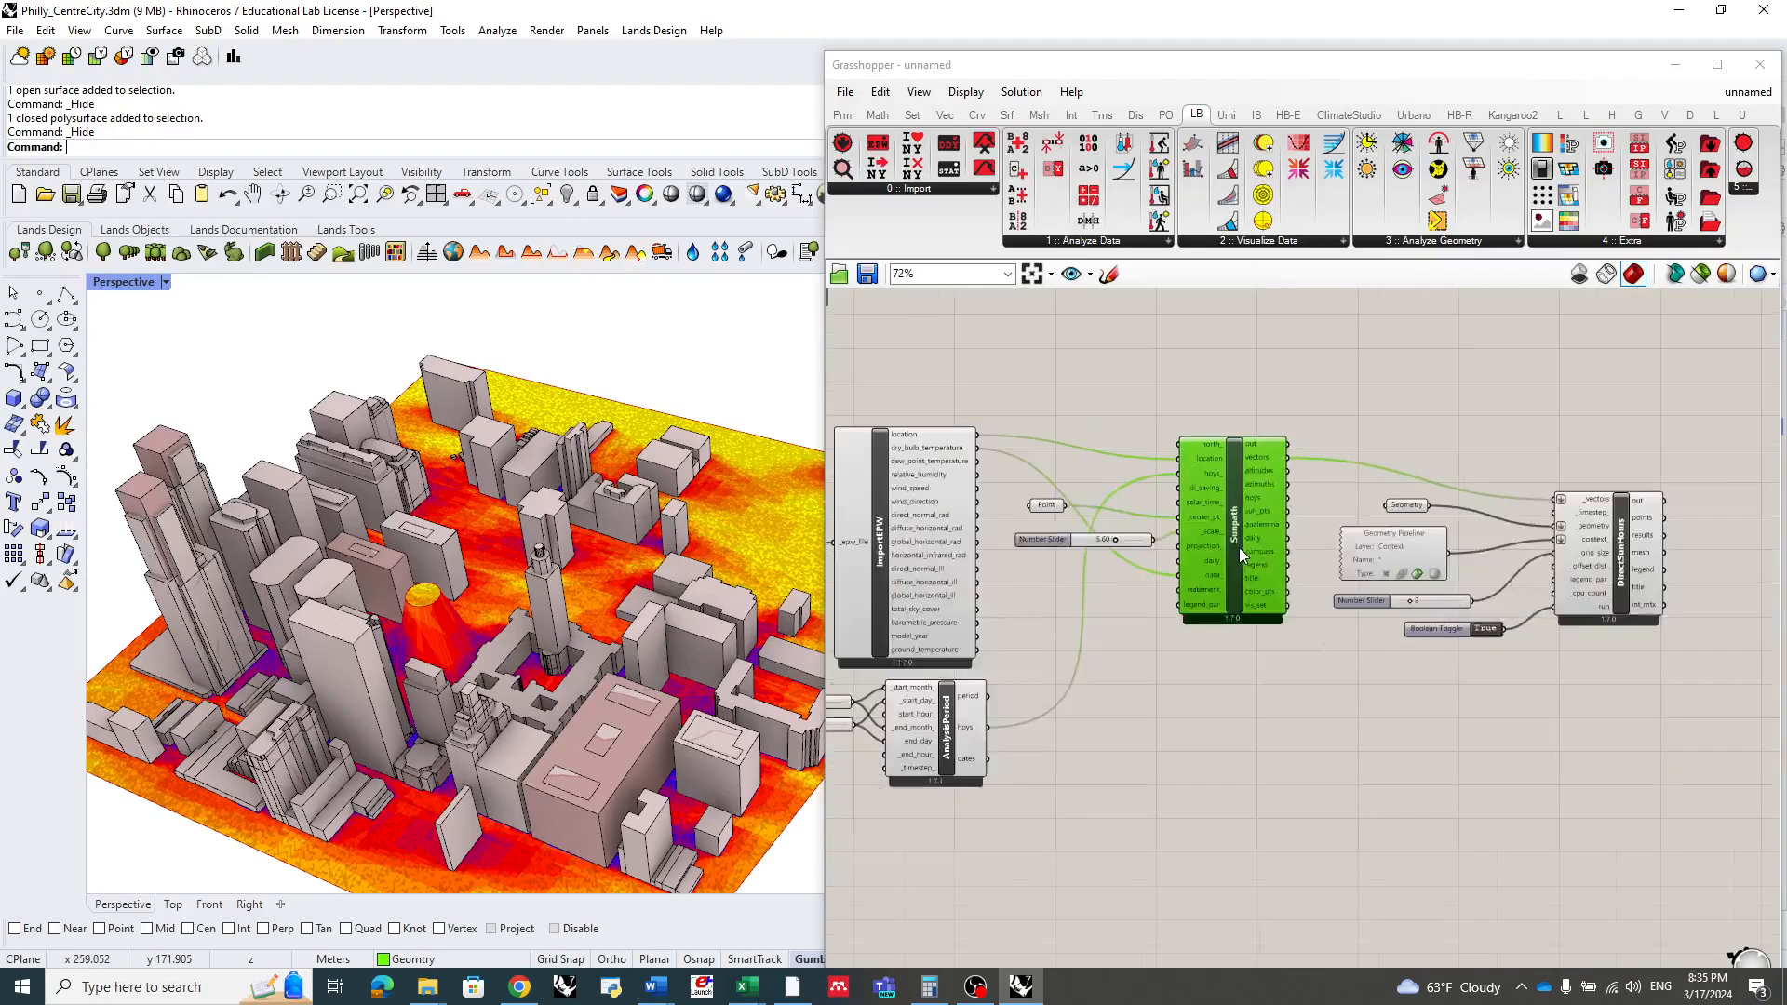
{"action": "scroll", "coordinate": [1522, 579], "scroll_direction": "up", "scroll_amount": 2}
{"action": "right_click", "coordinate": [1314, 538]}
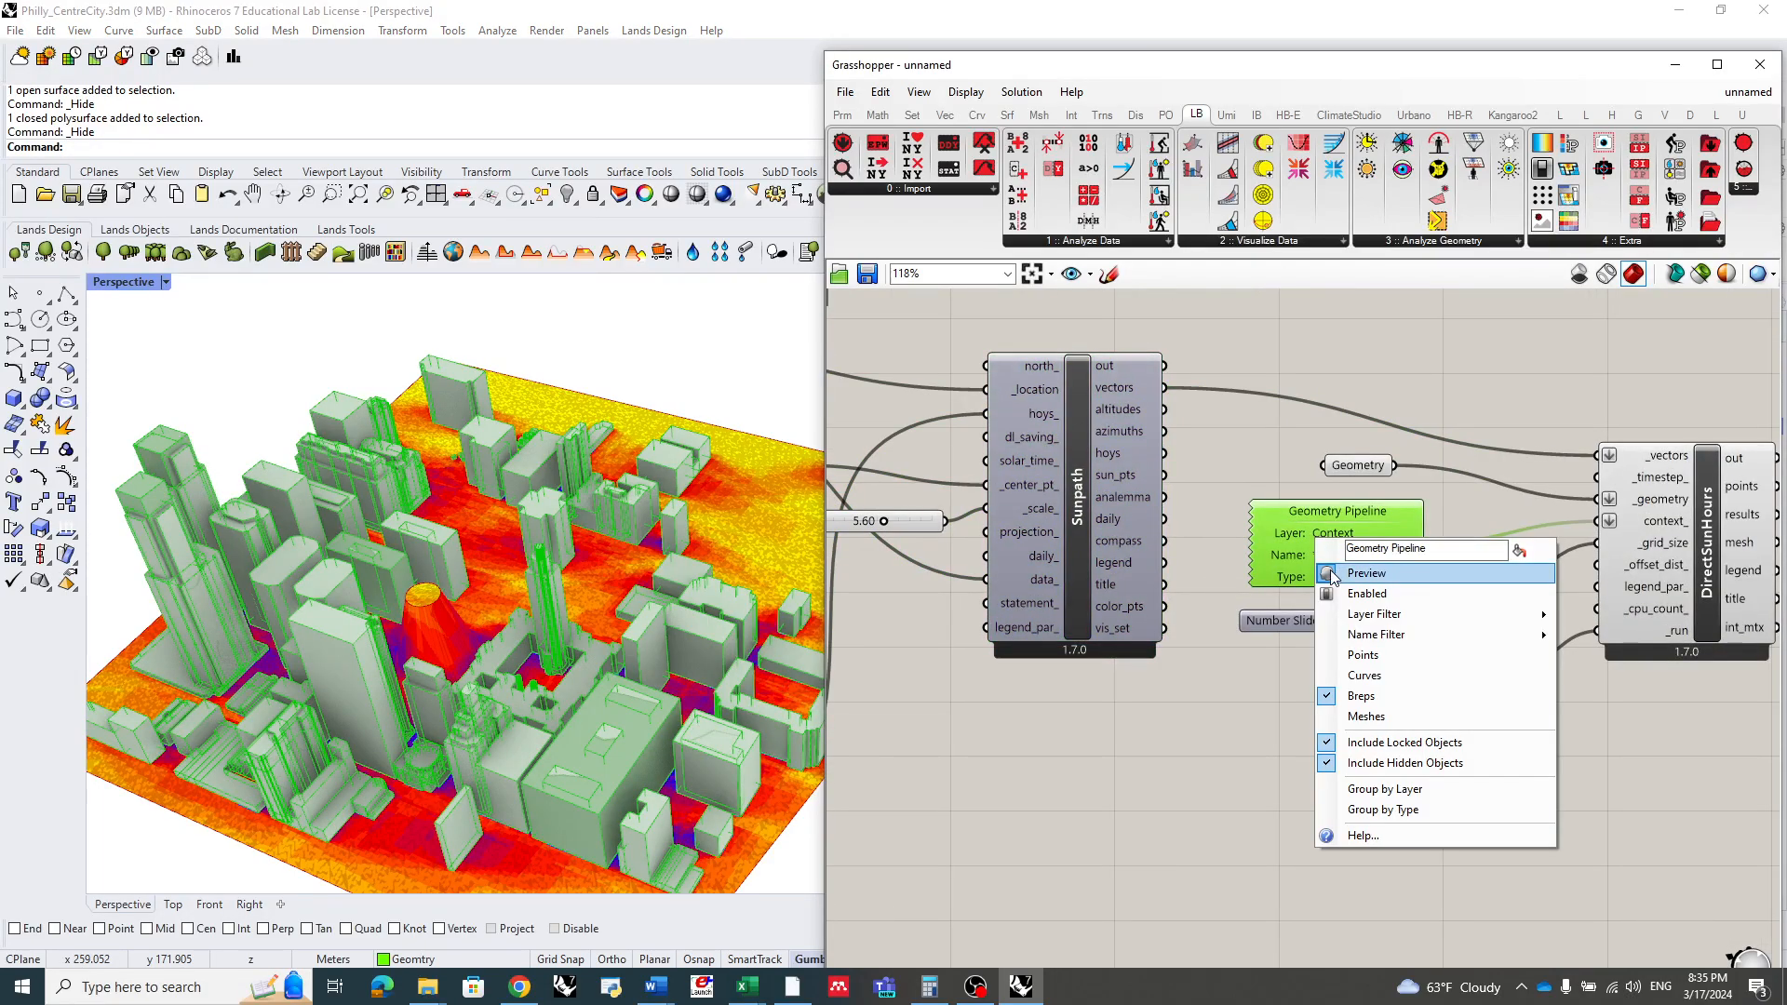
{"action": "left_click", "coordinate": [1338, 573]}
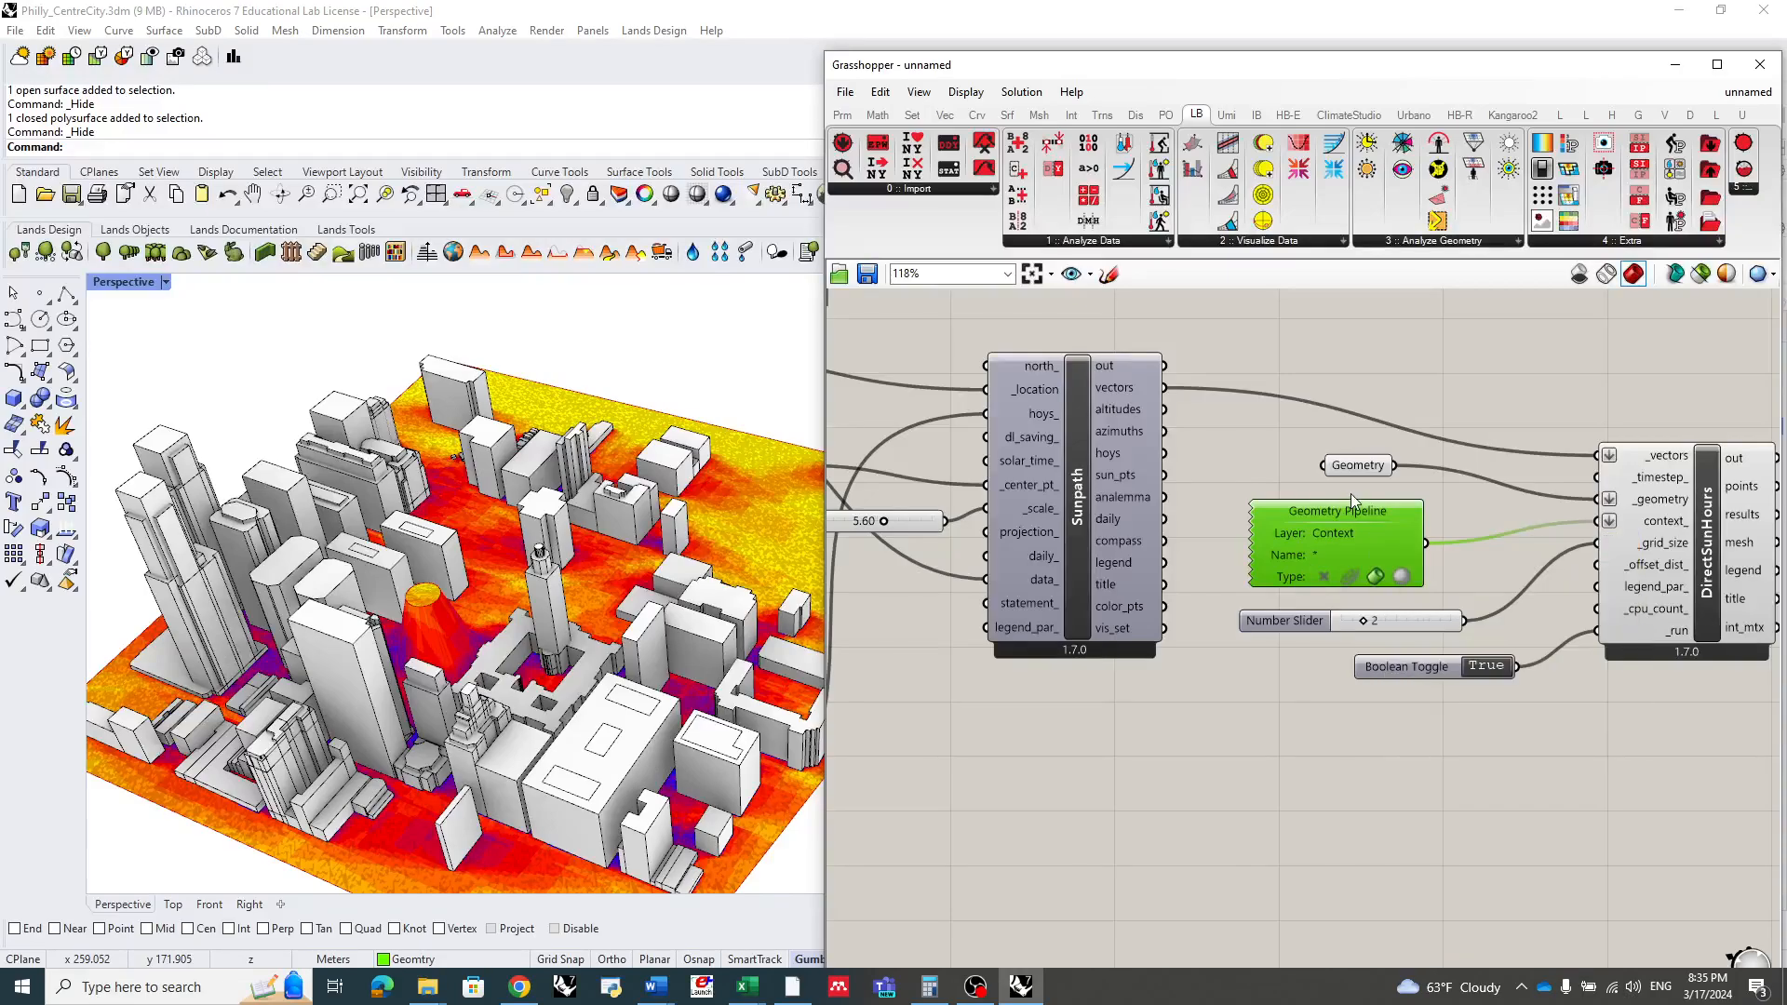
{"action": "left_click", "coordinate": [1351, 465]}
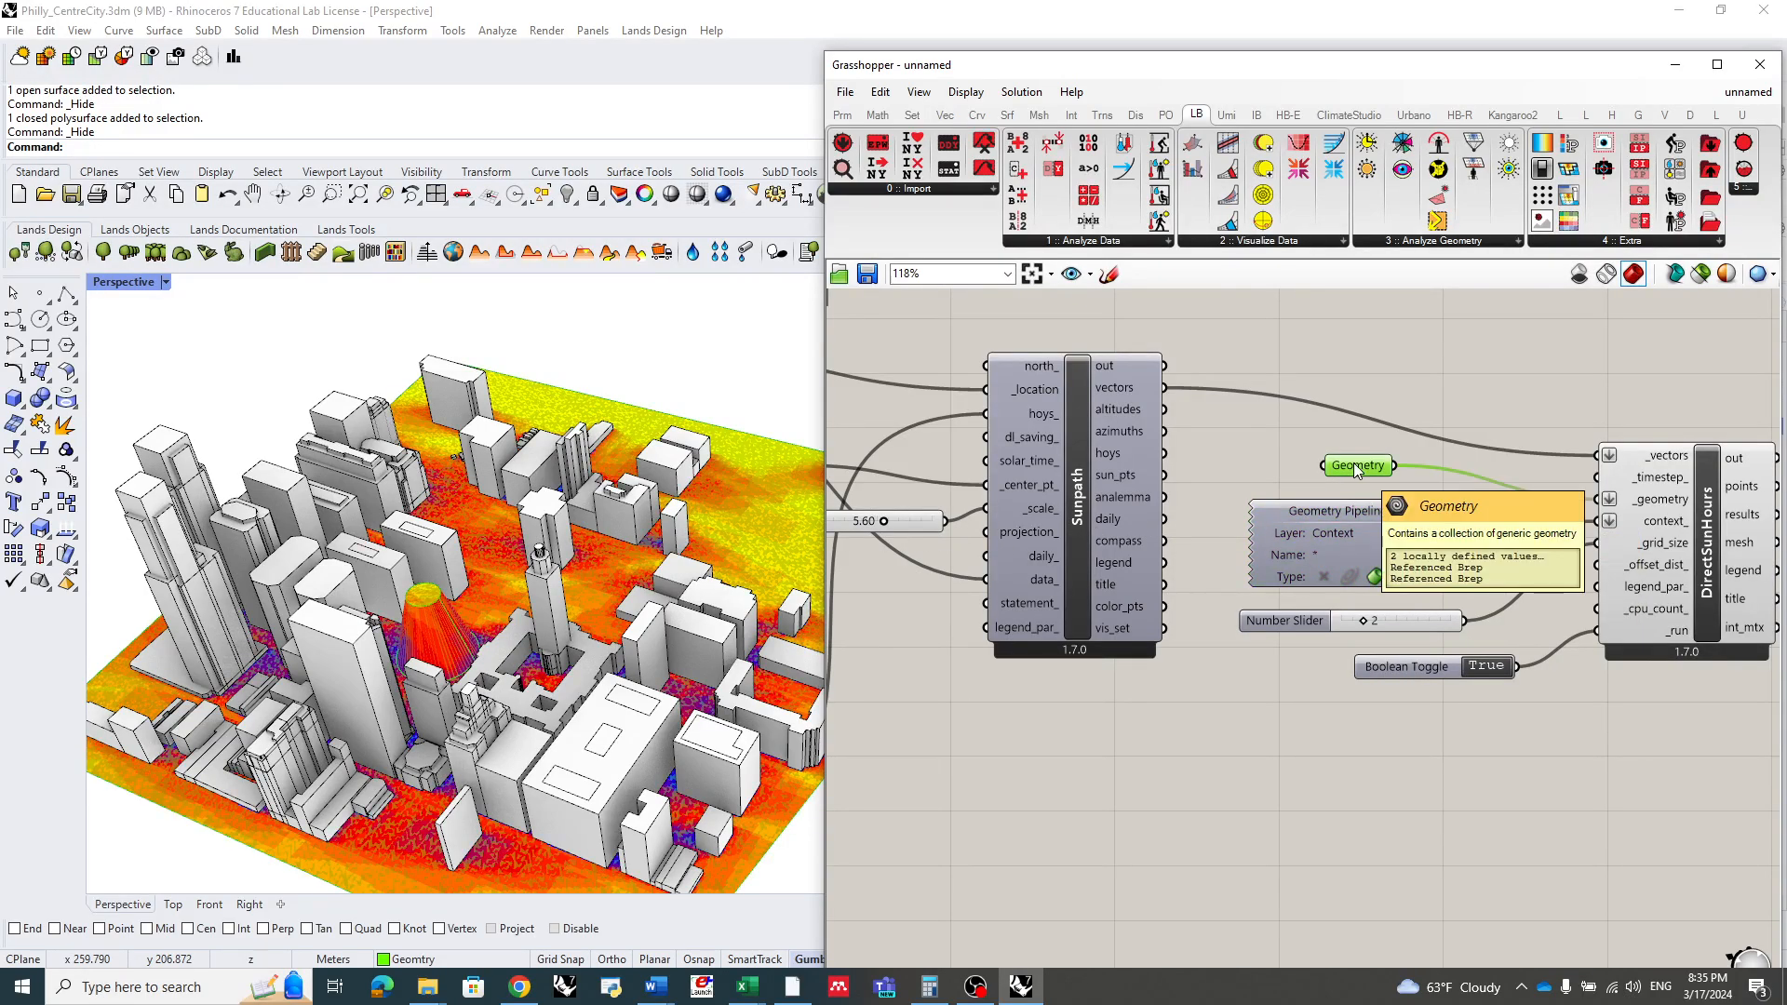
{"action": "right_click", "coordinate": [1356, 465]}
{"action": "left_click", "coordinate": [1366, 498]}
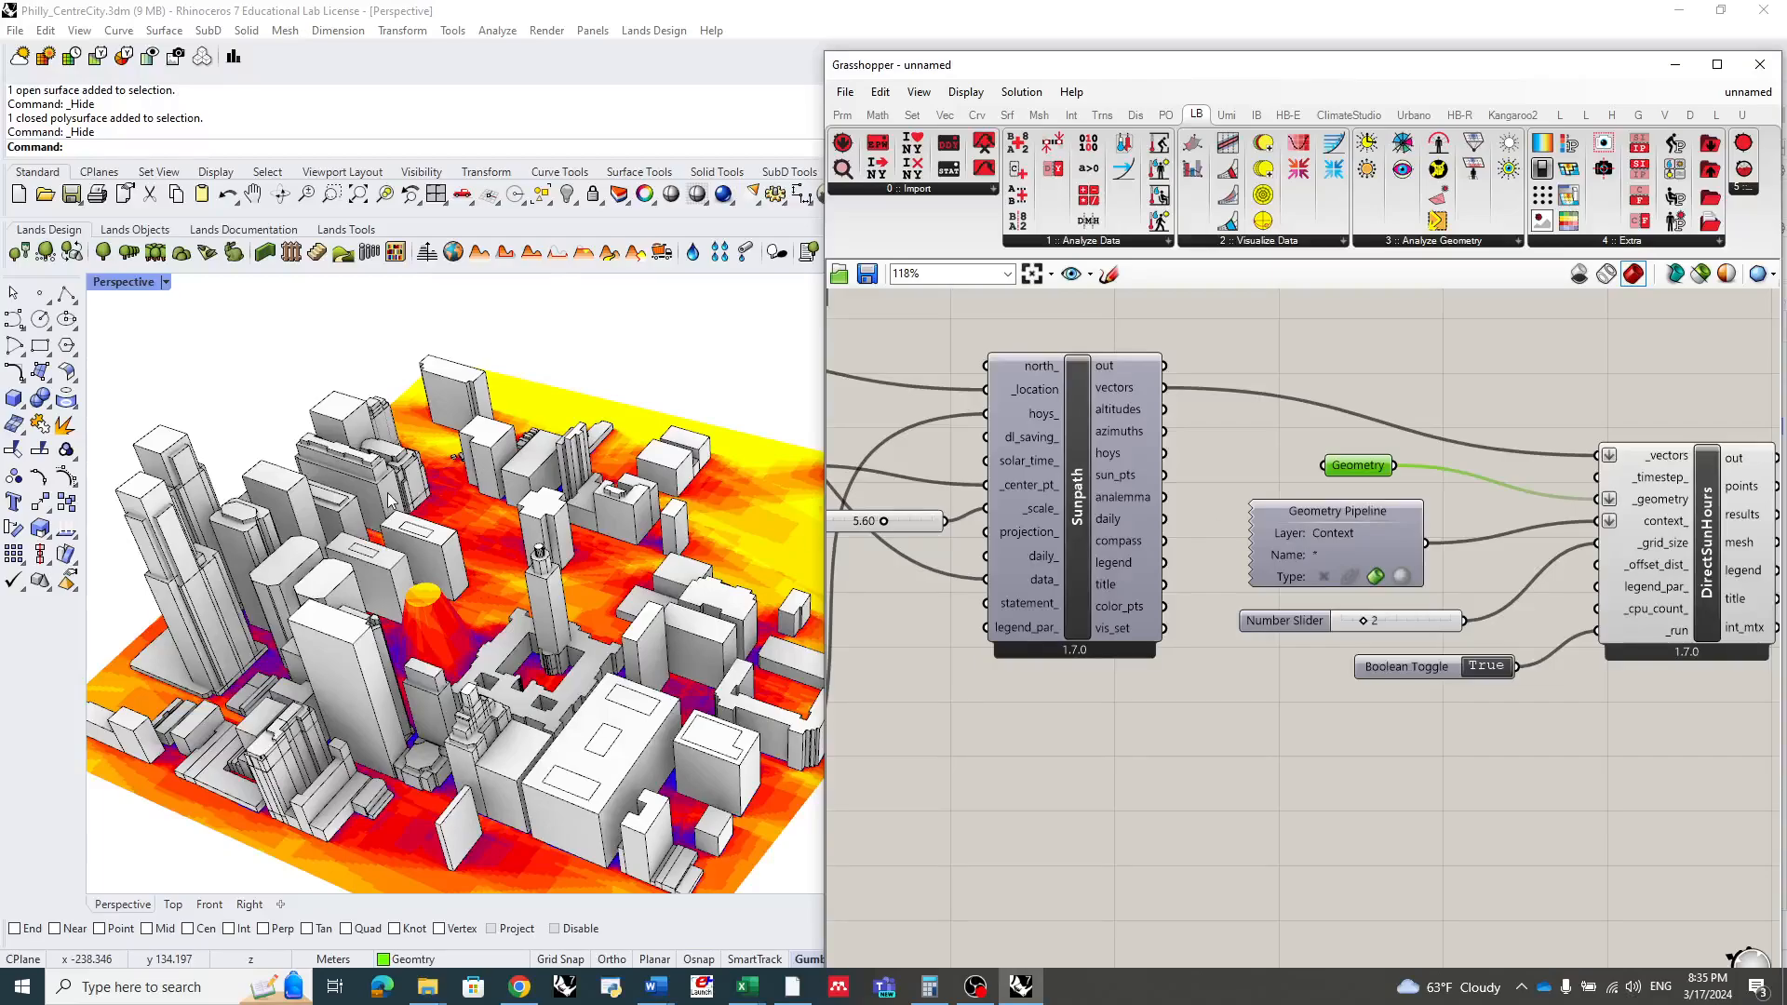
- Examine the direct sun hours colouring on the ground, in the courtyard and around the cone, comparing it with the hours legend
{"action": "scroll", "coordinate": [414, 652], "scroll_direction": "down", "scroll_amount": 6}
{"action": "right_click_drag", "start_coordinate": [416, 658], "coordinate": [355, 672]}
{"action": "scroll", "coordinate": [416, 662], "scroll_direction": "up", "scroll_amount": 5}
{"action": "scroll", "coordinate": [400, 628], "scroll_direction": "down", "scroll_amount": 7}
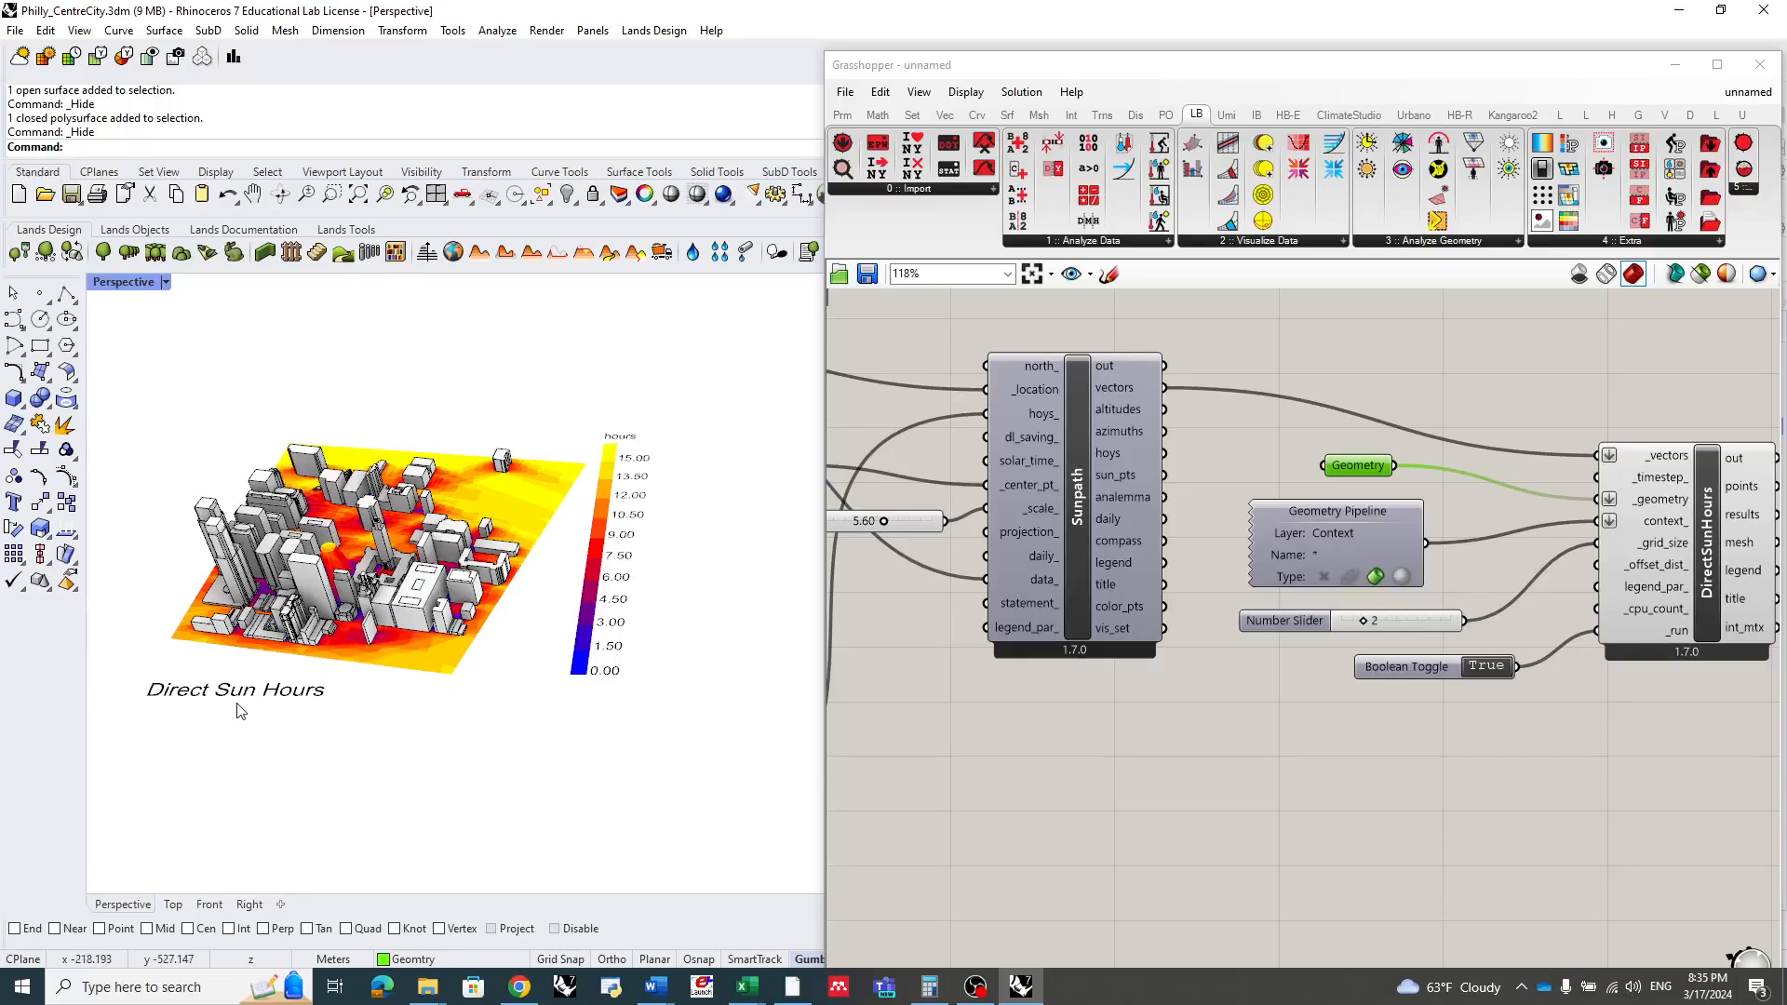
{"action": "scroll", "coordinate": [340, 612], "scroll_direction": "up", "scroll_amount": 4}
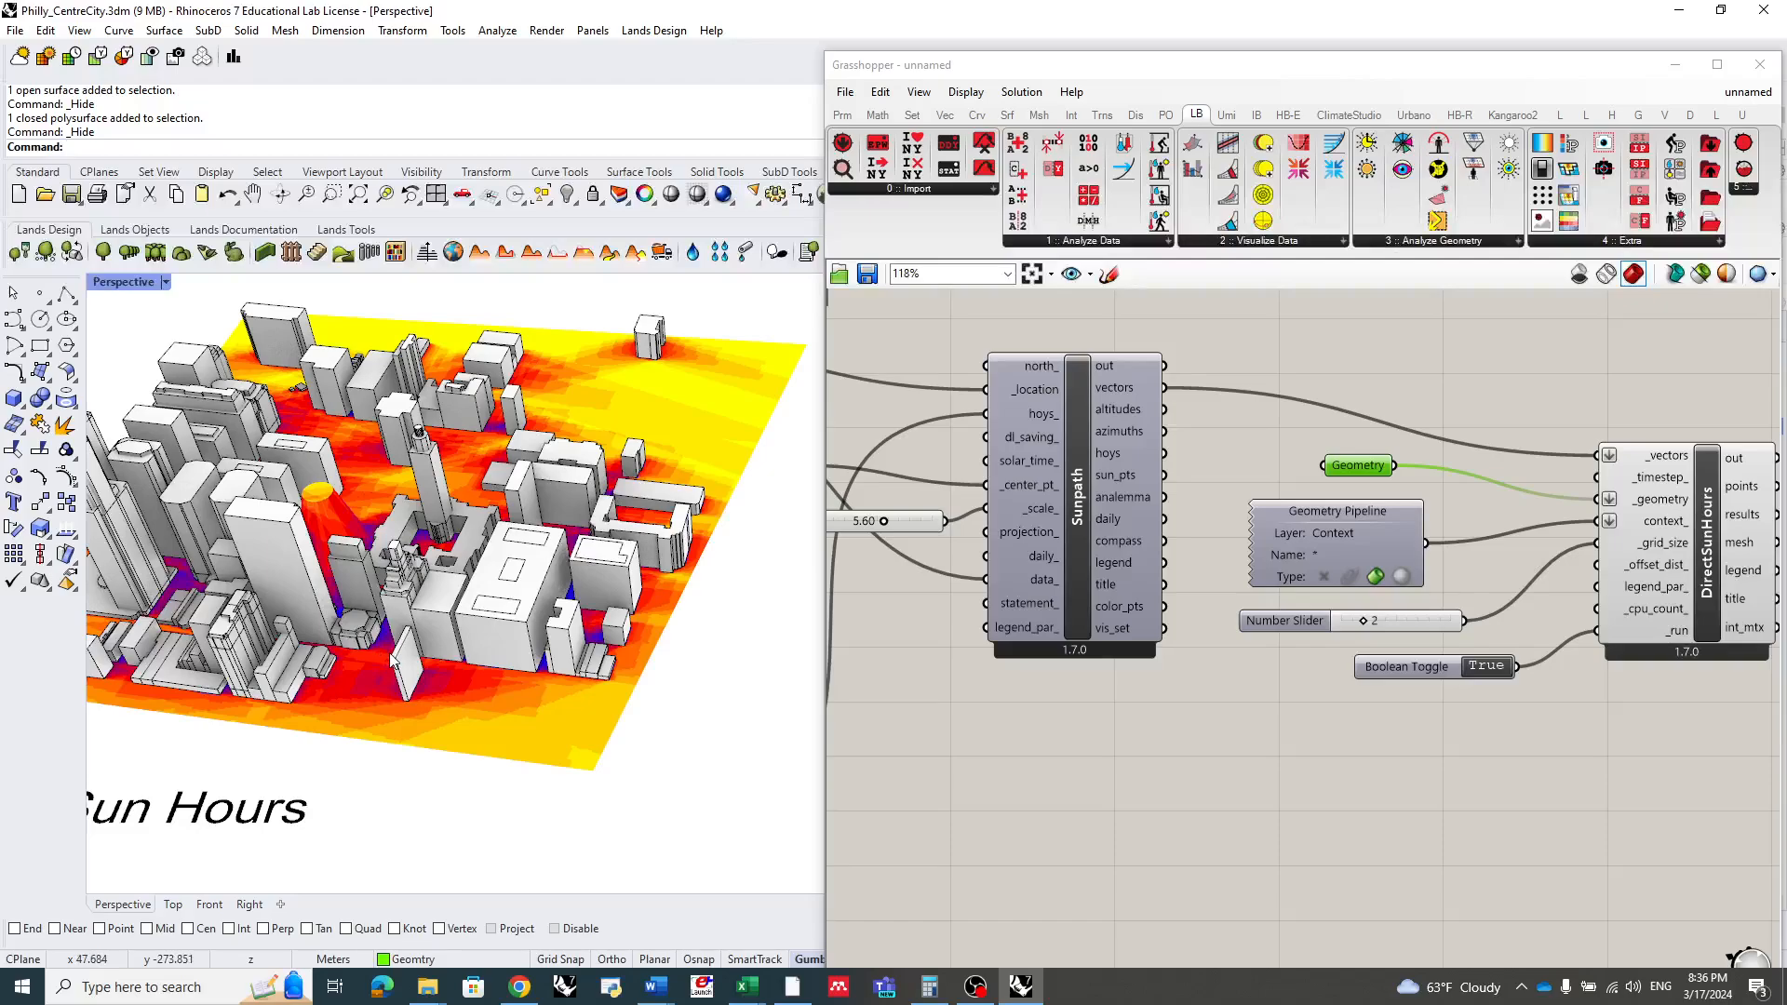
{"action": "scroll", "coordinate": [417, 544], "scroll_direction": "up", "scroll_amount": 6}
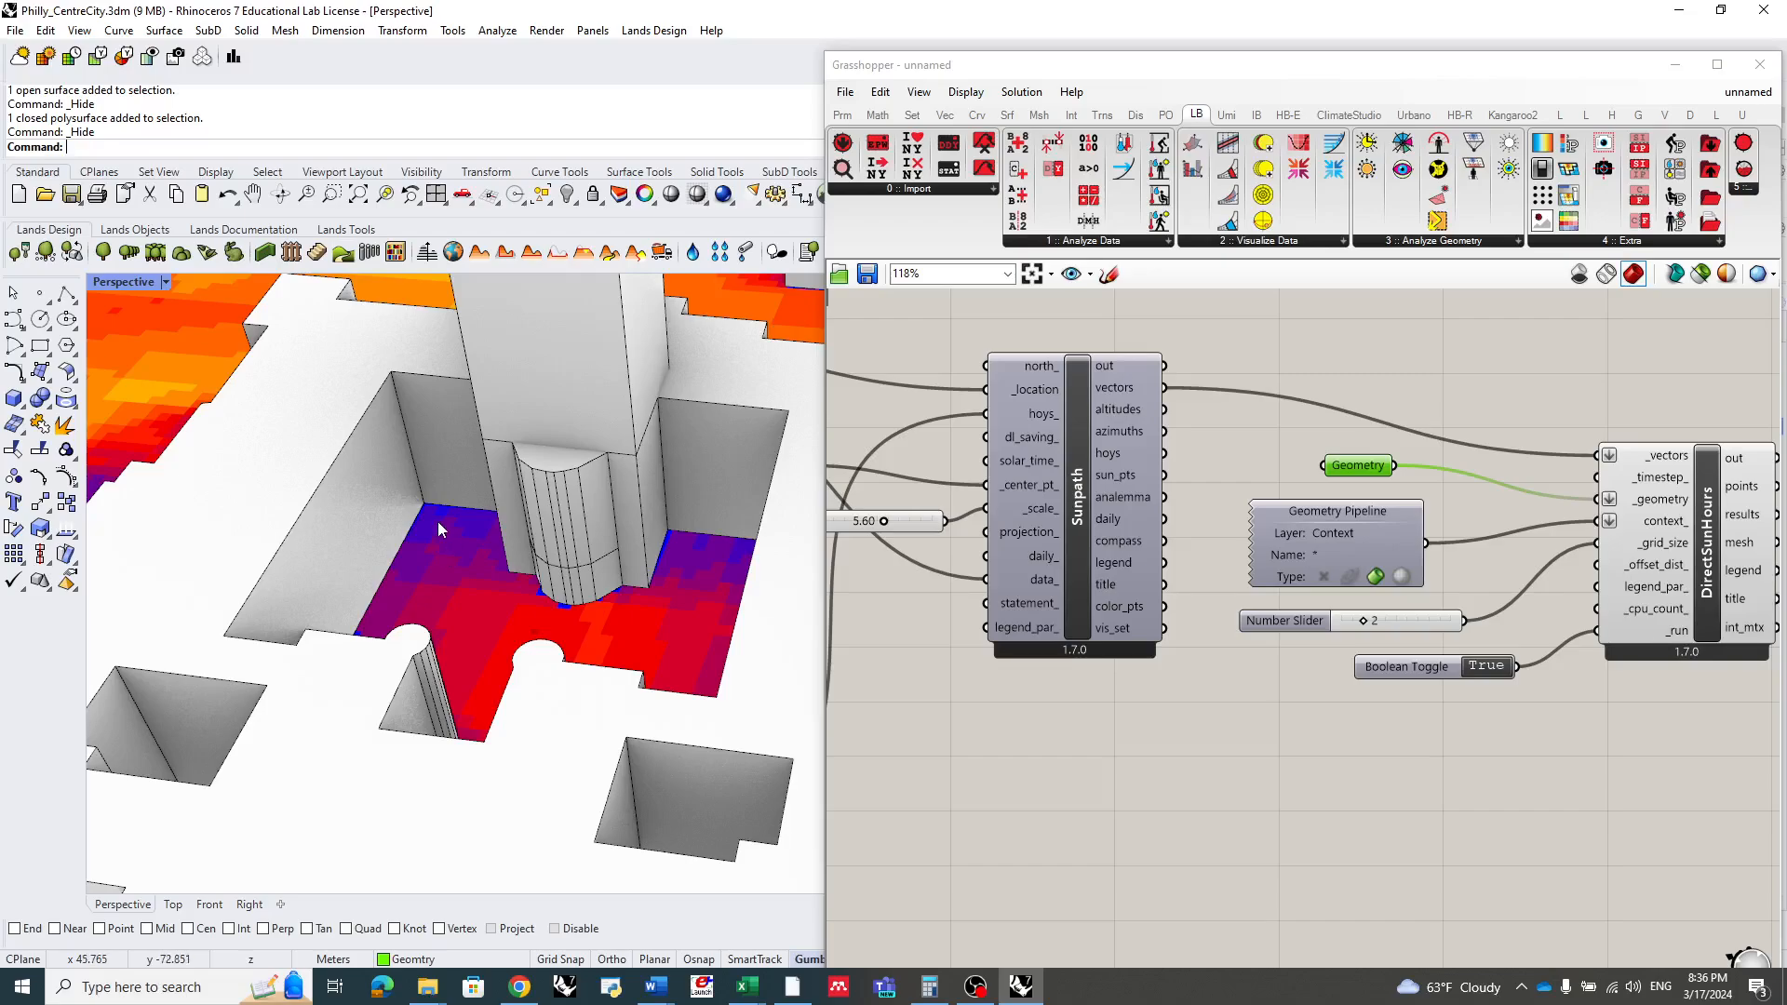
{"action": "scroll", "coordinate": [438, 521], "scroll_direction": "down", "scroll_amount": 8}
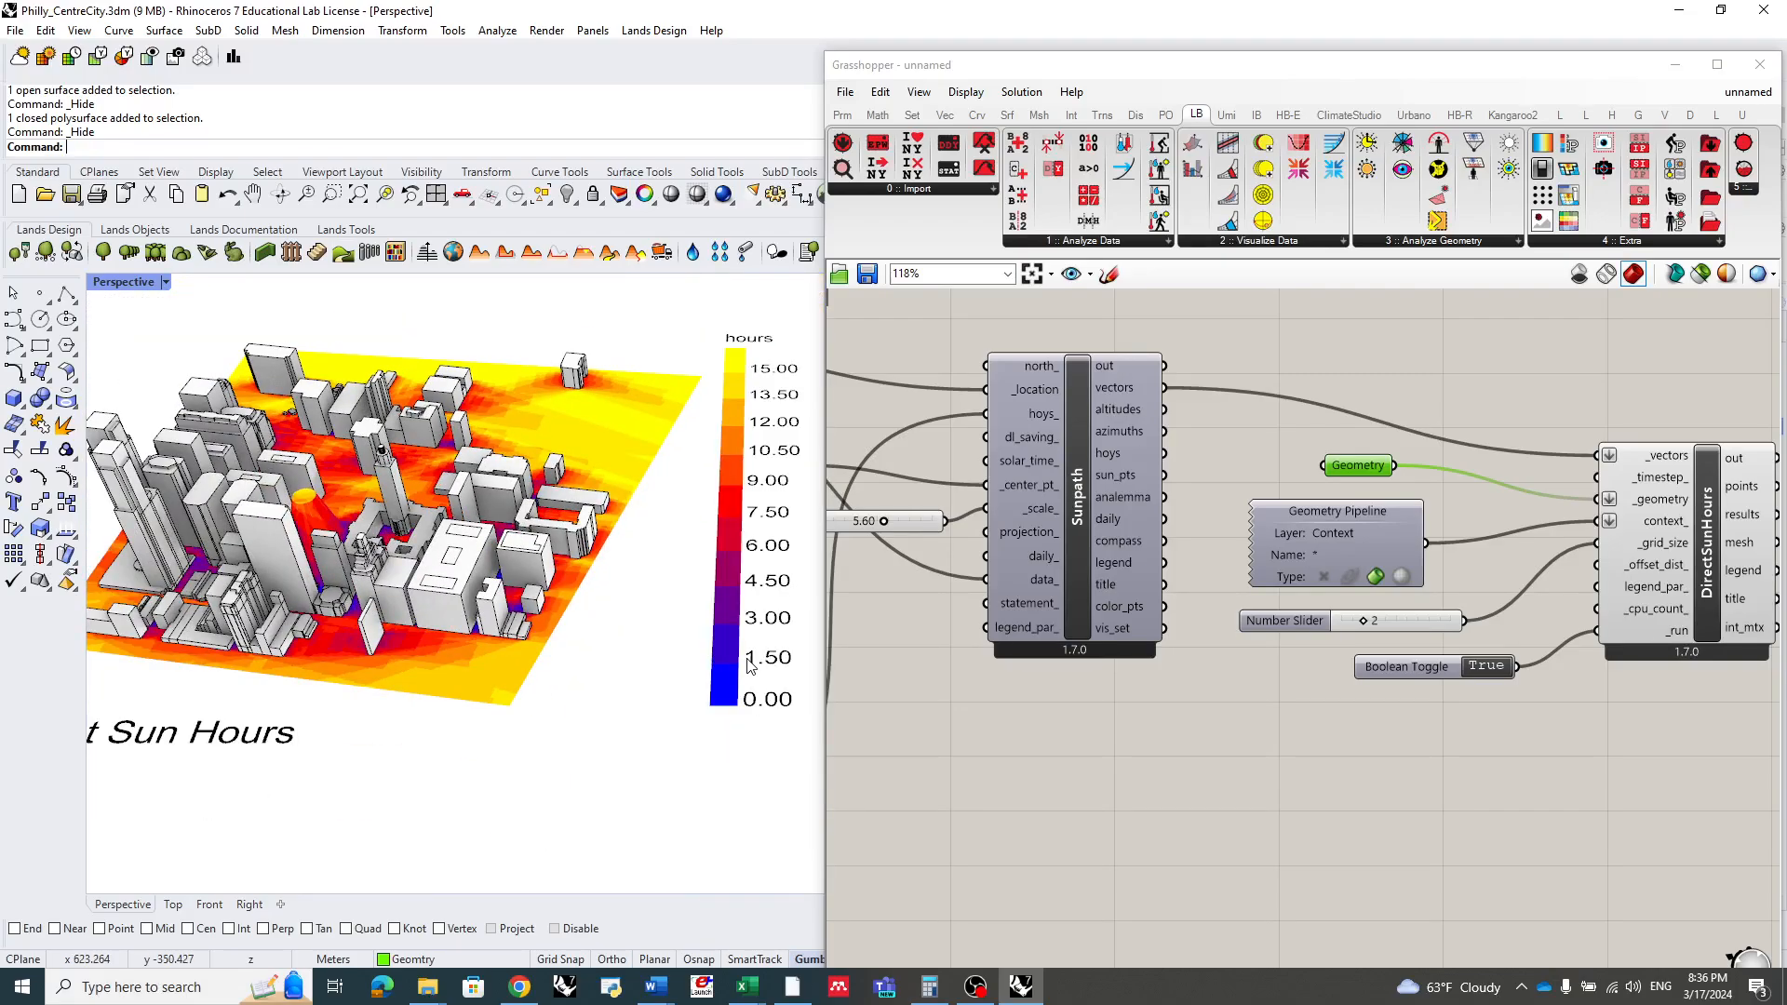
{"action": "scroll", "coordinate": [756, 698], "scroll_direction": "up", "scroll_amount": 2}
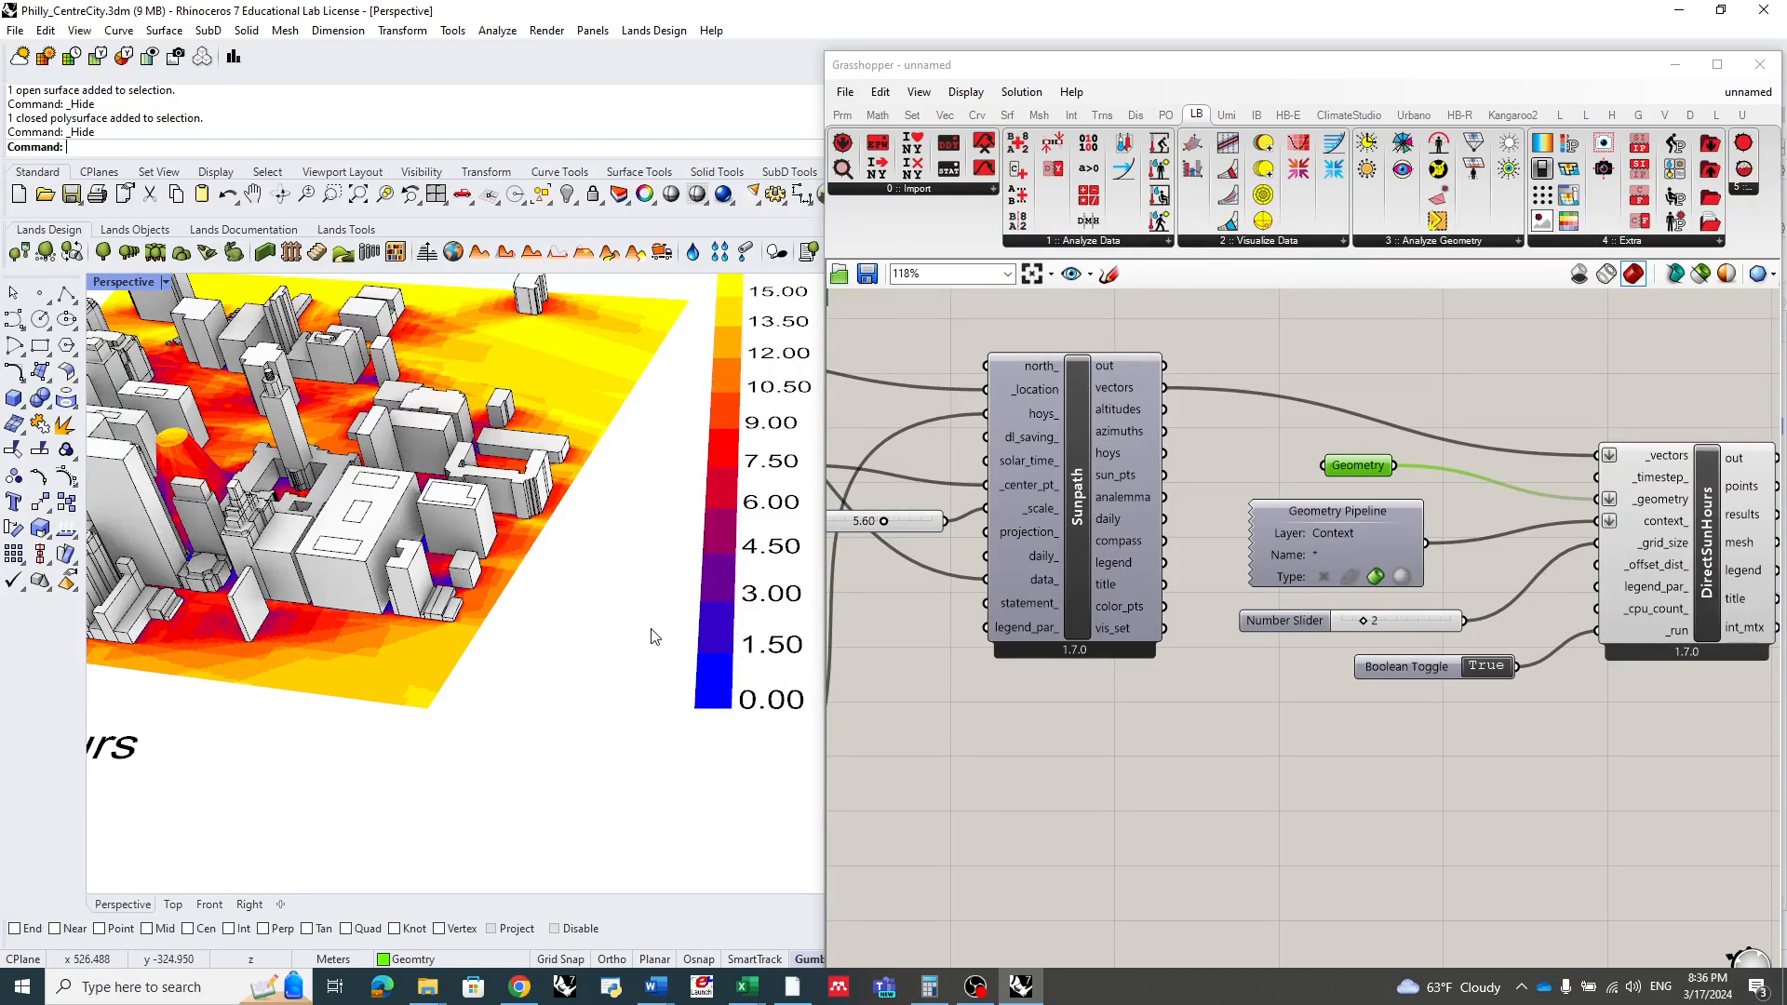
{"action": "scroll", "coordinate": [654, 637], "scroll_direction": "down", "scroll_amount": 3}
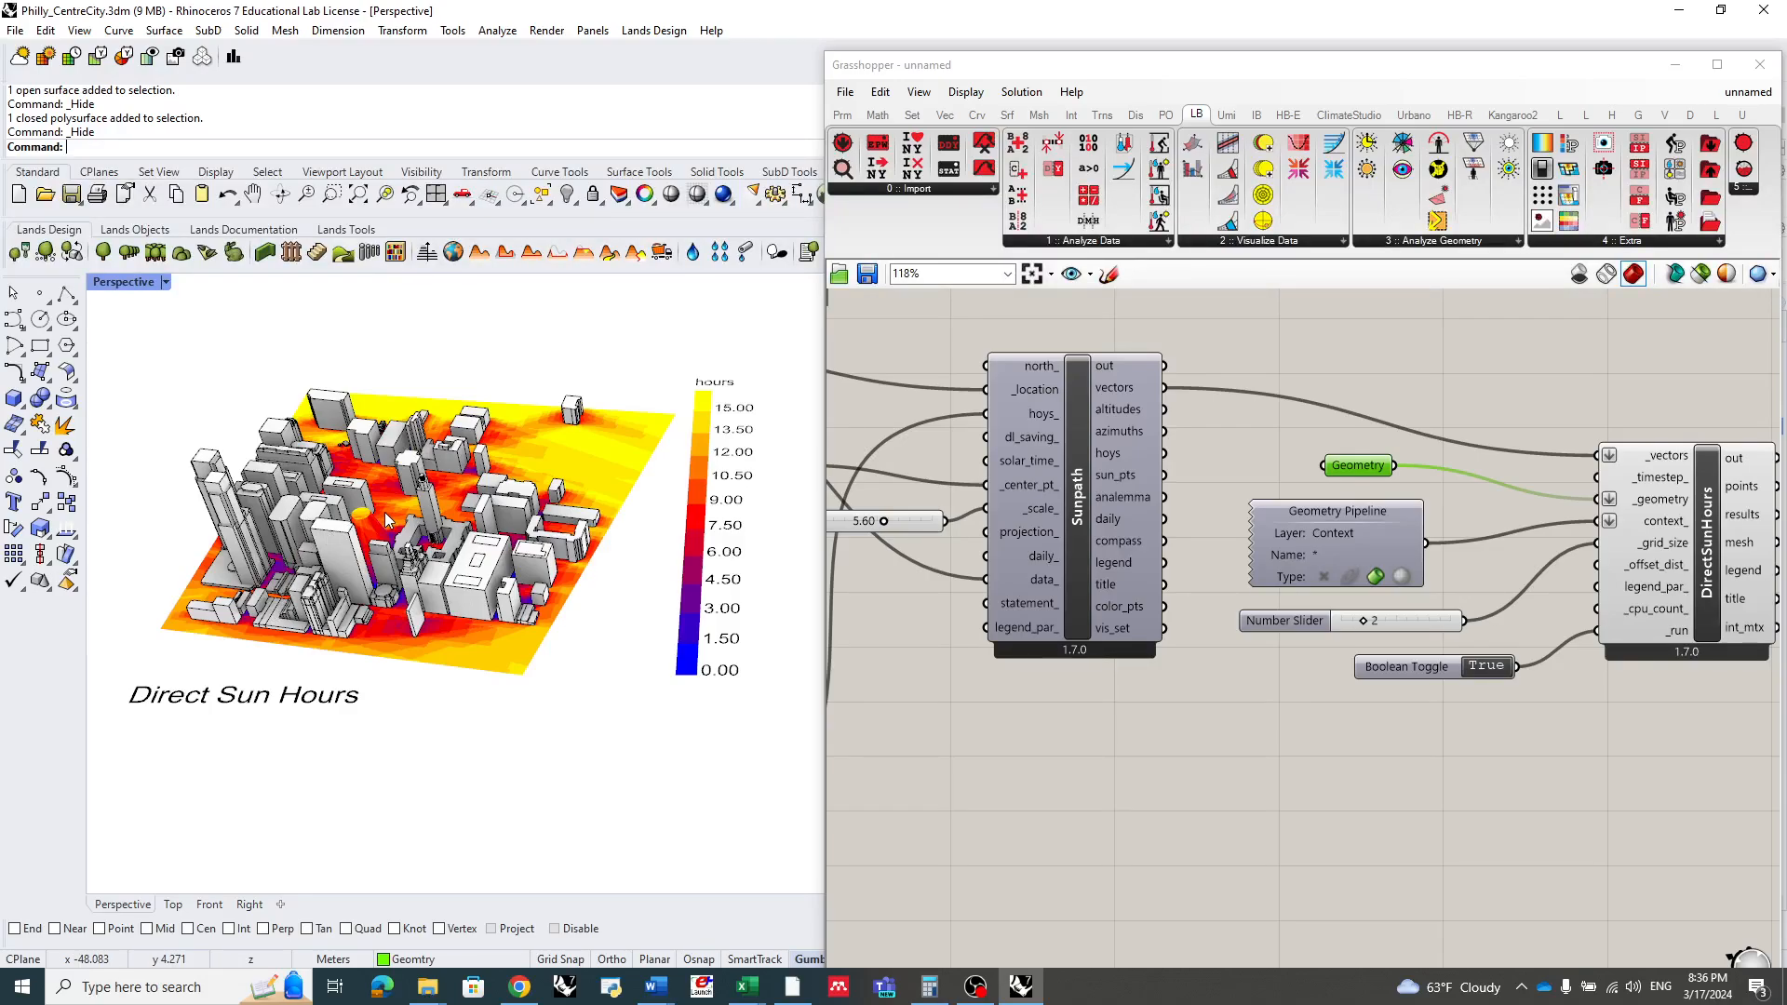
{"action": "scroll", "coordinate": [387, 517], "scroll_direction": "up", "scroll_amount": 1}
{"action": "scroll", "coordinate": [385, 500], "scroll_direction": "up", "scroll_amount": 3}
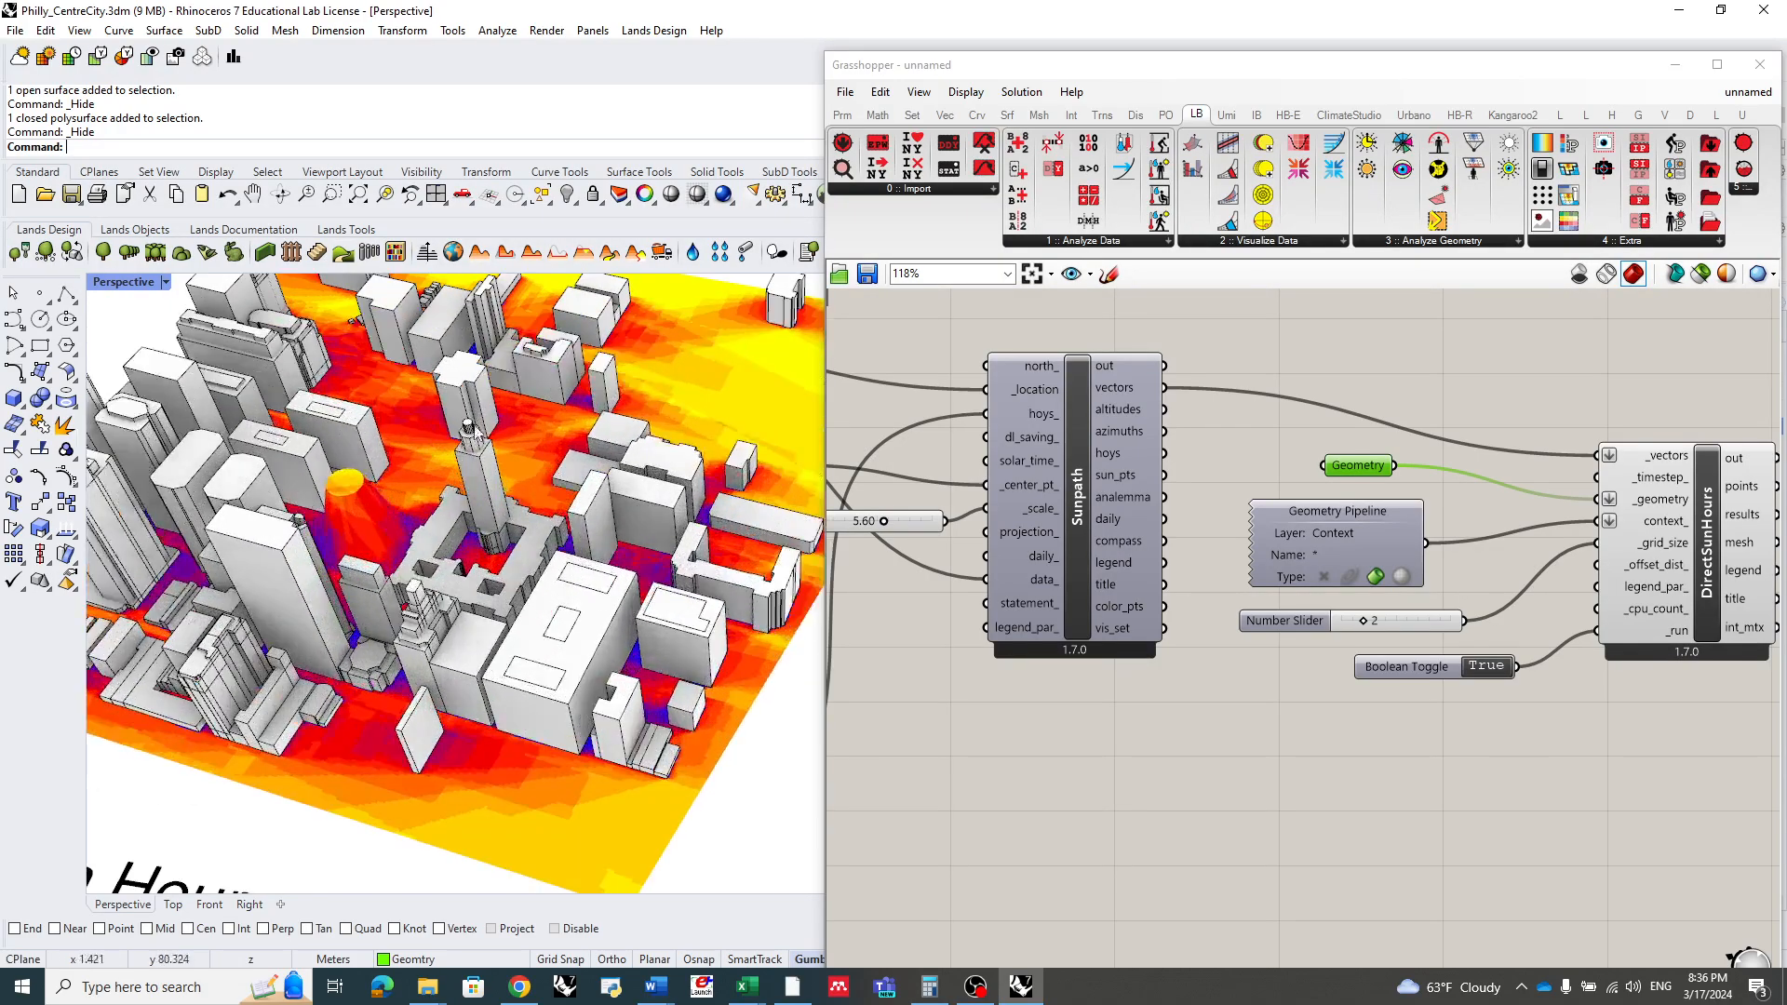
{"action": "scroll", "coordinate": [634, 473], "scroll_direction": "down", "scroll_amount": 4}
{"action": "scroll", "coordinate": [549, 432], "scroll_direction": "up", "scroll_amount": 4}
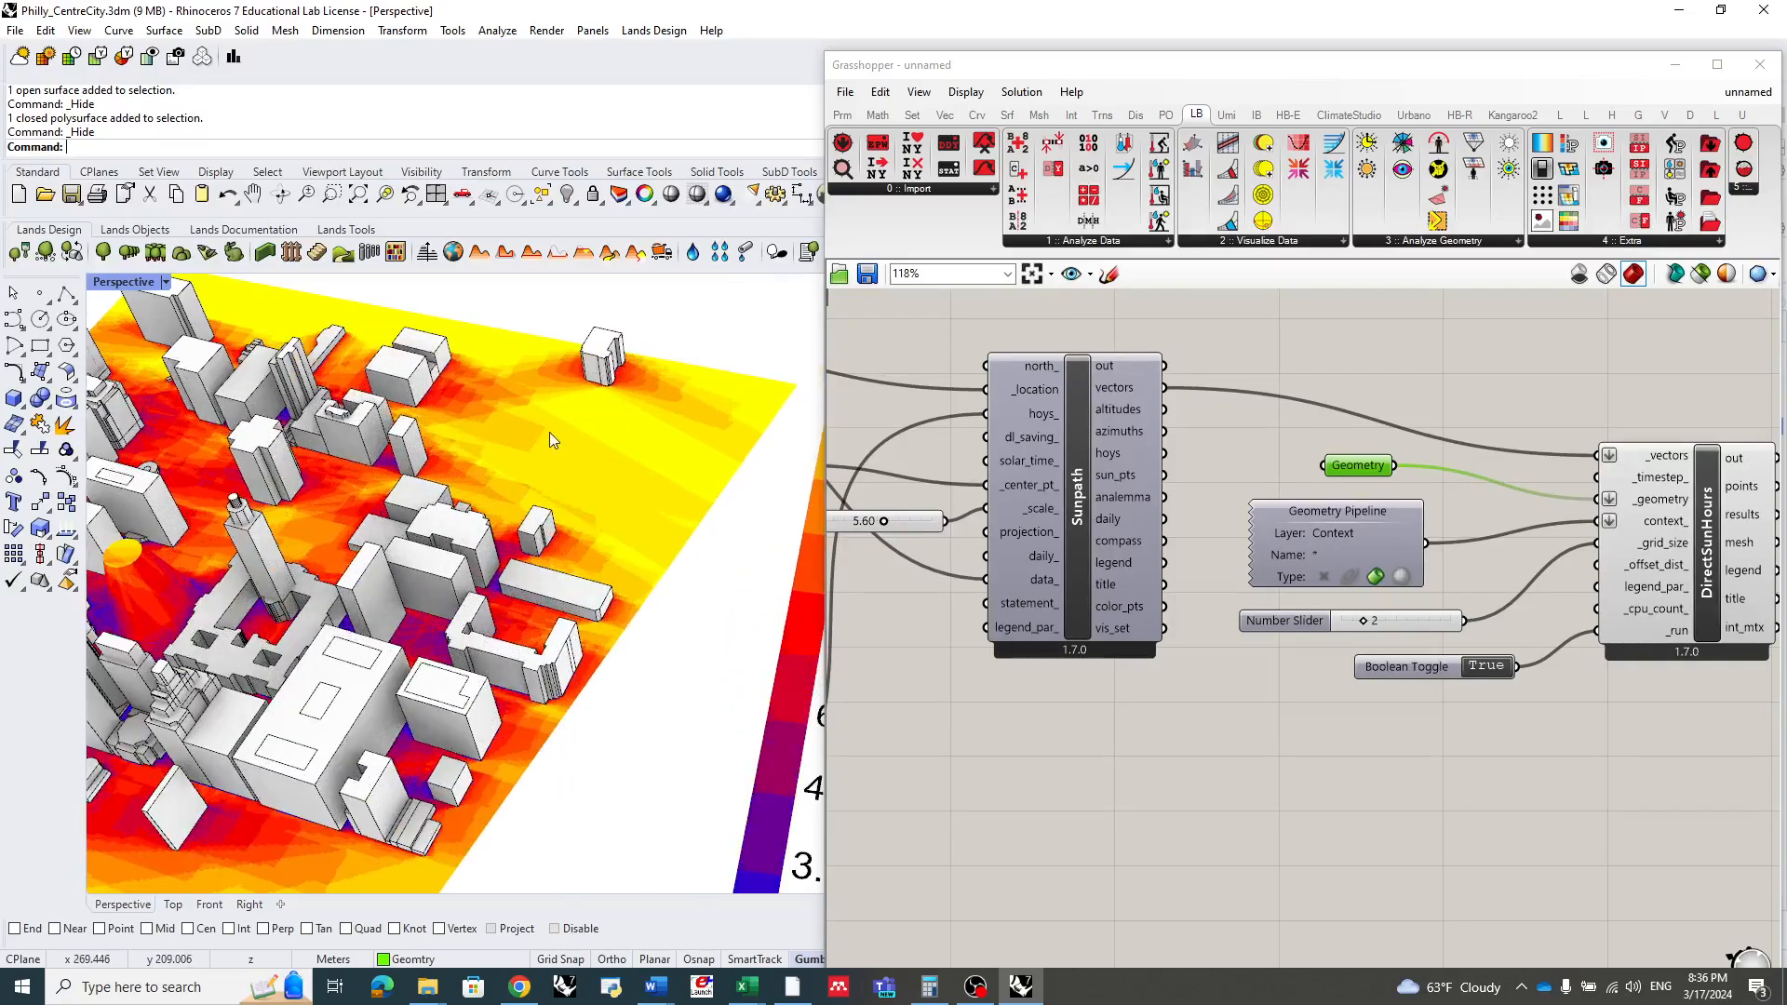
{"action": "scroll", "coordinate": [670, 464], "scroll_direction": "down", "scroll_amount": 4}
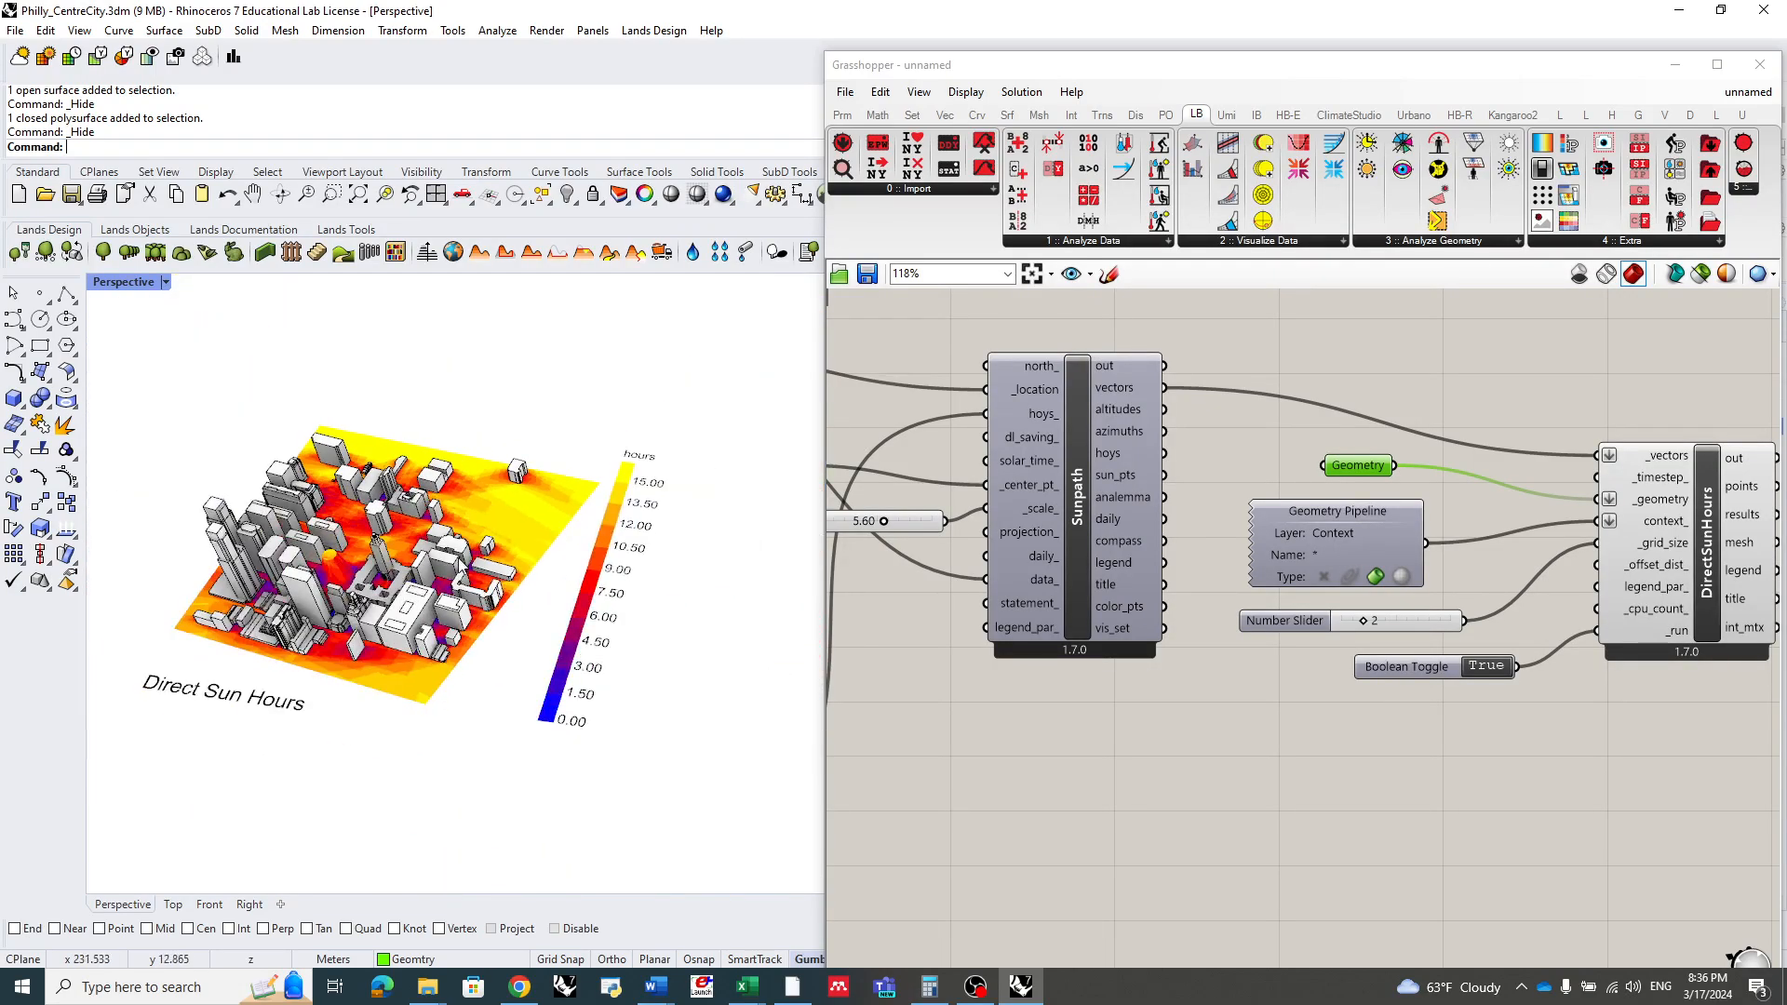
{"action": "scroll", "coordinate": [361, 504], "scroll_direction": "up", "scroll_amount": 4}
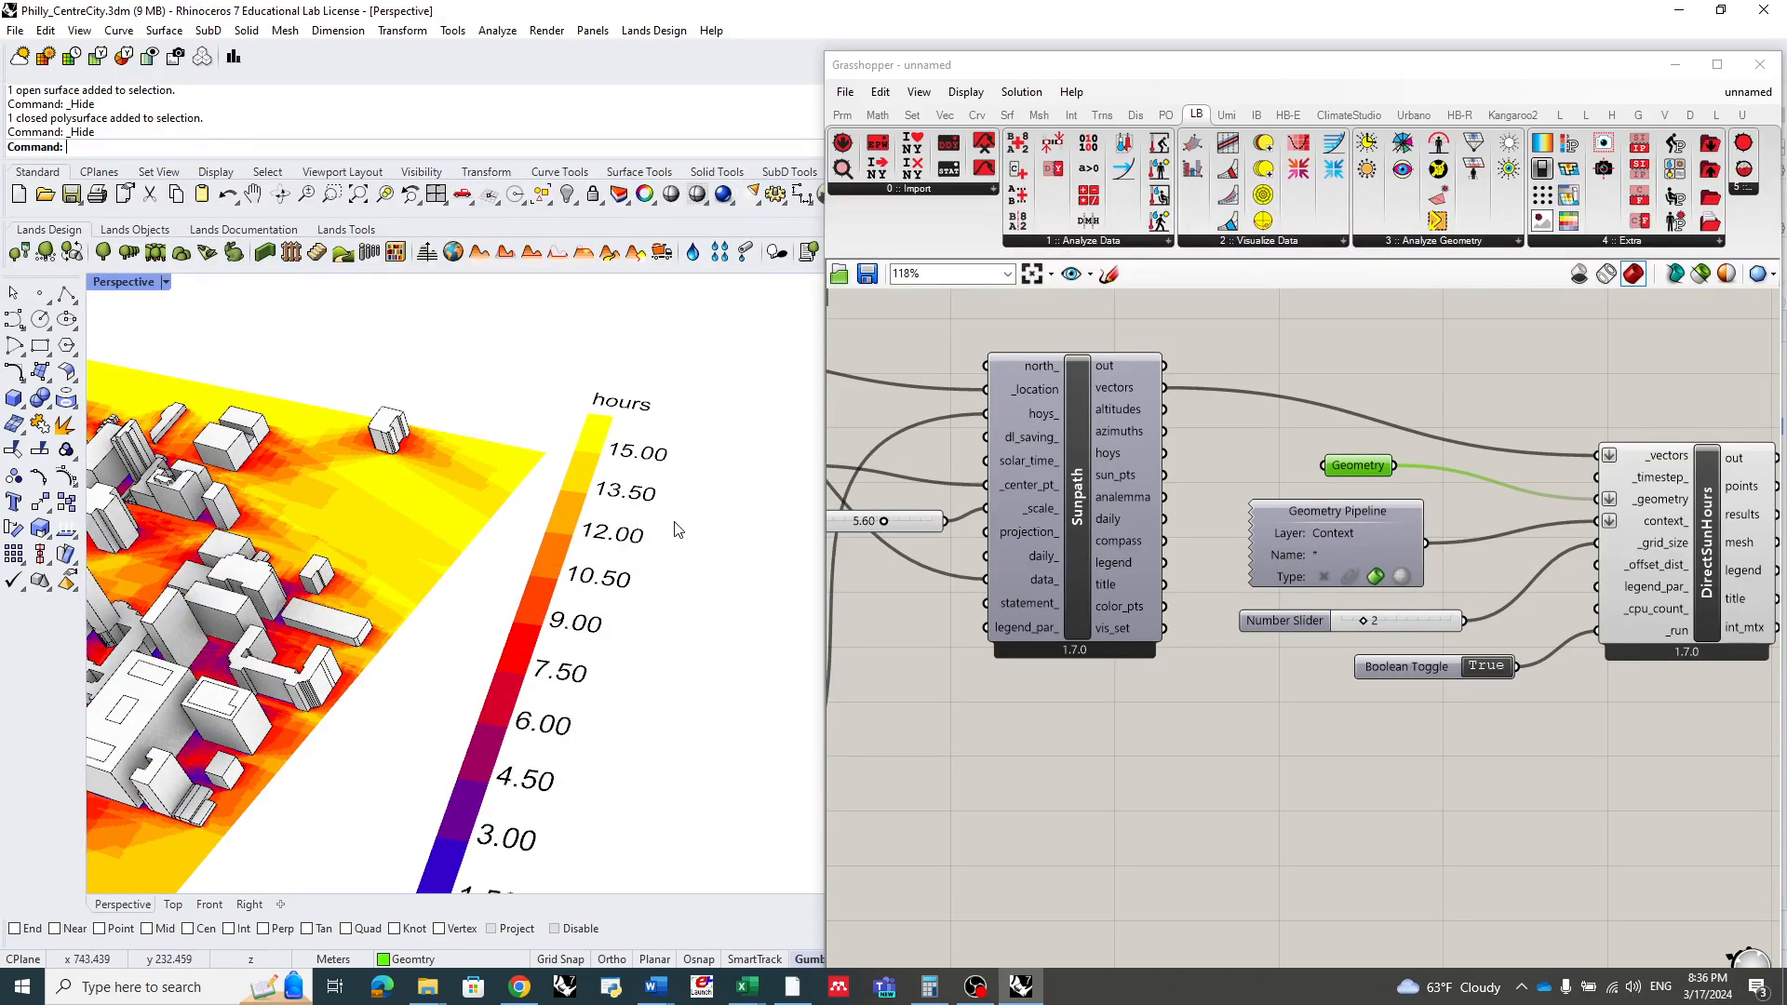
{"action": "scroll", "coordinate": [678, 530], "scroll_direction": "down", "scroll_amount": 4}
{"action": "scroll", "coordinate": [343, 555], "scroll_direction": "up", "scroll_amount": 2}
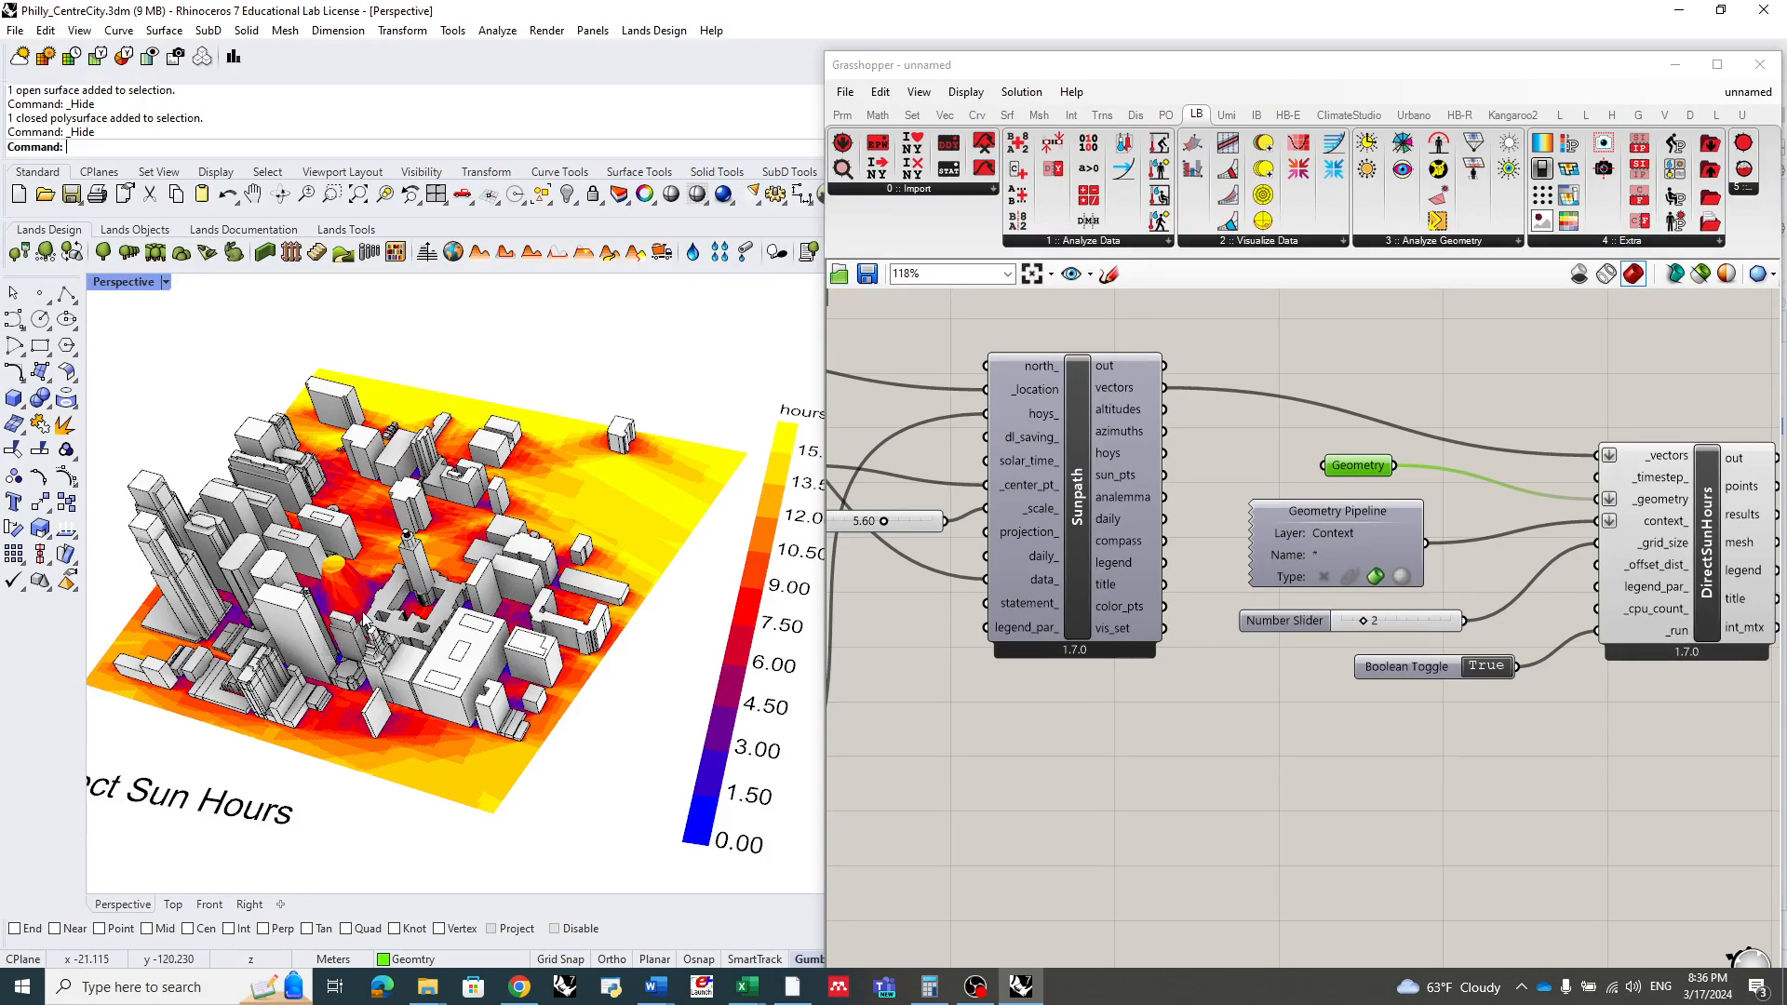
- Add an LB Legend Parameters component to the canvas below DirectSunHours
{"action": "left_click", "coordinate": [1144, 748]}
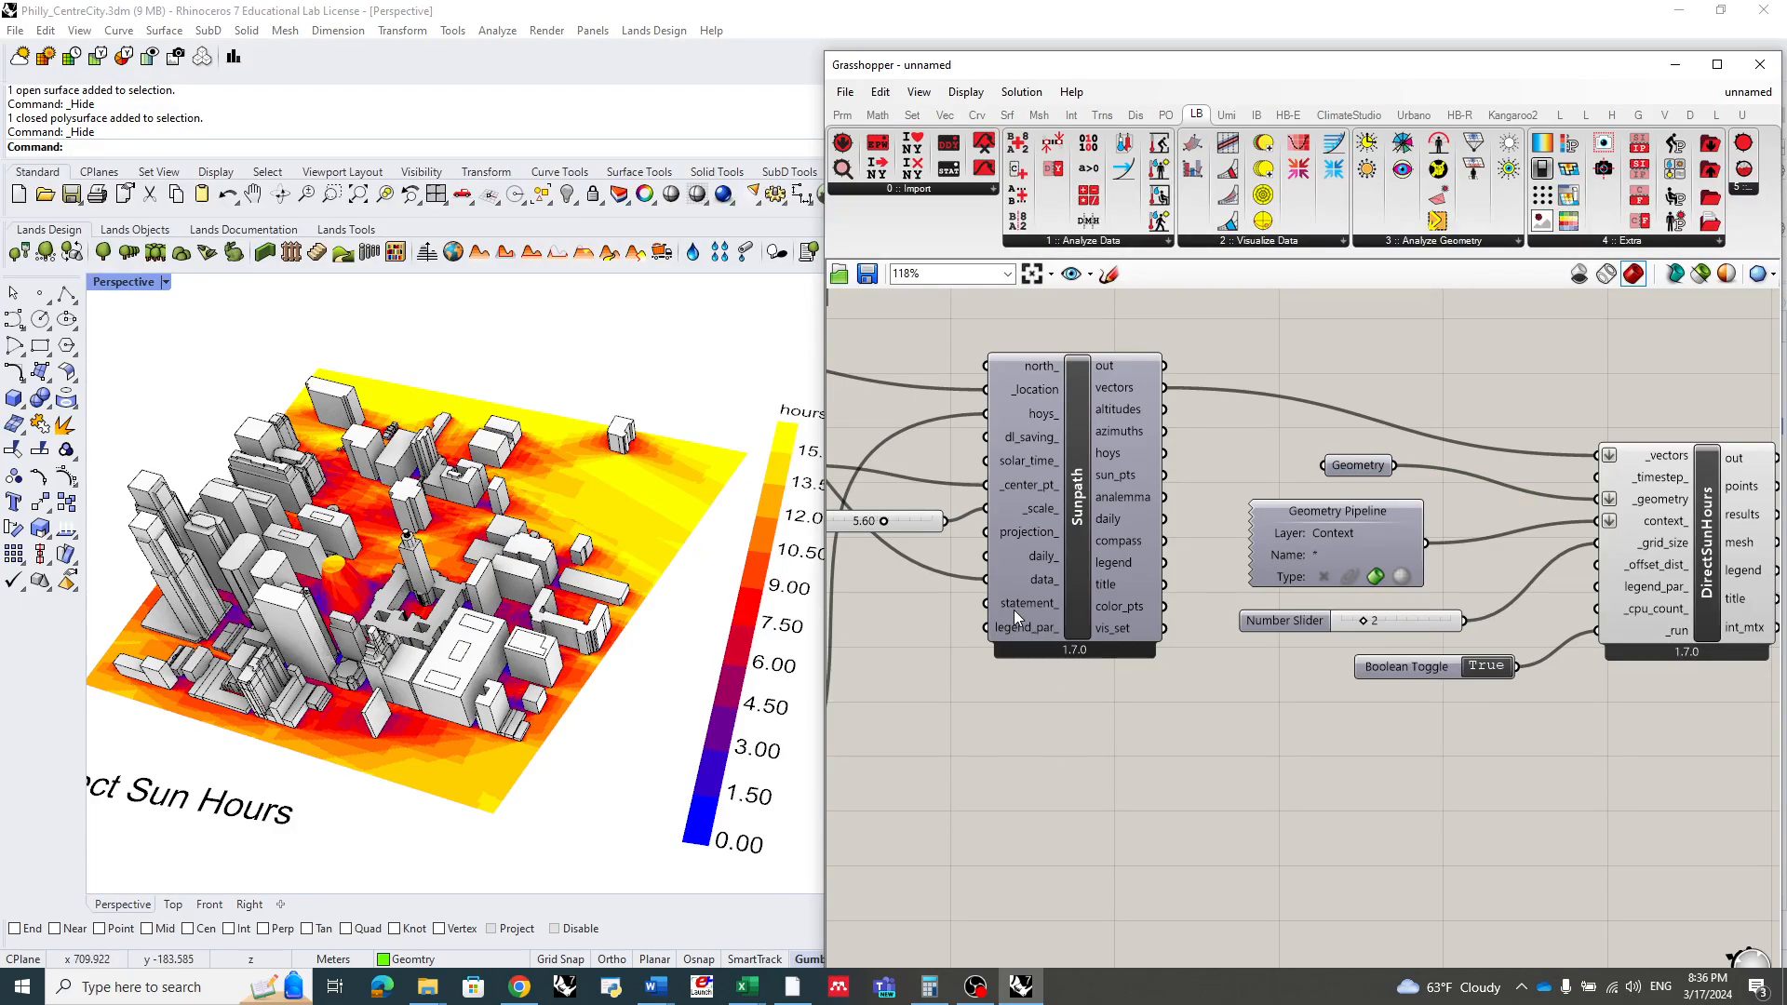
{"action": "scroll", "coordinate": [1043, 596], "scroll_direction": "down", "scroll_amount": 4}
{"action": "scroll", "coordinate": [1303, 651], "scroll_direction": "up", "scroll_amount": 3}
{"action": "left_click_drag", "start_coordinate": [1356, 506], "coordinate": [1475, 493]}
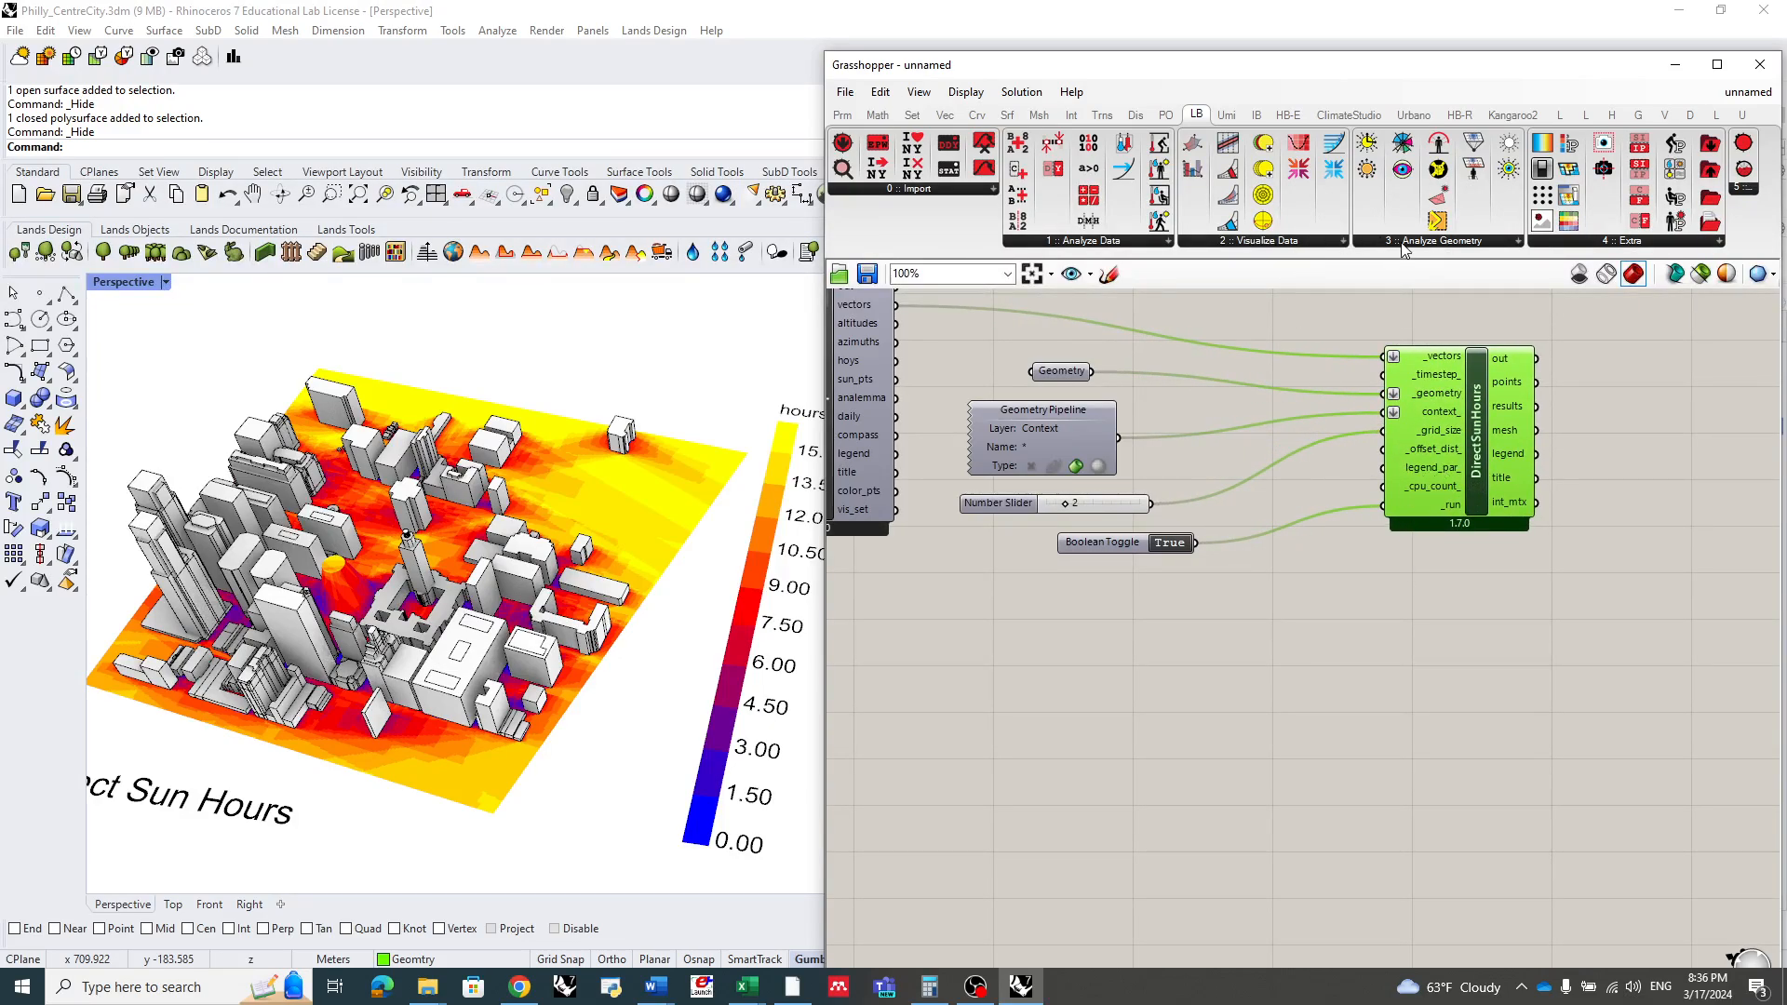
{"action": "left_click", "coordinate": [1576, 242]}
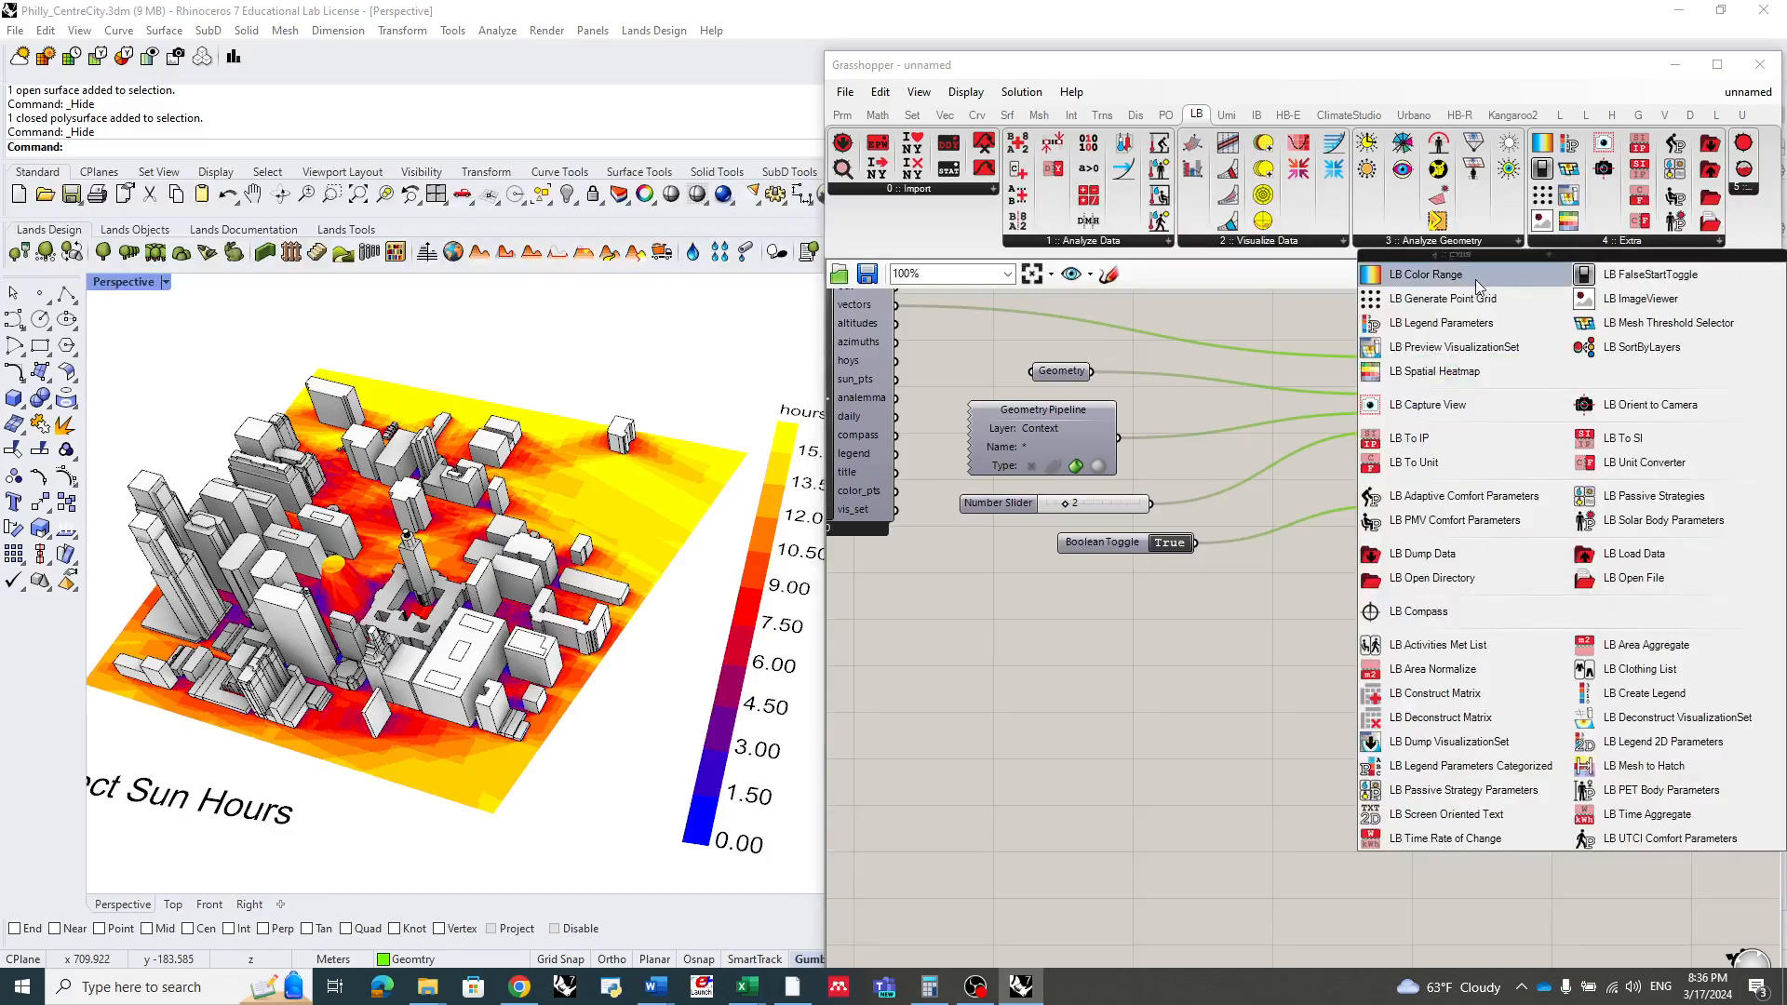
{"action": "left_click", "coordinate": [1433, 371]}
{"action": "left_click", "coordinate": [1372, 644]}
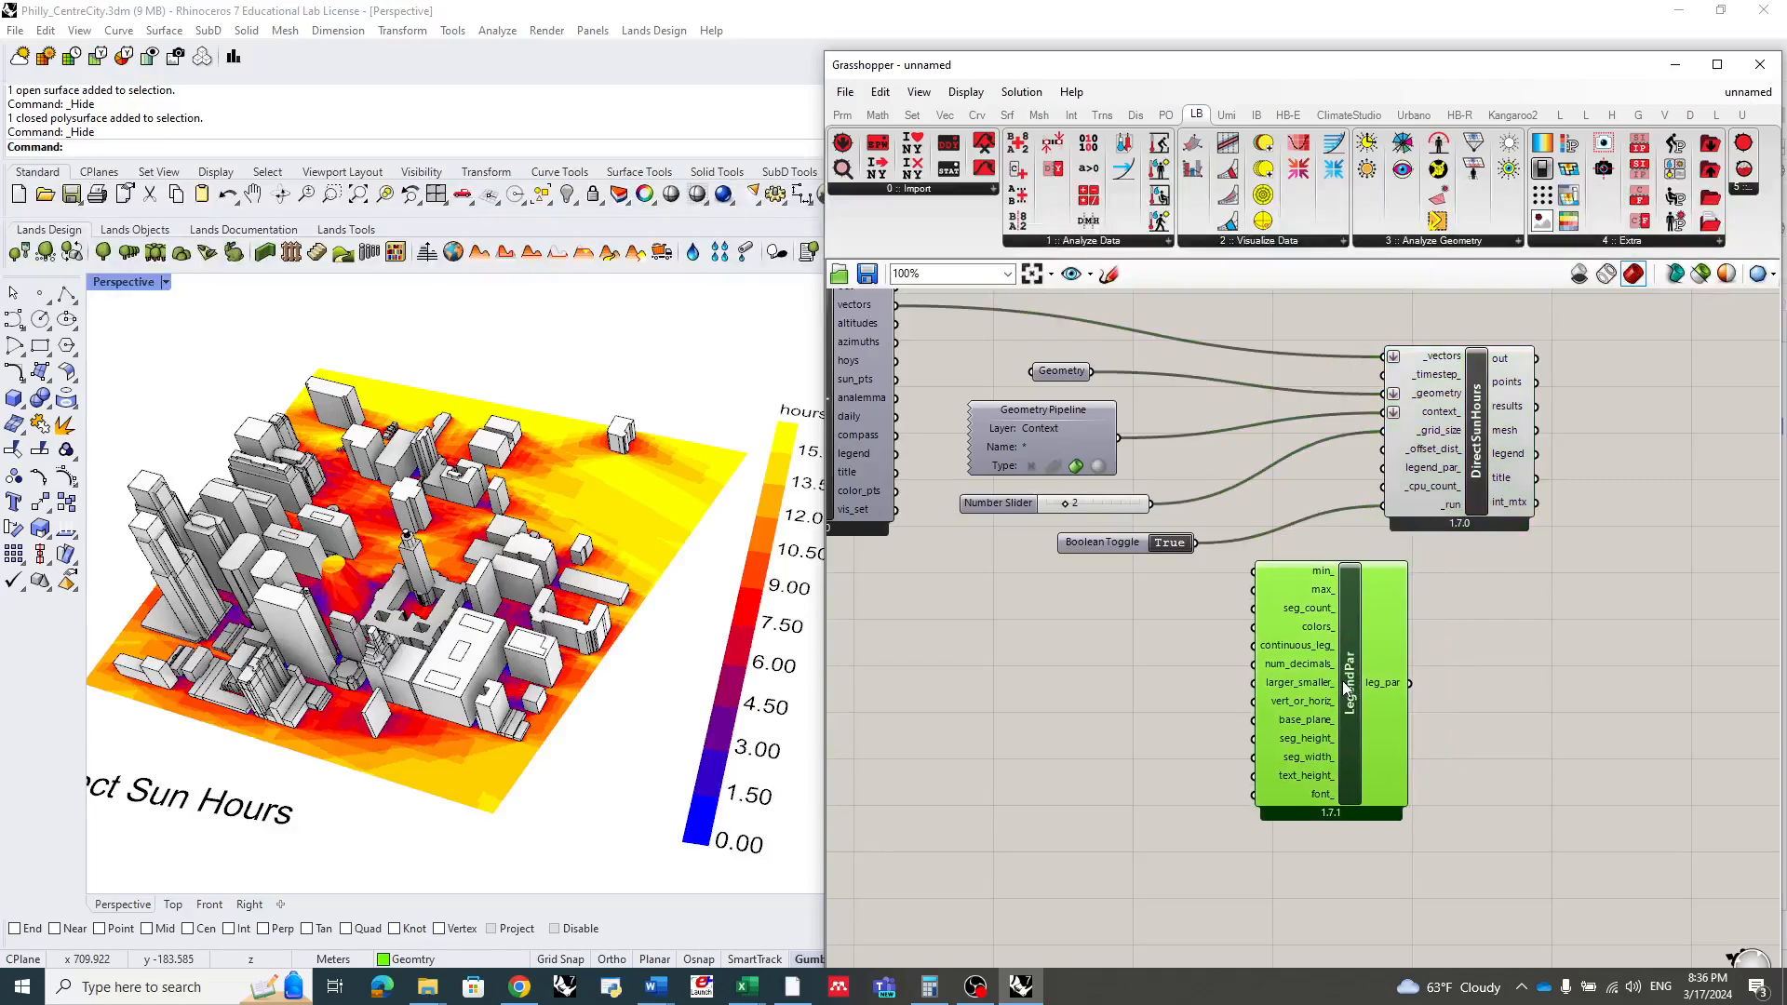
- Add an LB Color Range component beside the Legend Parameters component, on its input side
{"action": "scroll", "coordinate": [1315, 625], "scroll_direction": "up", "scroll_amount": 2}
{"action": "left_click", "coordinate": [1474, 241]}
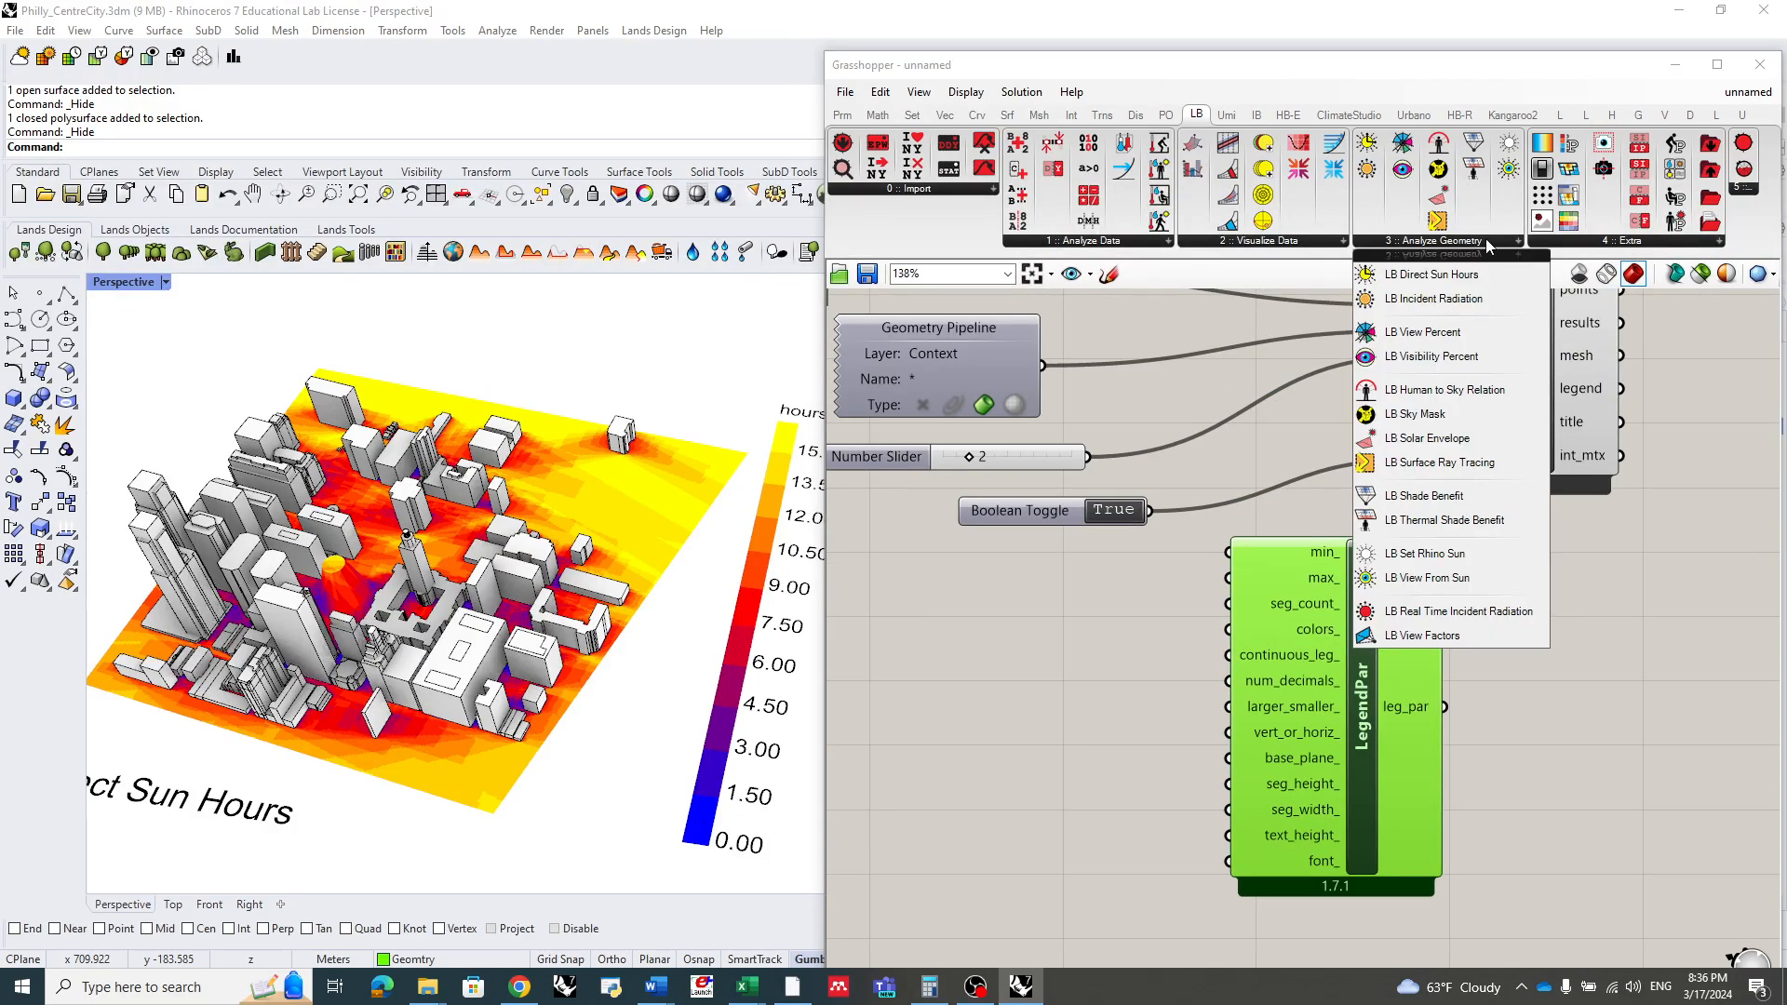
{"action": "left_click", "coordinate": [1582, 239]}
{"action": "left_click", "coordinate": [1419, 276]}
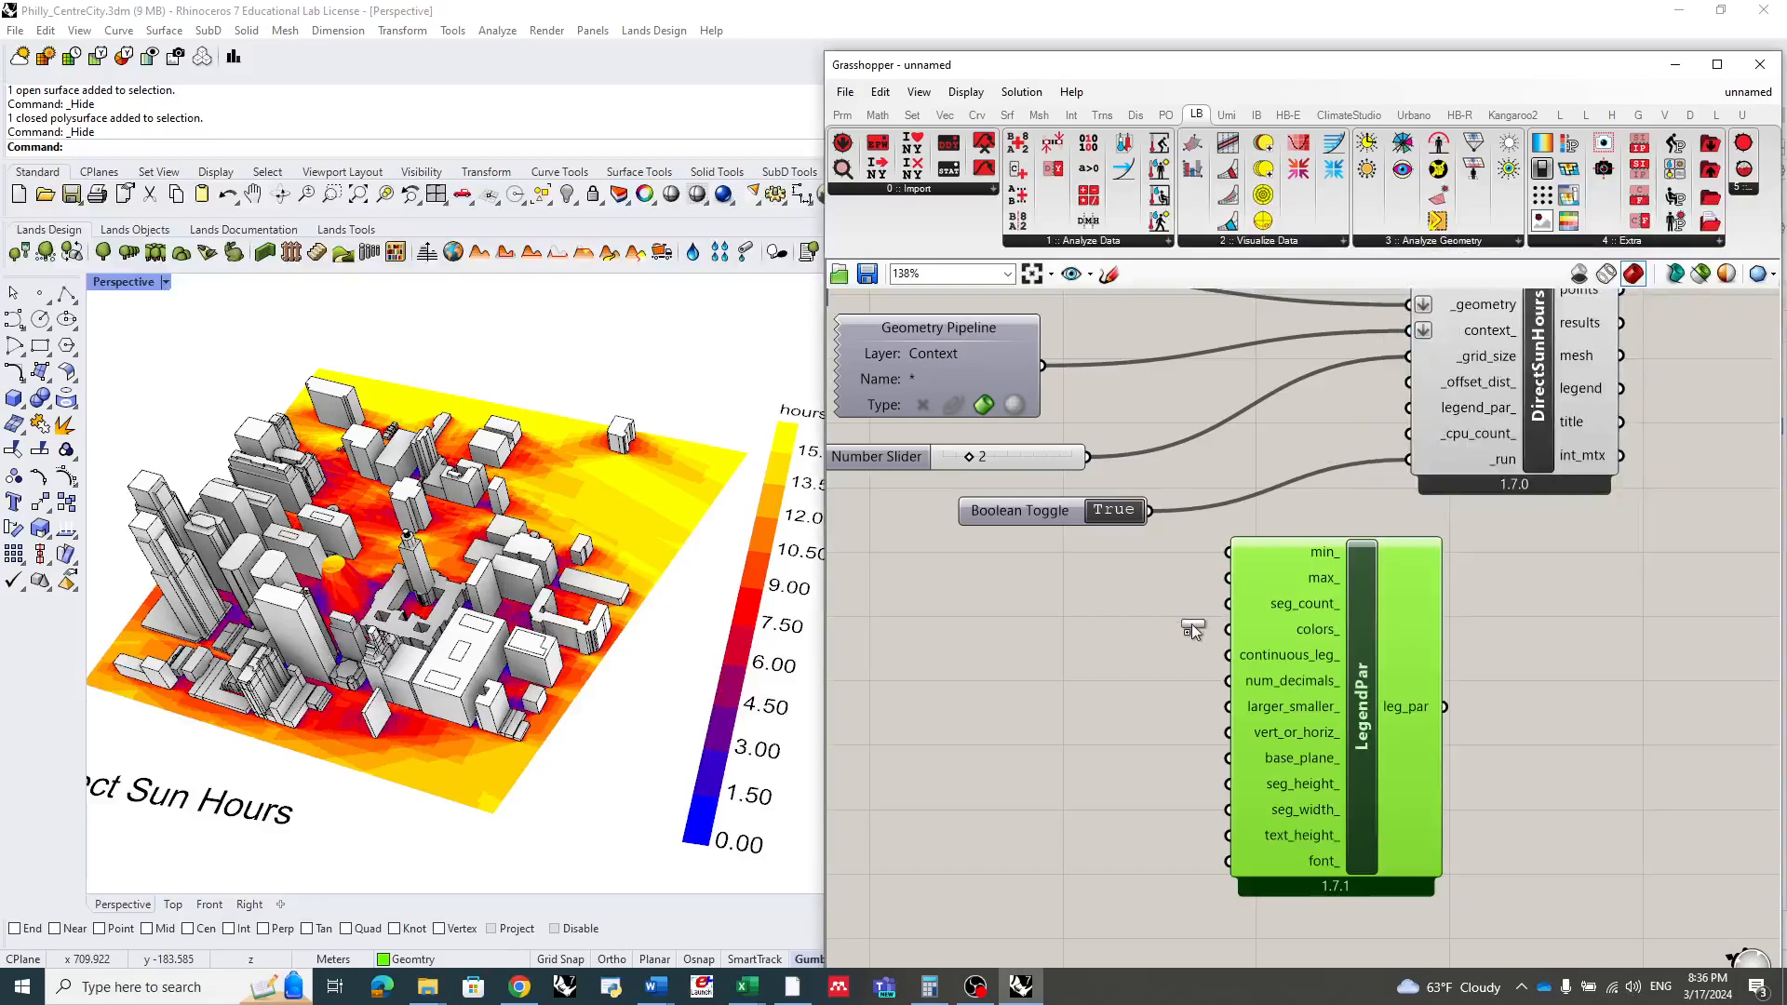
{"action": "left_click", "coordinate": [1143, 676]}
{"action": "left_click_drag", "start_coordinate": [1124, 663], "coordinate": [1055, 683]}
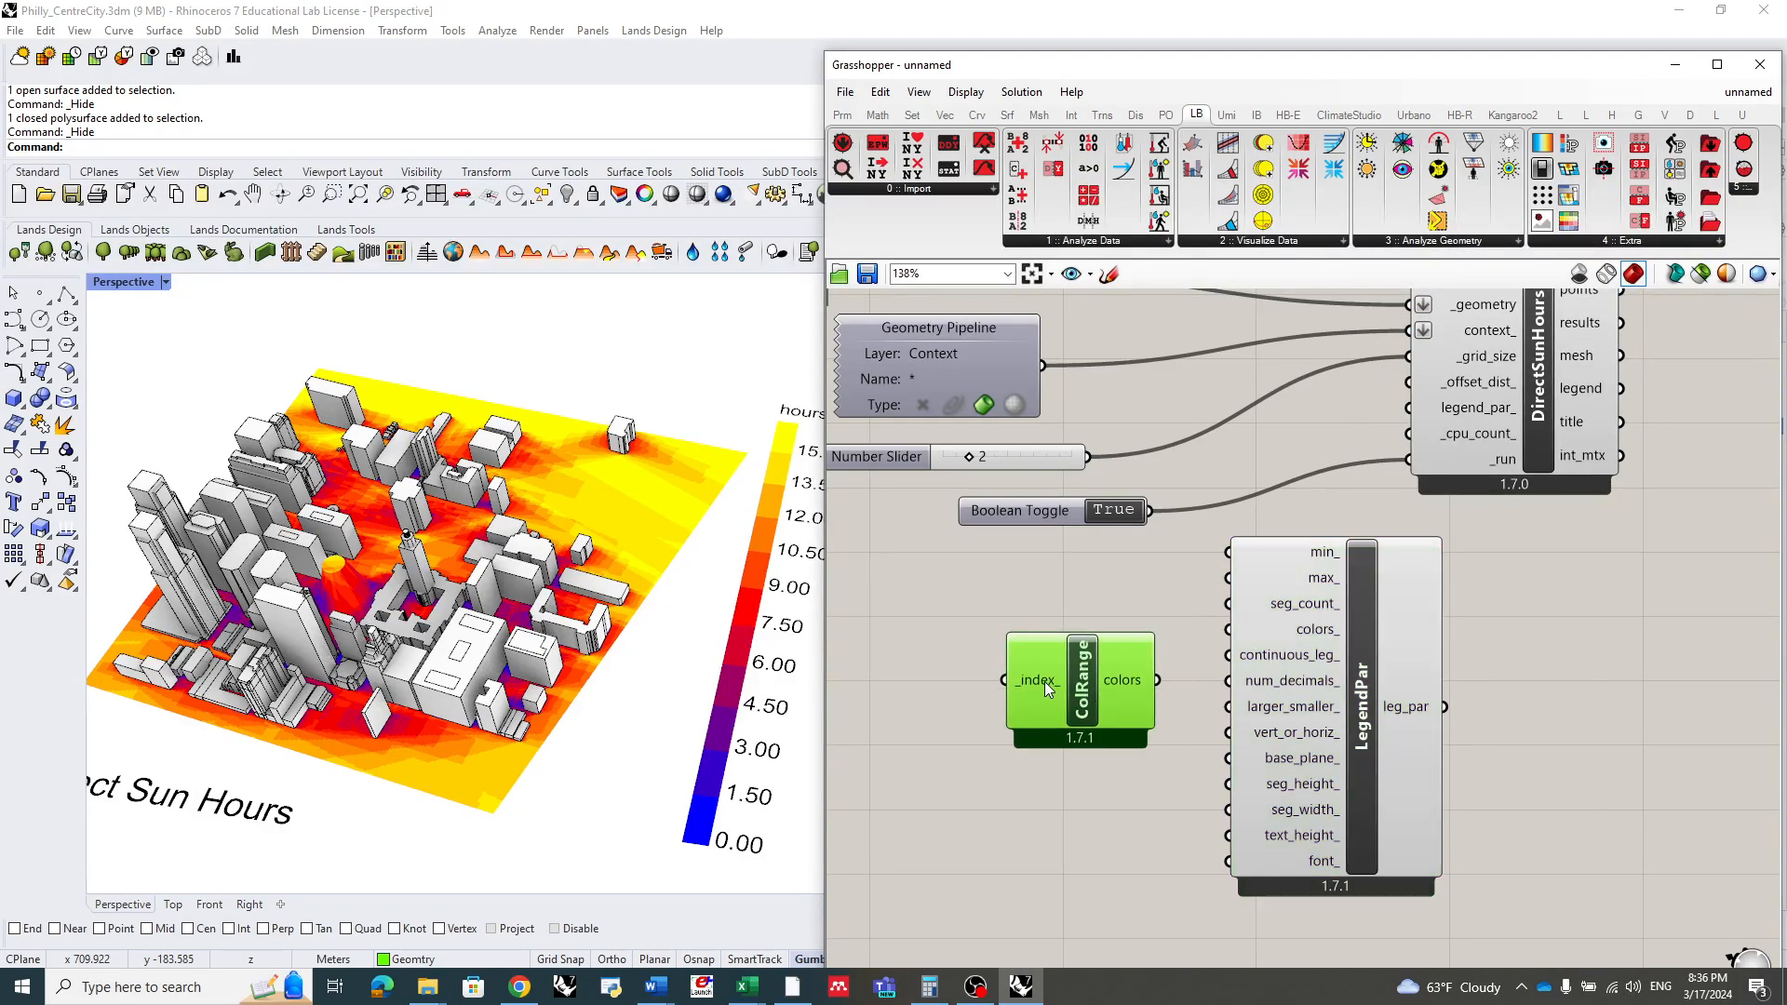
- Check the gradient options of Color Range, then add a number slider set to 5 and connect it to the _index_ input
{"action": "mouse_move", "coordinate": [1044, 681]}
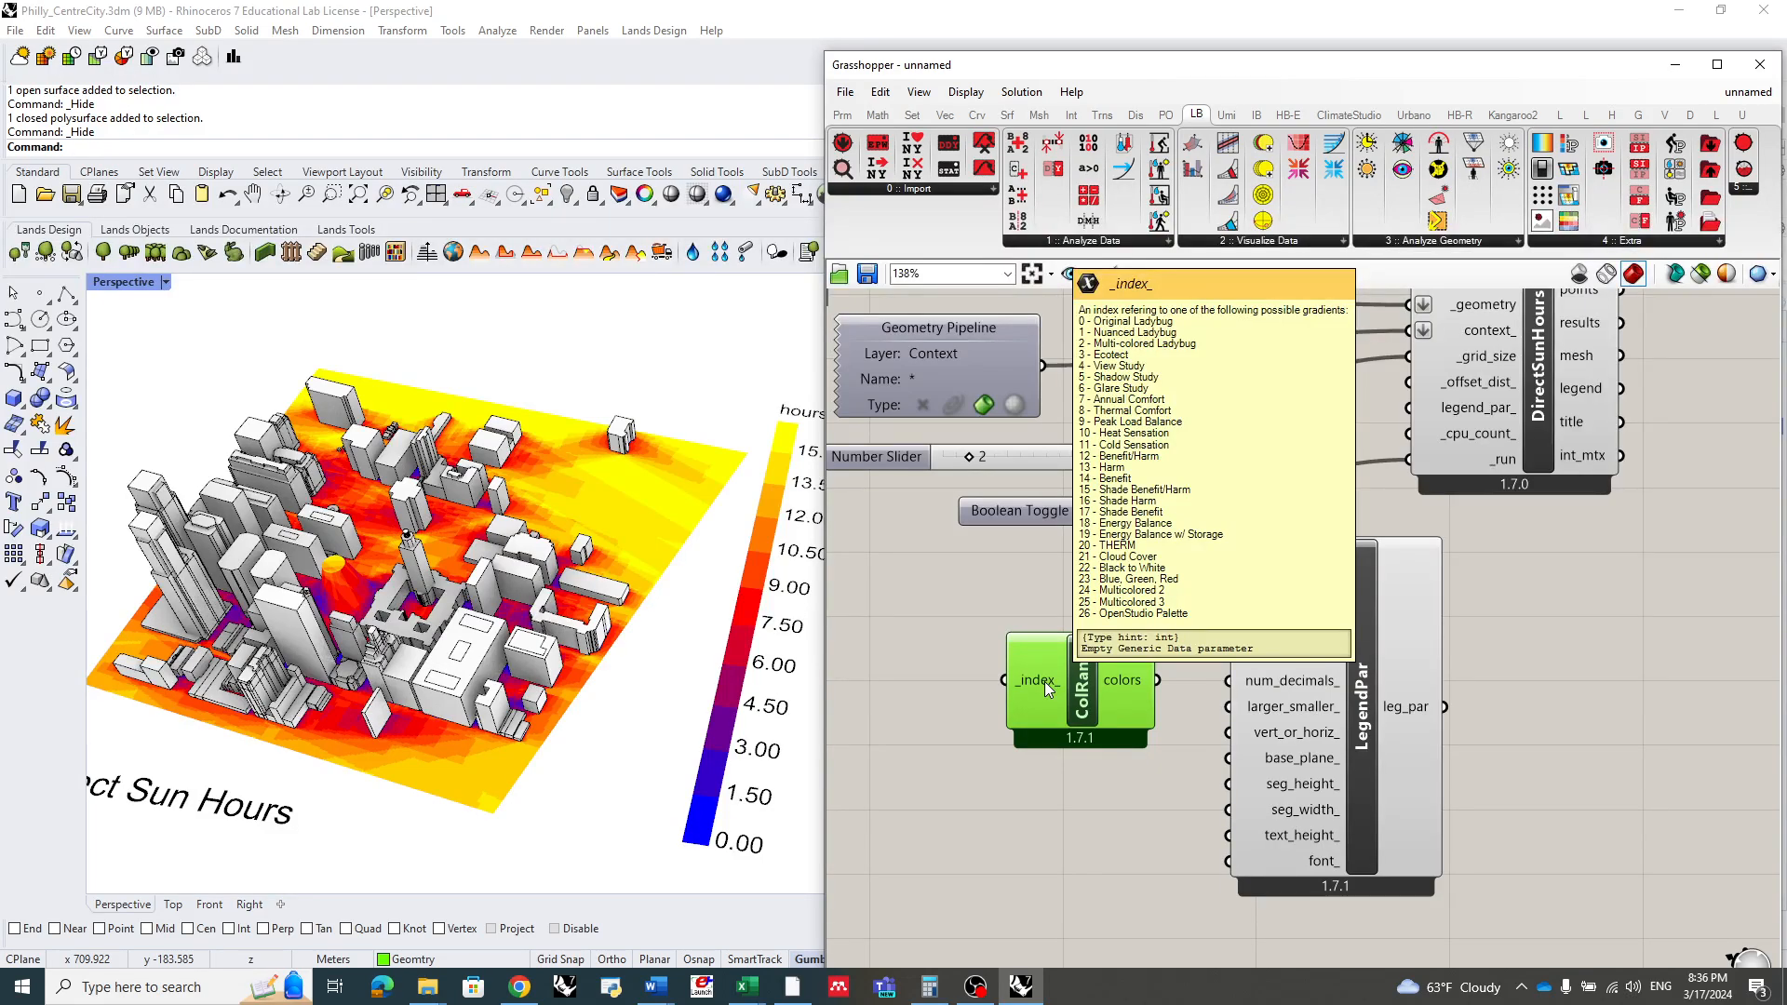
{"action": "double_click", "coordinate": [929, 689]}
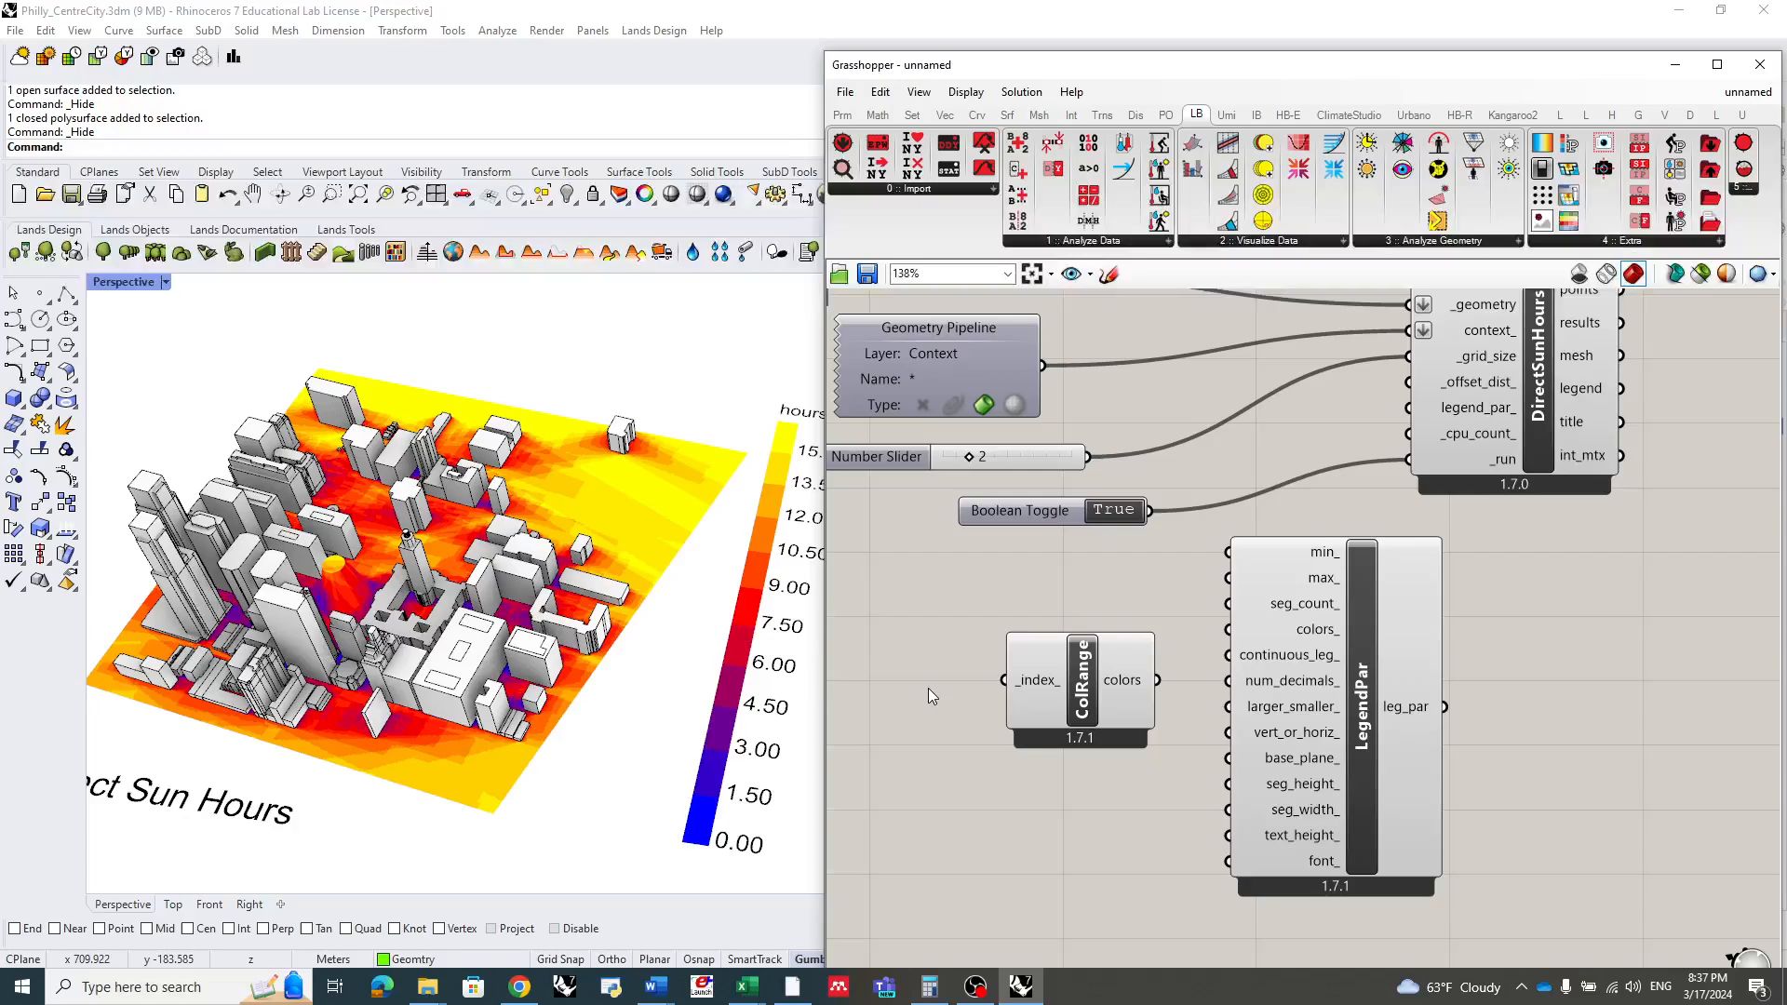
{"action": "scroll", "coordinate": [962, 687], "scroll_direction": "down", "scroll_amount": 3}
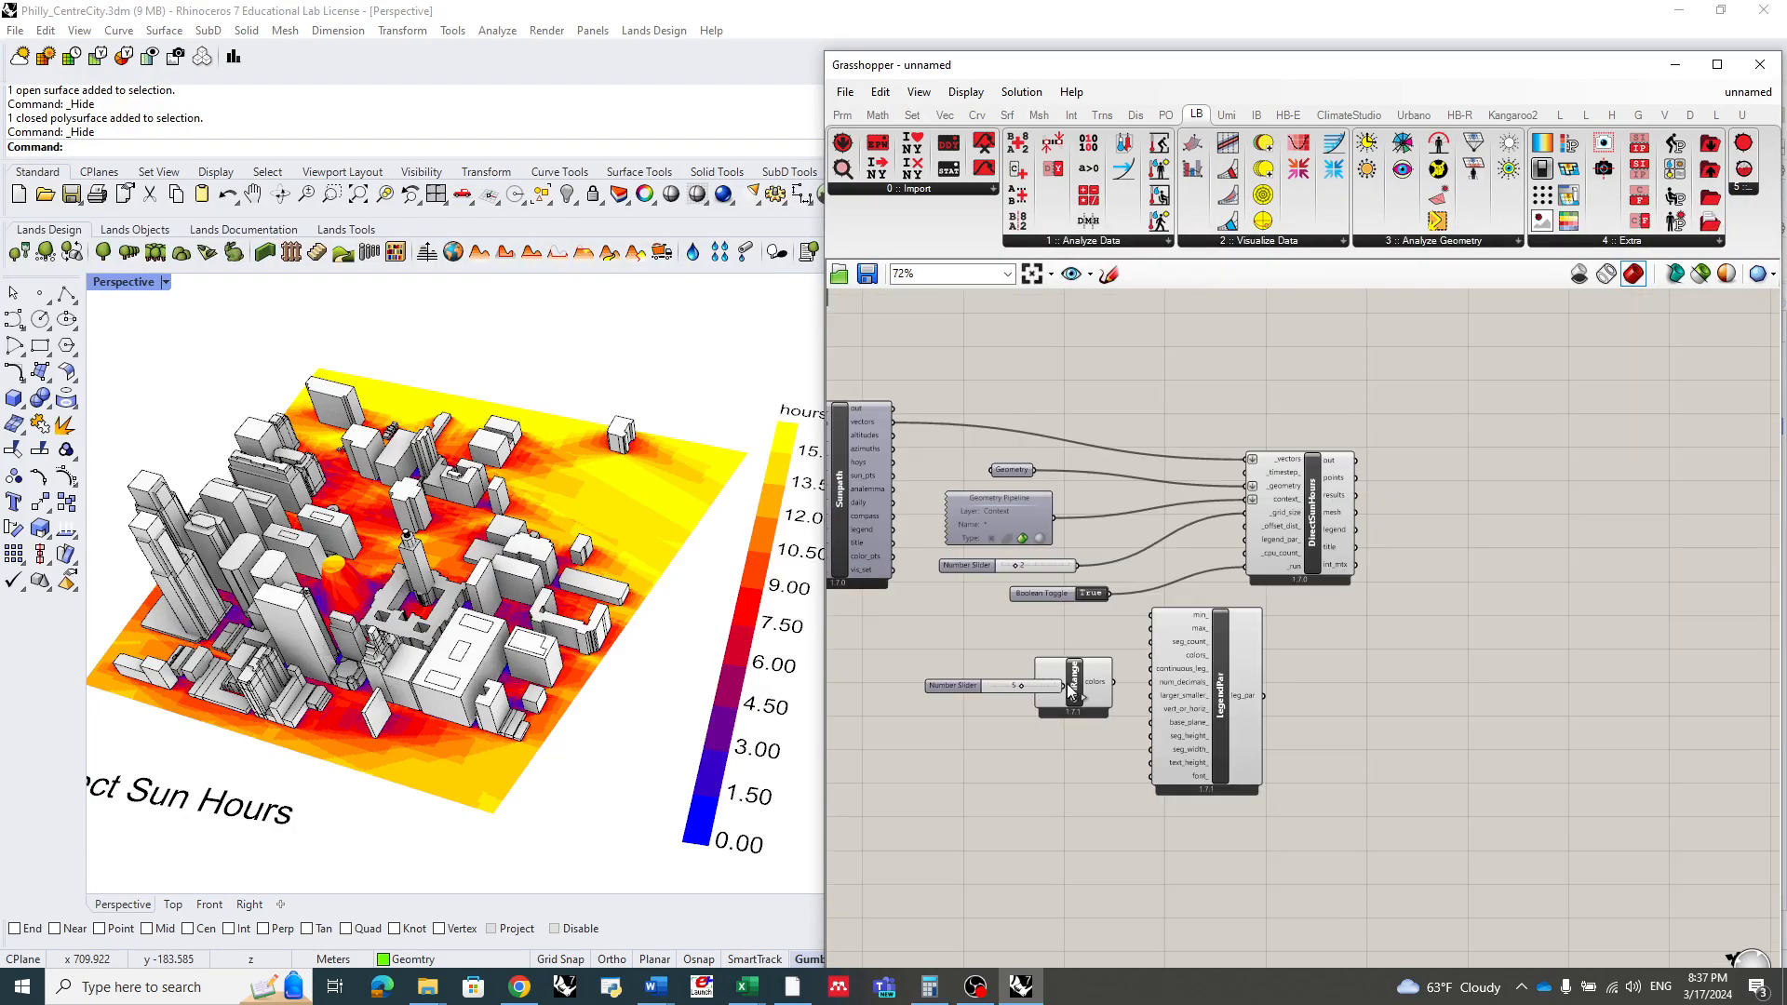
{"action": "left_click_drag", "start_coordinate": [970, 691], "coordinate": [900, 681]}
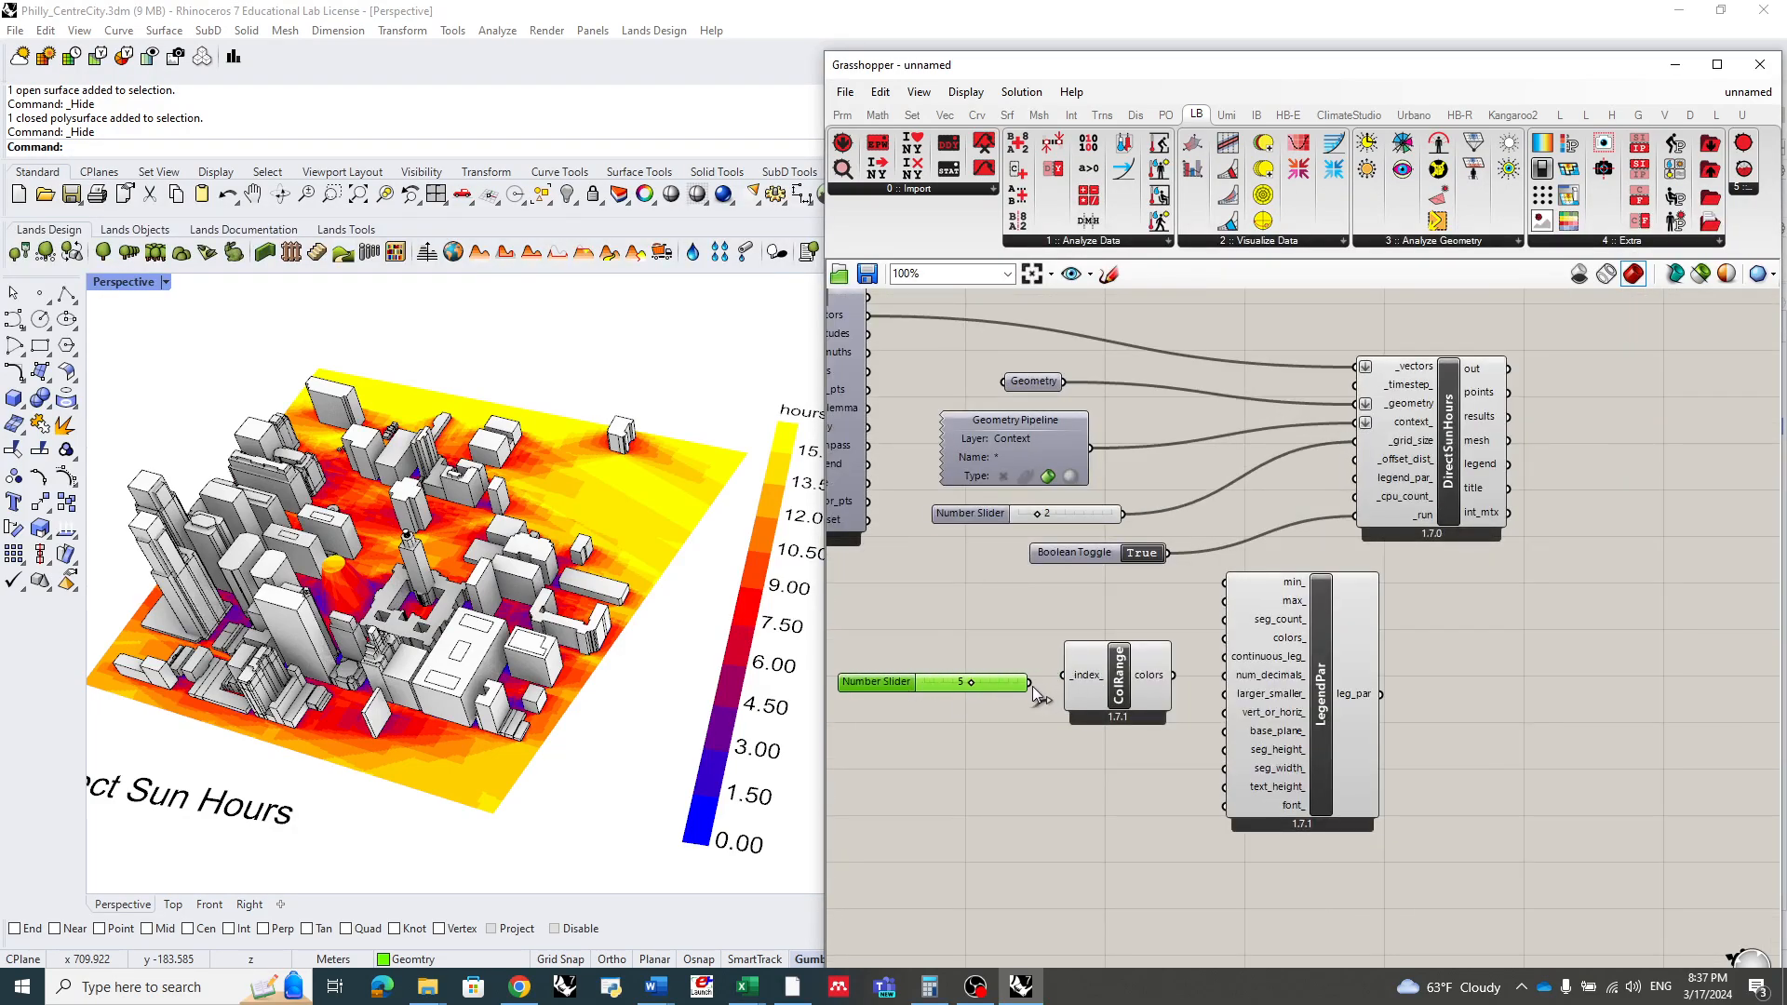
{"action": "left_click_drag", "start_coordinate": [1030, 682], "coordinate": [1066, 676]}
{"action": "scroll", "coordinate": [1001, 705], "scroll_direction": "up", "scroll_amount": 1}
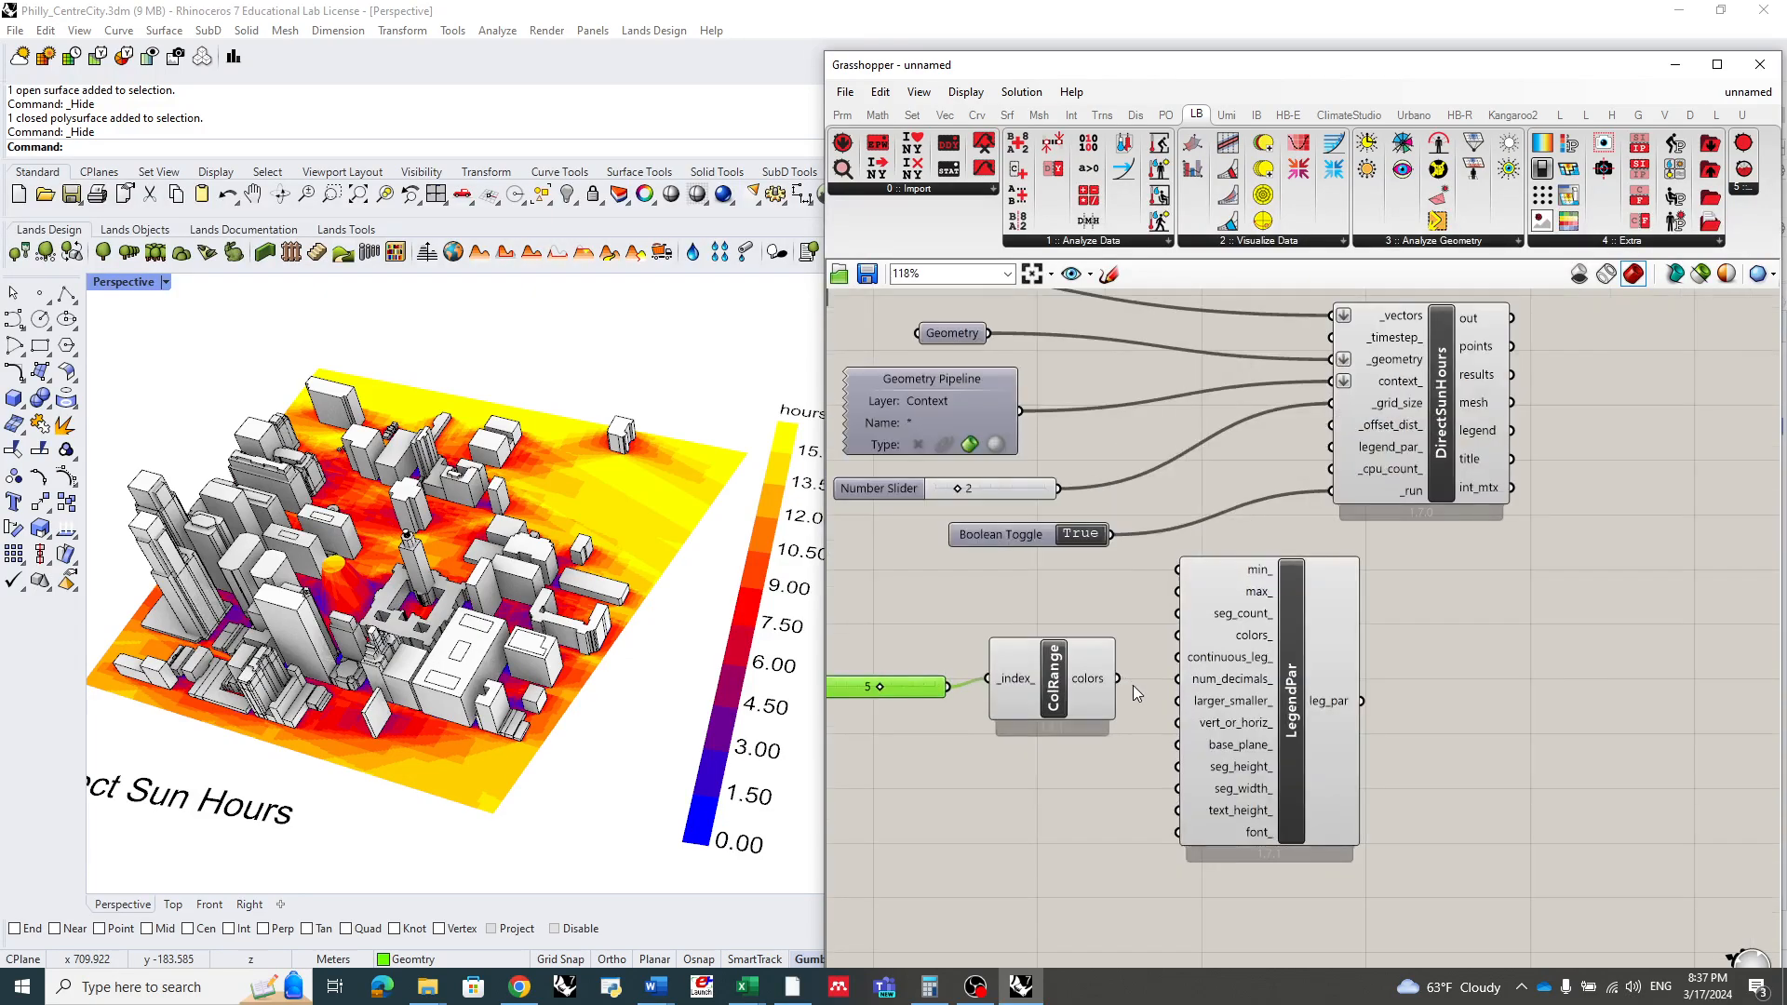
- Connect Color Range's colors output to LegendPar's colors_ input, and leg_par to DirectSunHours' legend_par_ input
{"action": "left_click_drag", "start_coordinate": [1118, 678], "coordinate": [1175, 640]}
{"action": "scroll", "coordinate": [1071, 716], "scroll_direction": "down", "scroll_amount": 2}
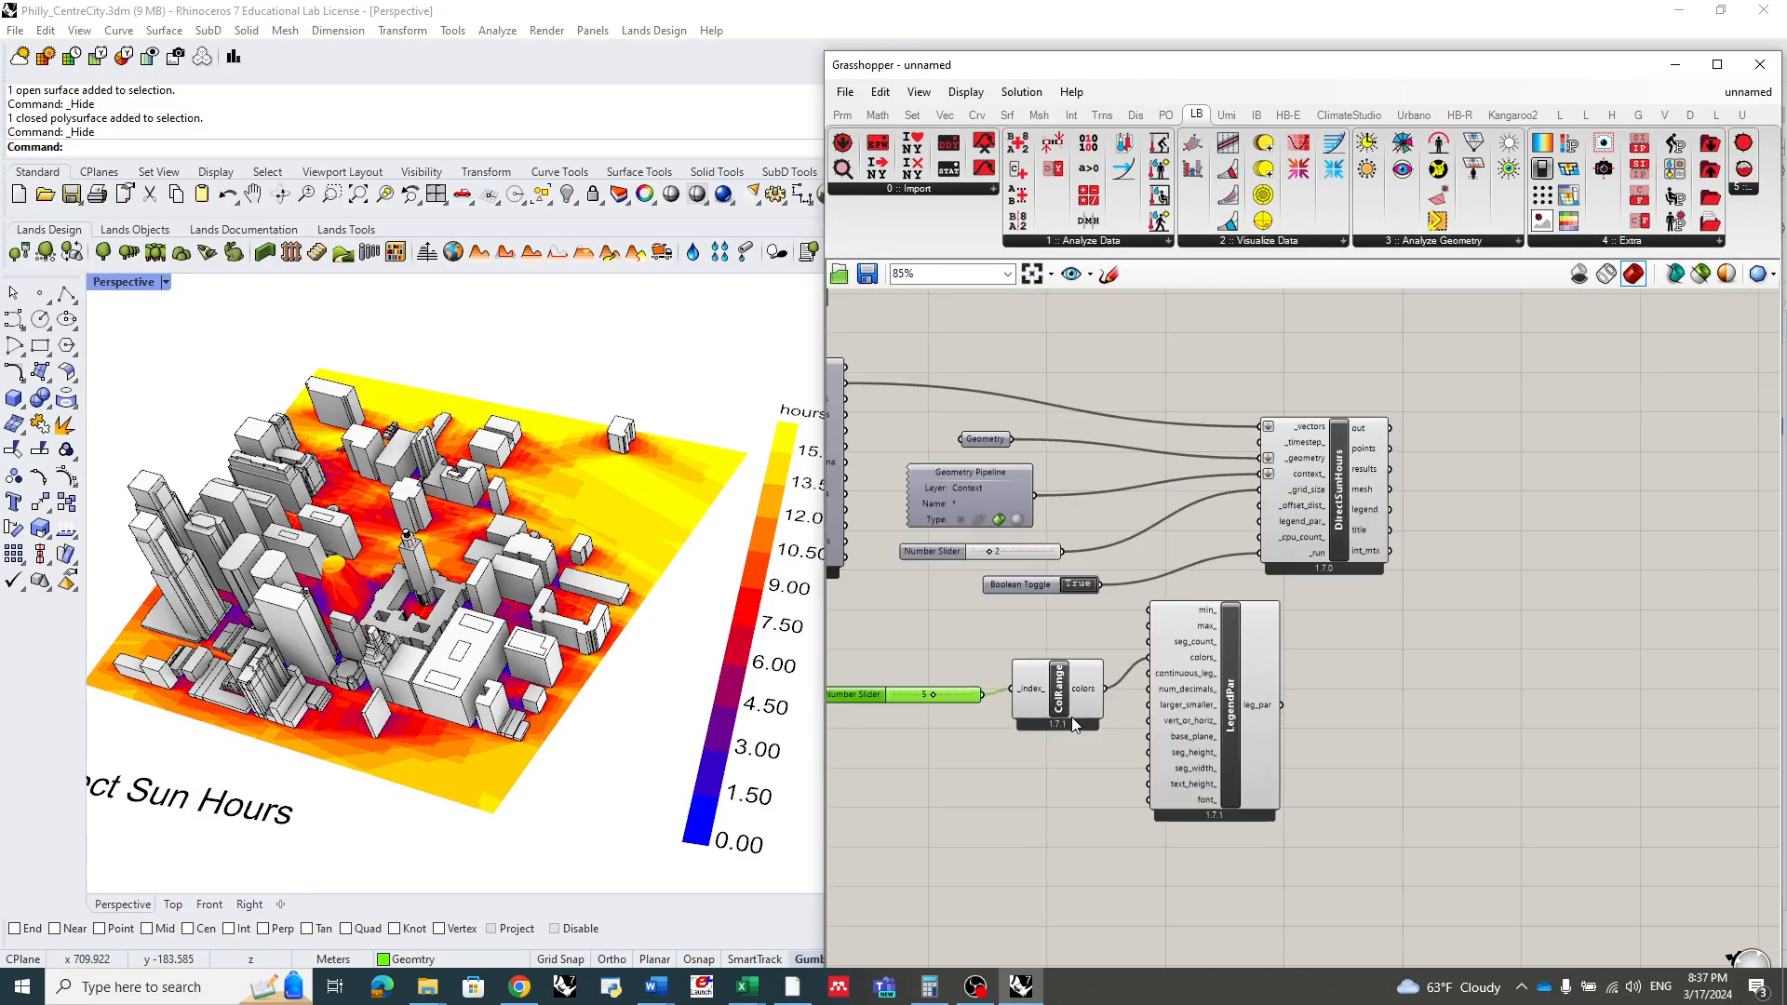
{"action": "scroll", "coordinate": [1331, 610], "scroll_direction": "up", "scroll_amount": 1}
{"action": "right_click_drag", "start_coordinate": [1336, 607], "coordinate": [1249, 662]}
{"action": "left_click_drag", "start_coordinate": [1181, 753], "coordinate": [1119, 661]}
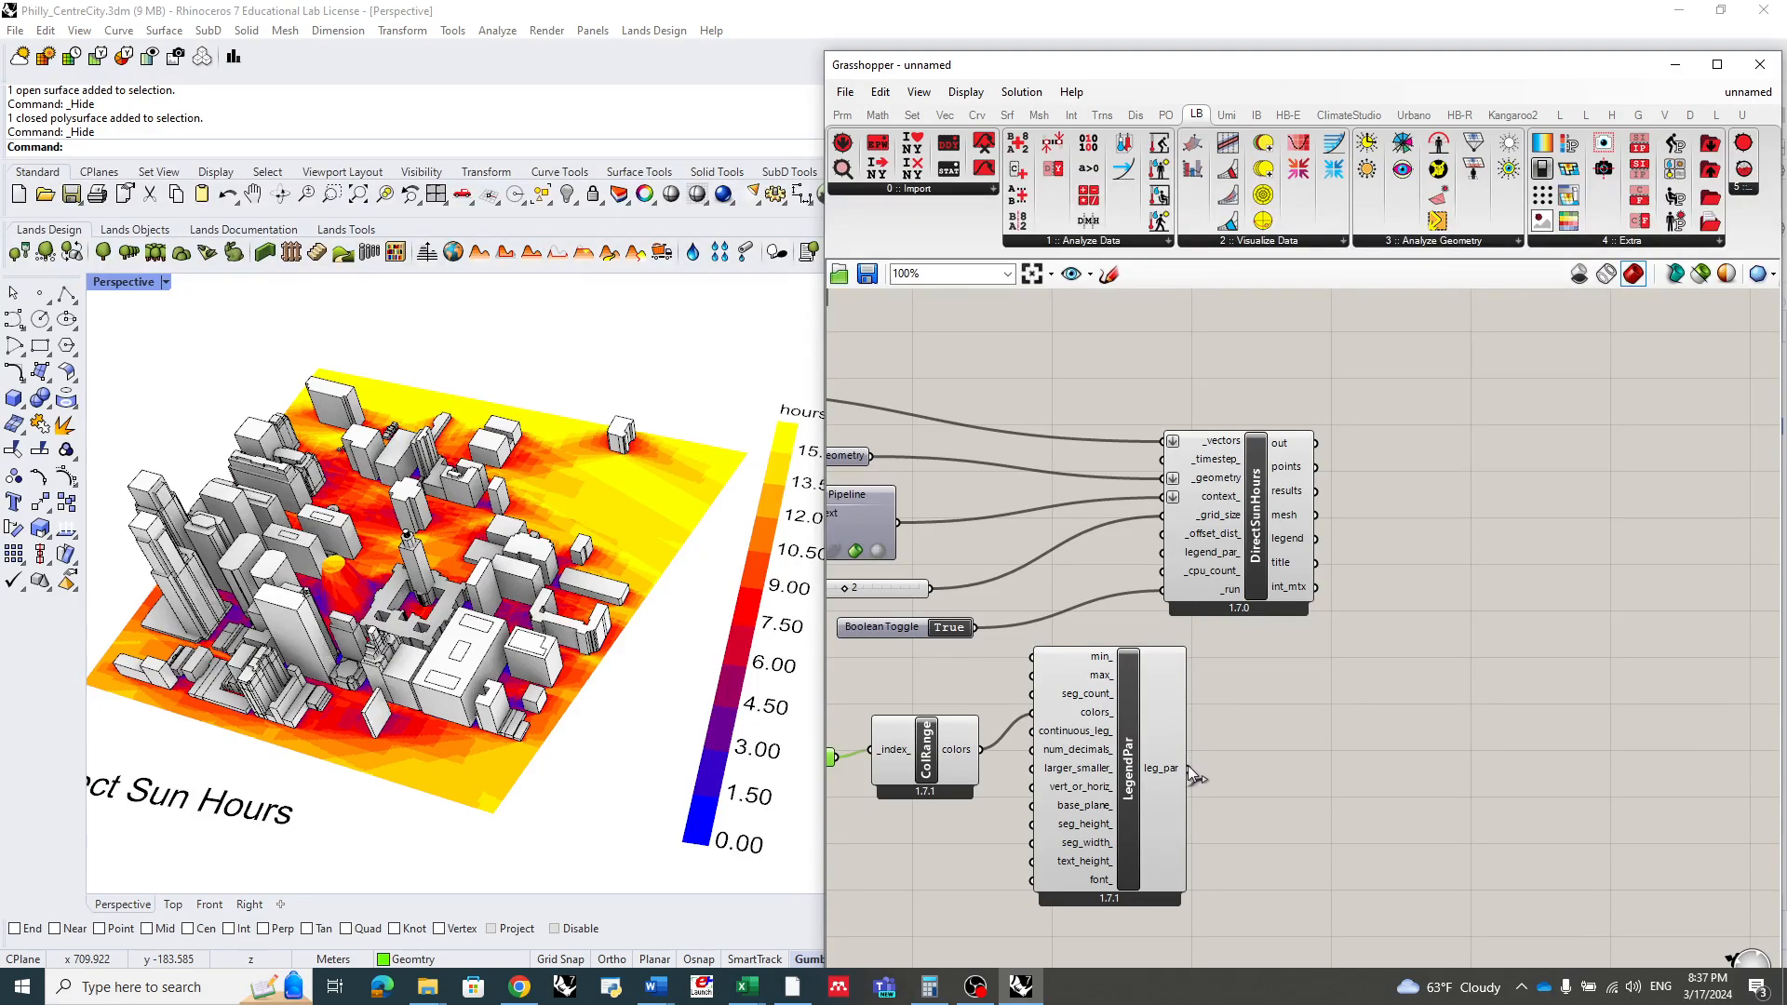
{"action": "left_click_drag", "start_coordinate": [1190, 769], "coordinate": [1156, 570]}
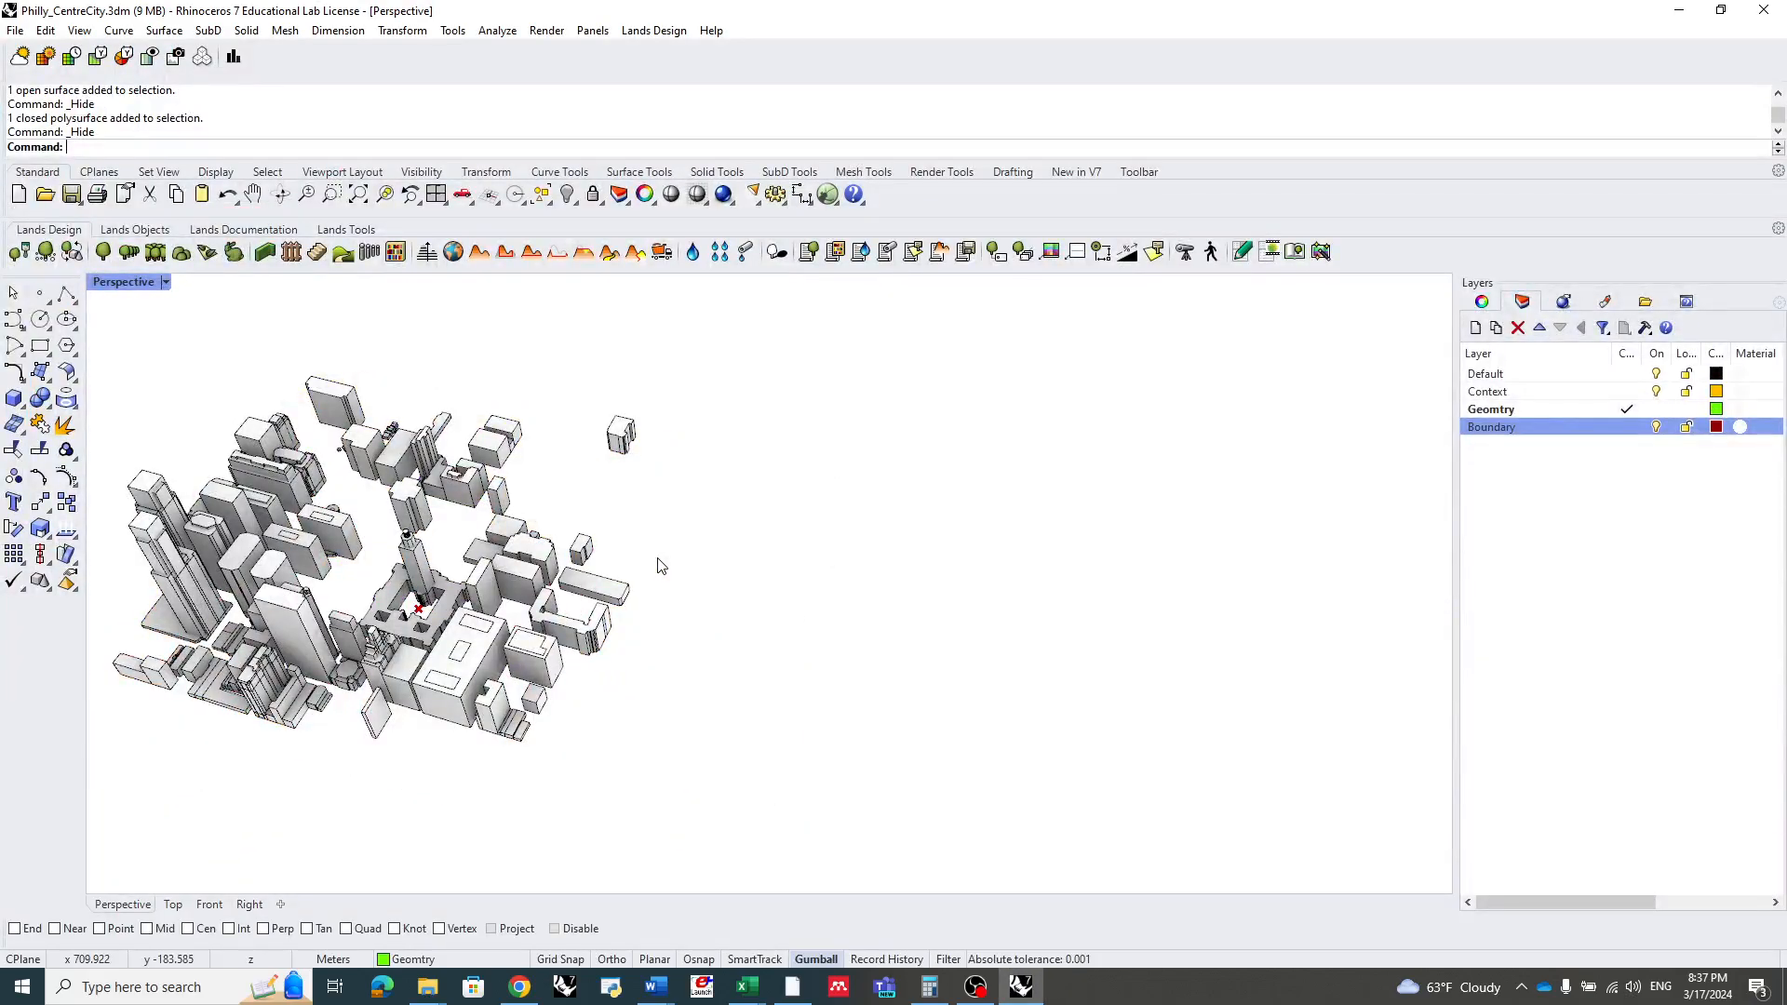
- Examine the overall grayscale direct sun hours mesh with its hours legend and title in the perspective view
{"action": "mouse_move", "coordinate": [1022, 994]}
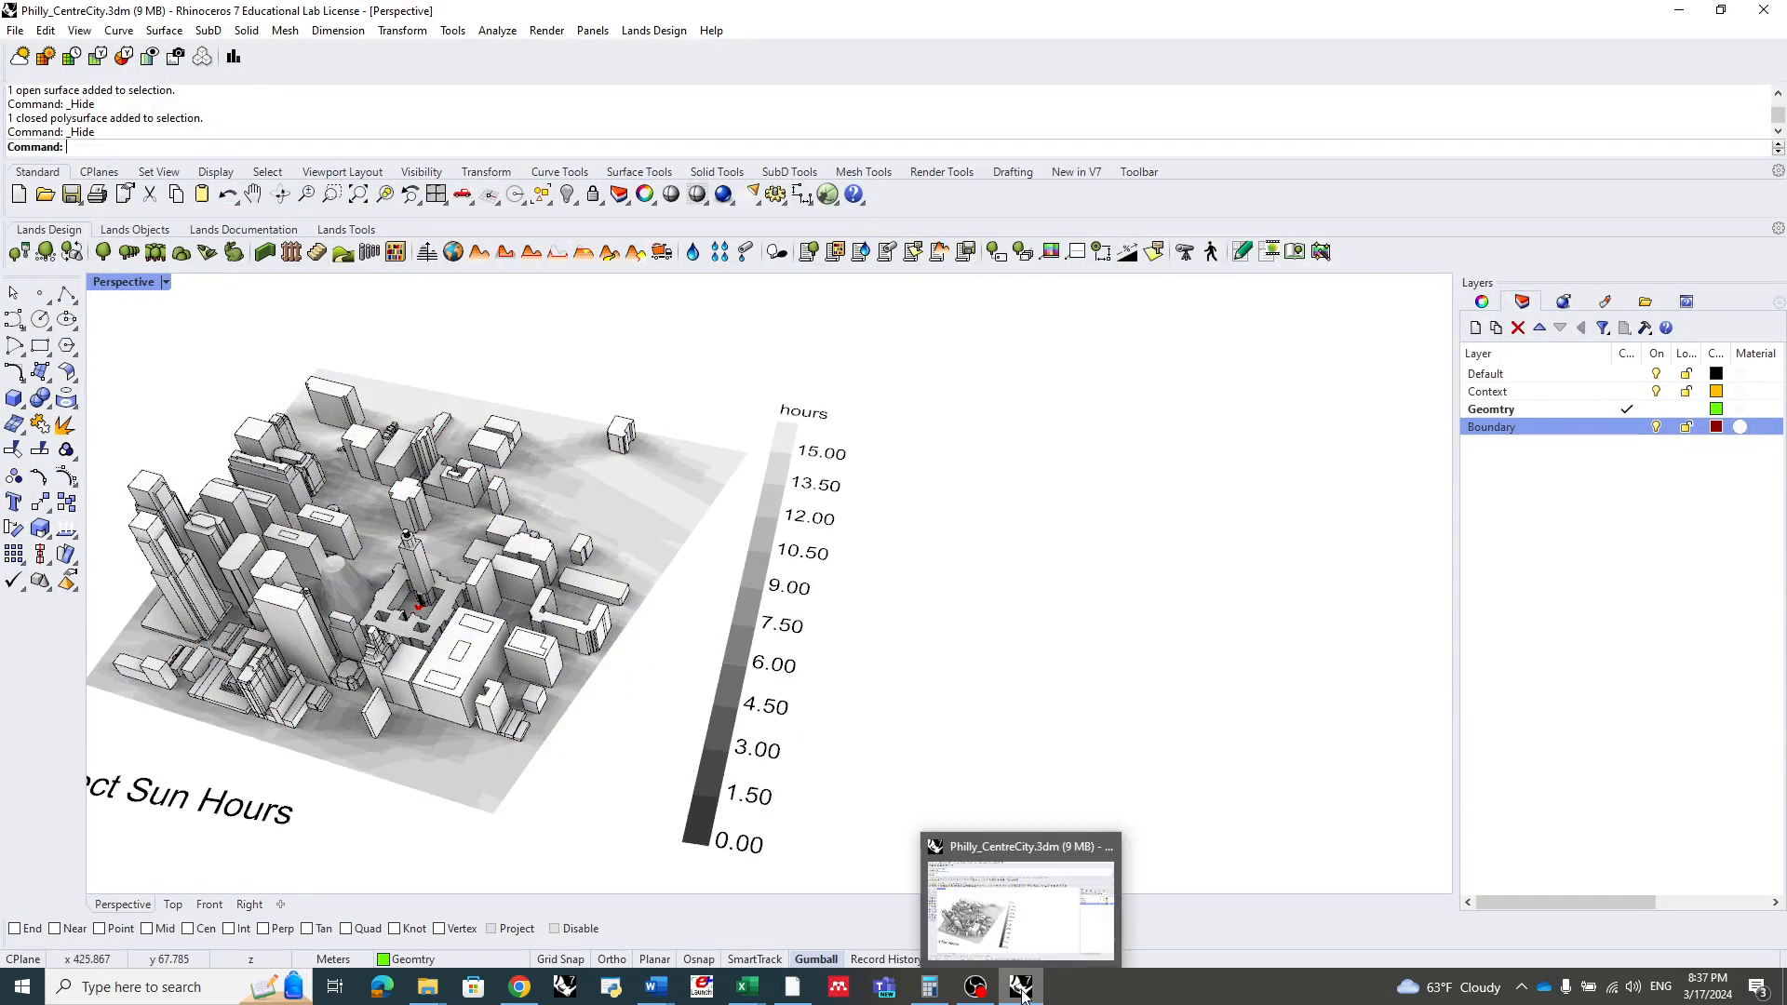
{"action": "scroll", "coordinate": [559, 447], "scroll_direction": "down", "scroll_amount": 2}
{"action": "scroll", "coordinate": [440, 633], "scroll_direction": "up", "scroll_amount": 3}
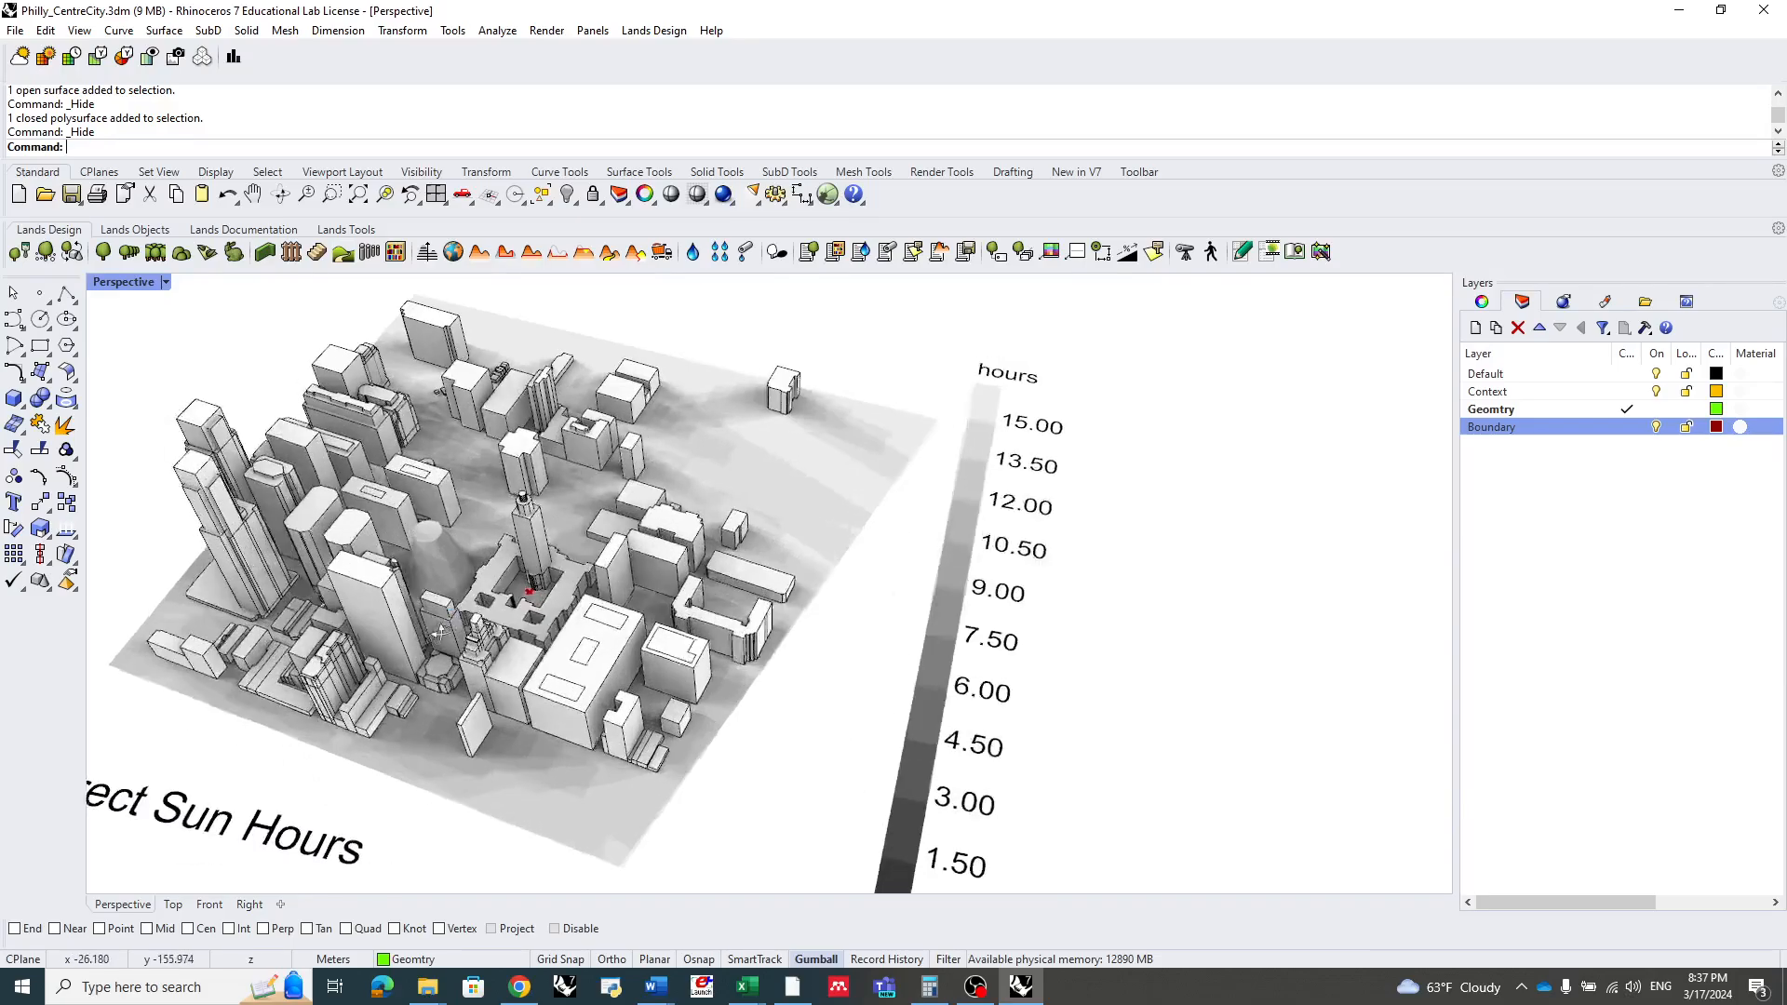
{"action": "scroll", "coordinate": [440, 633], "scroll_direction": "down", "scroll_amount": 5}
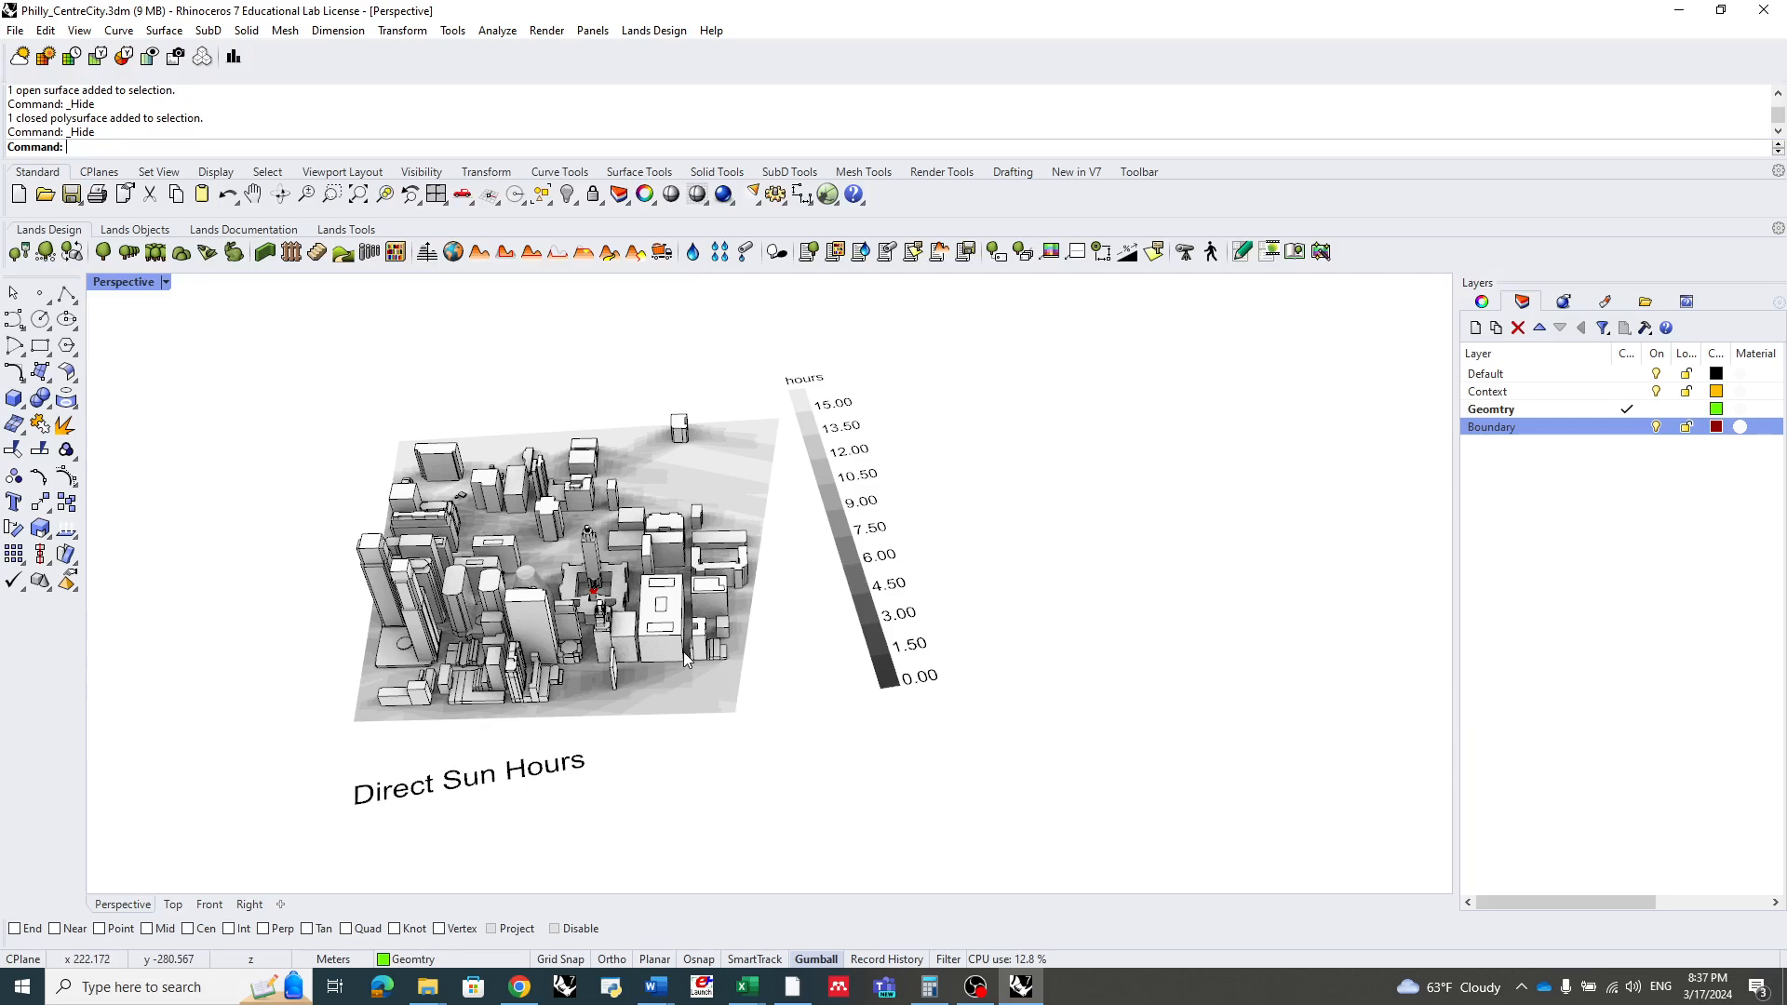
{"action": "scroll", "coordinate": [556, 578], "scroll_direction": "up", "scroll_amount": 2}
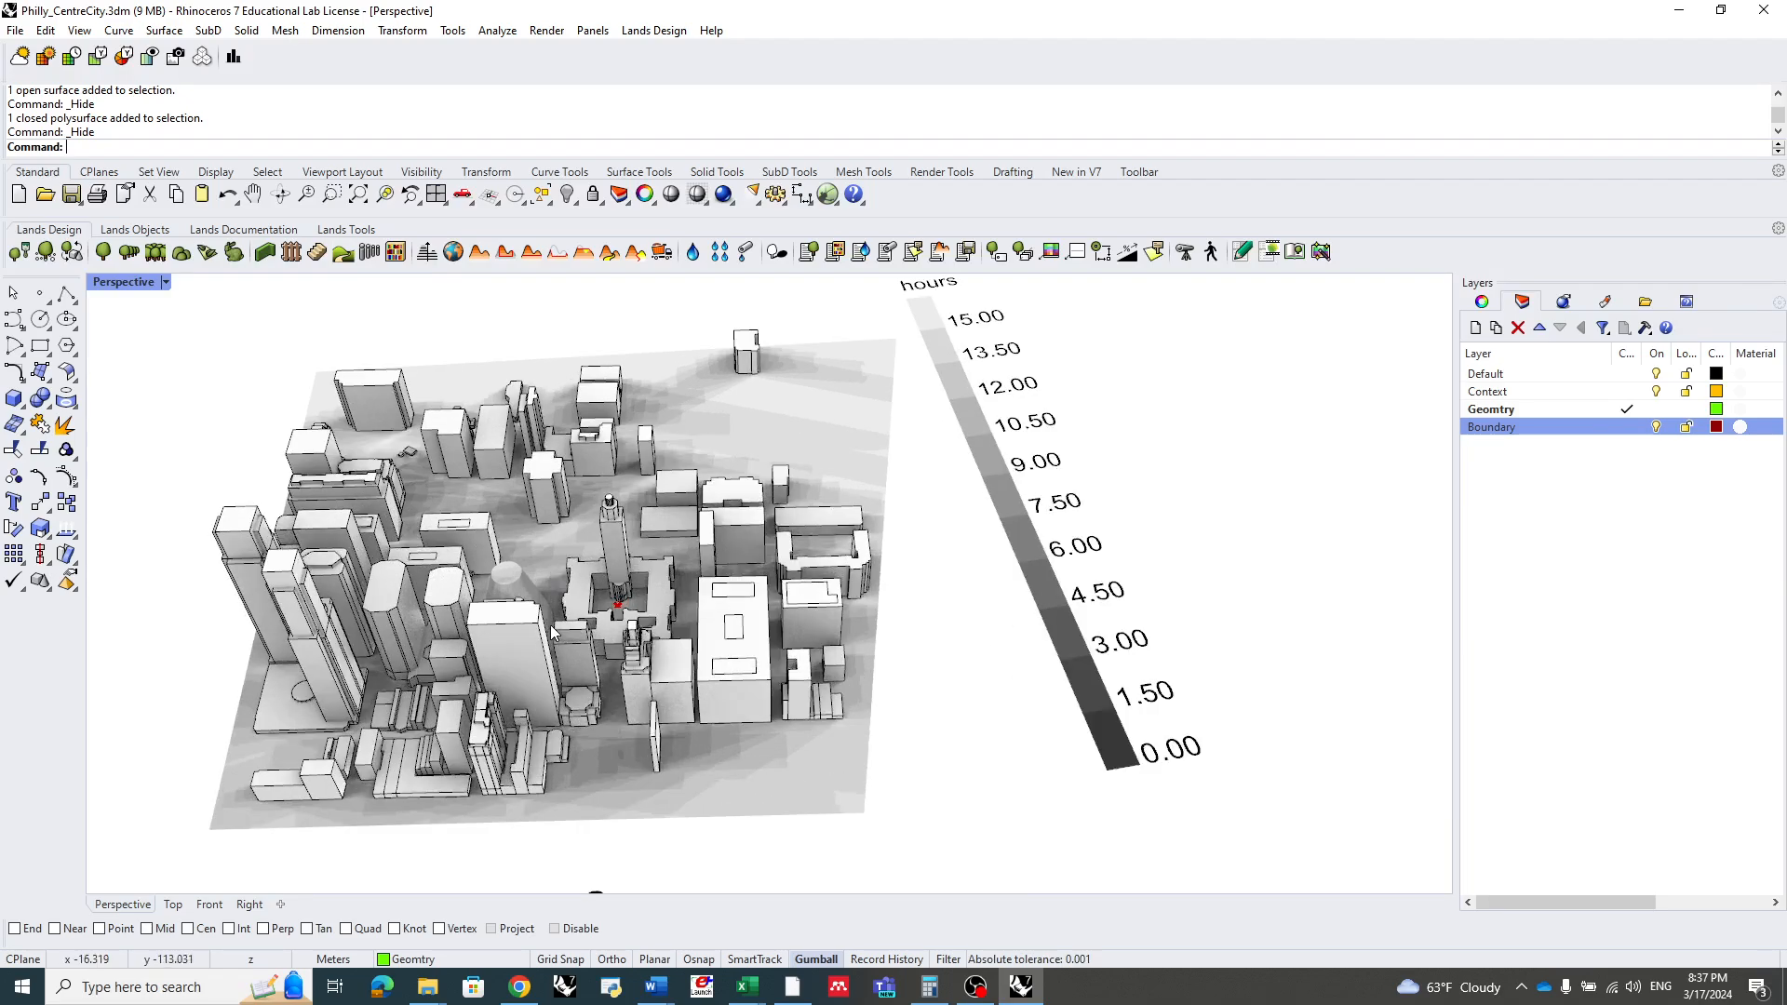
{"action": "scroll", "coordinate": [553, 633], "scroll_direction": "down", "scroll_amount": 2}
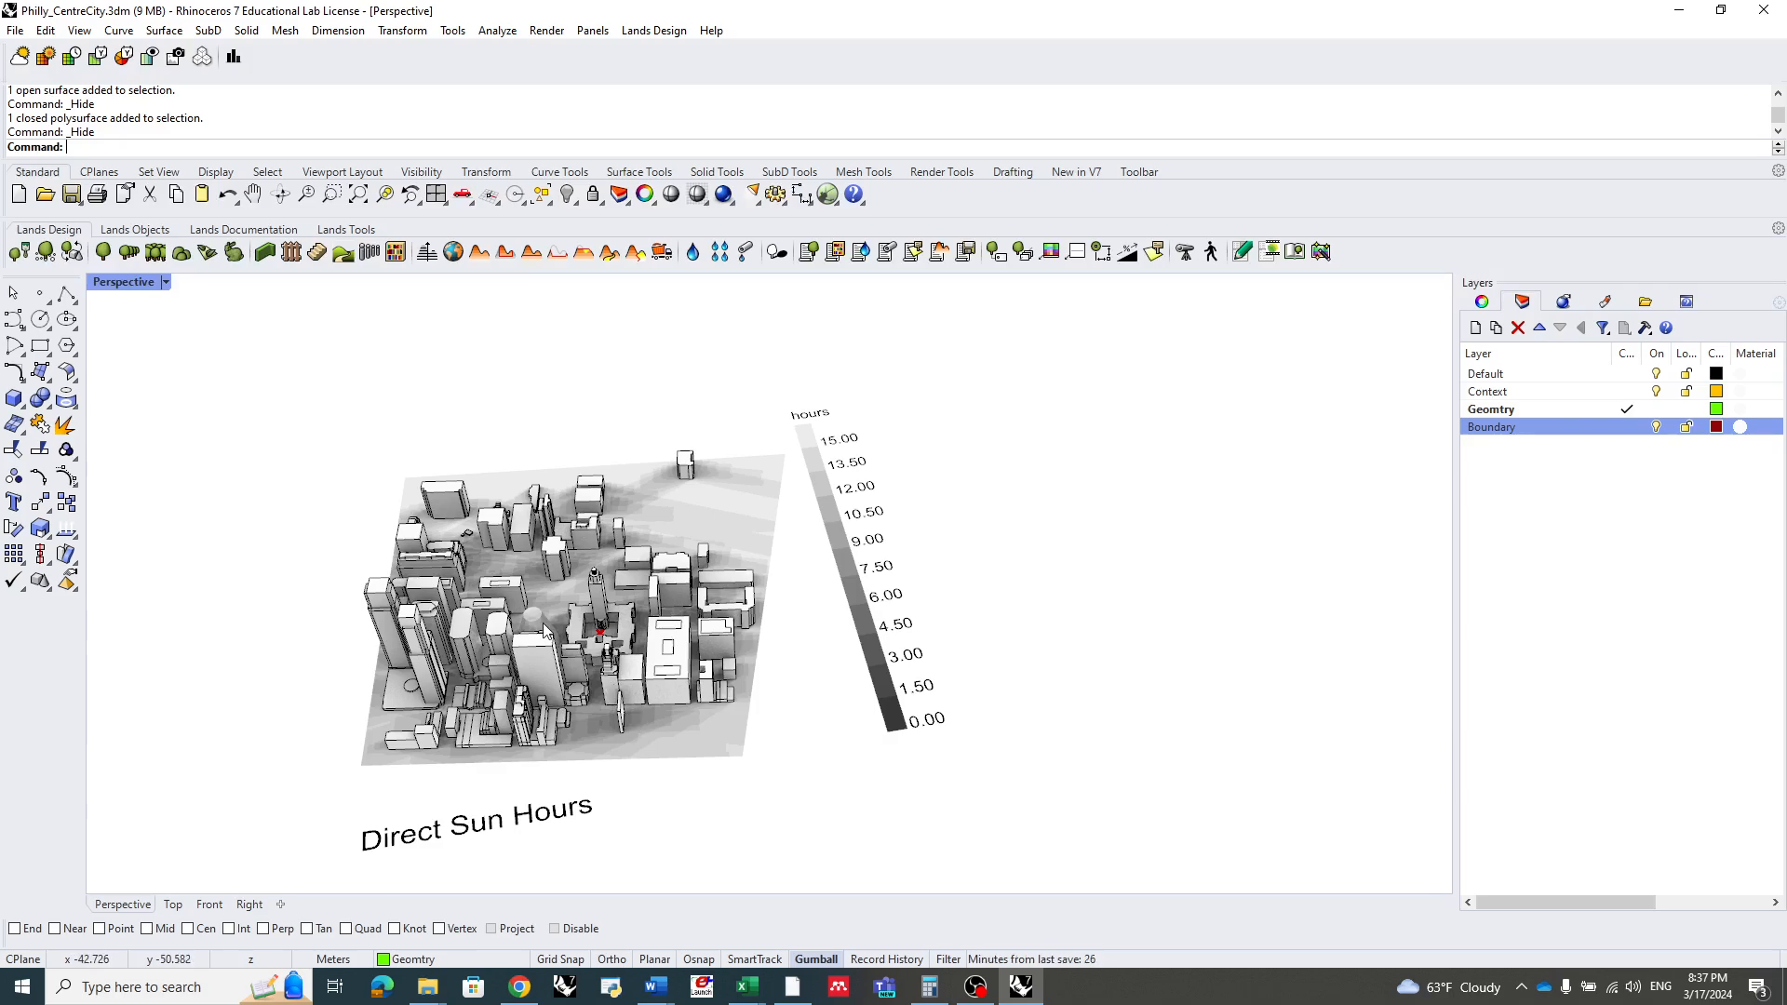
{"action": "scroll", "coordinate": [545, 630], "scroll_direction": "up", "scroll_amount": 2}
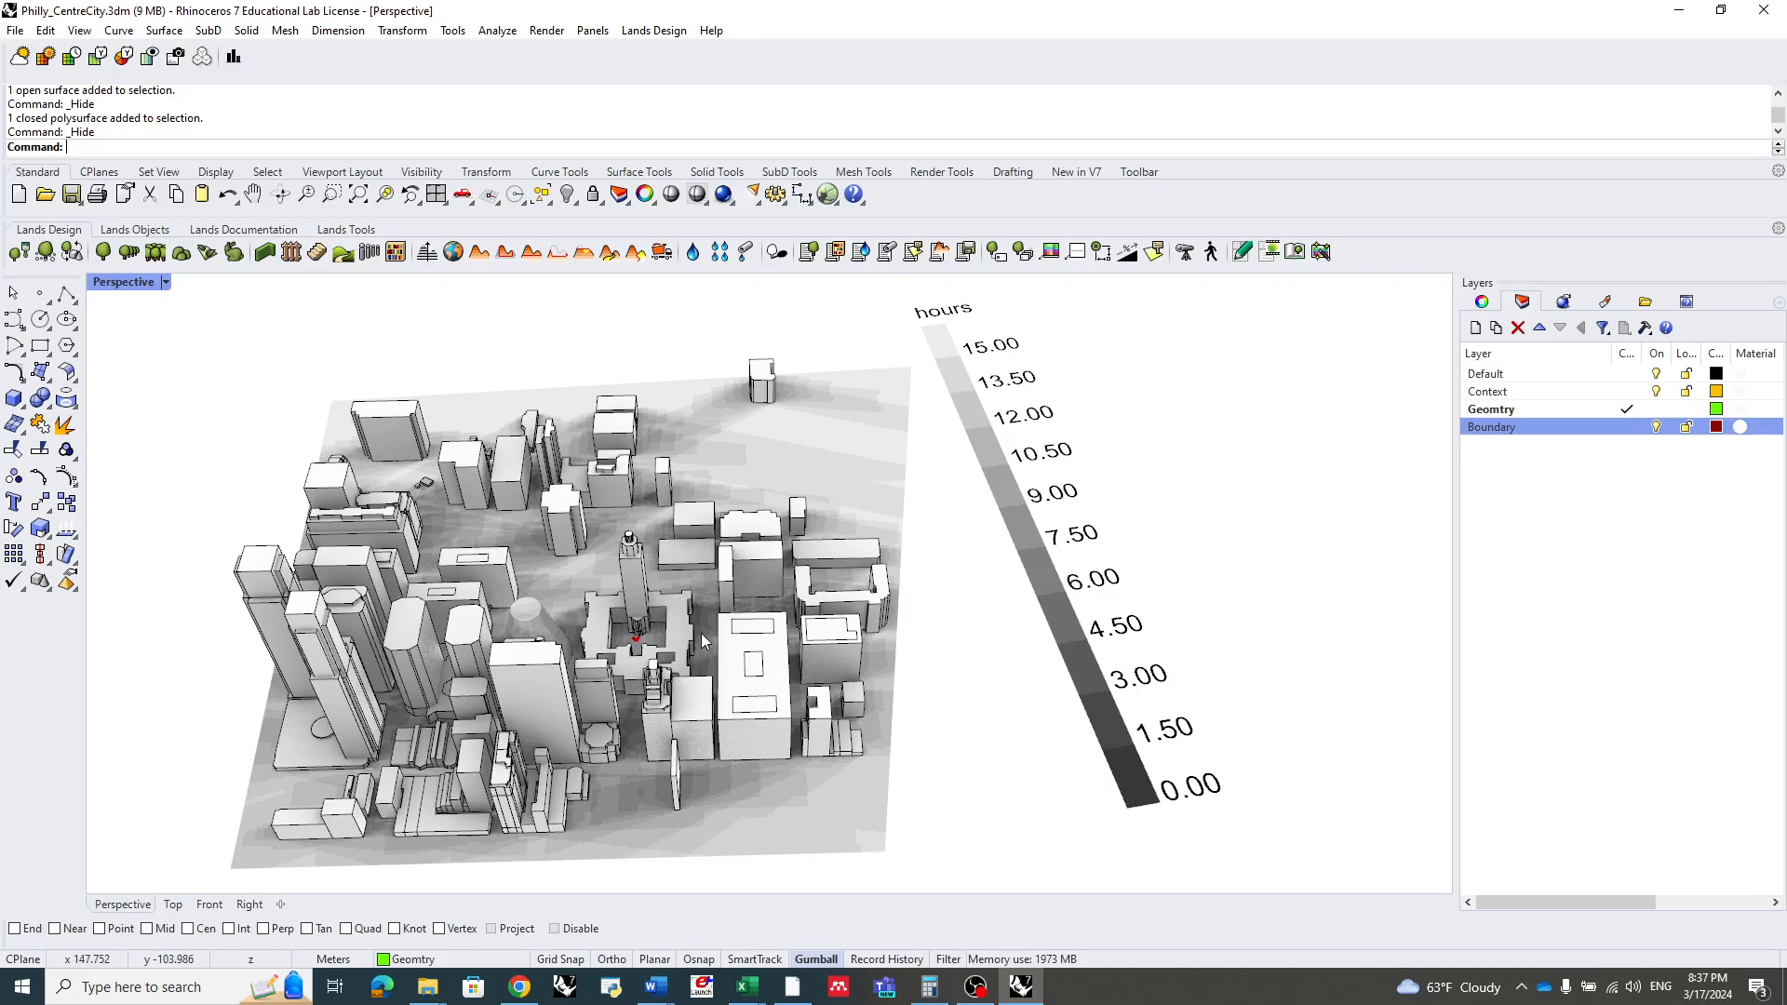
- Inspect the ground shading close up around the central tower's courtyard, the cone-shaped building and the open areas near the site's edge
{"action": "scroll", "coordinate": [688, 624], "scroll_direction": "up", "scroll_amount": 3}
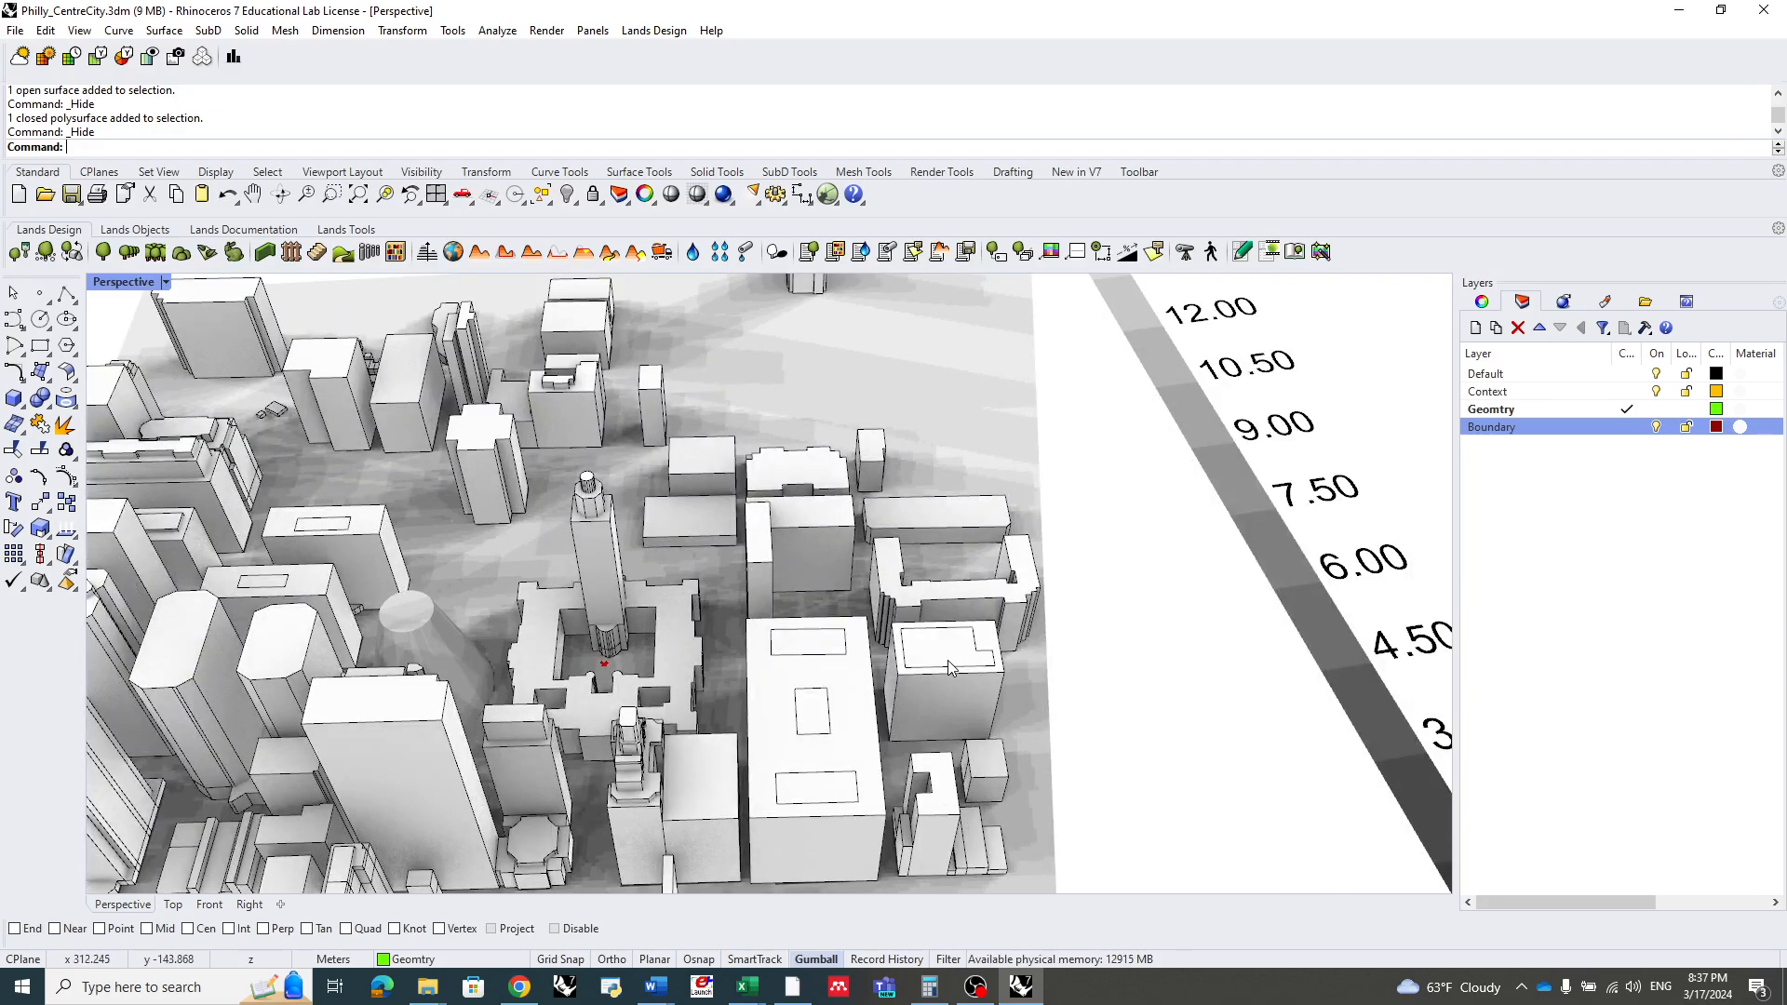
{"action": "right_click_drag", "start_coordinate": [627, 702], "coordinate": [548, 718]}
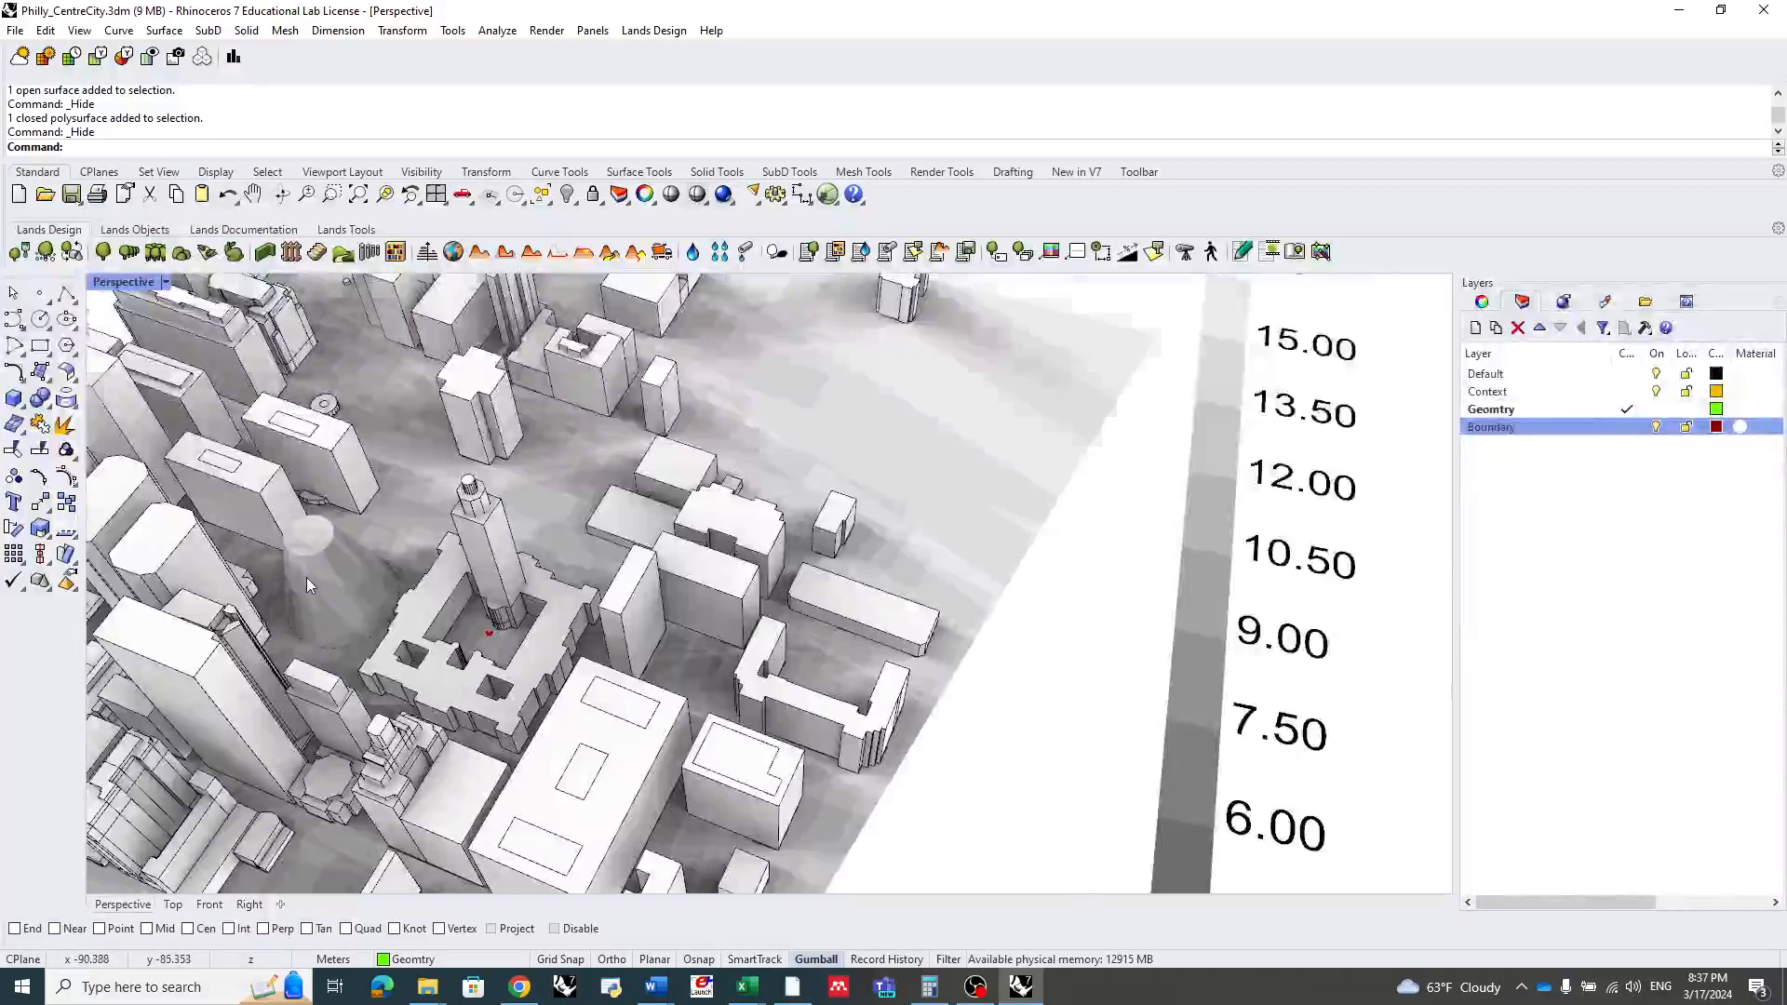
{"action": "scroll", "coordinate": [305, 577], "scroll_direction": "up", "scroll_amount": 3}
{"action": "scroll", "coordinate": [436, 585], "scroll_direction": "down", "scroll_amount": 5}
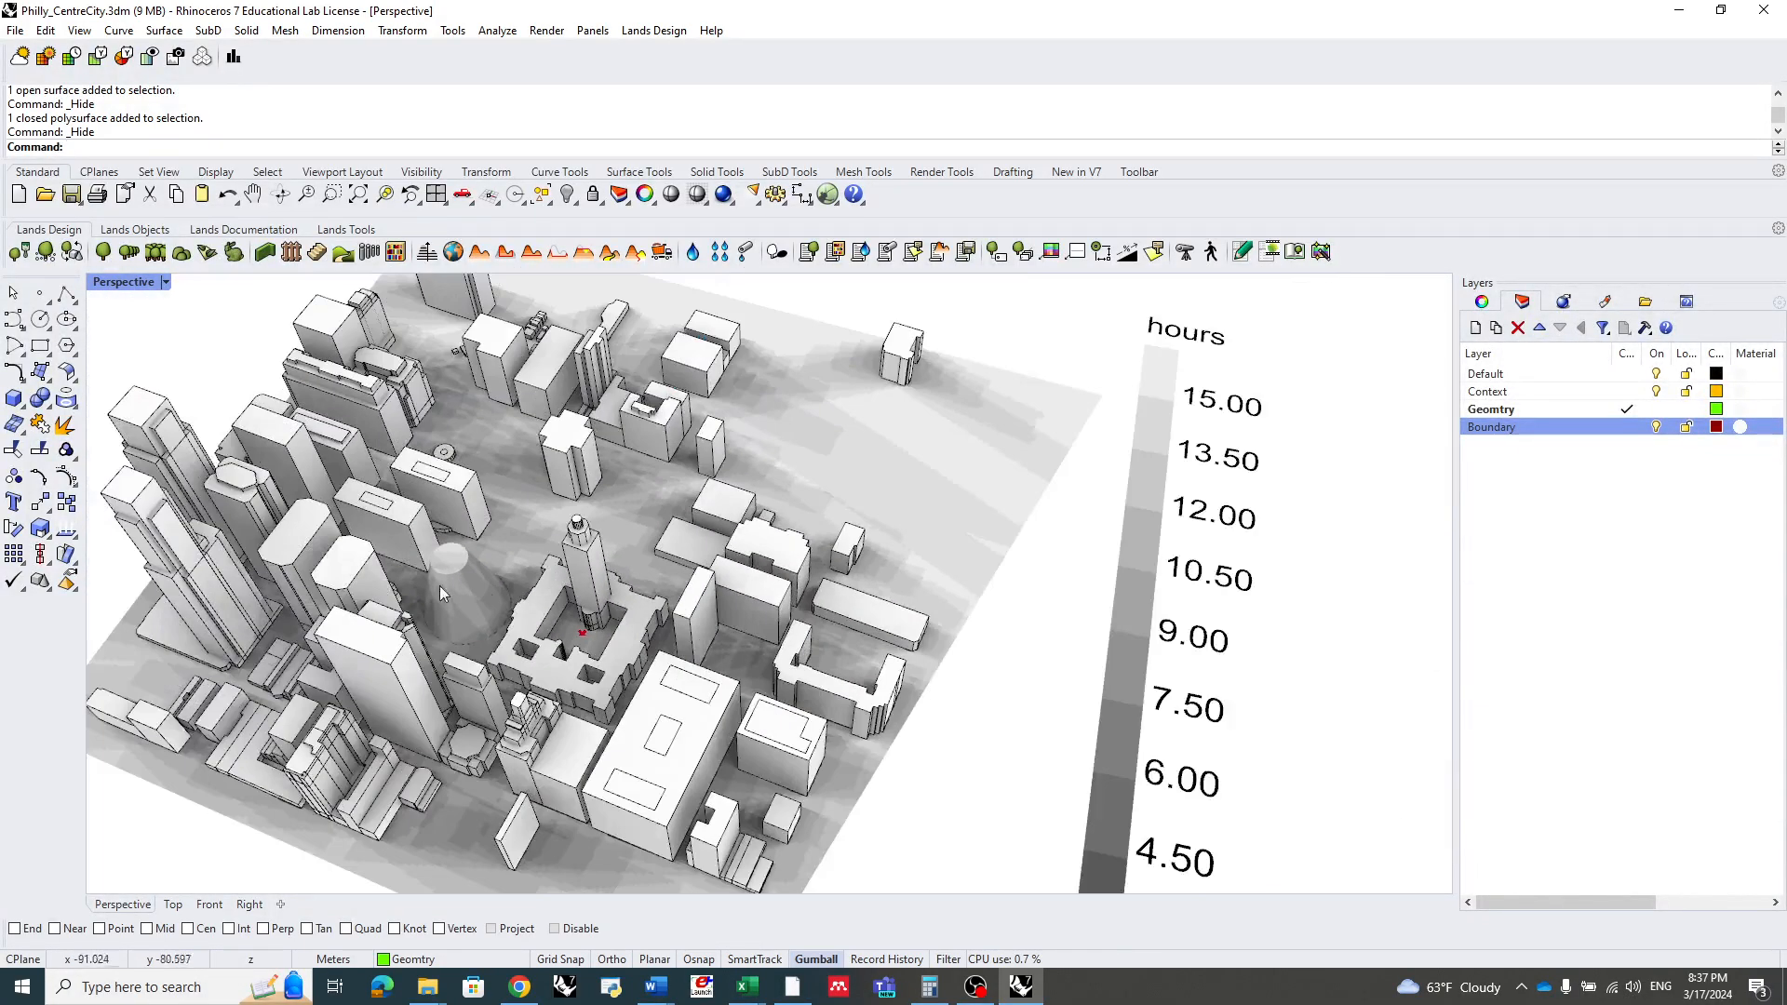
{"action": "scroll", "coordinate": [521, 596], "scroll_direction": "up", "scroll_amount": 8}
{"action": "scroll", "coordinate": [577, 689], "scroll_direction": "down", "scroll_amount": 5}
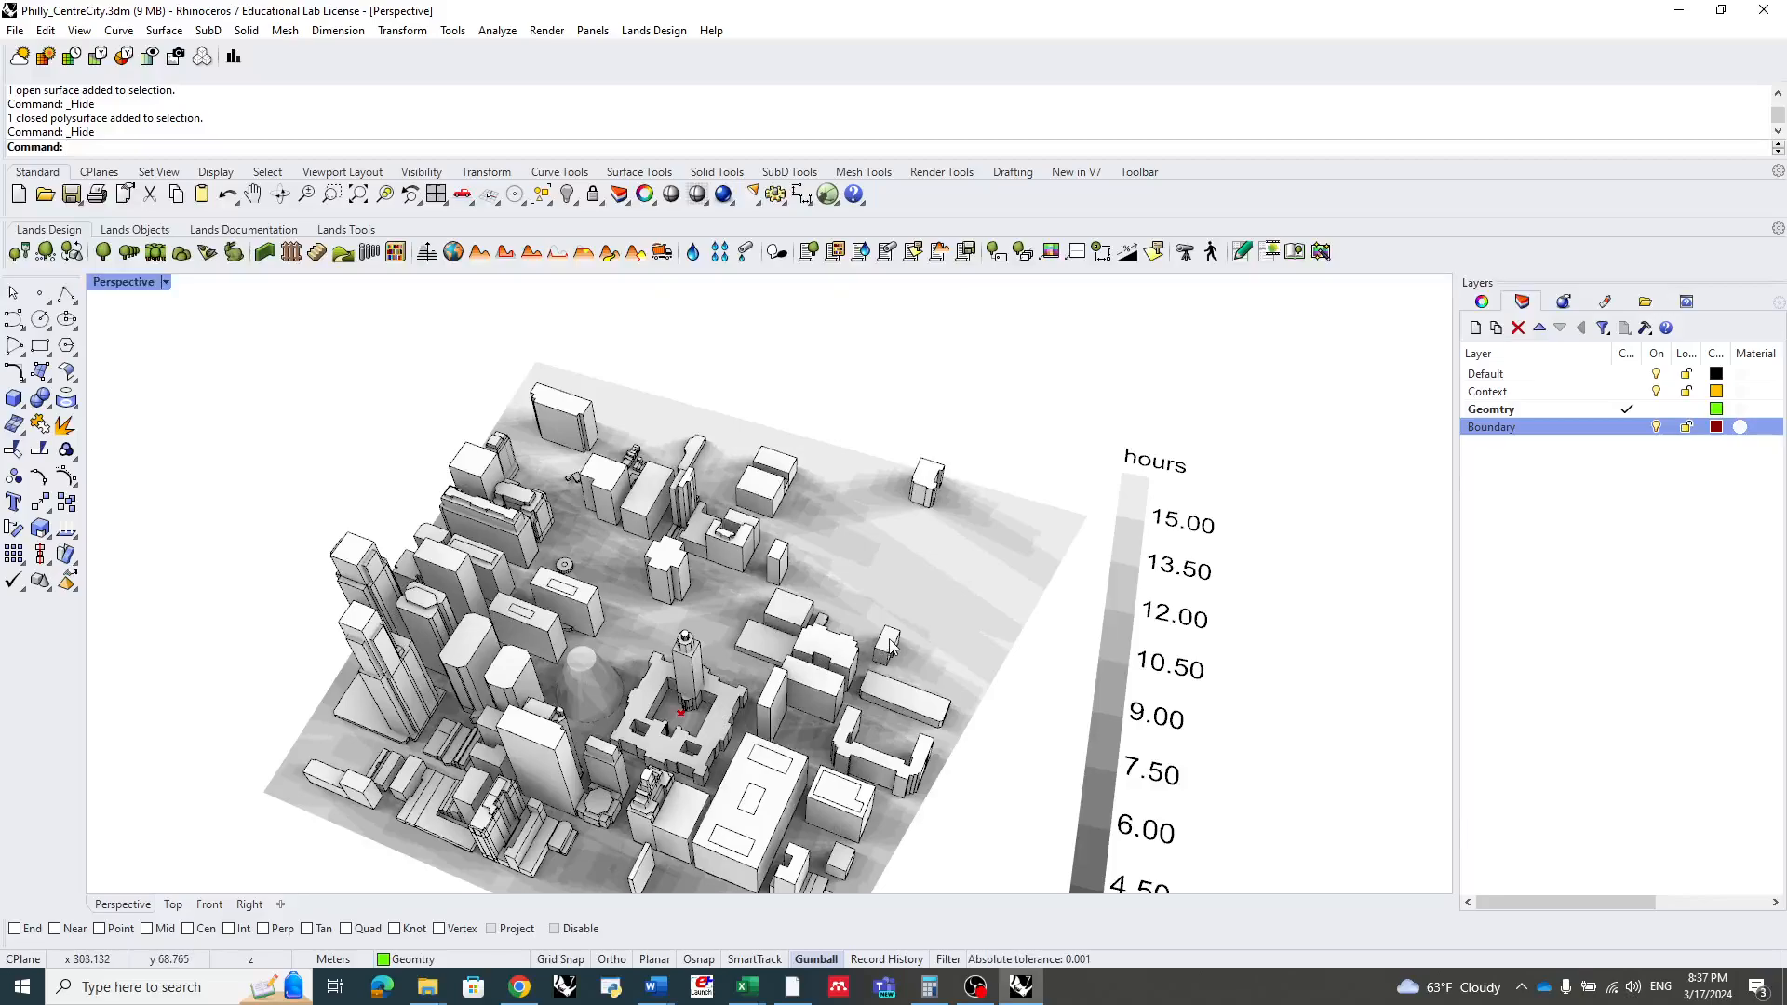
{"action": "scroll", "coordinate": [951, 557], "scroll_direction": "up", "scroll_amount": 3}
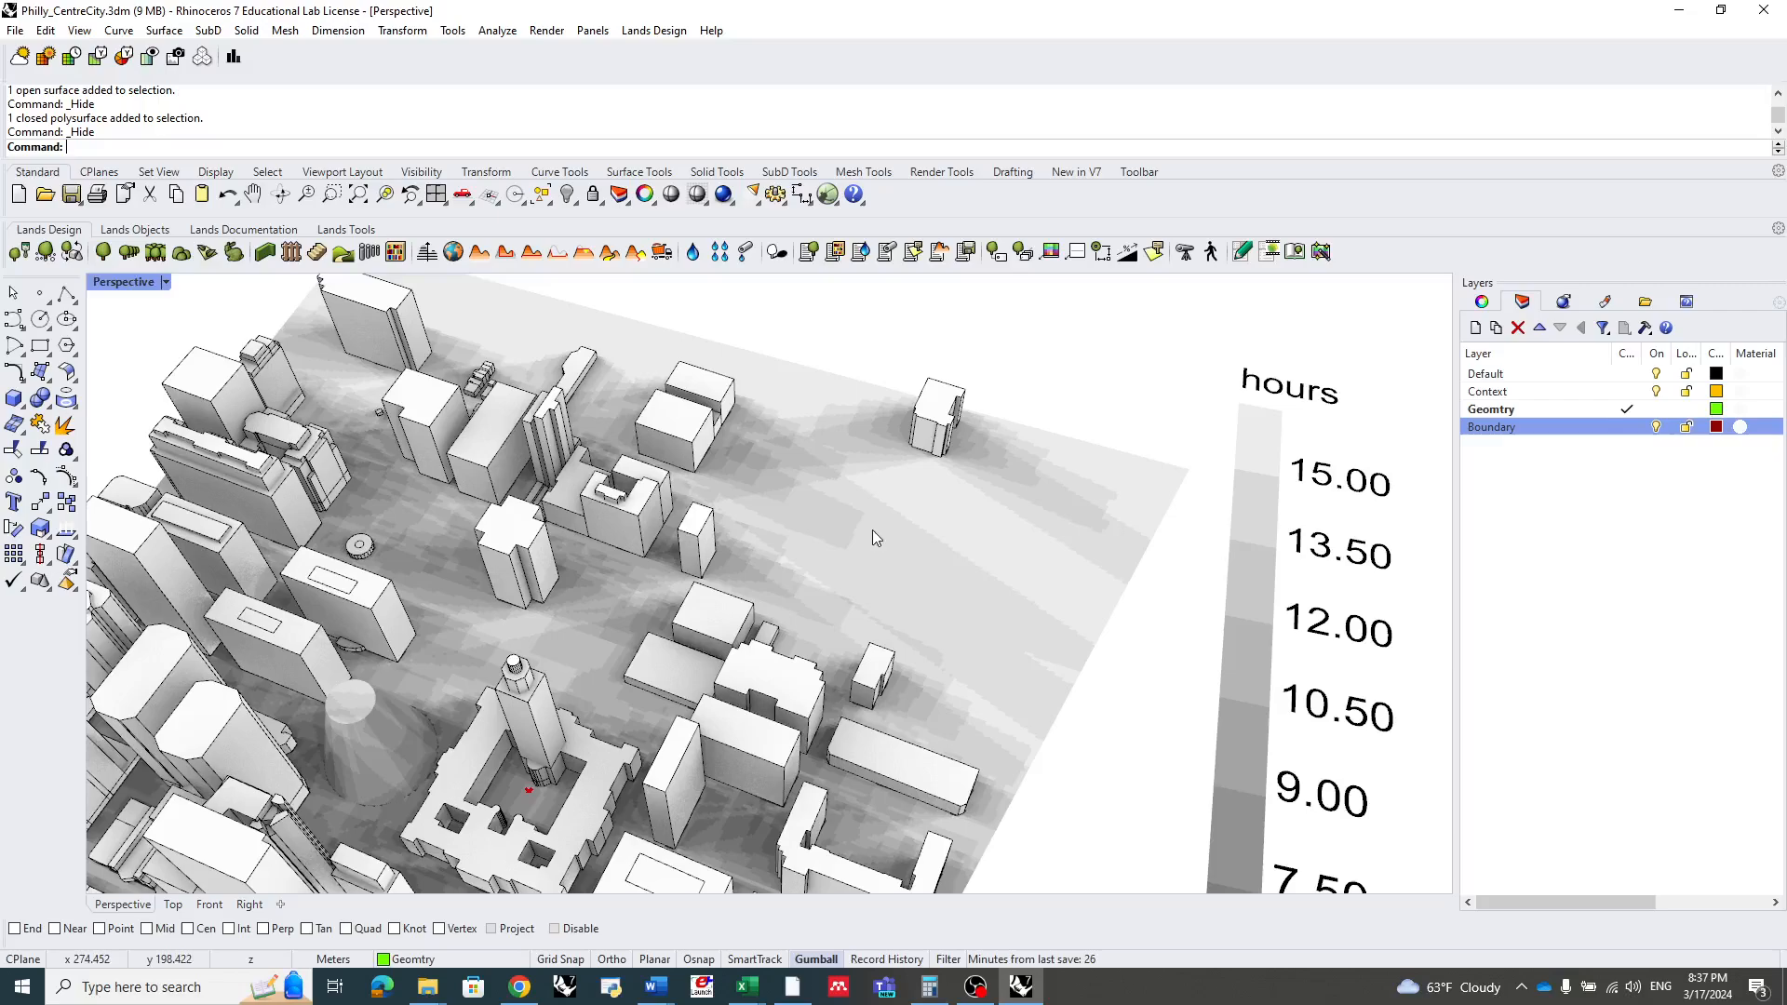
{"action": "scroll", "coordinate": [921, 545], "scroll_direction": "down", "scroll_amount": 4}
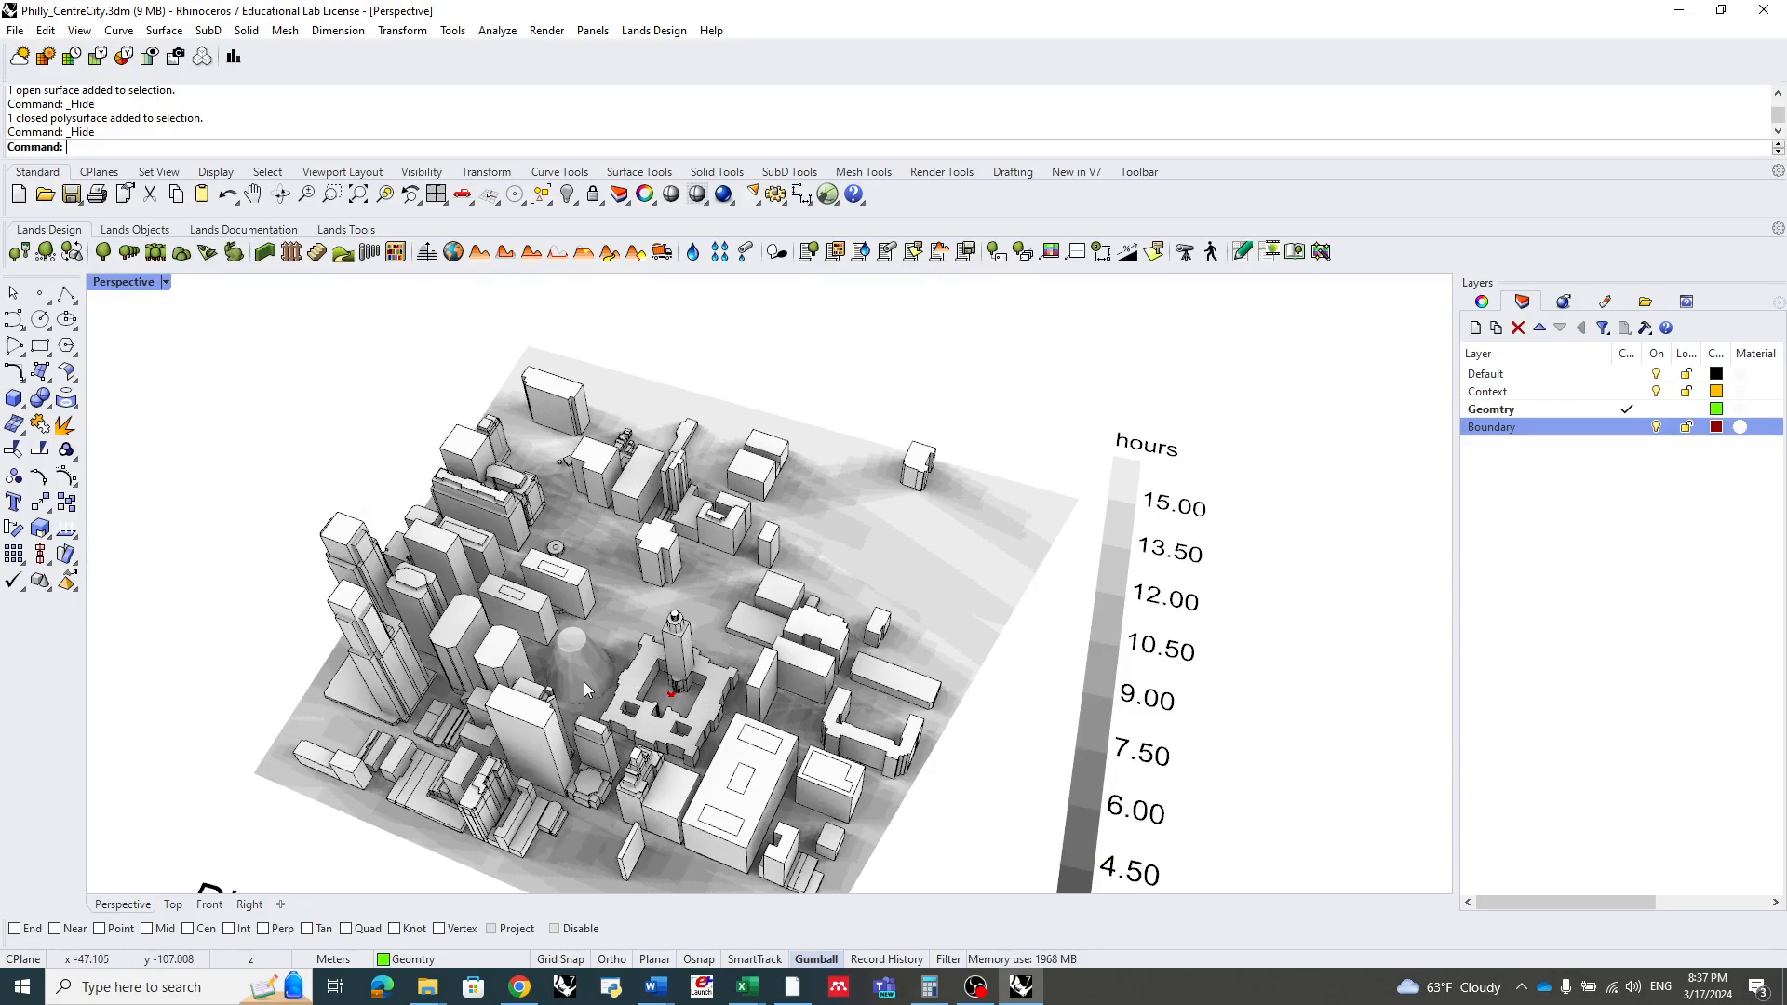
{"action": "scroll", "coordinate": [711, 721], "scroll_direction": "up", "scroll_amount": 6}
{"action": "scroll", "coordinate": [711, 721], "scroll_direction": "up", "scroll_amount": 2}
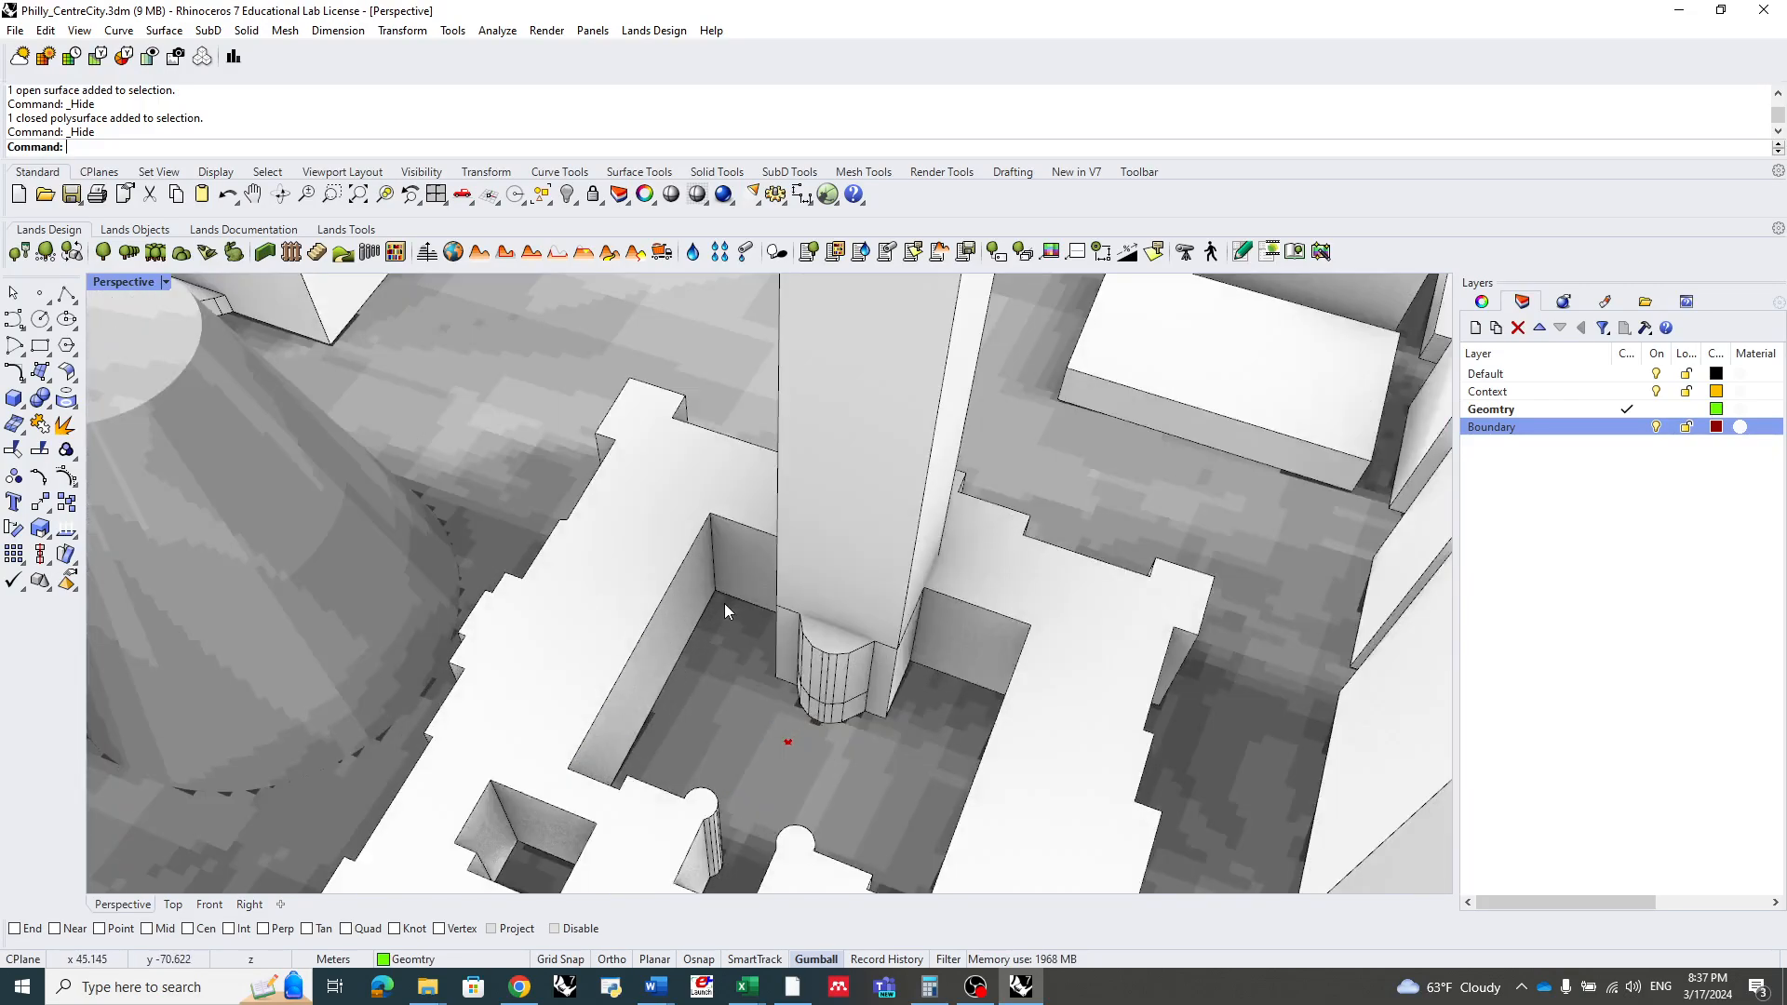
{"action": "scroll", "coordinate": [724, 610], "scroll_direction": "down", "scroll_amount": 5}
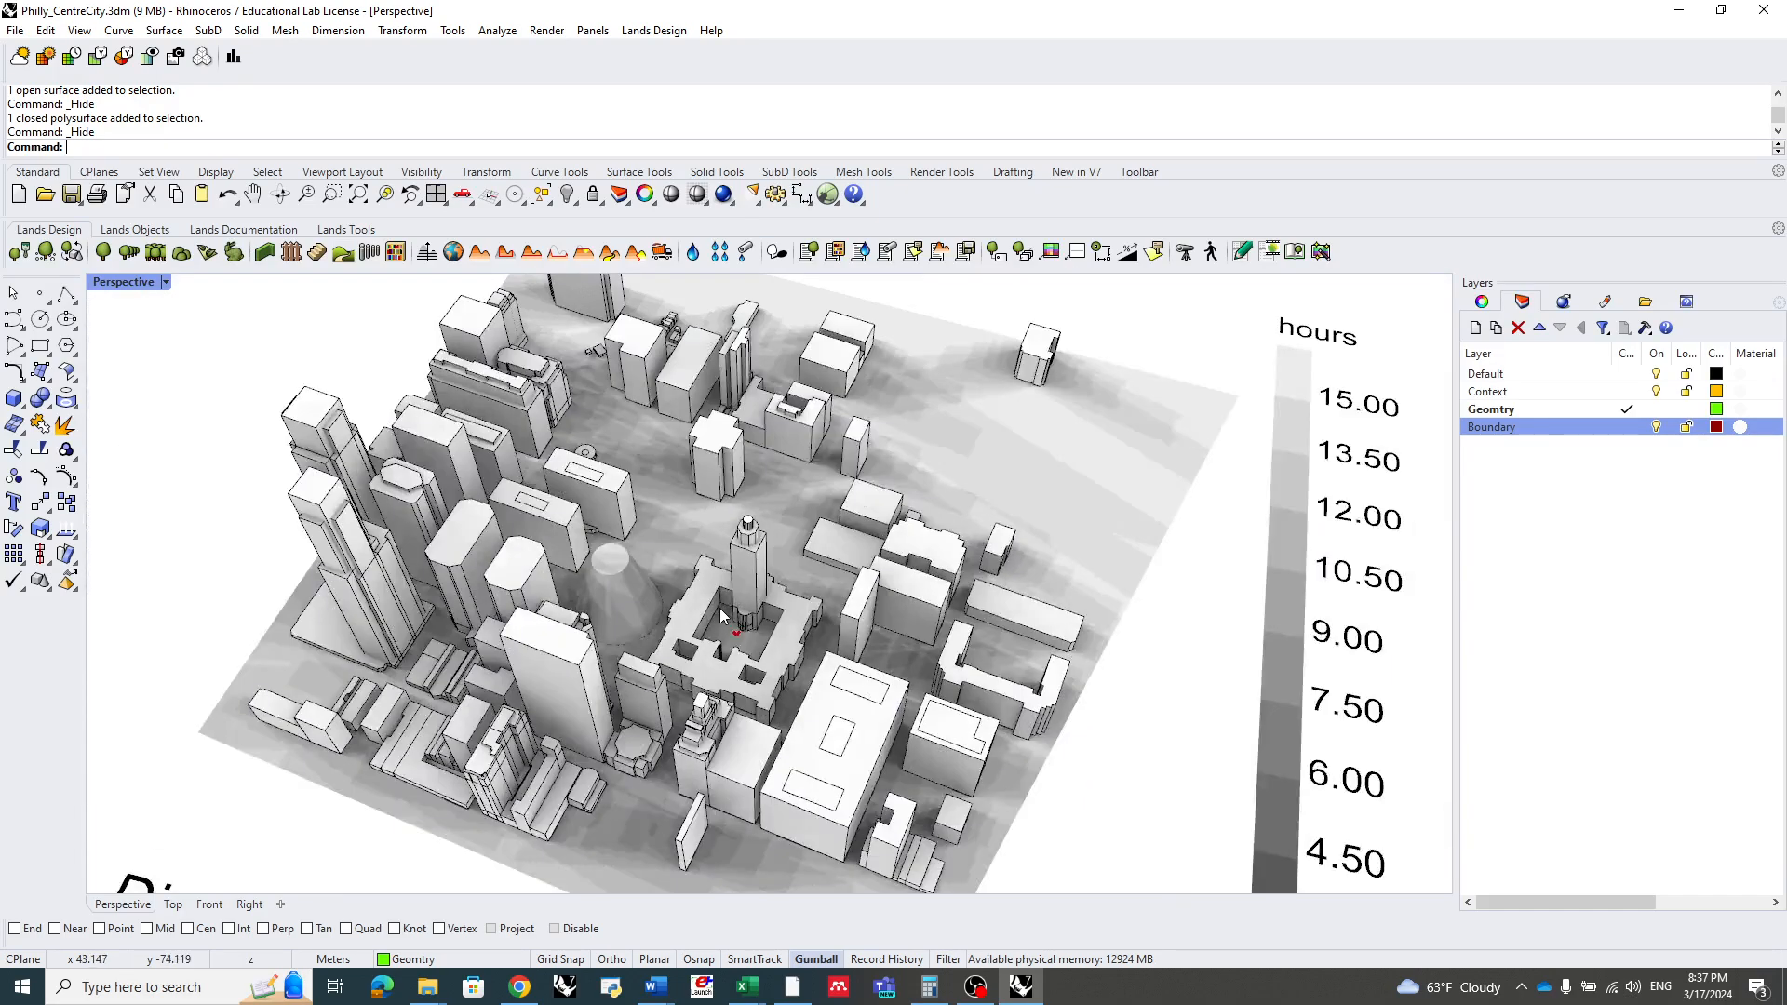
{"action": "scroll", "coordinate": [724, 612], "scroll_direction": "up", "scroll_amount": 2}
{"action": "scroll", "coordinate": [724, 613], "scroll_direction": "down", "scroll_amount": 3}
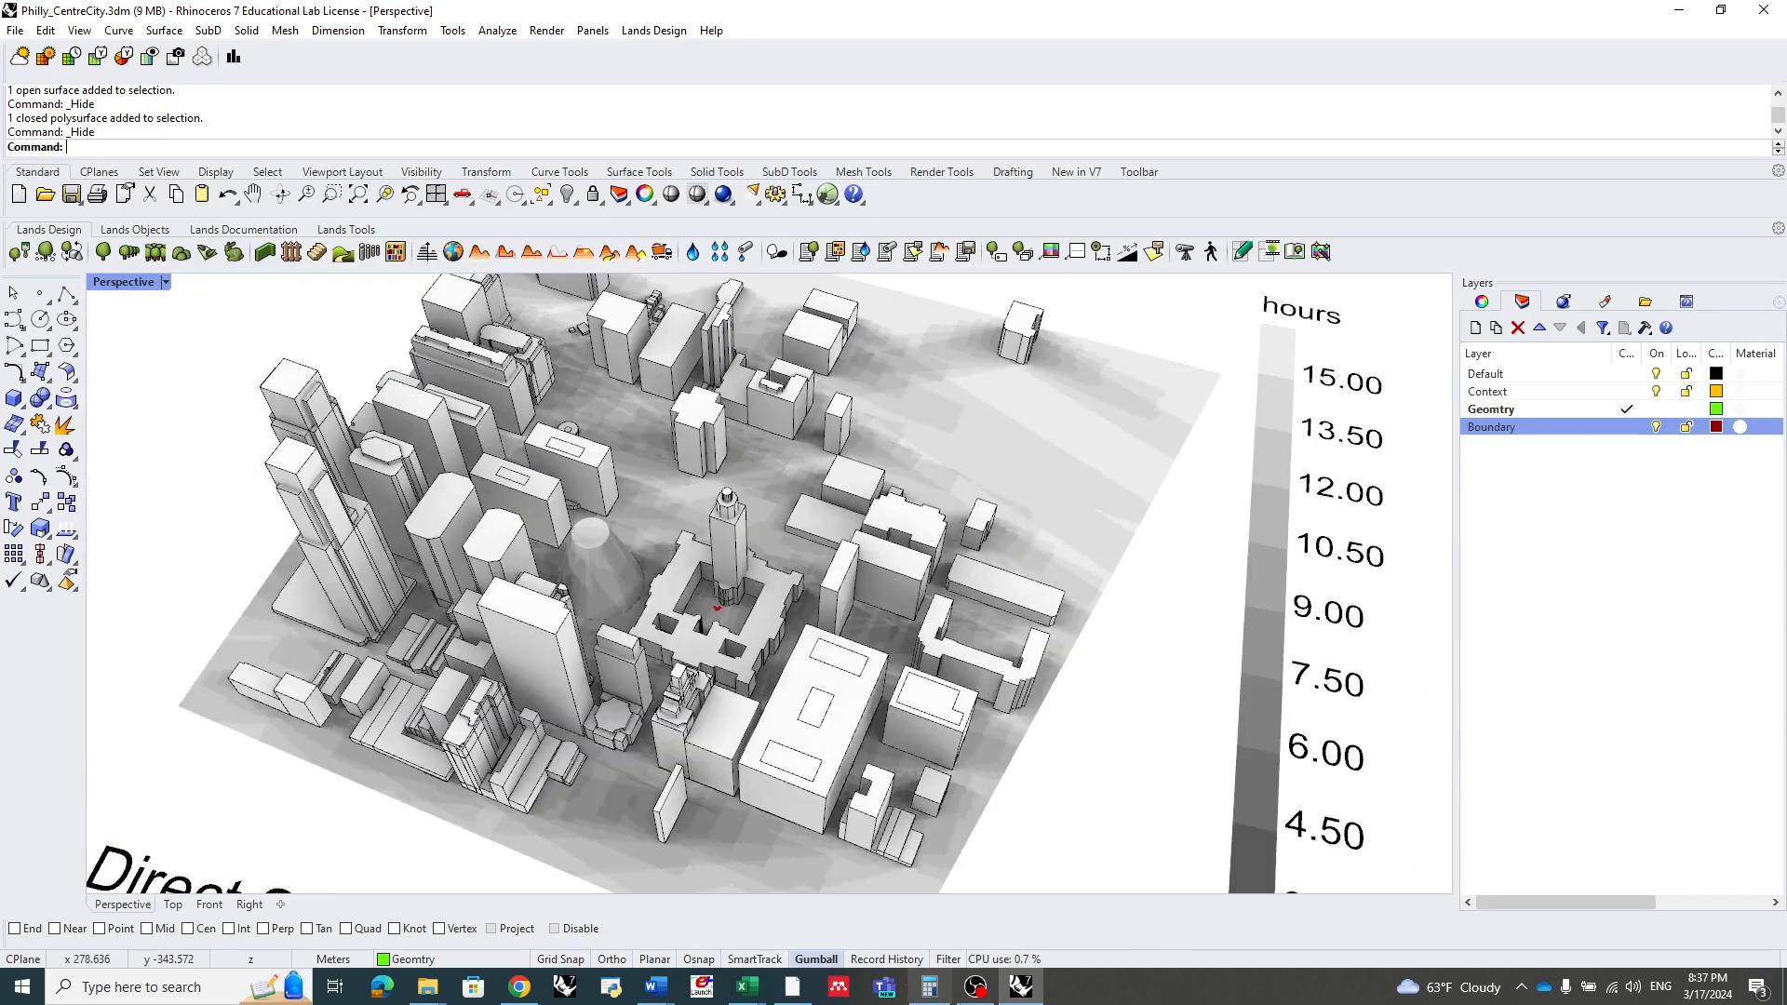
- Switch to Grasshopper and review the Color Range and Legend Parameters wiring alongside the shaded city model
{"action": "left_click", "coordinate": [1024, 985]}
{"action": "left_click", "coordinate": [1021, 986]}
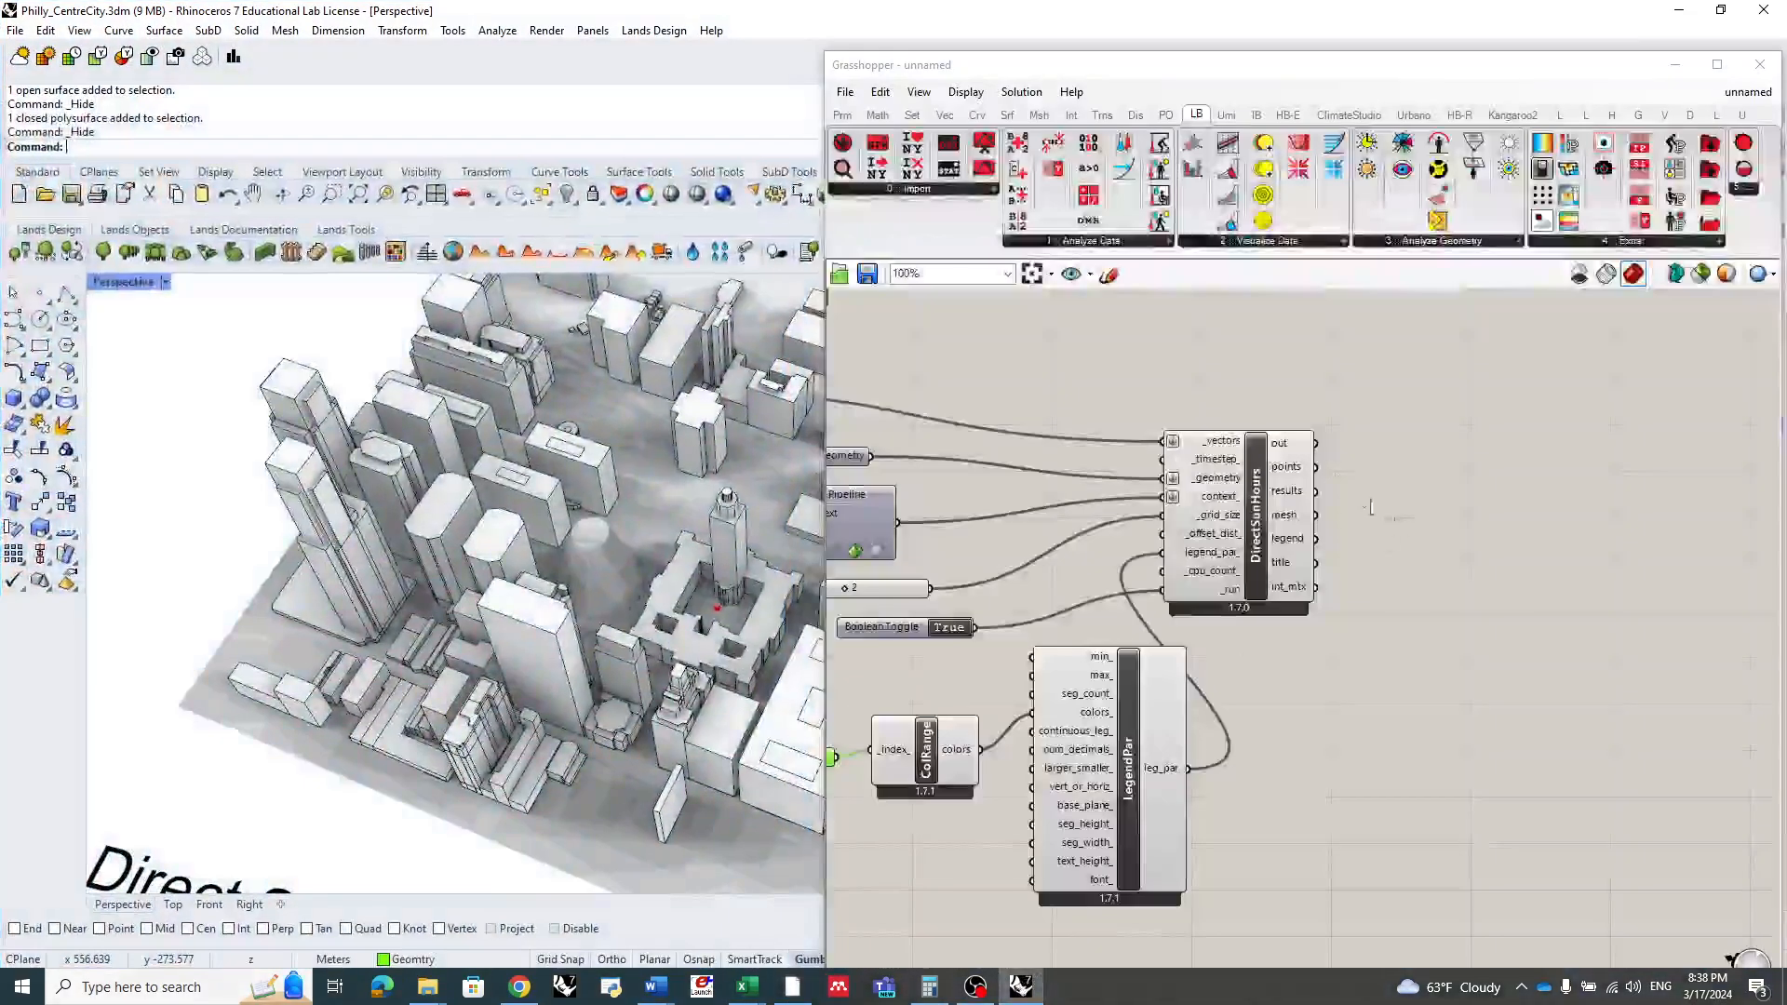
{"action": "scroll", "coordinate": [1074, 584], "scroll_direction": "up", "scroll_amount": 5}
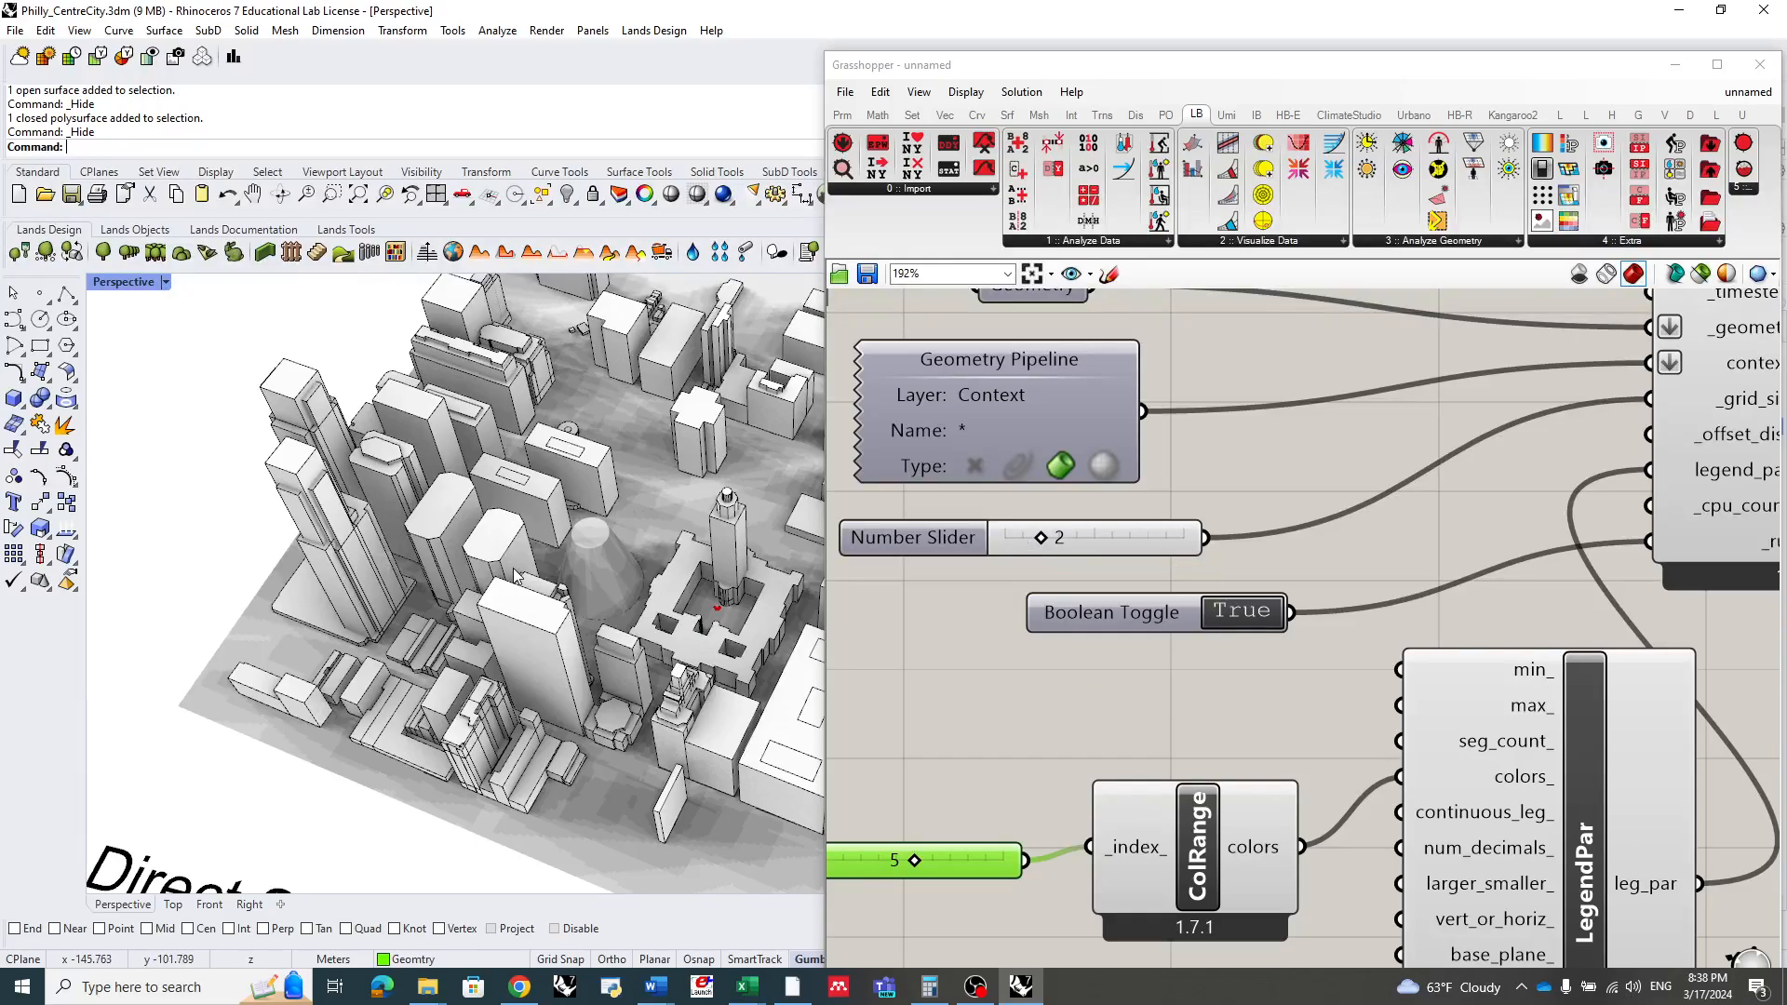
{"action": "scroll", "coordinate": [515, 566], "scroll_direction": "down", "scroll_amount": 3}
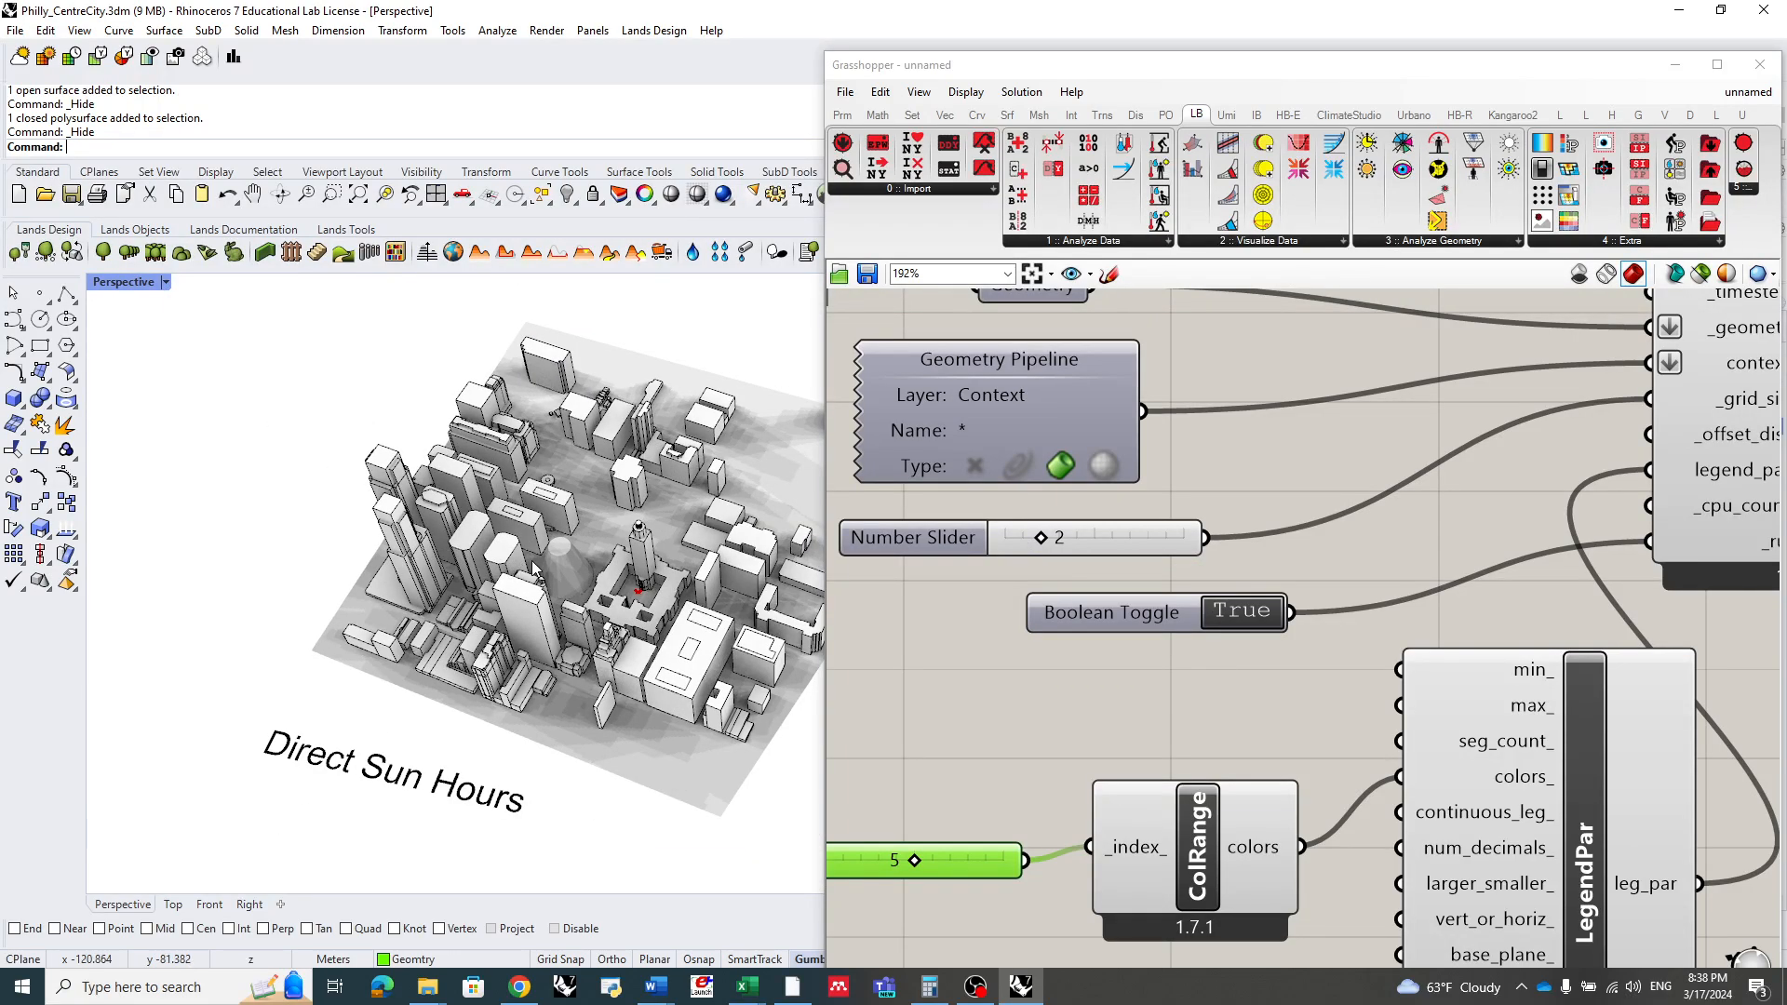
{"action": "scroll", "coordinate": [591, 470], "scroll_direction": "up", "scroll_amount": 3}
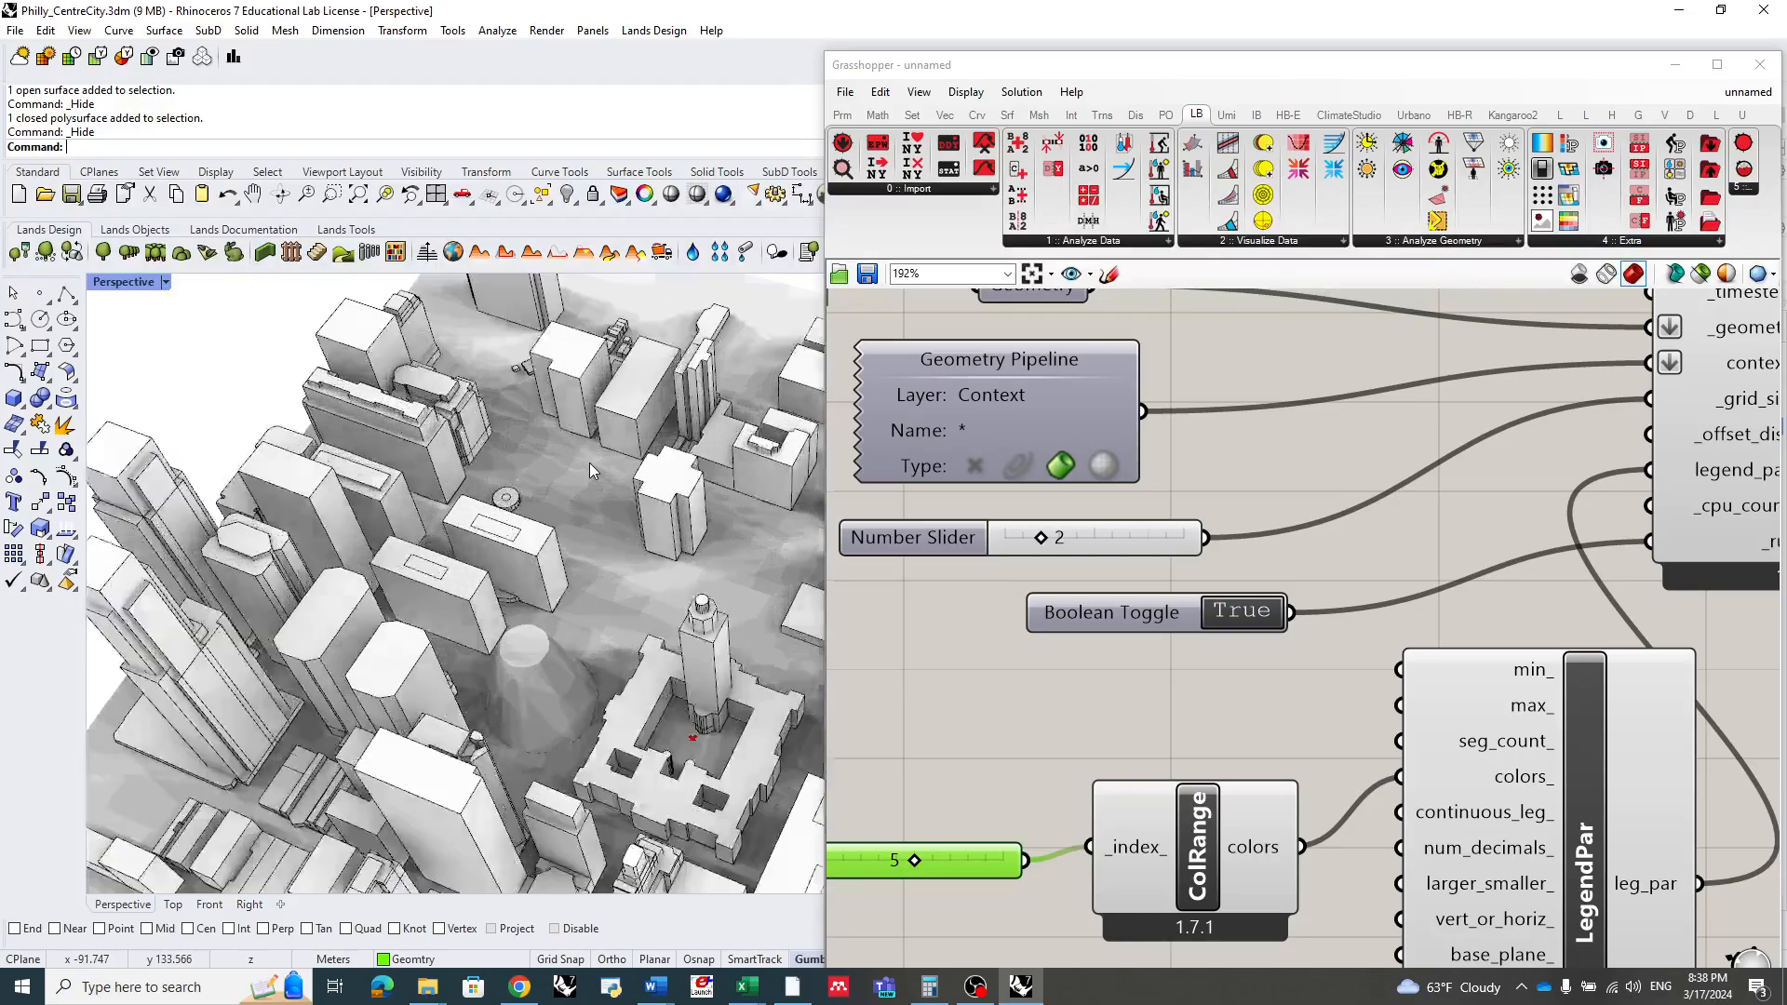
{"action": "scroll", "coordinate": [591, 470], "scroll_direction": "down", "scroll_amount": 3}
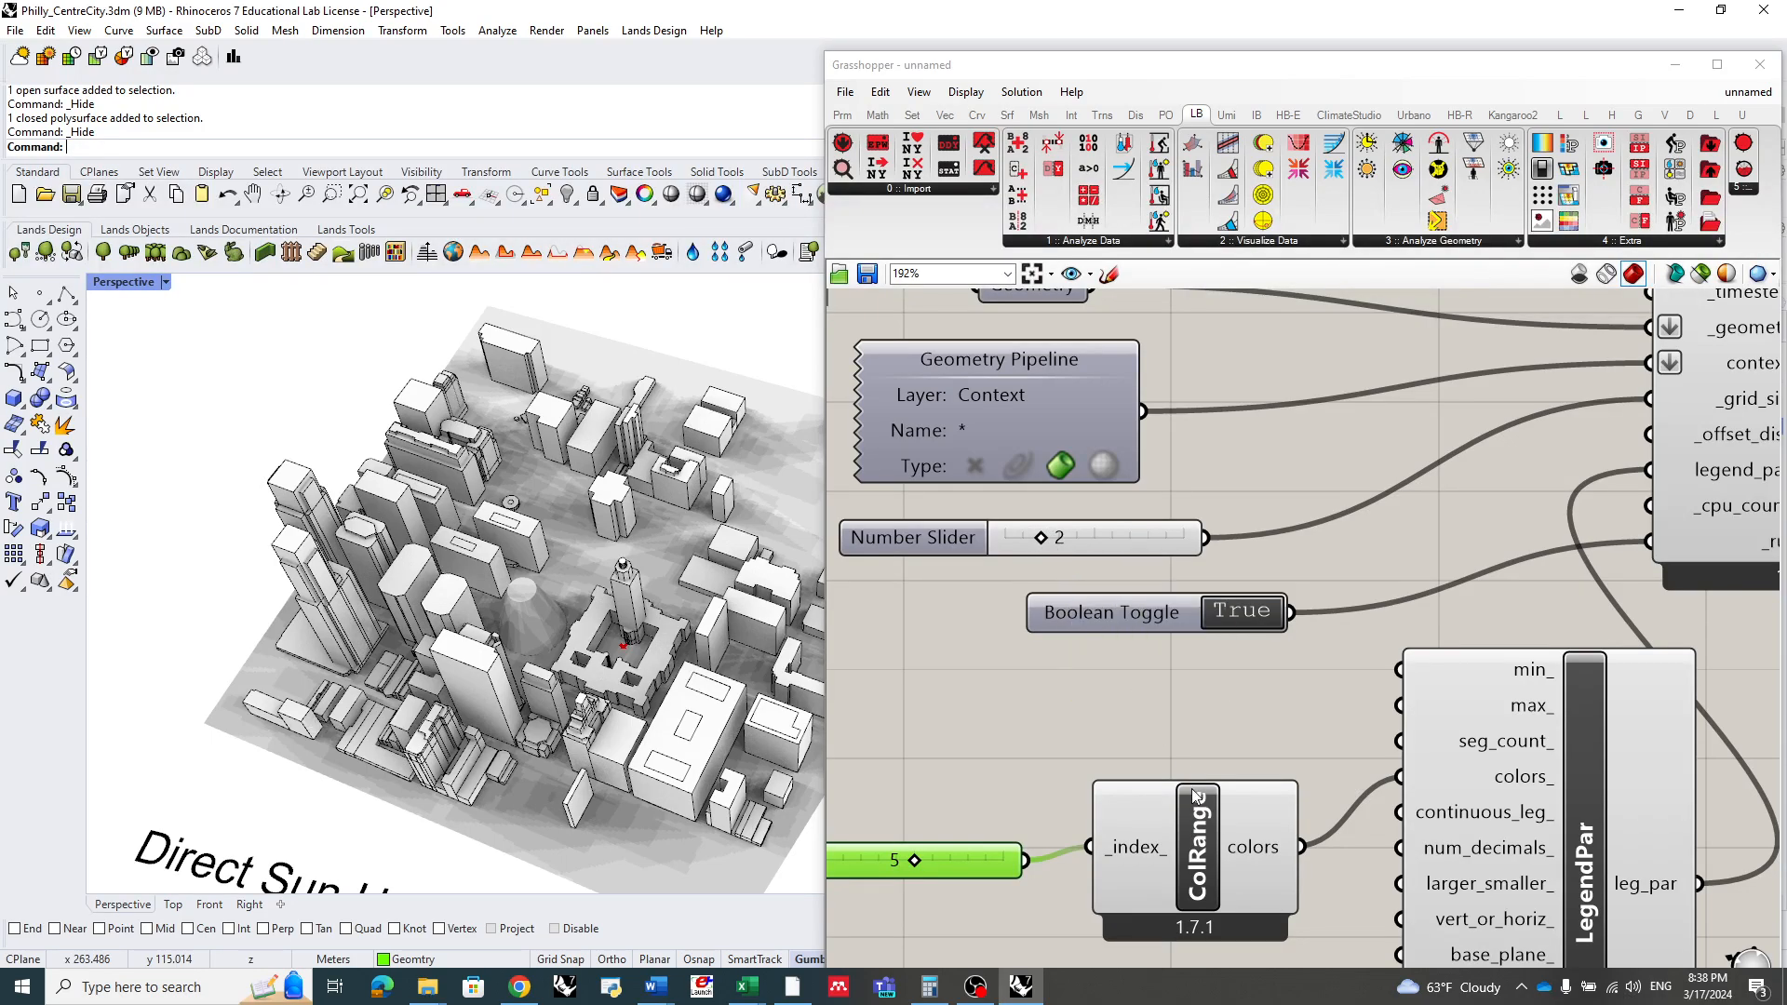
- Compare the complete sun hours map and legend with a close view of the shading between the central buildings
{"action": "left_click", "coordinate": [976, 988]}
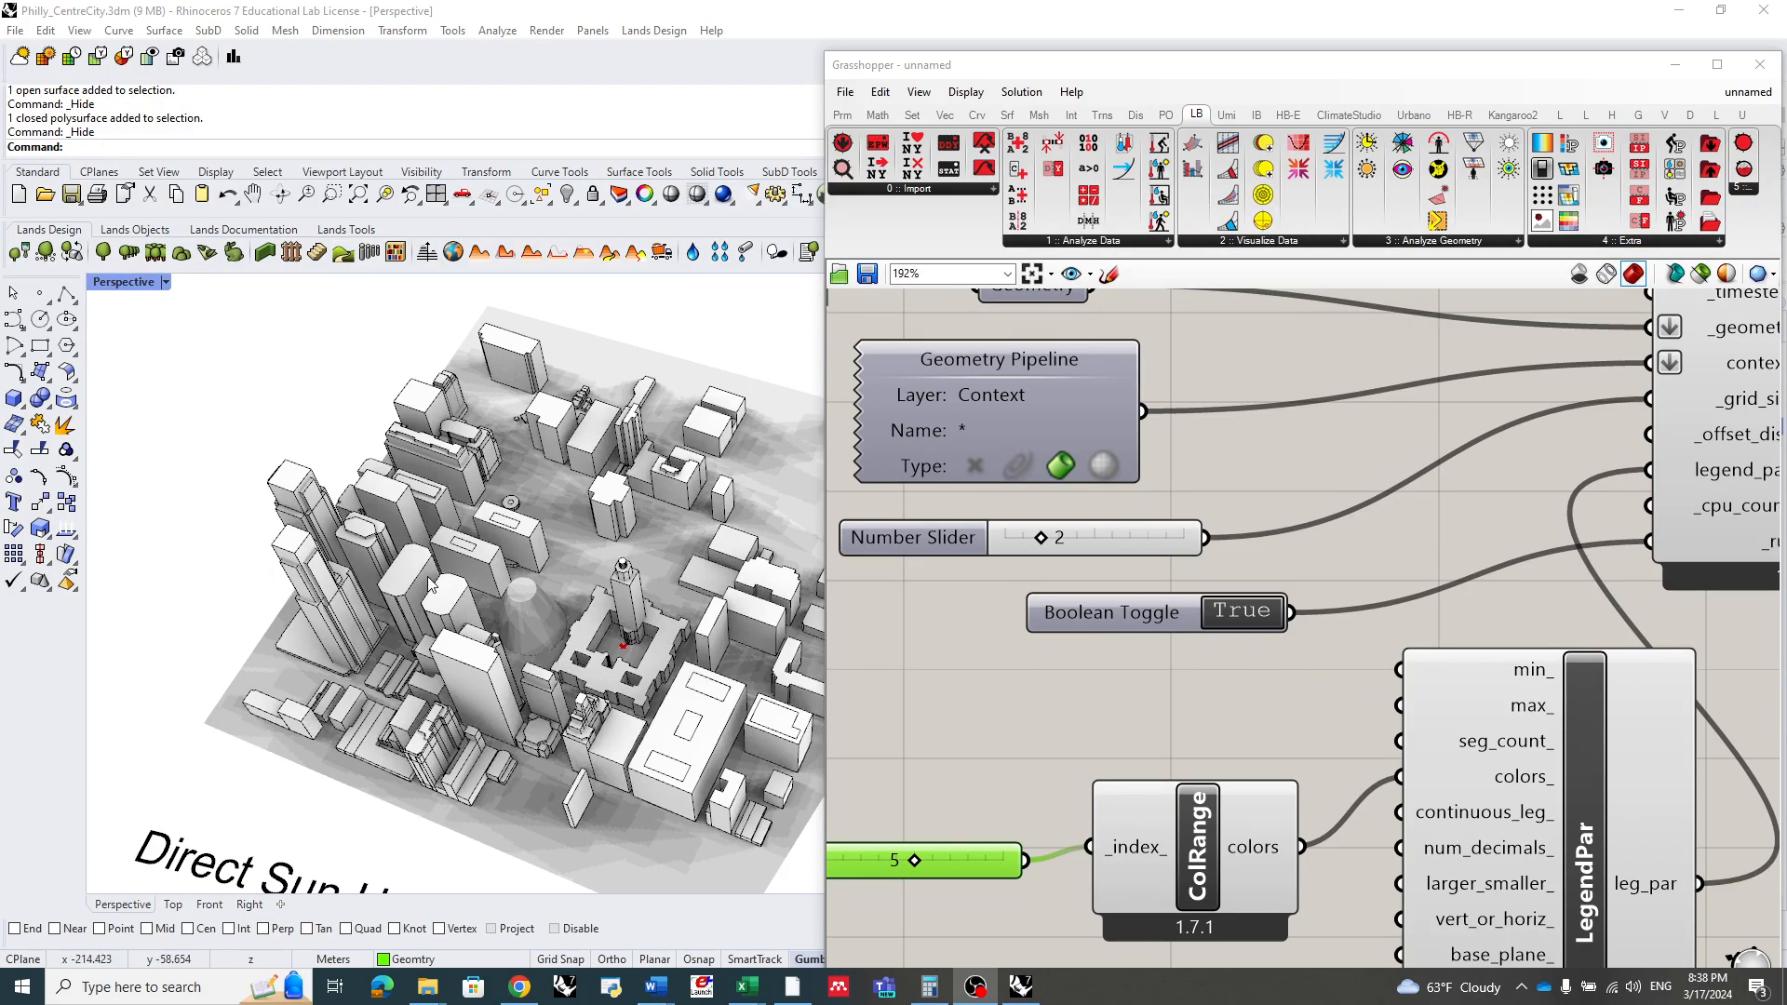
{"action": "scroll", "coordinate": [524, 577], "scroll_direction": "down", "scroll_amount": 5}
{"action": "scroll", "coordinate": [525, 577], "scroll_direction": "up", "scroll_amount": 3}
{"action": "scroll", "coordinate": [524, 577], "scroll_direction": "up", "scroll_amount": 4}
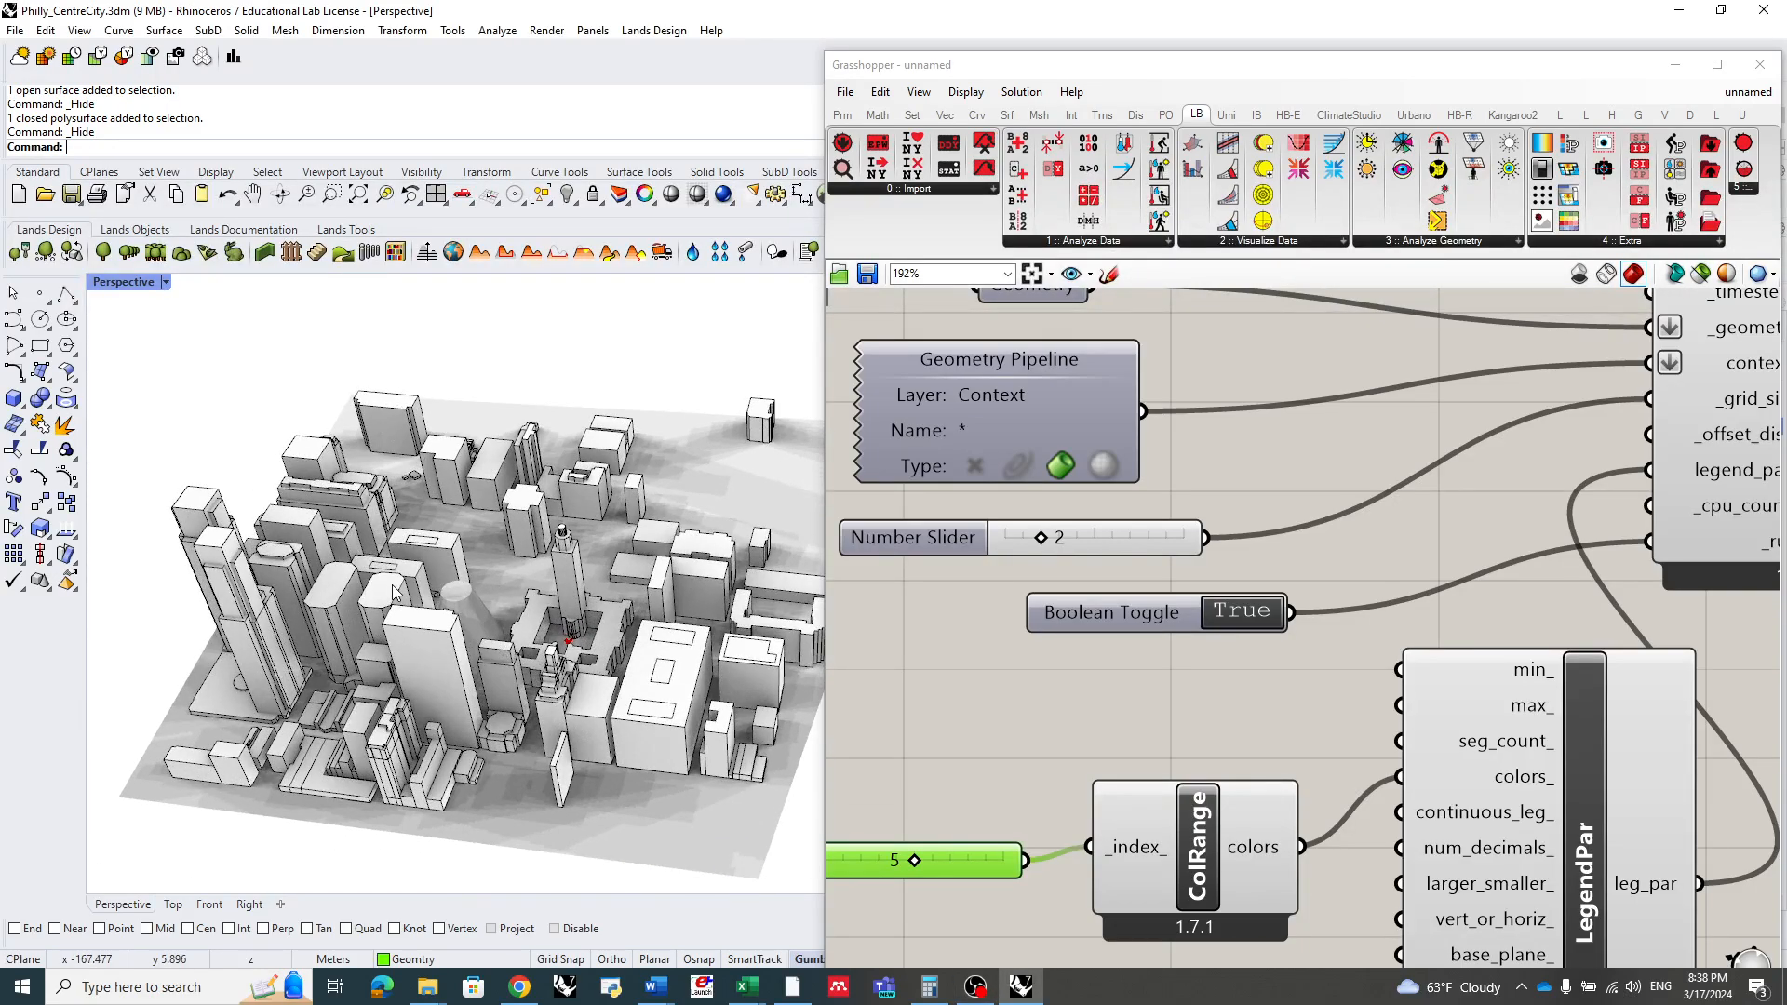
{"action": "scroll", "coordinate": [419, 594], "scroll_direction": "down", "scroll_amount": 5}
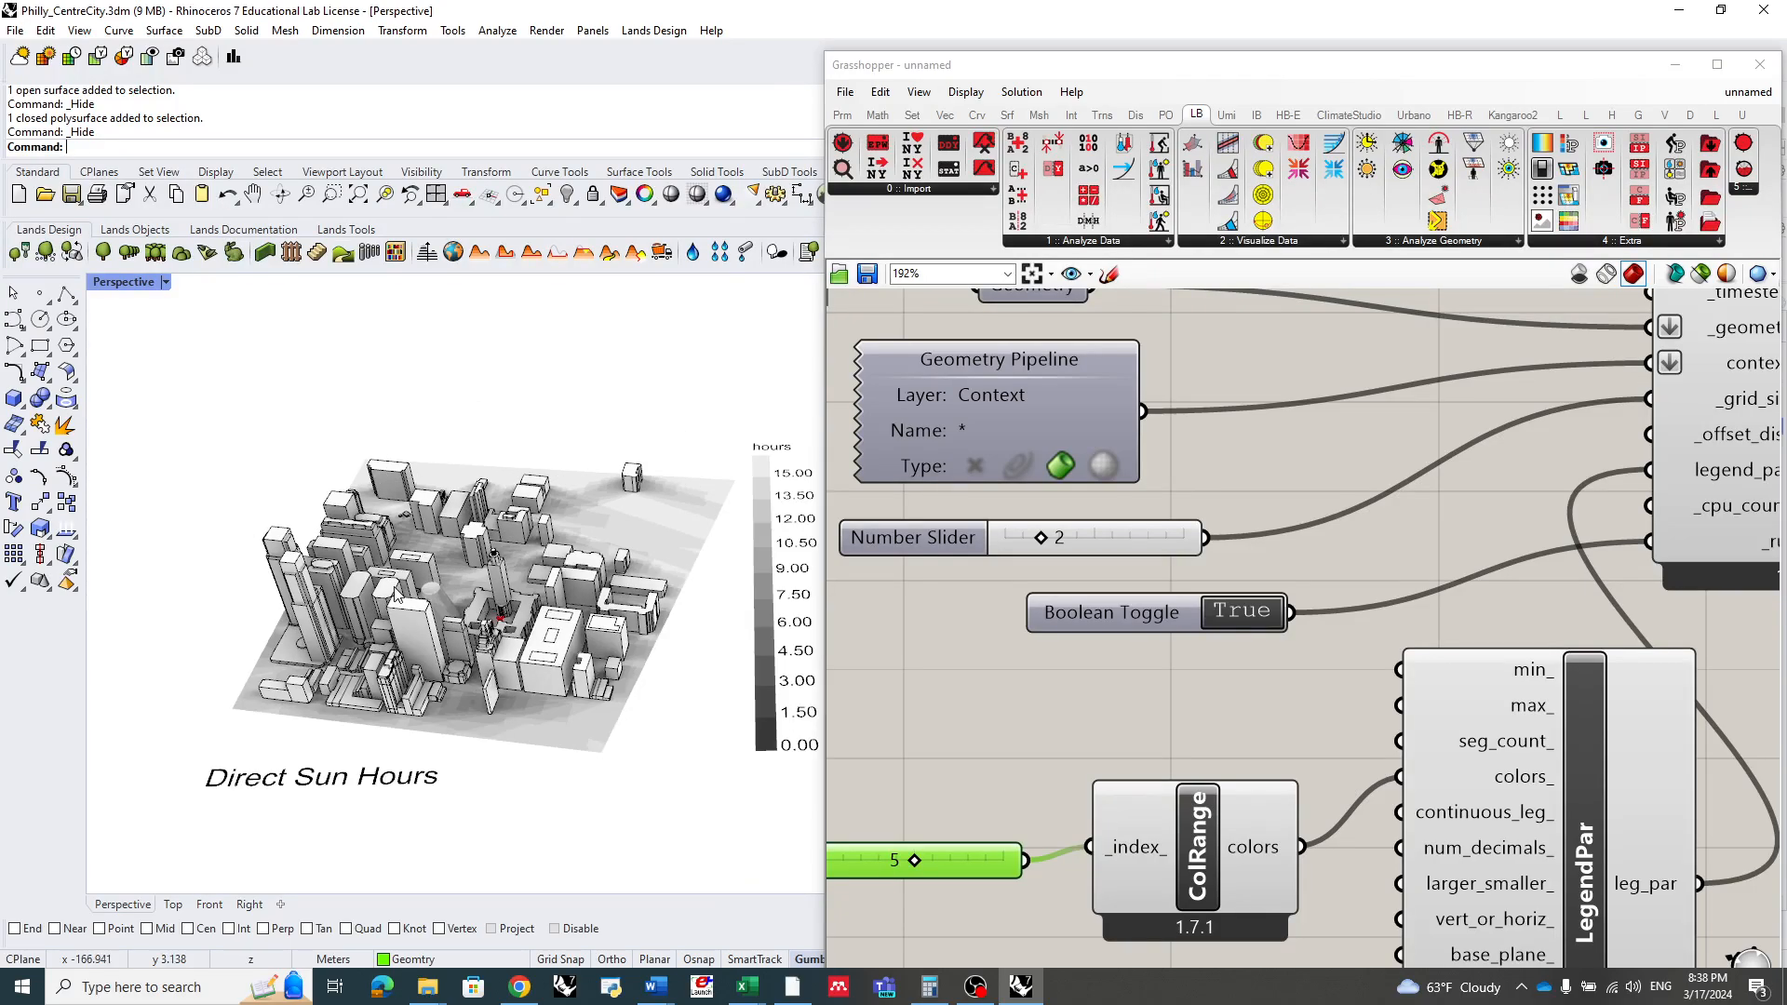
{"action": "scroll", "coordinate": [437, 594], "scroll_direction": "up", "scroll_amount": 7}
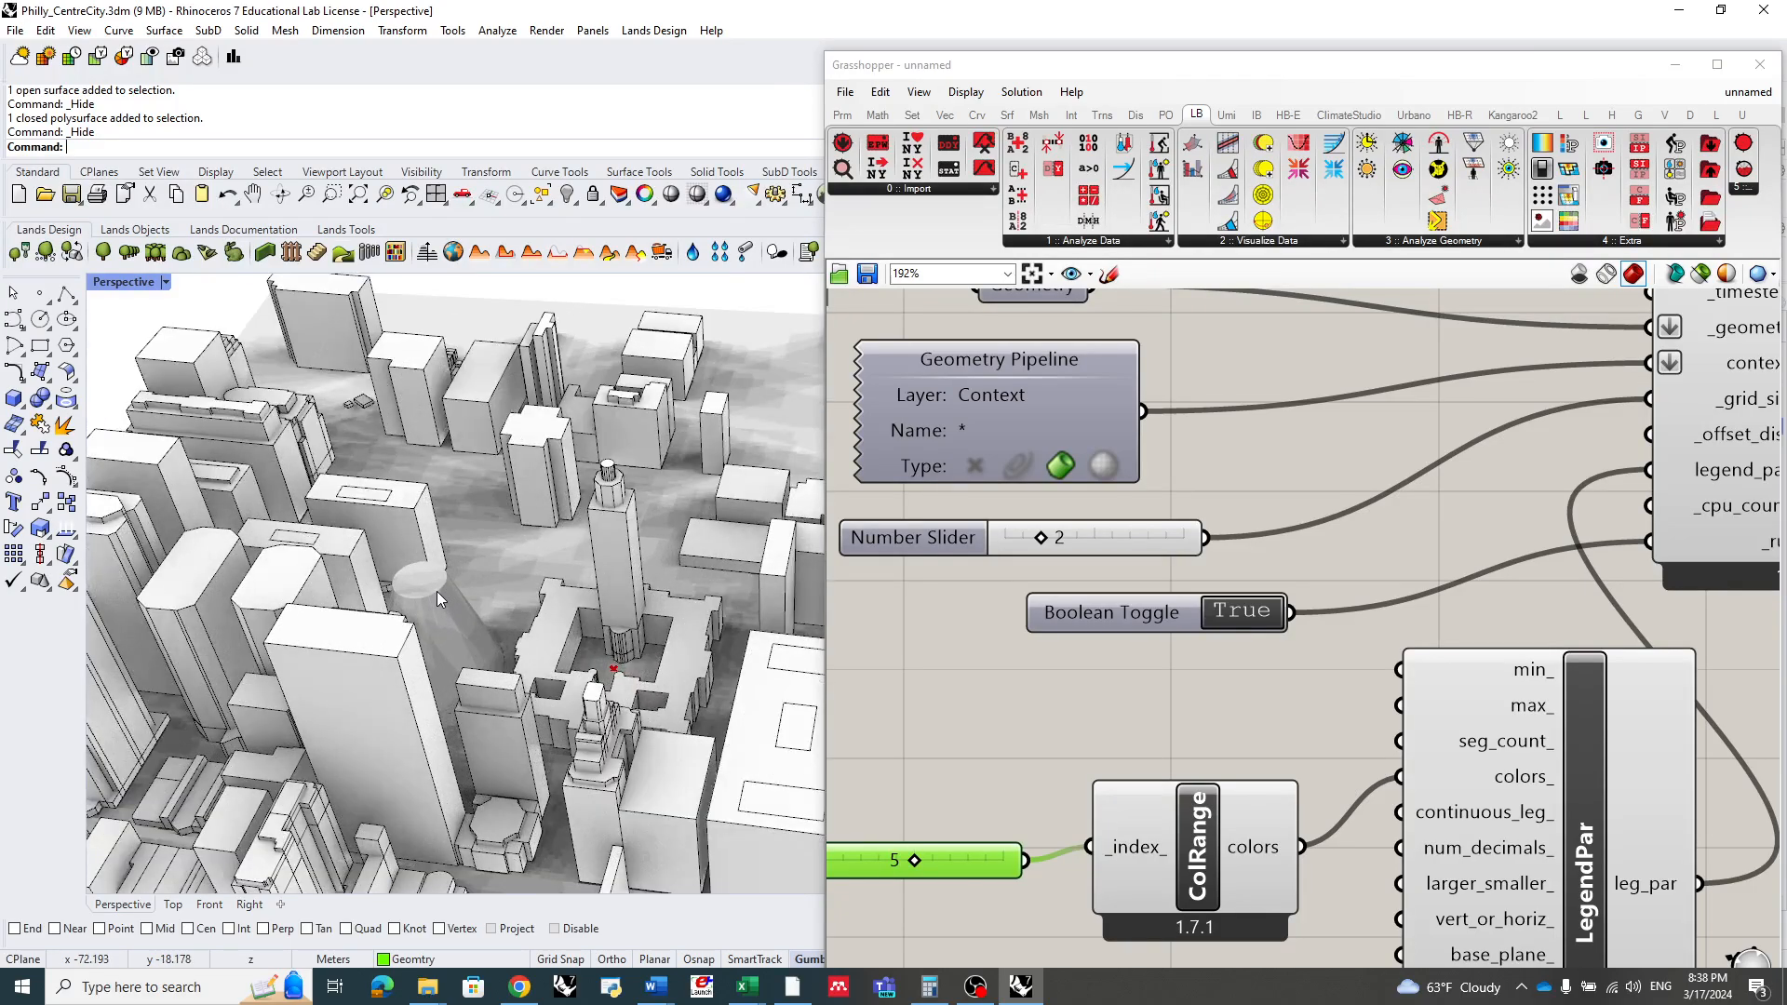
{"action": "scroll", "coordinate": [438, 592], "scroll_direction": "down", "scroll_amount": 5}
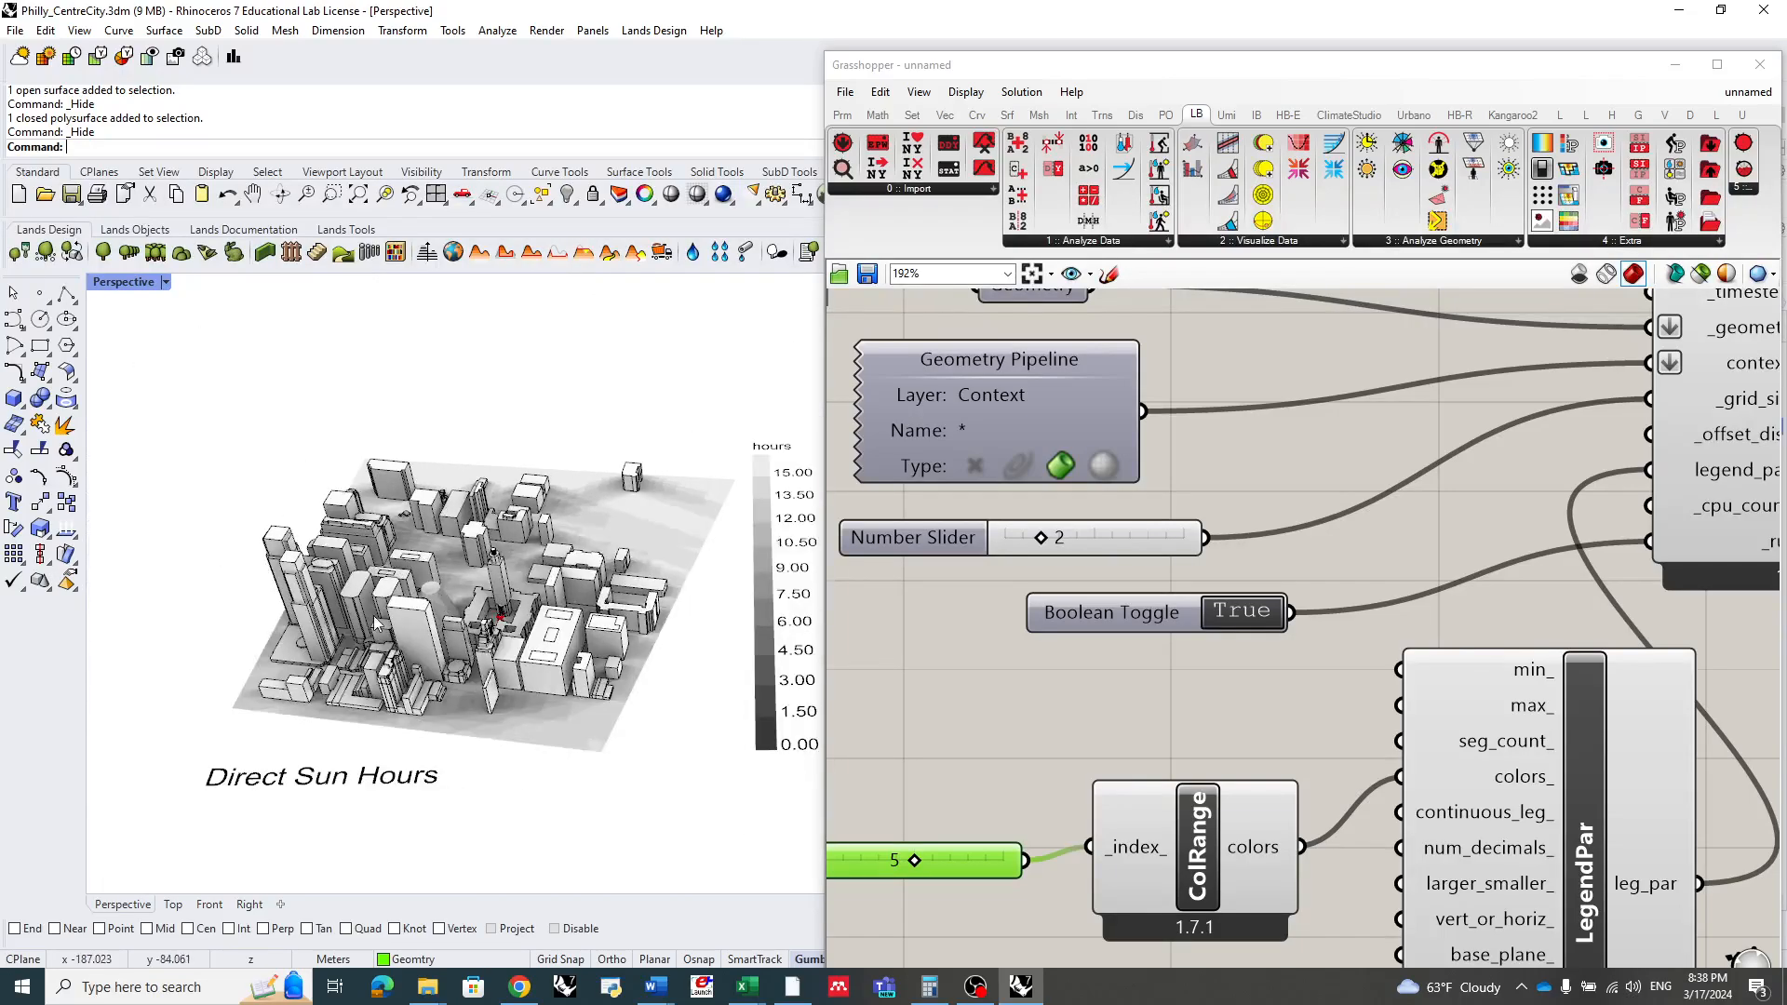
{"action": "scroll", "coordinate": [631, 620], "scroll_direction": "up", "scroll_amount": 2}
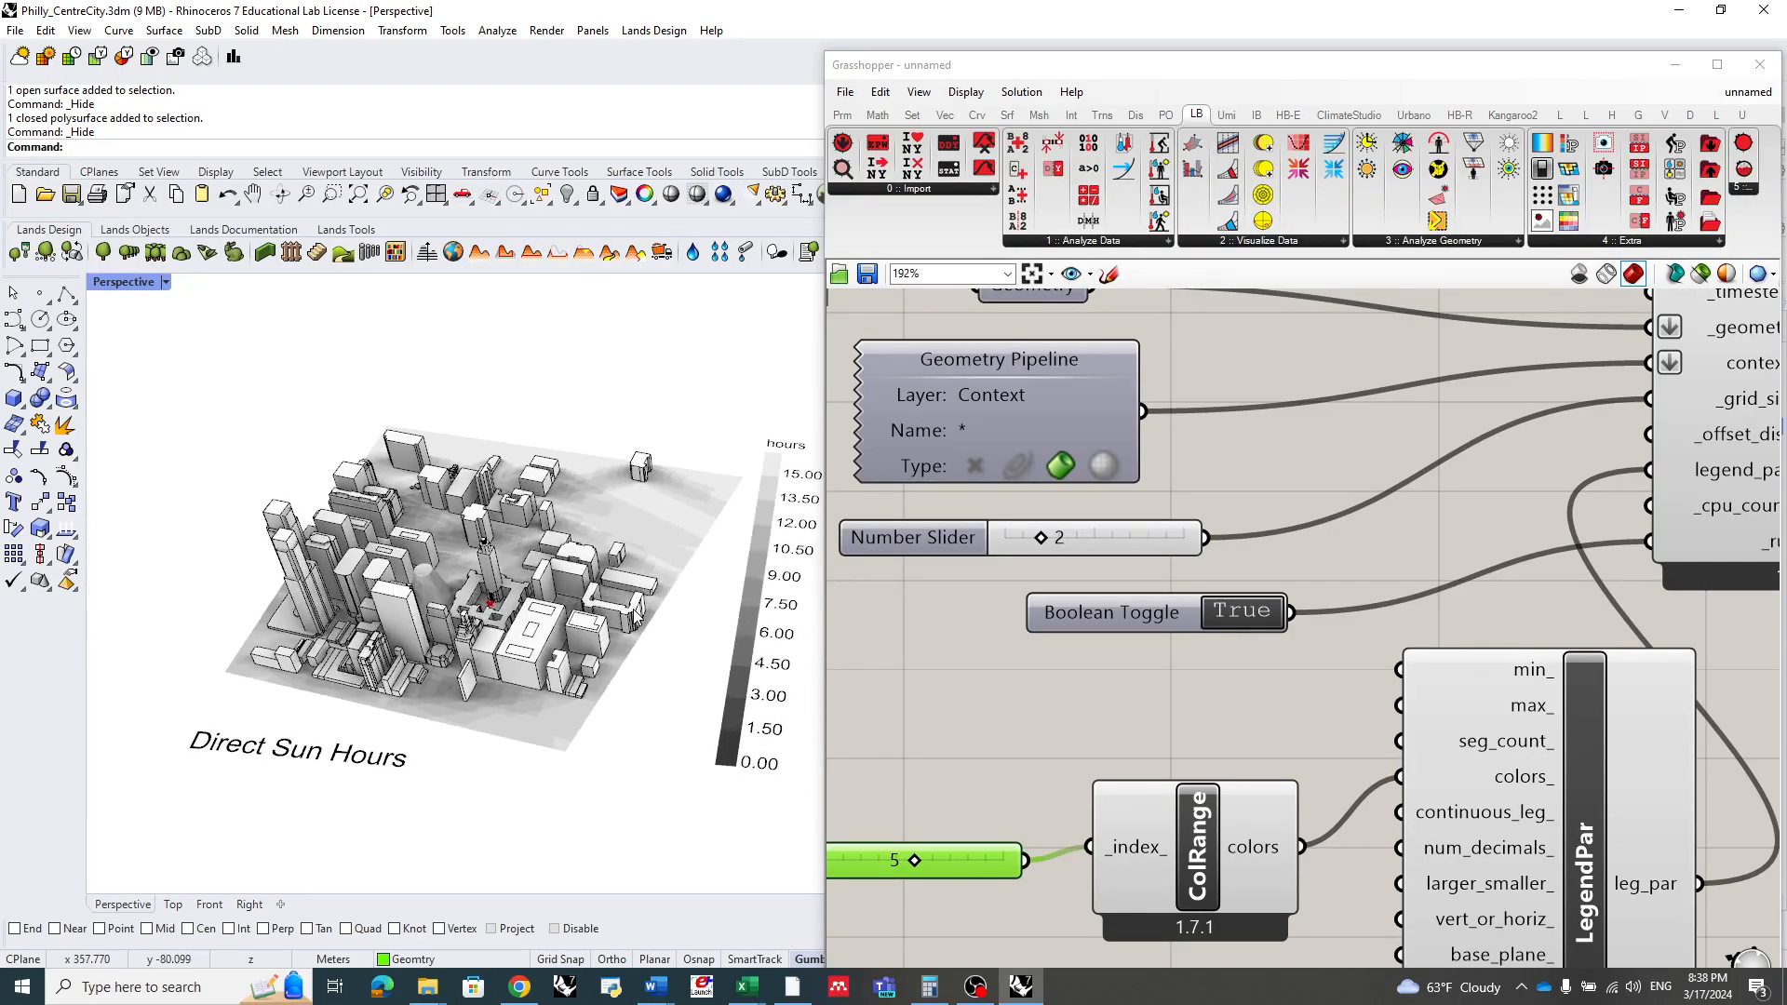